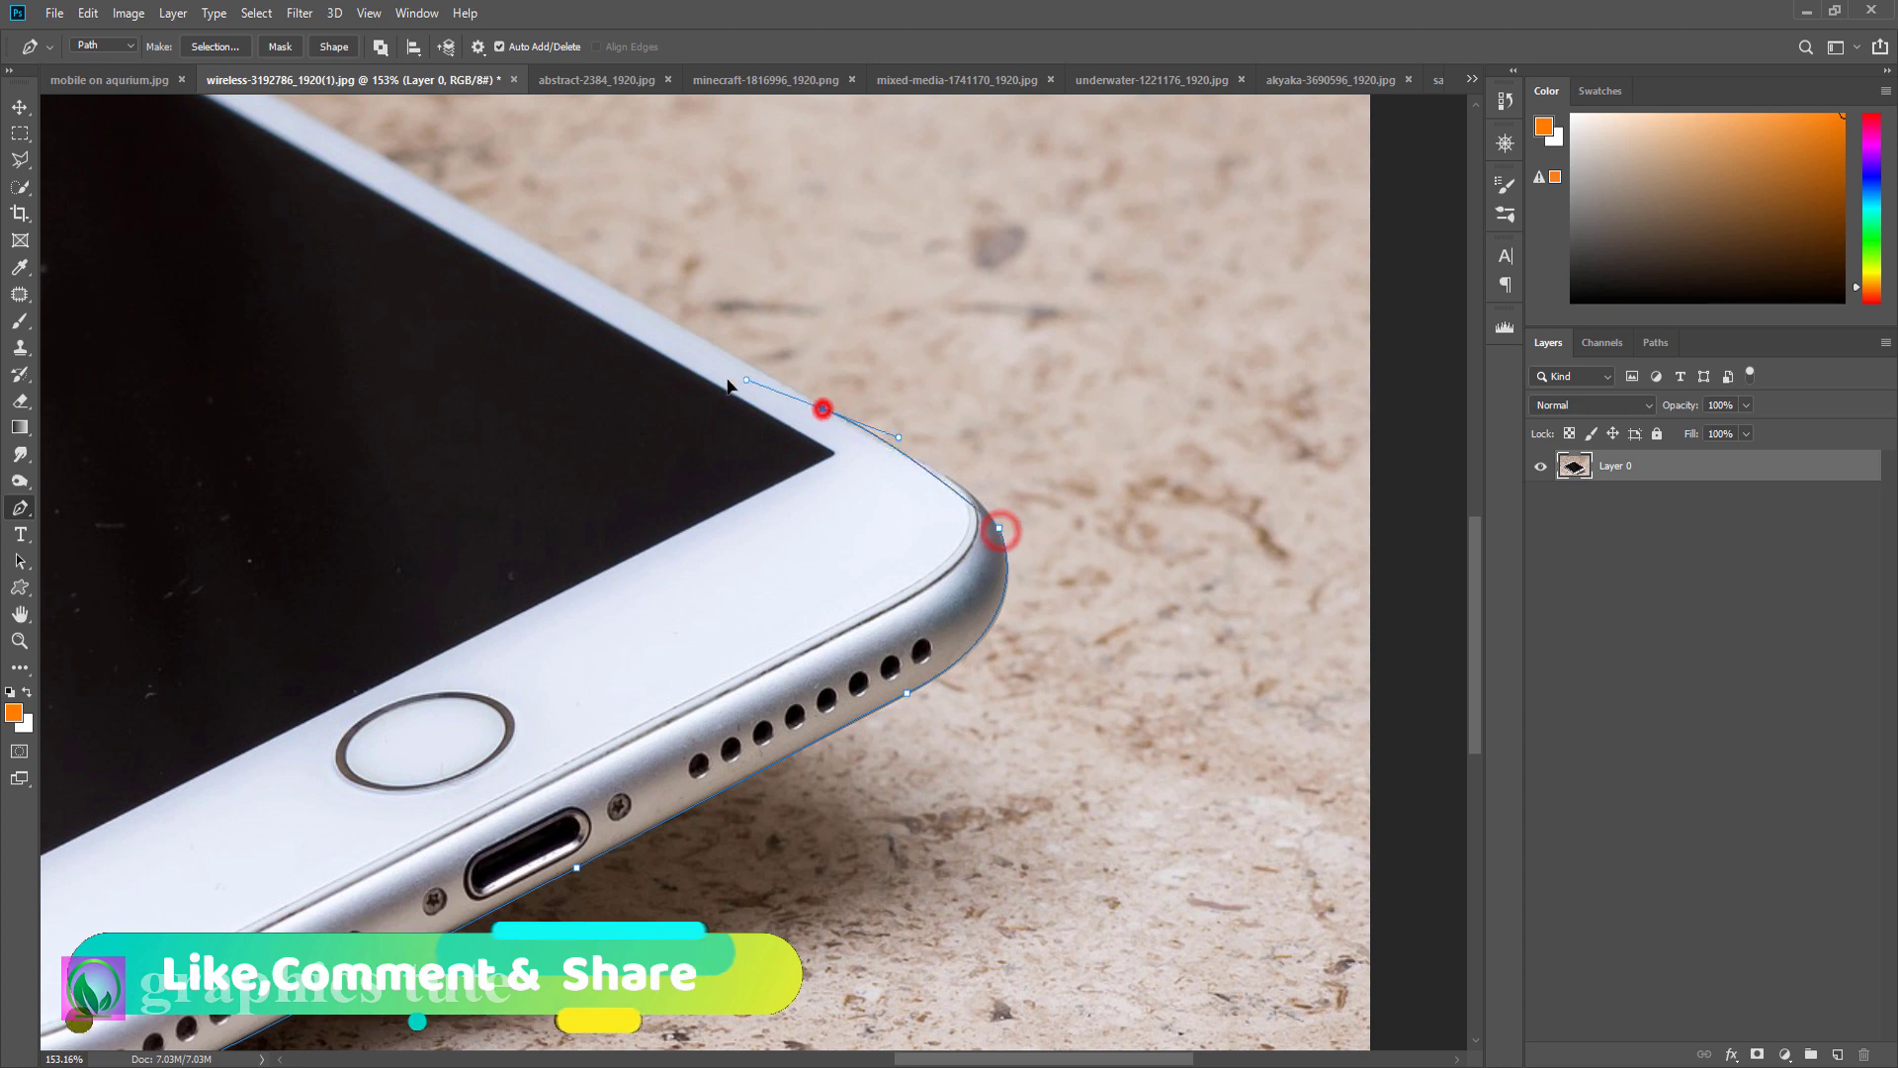
Step: Continue the pen path from the phone's right corner along its upper long edge and around the far rounded corner
left_click(823, 410, "alt")
left_click(772, 549)
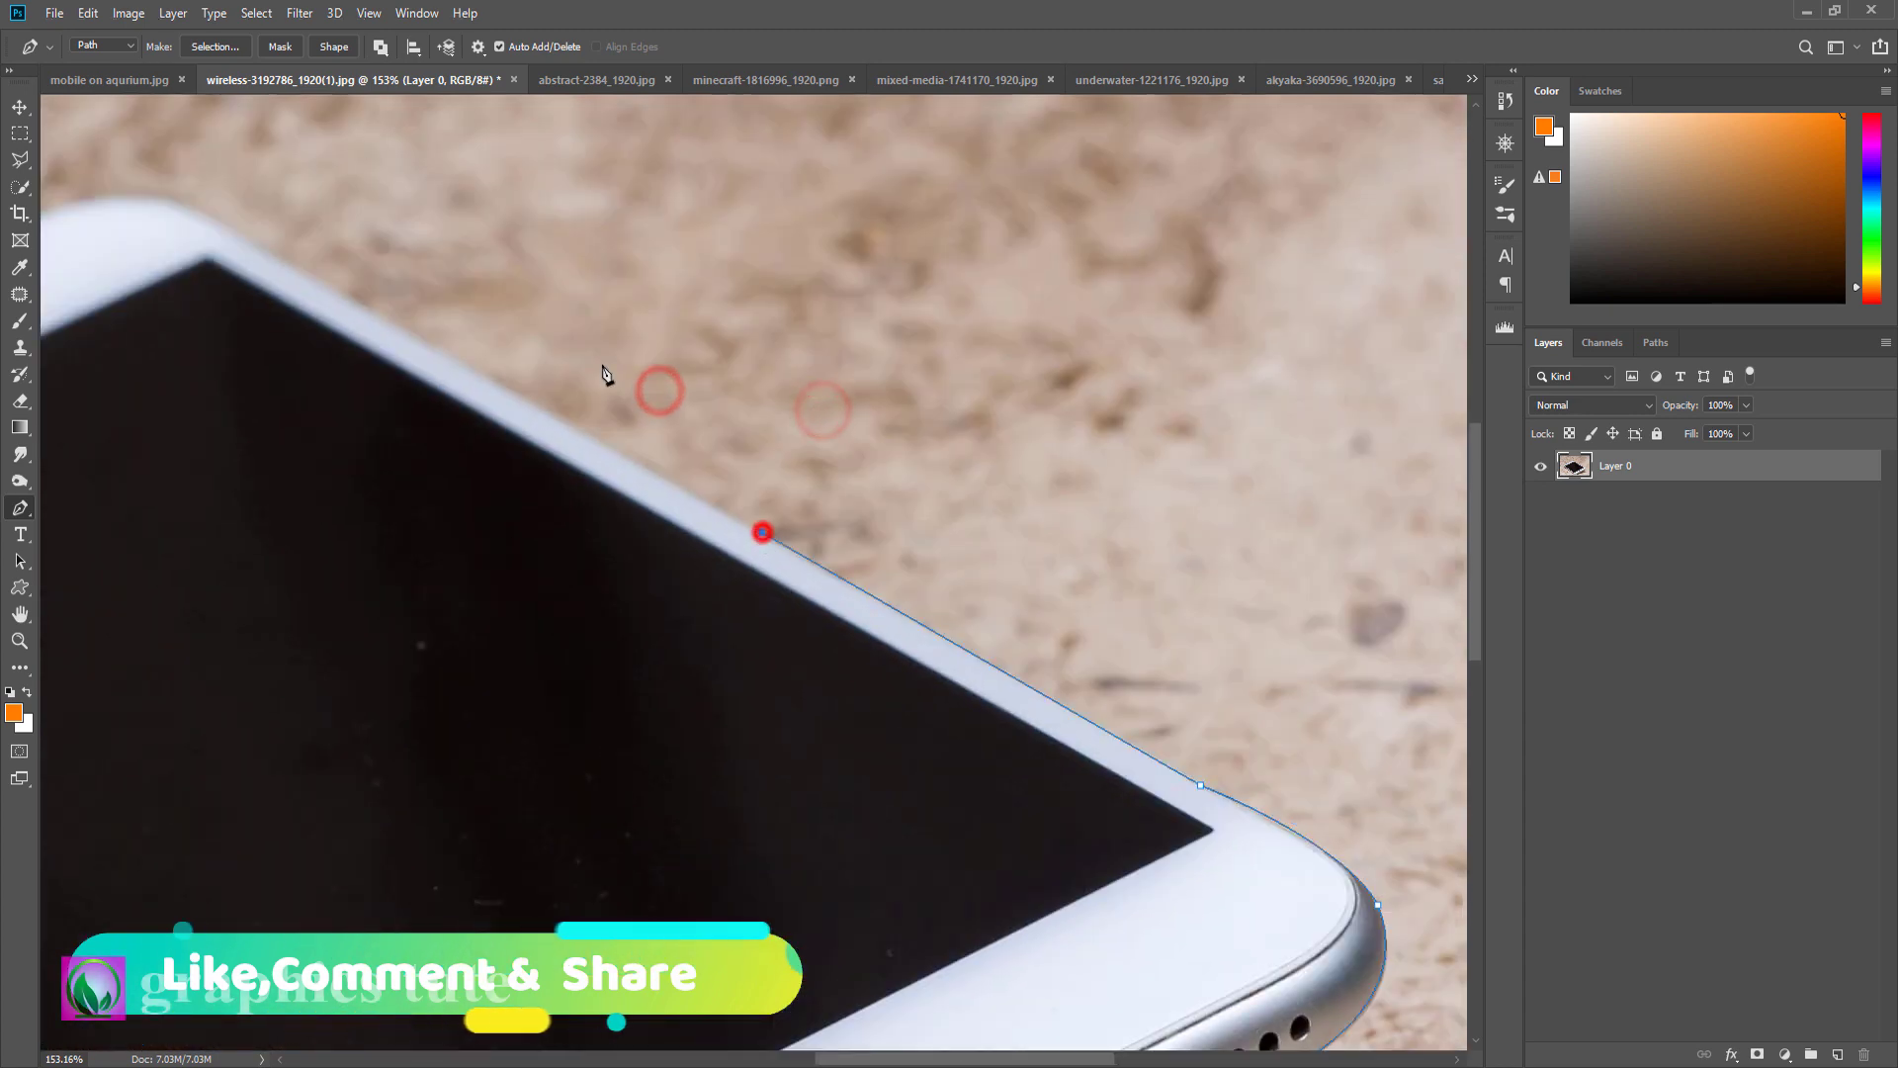
left_click(436, 352)
left_click_drag(347, 517, 797, 754)
left_click(695, 480)
left_click_drag(500, 454, 390, 508)
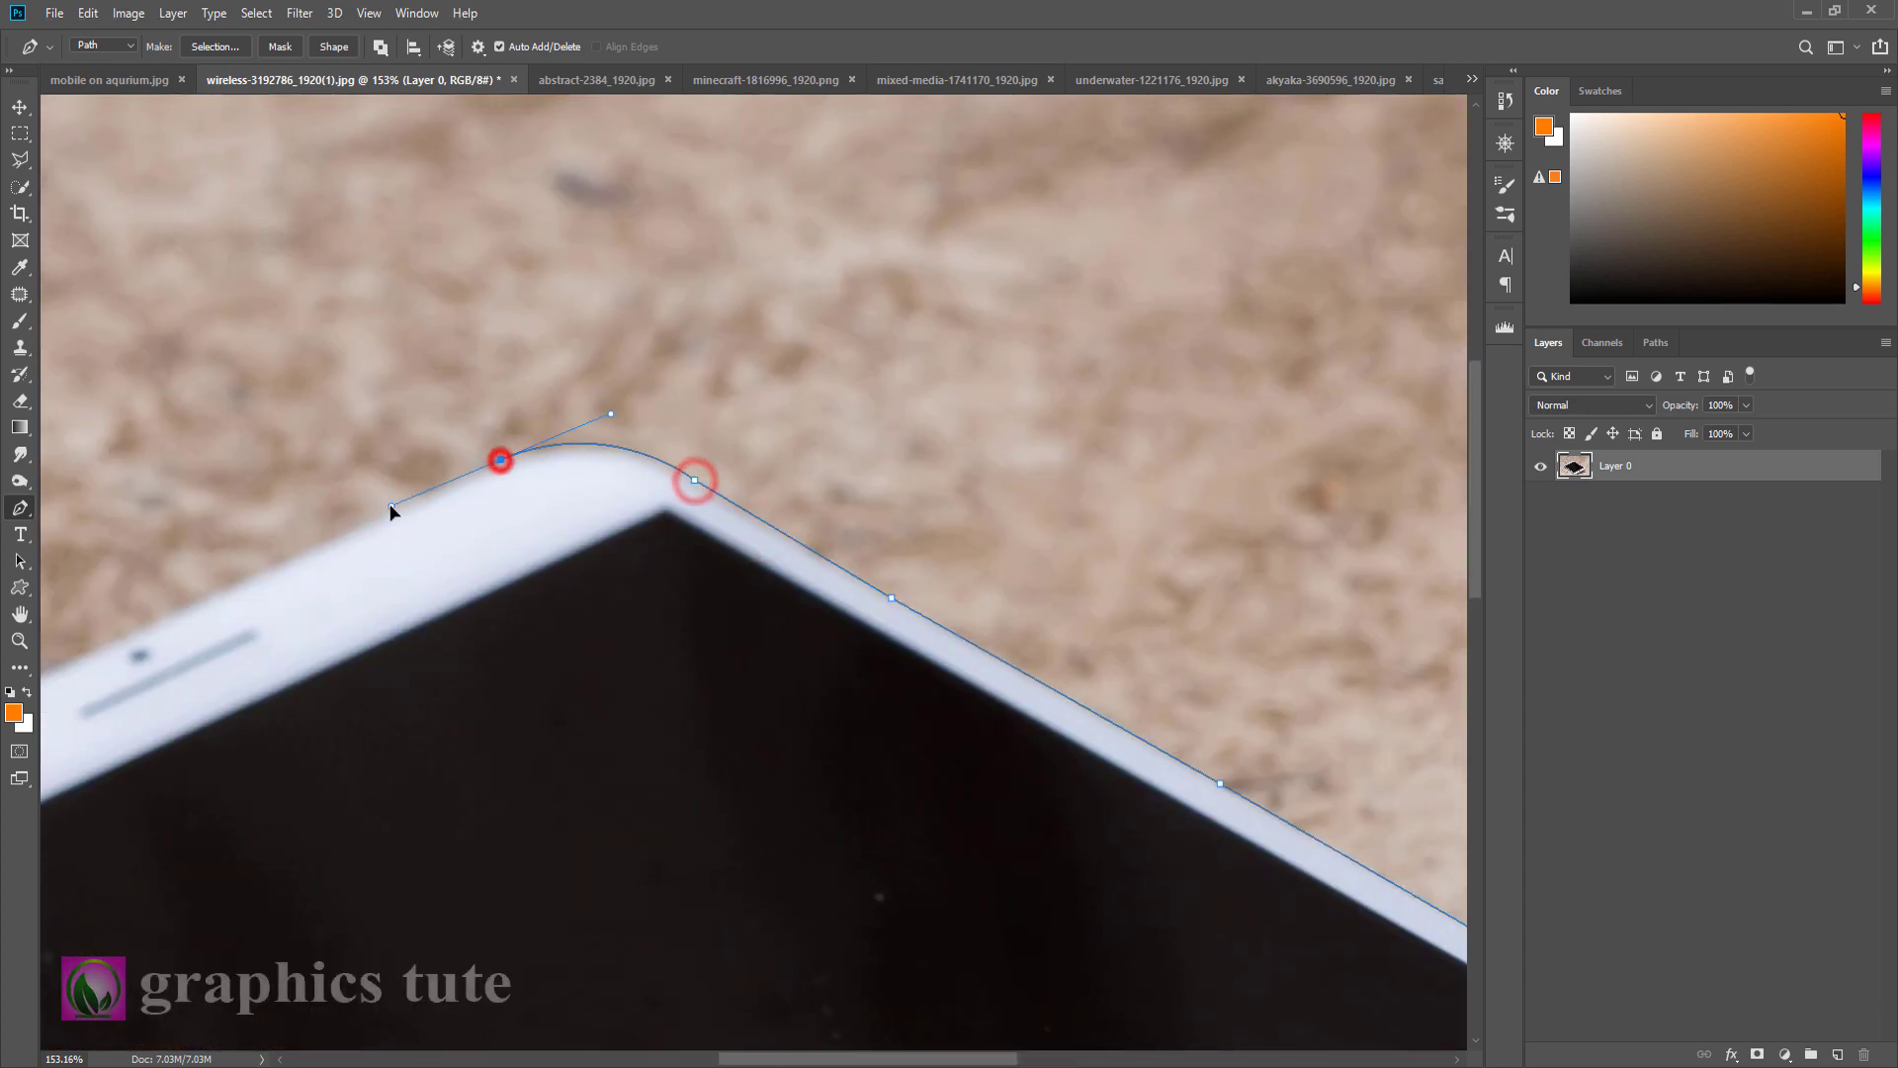
left_click(501, 455, "alt")
Step: Trace the pen path along the phone's earpiece end and around its left rounded corner
left_click_drag(489, 638, 947, 401)
left_click(637, 375)
left_click(306, 530)
left_click_drag(293, 654, 567, 332)
left_click(484, 253)
left_click_drag(400, 367, 490, 484)
left_click(399, 366, "alt")
left_click(441, 441, "alt")
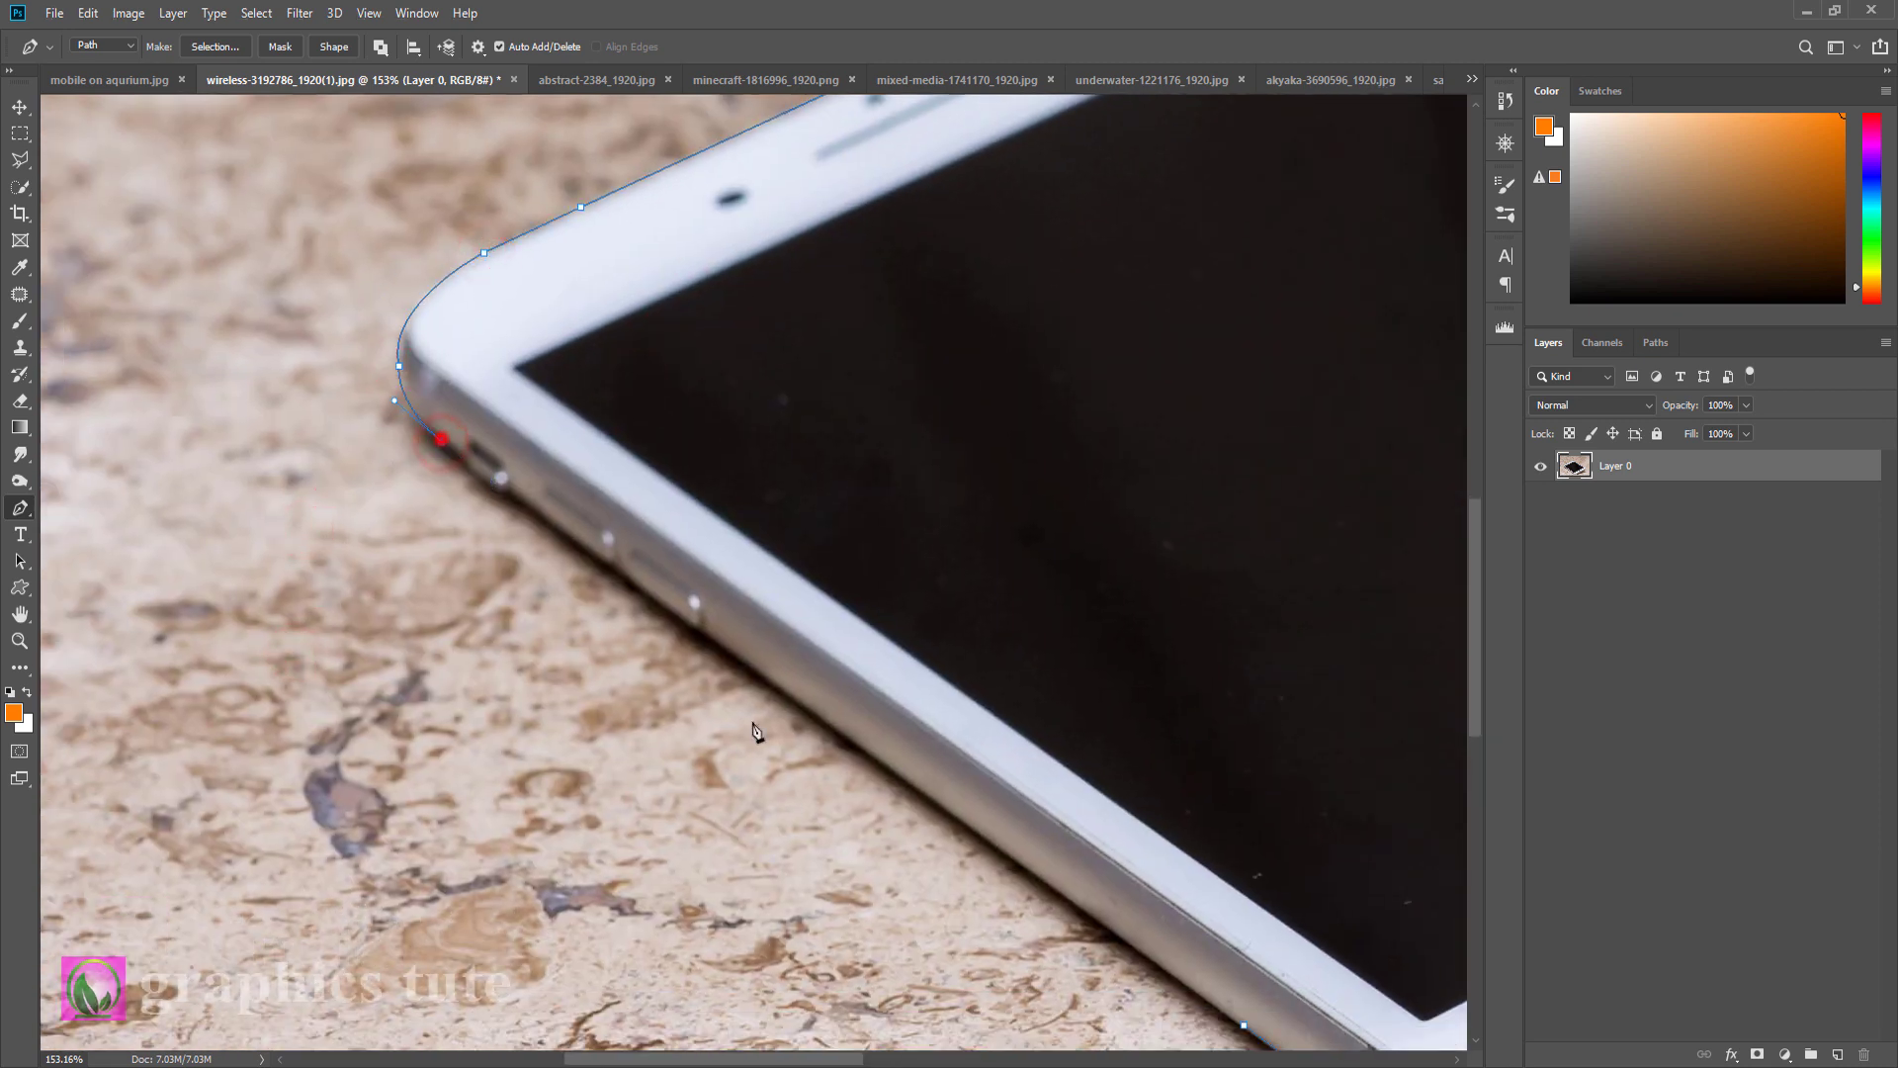
Step: Trace the path down the phone's lower long side and close it at the starting anchor point
left_click(903, 780)
left_click_drag(933, 872, 634, 279)
left_click(893, 394)
left_click(947, 435)
Step: Convert the phone outline path to a selection and use it as a layer mask on Layer 0
key("ctrl+0")
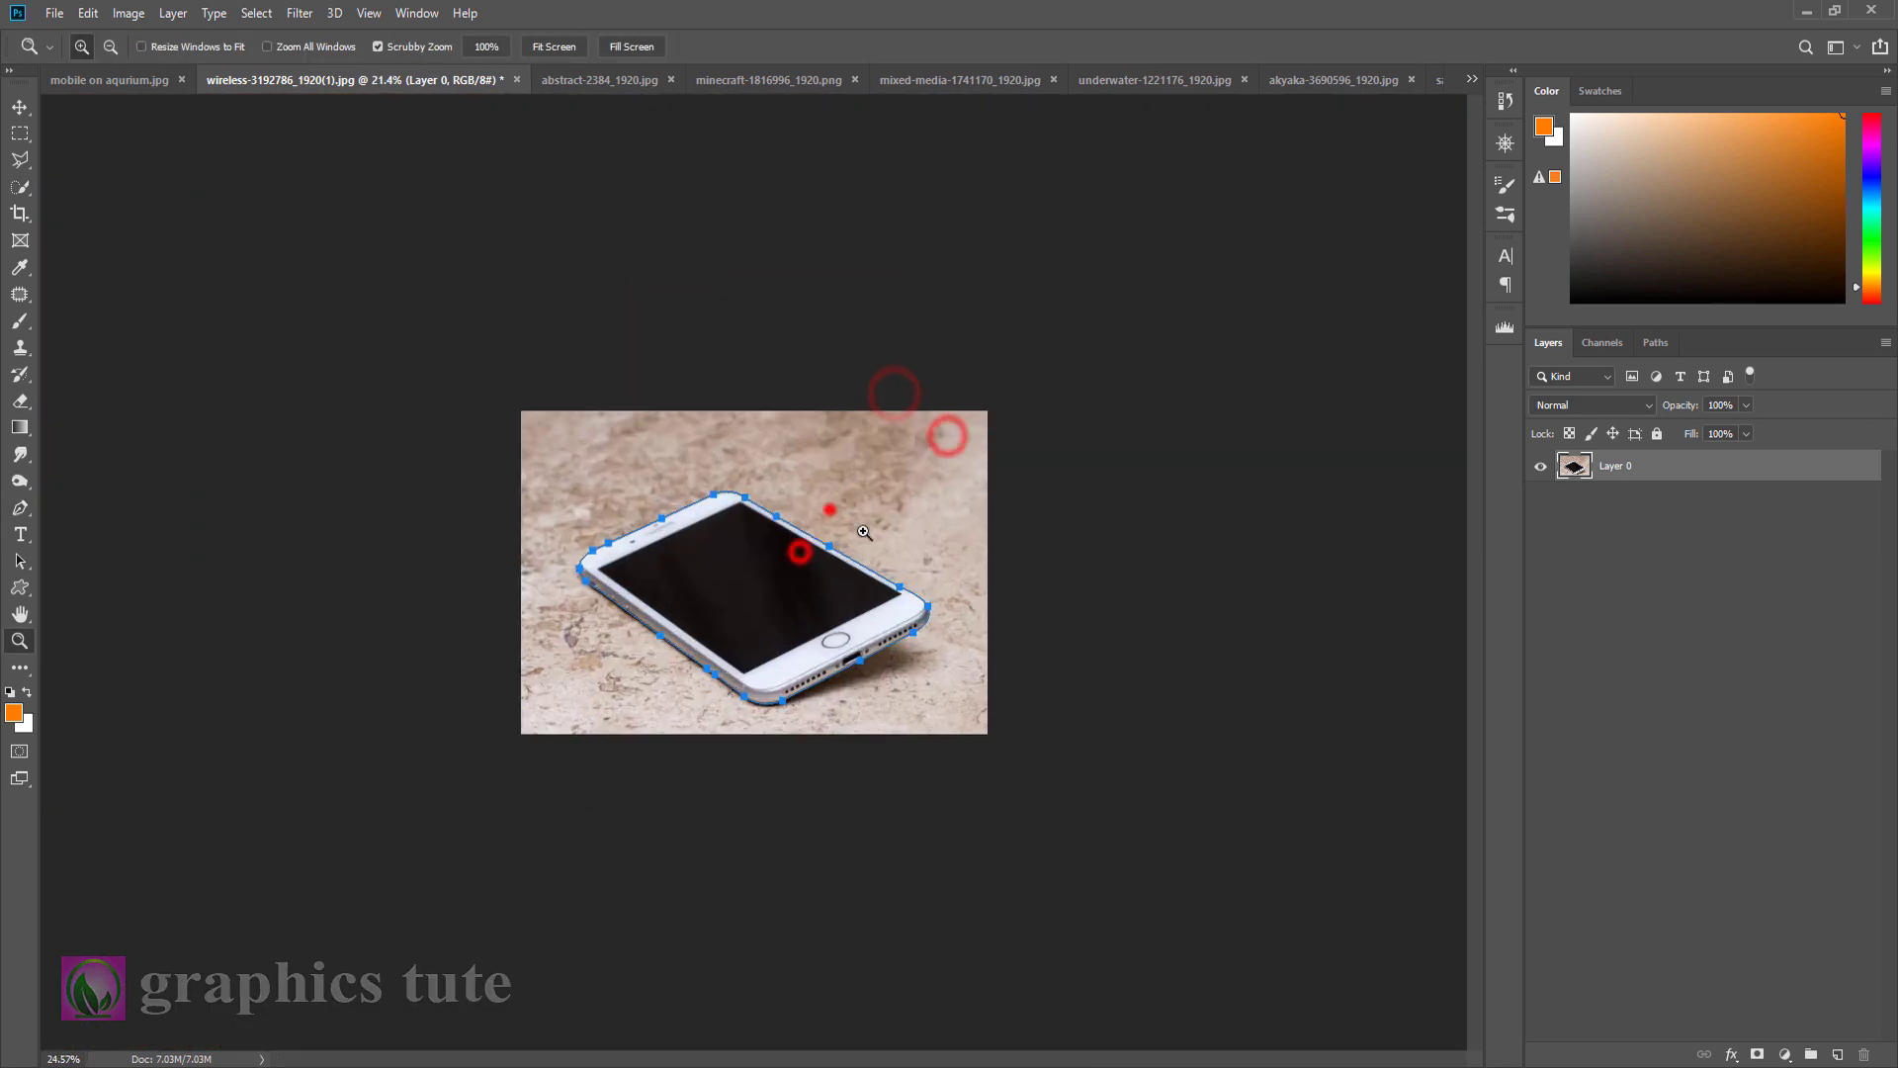
right_click(607, 510)
left_click(709, 597)
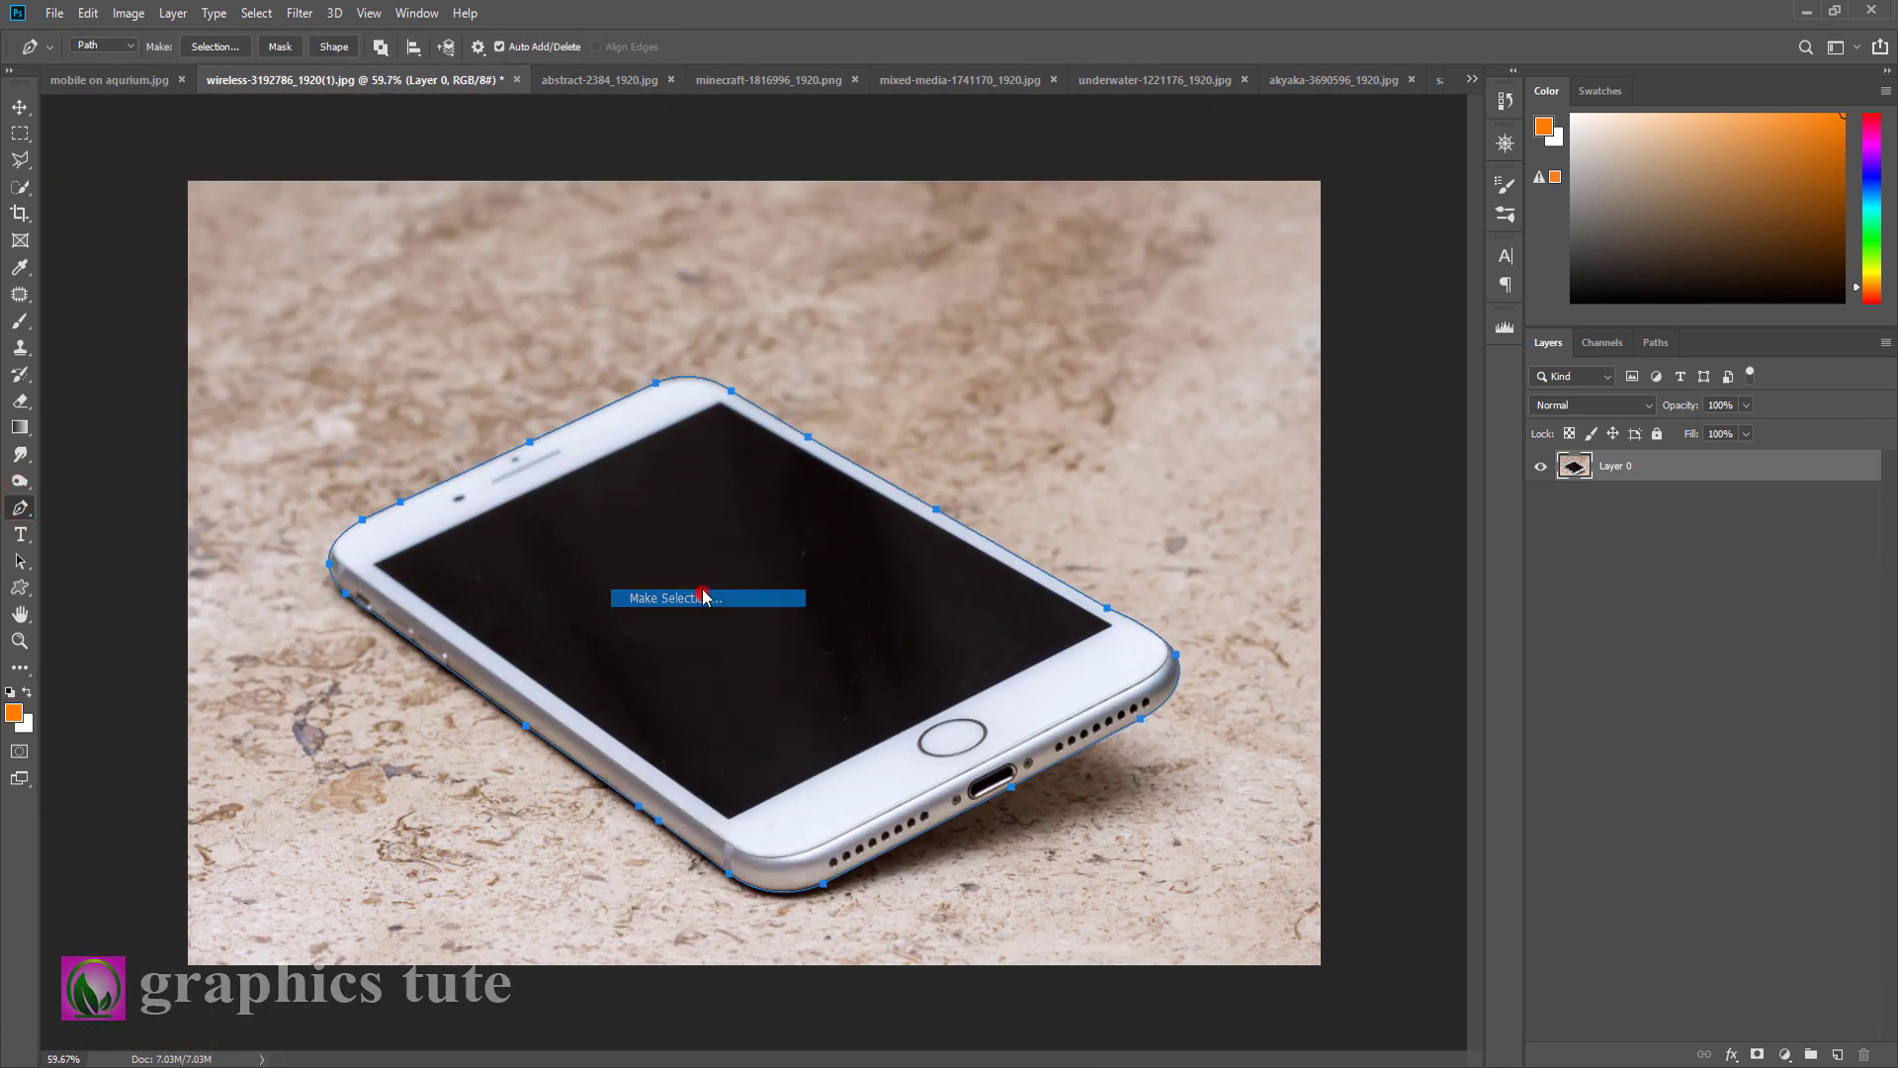
left_click(1037, 292)
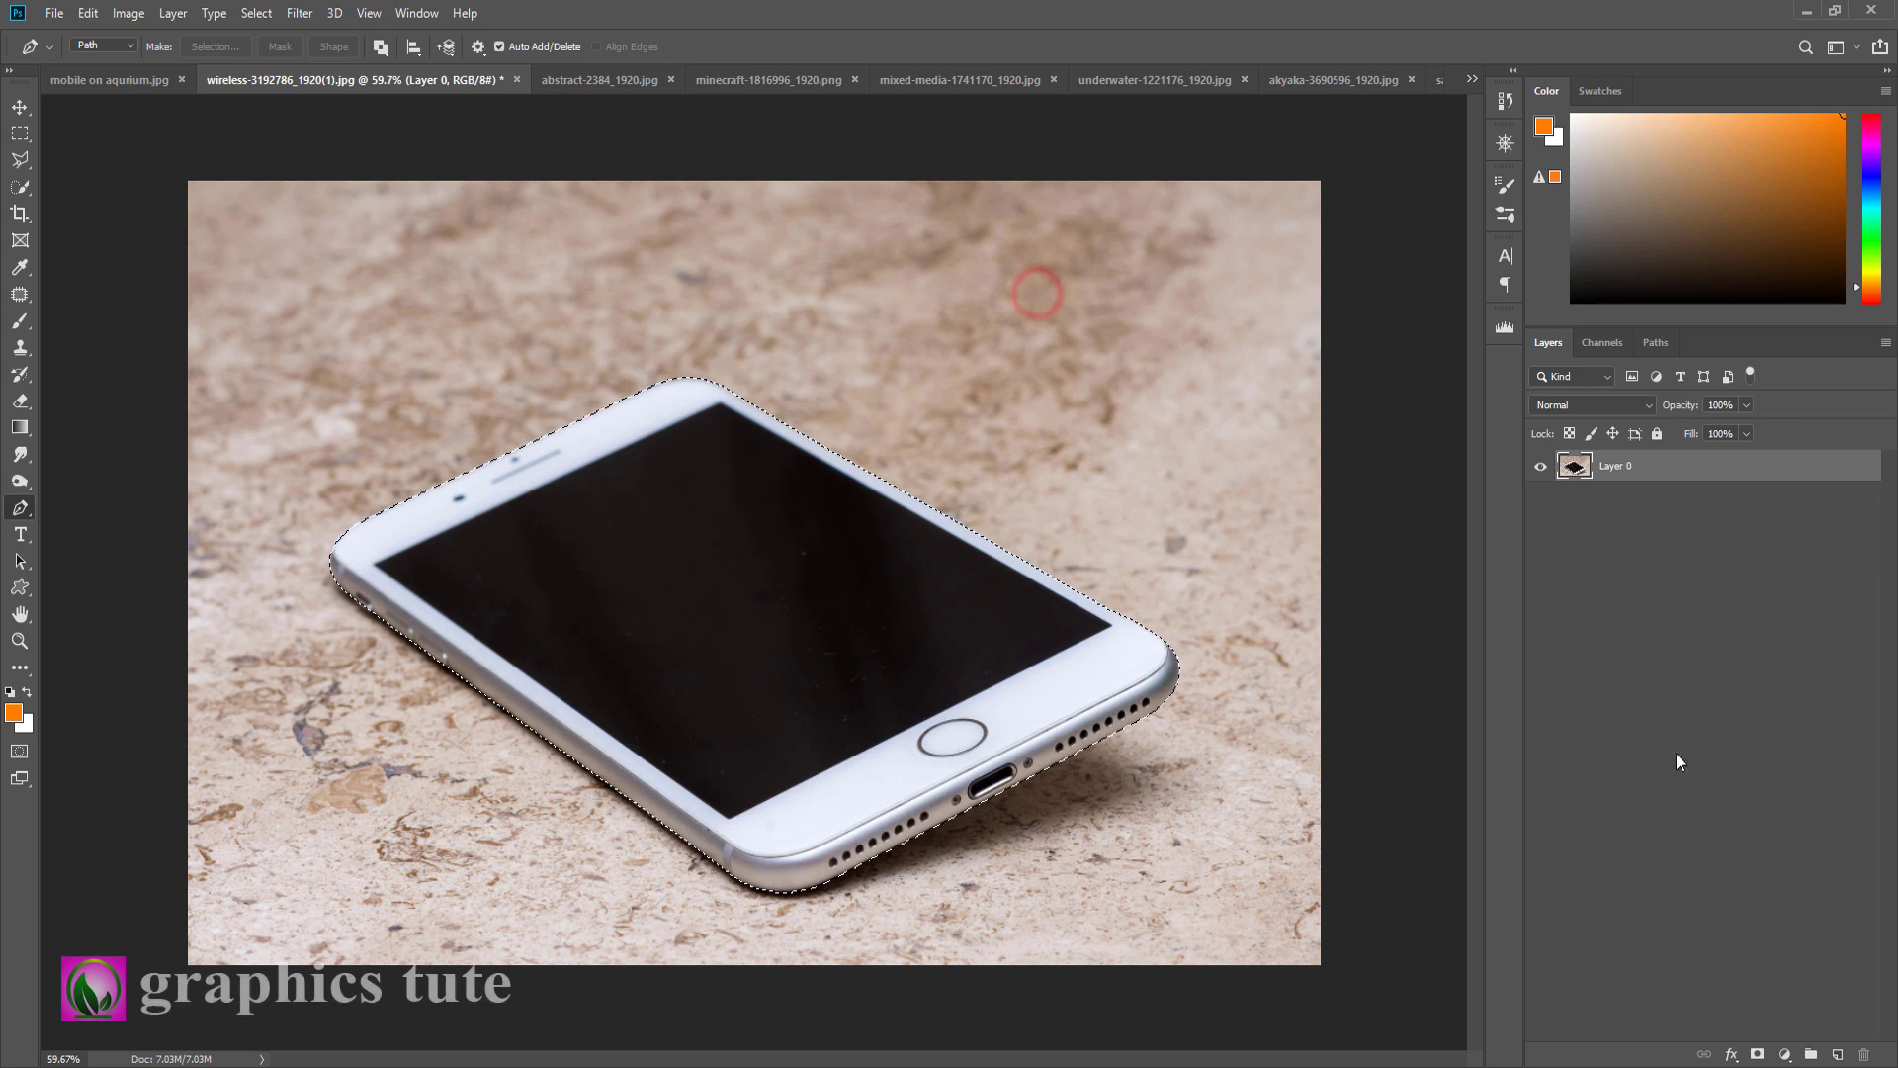
left_click(1755, 1055)
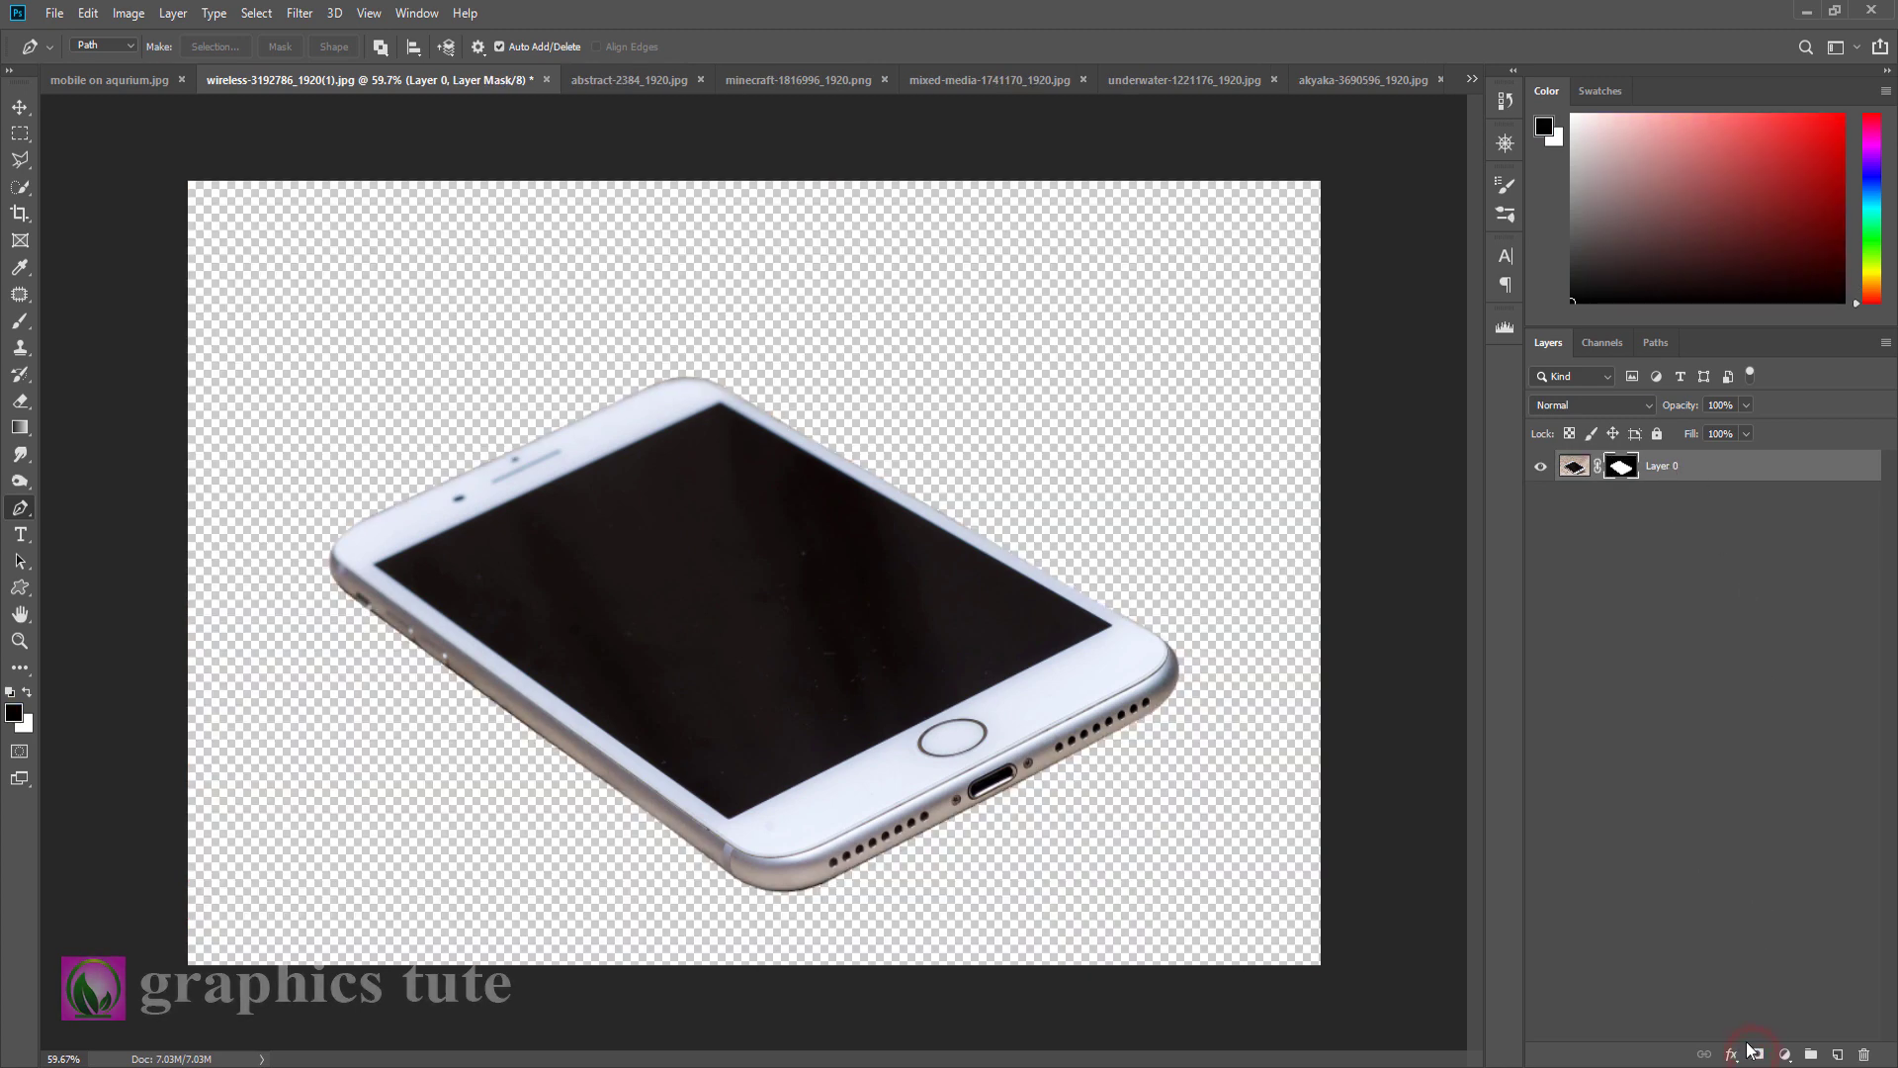
Step: Add a Solid Color fill layer in grey 9f9f9f and place it beneath the masked phone layer
left_click(1783, 1055)
left_click(1784, 686)
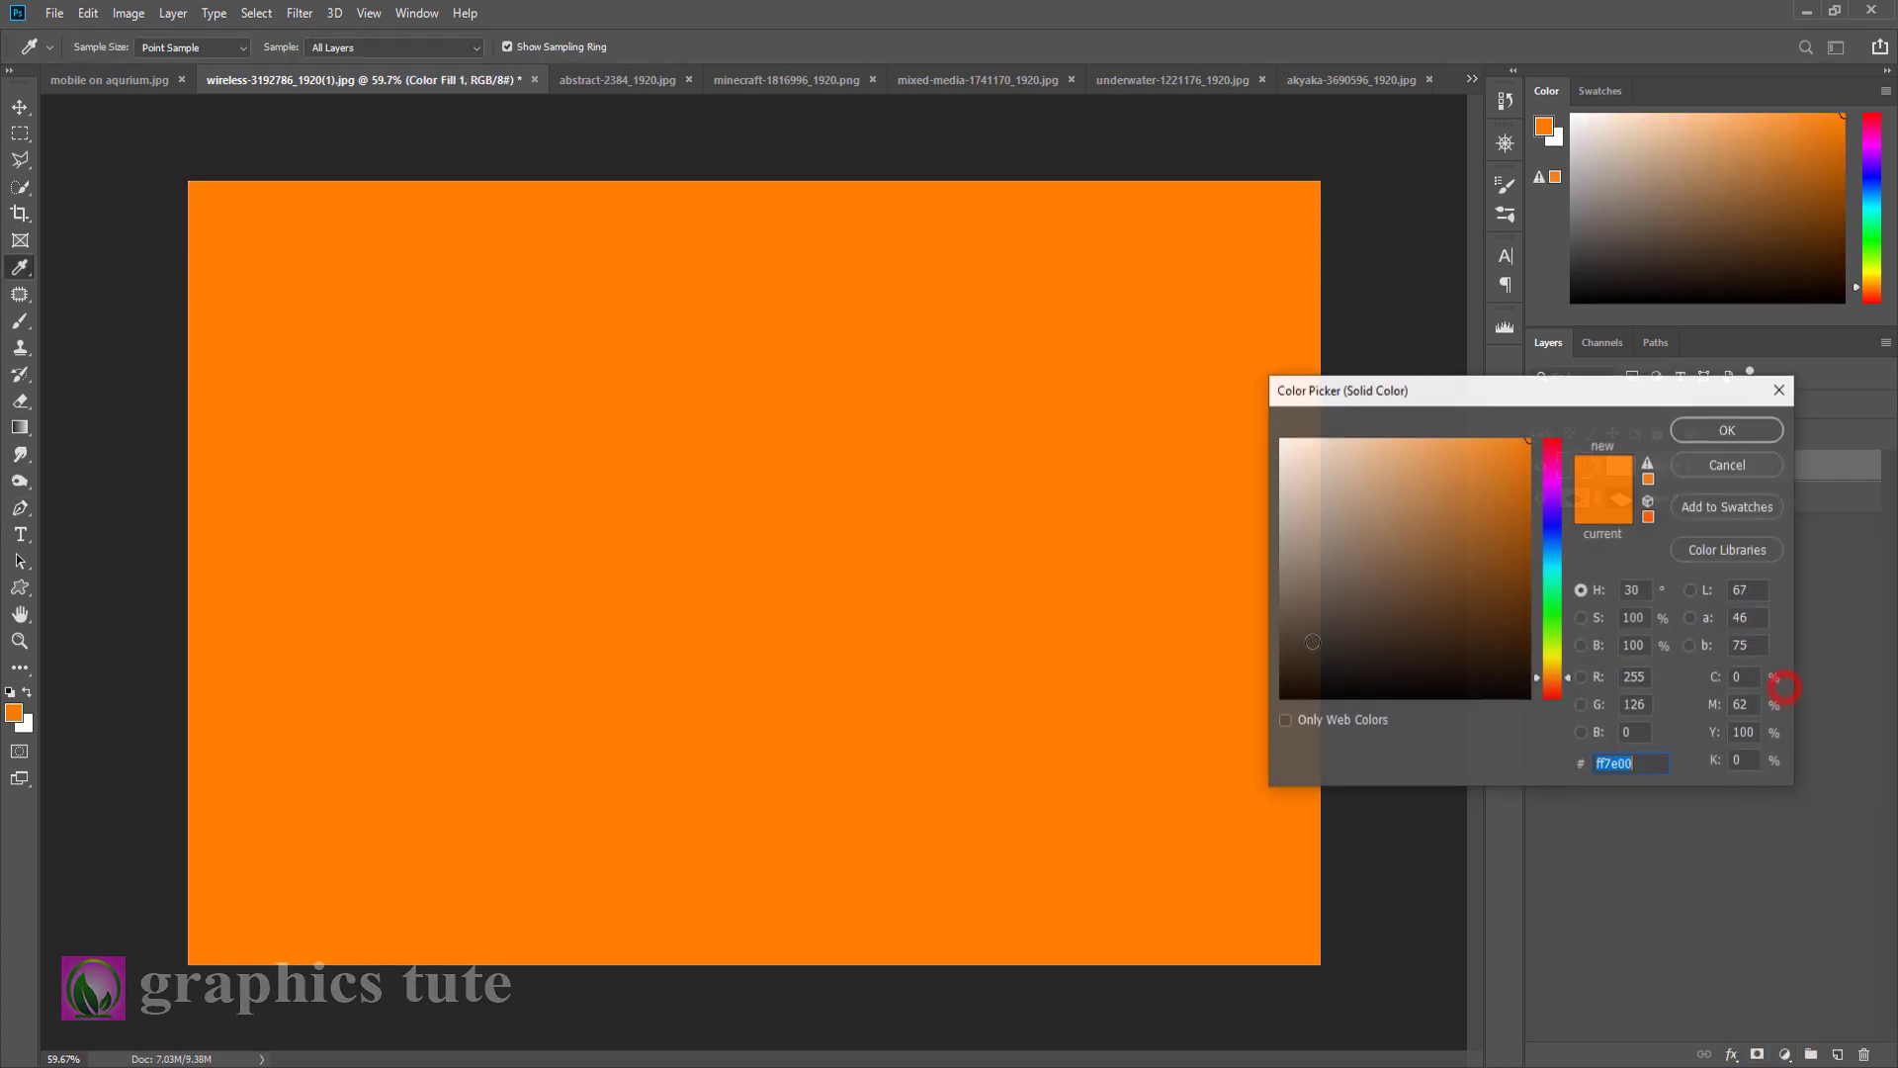
left_click(1296, 681)
left_click(1299, 566)
left_click(1703, 430)
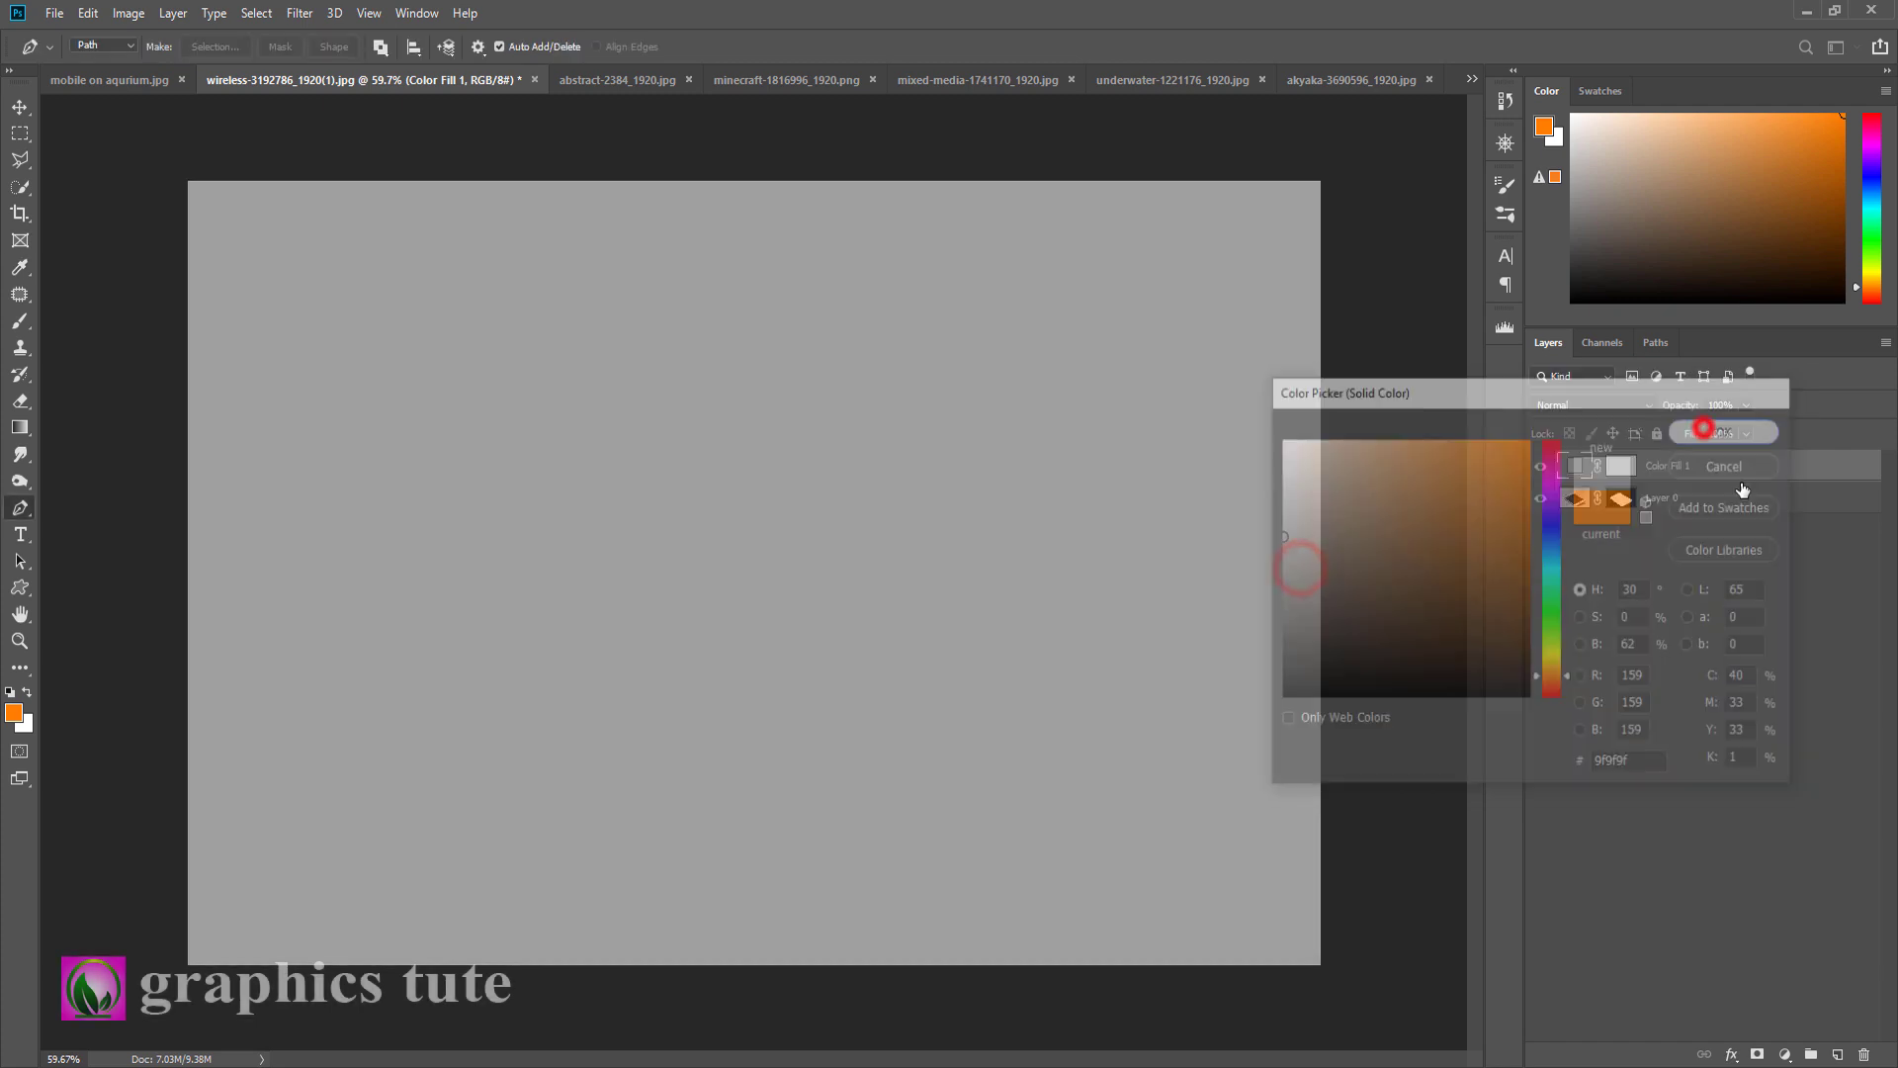
left_click_drag(1720, 474, 1711, 515)
Step: Duplicate Layer 0 and delete the layer mask from the original Layer 0
left_click(1690, 477)
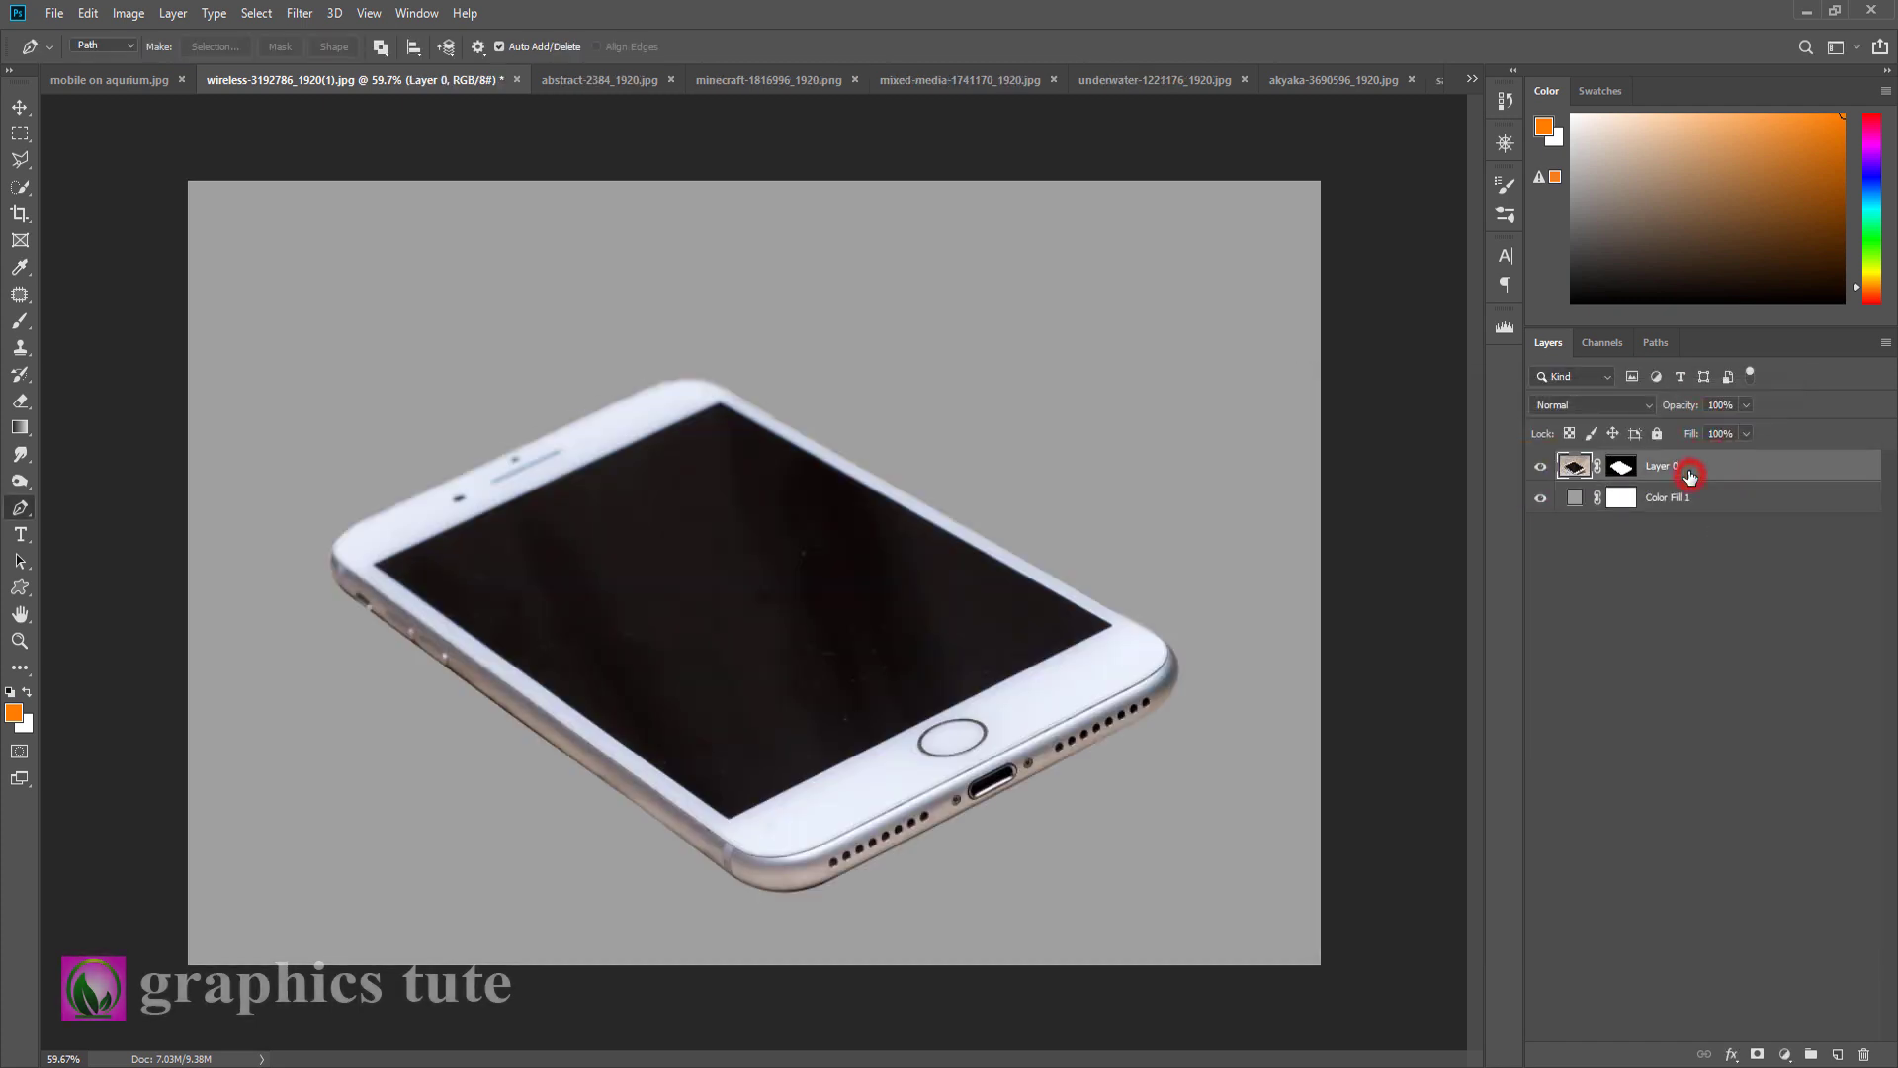
key("ctrl+j")
left_click(1623, 498)
right_click(1622, 497)
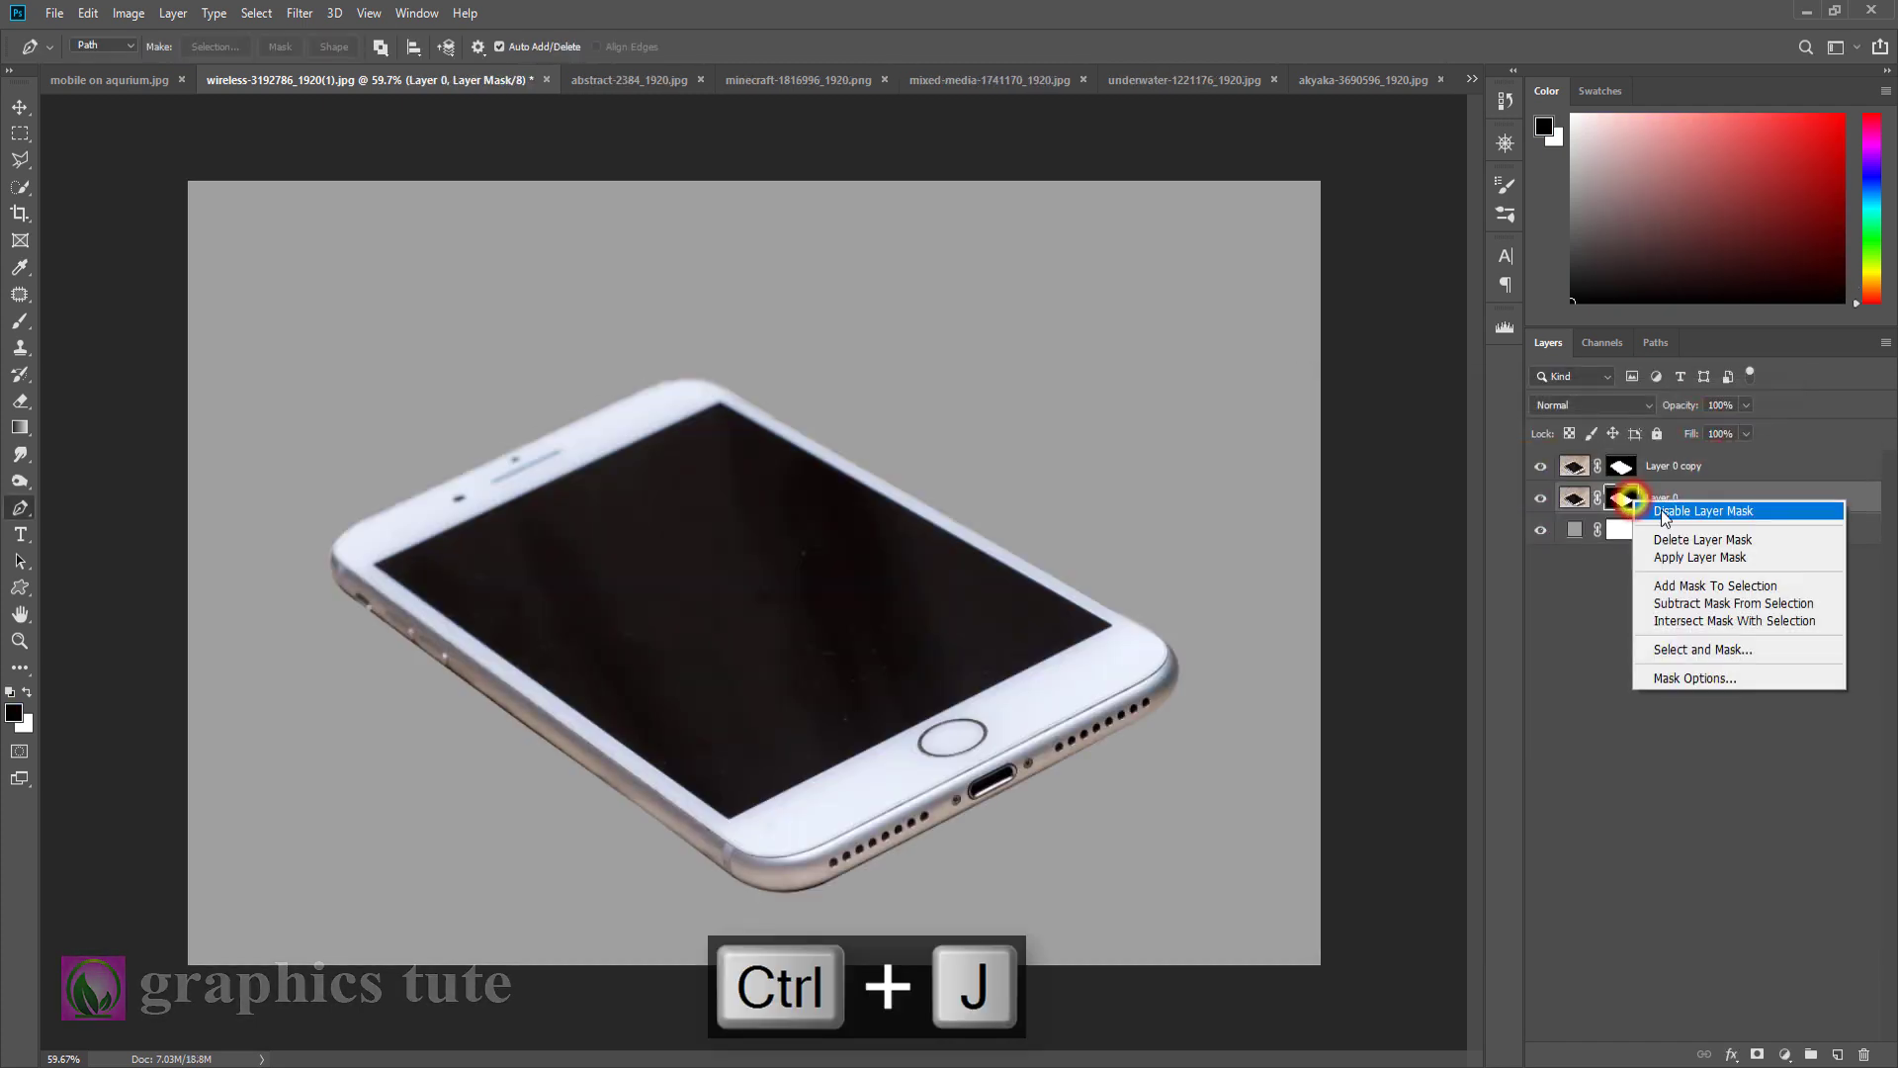
left_click(1686, 537)
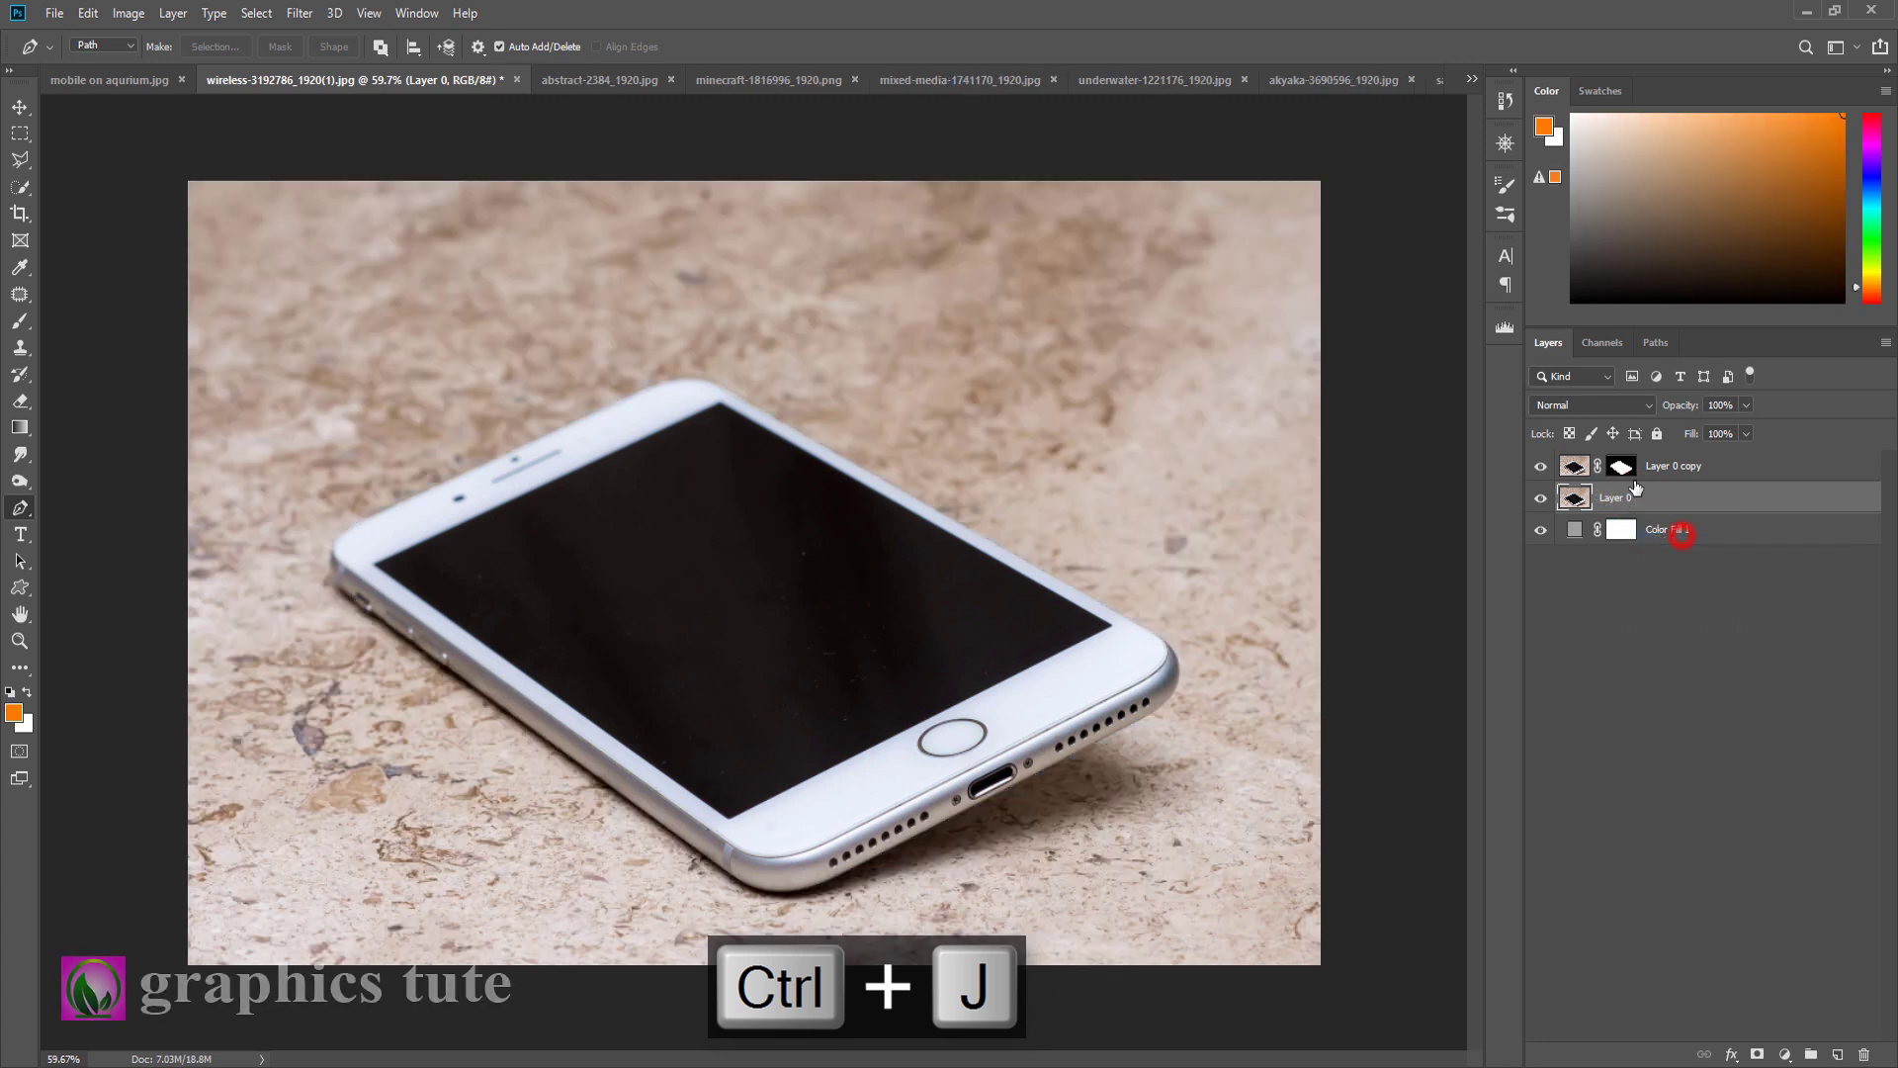
Step: Apply the layer mask of Layer 0 copy permanently
left_click(1622, 472)
right_click(1622, 472)
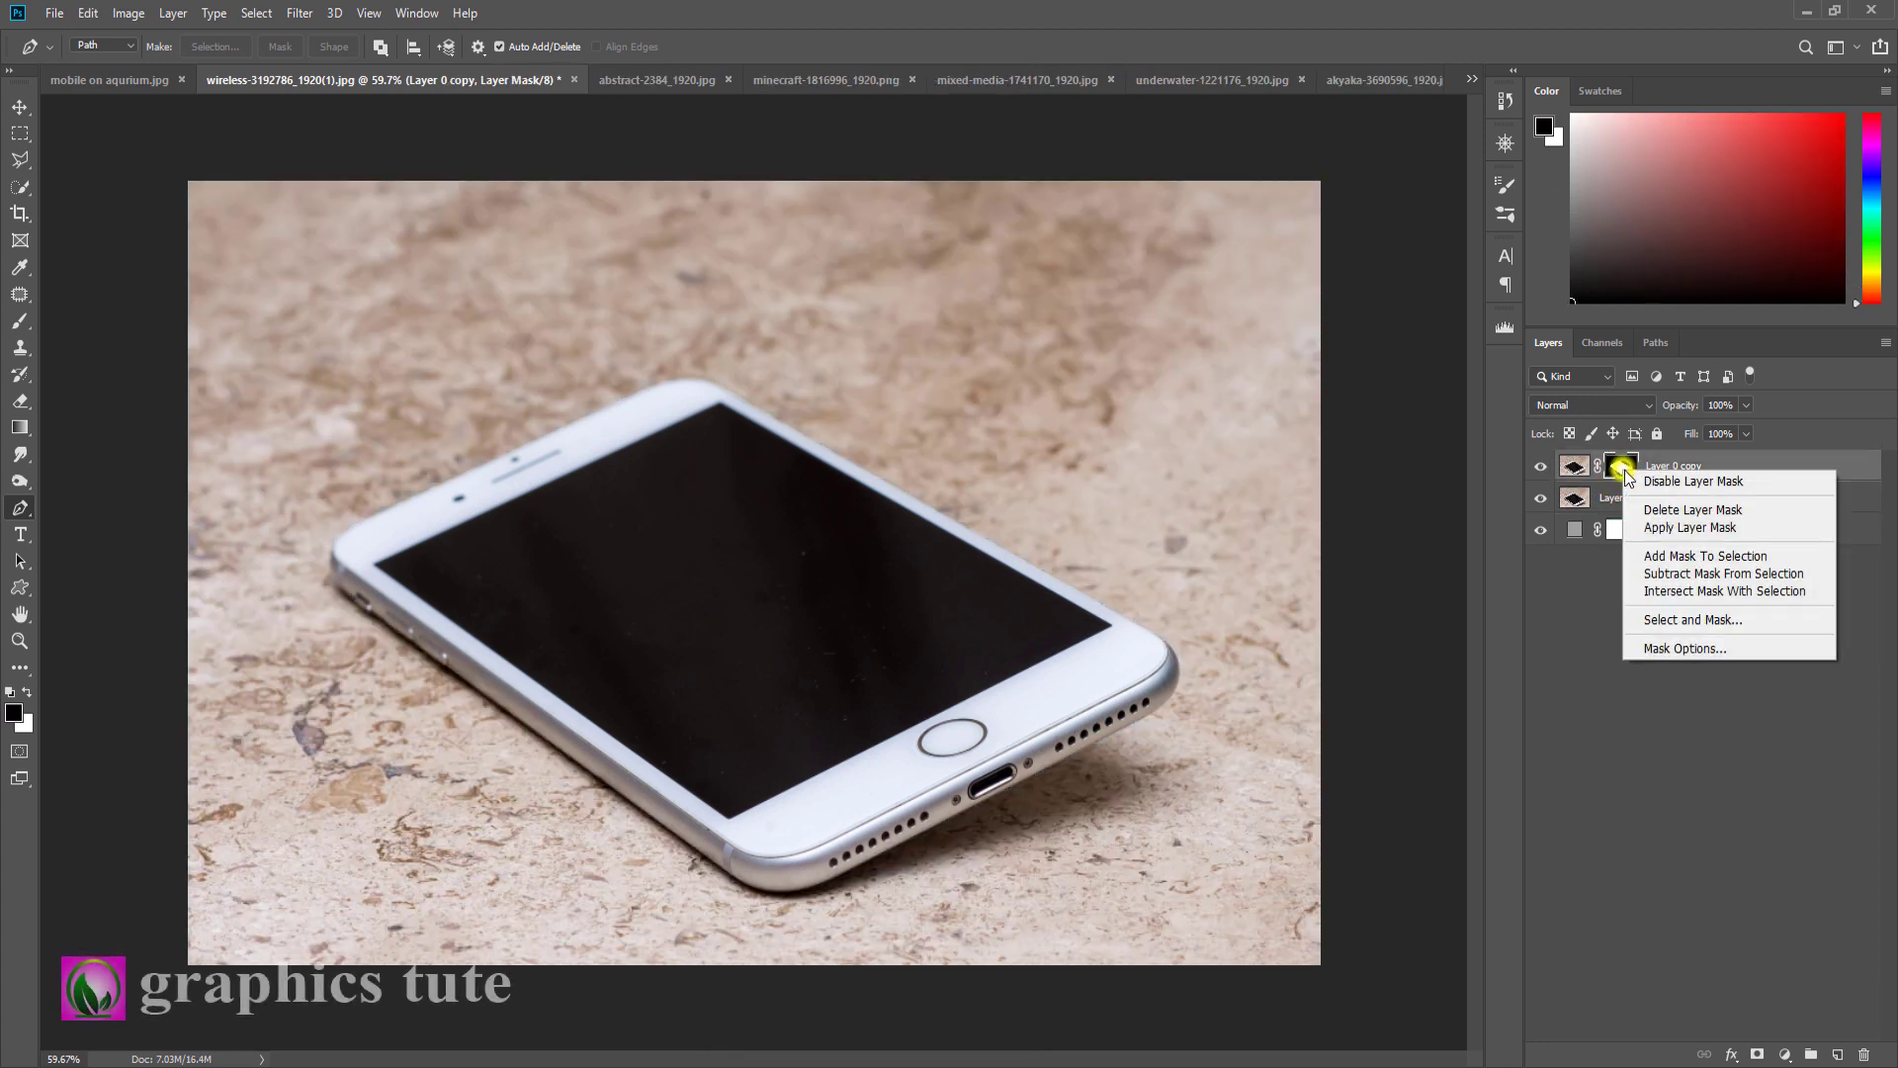
left_click(1667, 526)
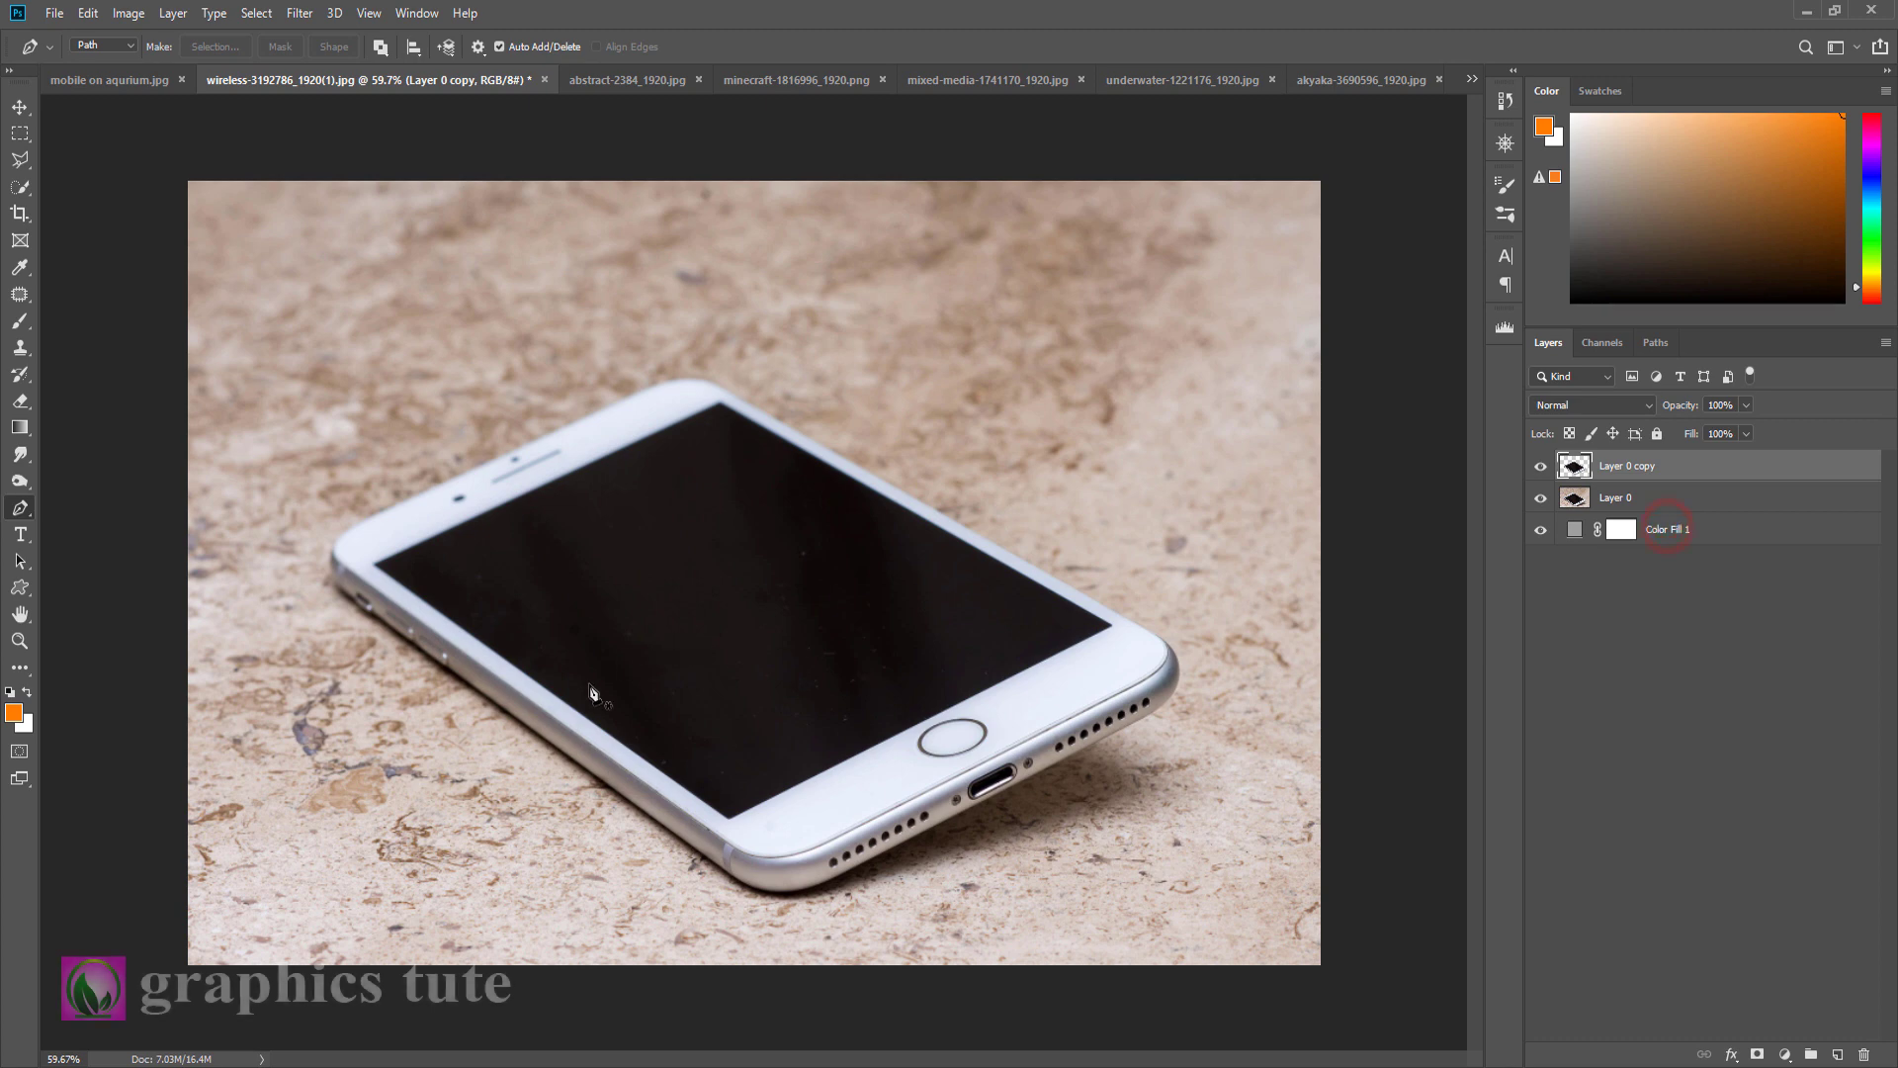
Step: Draw a closed four-point pen path around the corners of the phone's black screen
left_click(20, 641)
left_click_drag(870, 571, 940, 530)
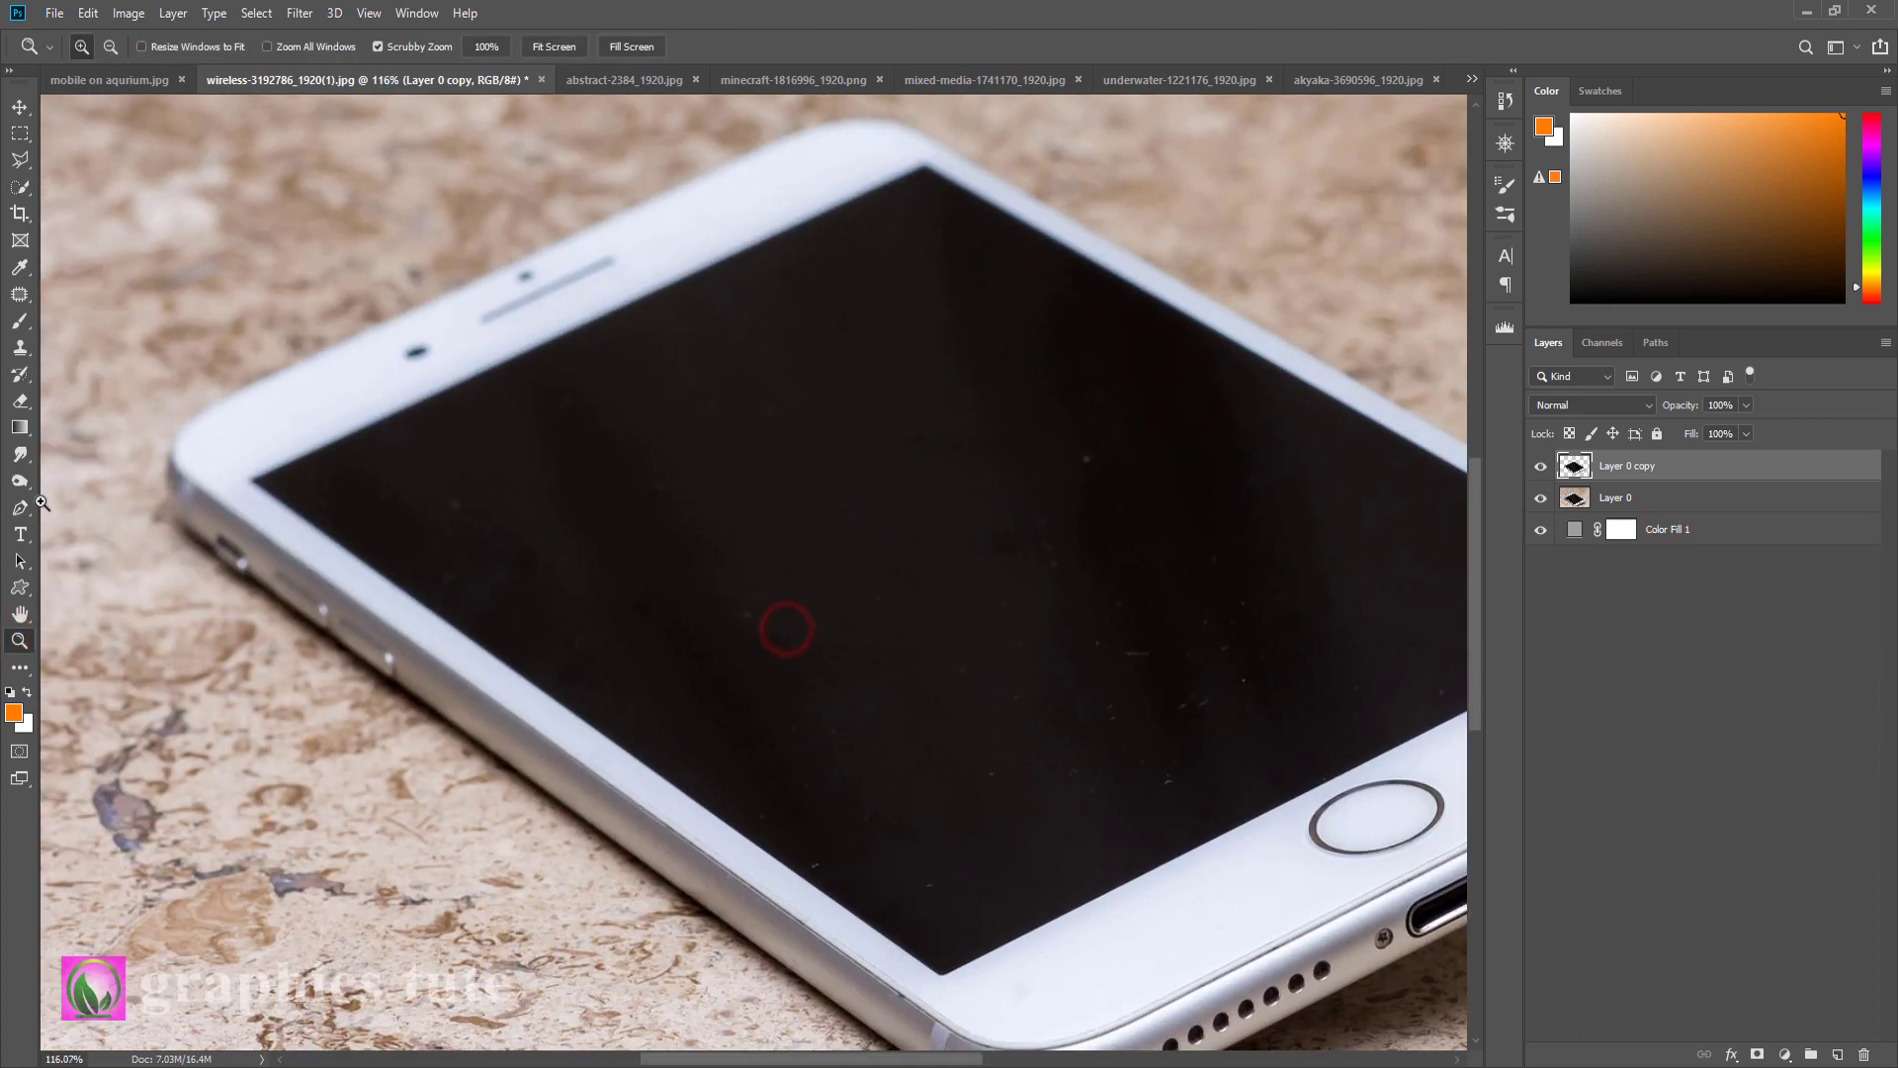
left_click(19, 507)
left_click(250, 481)
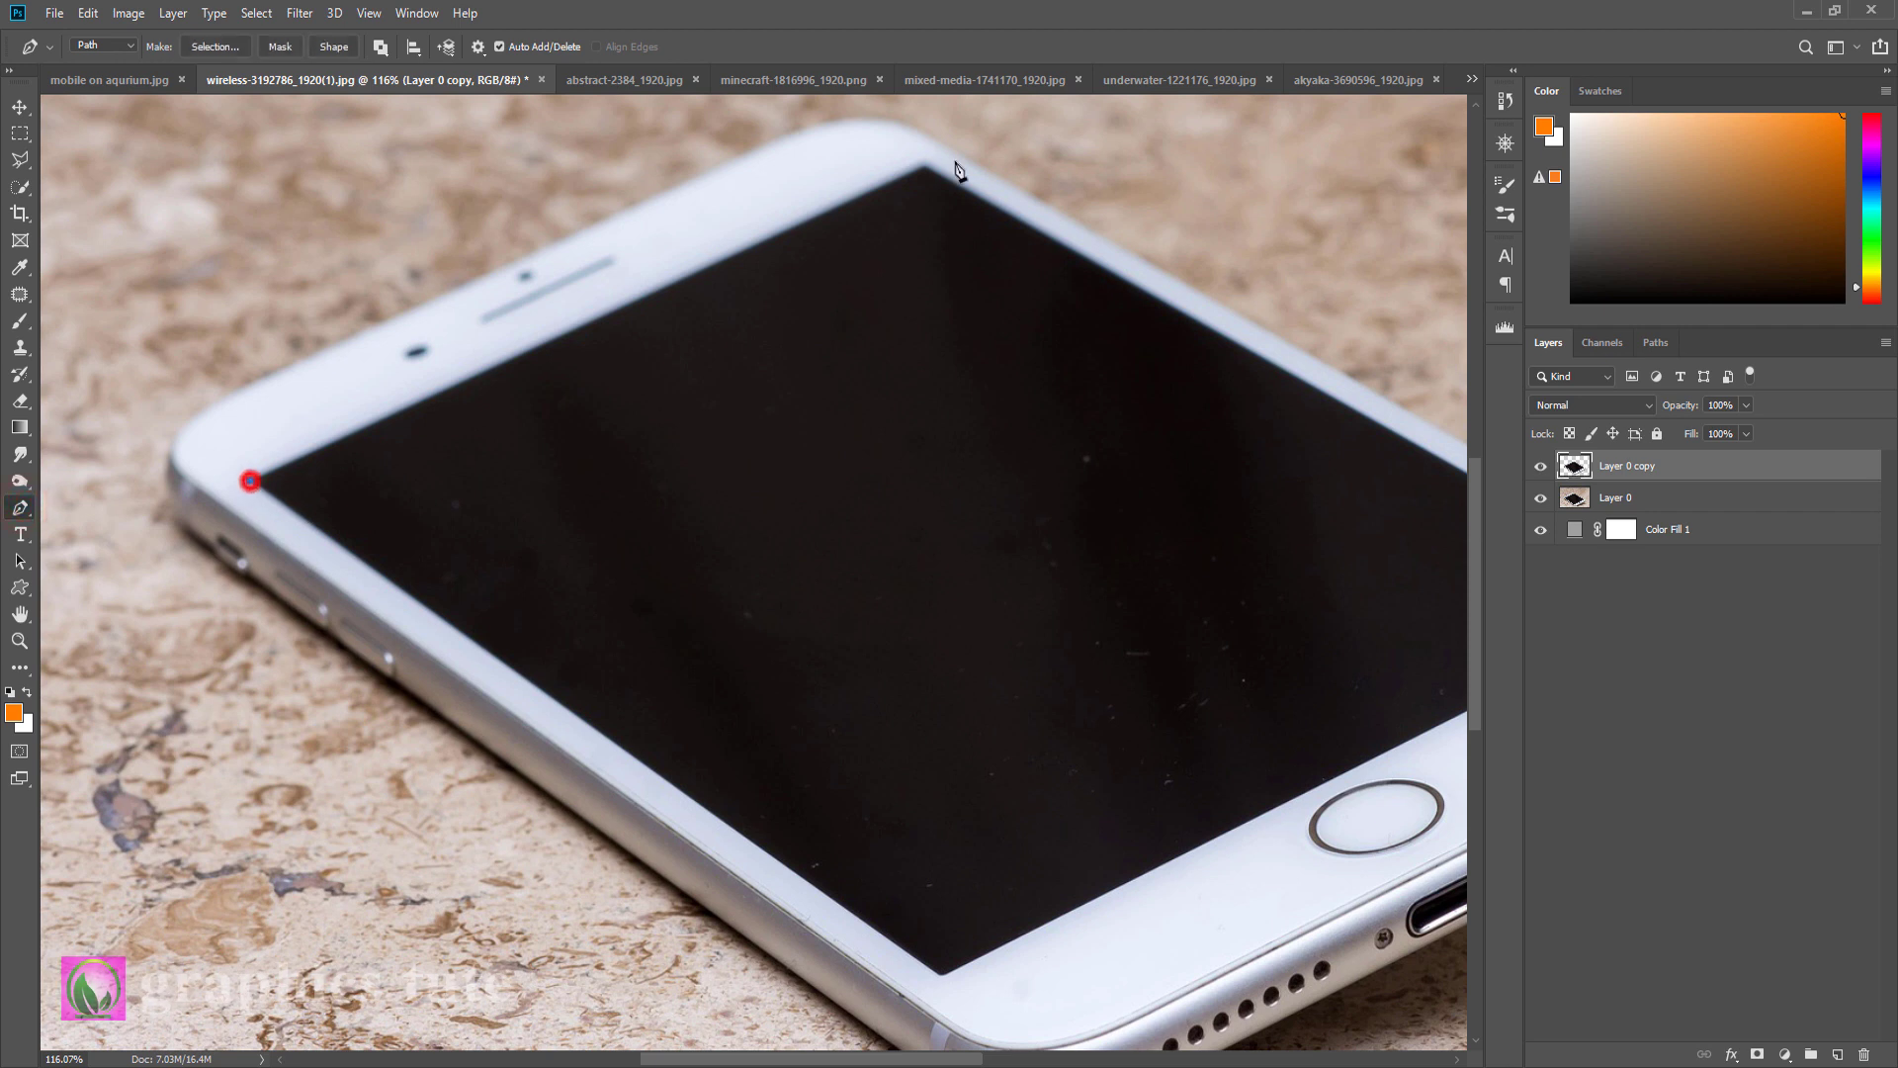
left_click(929, 165)
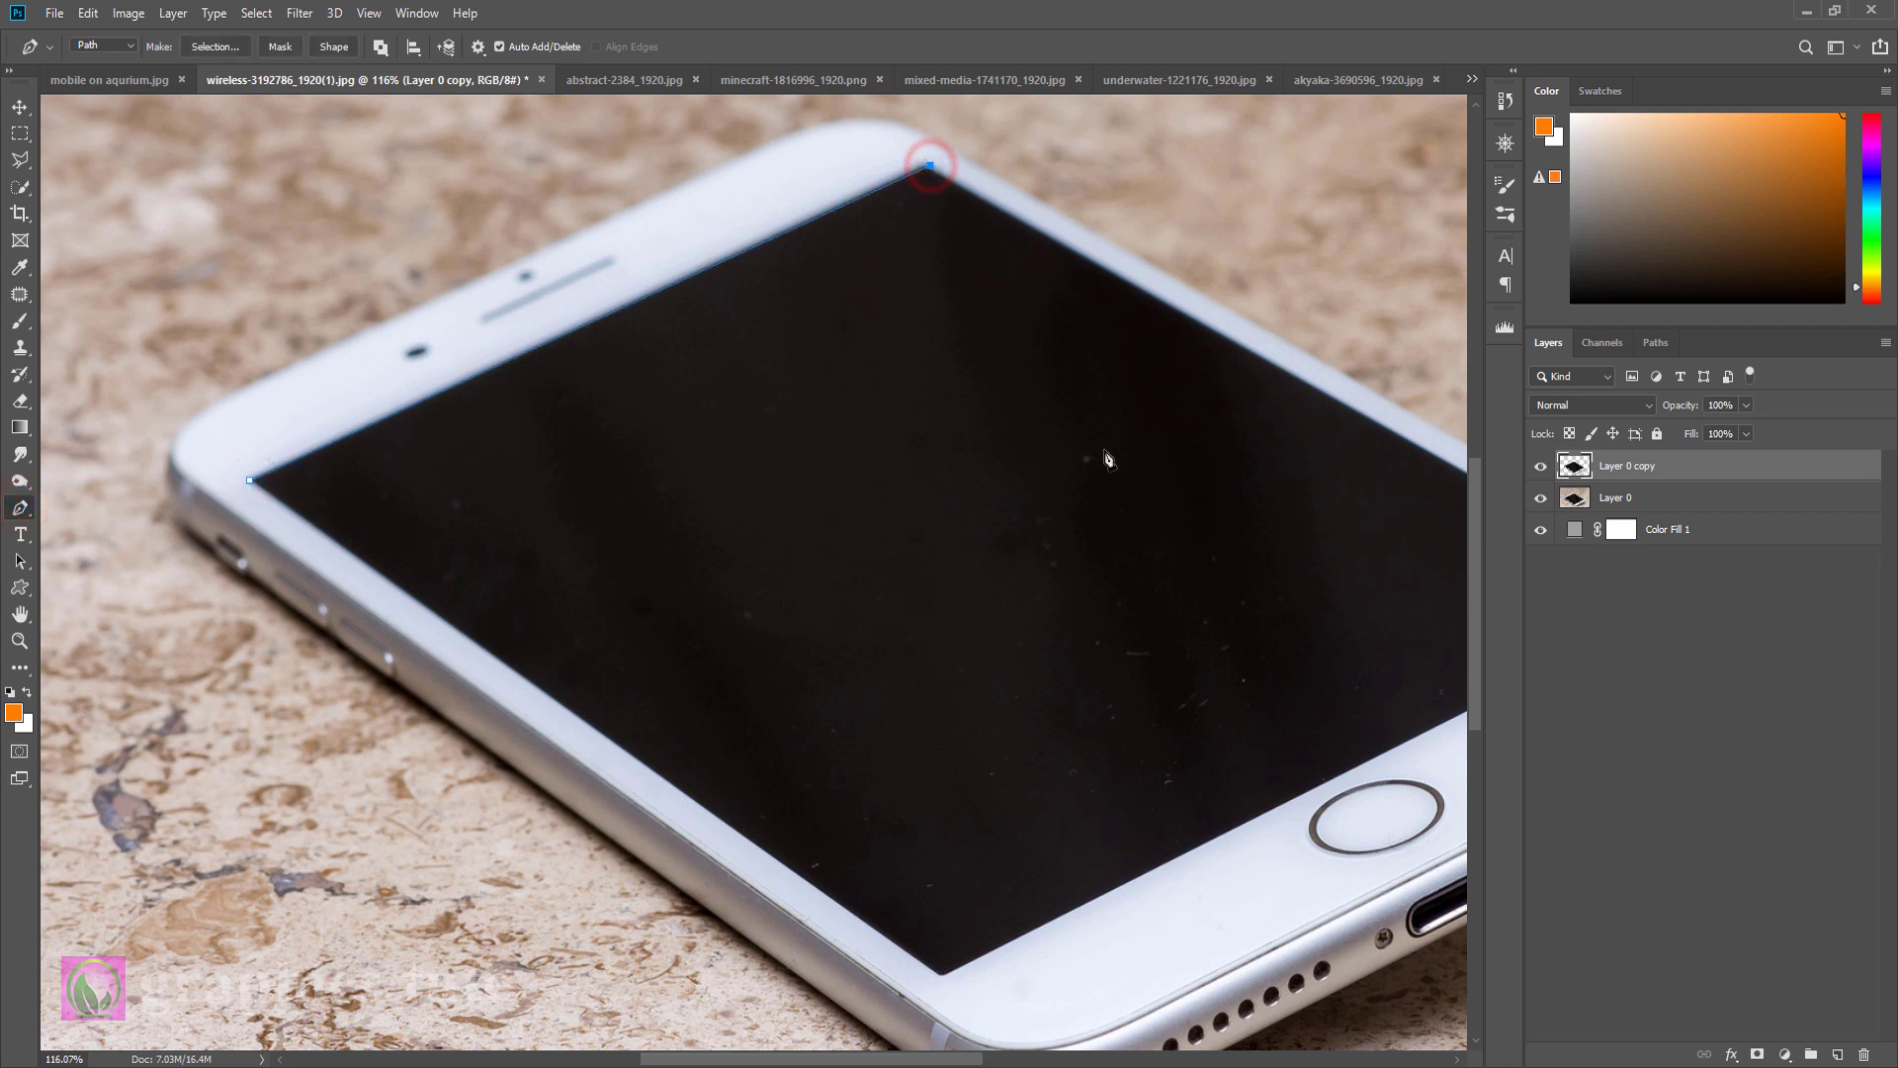
key("ctrl+z")
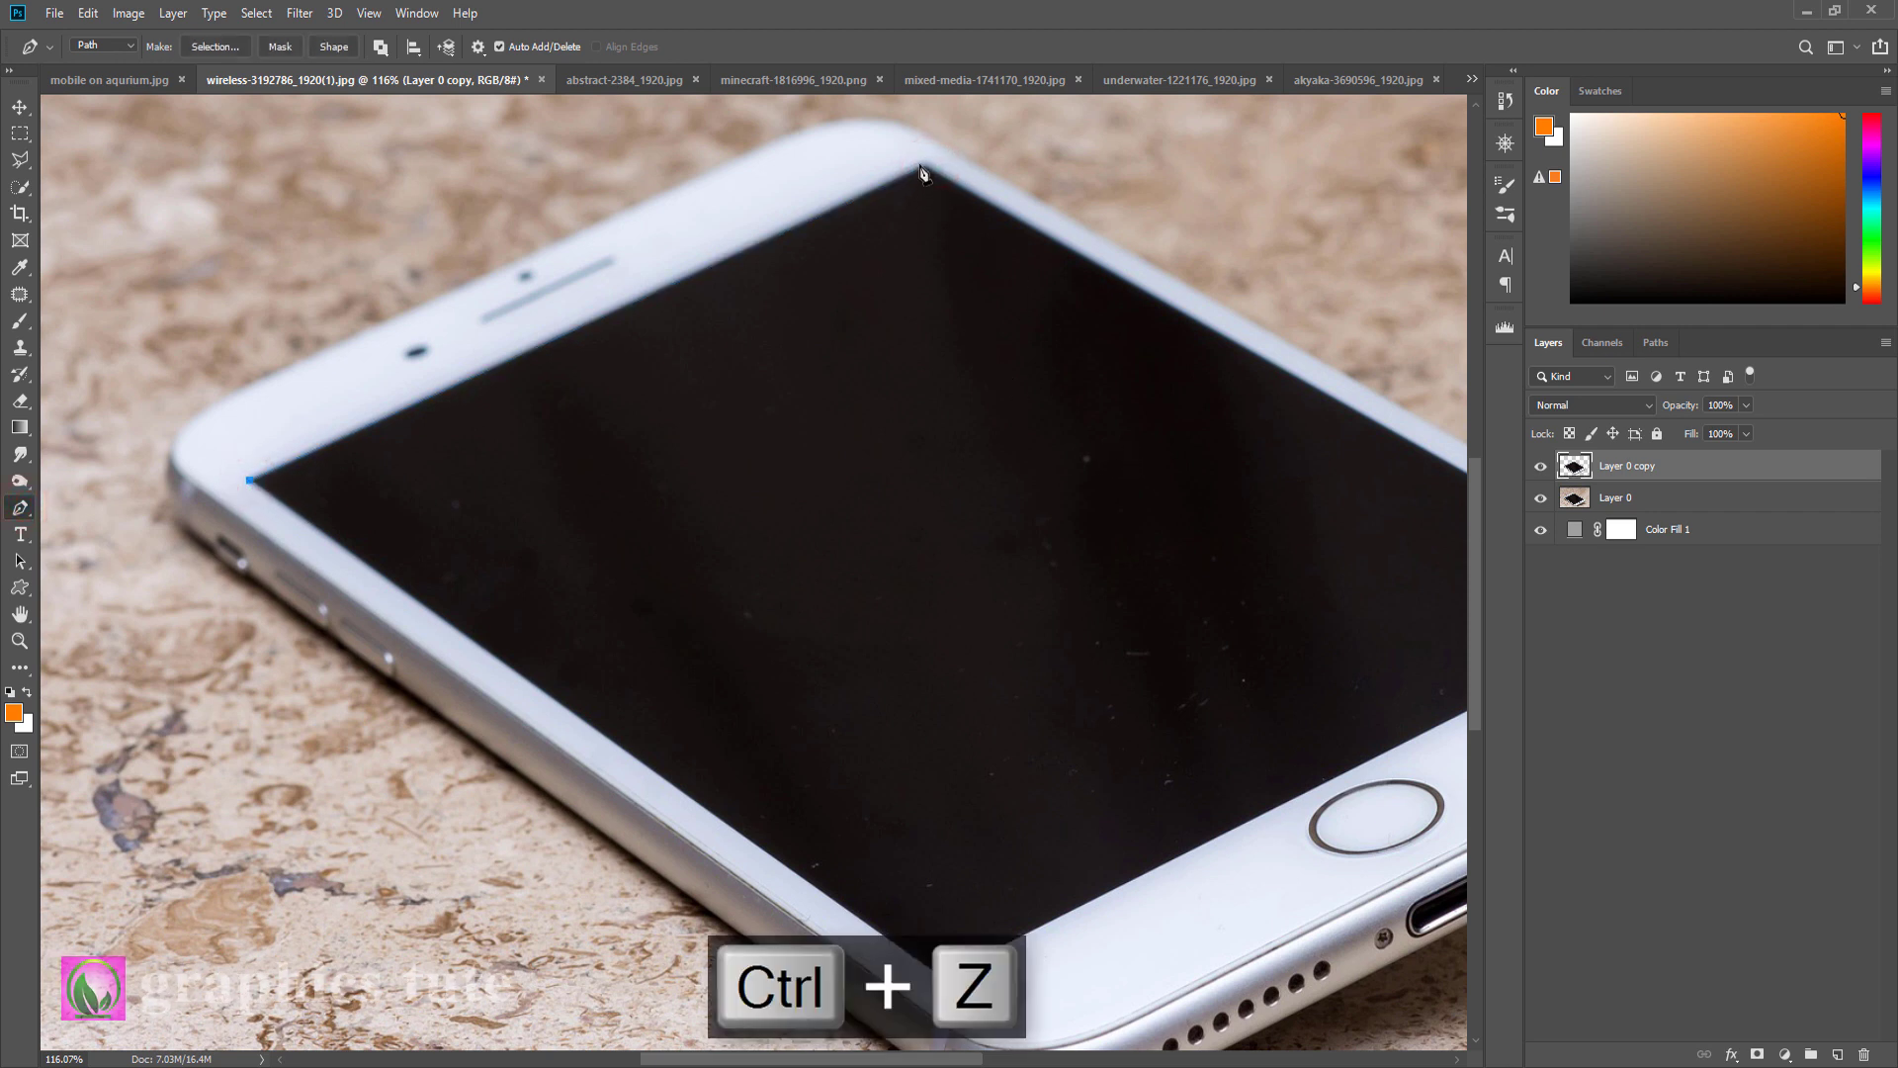
left_click(926, 166)
left_click_drag(1128, 458, 691, 309)
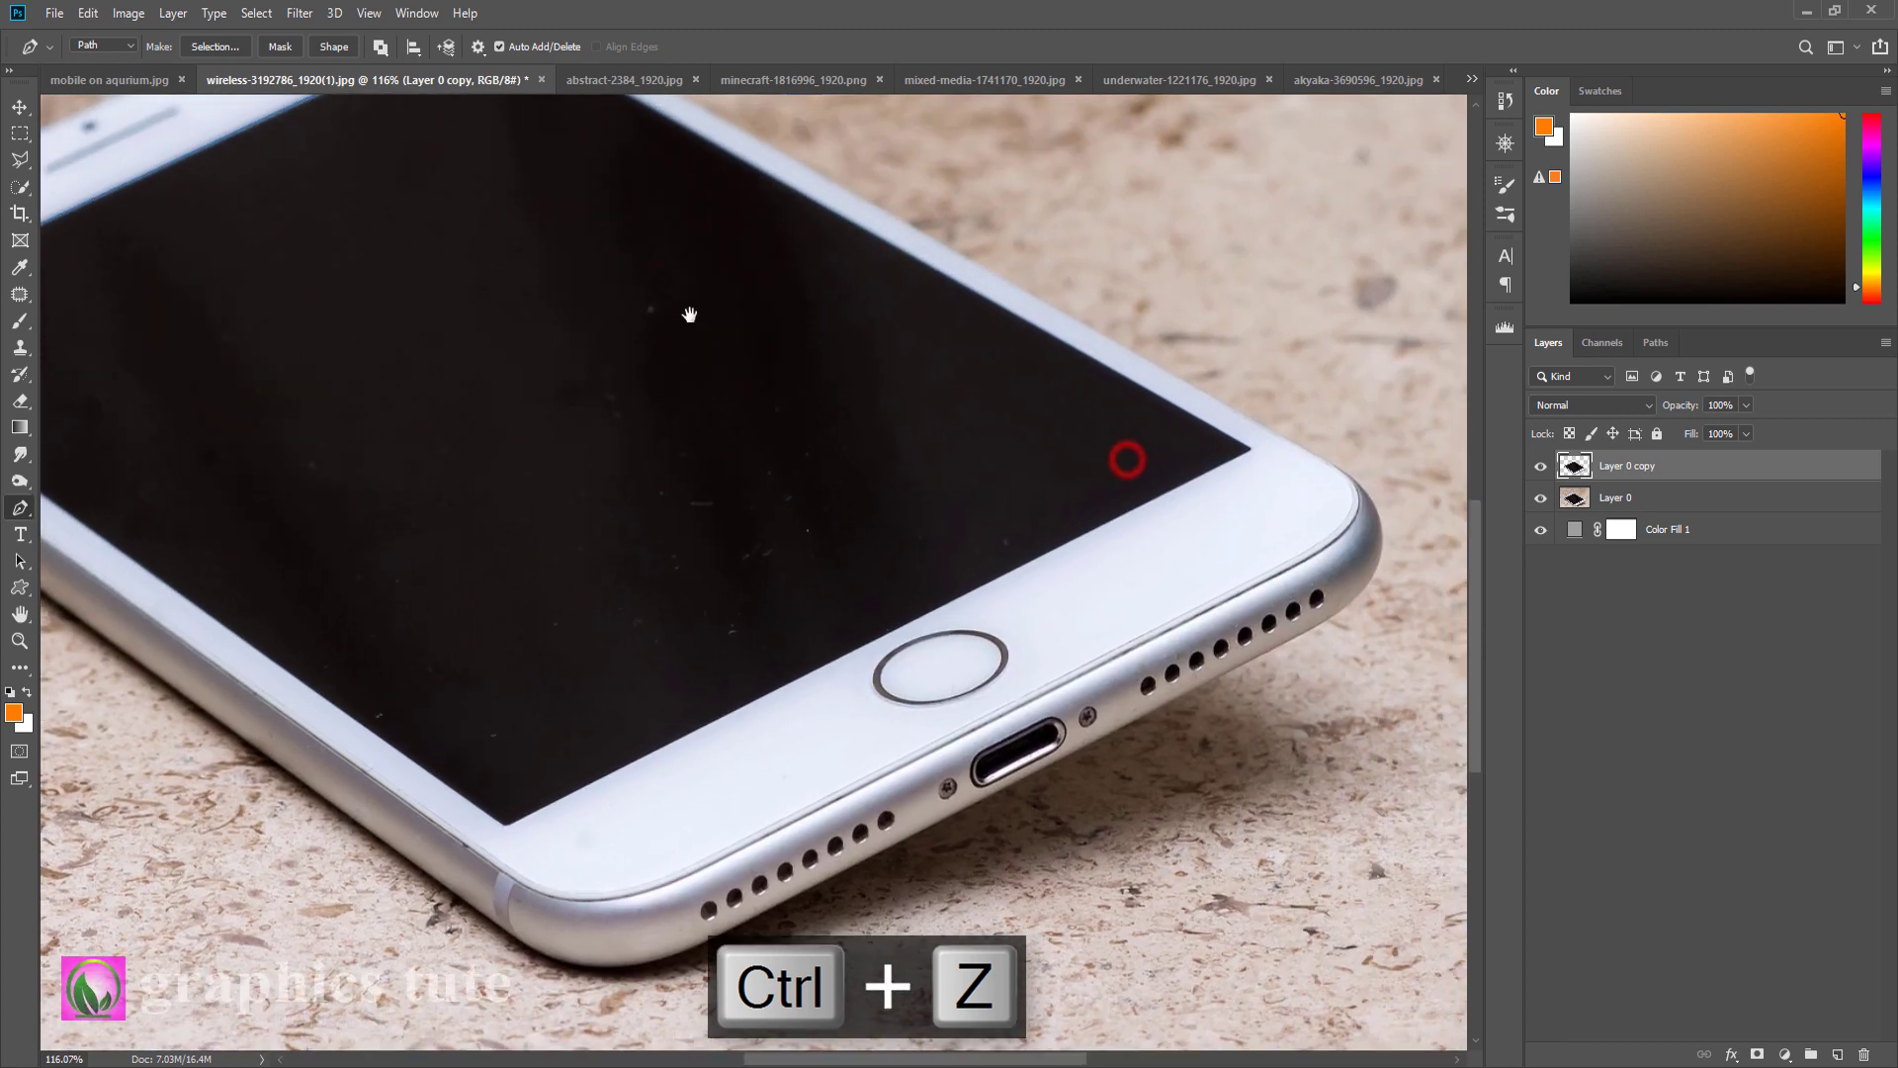
left_click(1251, 448)
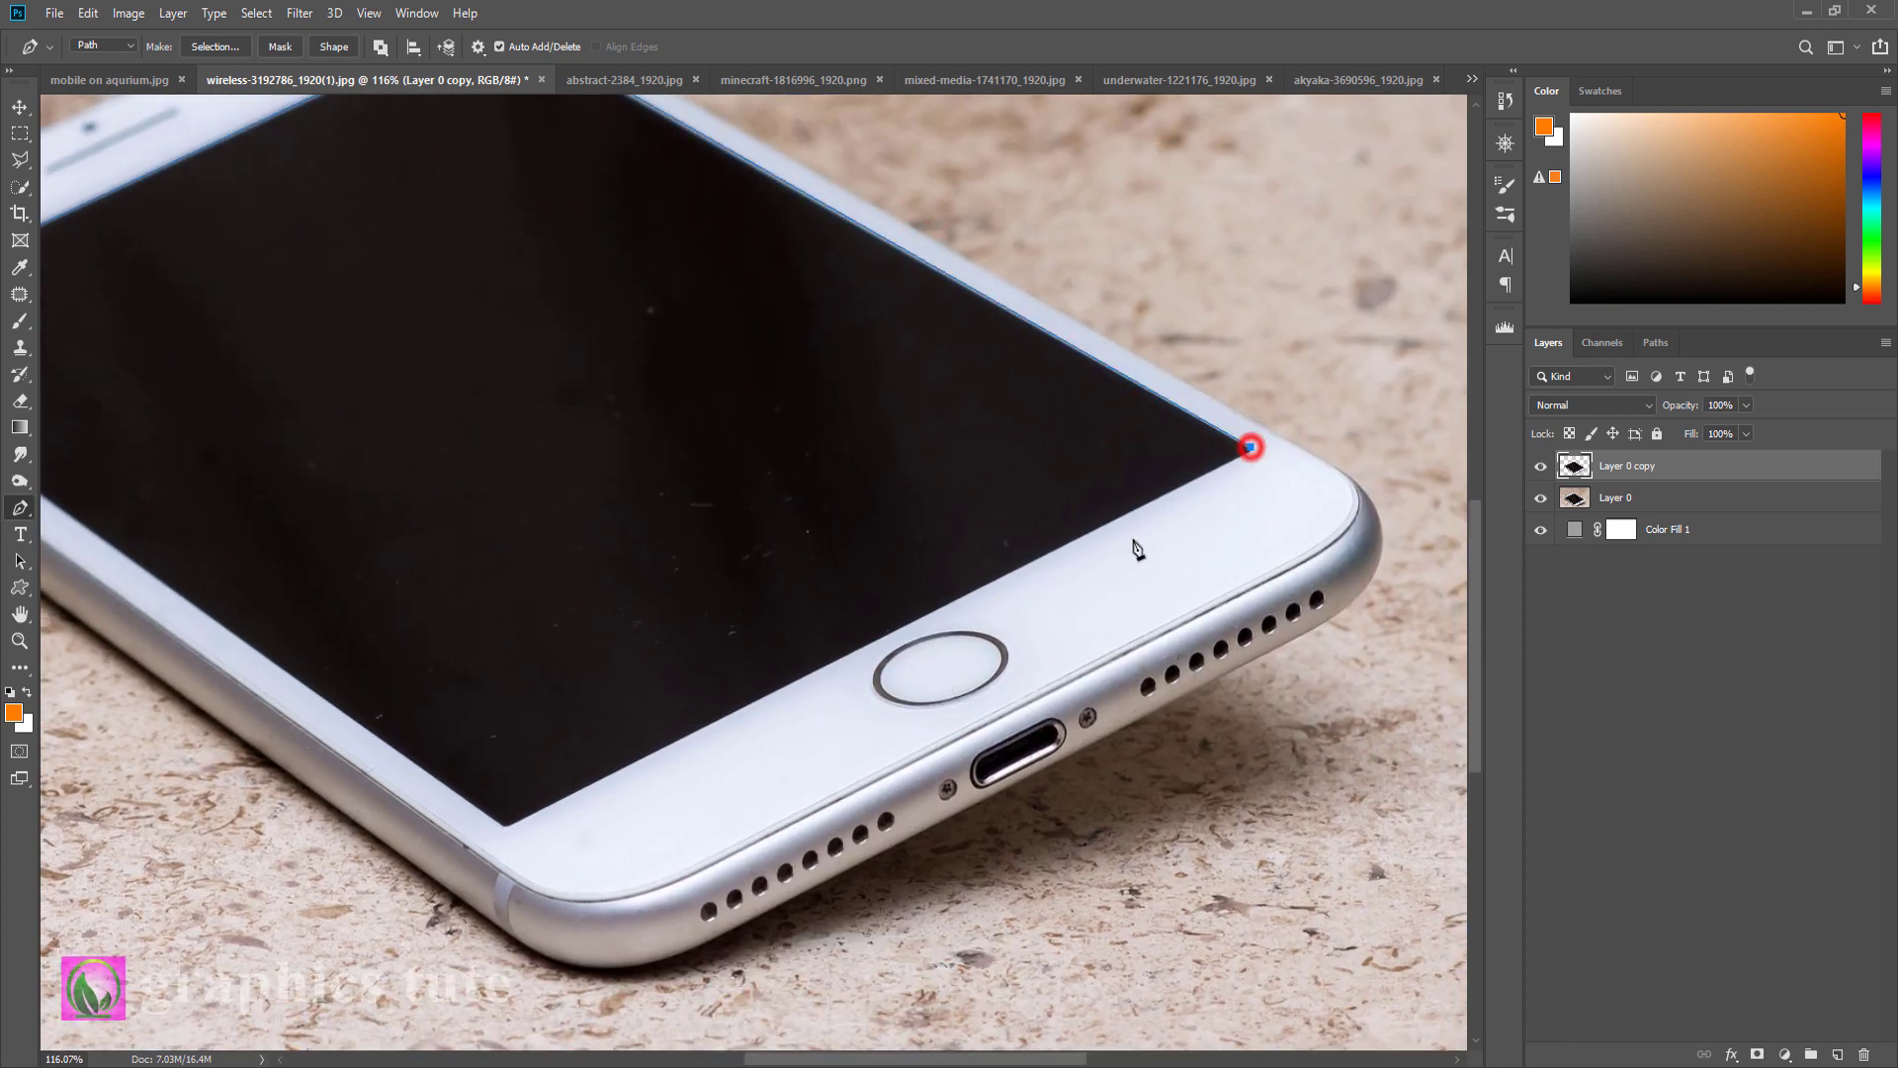
left_click(505, 826)
left_click_drag(465, 606, 911, 606)
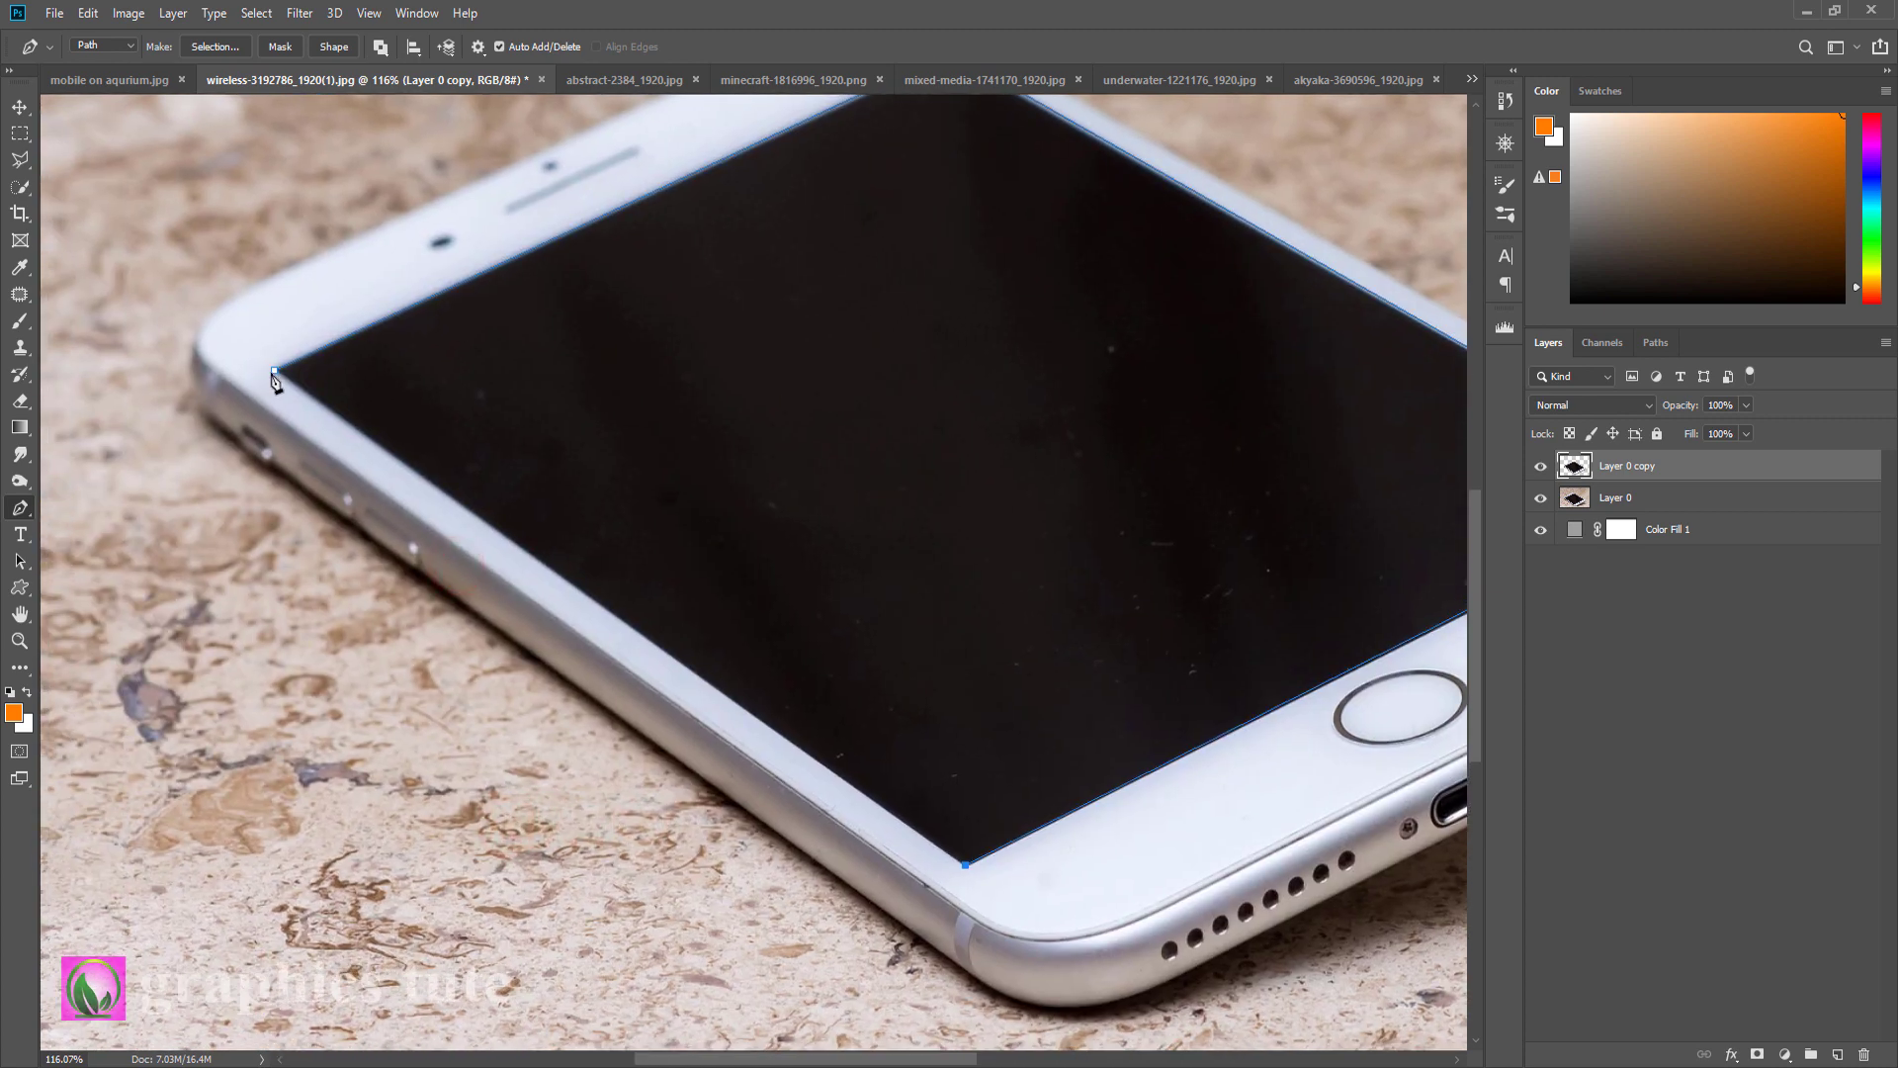
left_click(274, 373)
Step: Convert the screen path to a new anti-aliased selection with a feather radius of 0 pixels
right_click(553, 367)
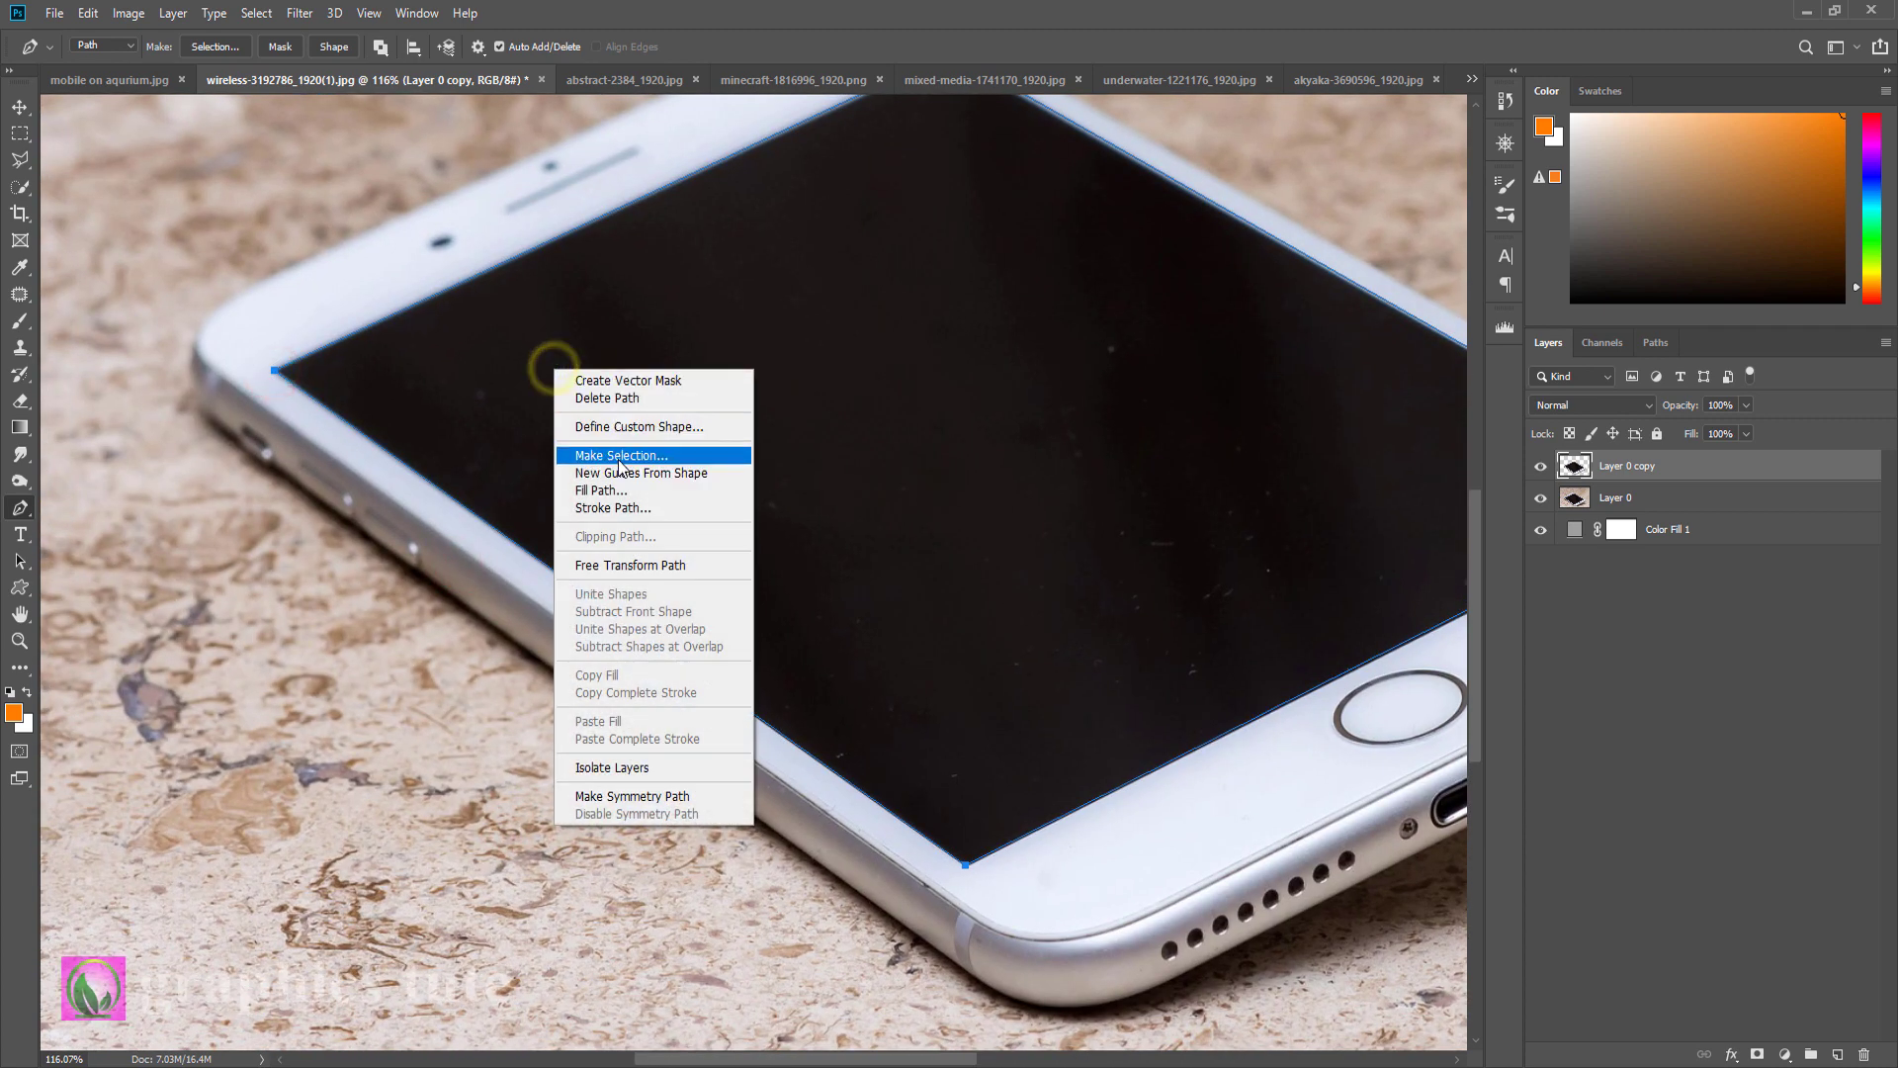
left_click(620, 458)
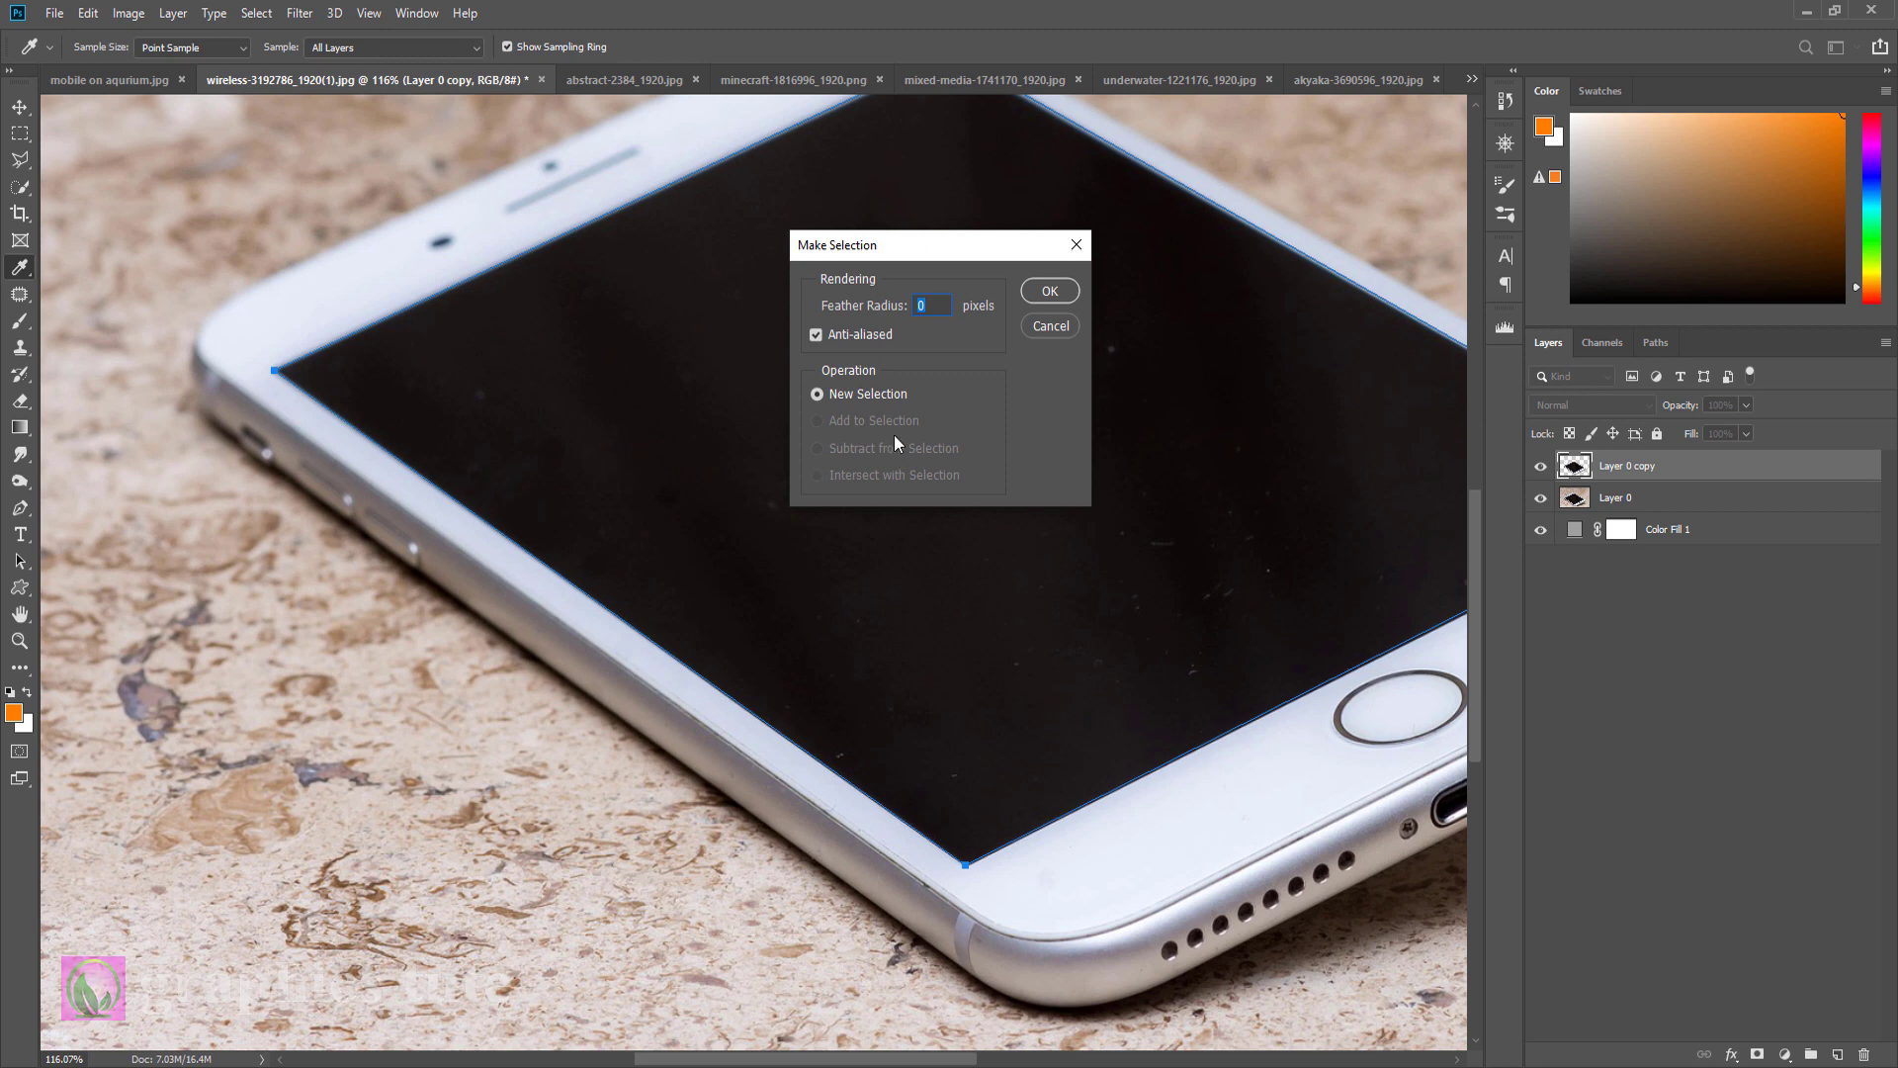
left_click(1066, 291)
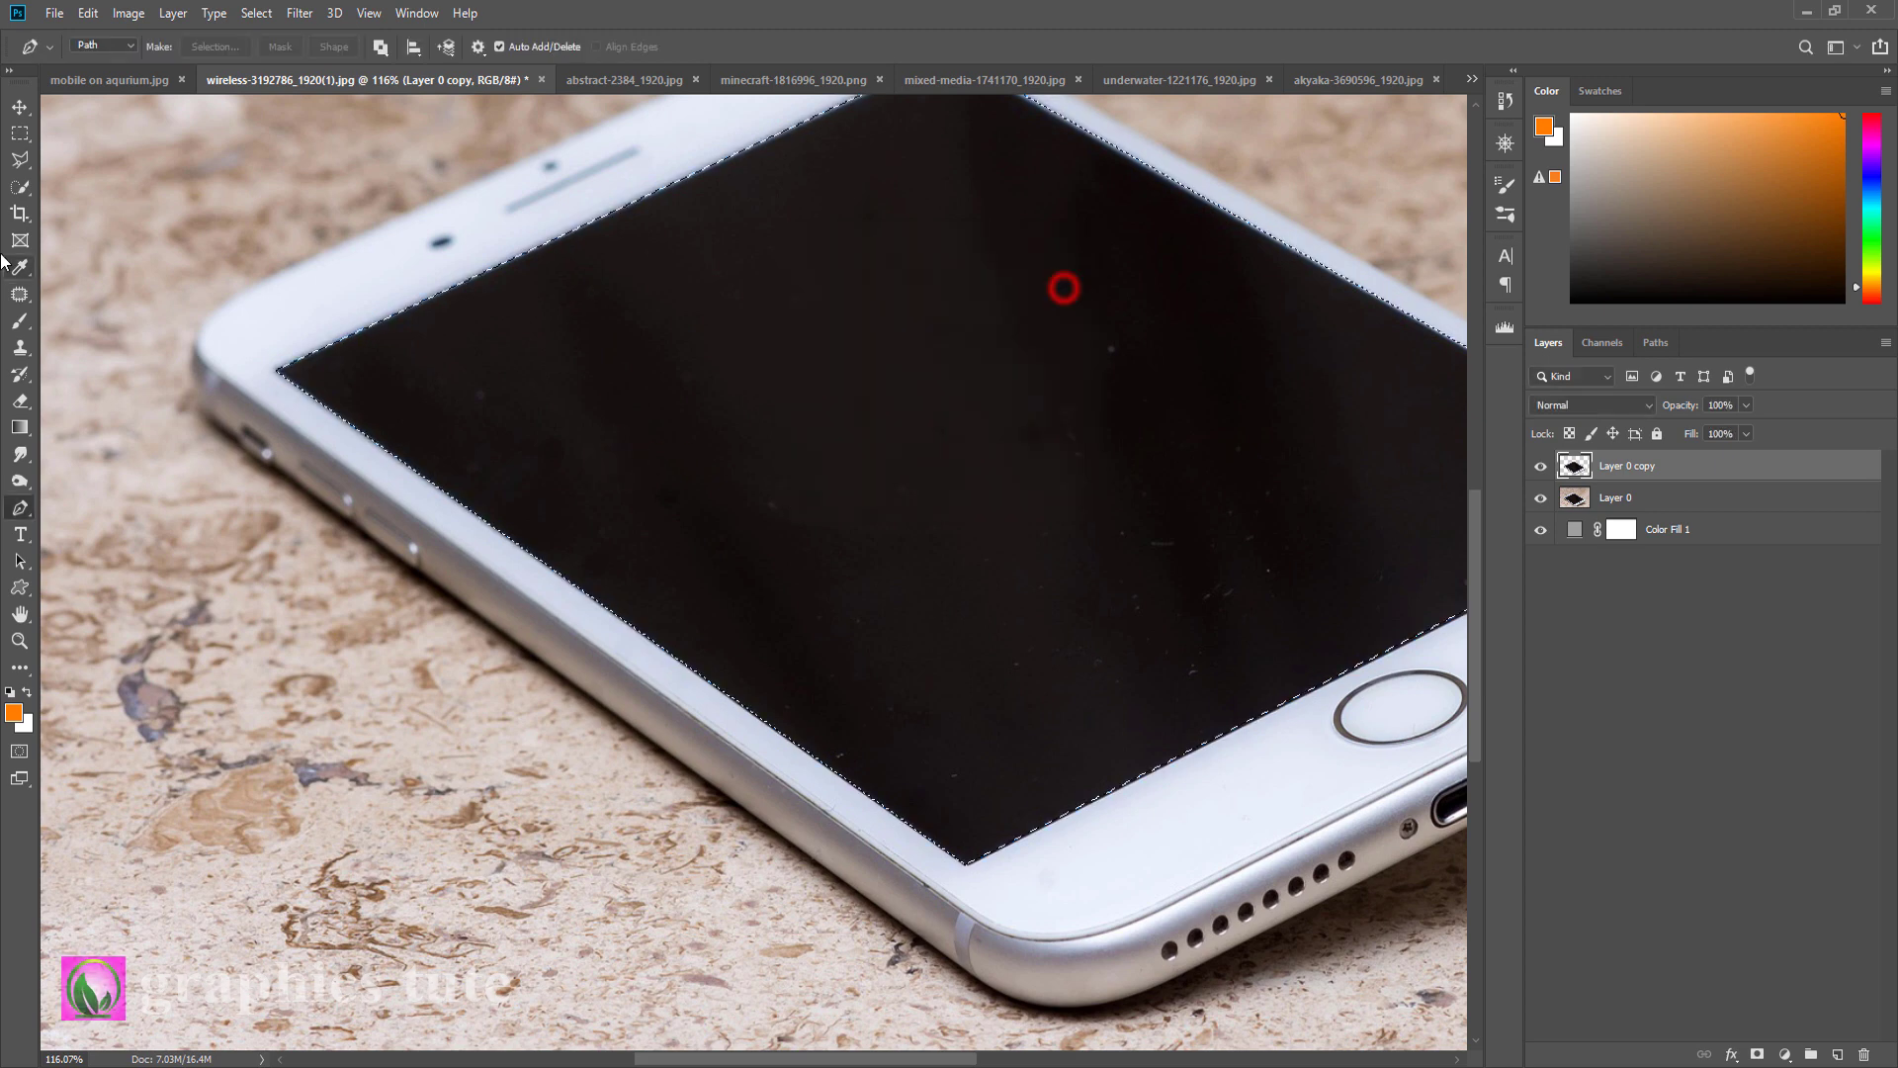
Step: Cut the selected screen area onto its own layer and check it by toggling the new layer's visibility
left_click(20, 160)
right_click(847, 346)
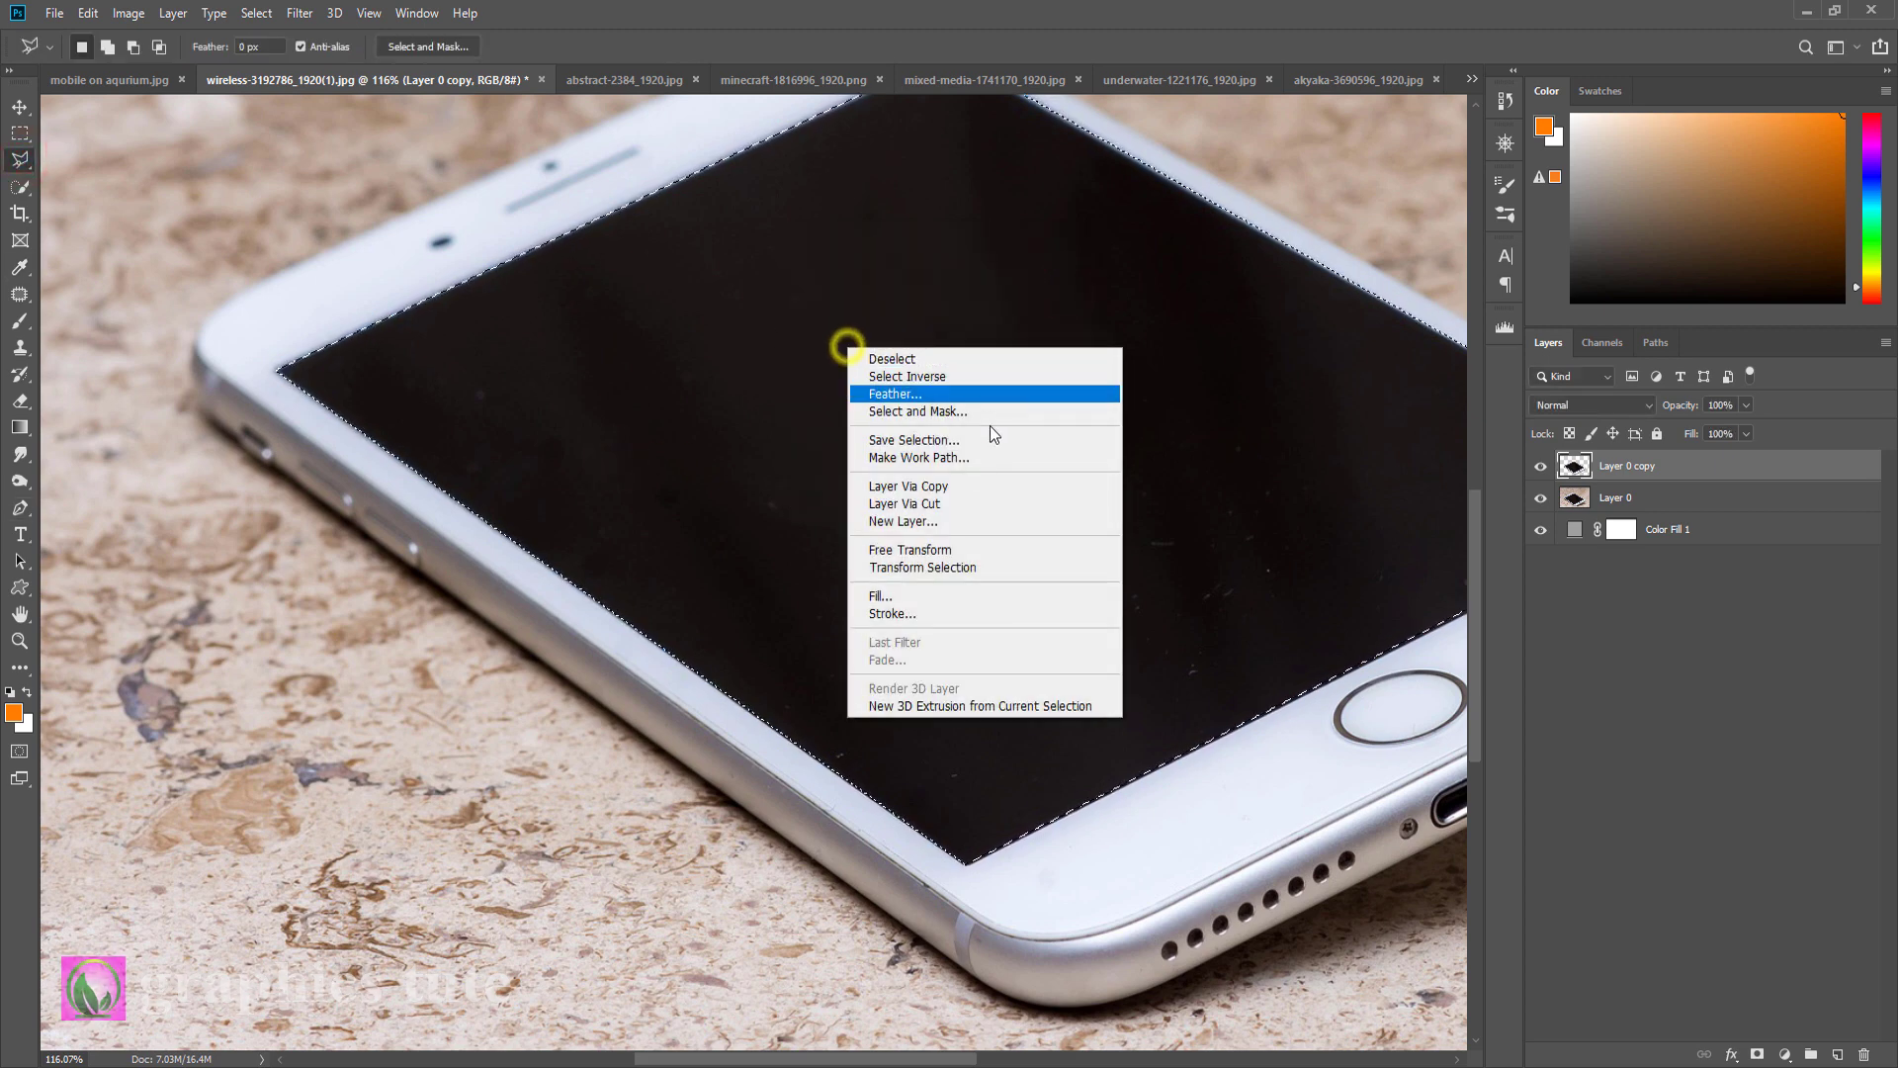
left_click(968, 507)
left_click(20, 640)
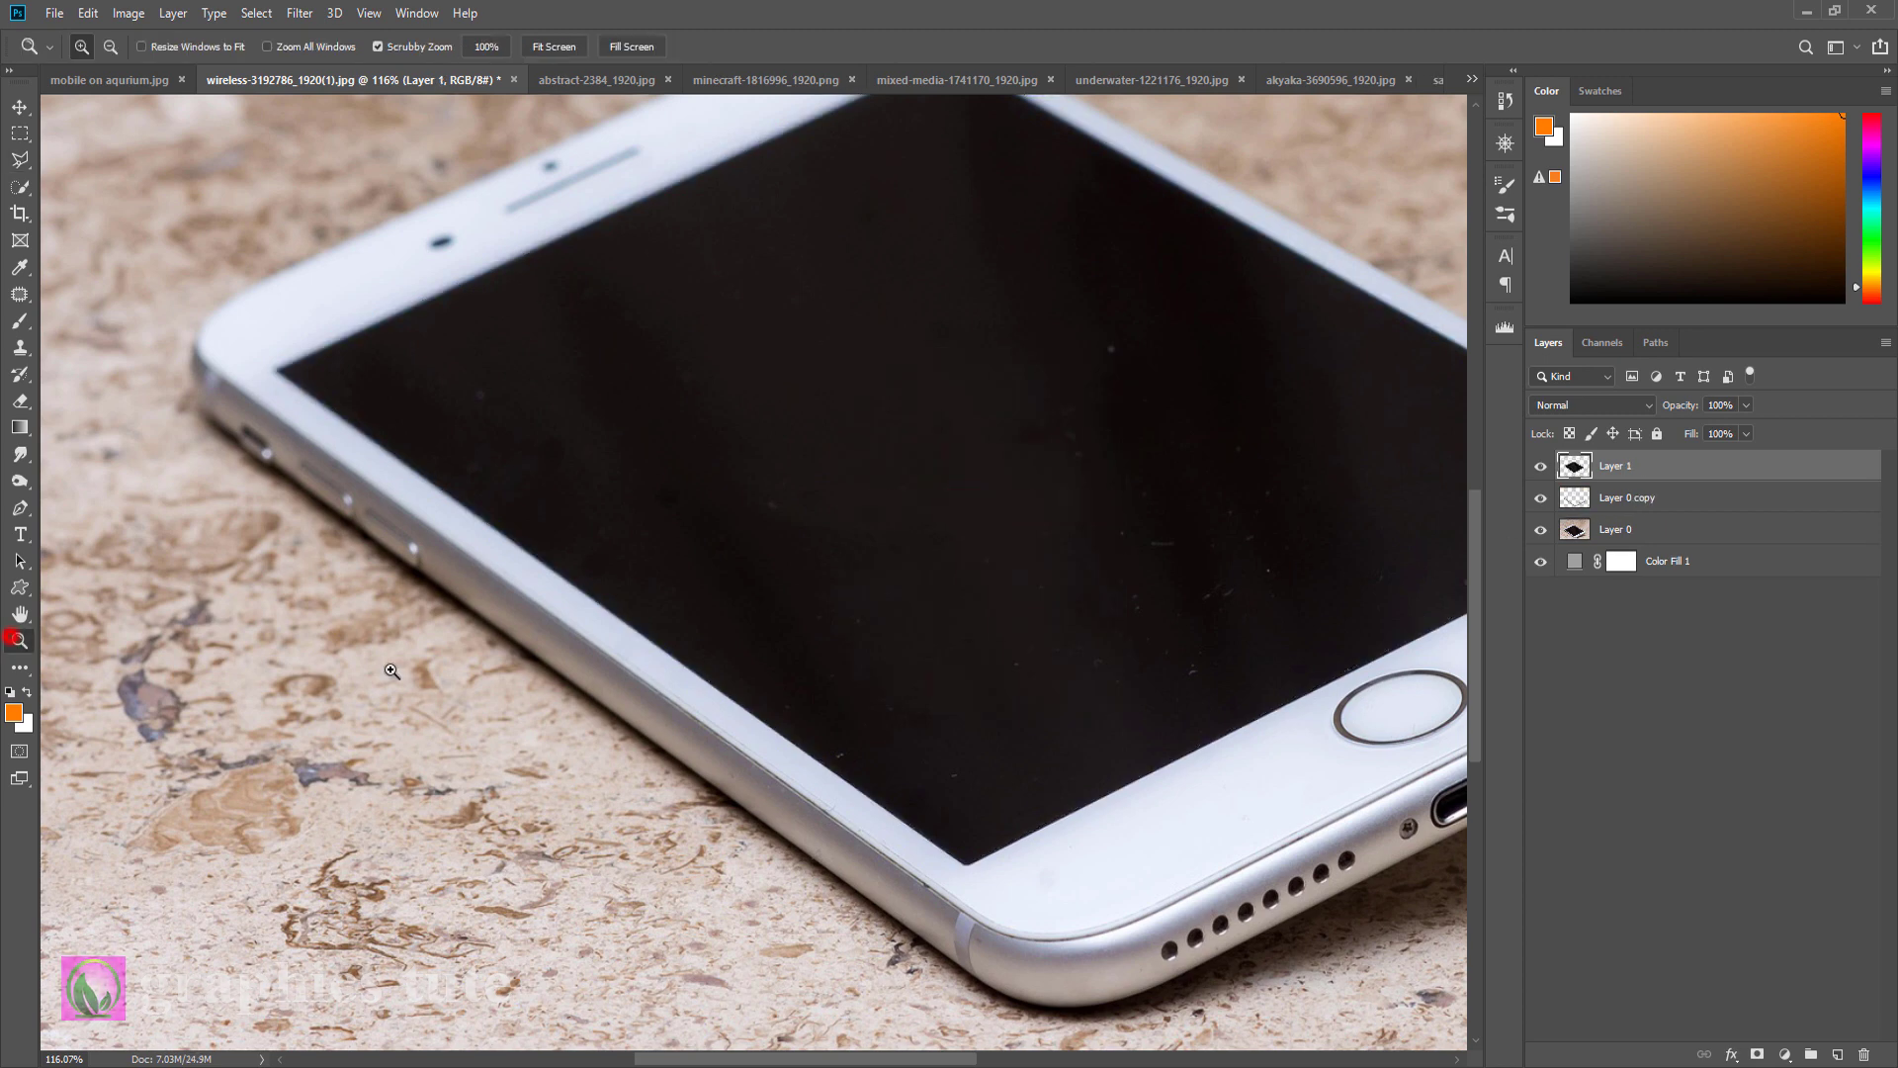
left_click(445, 669, "alt")
left_click(612, 646)
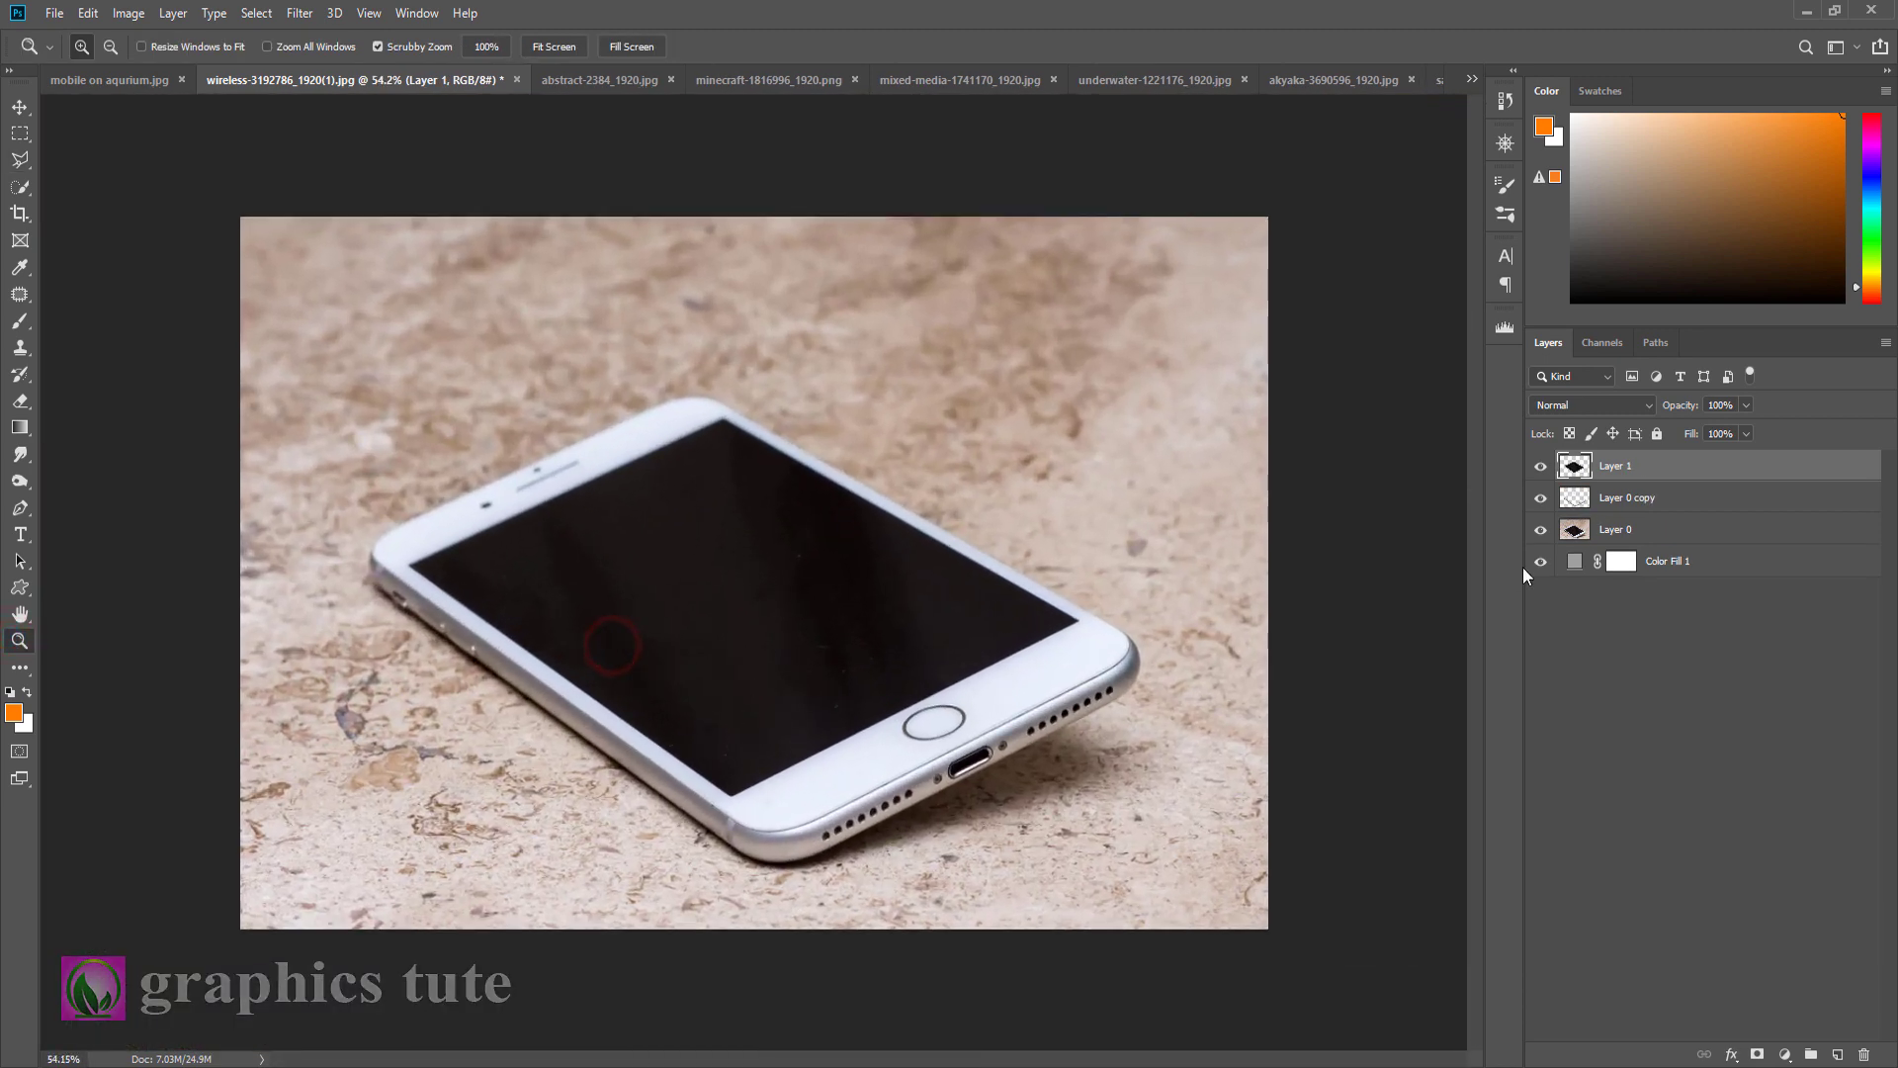
left_click(1539, 466)
left_click(1539, 466)
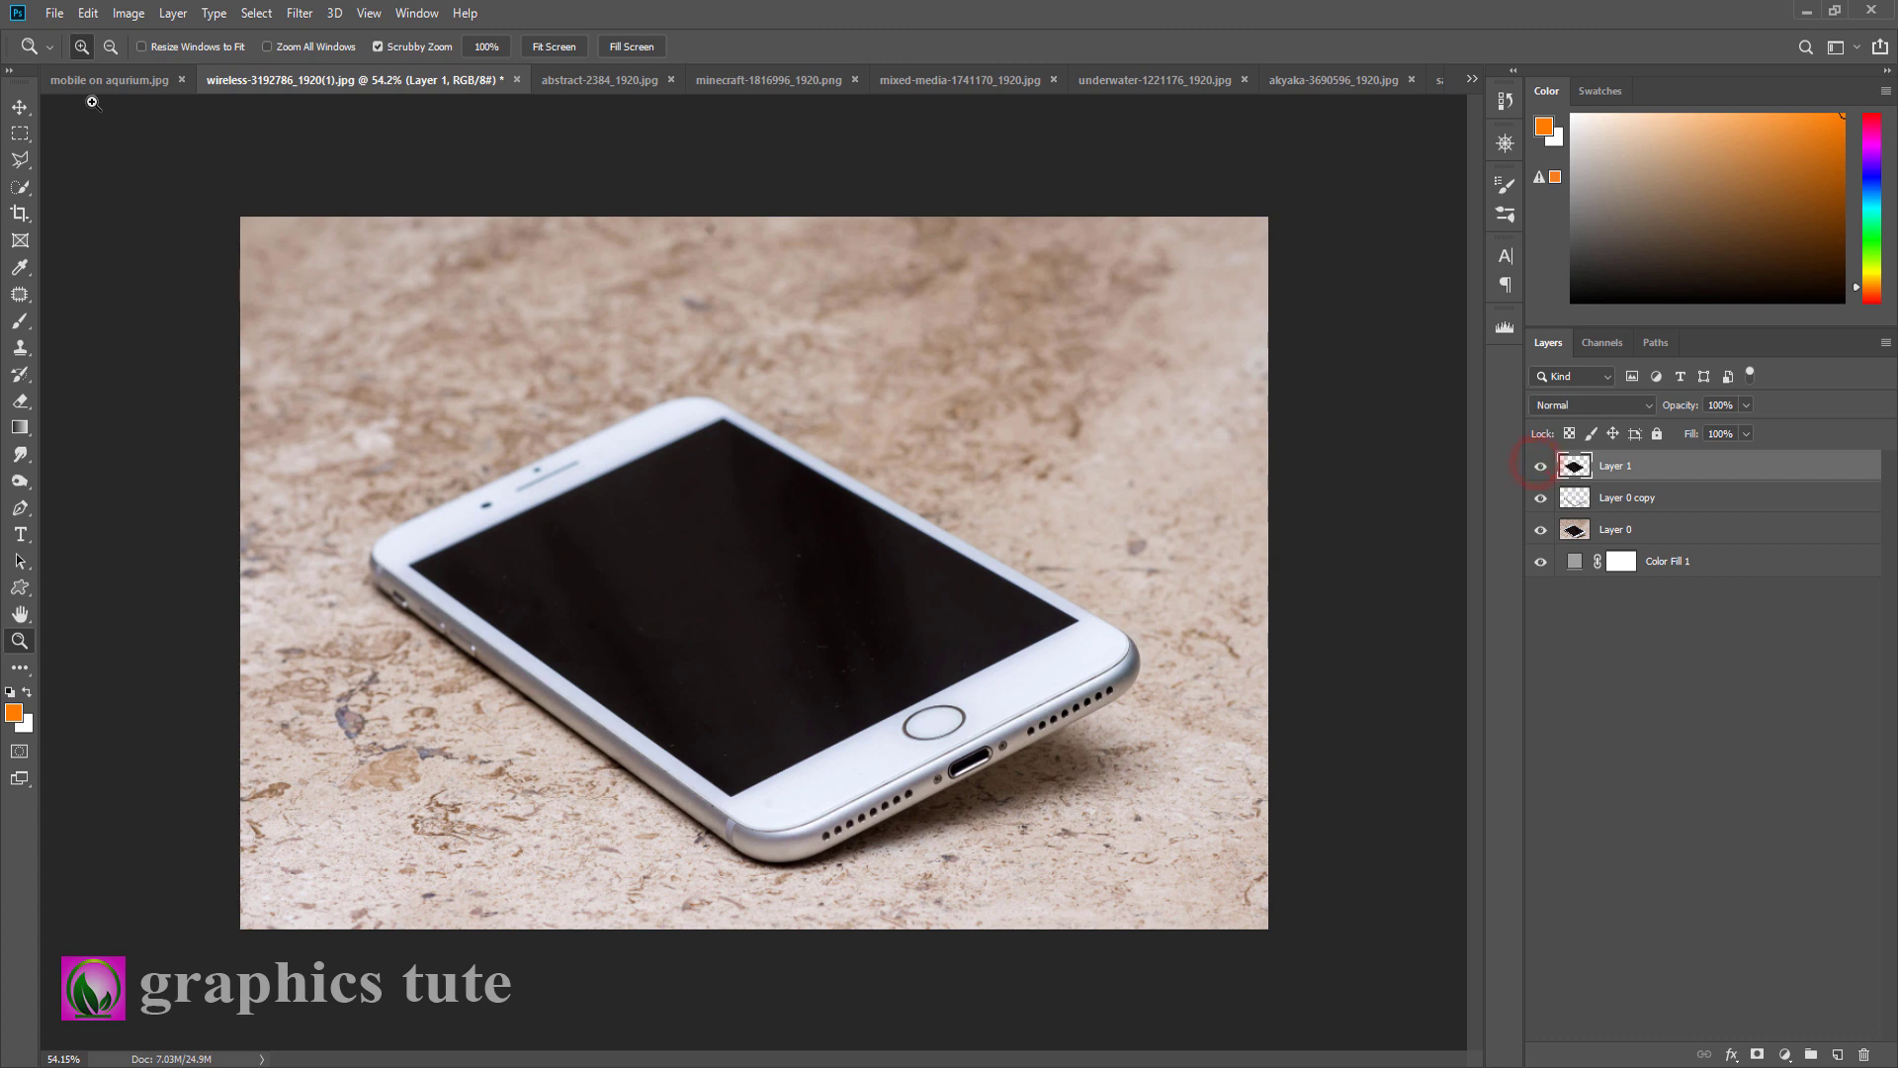
Step: Unlock the background of abstract-2384_1920.jpg and move the water image into the phone document with the Move tool
key("v")
left_click(596, 79)
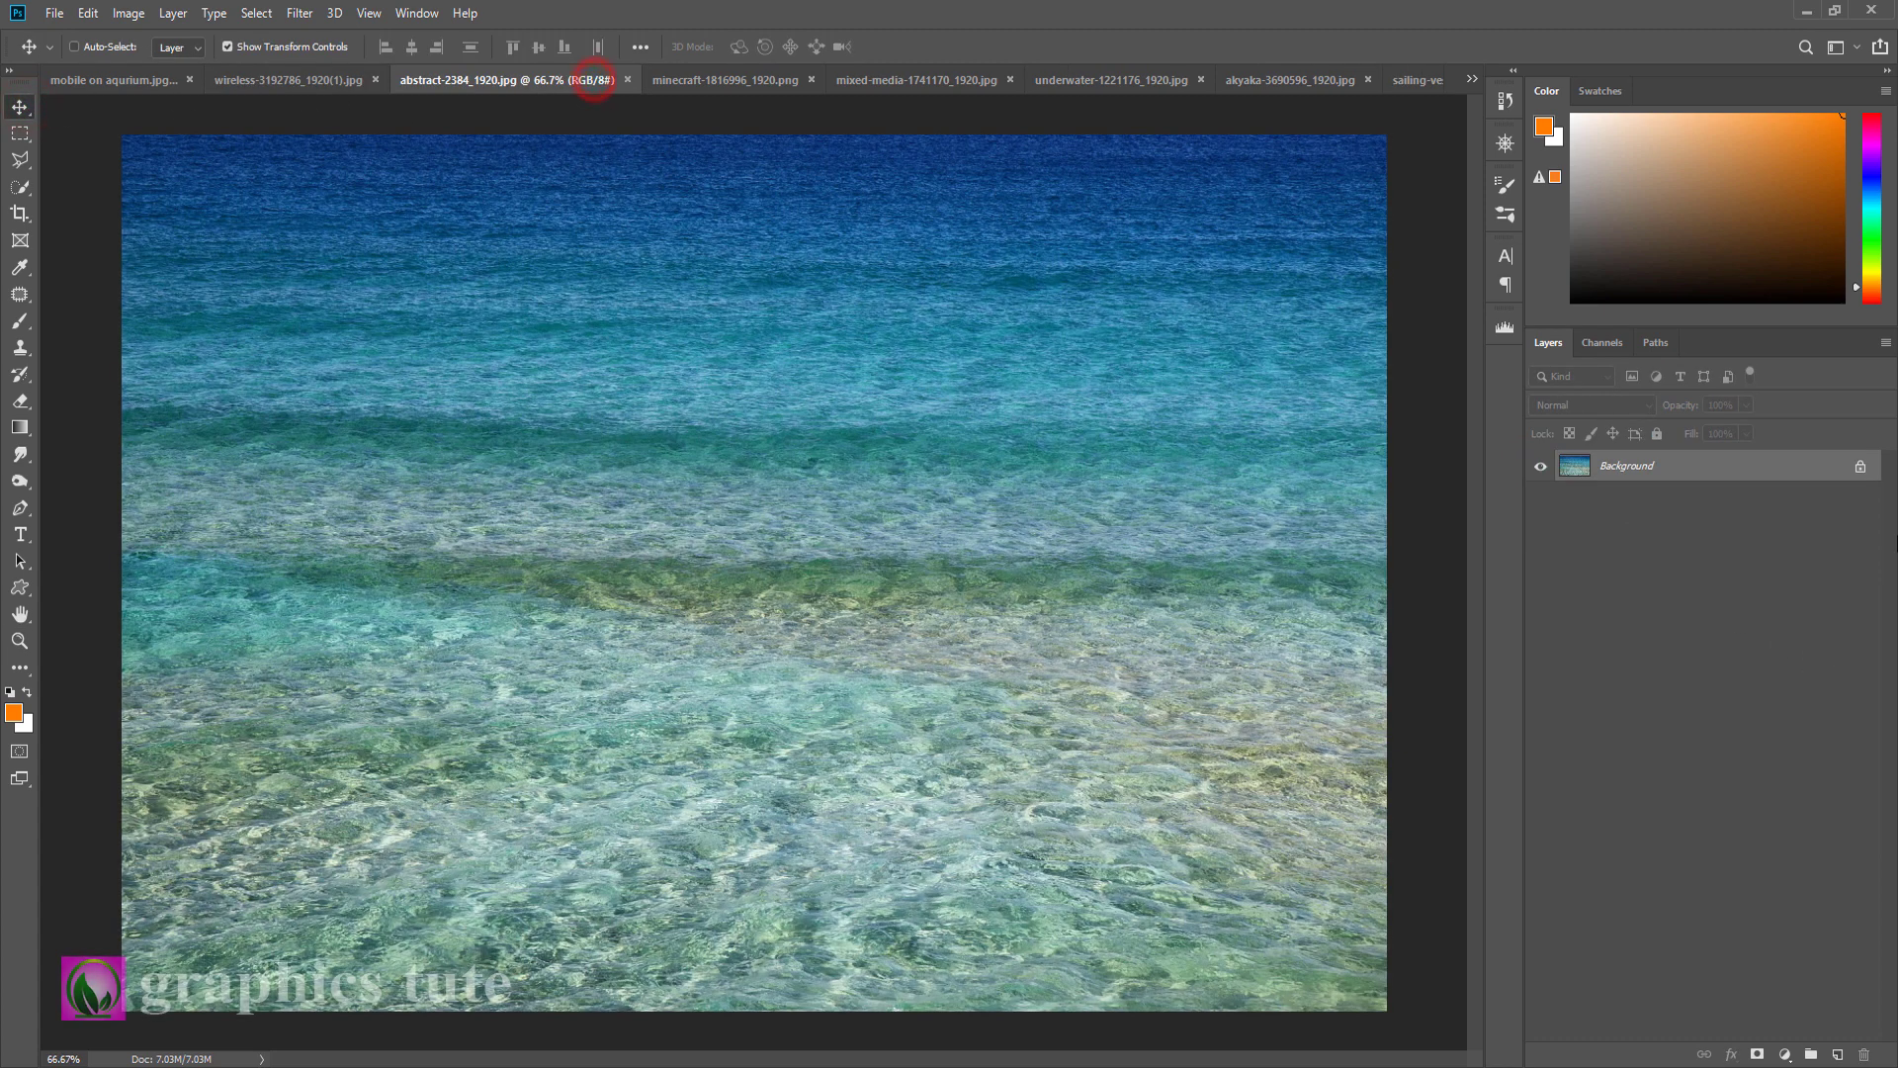
left_click(1861, 472)
left_click_drag(542, 393, 327, 109)
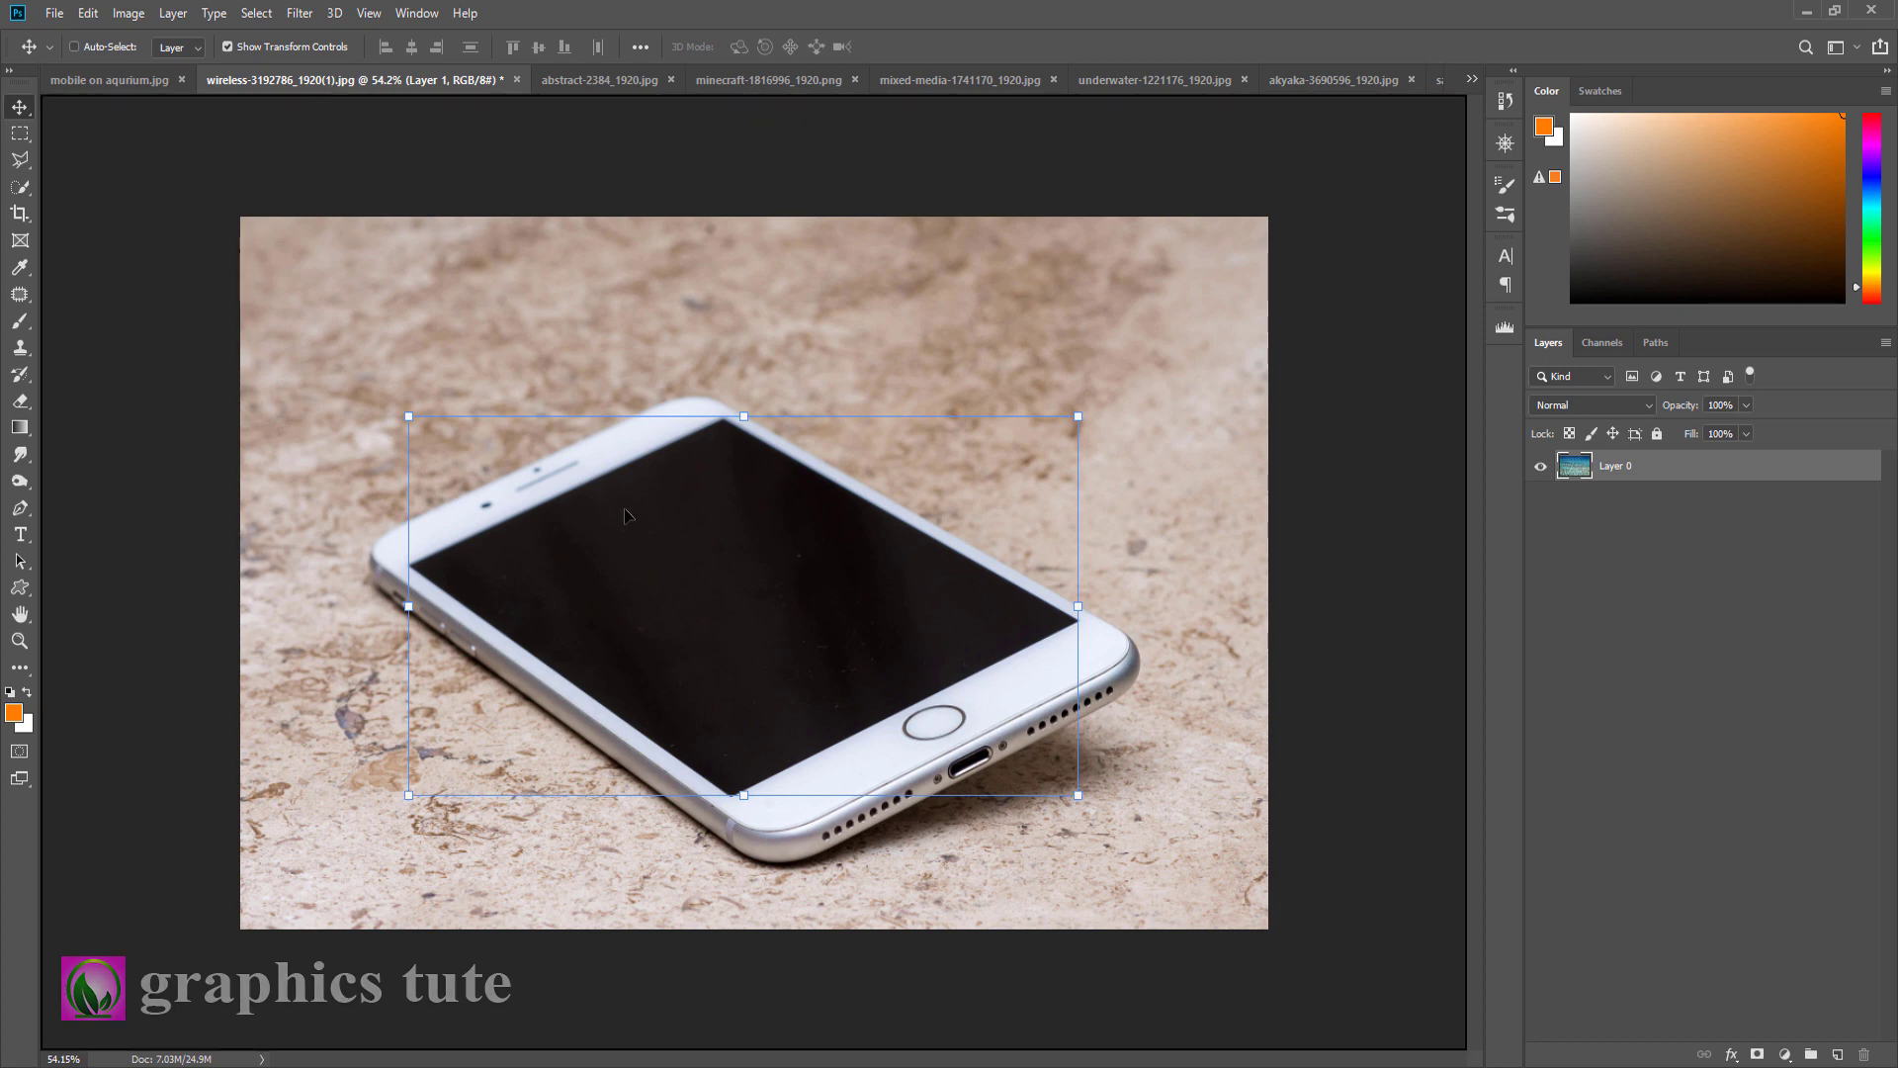
left_click_drag(625, 516, 625, 515)
Step: Close abstract-2384_1920.jpg without saving its changes
left_click(643, 87)
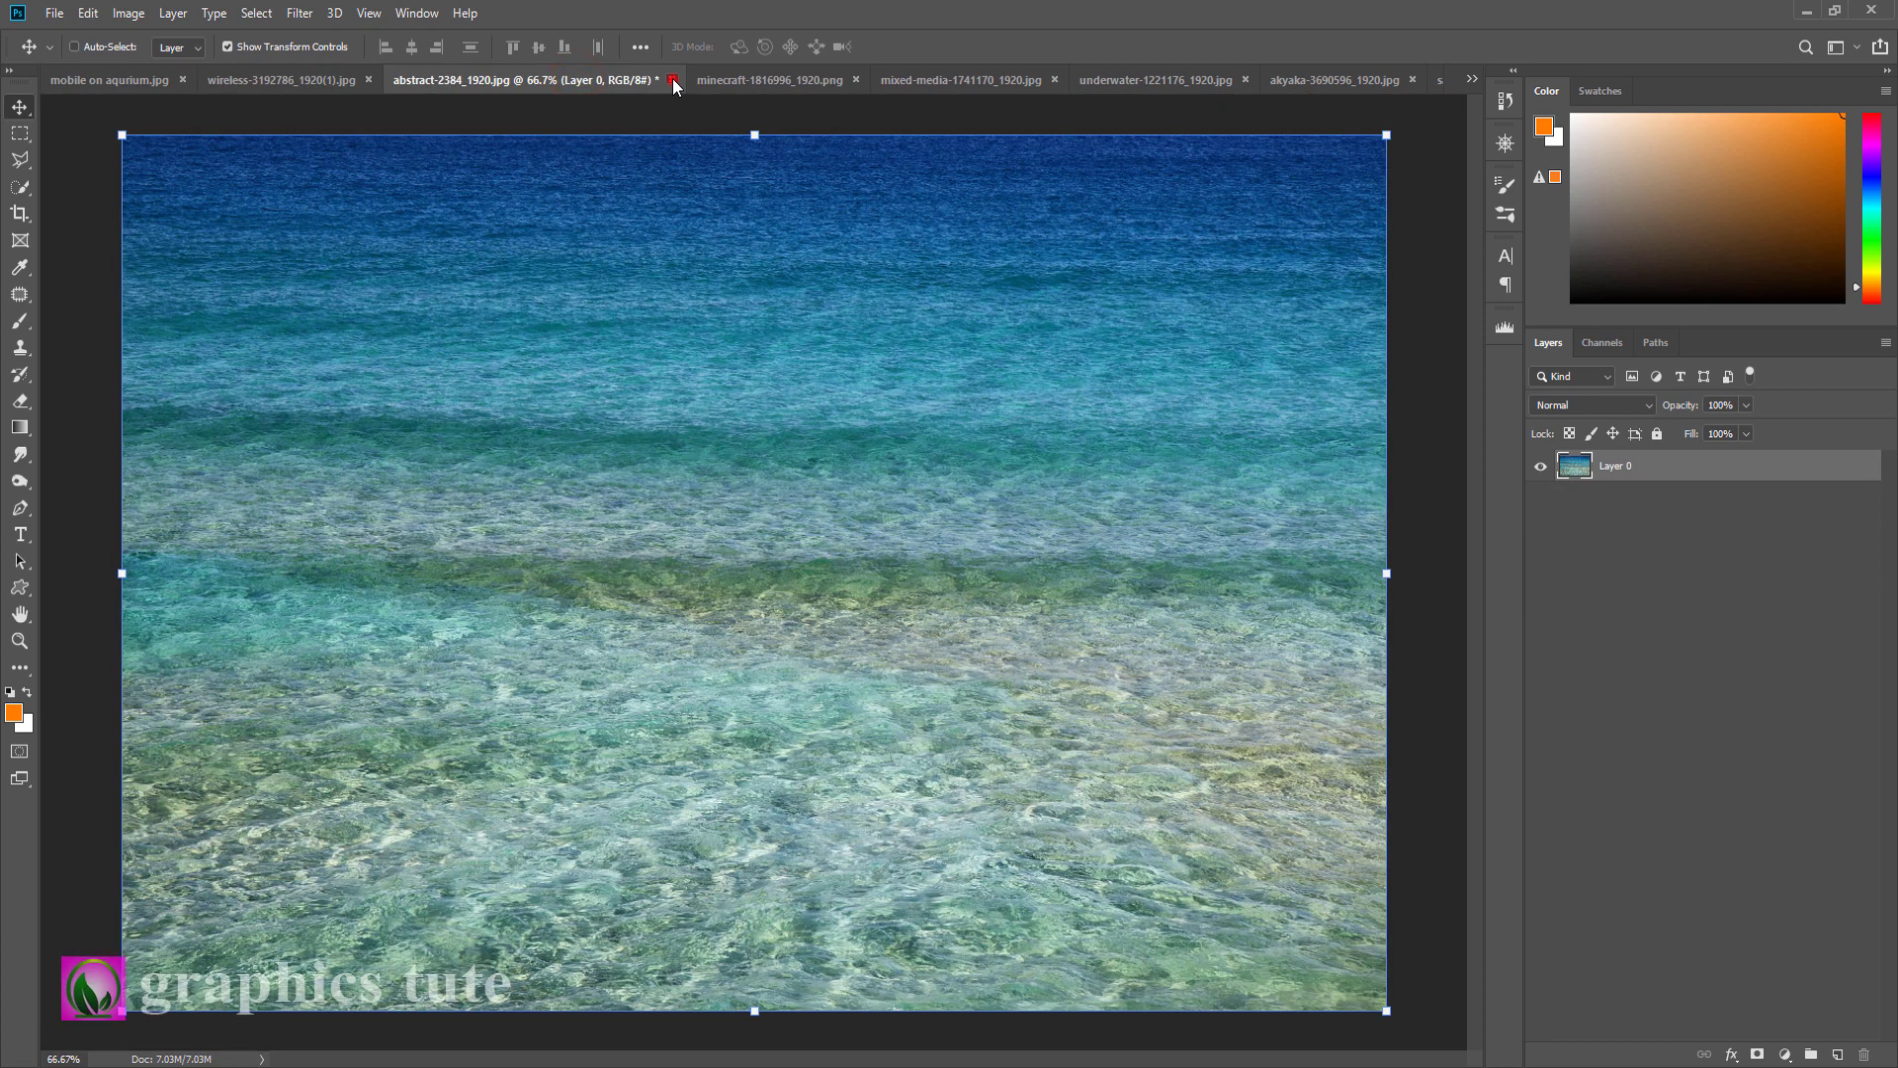
left_click(672, 79)
left_click(961, 406)
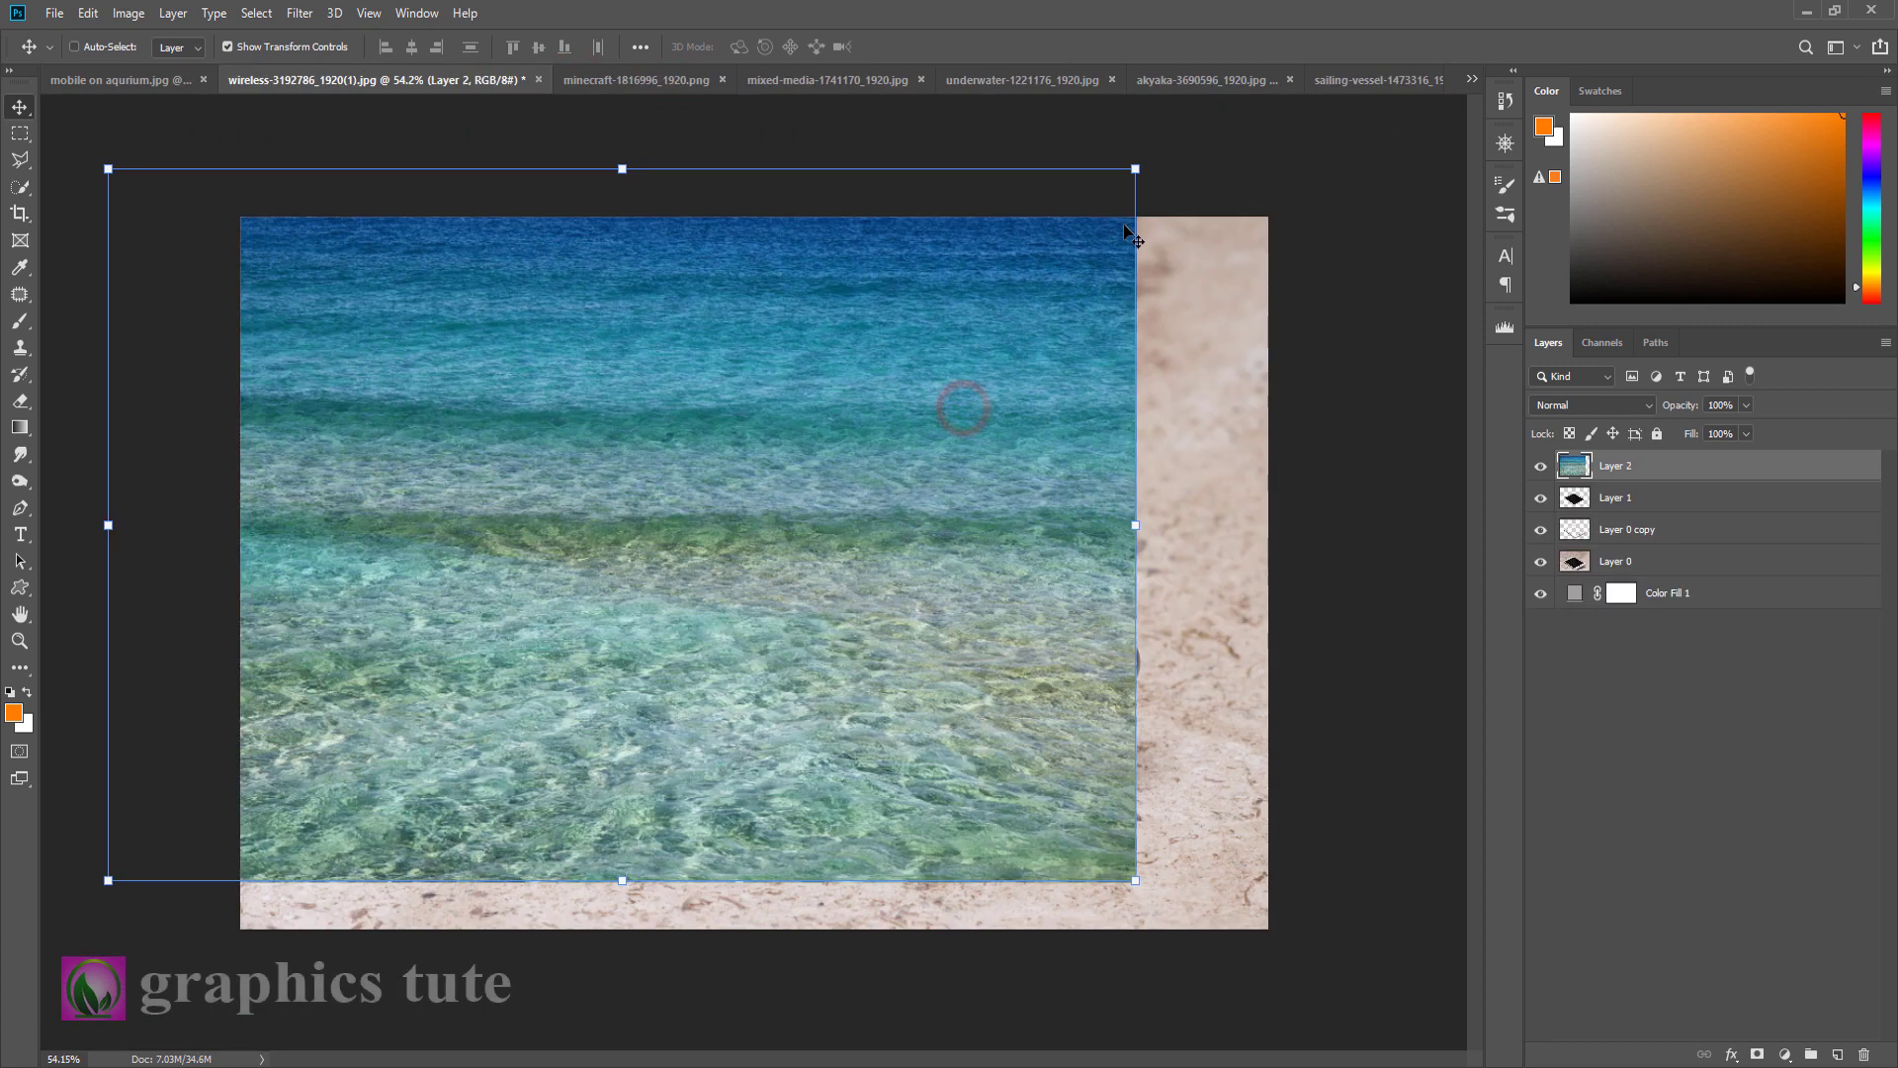
Step: Scale the water layer to about 69.6% width and 57.7% height and place it over the phone's screen
left_click_drag(1016, 278, 919, 317)
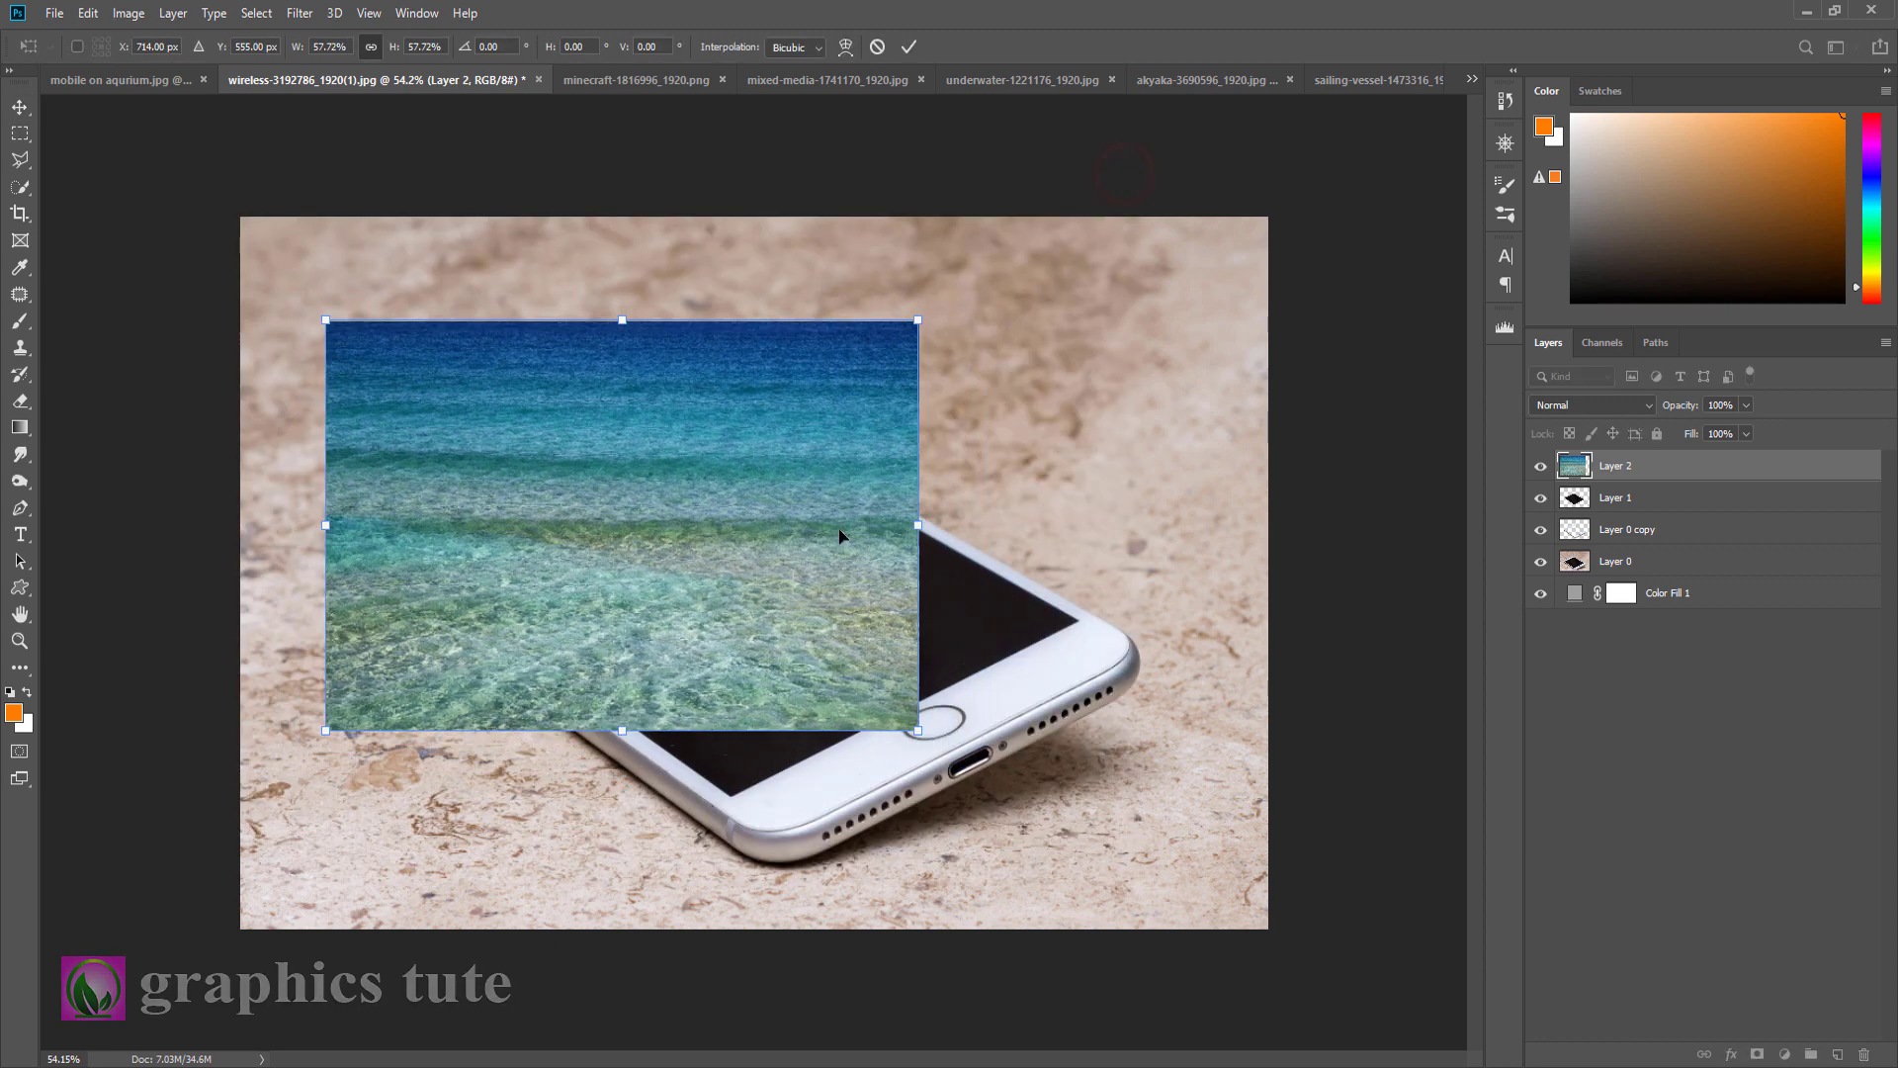
left_click_drag(846, 540, 1108, 590)
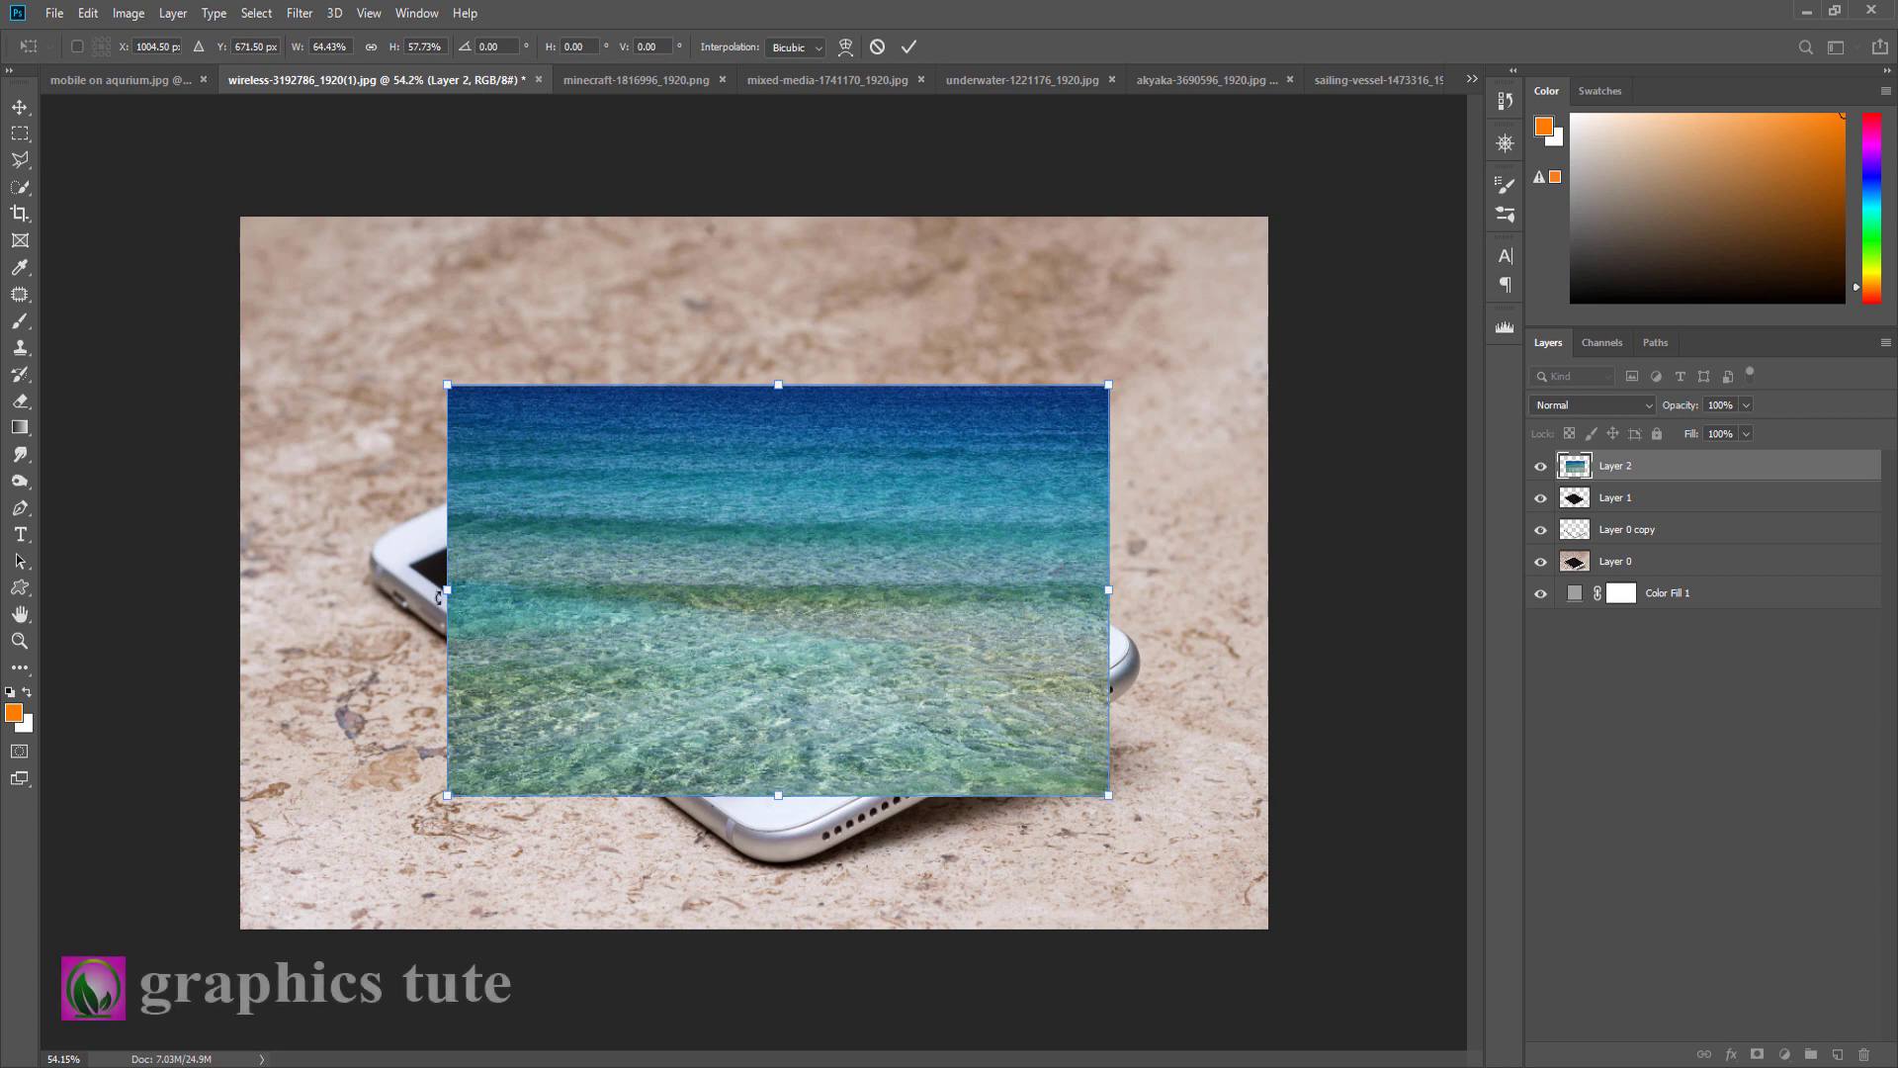
left_click_drag(432, 599, 379, 599)
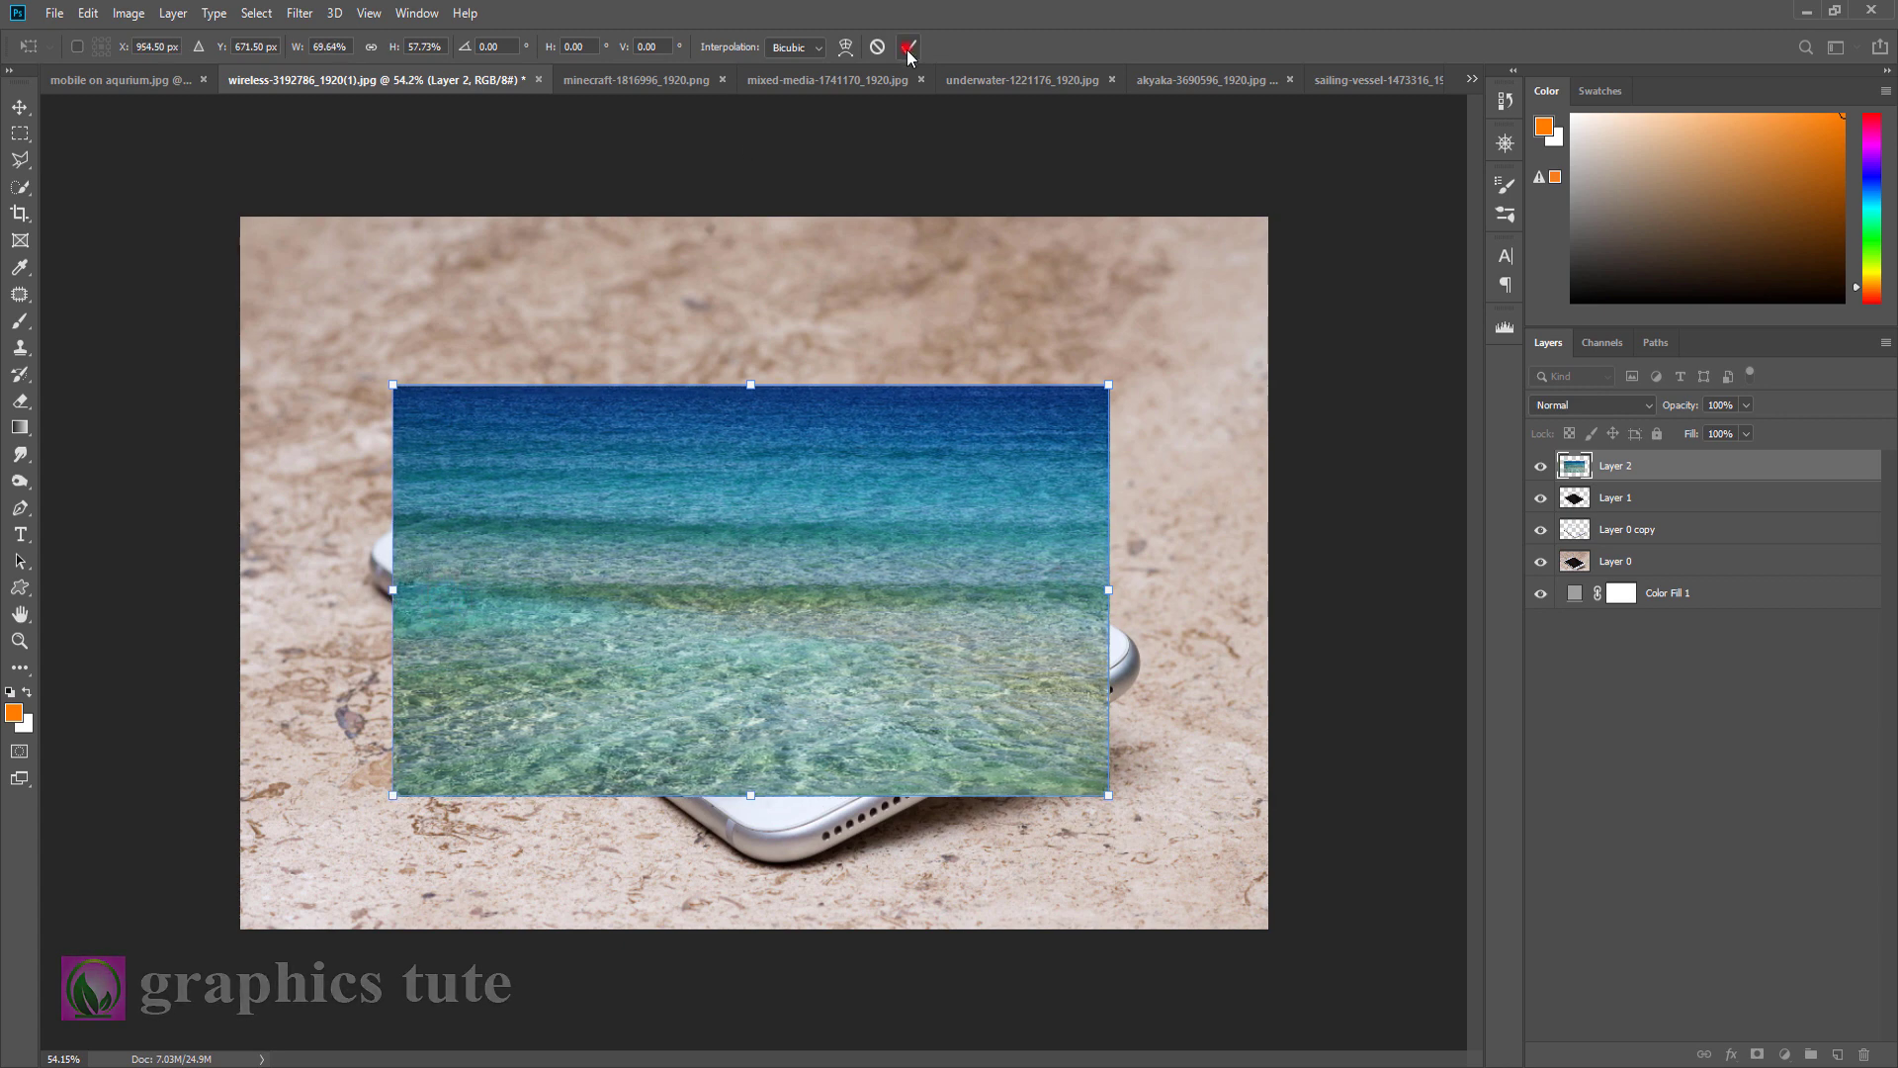
left_click(907, 48)
Step: Clip the water layer to the screen cutout layer and shift it slightly so it covers the whole phone screen
right_click(1610, 471)
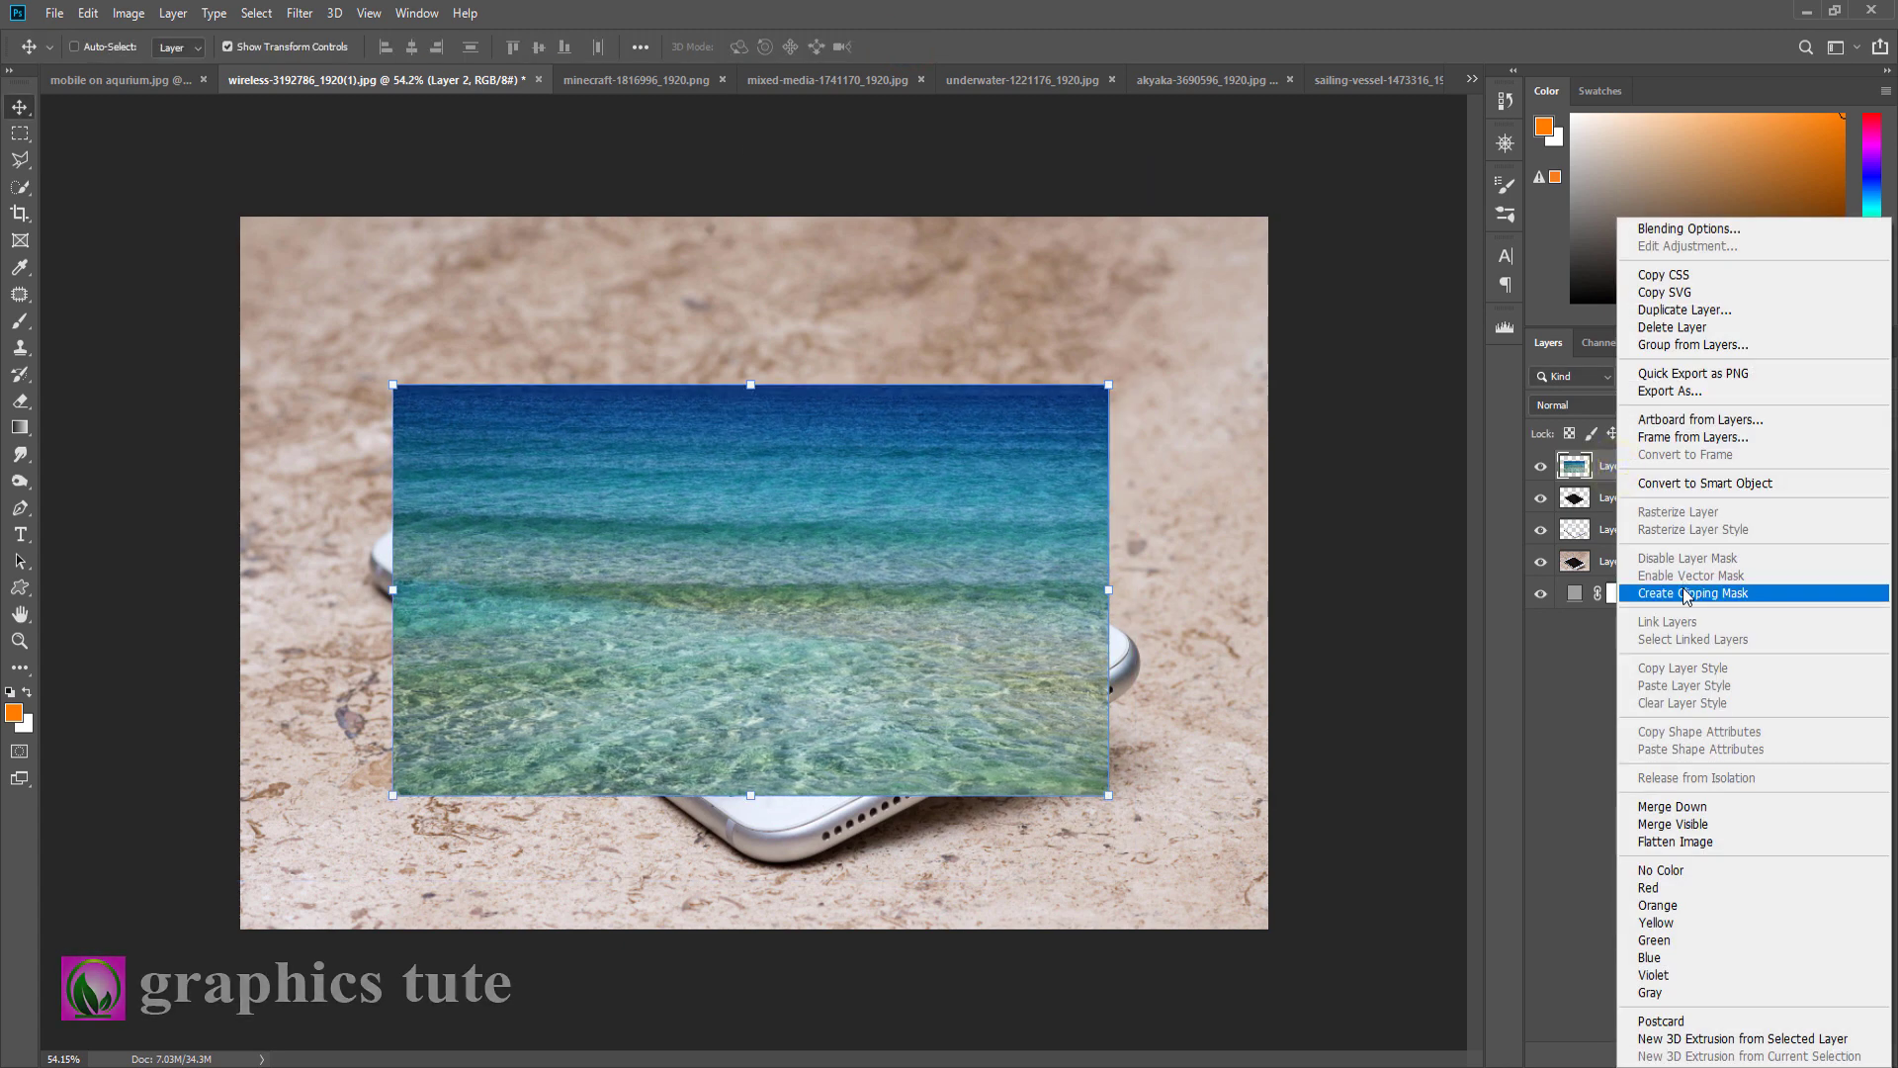
left_click(1687, 594)
left_click_drag(827, 692, 844, 697)
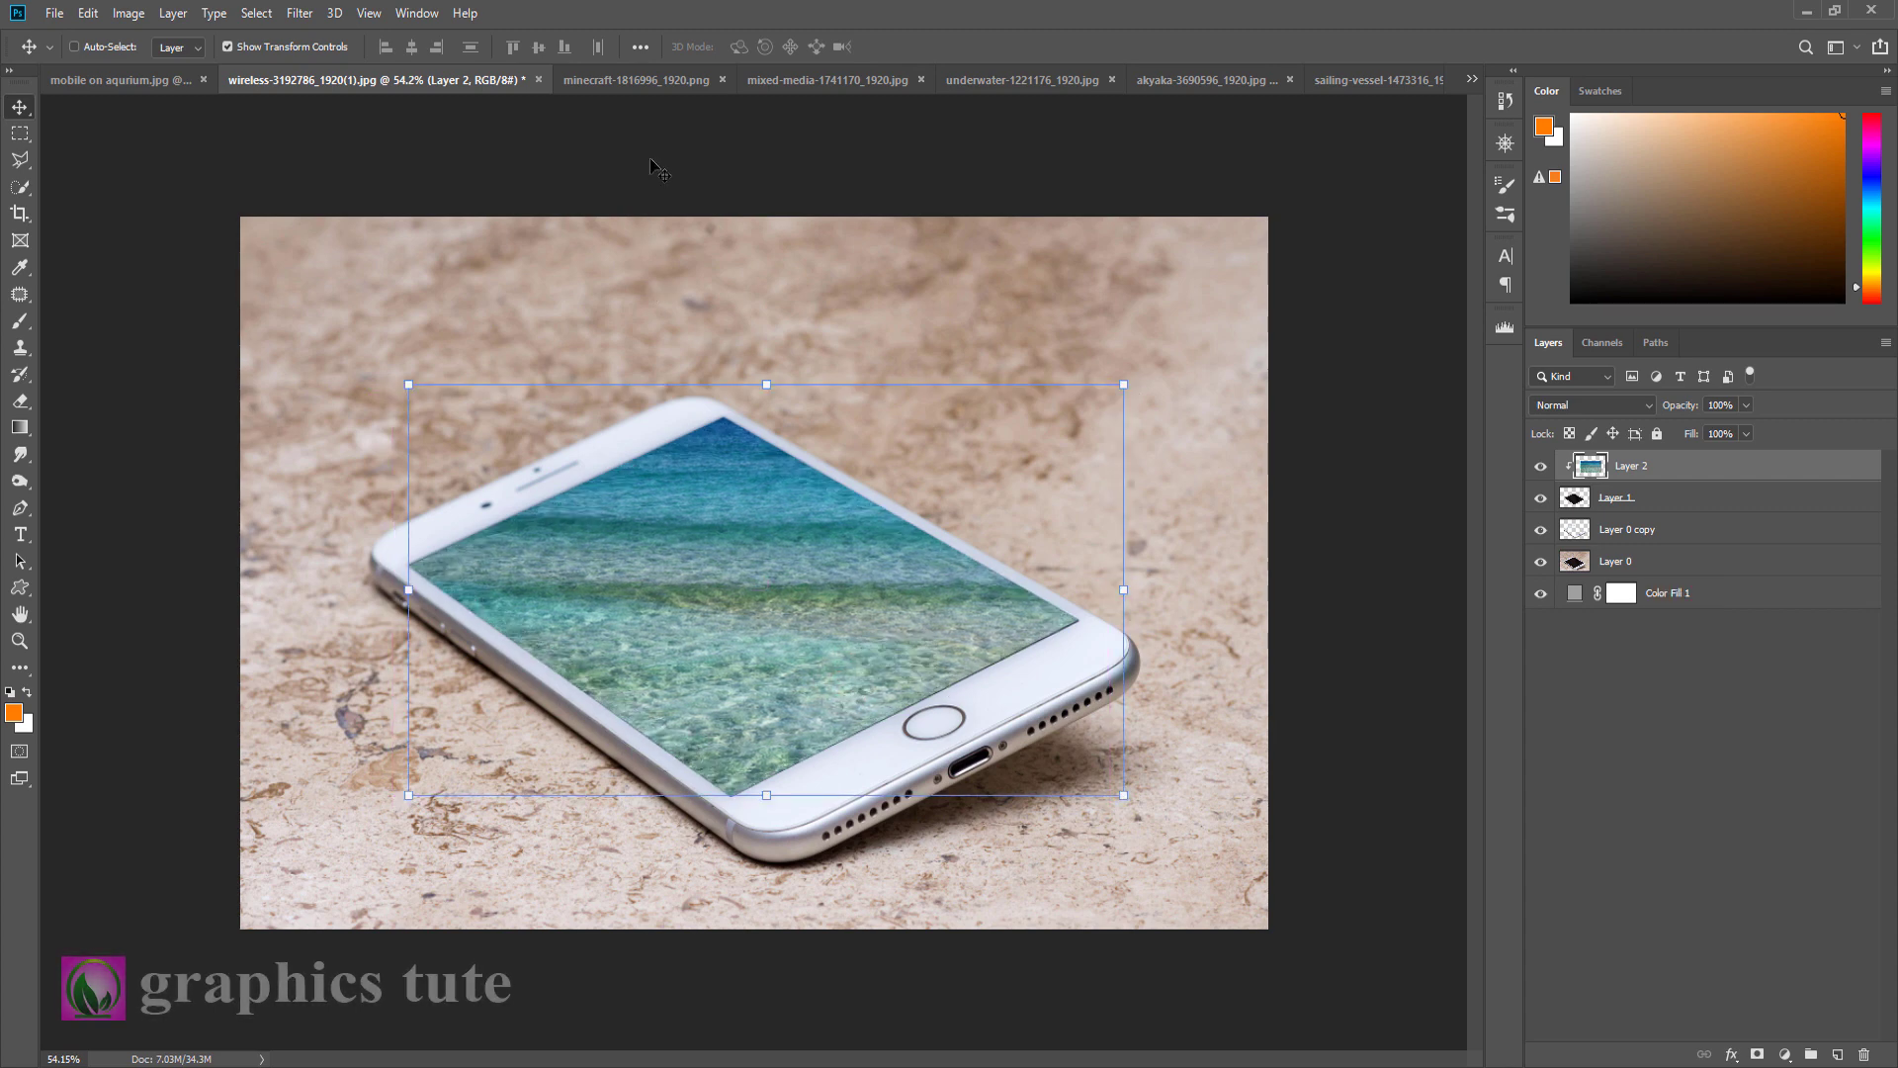
Step: Bring the grass cube from minecraft-1816996_1920.png into the phone document, scale it to about 53.2% and place it over the screen
left_click(627, 82)
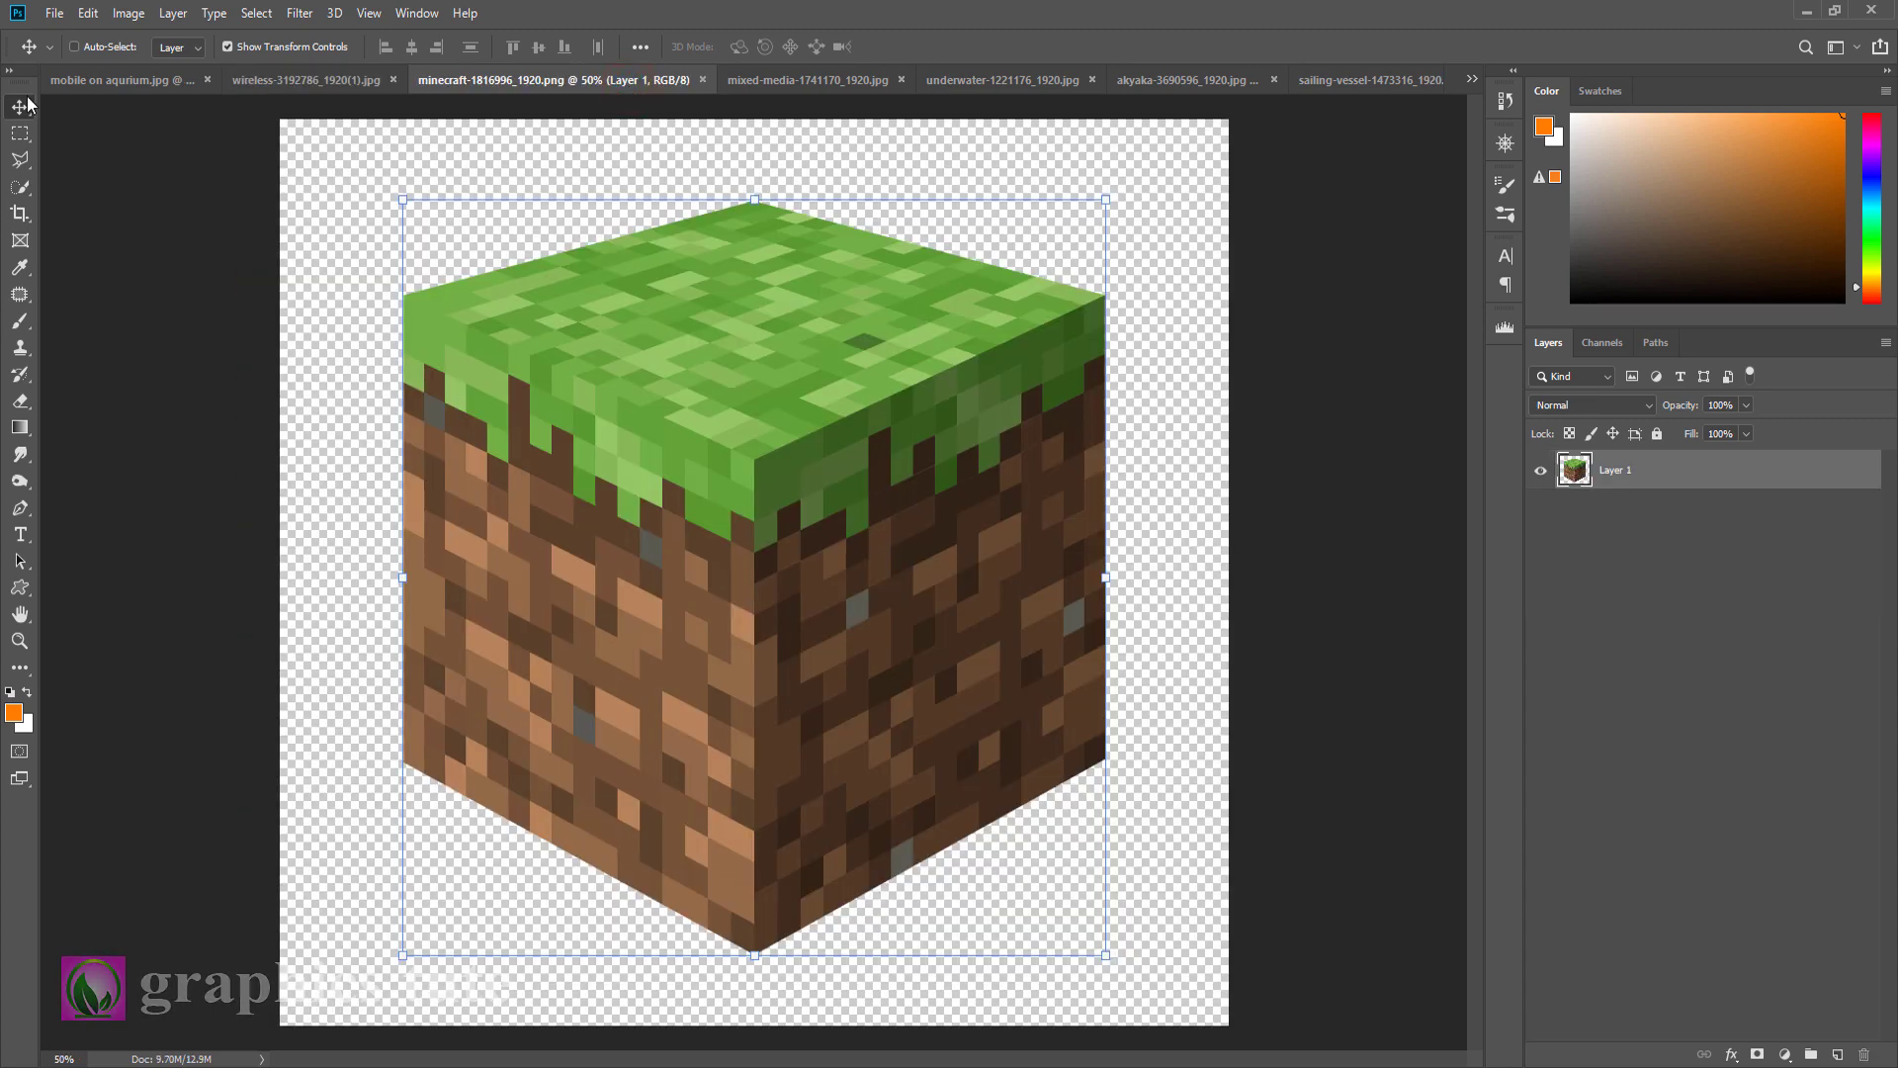
left_click_drag(569, 379, 880, 648)
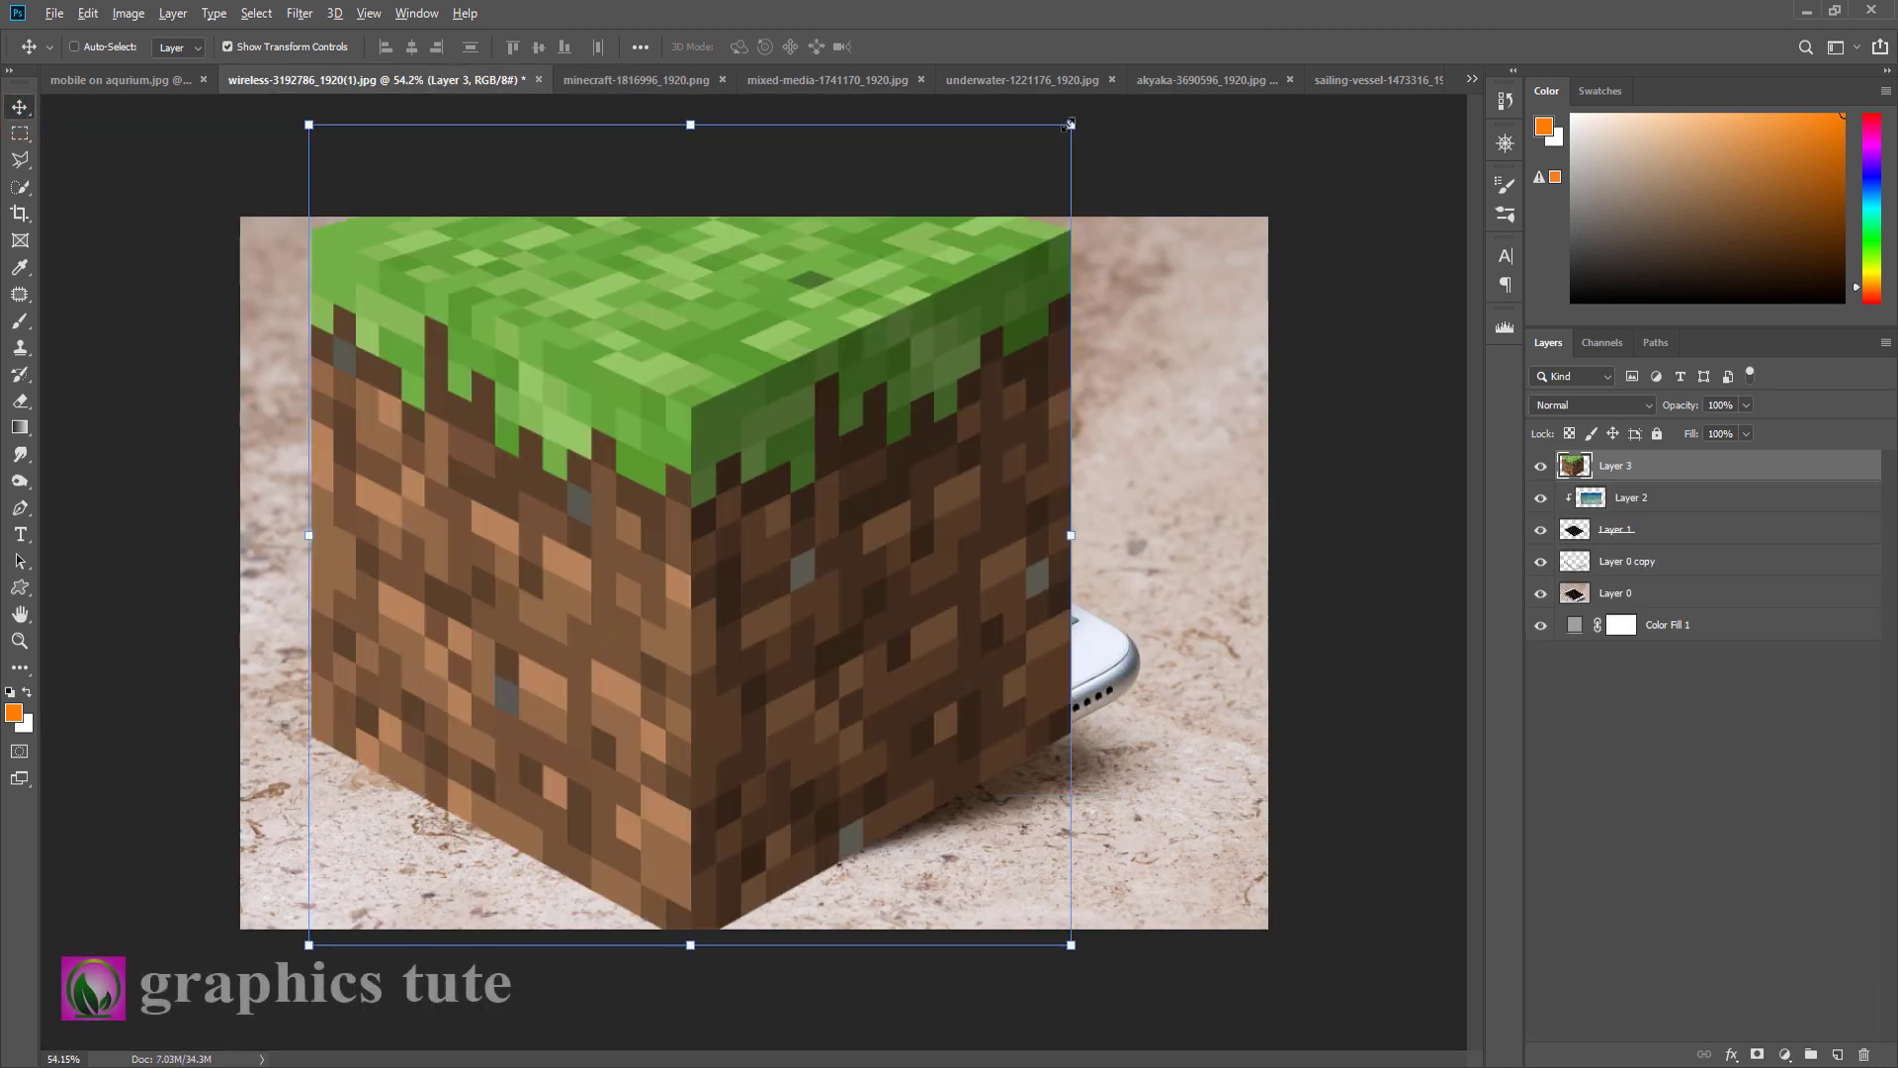
left_click_drag(1070, 125, 842, 371)
left_click_drag(739, 479, 785, 539)
left_click_drag(903, 414, 955, 356)
mouse_move(797, 524)
left_mouse_down()
mouse_move(815, 454)
mouse_move(781, 524)
mouse_move(791, 551)
left_mouse_up()
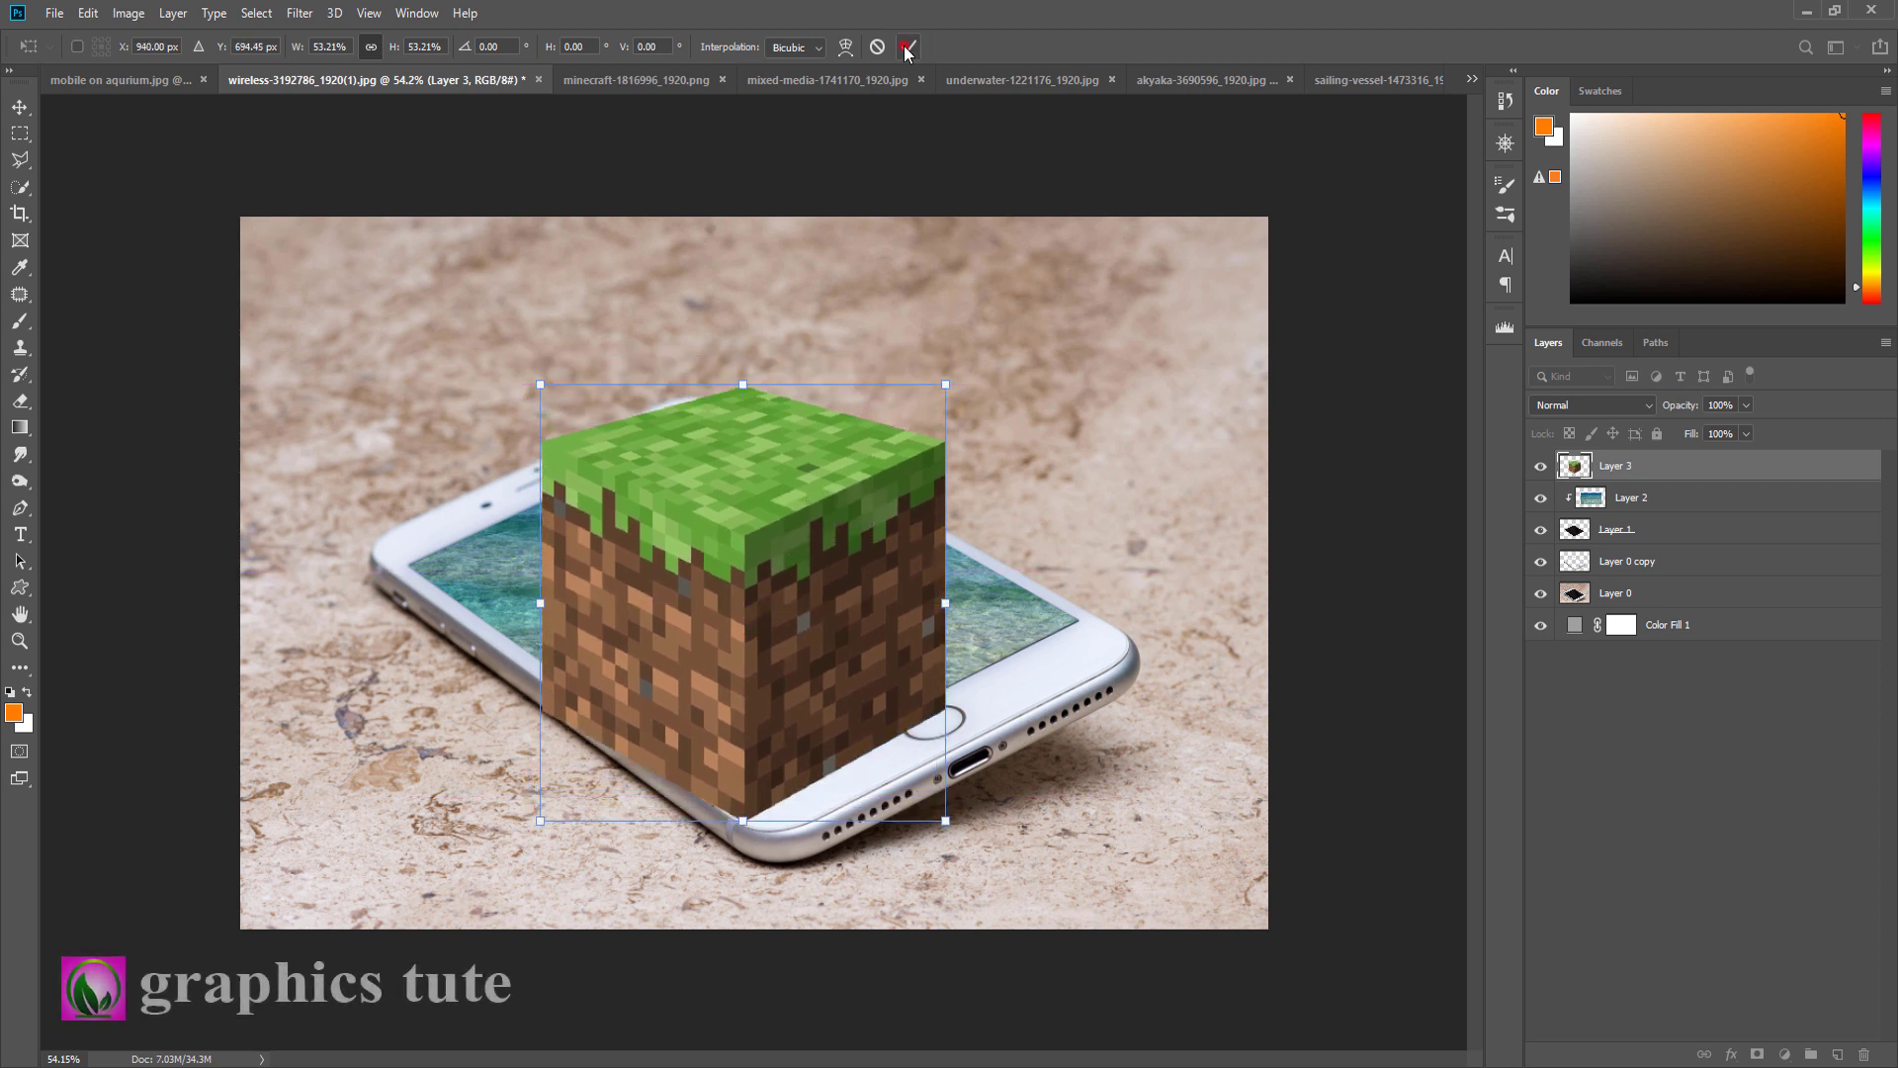
left_click(907, 48)
Step: Clip the cube layer to the phone screen and reposition the cube so its lower corner meets the screen's front corner
right_click(1642, 463)
left_click(1460, 590)
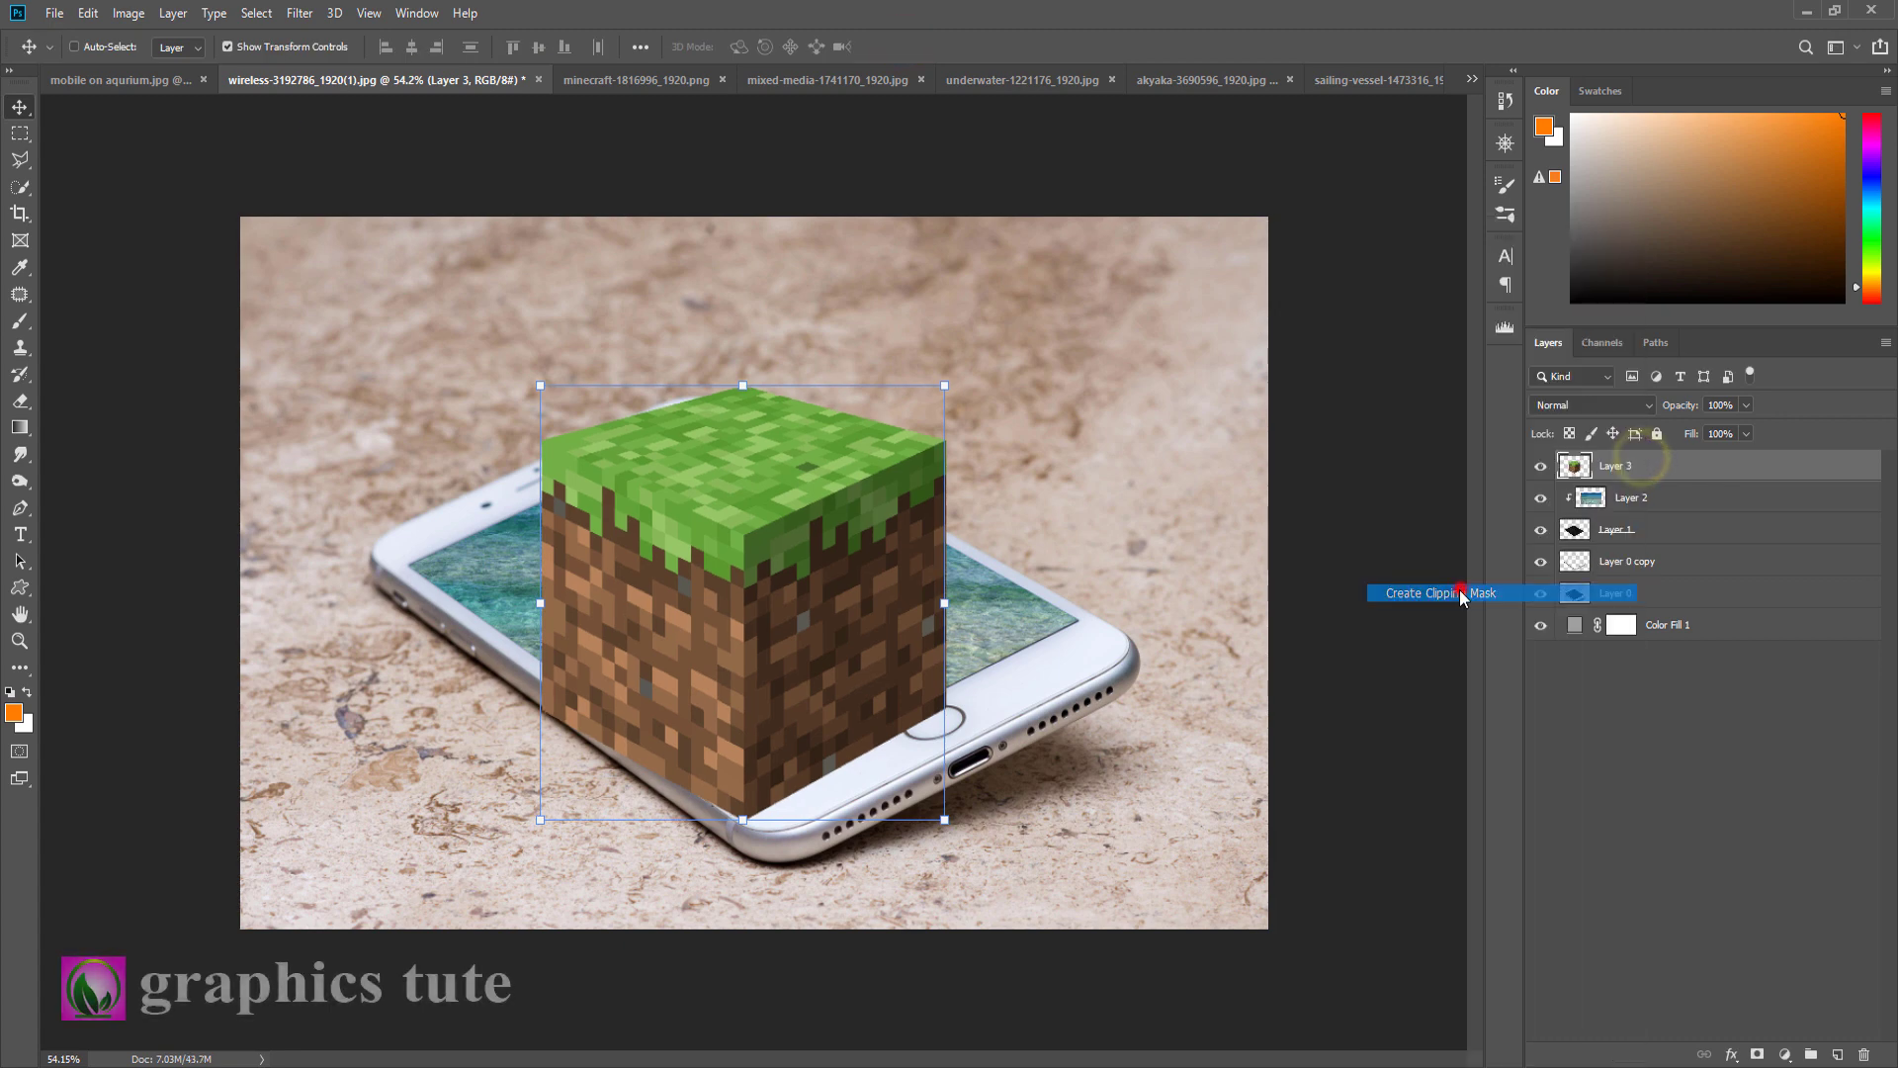
mouse_move(779, 605)
left_mouse_down()
mouse_move(777, 630)
mouse_move(759, 625)
left_mouse_up()
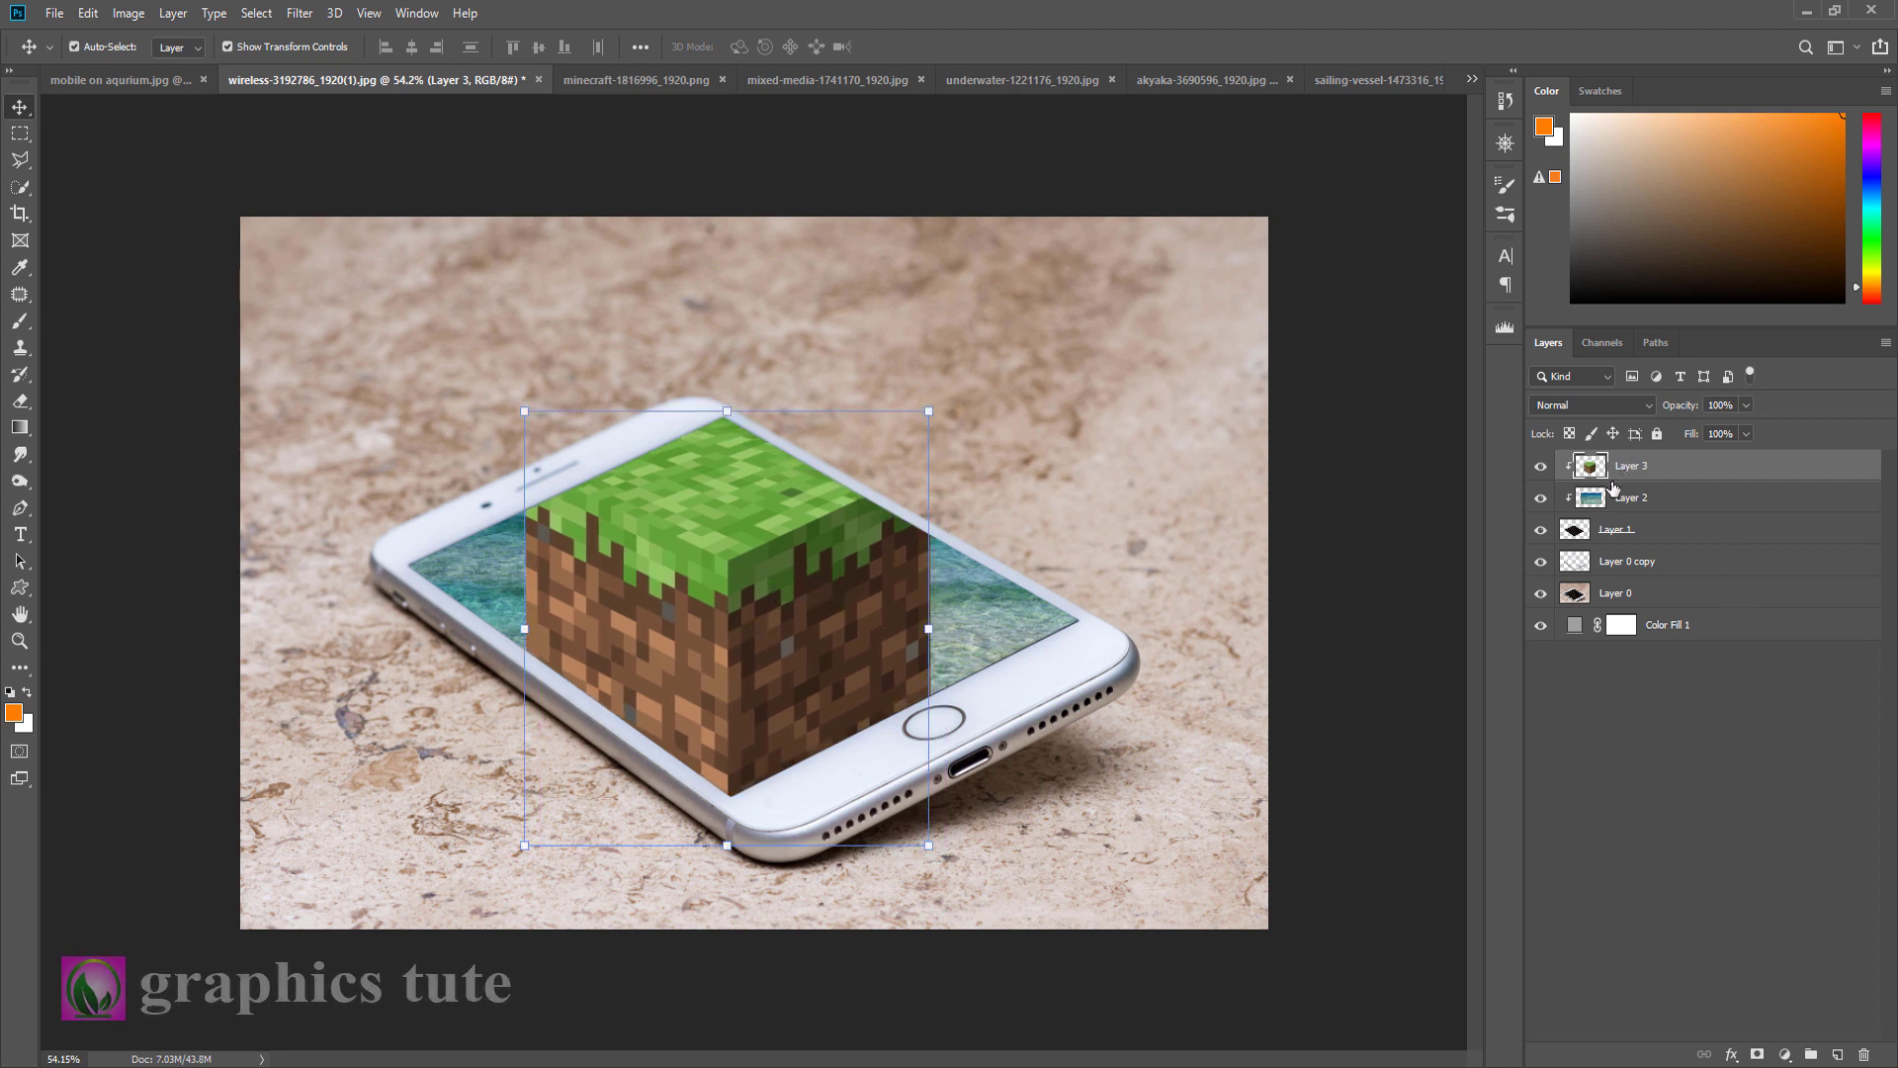
Step: Duplicate the clipped cube layer and hide the copy with an inverted, all-black layer mask
key("ctrl+j")
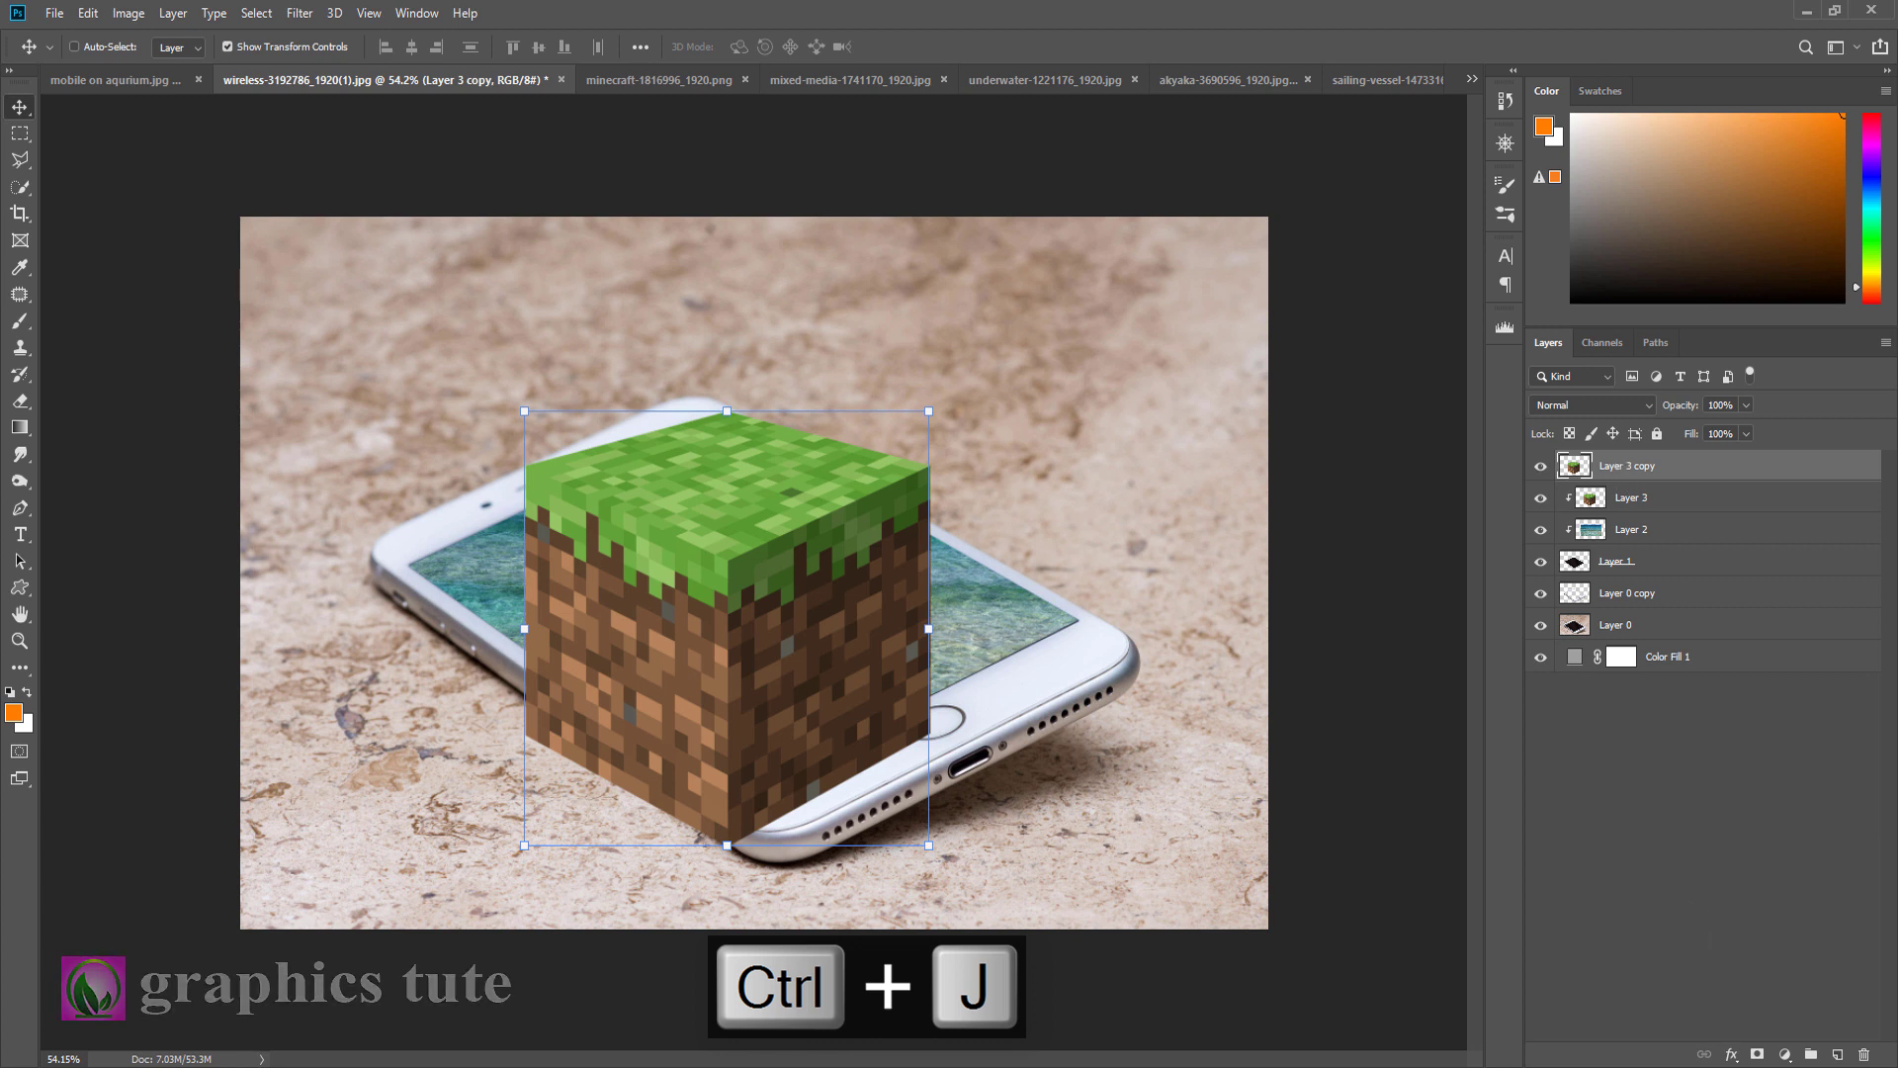
left_click(1756, 1055)
key("ctrl+i")
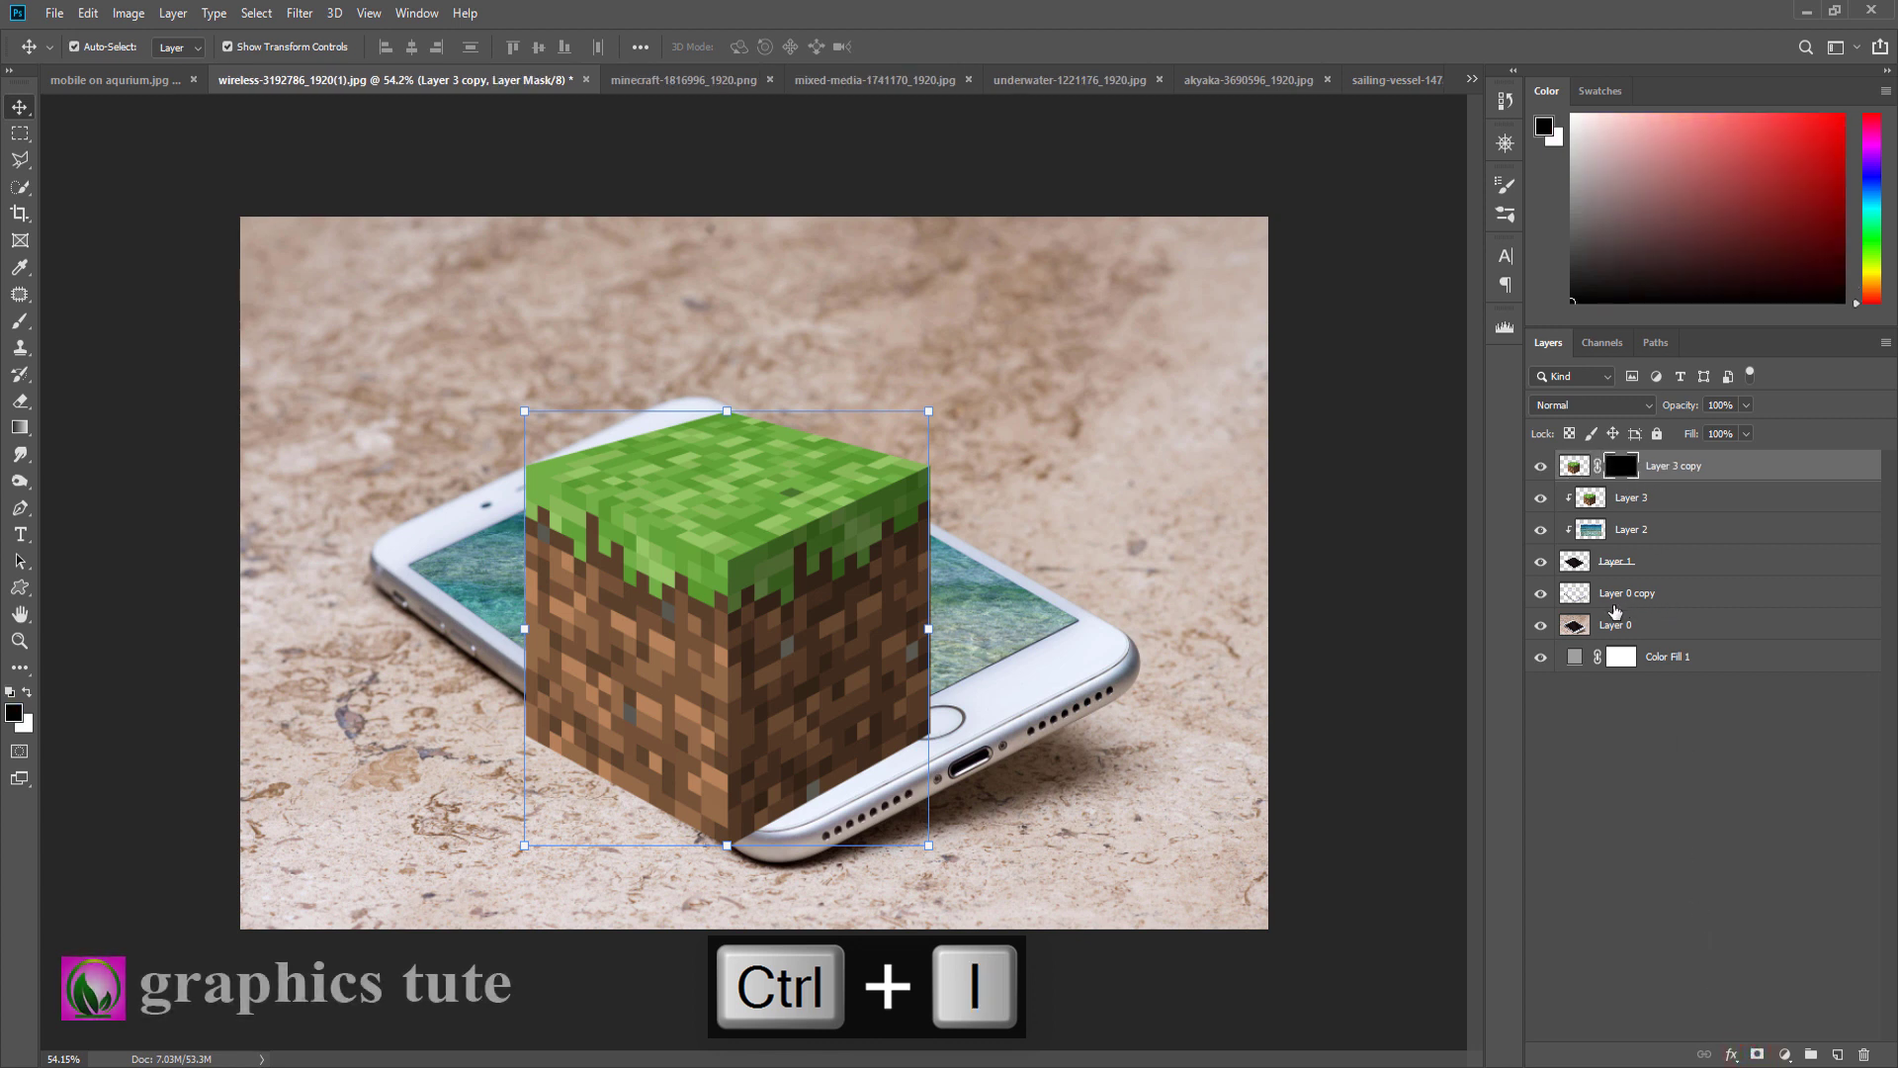
Step: Paint white on the copy's mask with the Brush tool to reveal the cube's upper part beyond the phone screen
left_click(19, 640)
left_click_drag(690, 530, 710, 539)
left_click(18, 323)
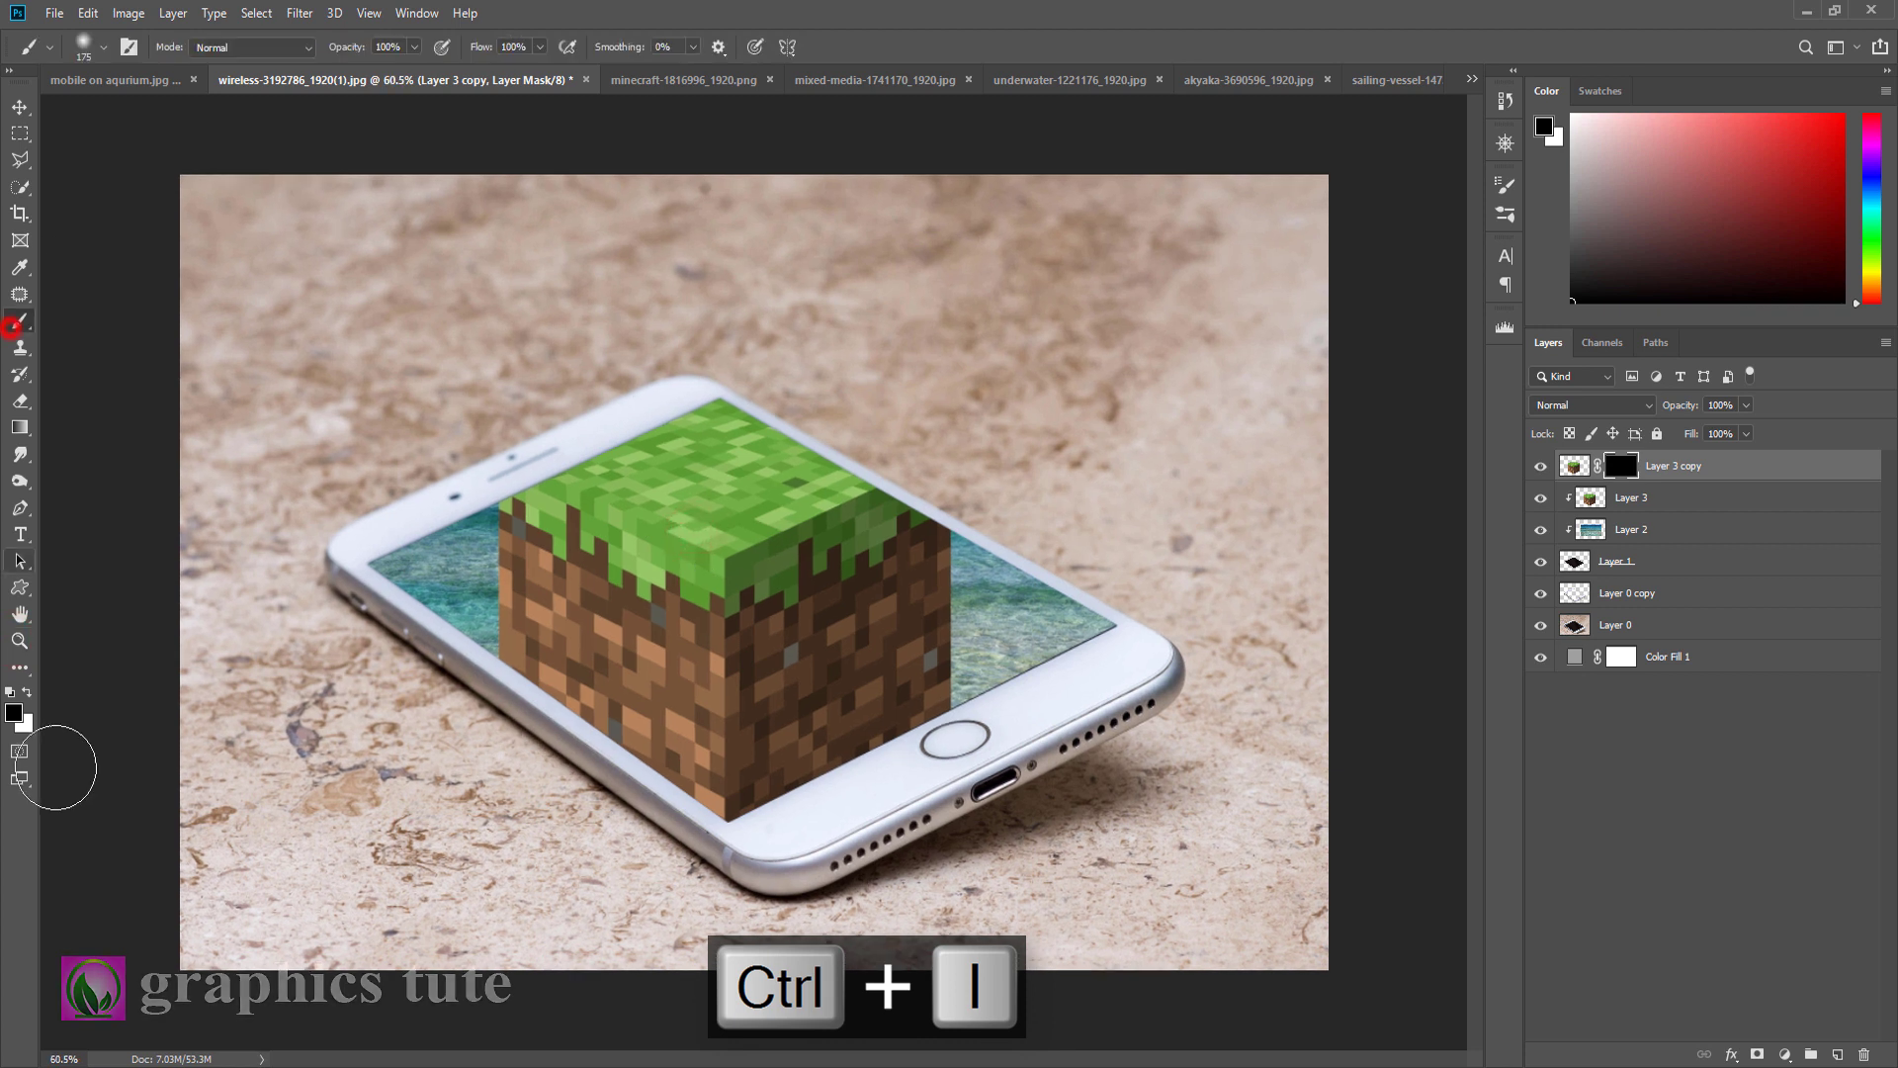
left_click(26, 691)
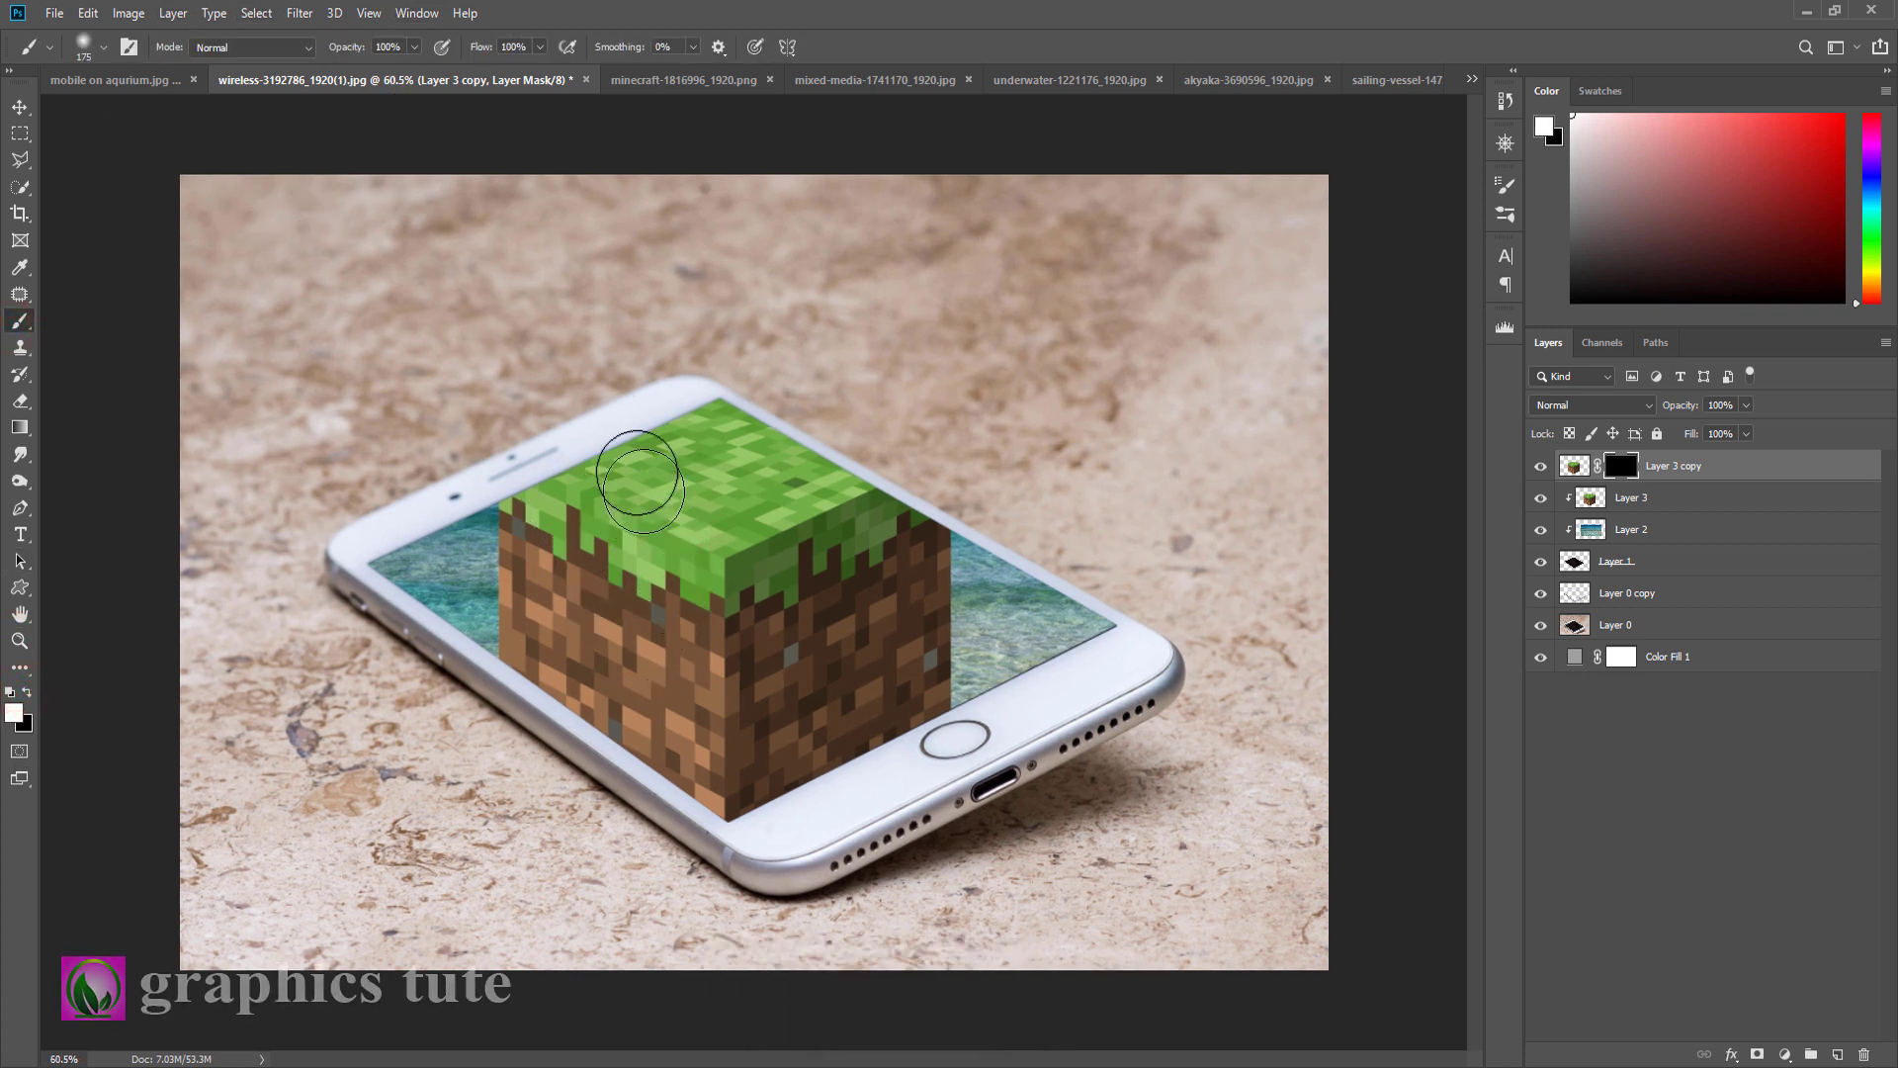
mouse_move(630, 460)
left_mouse_down()
mouse_move(796, 356)
mouse_move(838, 396)
mouse_move(849, 475)
mouse_move(926, 541)
mouse_move(922, 476)
mouse_move(568, 408)
mouse_move(942, 443)
mouse_move(1047, 487)
left_mouse_up()
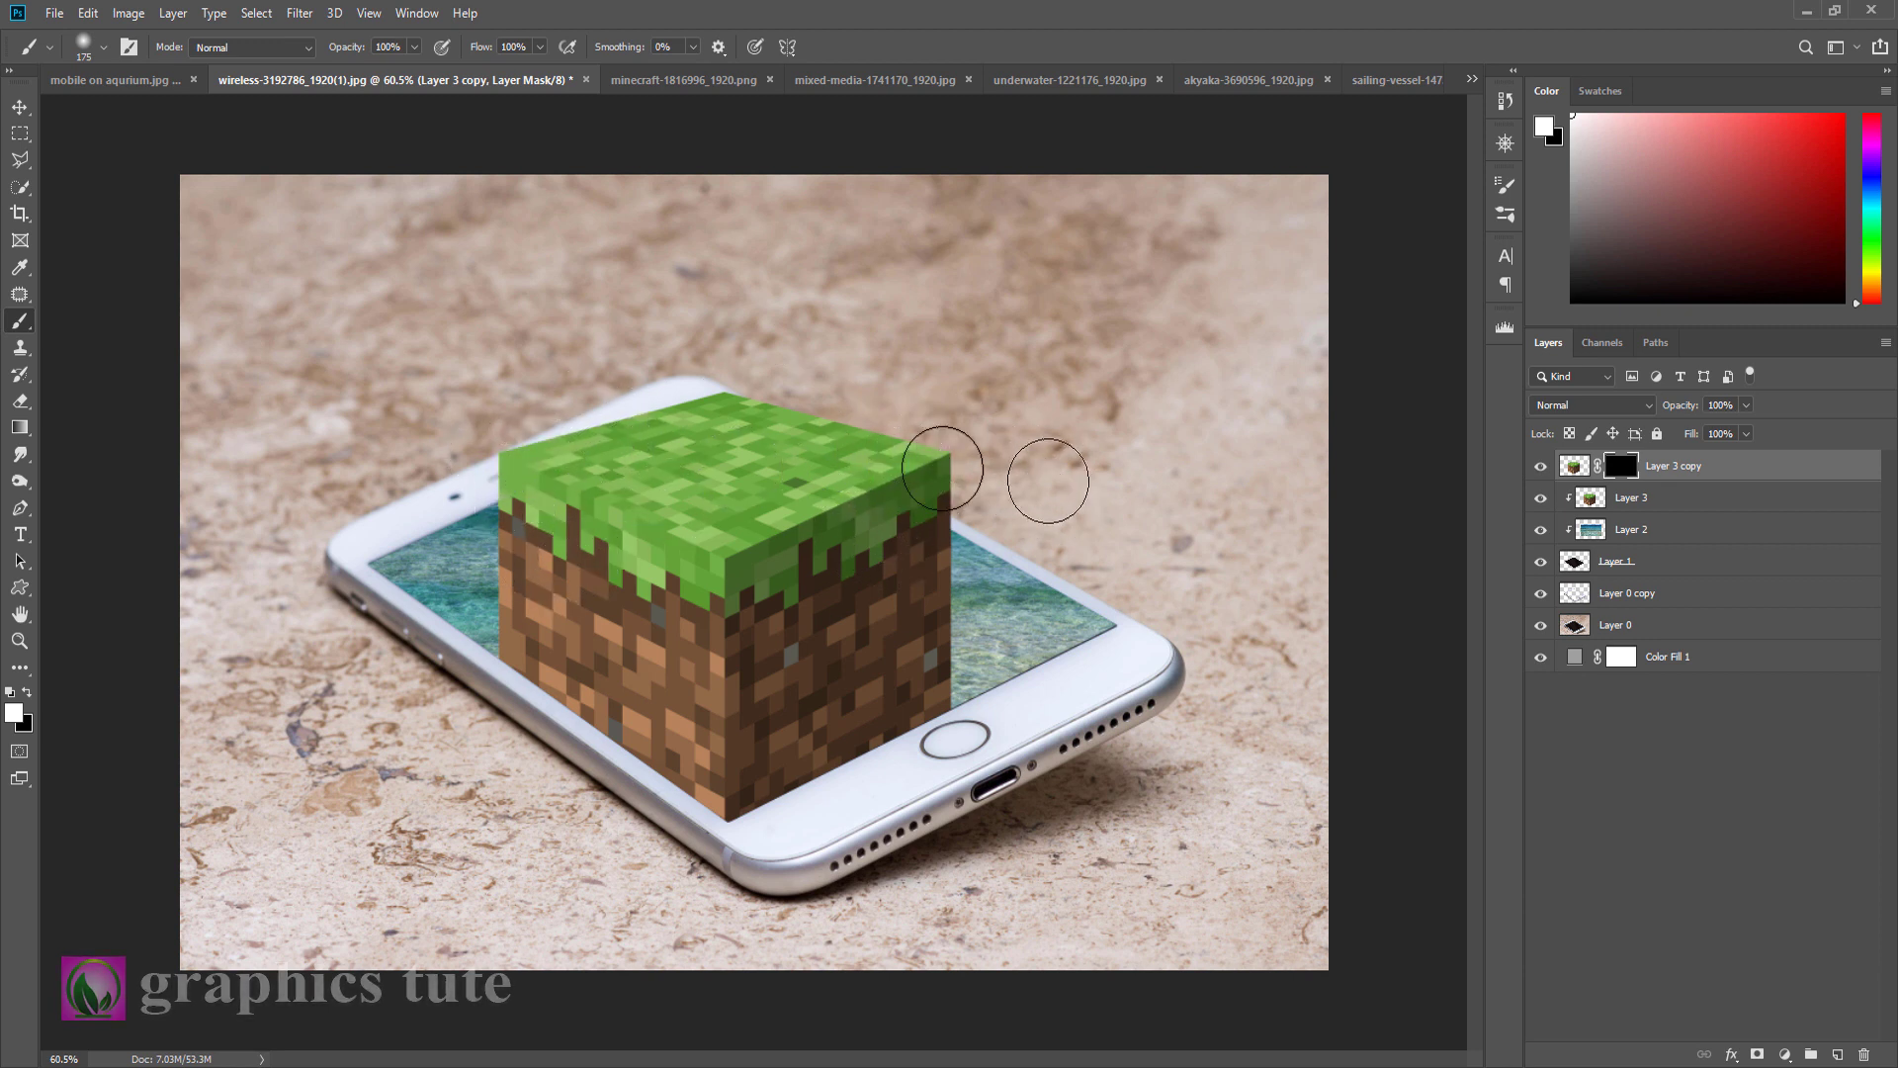
Step: Select both cube layers and stretch them upward together to about 108% height
left_click(1642, 499)
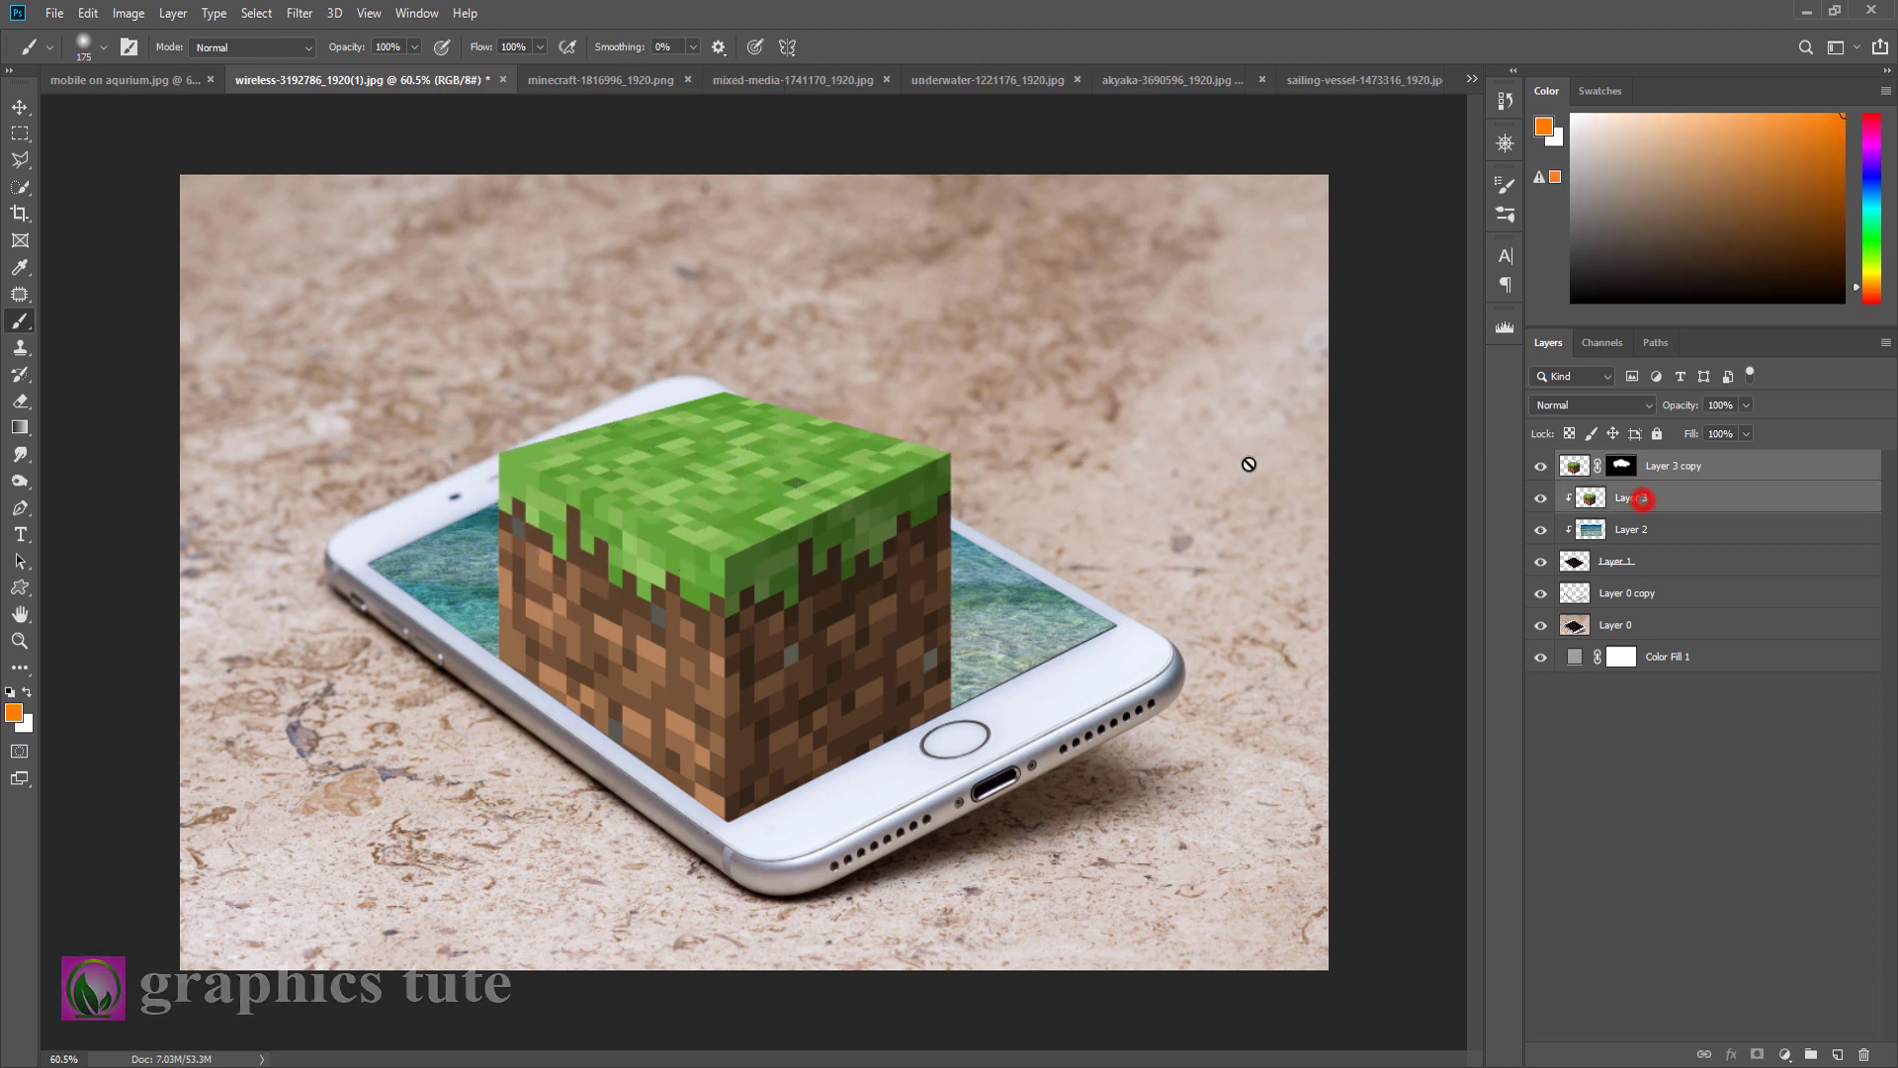
left_click(20, 106)
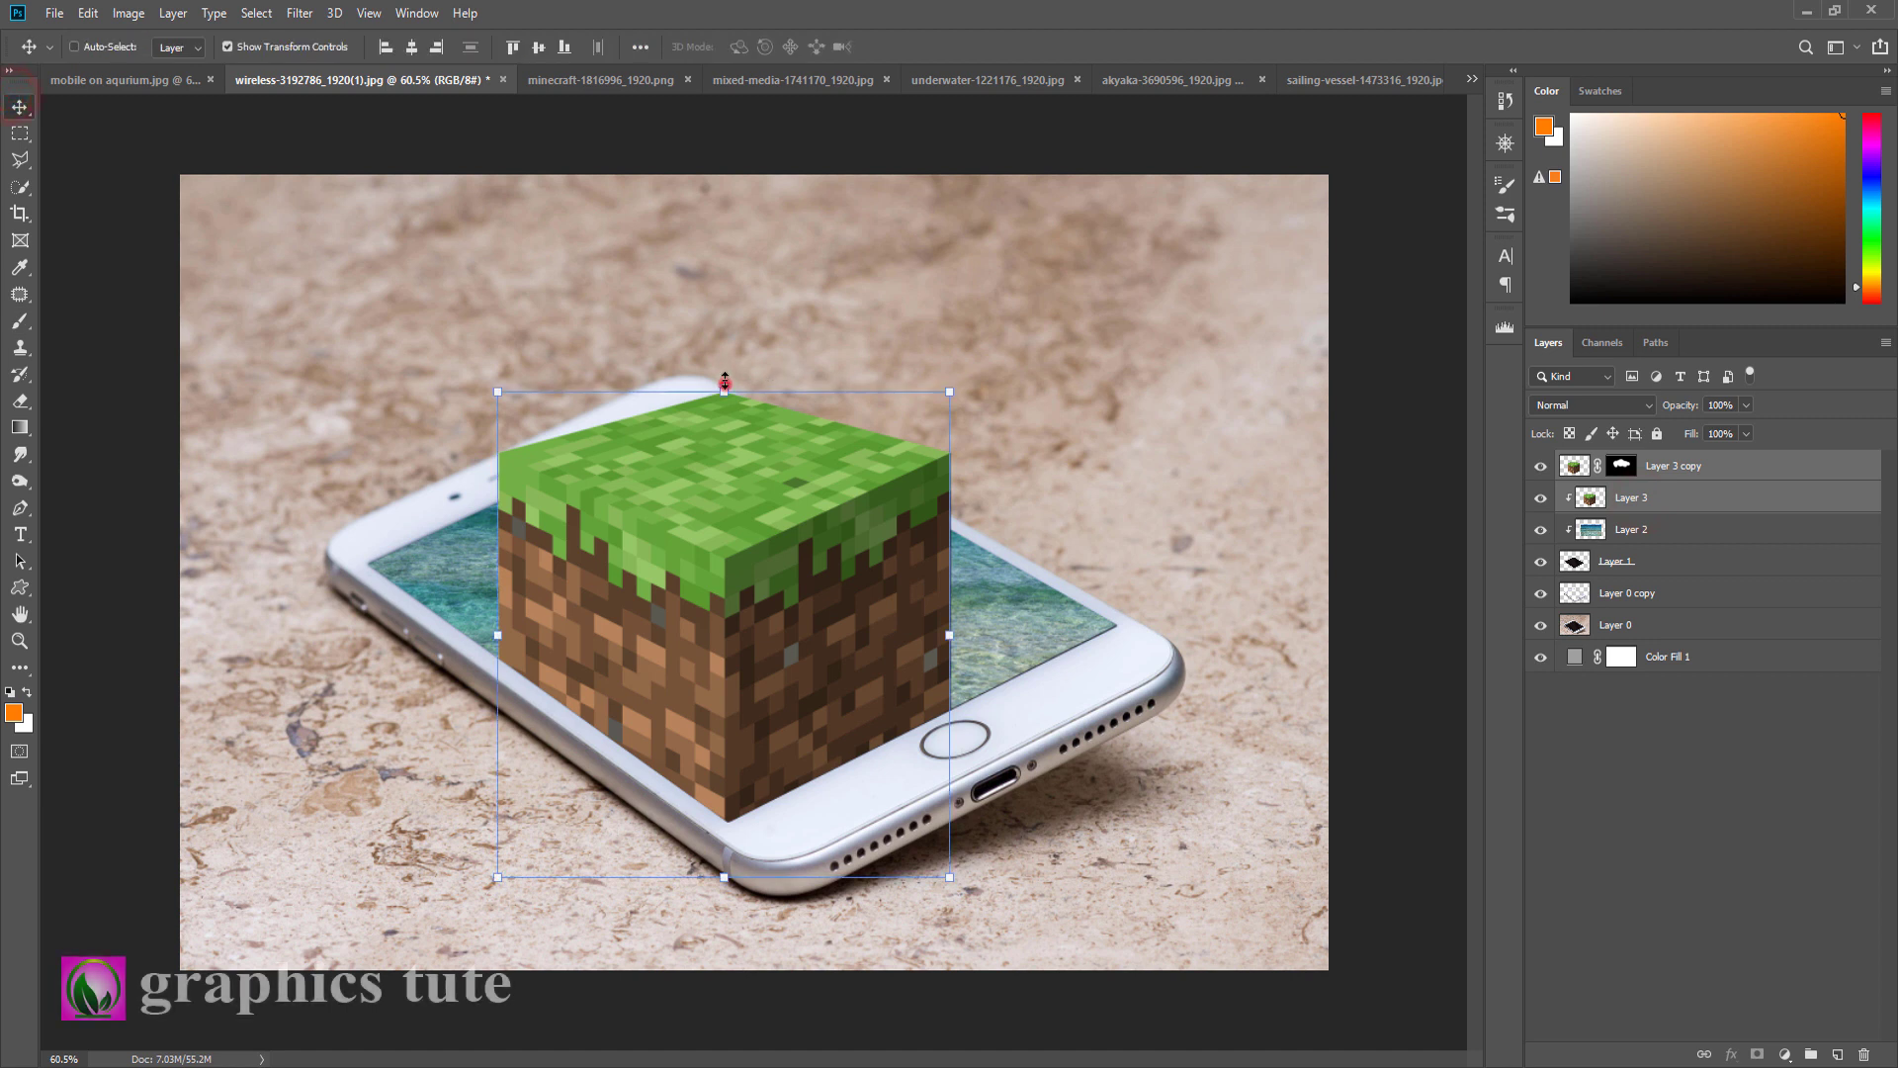
left_click_drag(725, 385, 729, 330)
left_click_drag(784, 544, 785, 528)
left_click(909, 46)
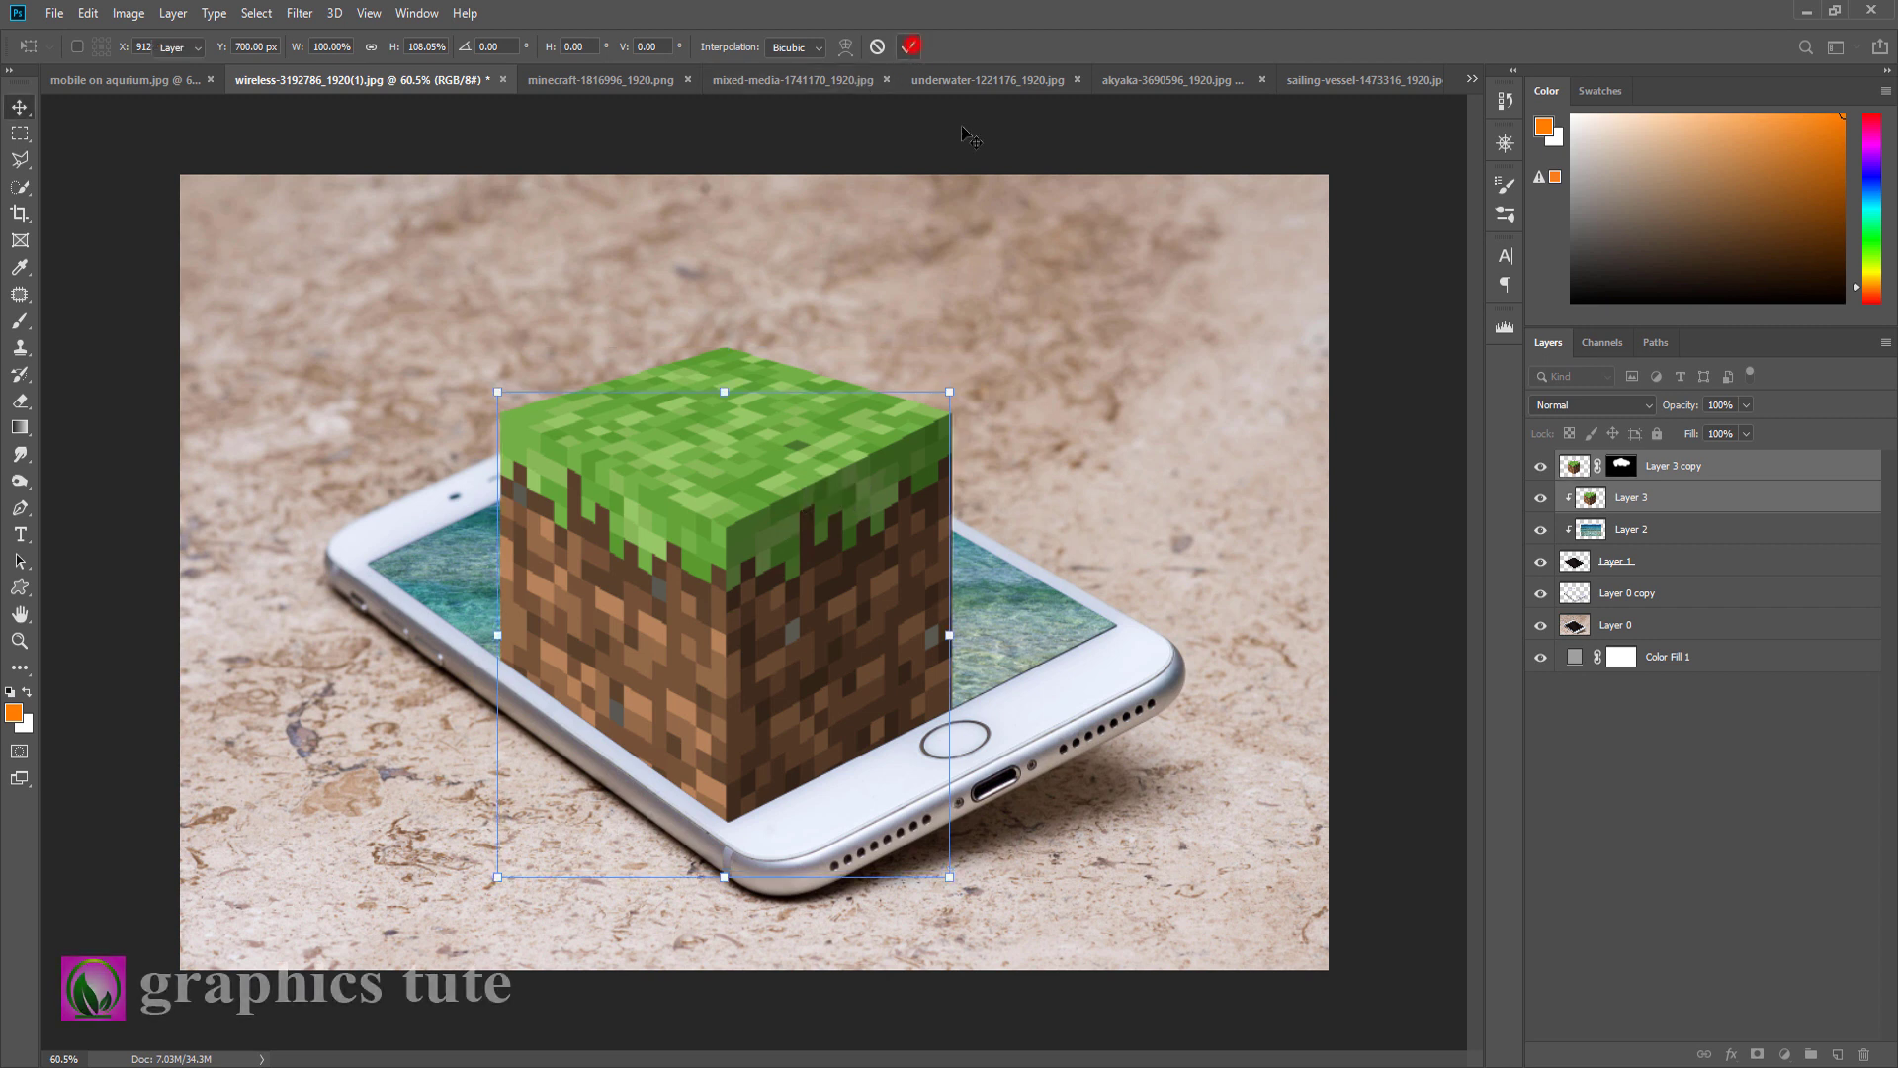
Step: Add a Brightness/Contrast adjustment clipped to the Layer 0 background with brightness set to -129
left_click(1618, 621)
left_click(1785, 1054)
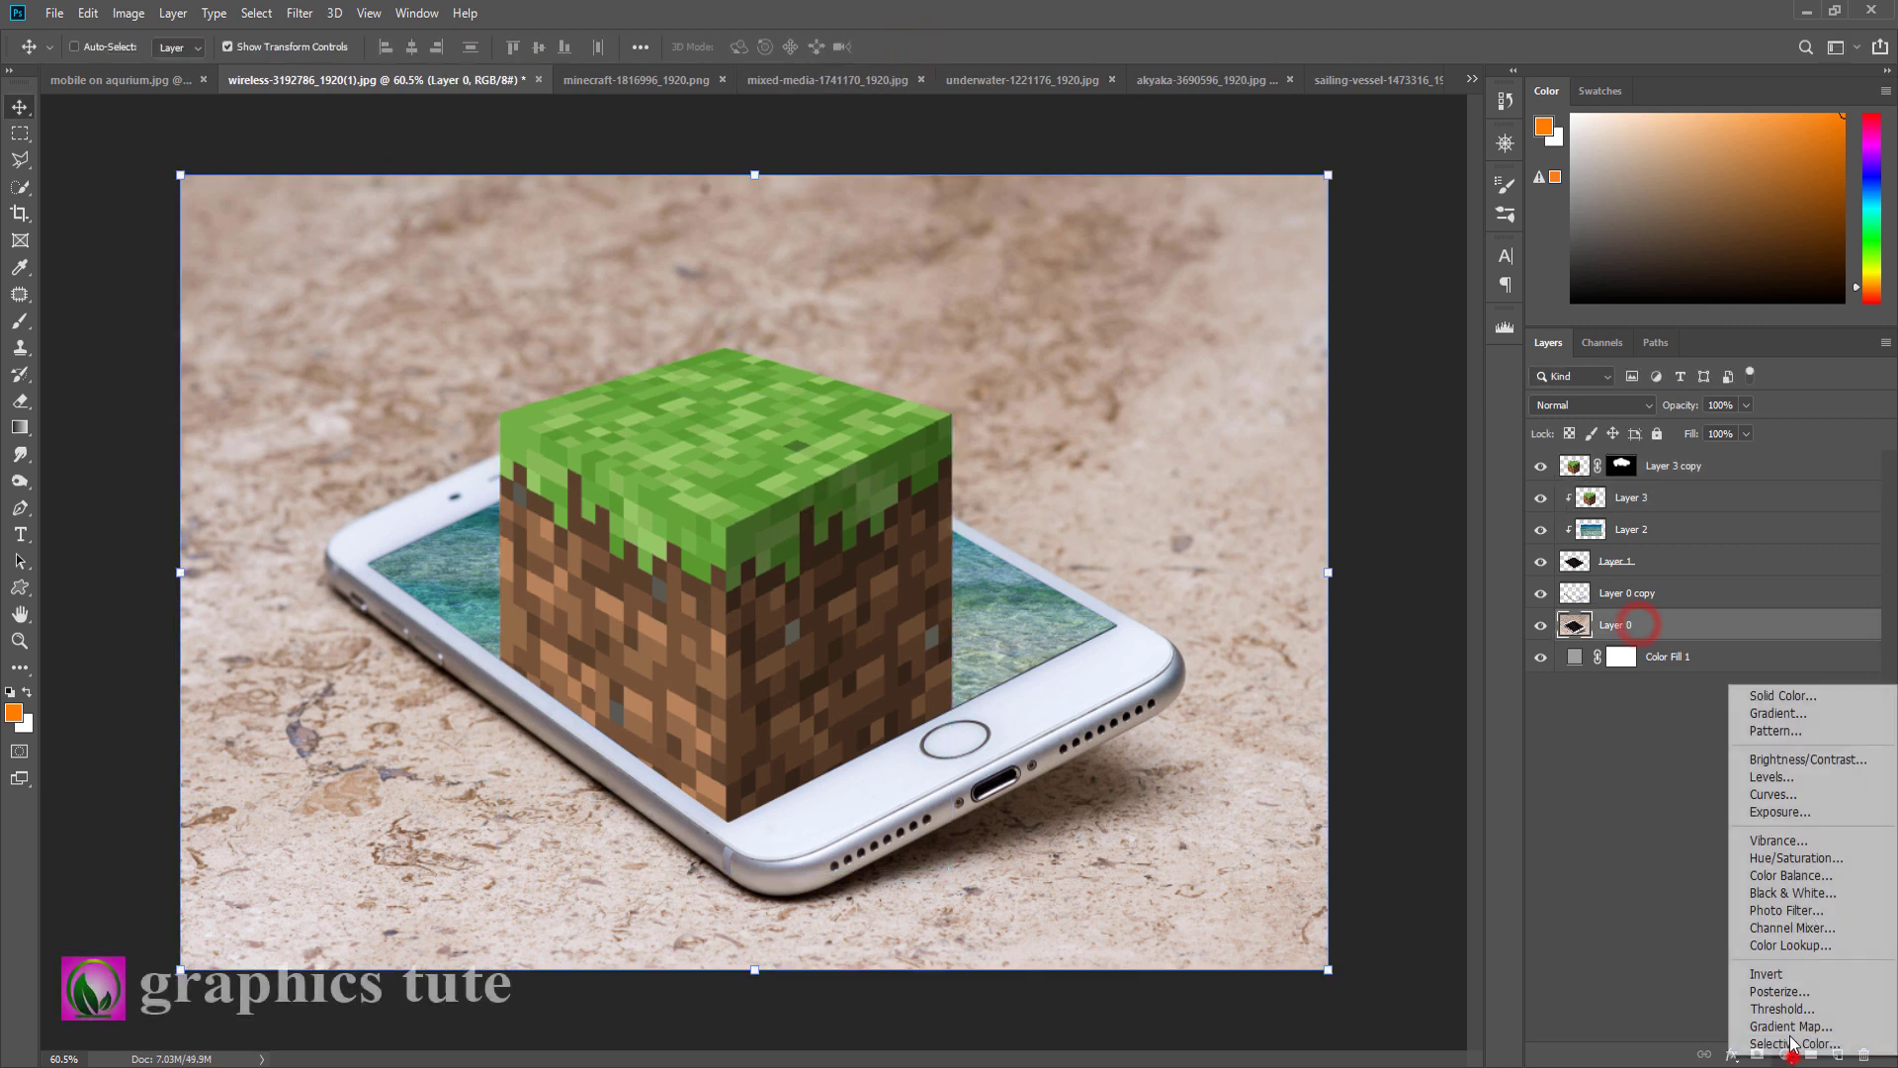
left_click(1805, 759)
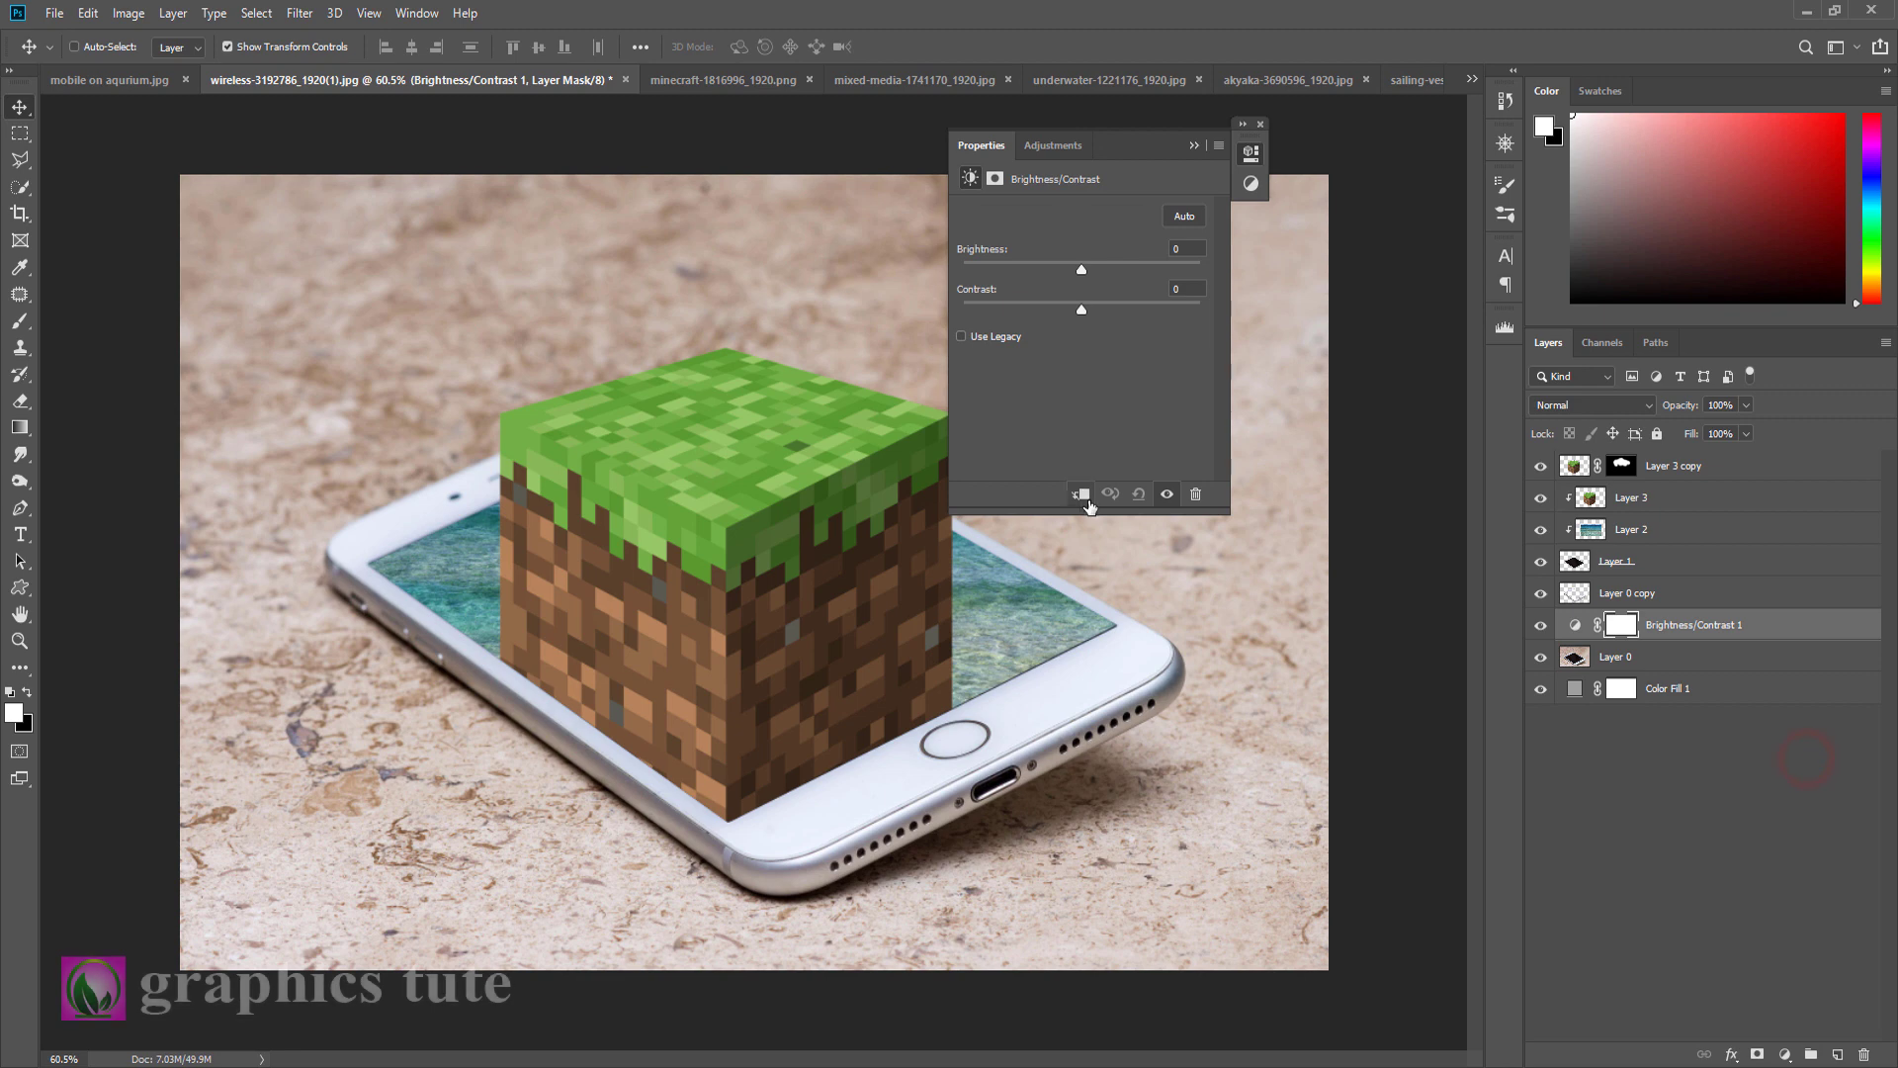
left_click(1085, 497)
left_click_drag(1079, 269, 992, 267)
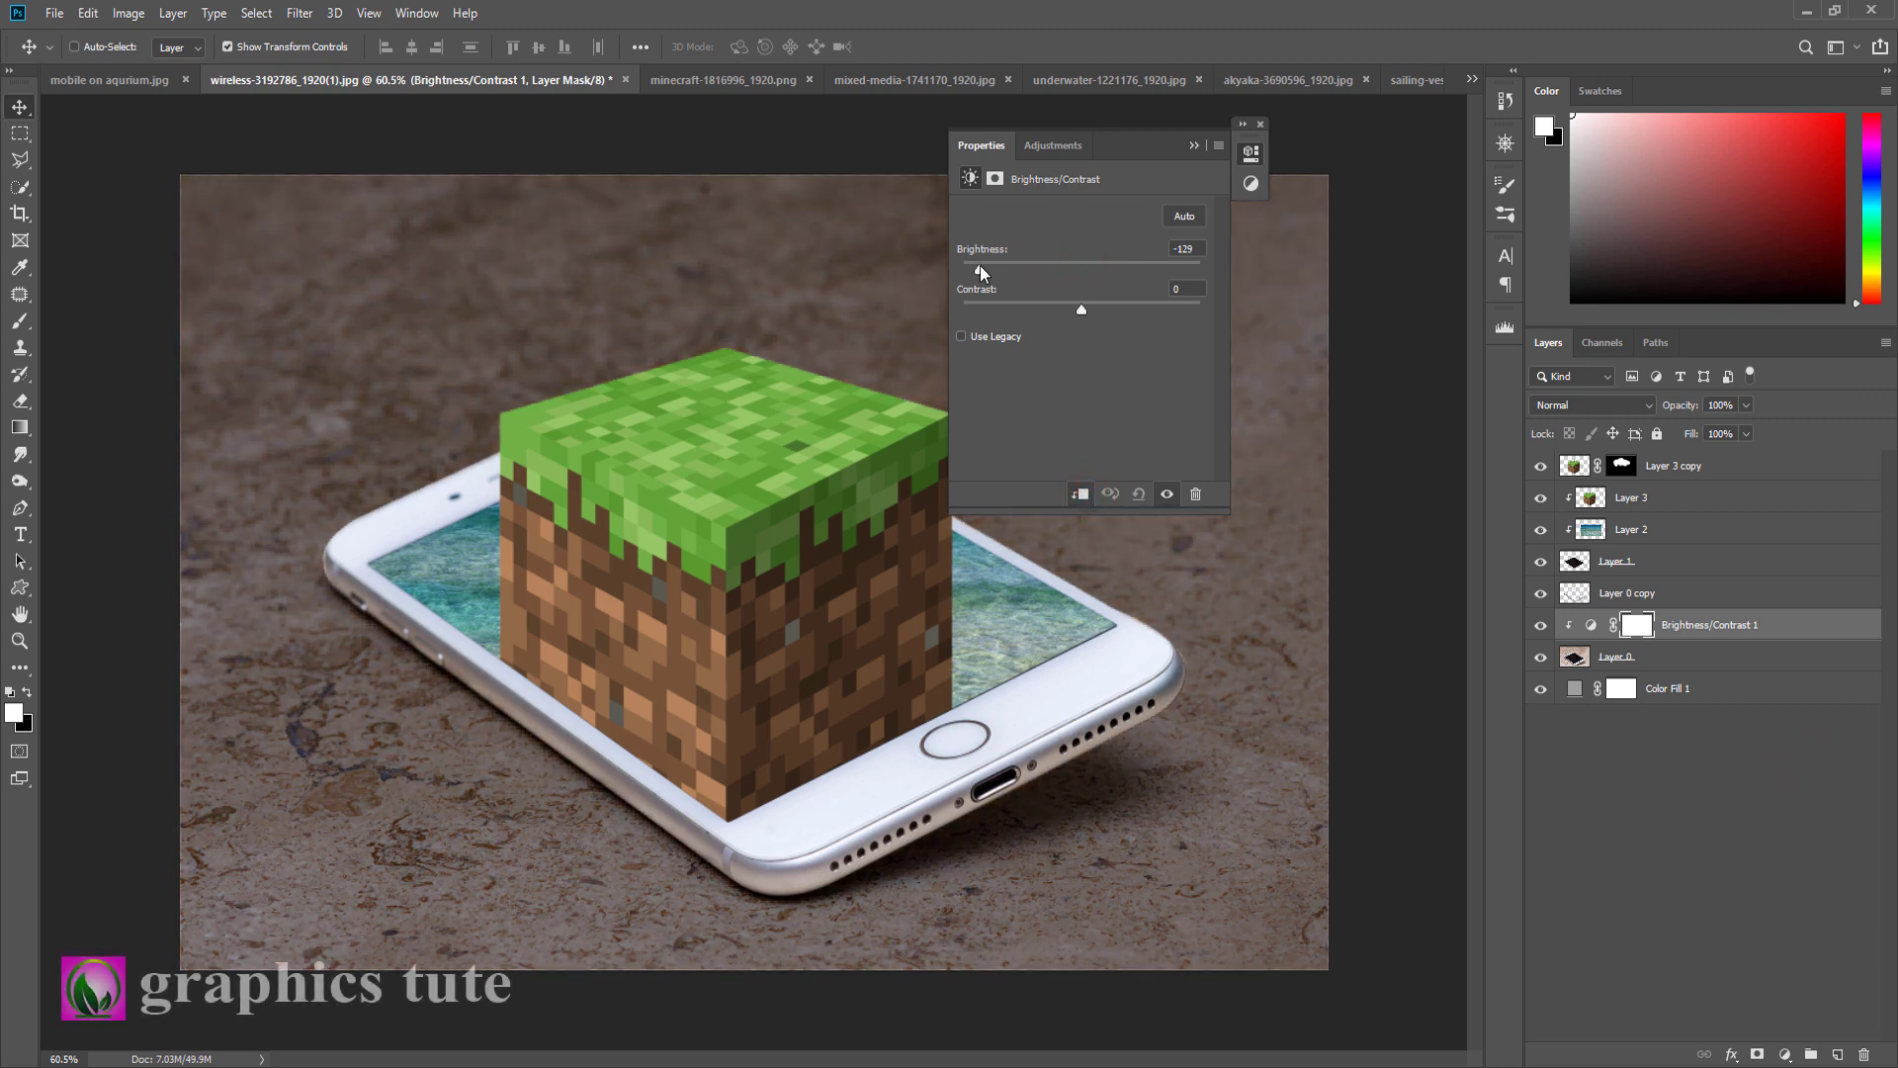
left_click(1191, 145)
Step: Add a Curves adjustment clipped to the background, lower its white point and midtones, and compare the image with and without it
left_click(1786, 1055)
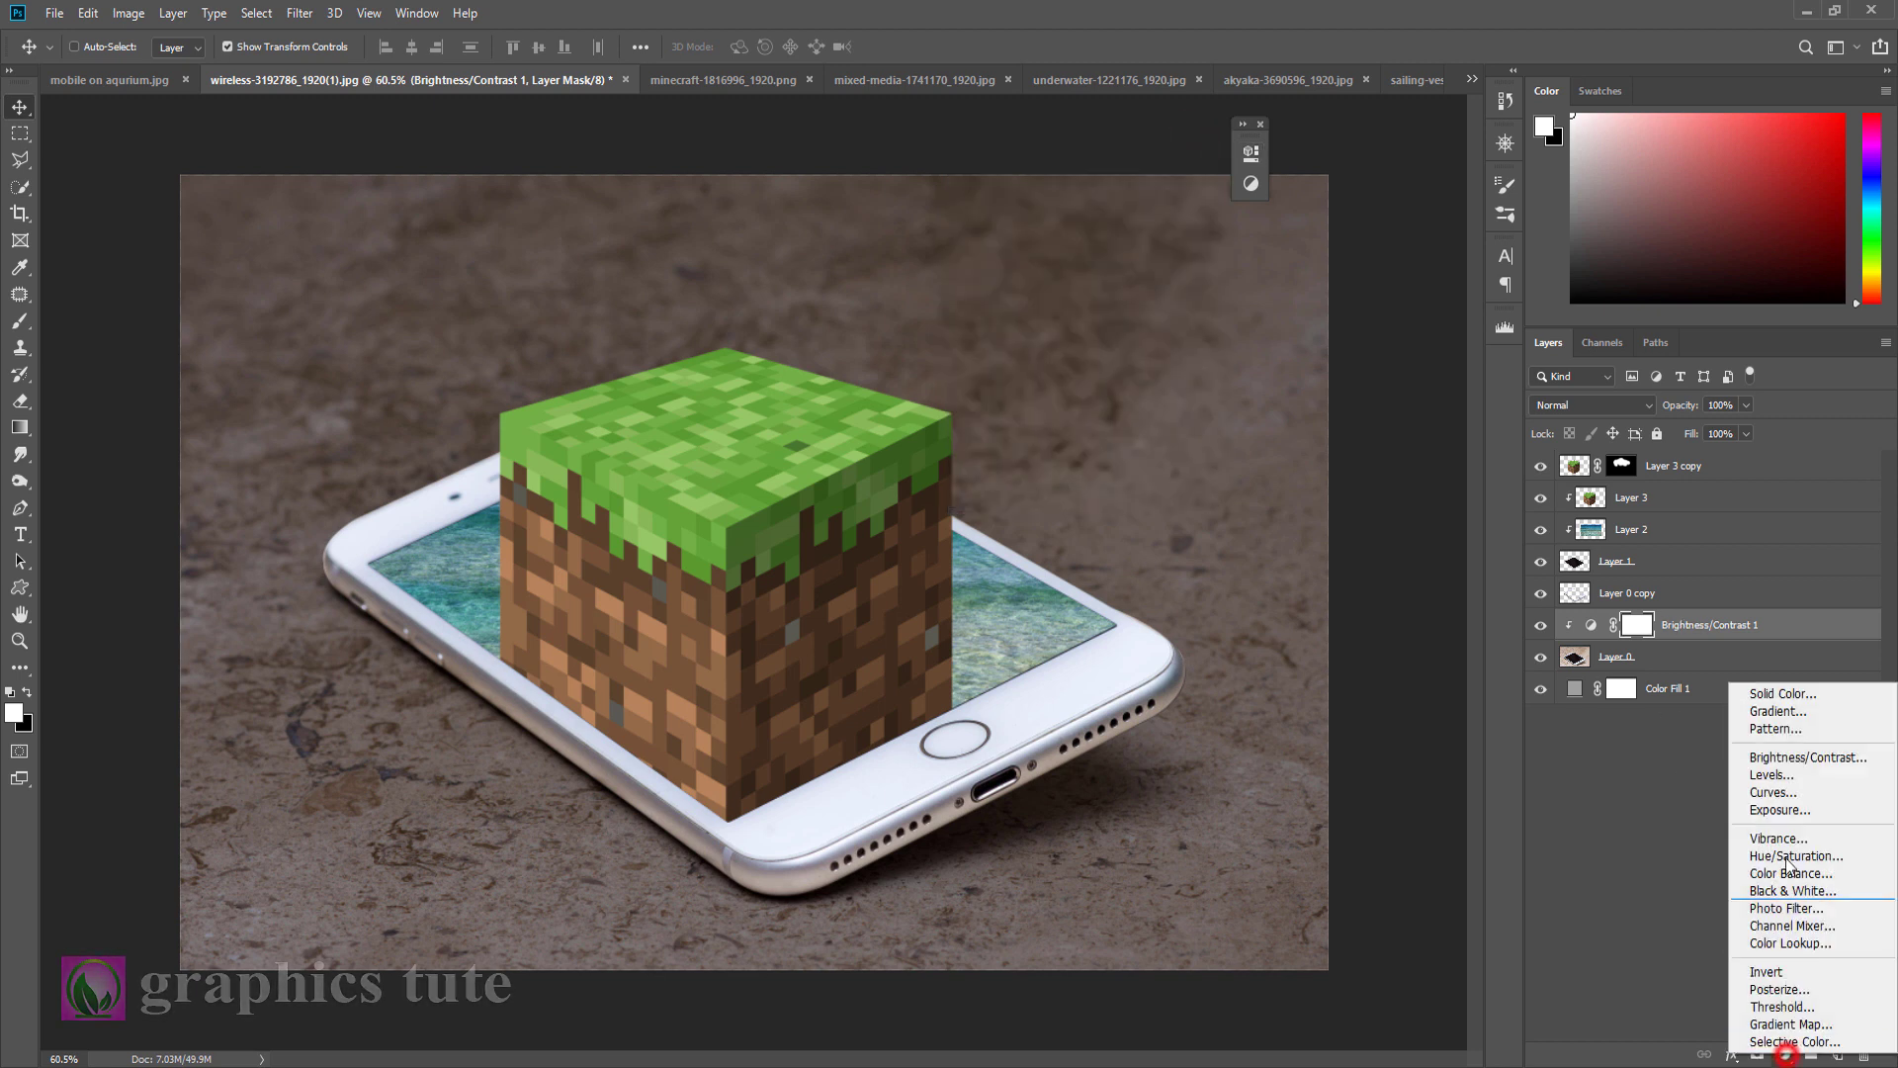
left_click(1780, 792)
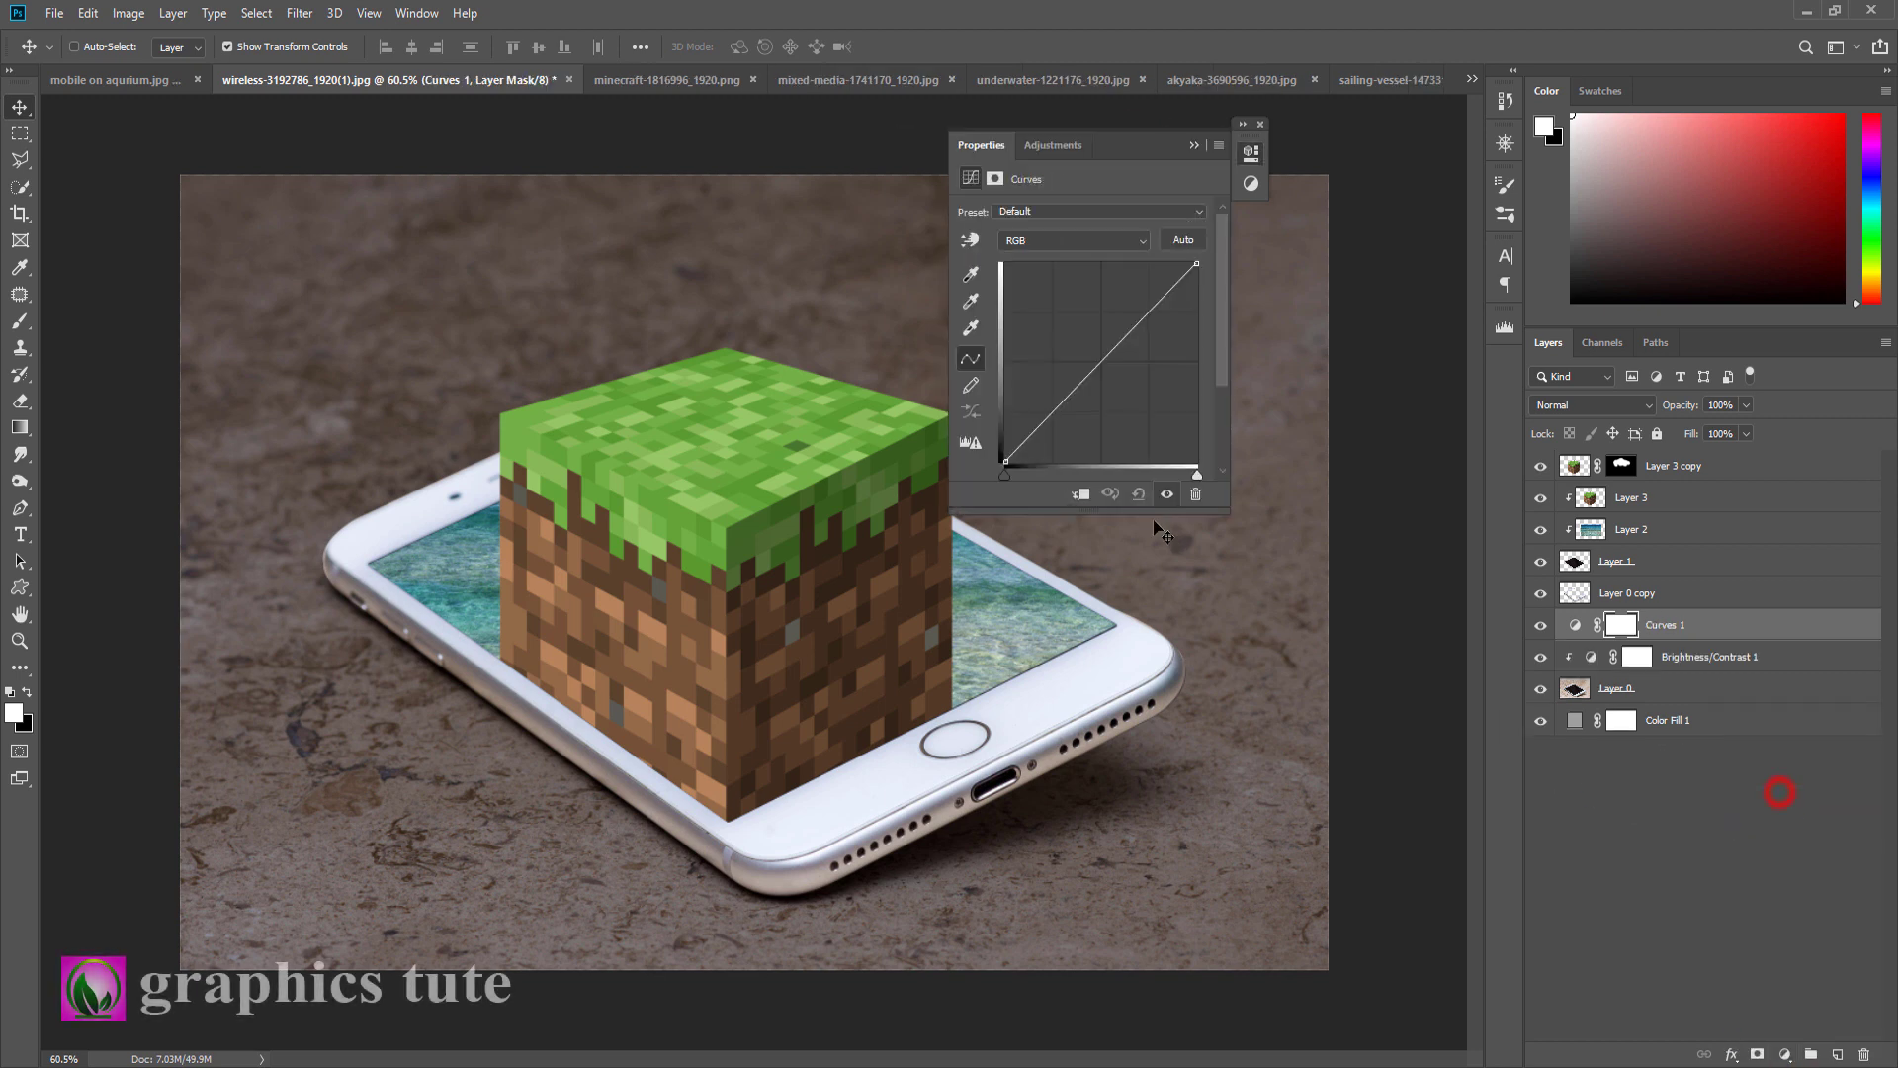
left_click(1082, 494)
left_click_drag(1191, 265, 1214, 328)
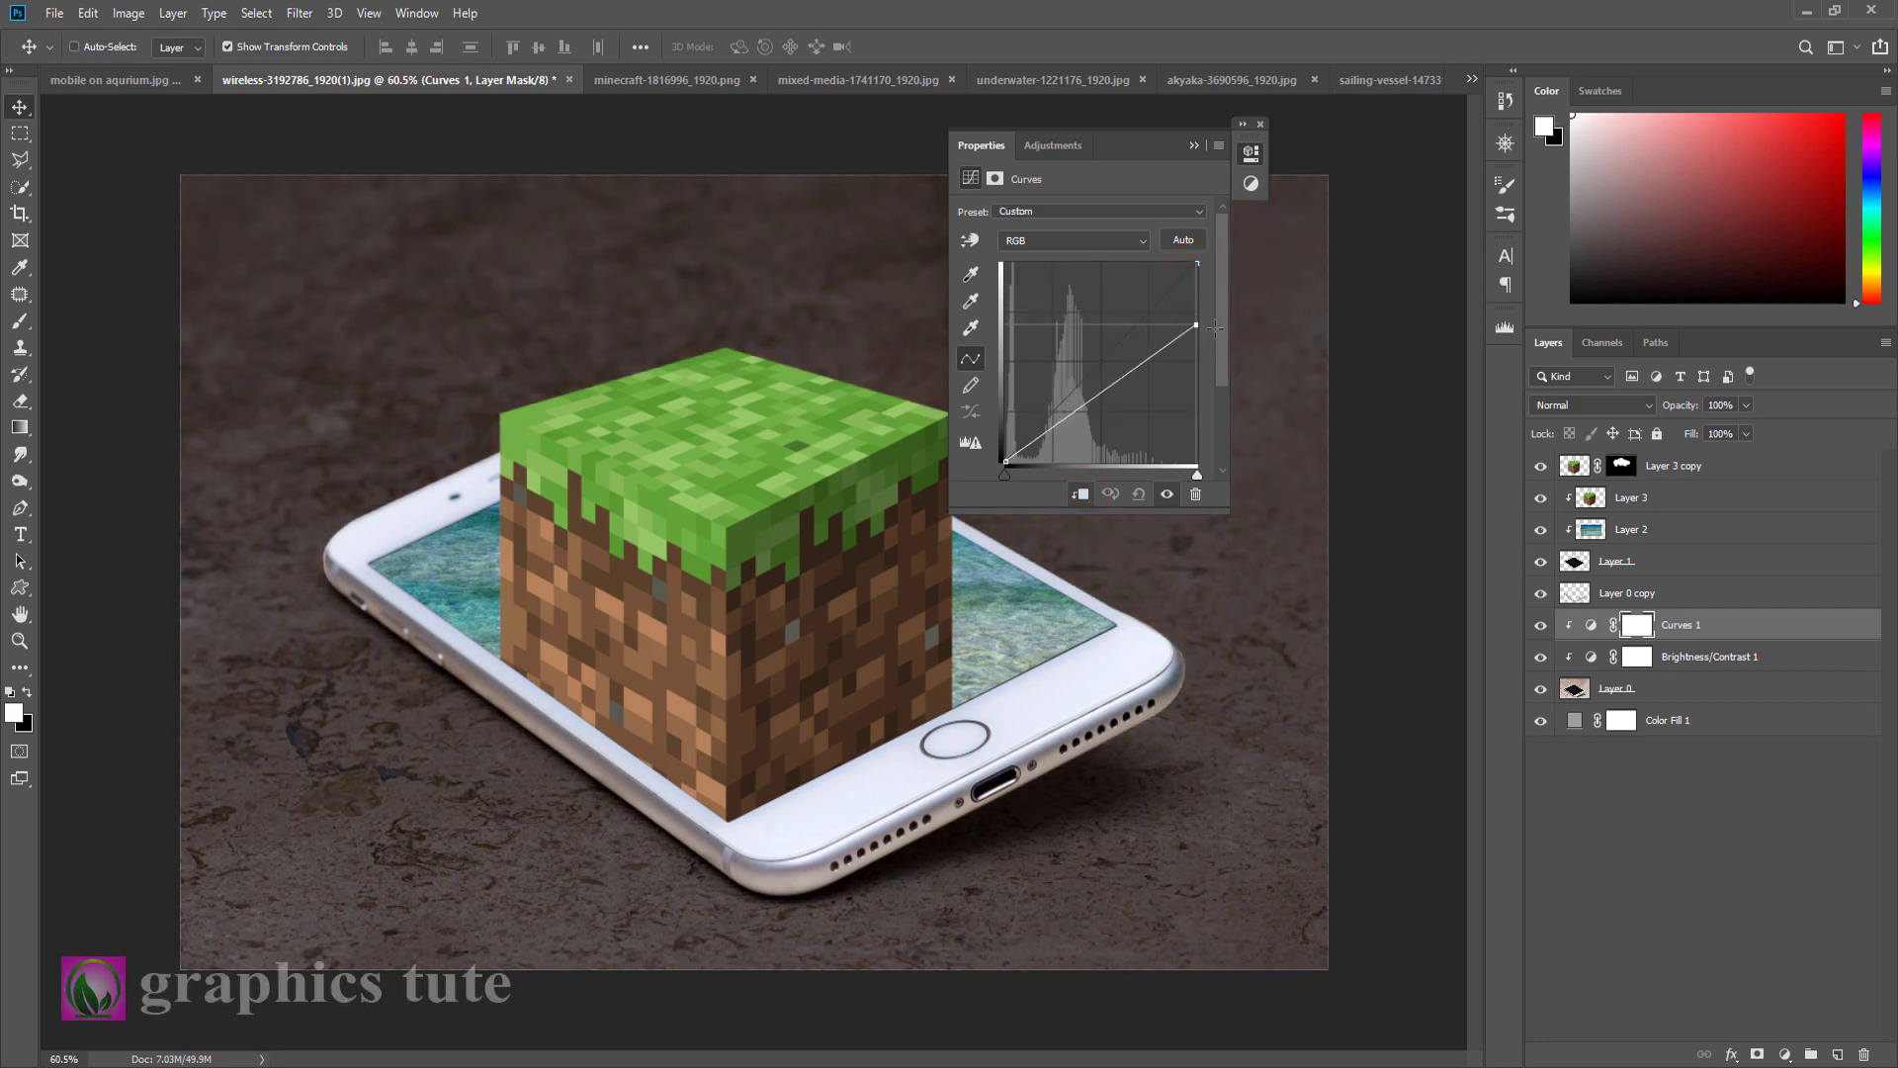
left_click_drag(1104, 391, 1105, 401)
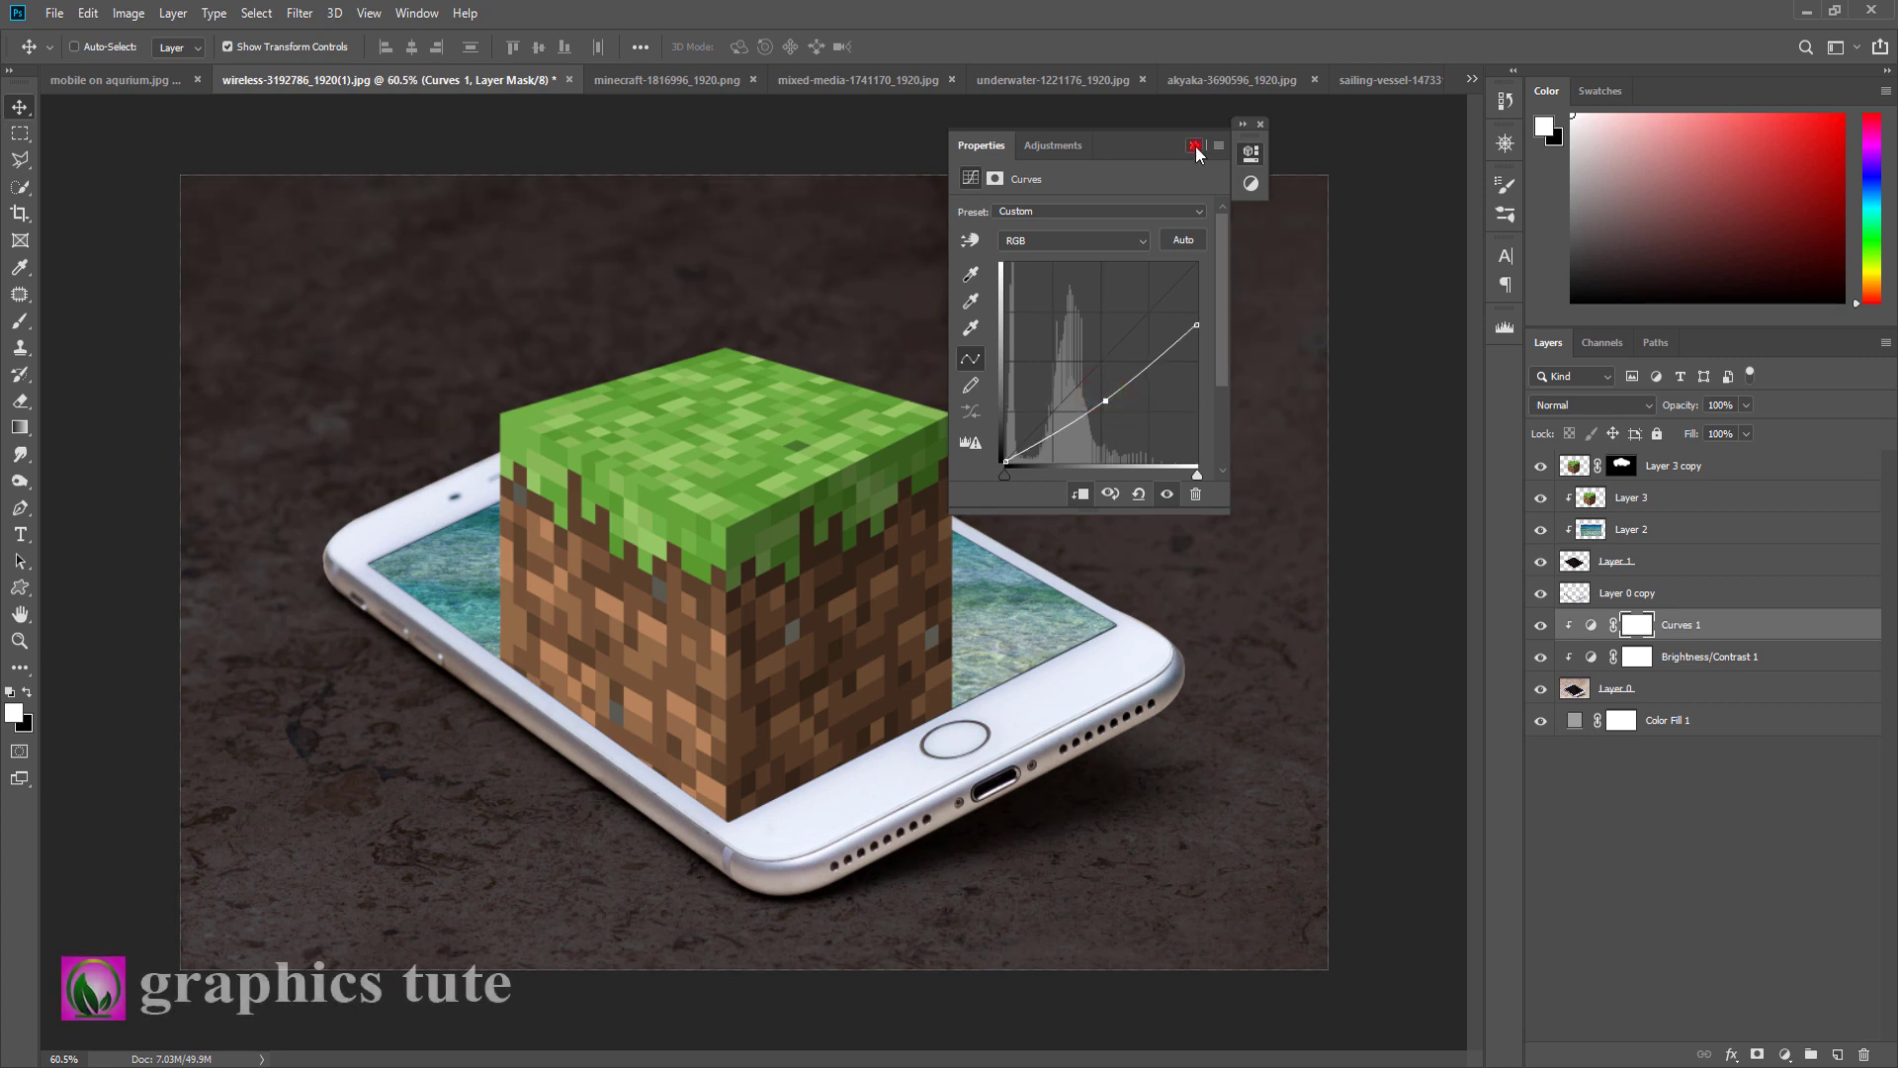
left_click(1195, 146)
left_click(1260, 124)
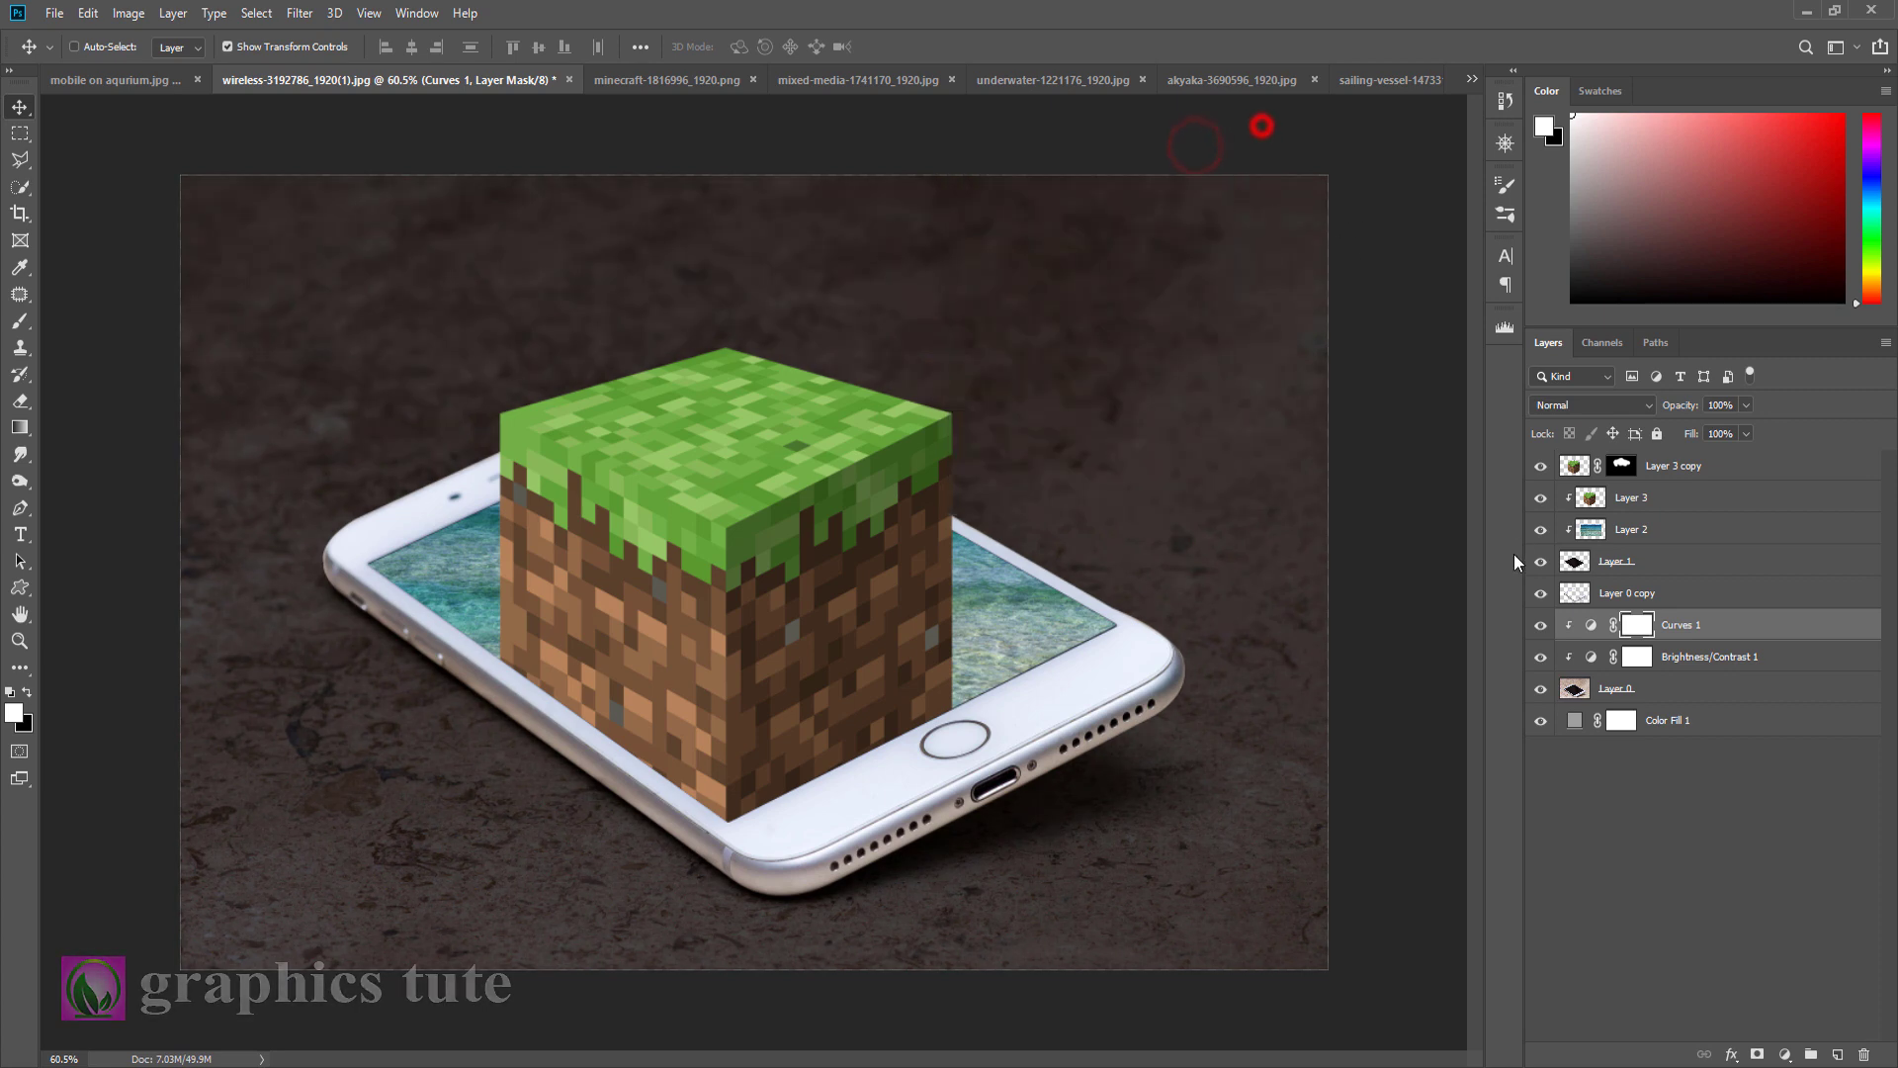
left_click(1541, 625)
left_click(1541, 625)
Step: Add a Color Balance adjustment clipped to the background, with midtones at -6 cyan–red and +7 magenta–green, tune yellow–blue, and check its effect
left_click(1785, 1053)
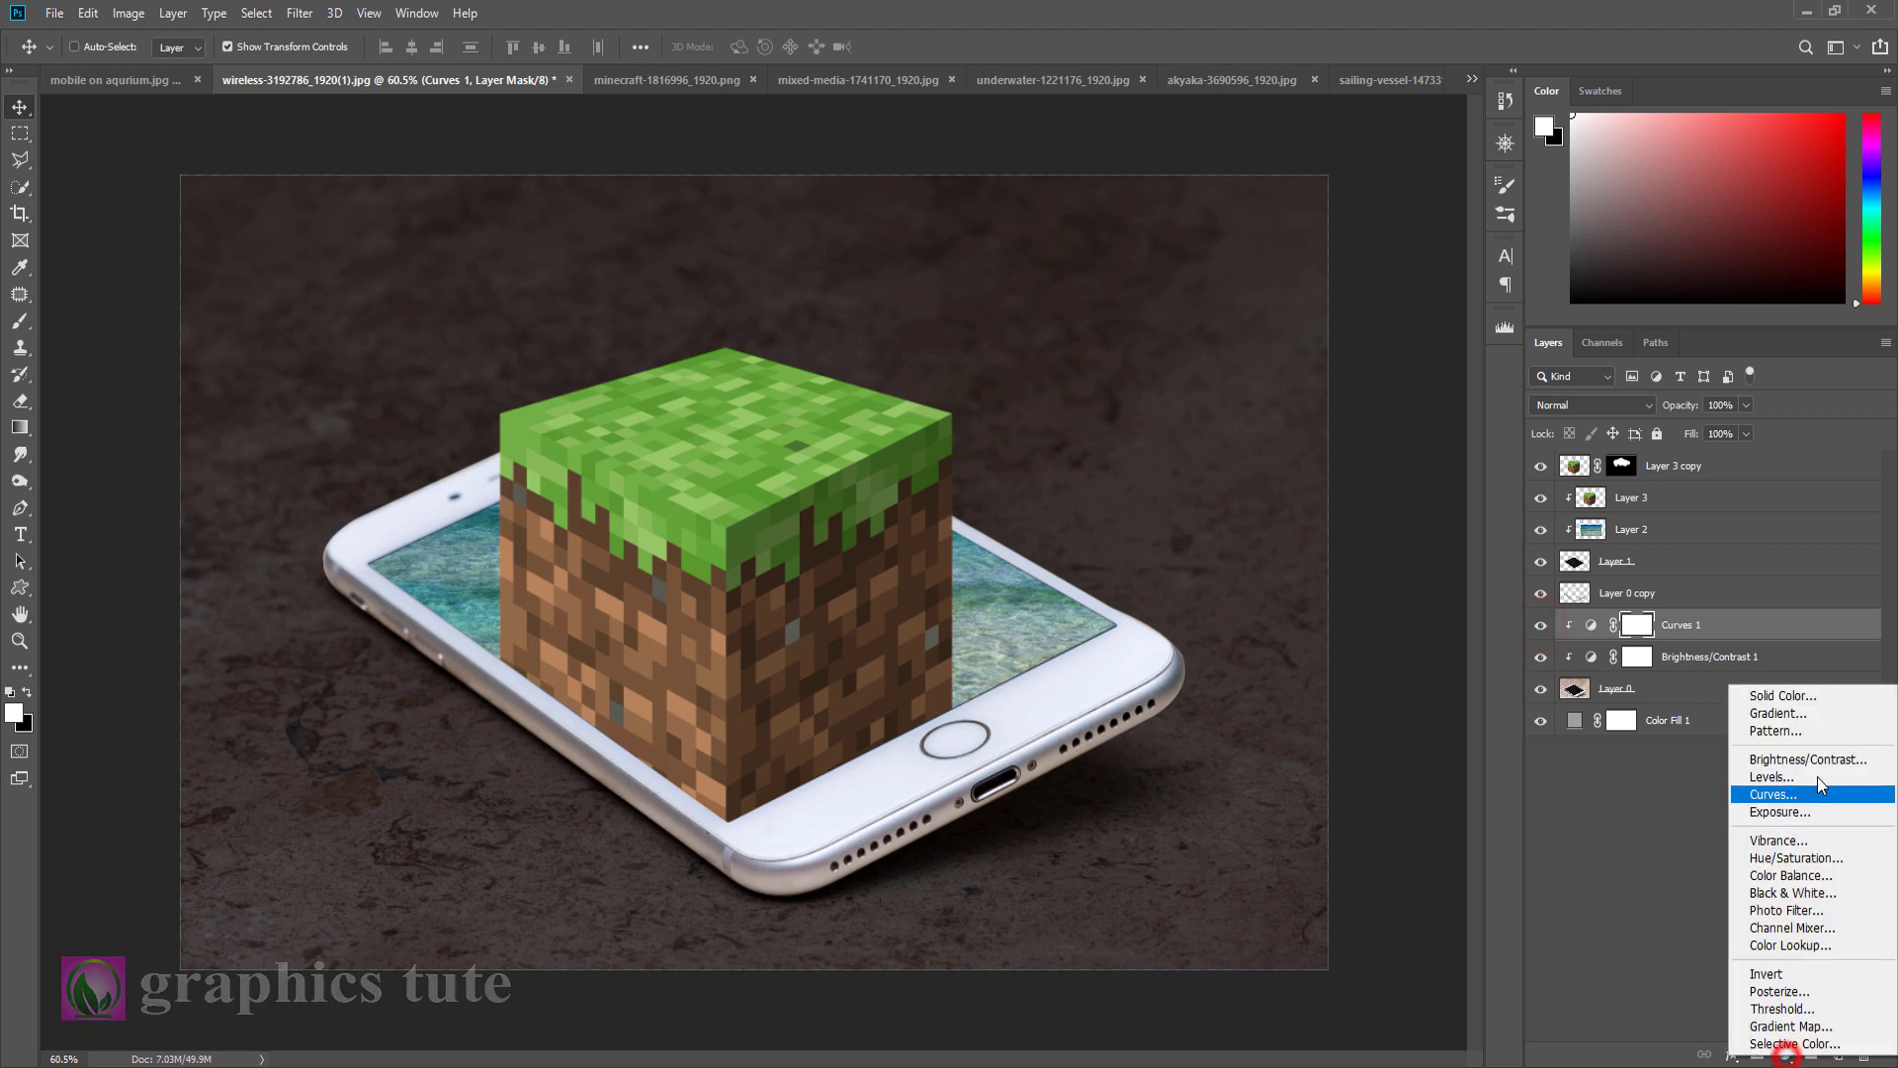
left_click(1781, 876)
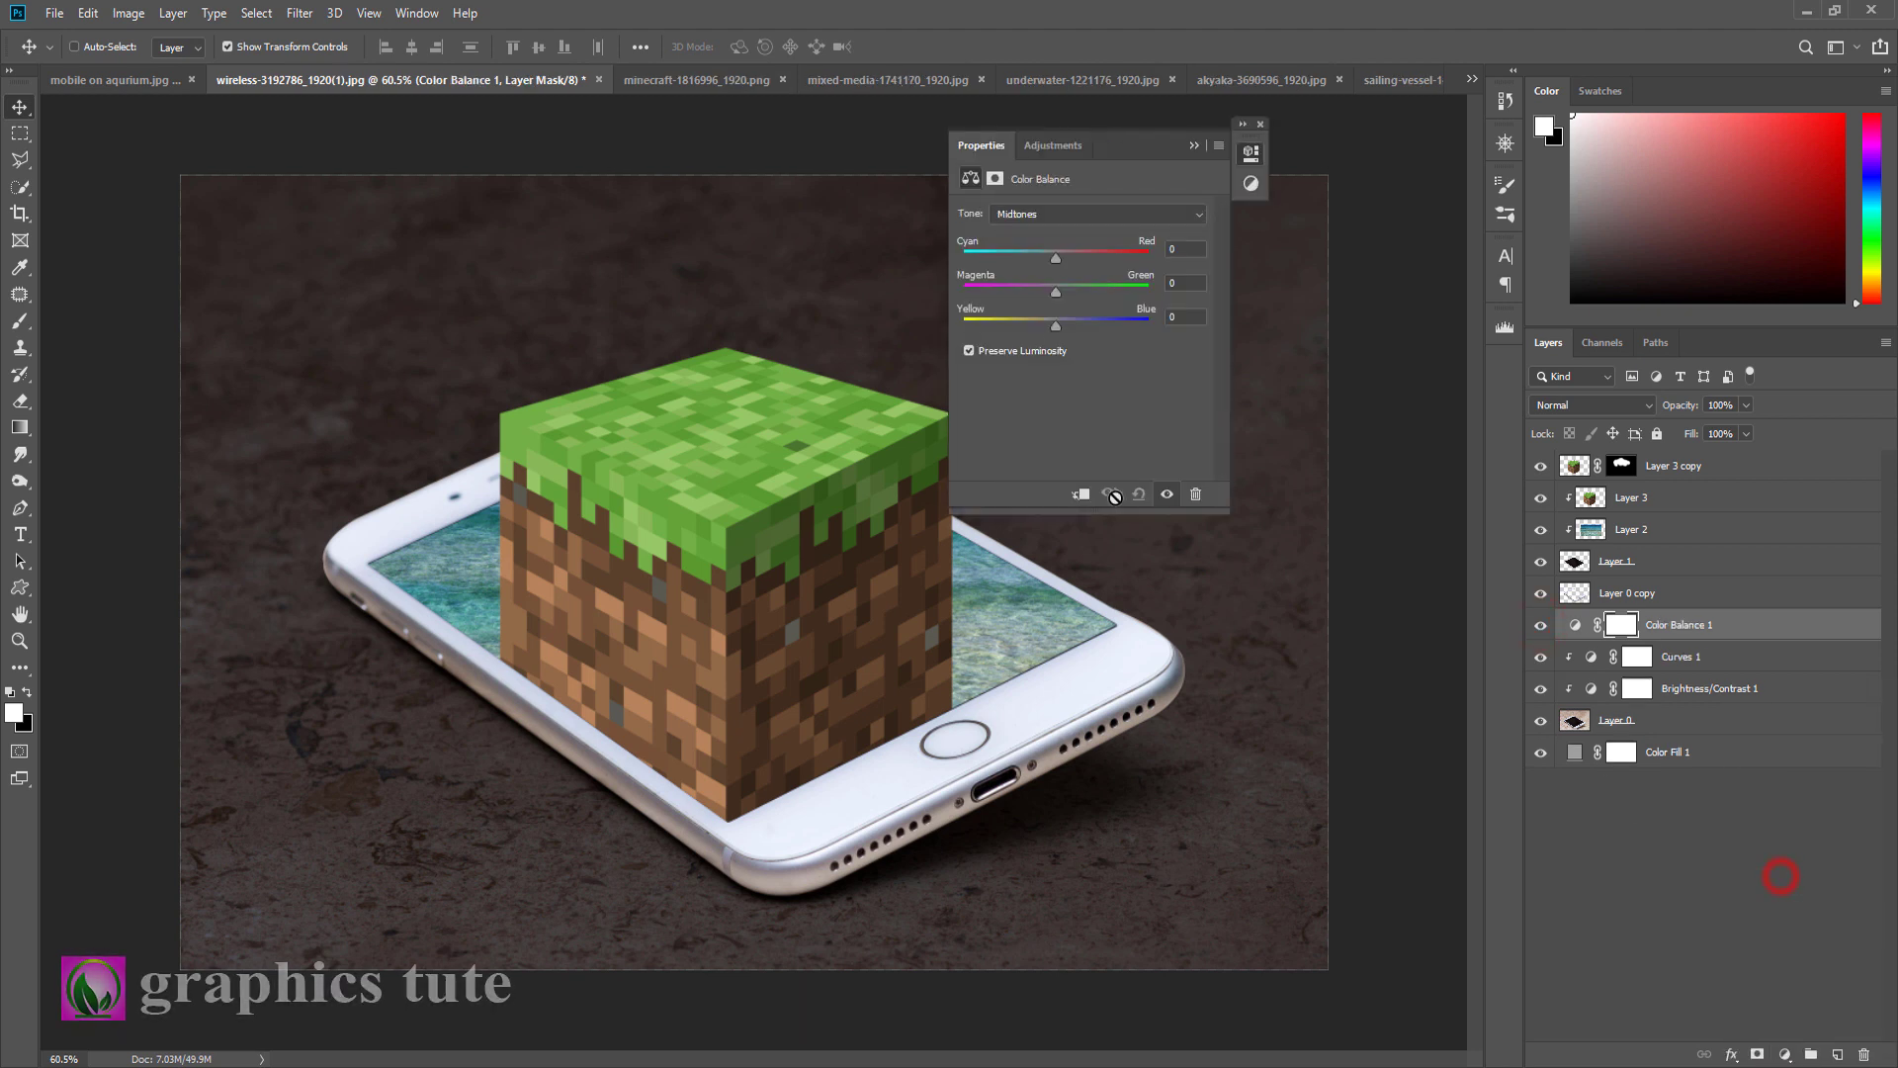
left_click(1081, 493)
left_click_drag(1056, 328, 1045, 263)
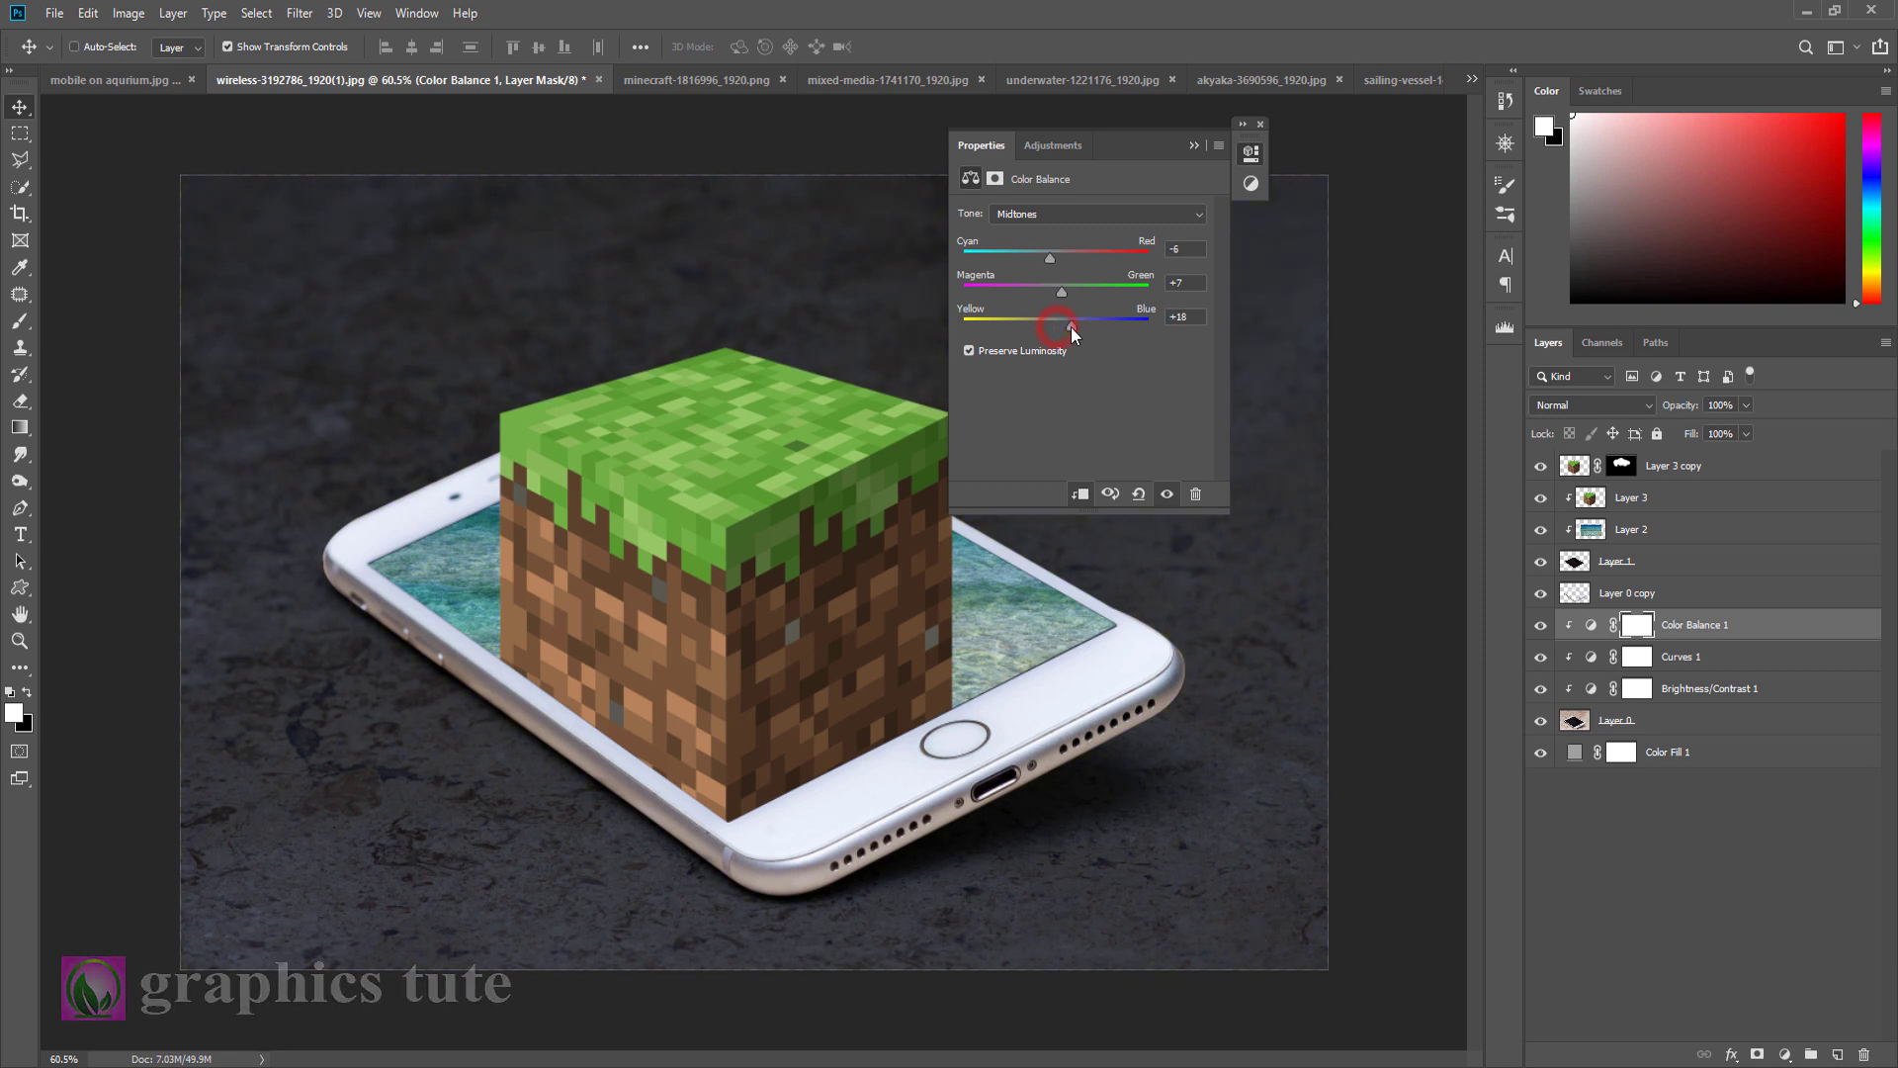
left_click(1192, 147)
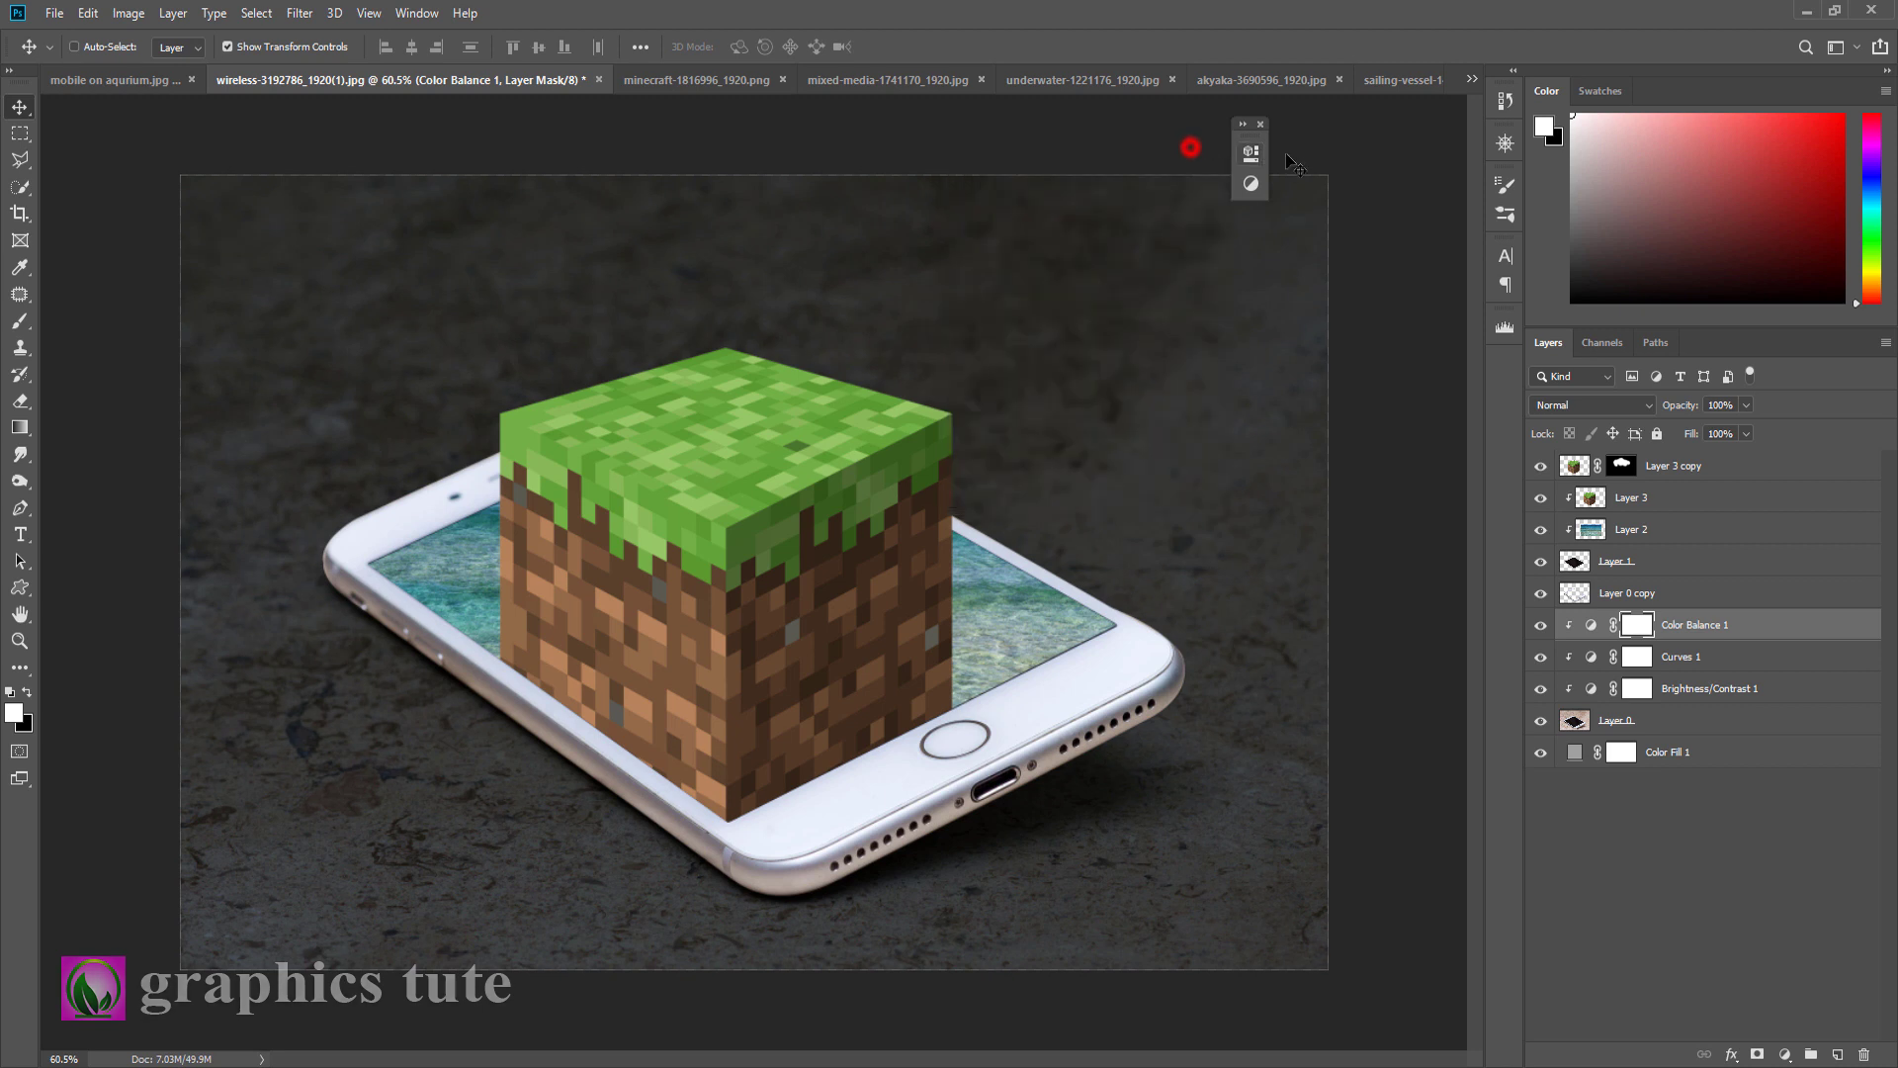
left_click(1540, 626)
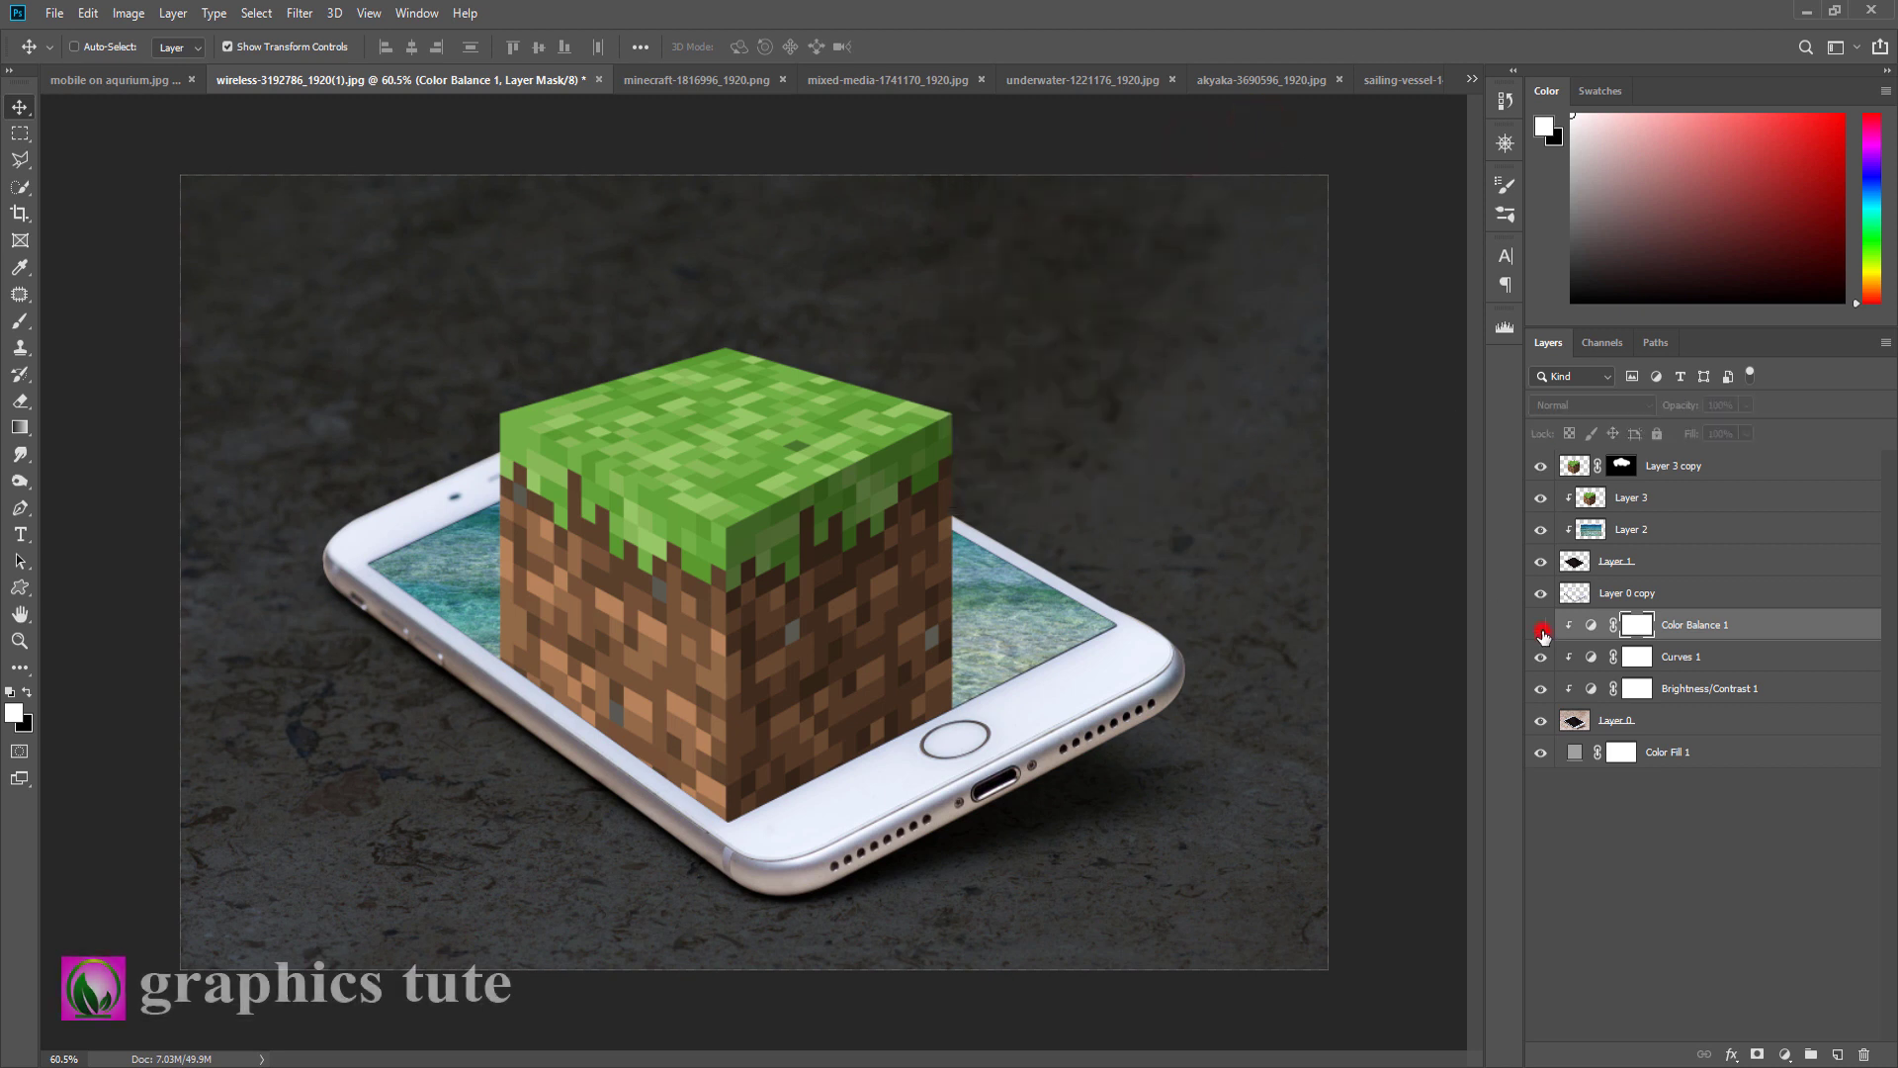
Step: Add a Brightness/Contrast adjustment clipped to the phone cutout layer, Layer 0 copy, with brightness set to -70
left_click(1629, 561)
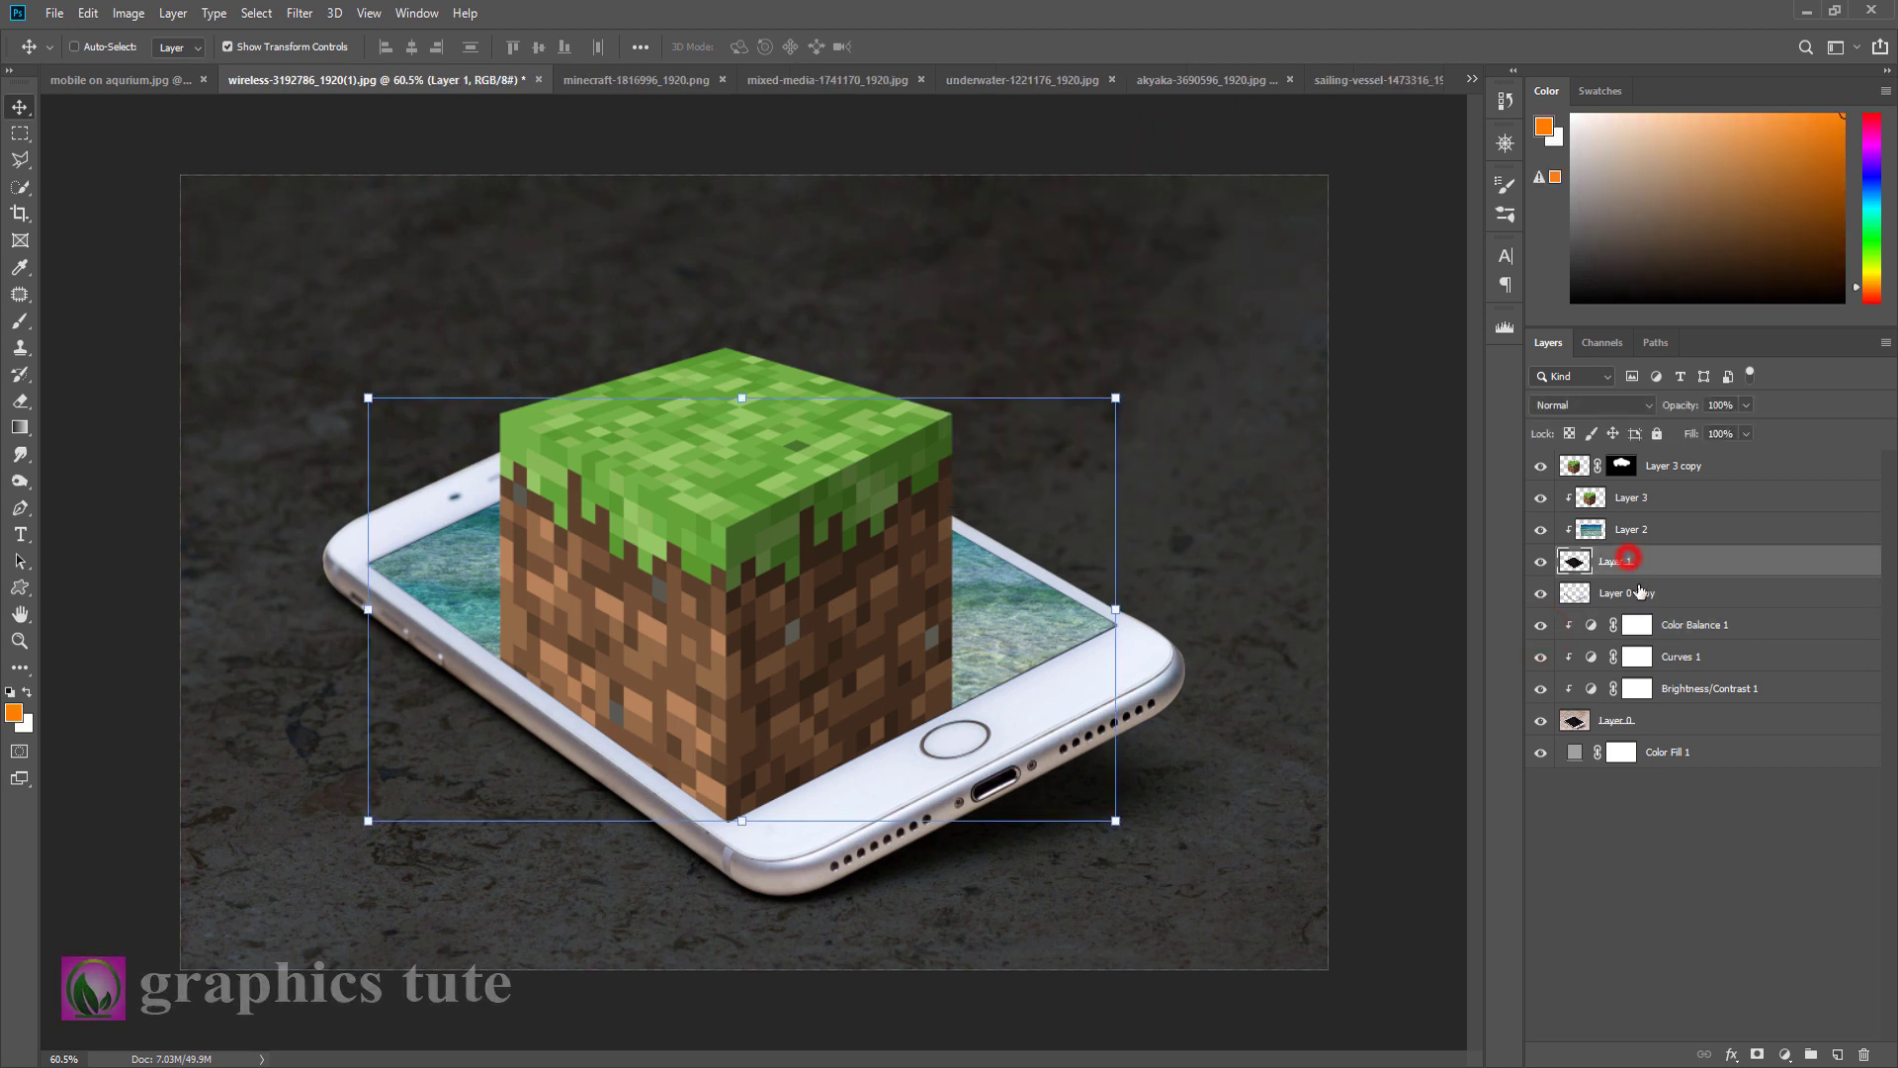
left_click(1619, 593)
left_click(1785, 1055)
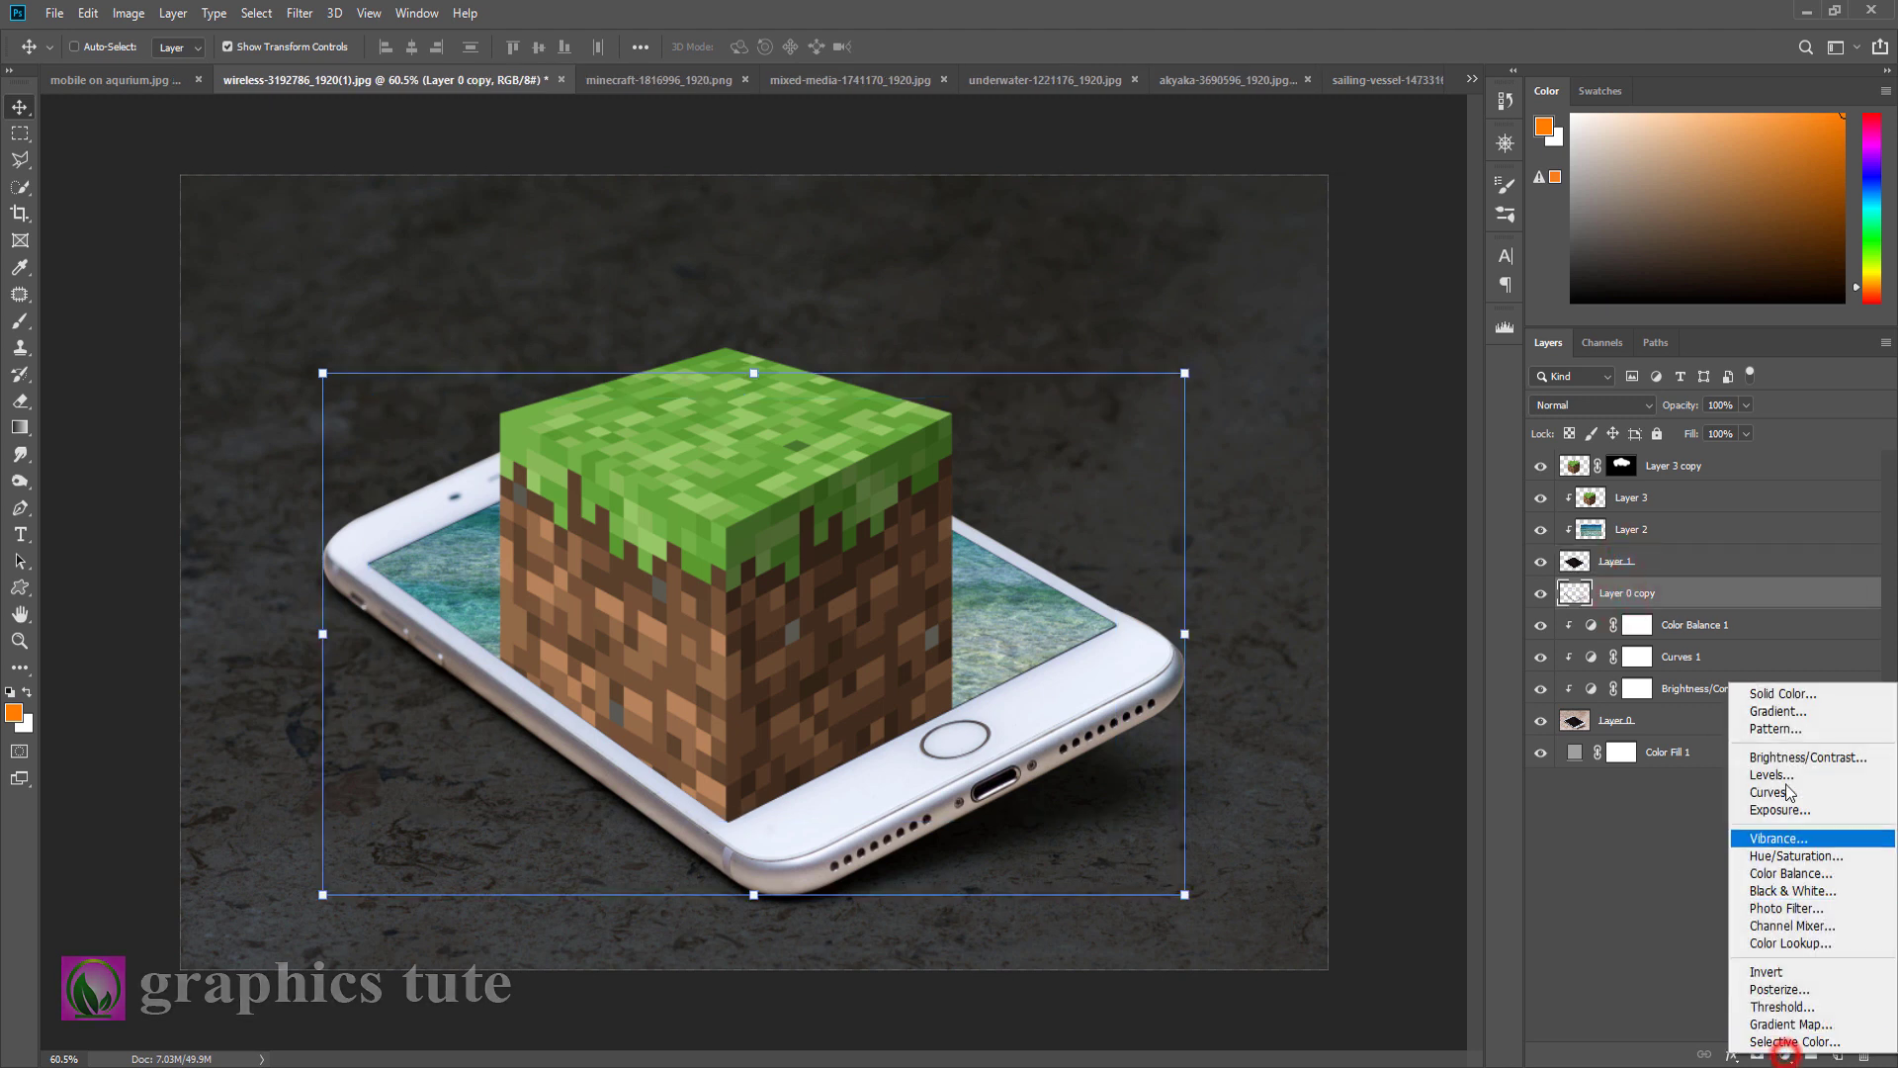
left_click(1788, 759)
left_click(1078, 495)
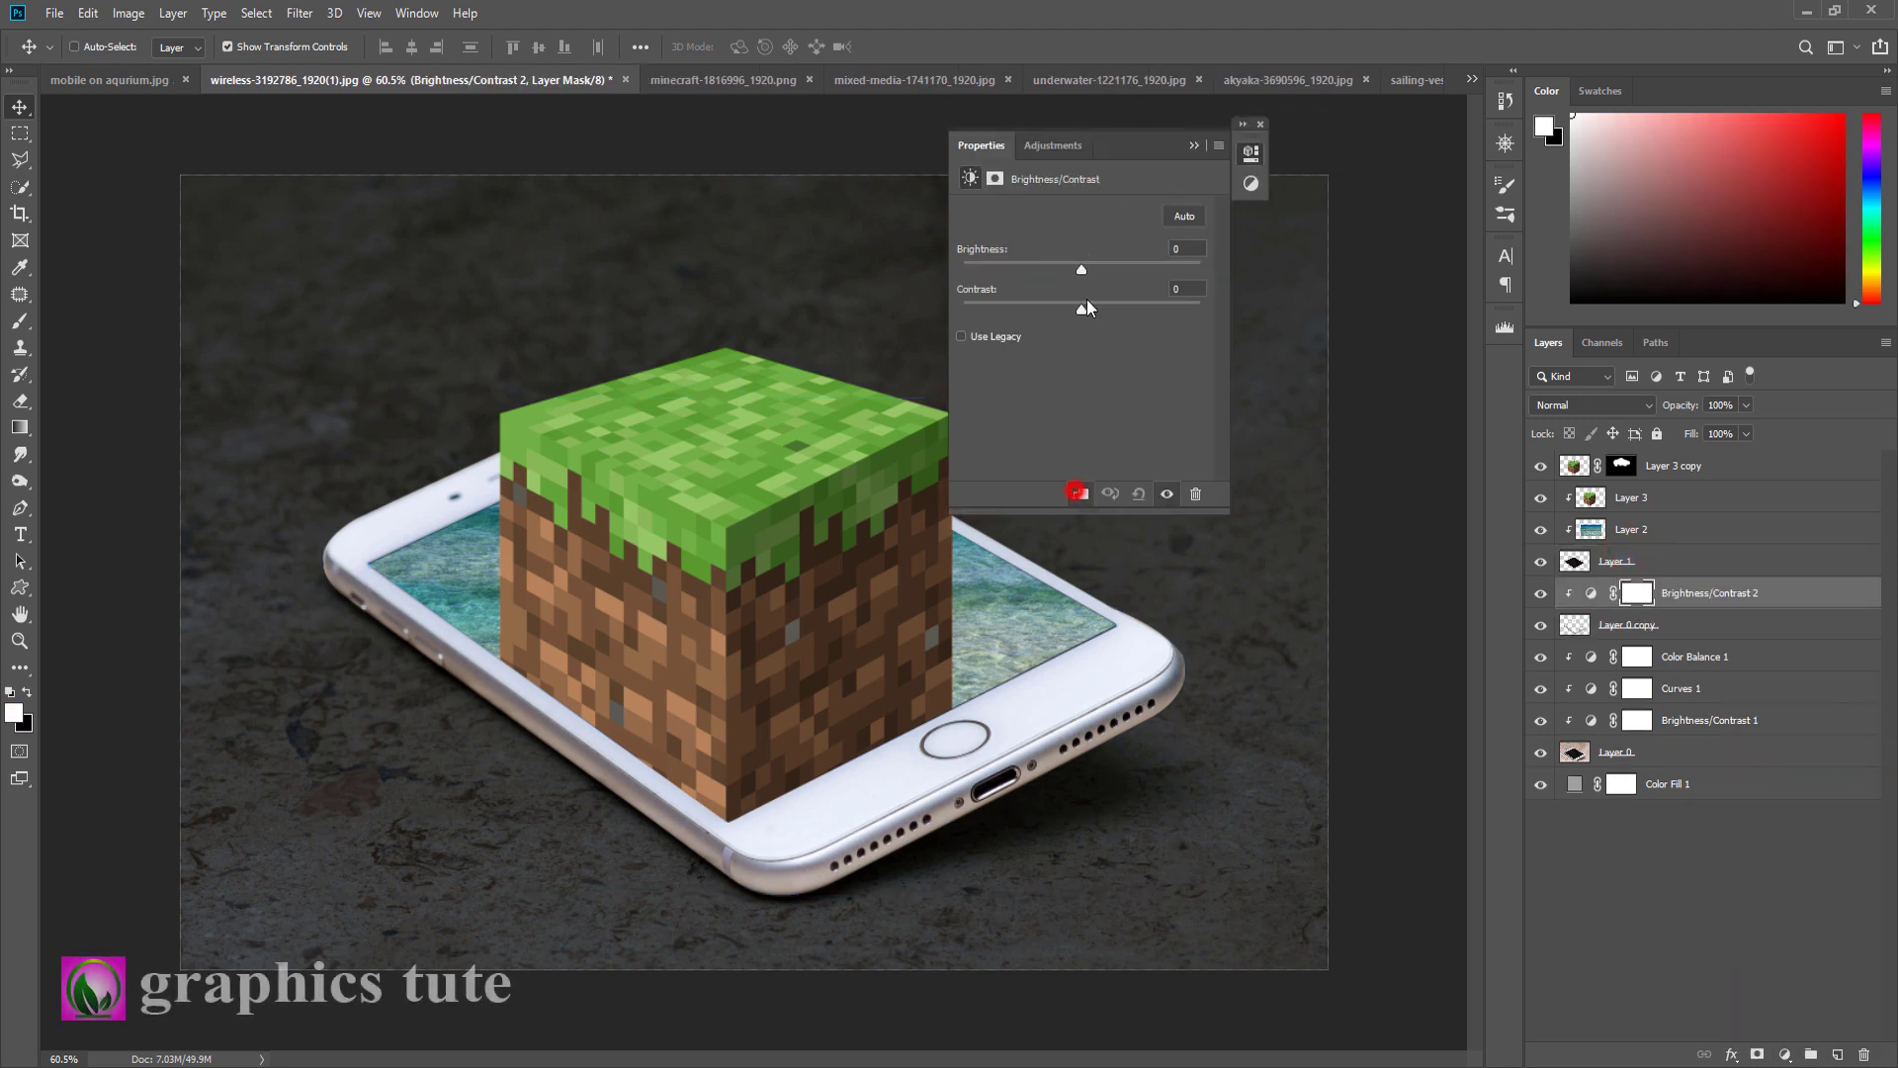
left_click_drag(1080, 267, 1026, 268)
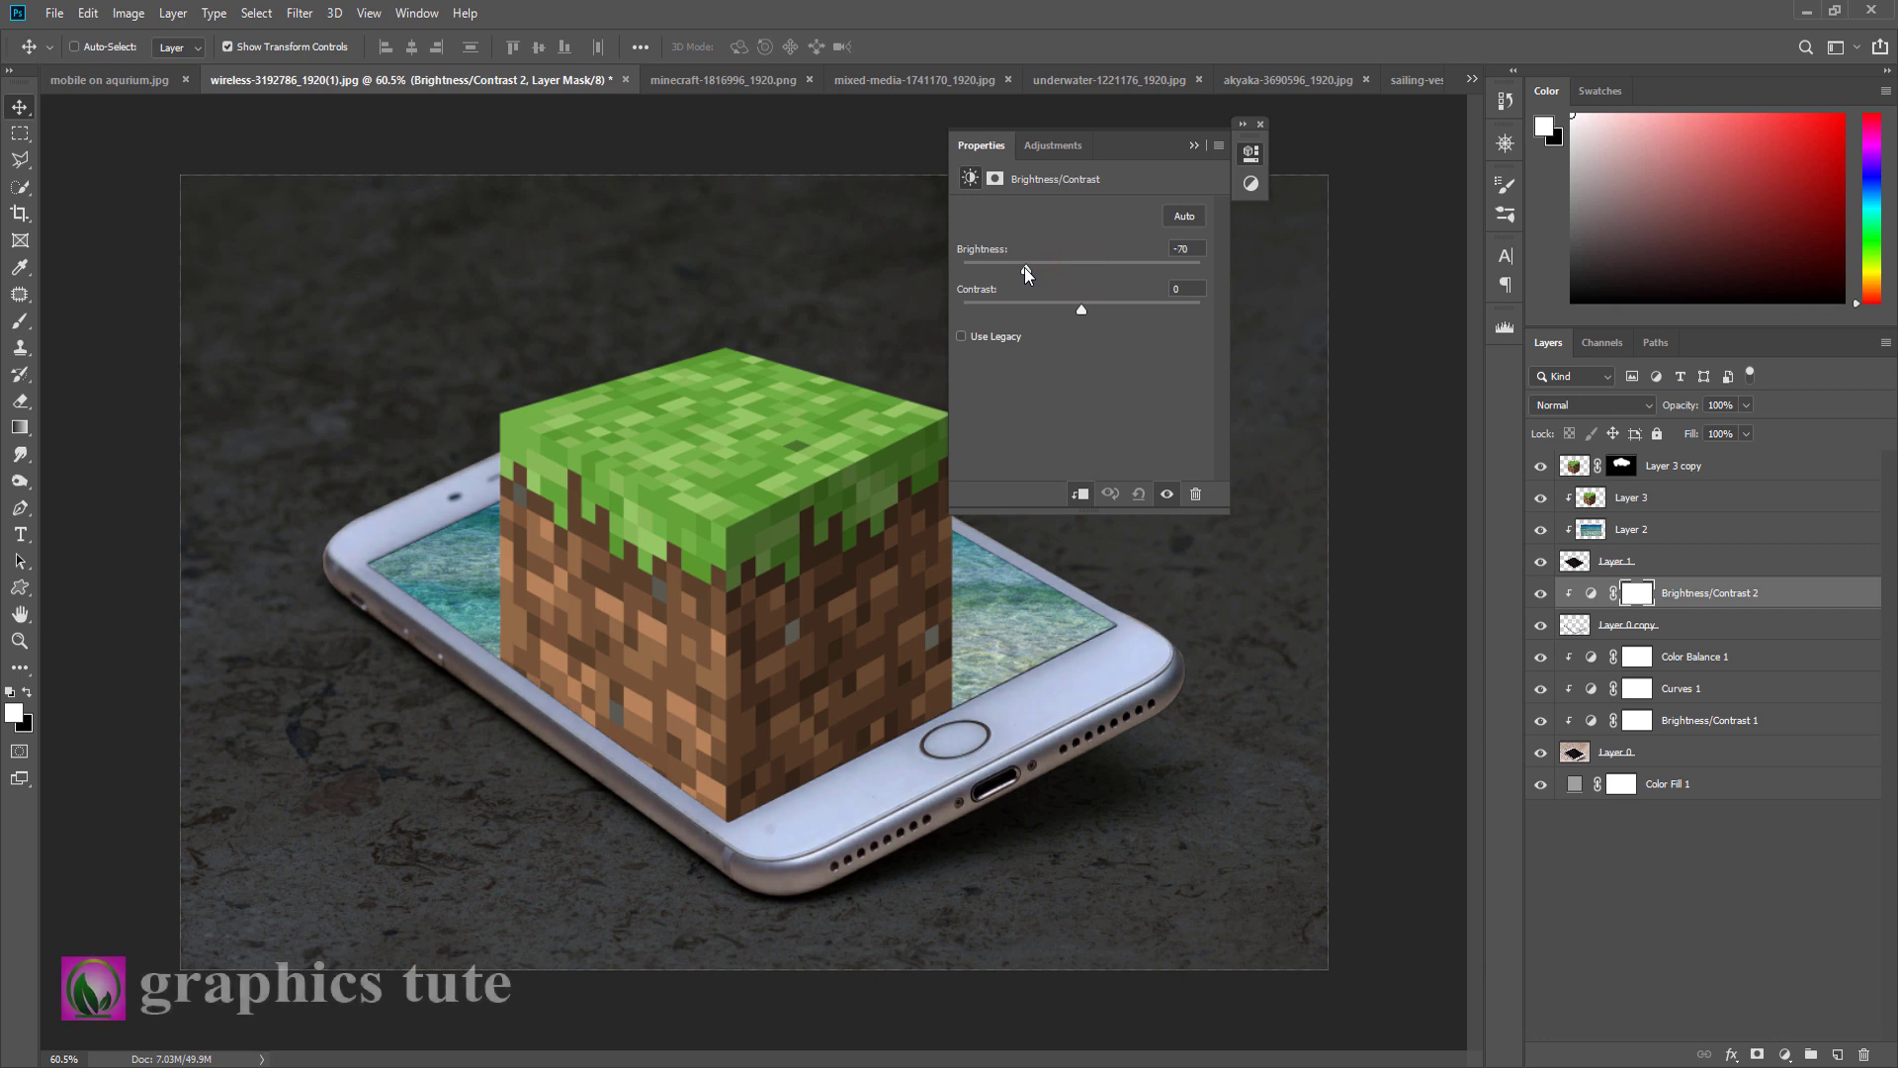
Step: Apply a Color Balance adjustment directly to the water texture on Layer 2, with midtone levels of -32, +14 and +13
left_click(1191, 146)
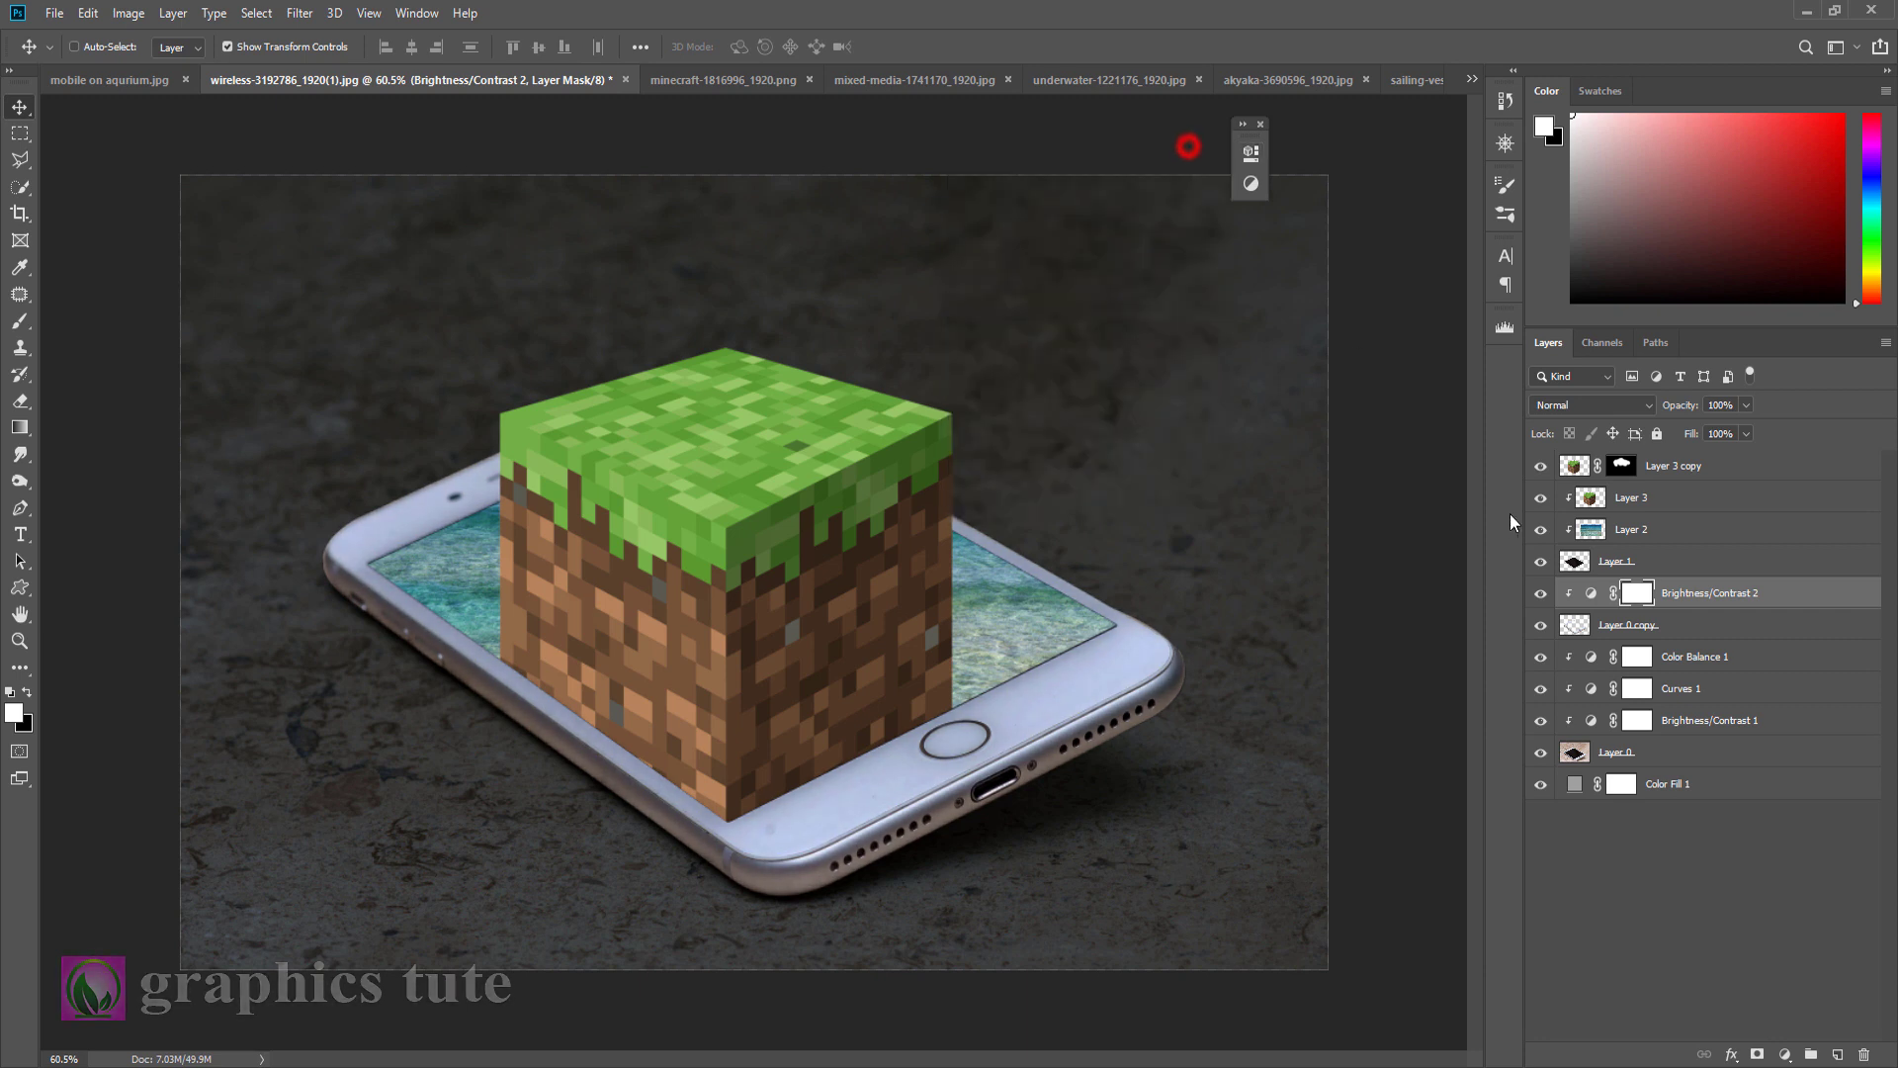
left_click(1629, 534)
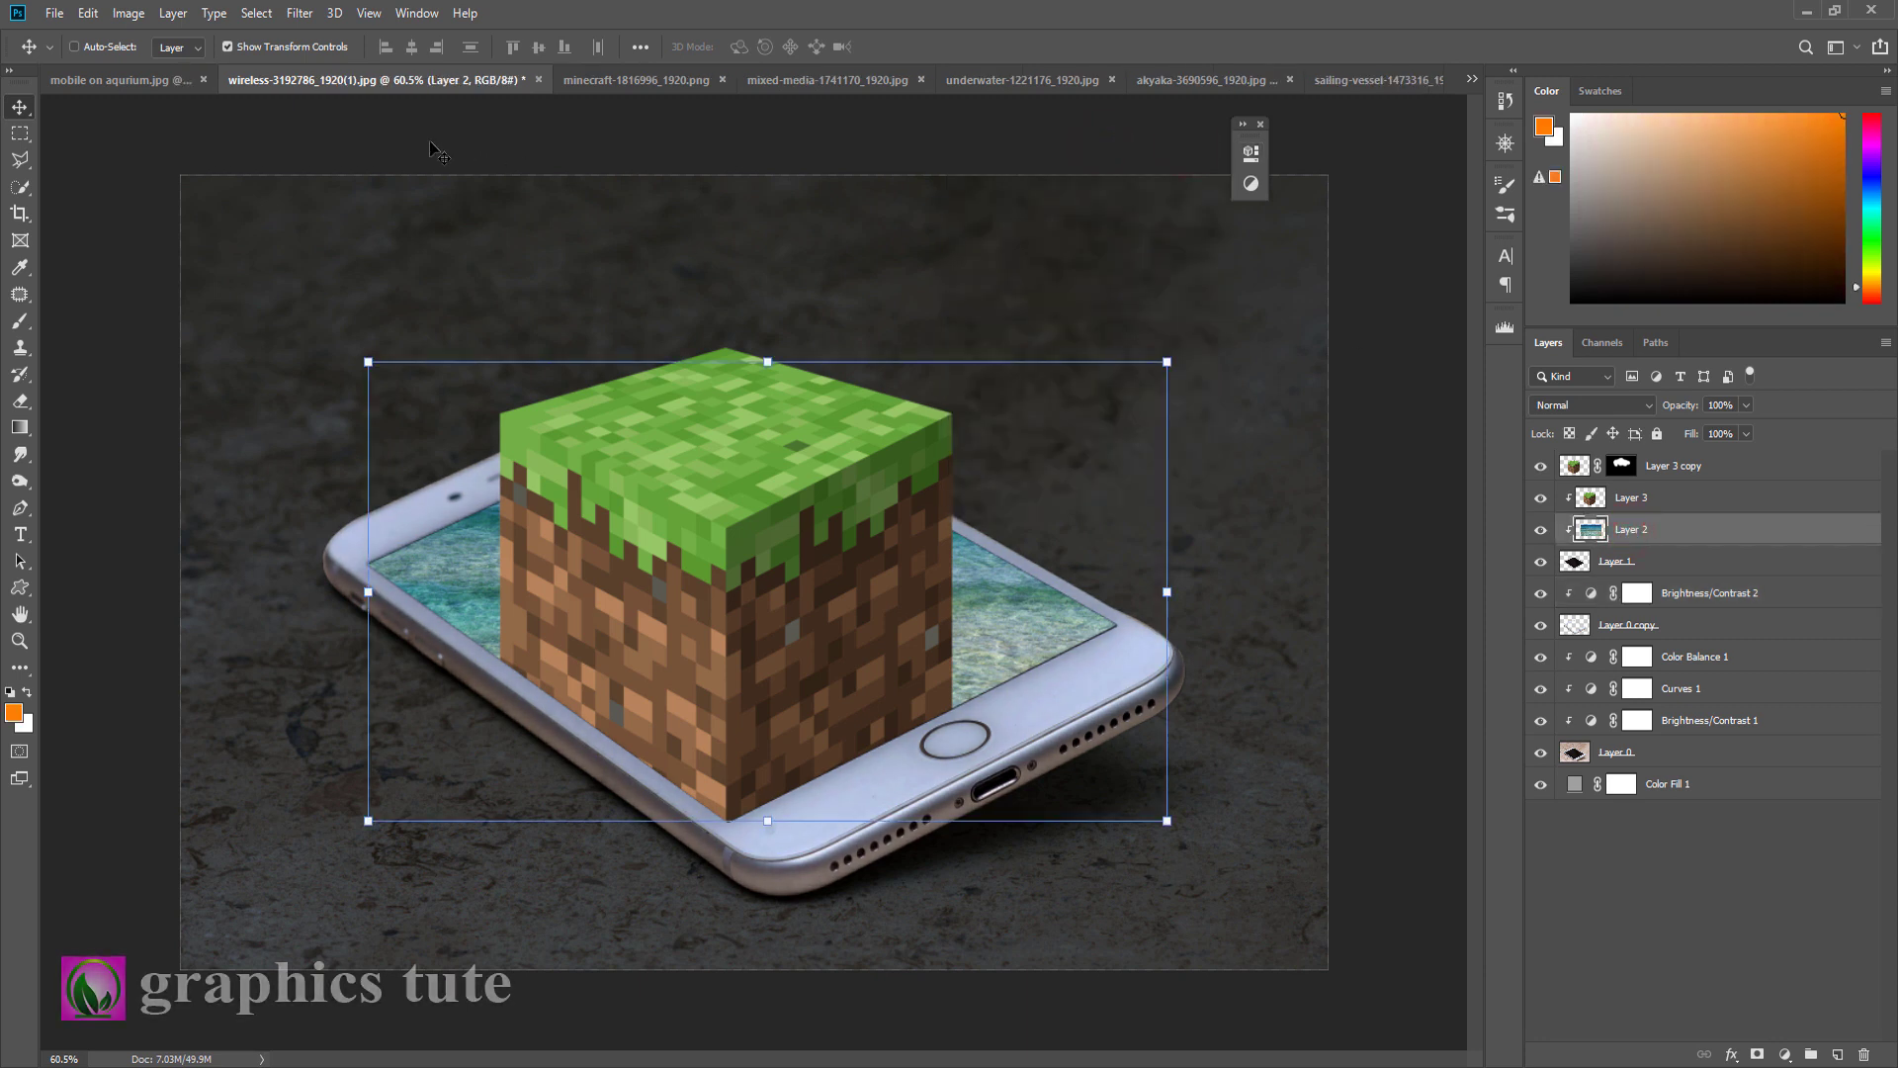
left_click(128, 13)
mouse_move(198, 67)
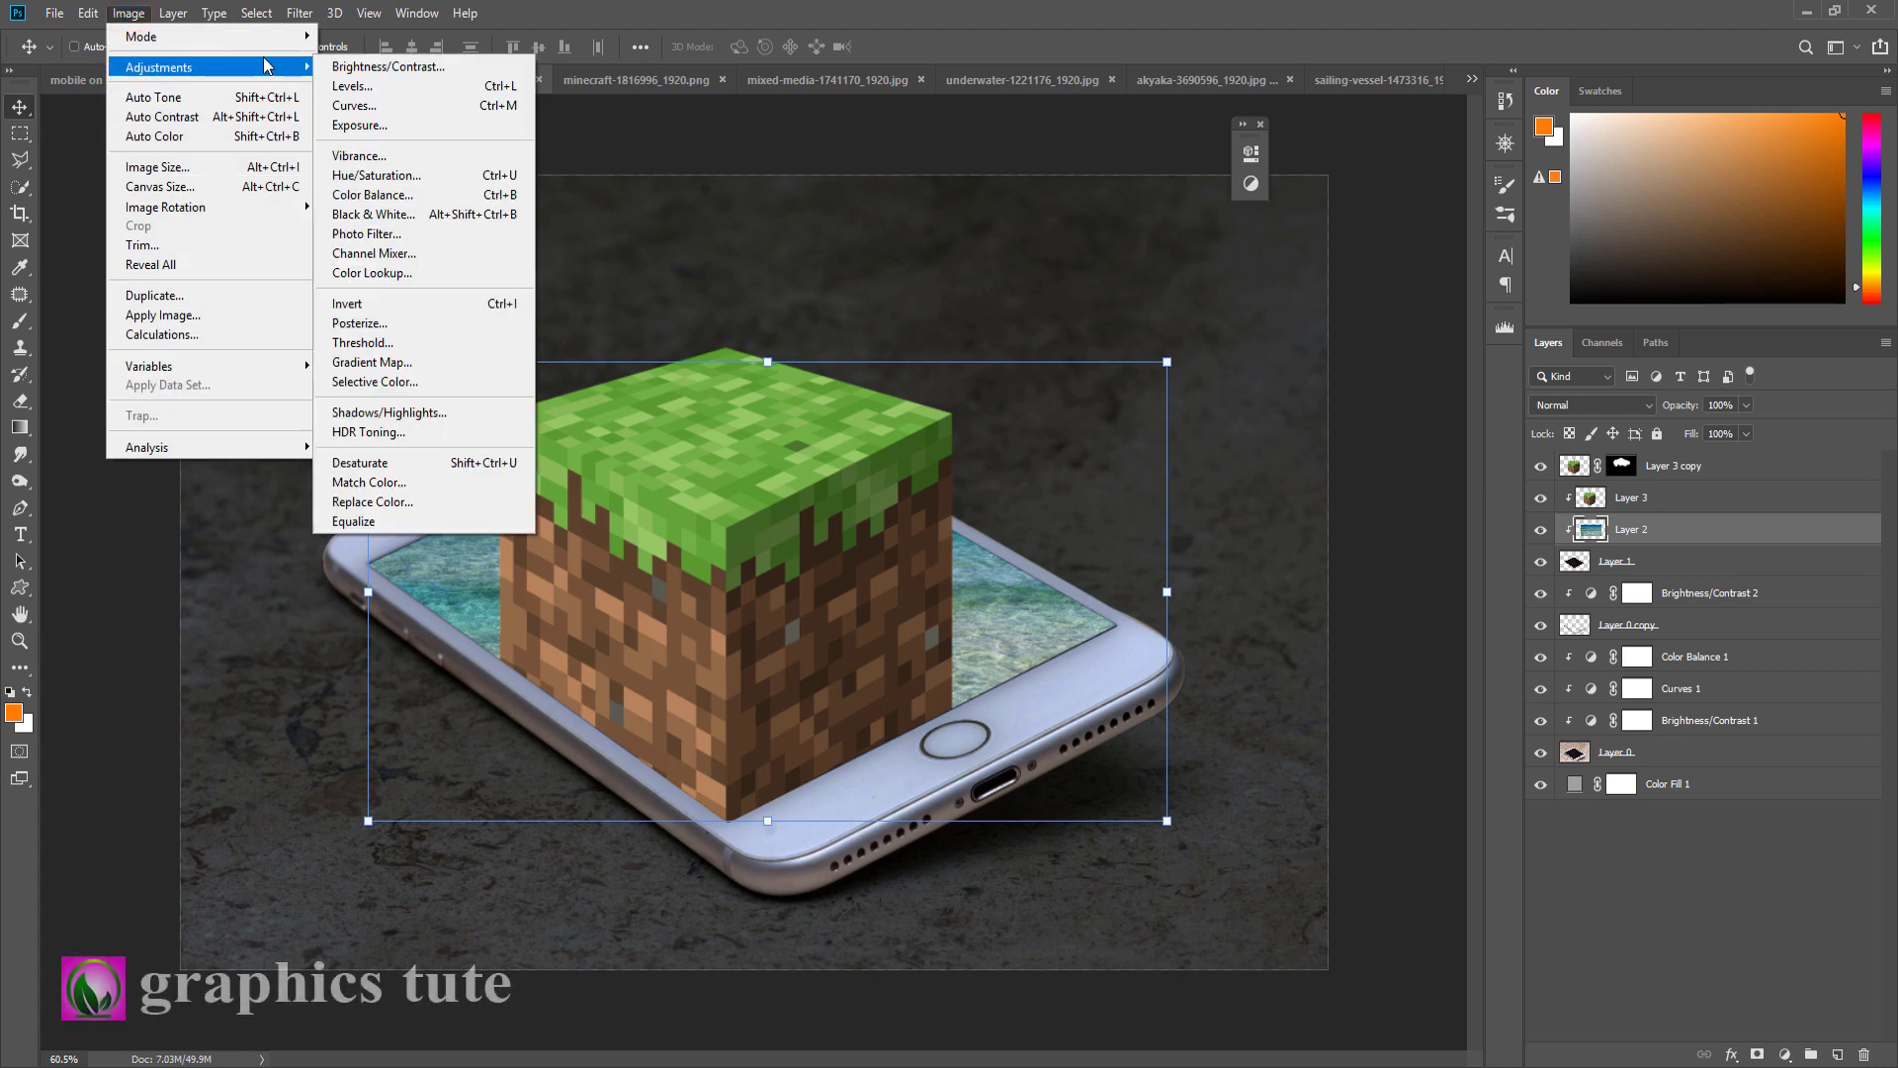
left_click(398, 195)
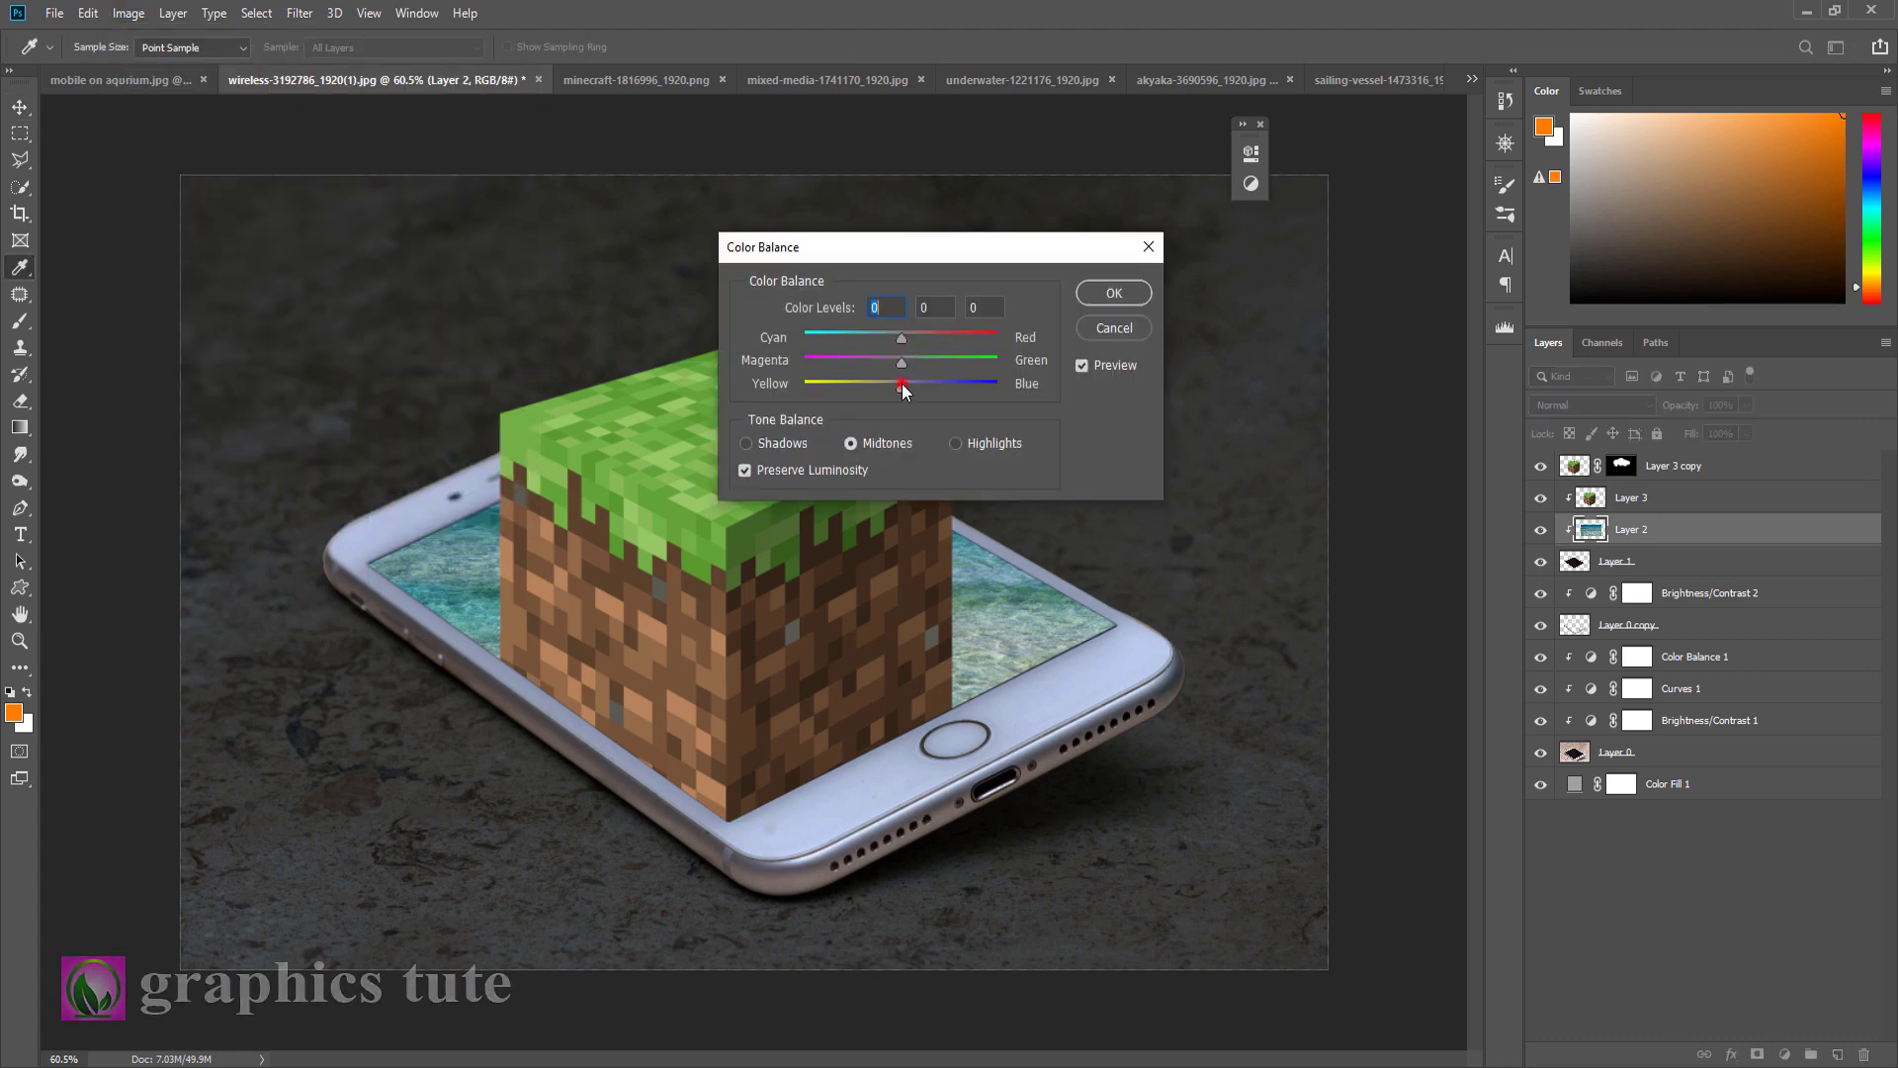
left_click_drag(900, 387, 870, 336)
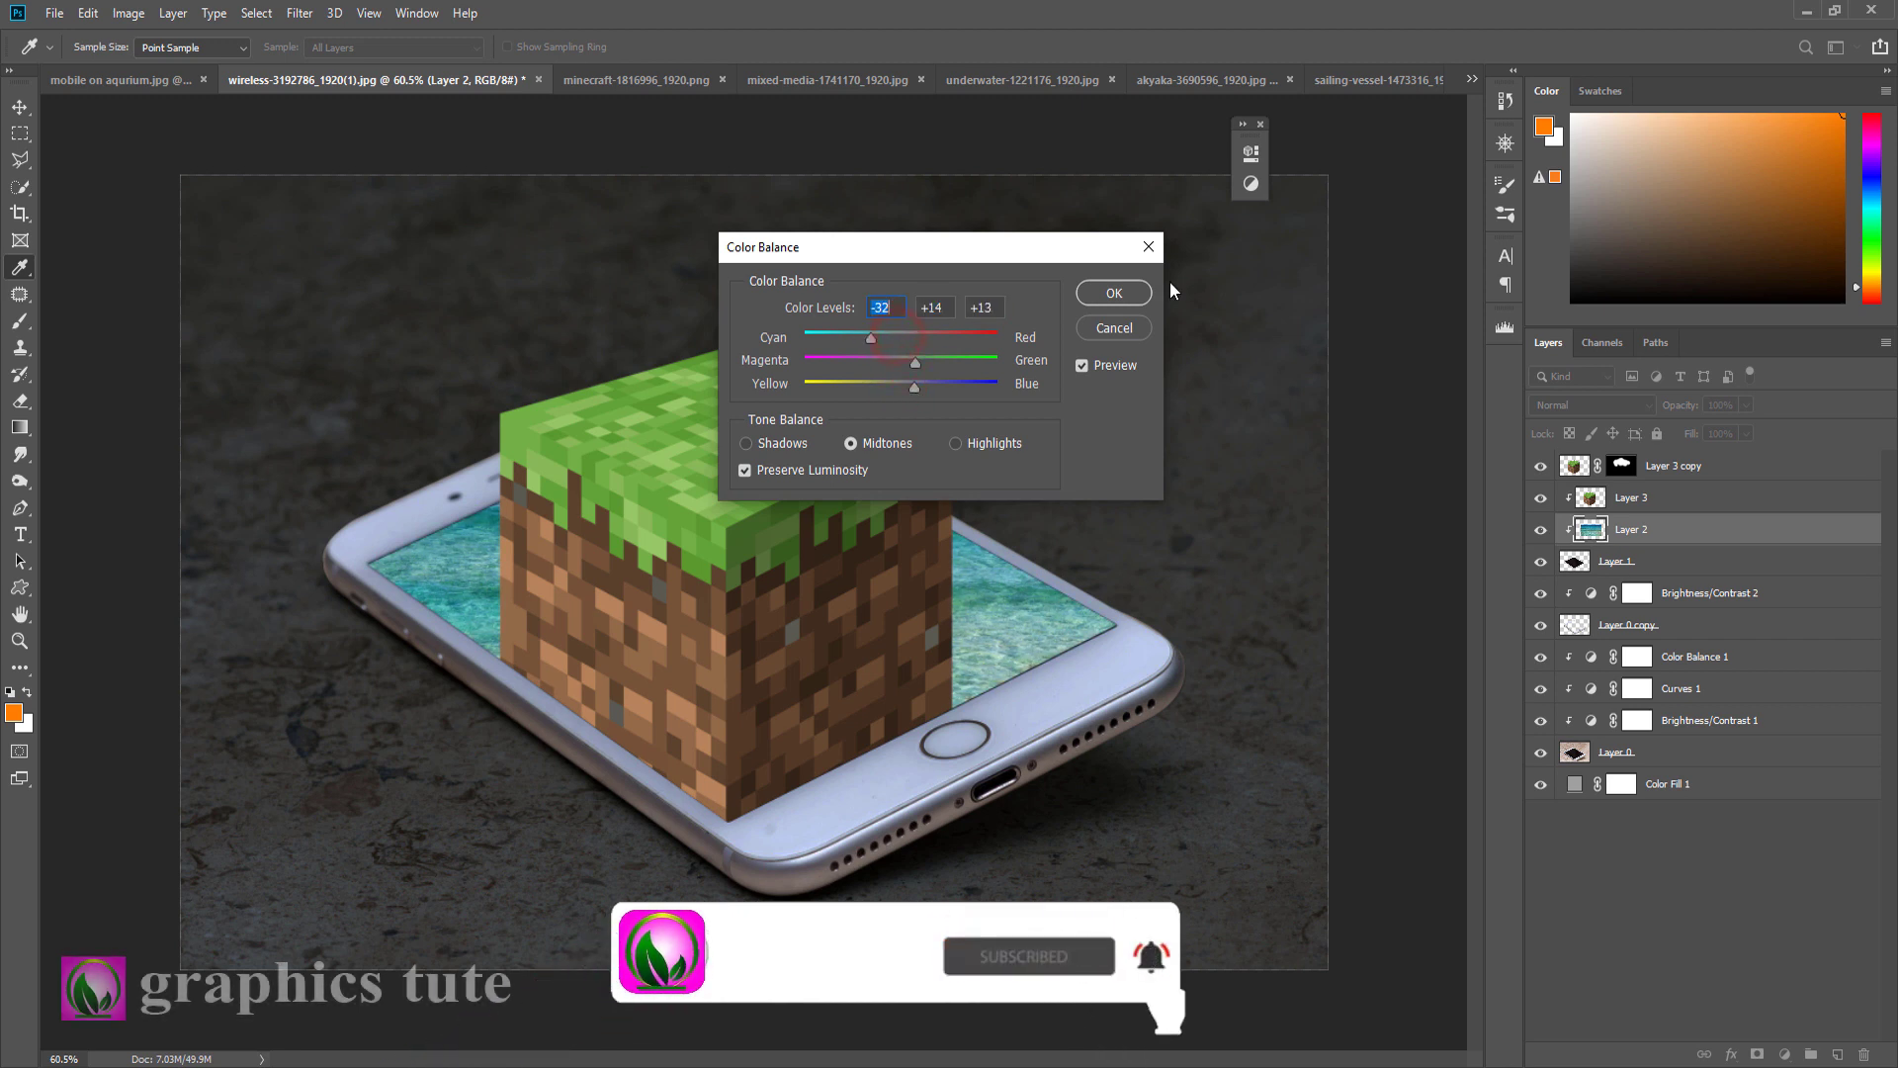
key("v")
left_click(1115, 293)
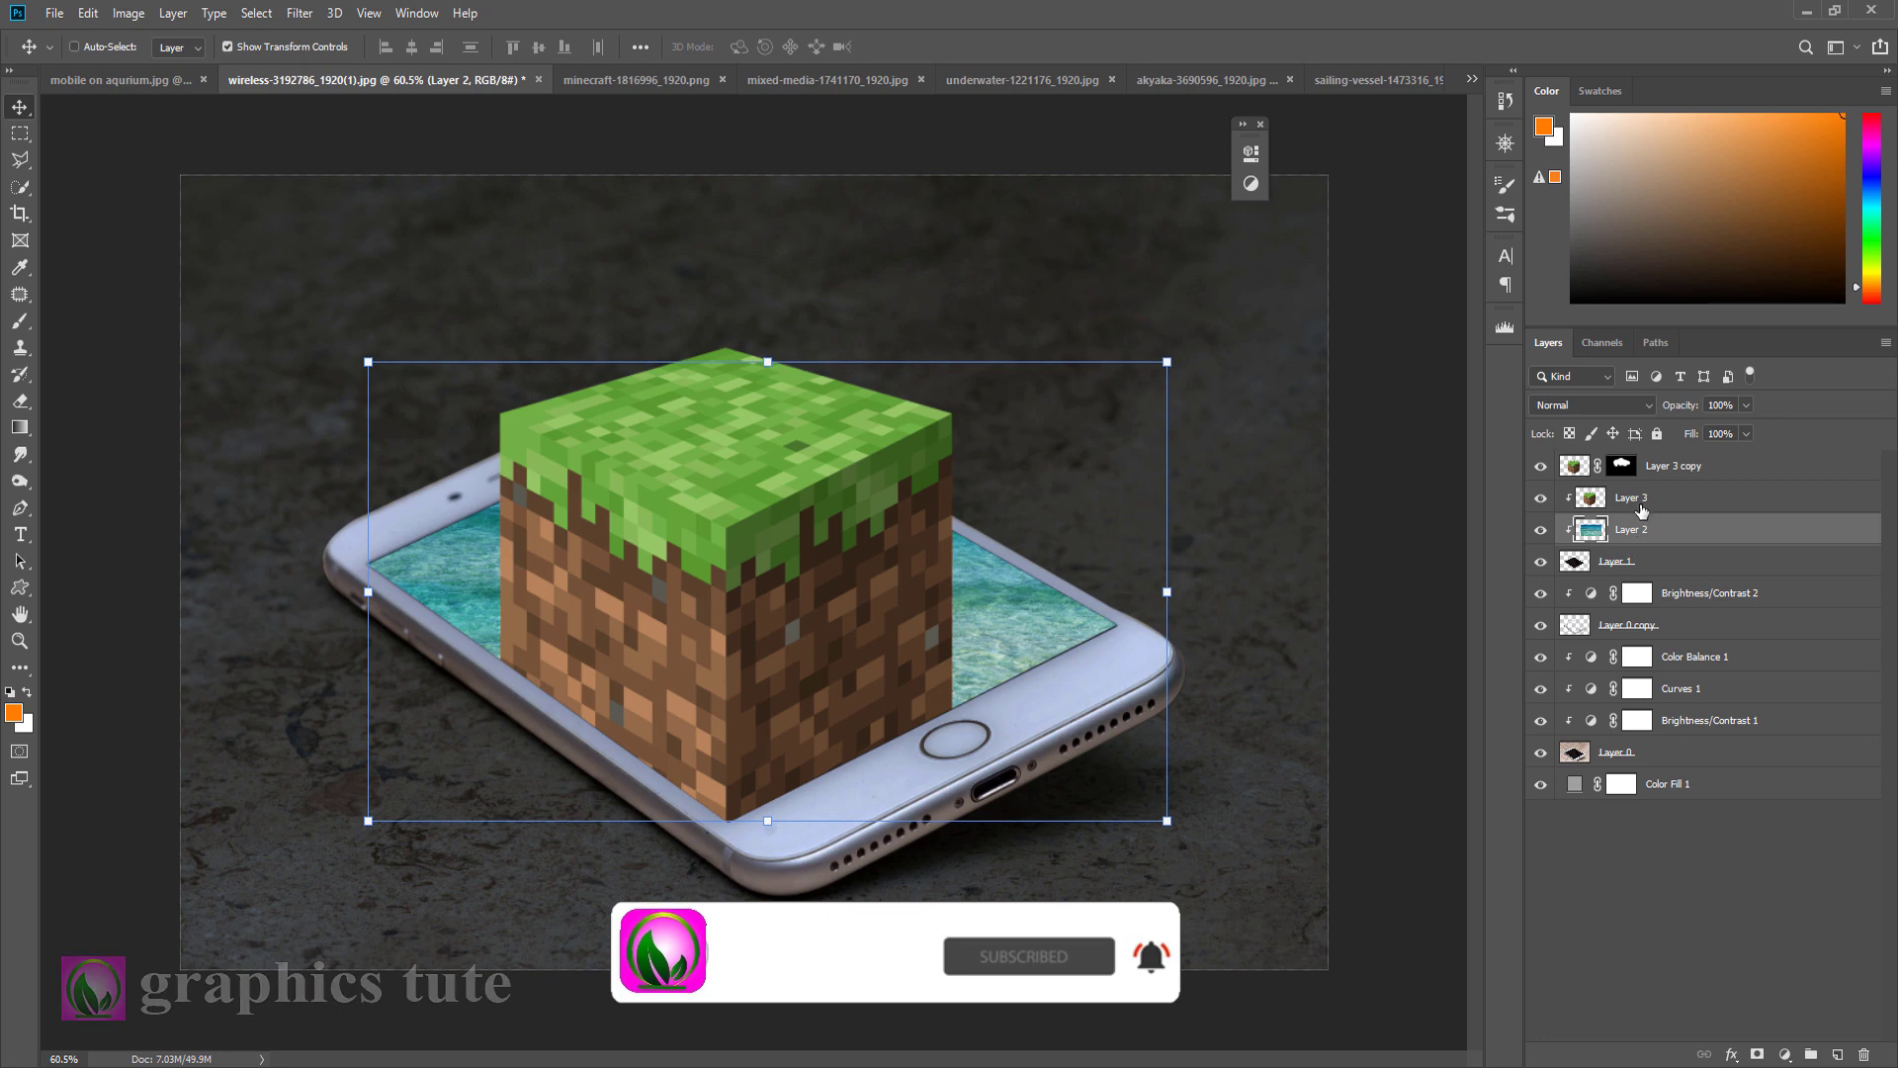
Step: Make Layer 3 copy the active layer and close the minecraft-1816996_1920.png document
left_click(1636, 499)
left_click(1671, 467)
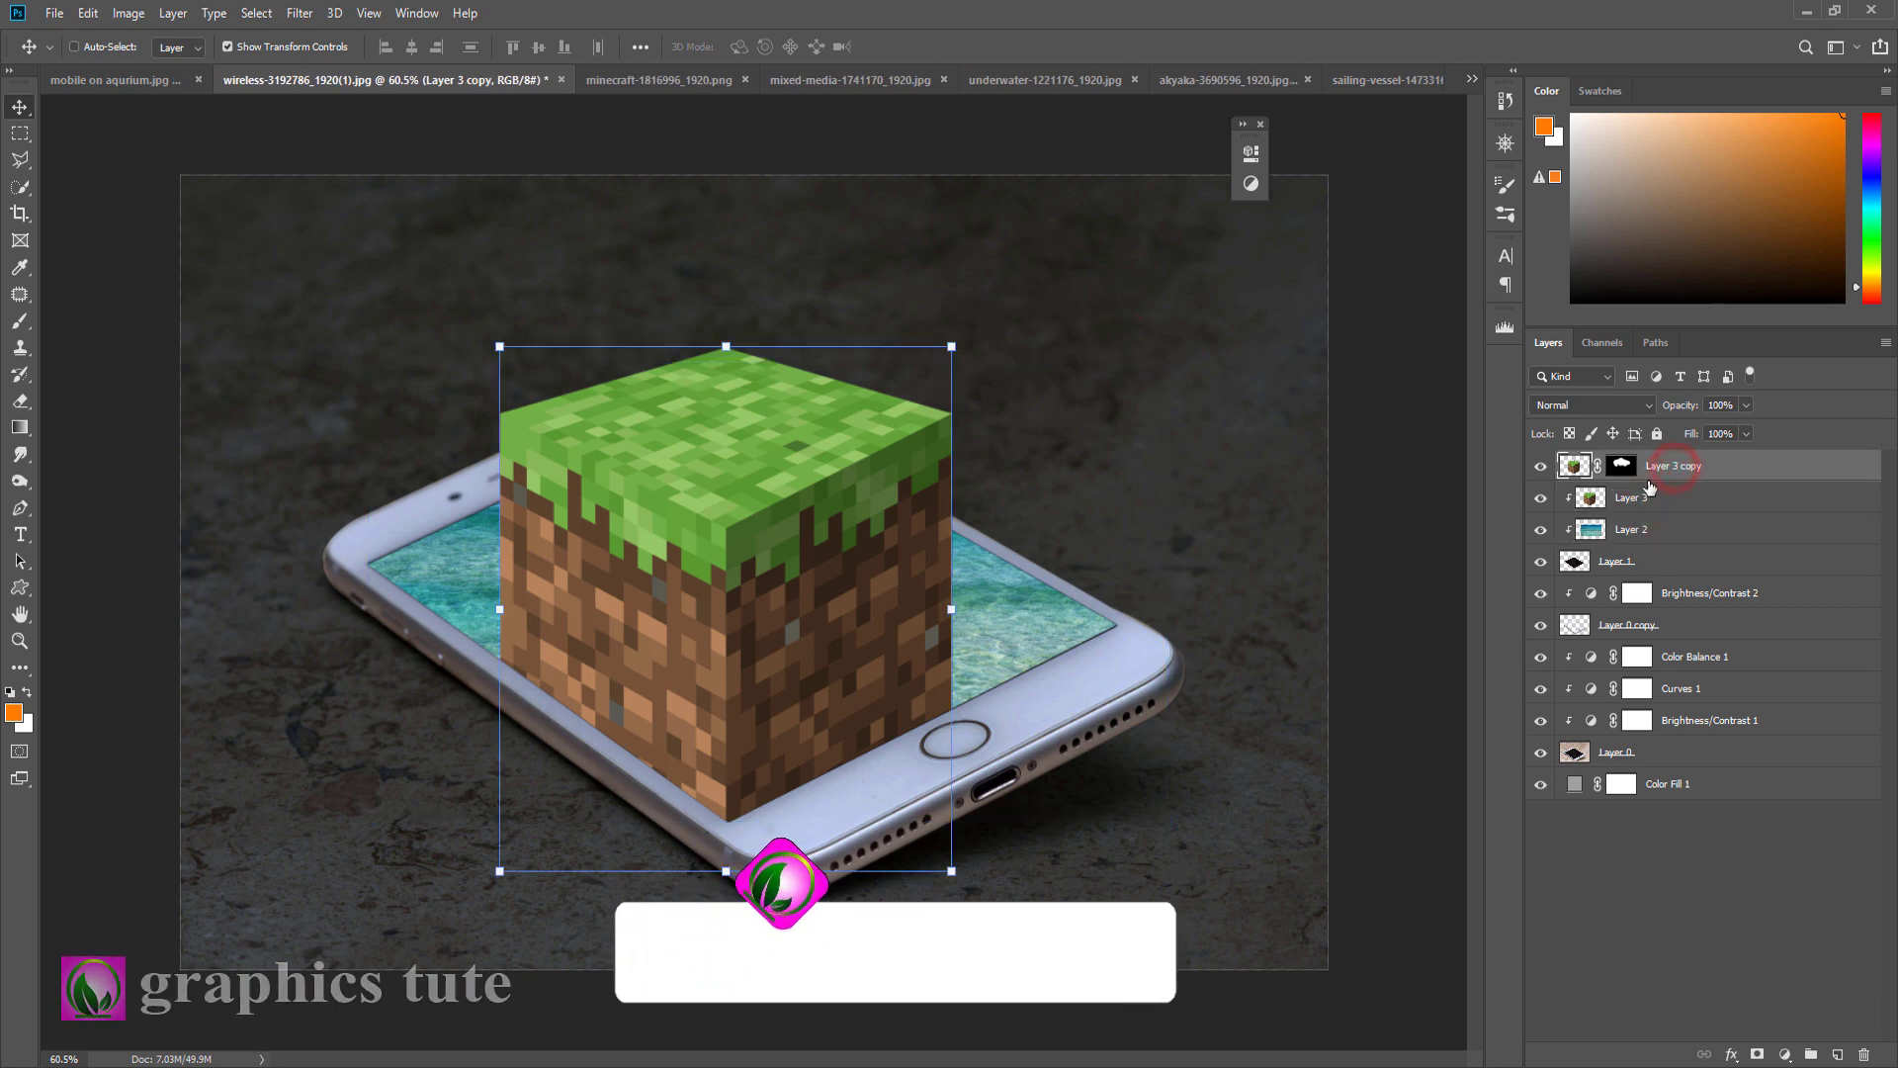
left_click(644, 75)
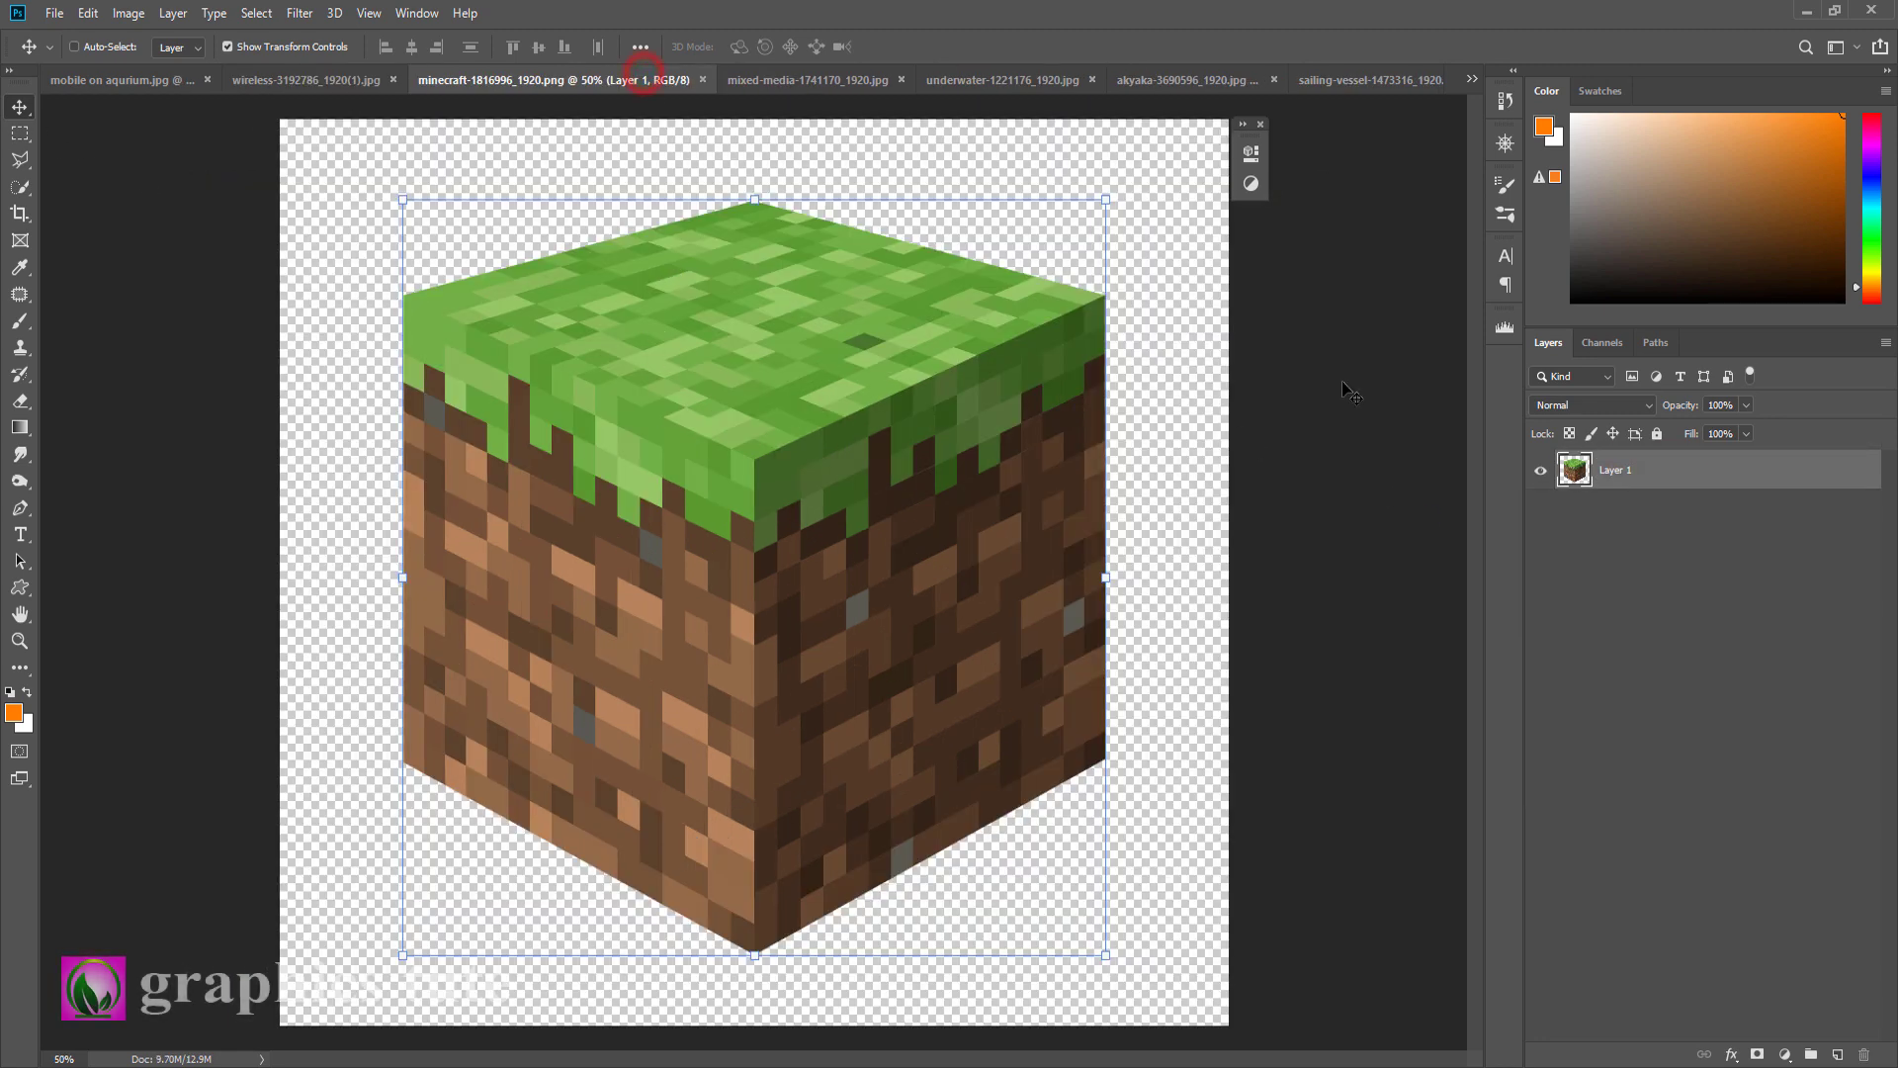
left_click(702, 78)
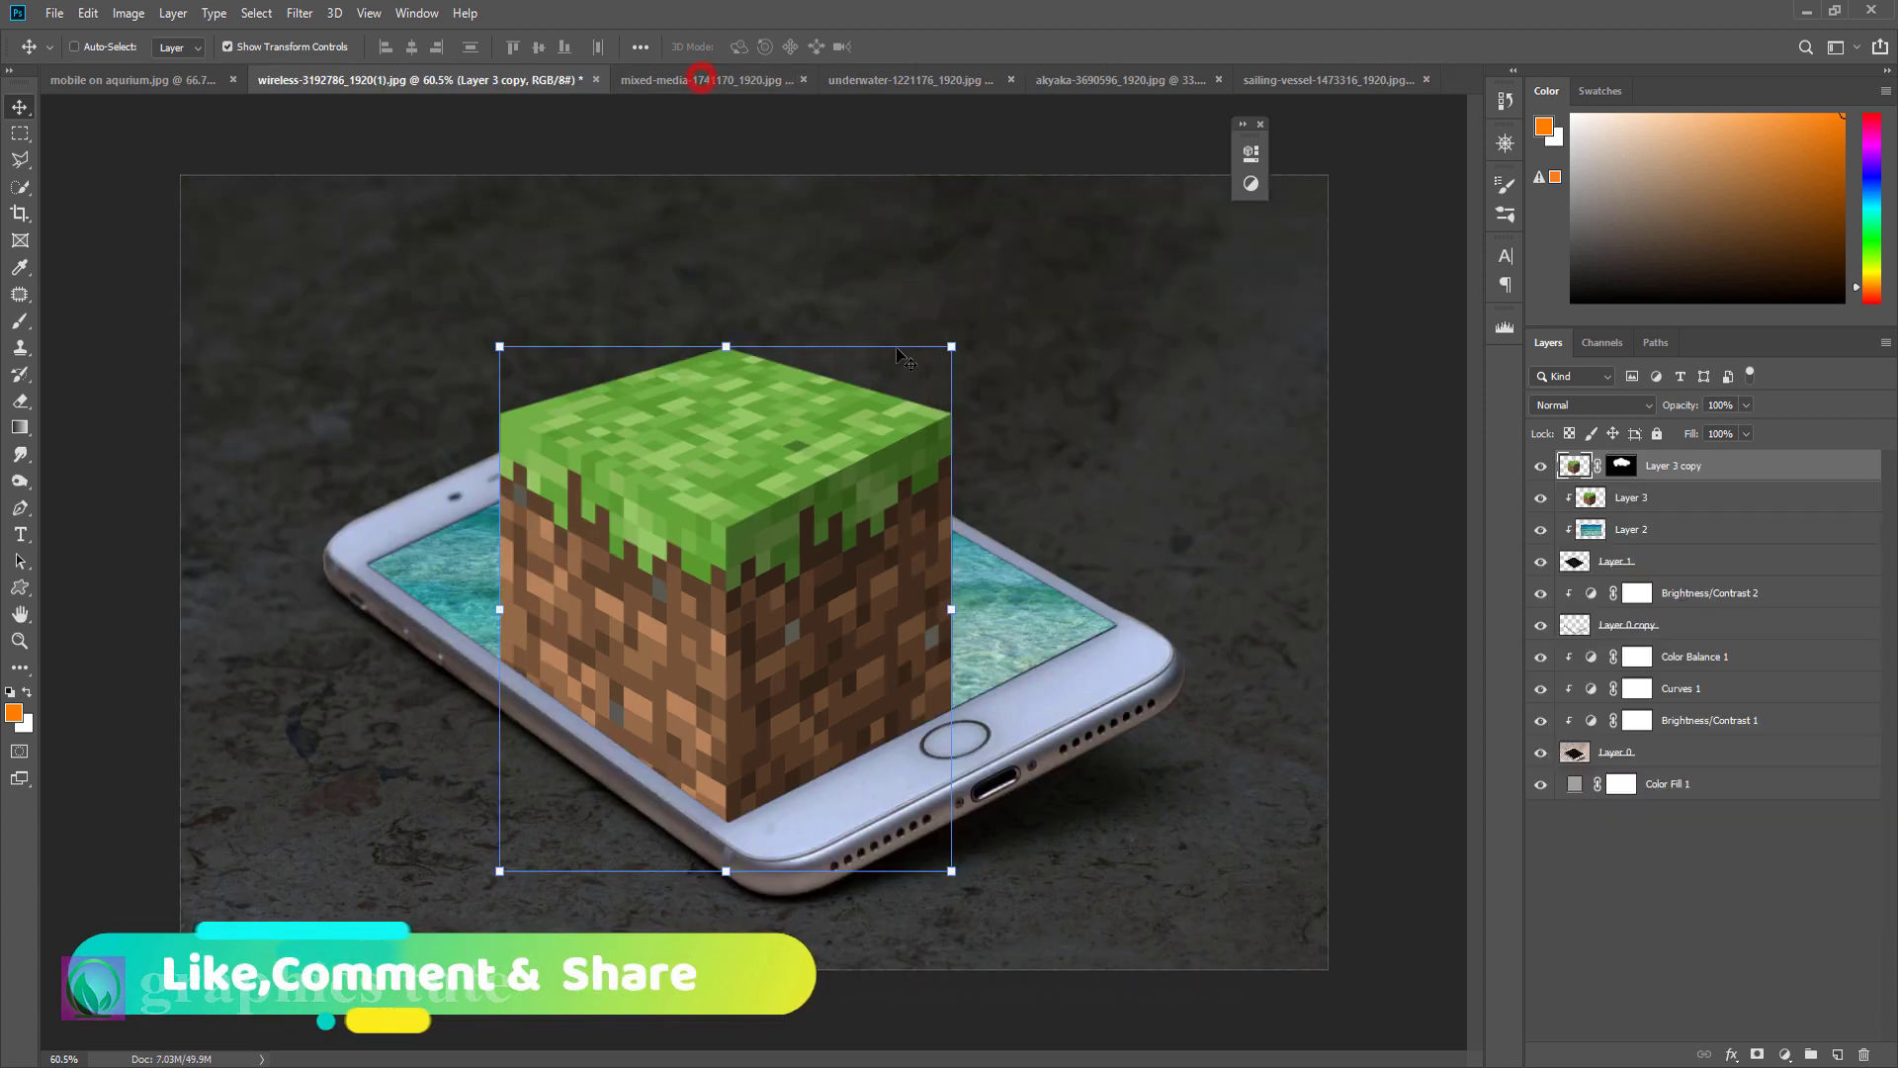
Step: Select a full-width rectangle of the mixed-media image from the foamy waterline to the upper sand, and bring it into the wireless-3192786_1920(1).jpg document
left_click(655, 79)
left_click(1856, 470)
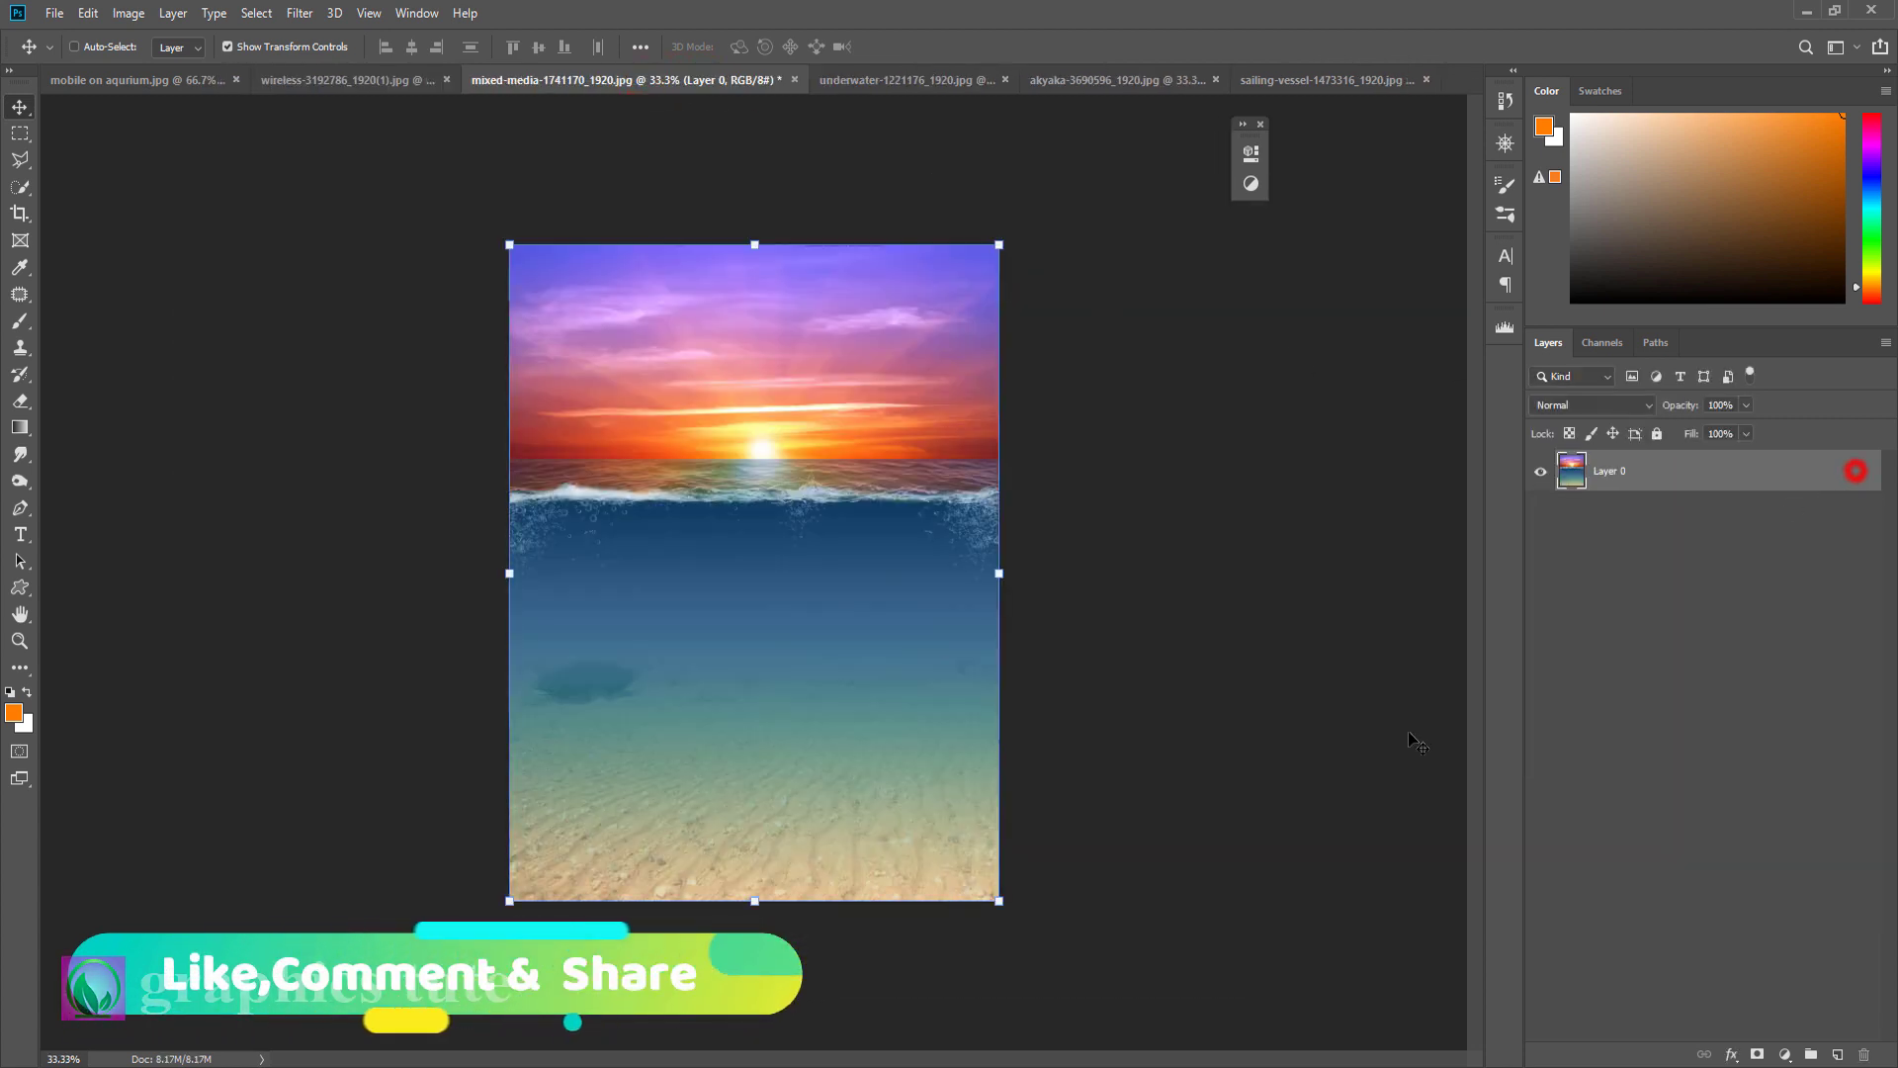
key("z")
left_click_drag(702, 557, 737, 560)
key("m")
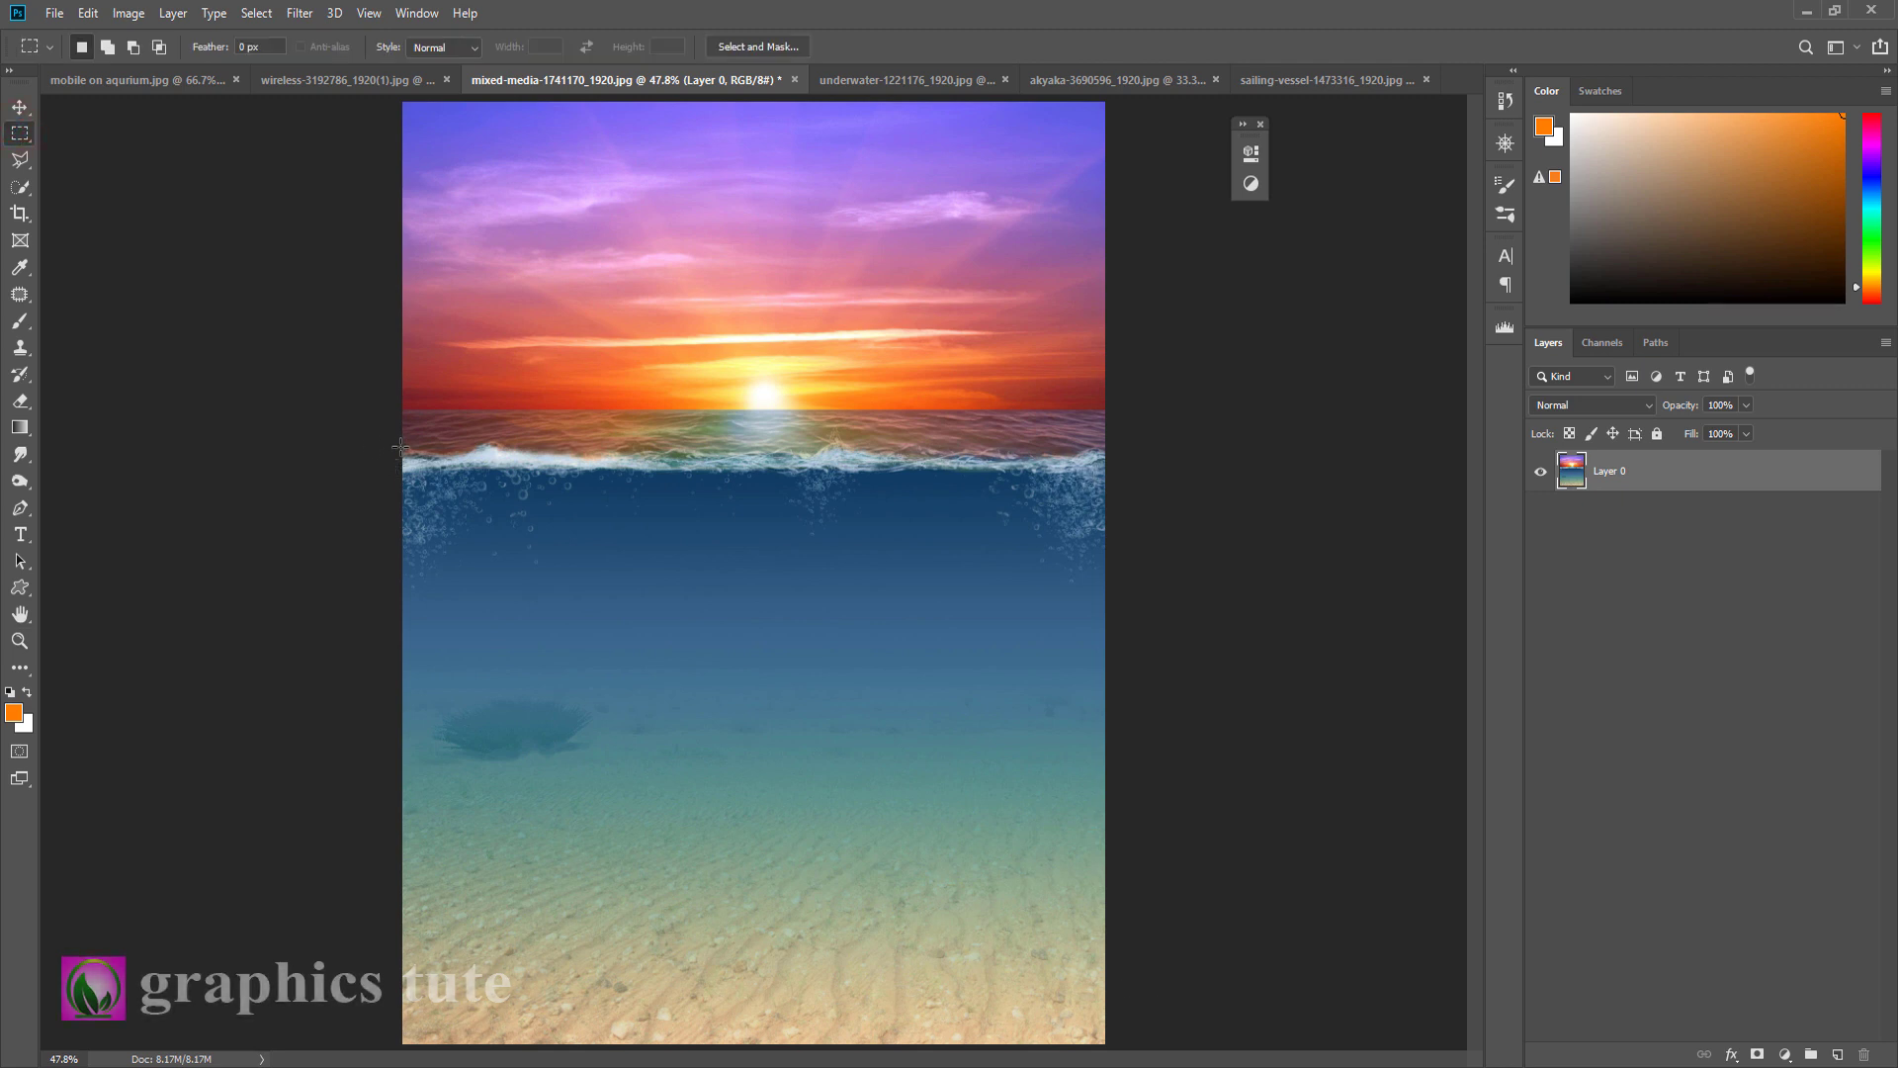
left_click_drag(399, 447, 1142, 859)
left_click_drag(968, 720, 969, 729)
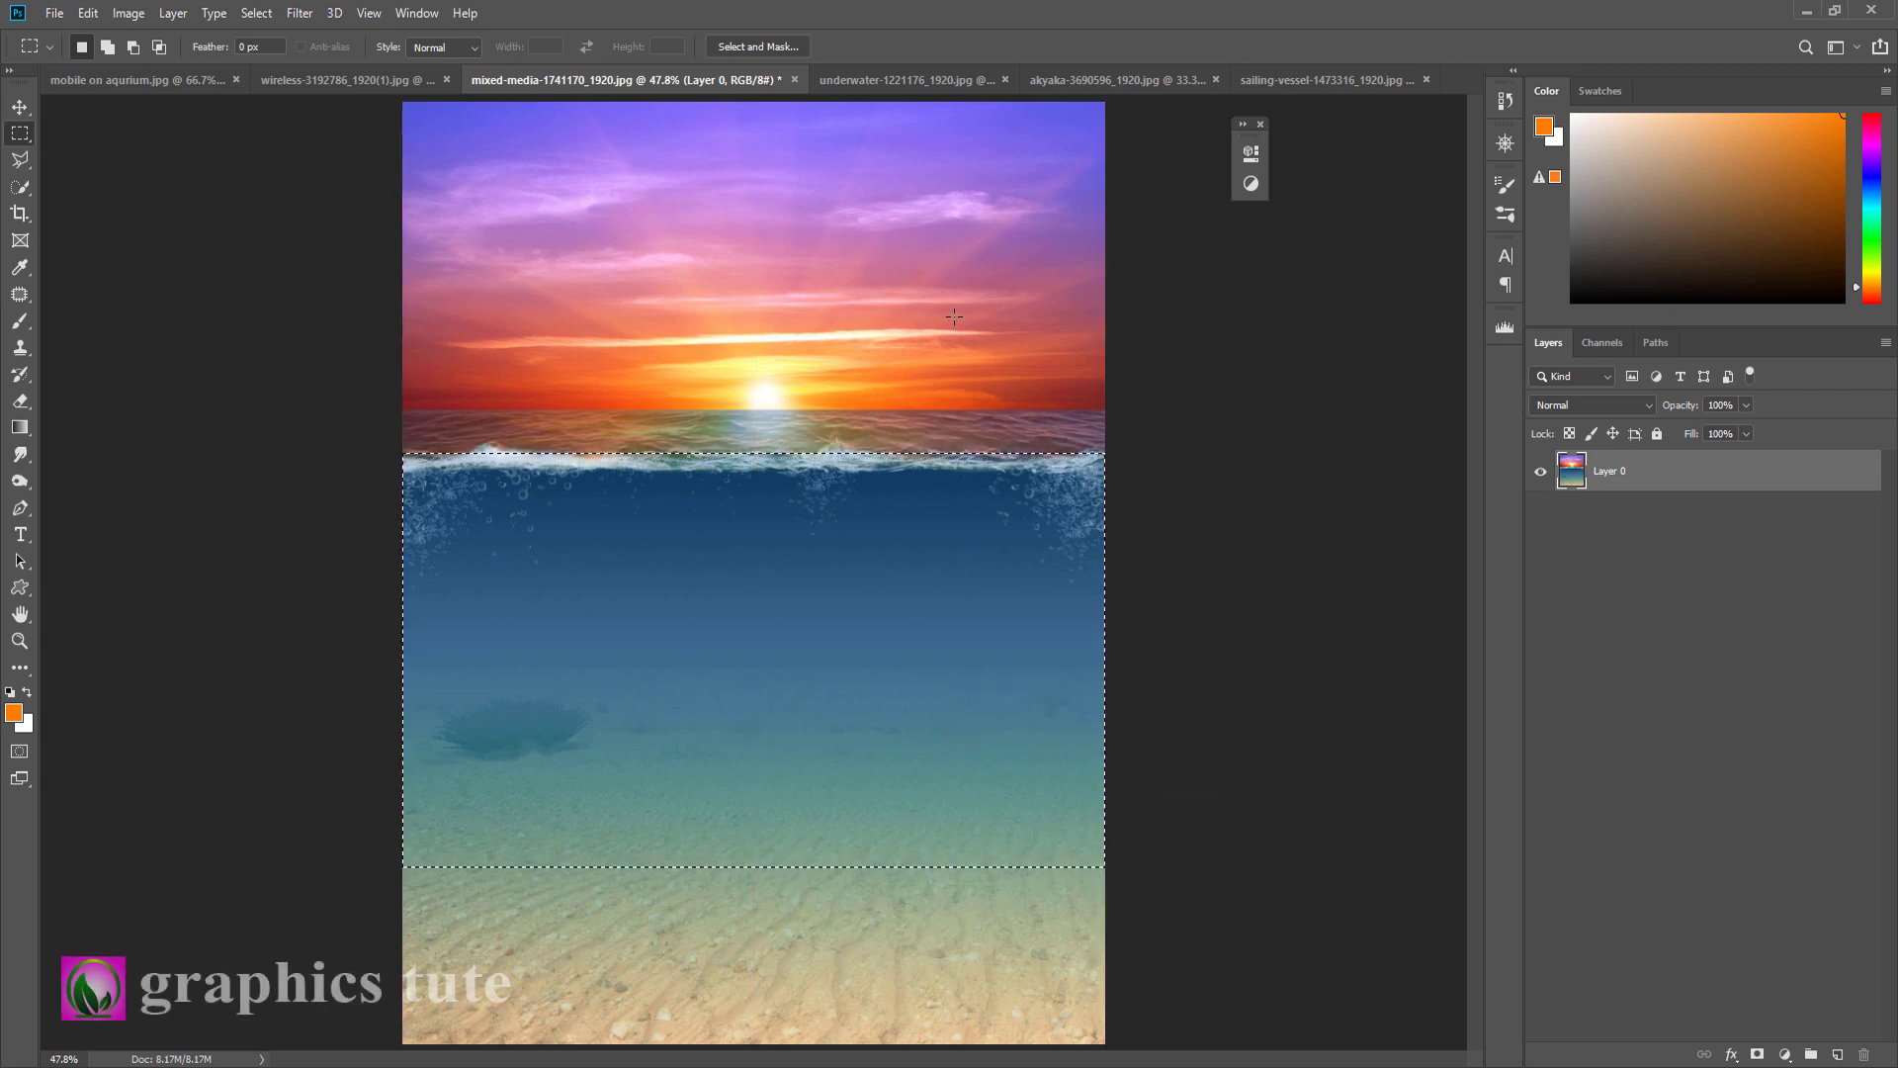
key("v")
left_click_drag(520, 539, 818, 704)
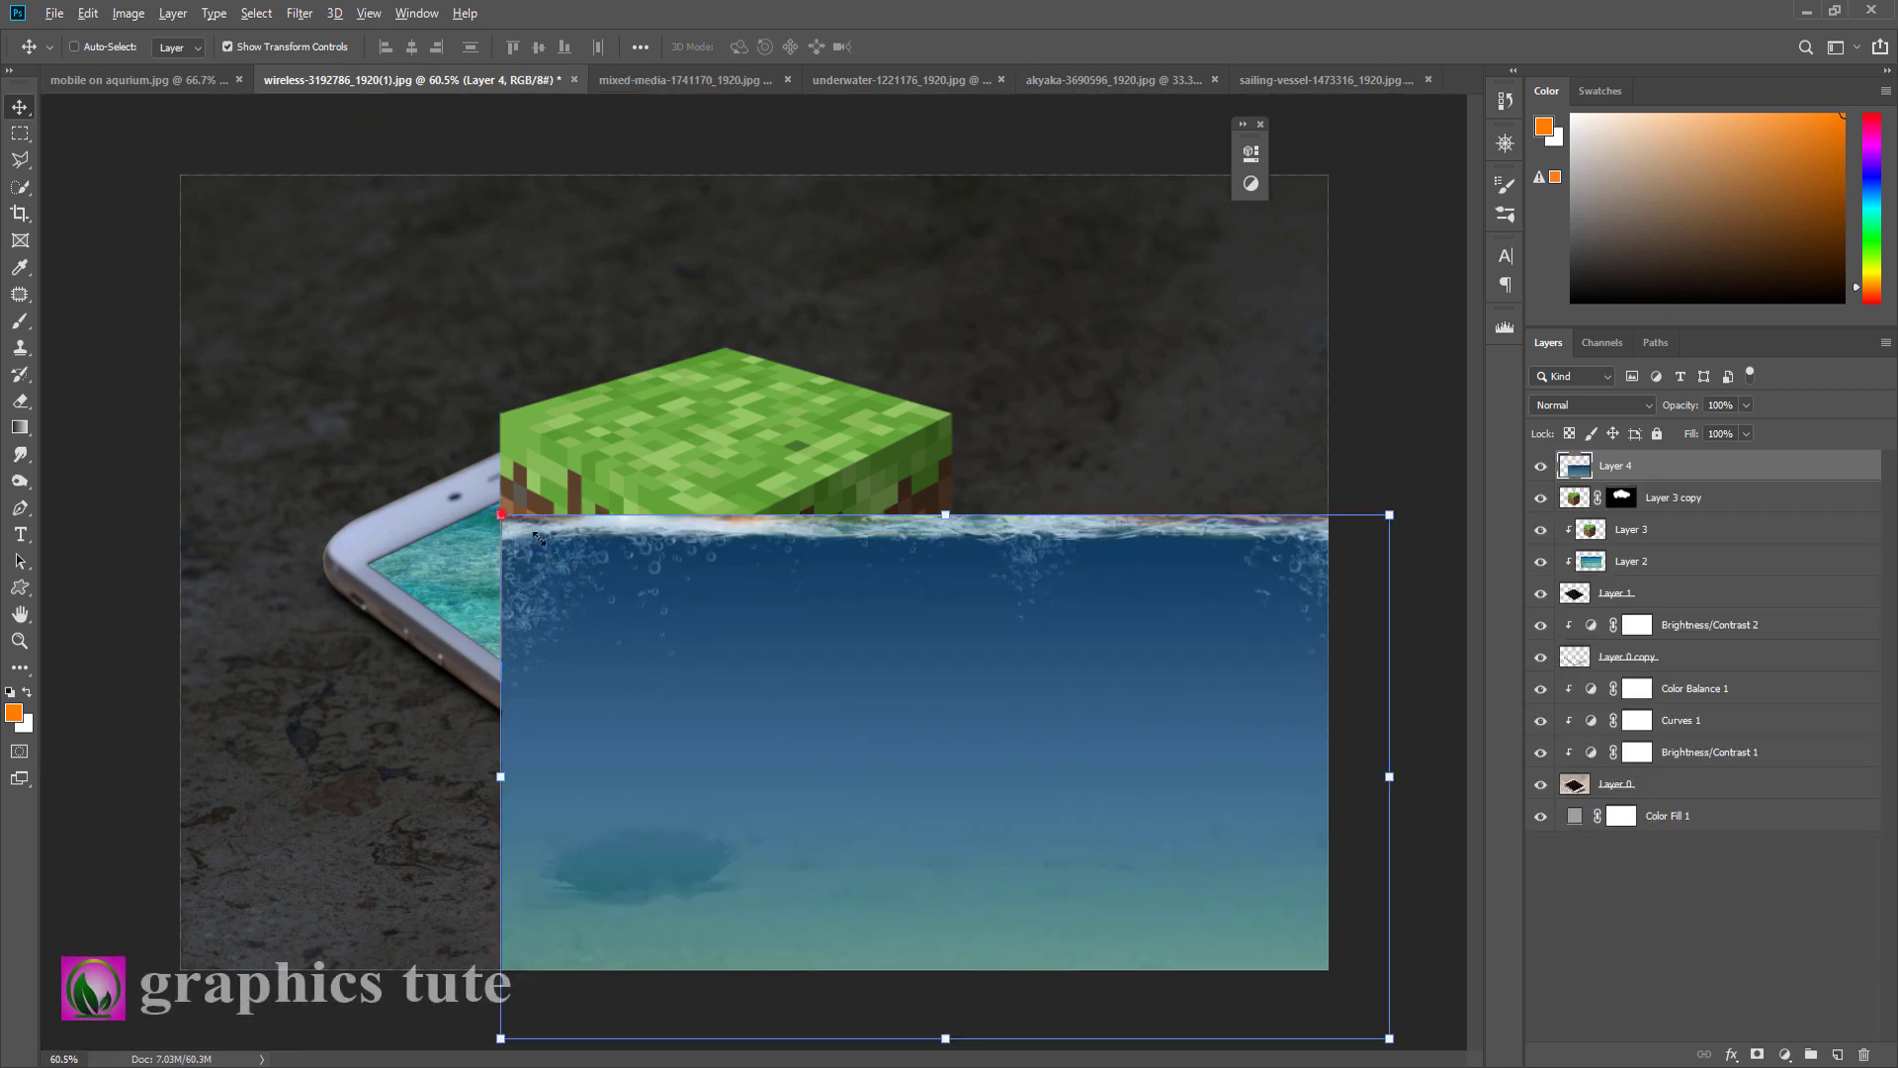
Step: Scale the underwater layer to about 51.5% and place it over the left part of the cube
mouse_move(534, 537)
left_mouse_down()
mouse_move(794, 690)
mouse_move(501, 533)
left_mouse_up()
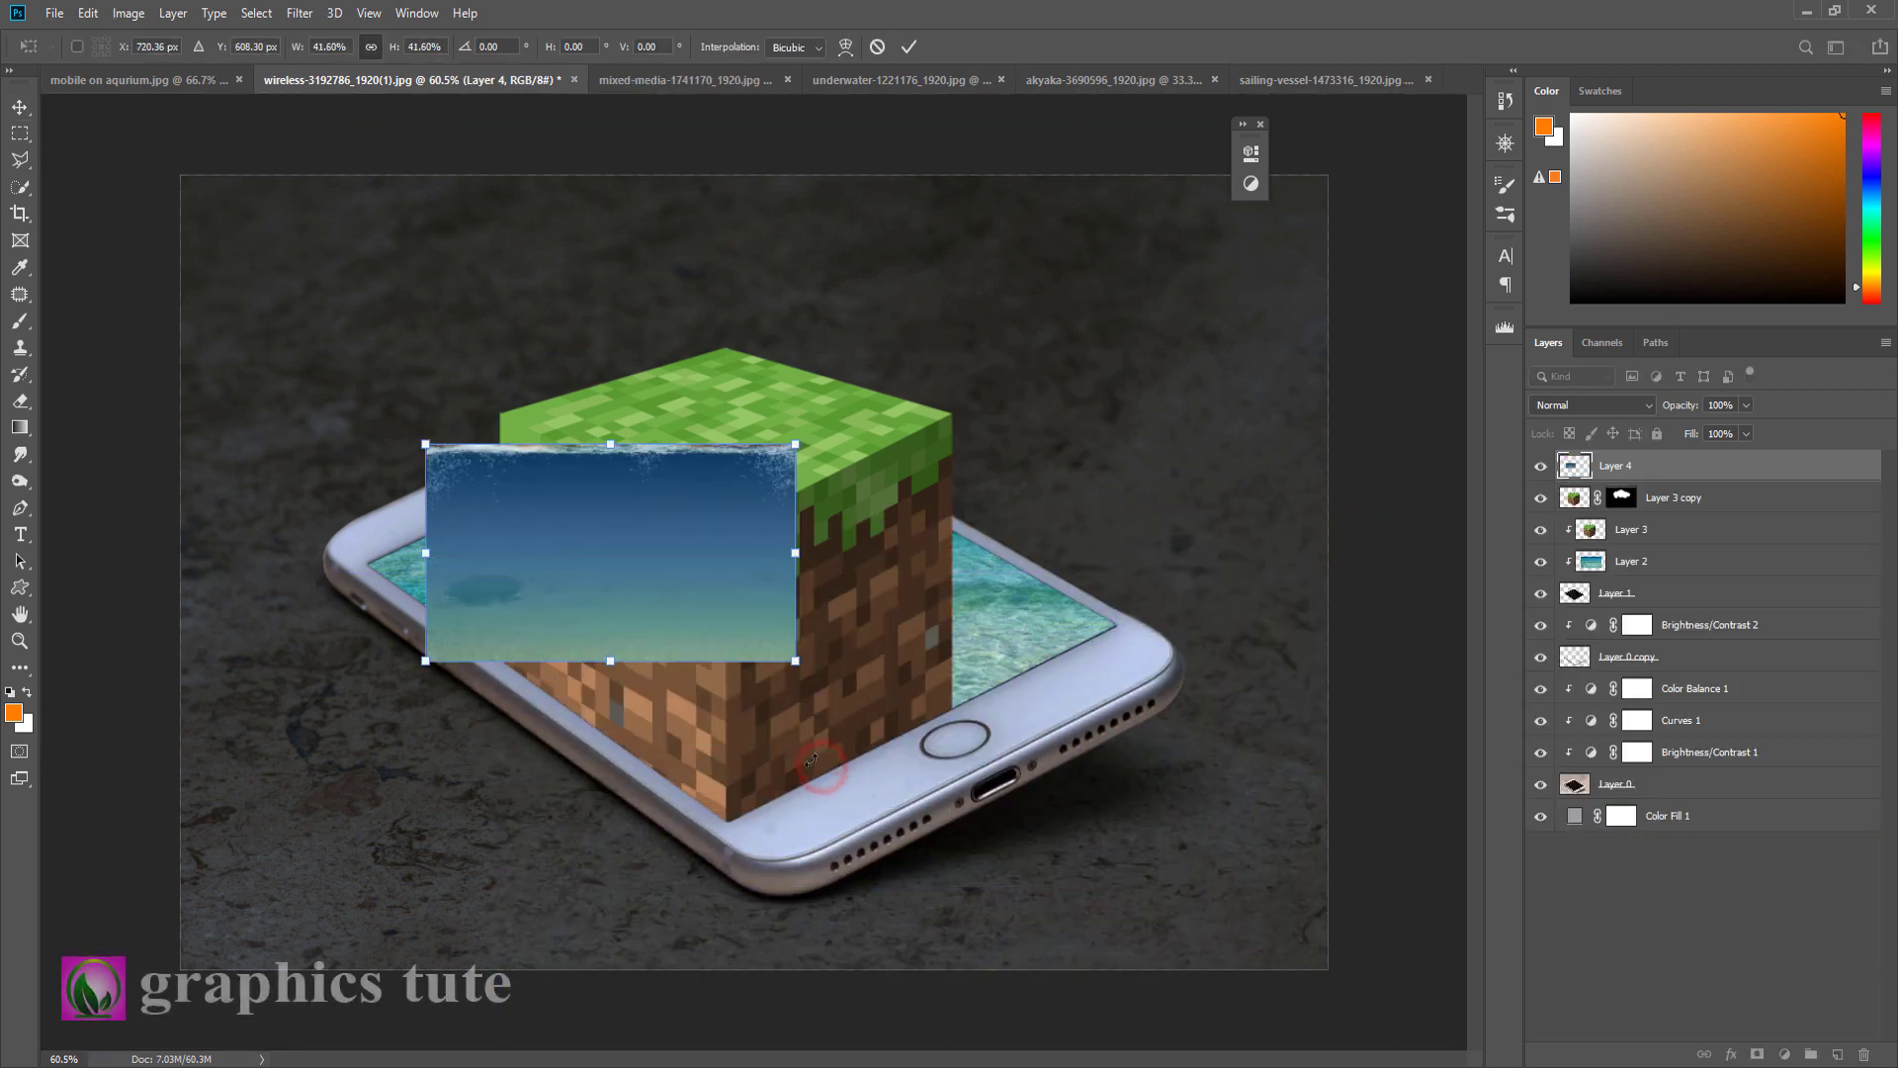
left_click_drag(797, 661, 803, 683)
left_click_drag(803, 564, 816, 653)
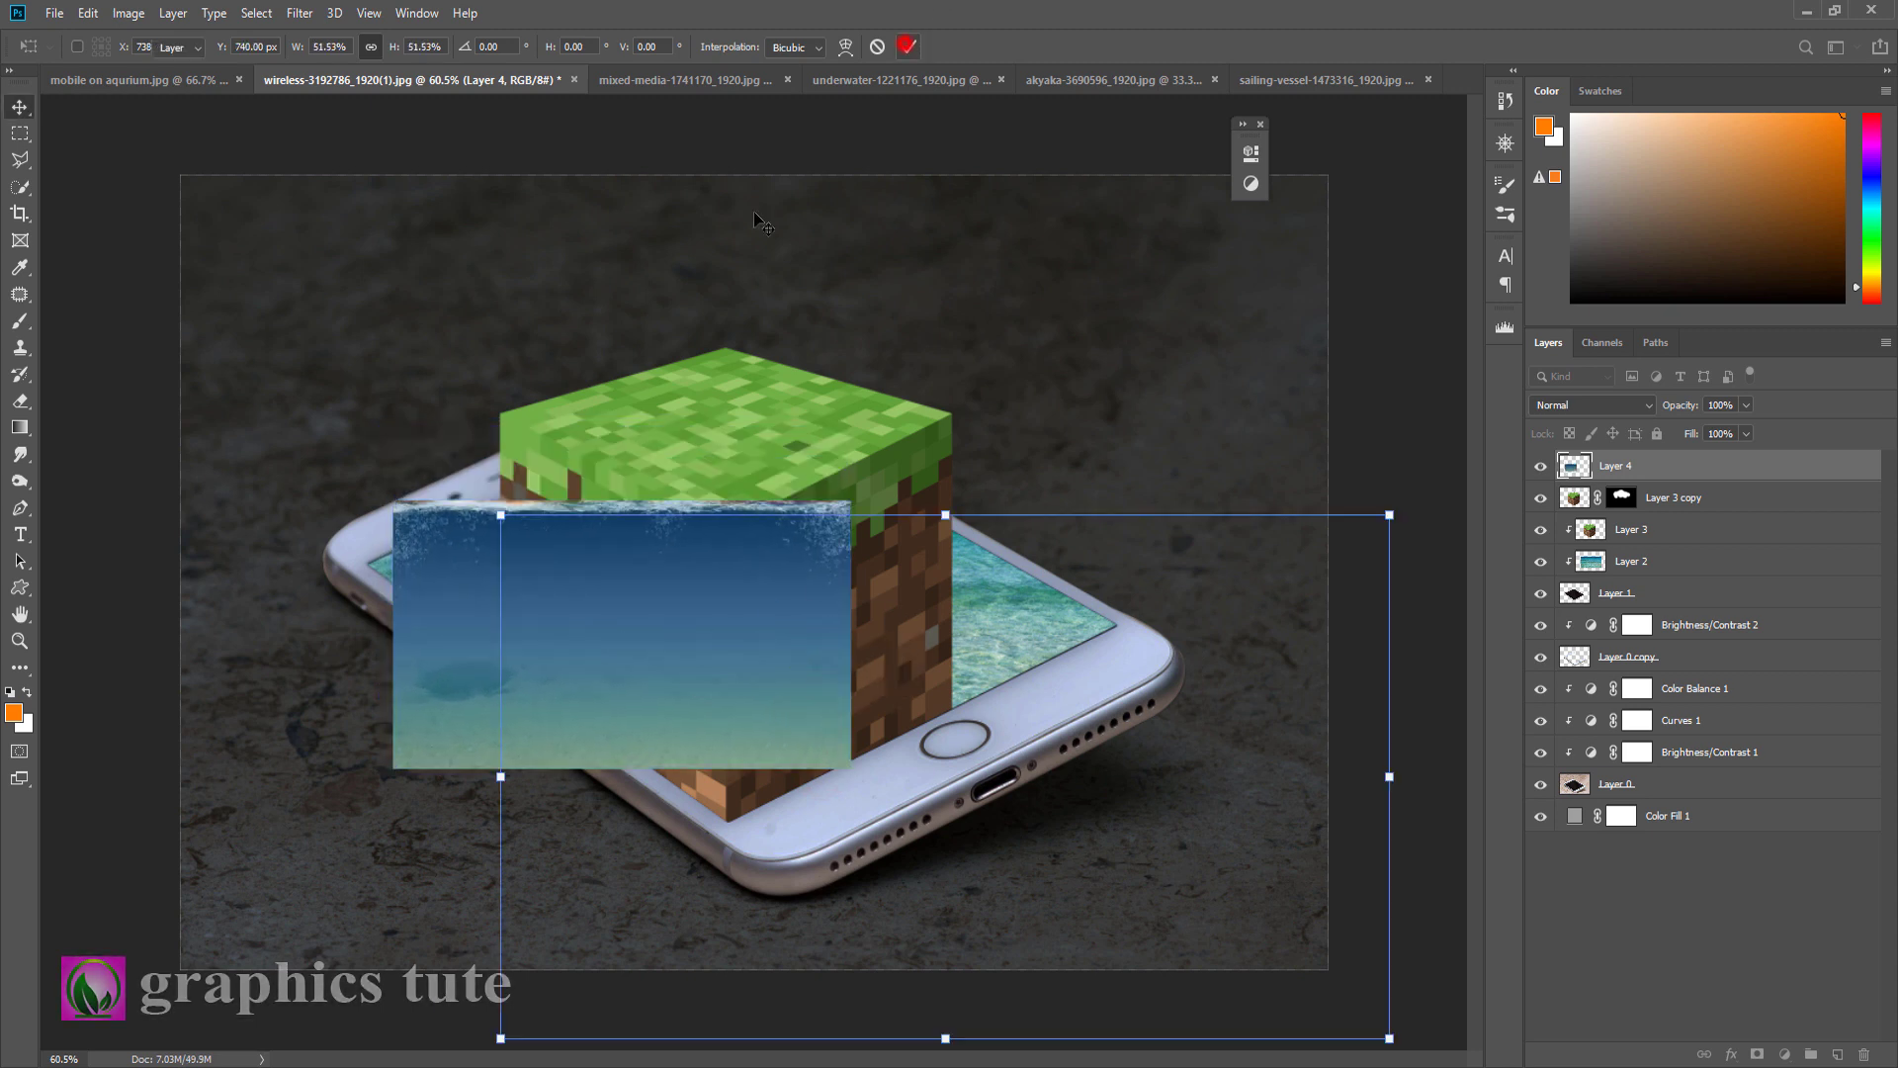
left_click(910, 47)
Step: Distort the underwater layer so its two left corners line up with the outer edge of the cube's left face
key("z")
left_click_drag(588, 524, 608, 544)
left_click(19, 105)
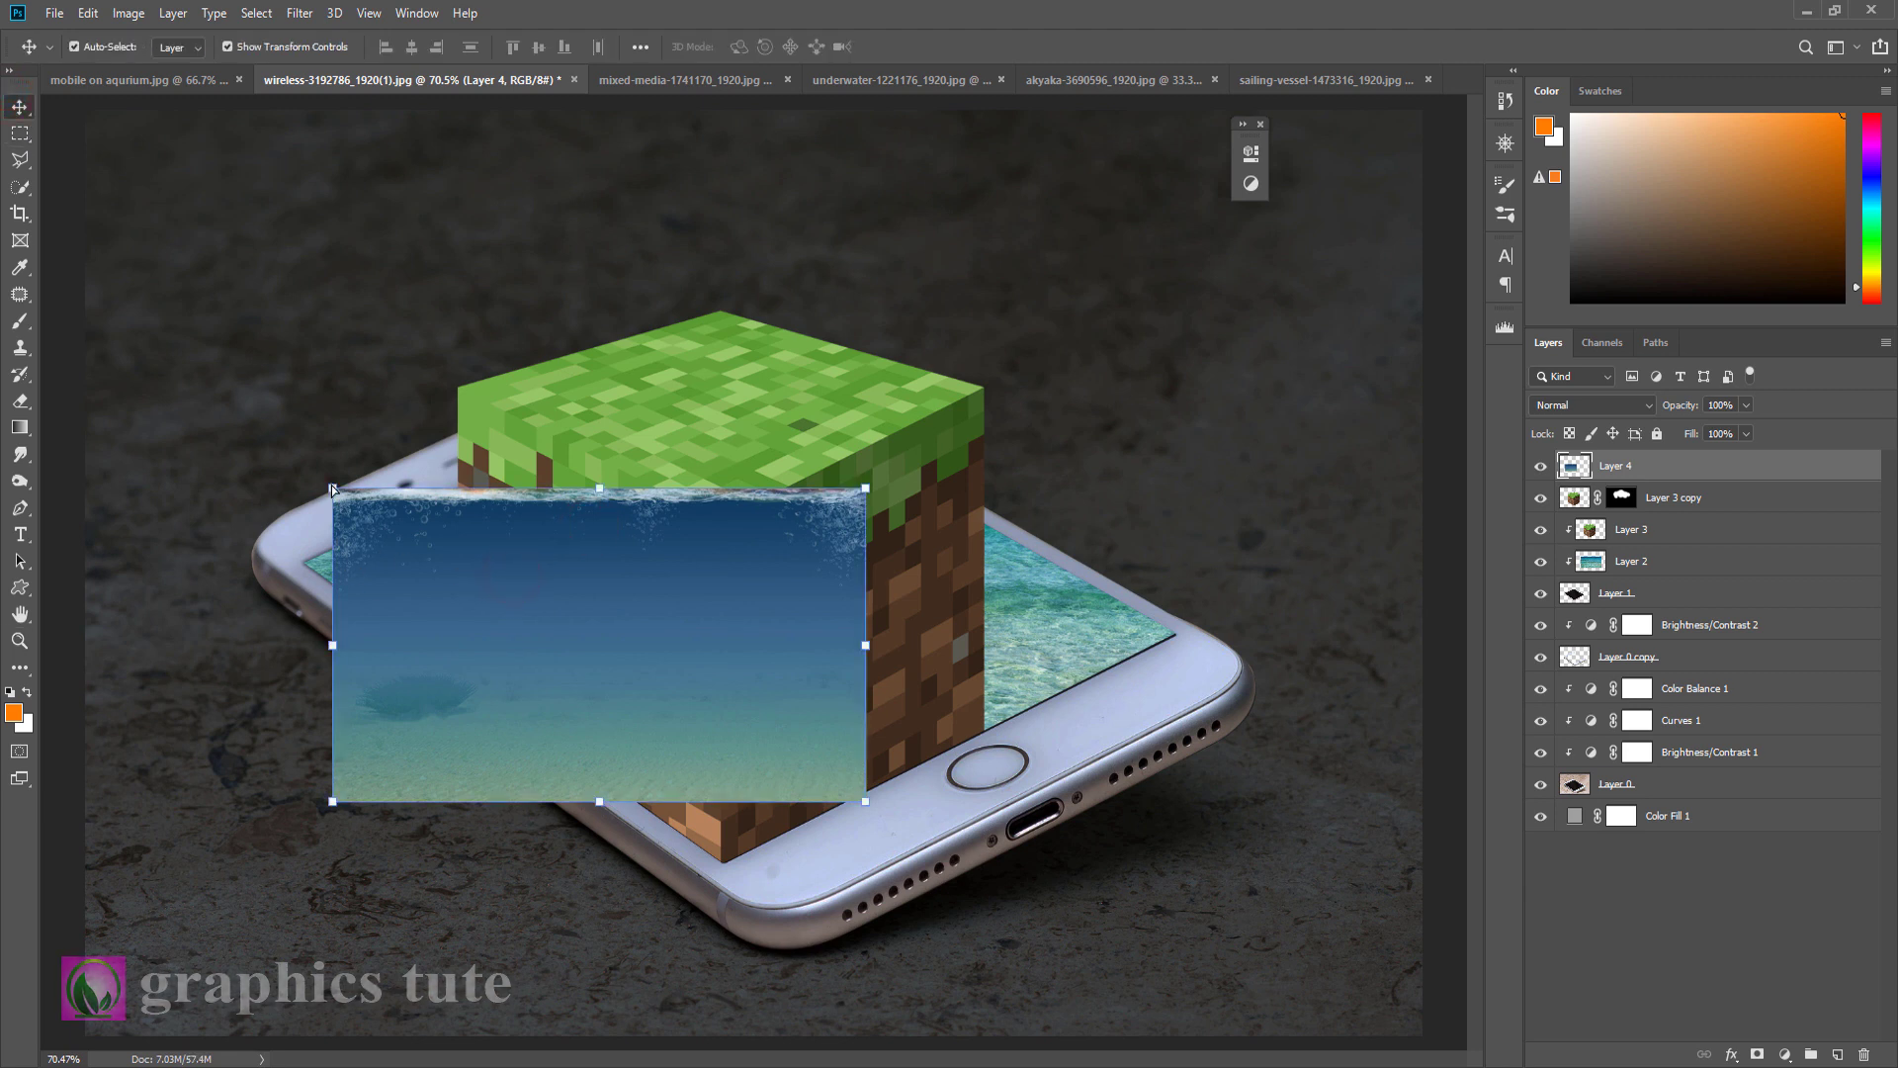
left_click_drag(332, 488, 426, 488)
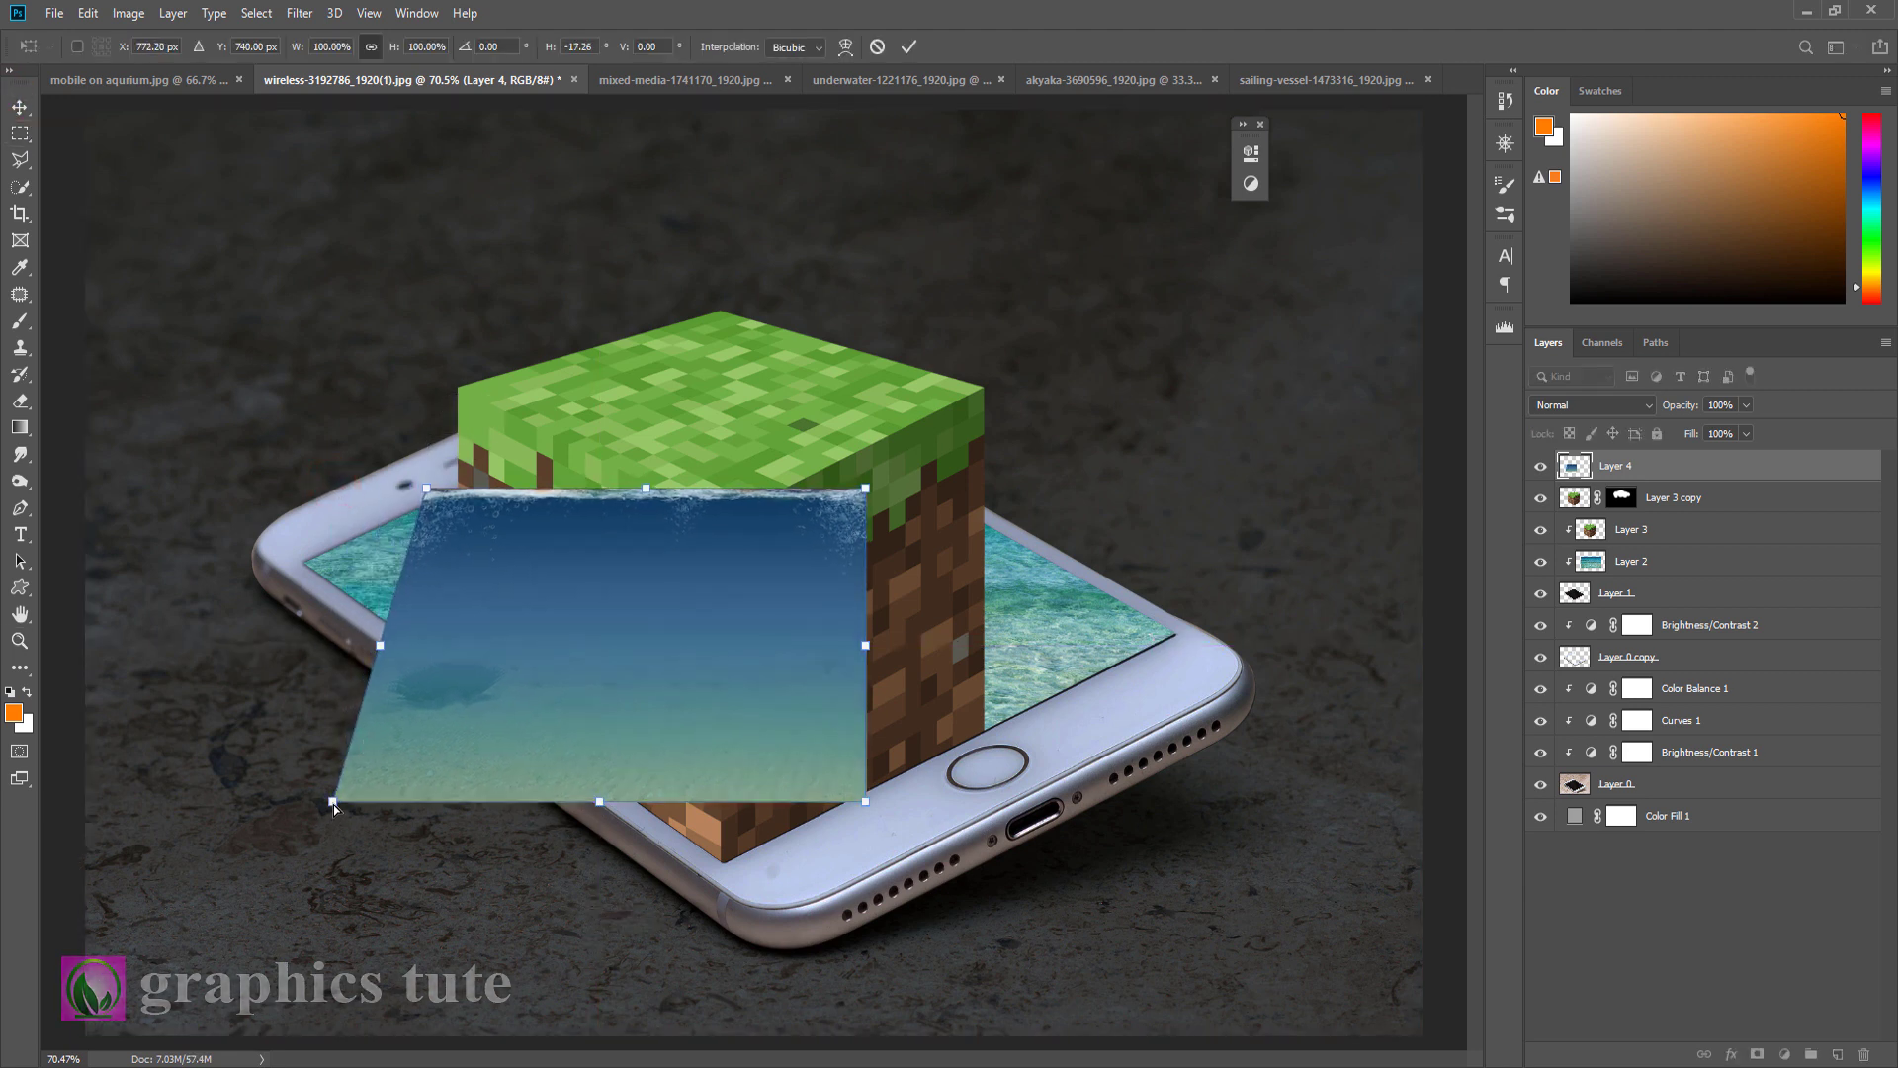
left_click_drag(333, 800, 380, 640)
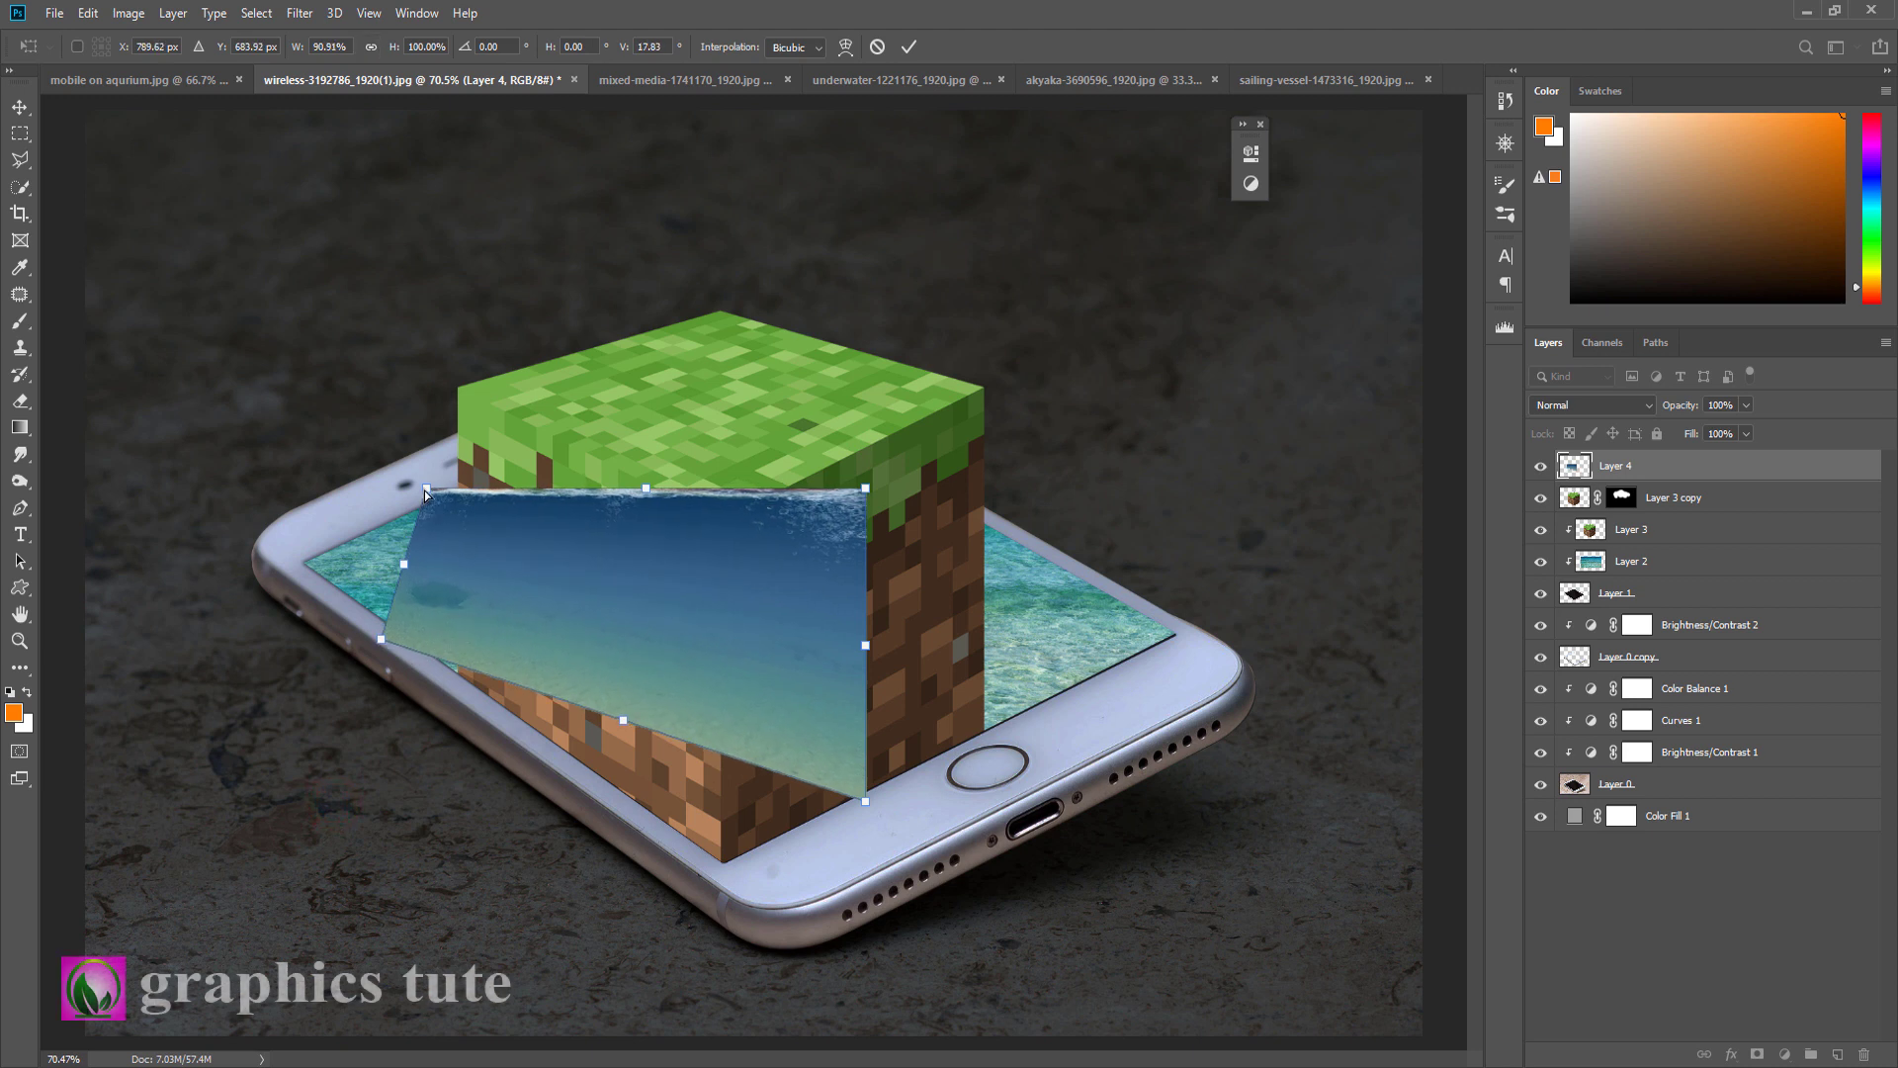
left_click_drag(426, 488, 457, 381)
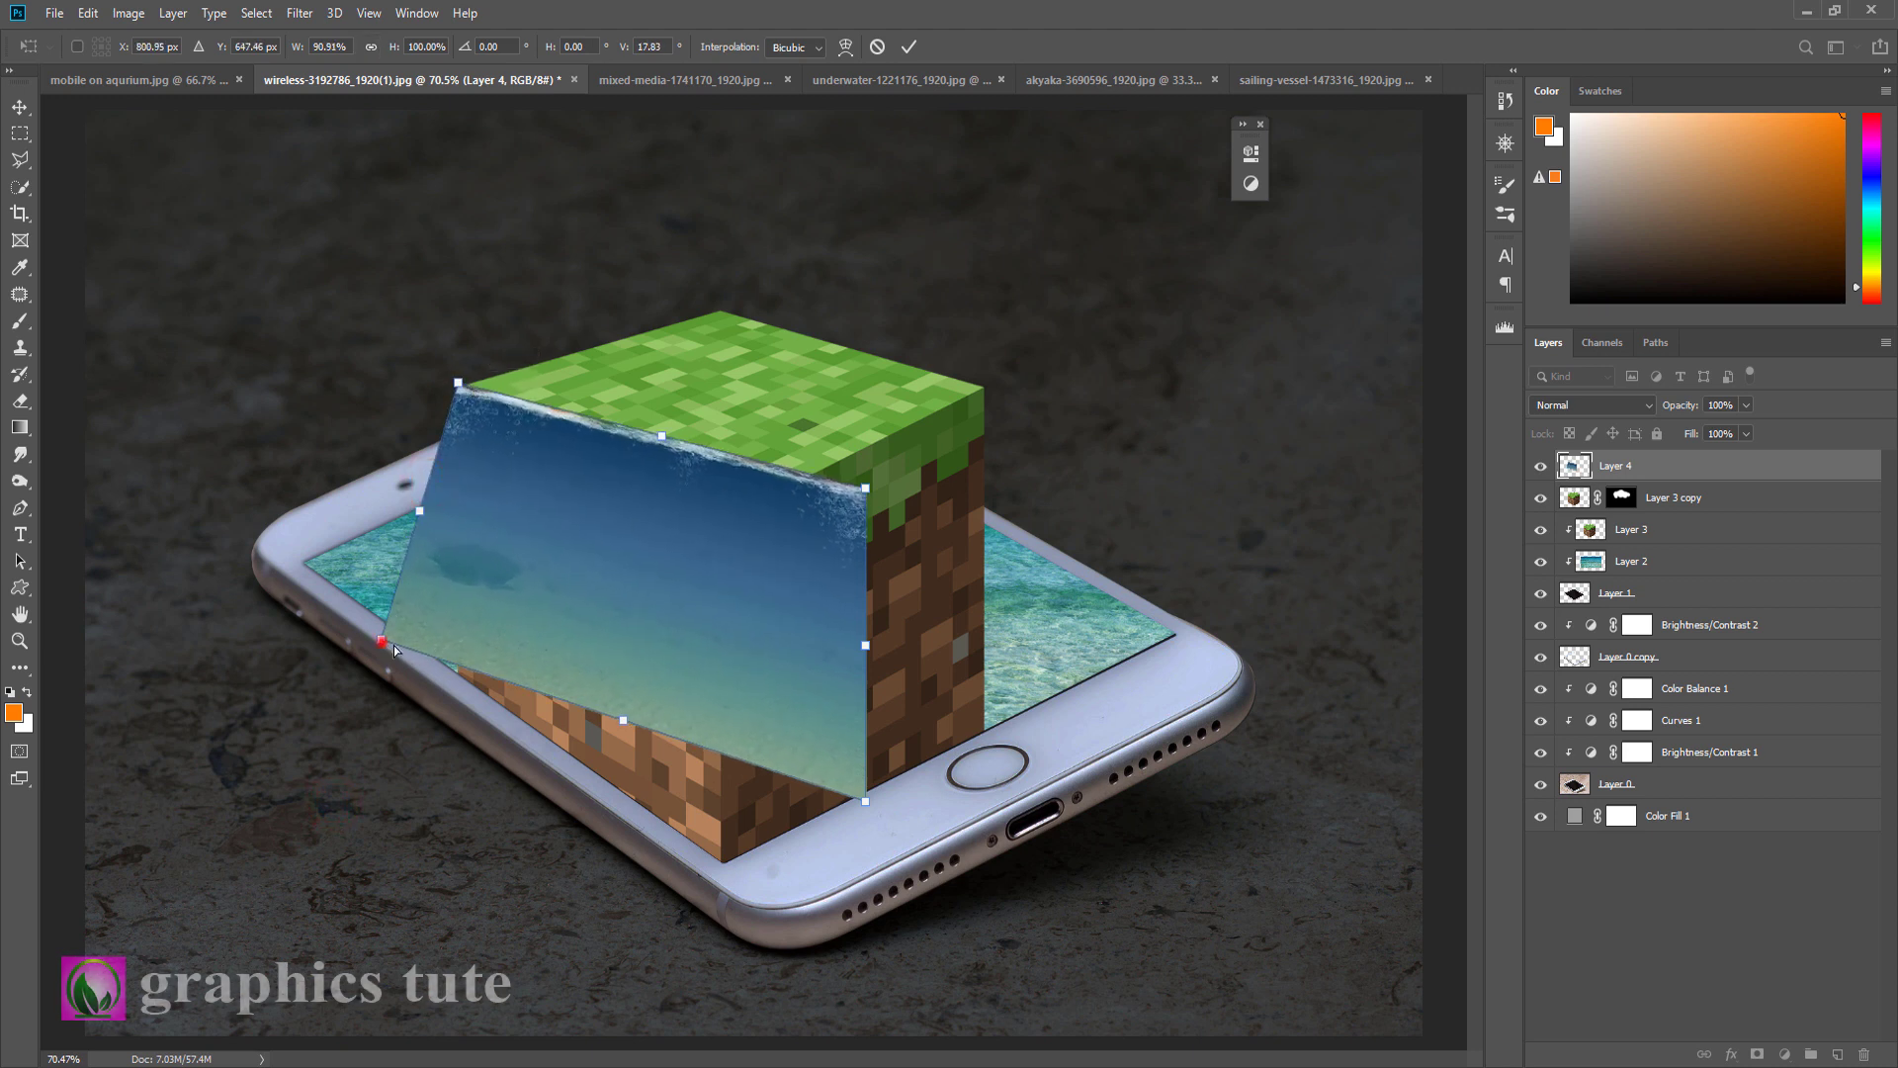
left_click_drag(394, 644, 455, 664)
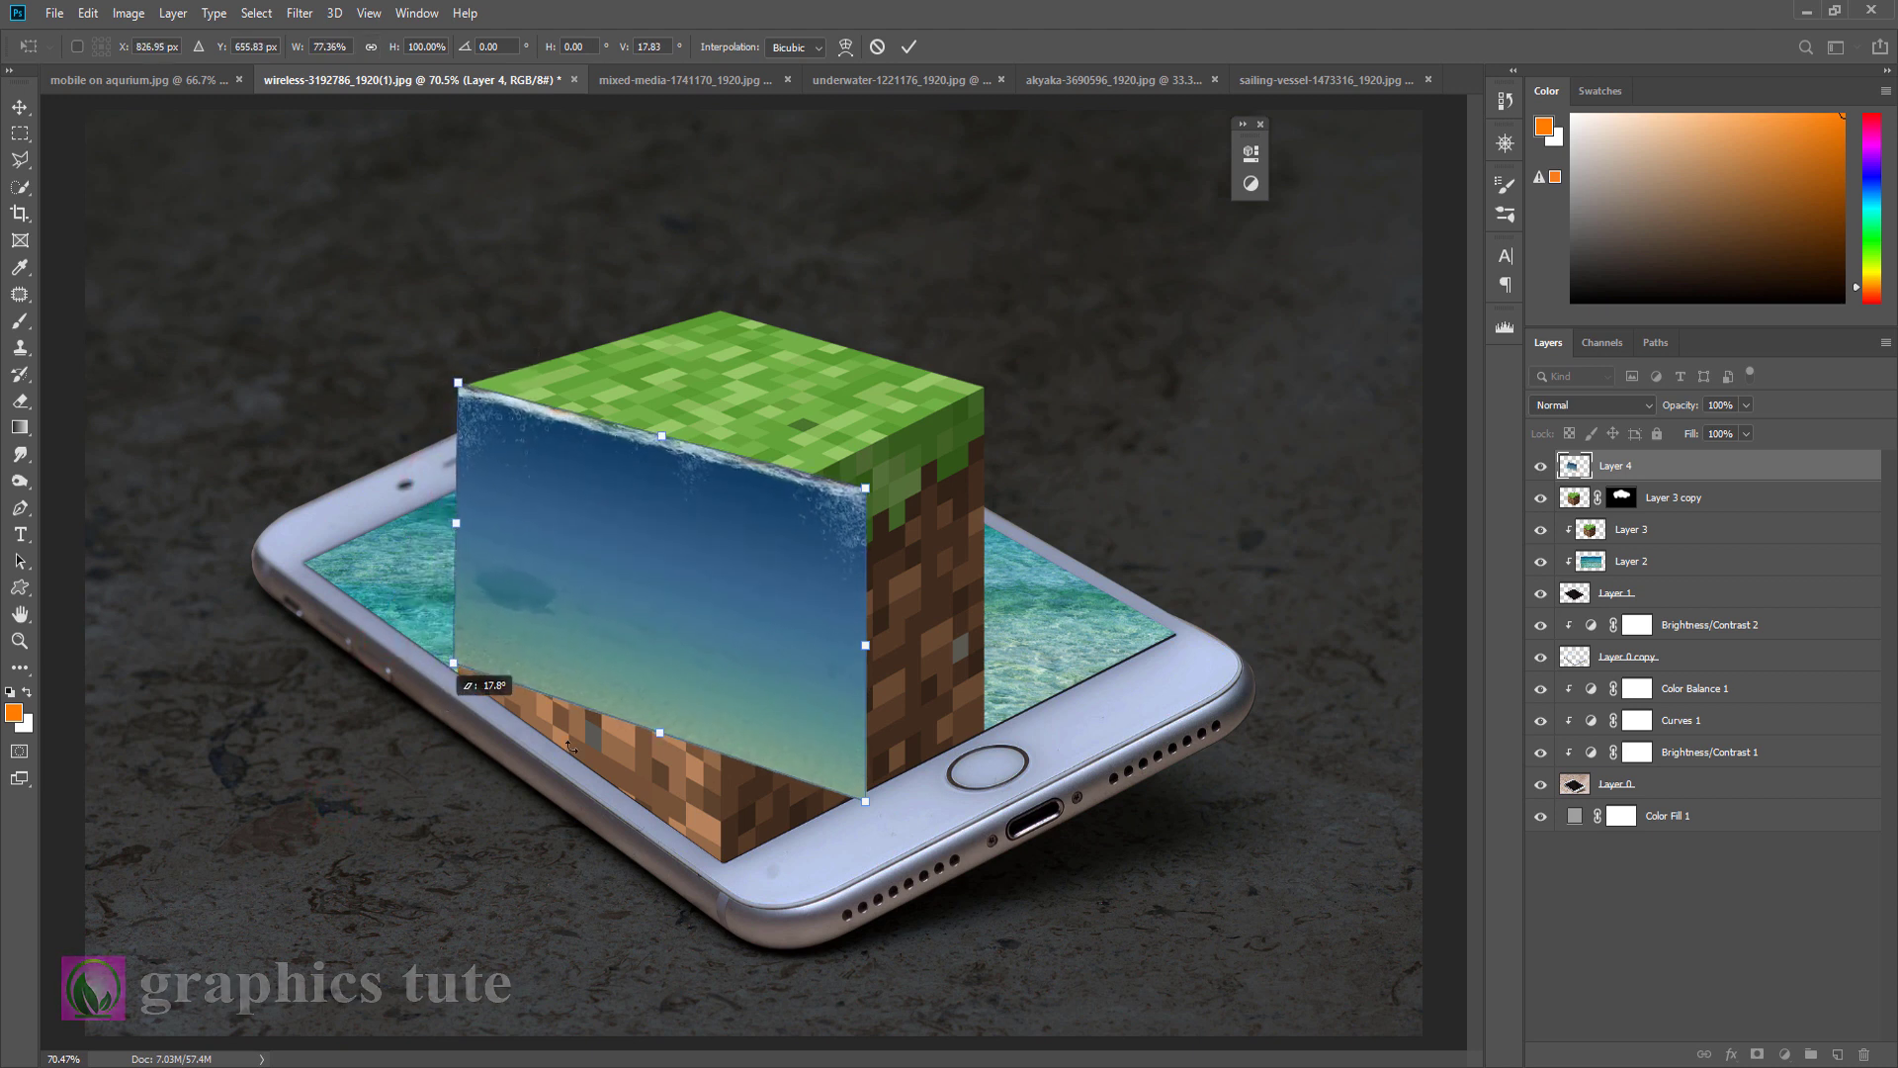
Step: Fit the underwater layer's right corners to the cube's front vertical edge, fine-tune the left corners, and apply the distortion
left_click_drag(863, 802, 708, 888)
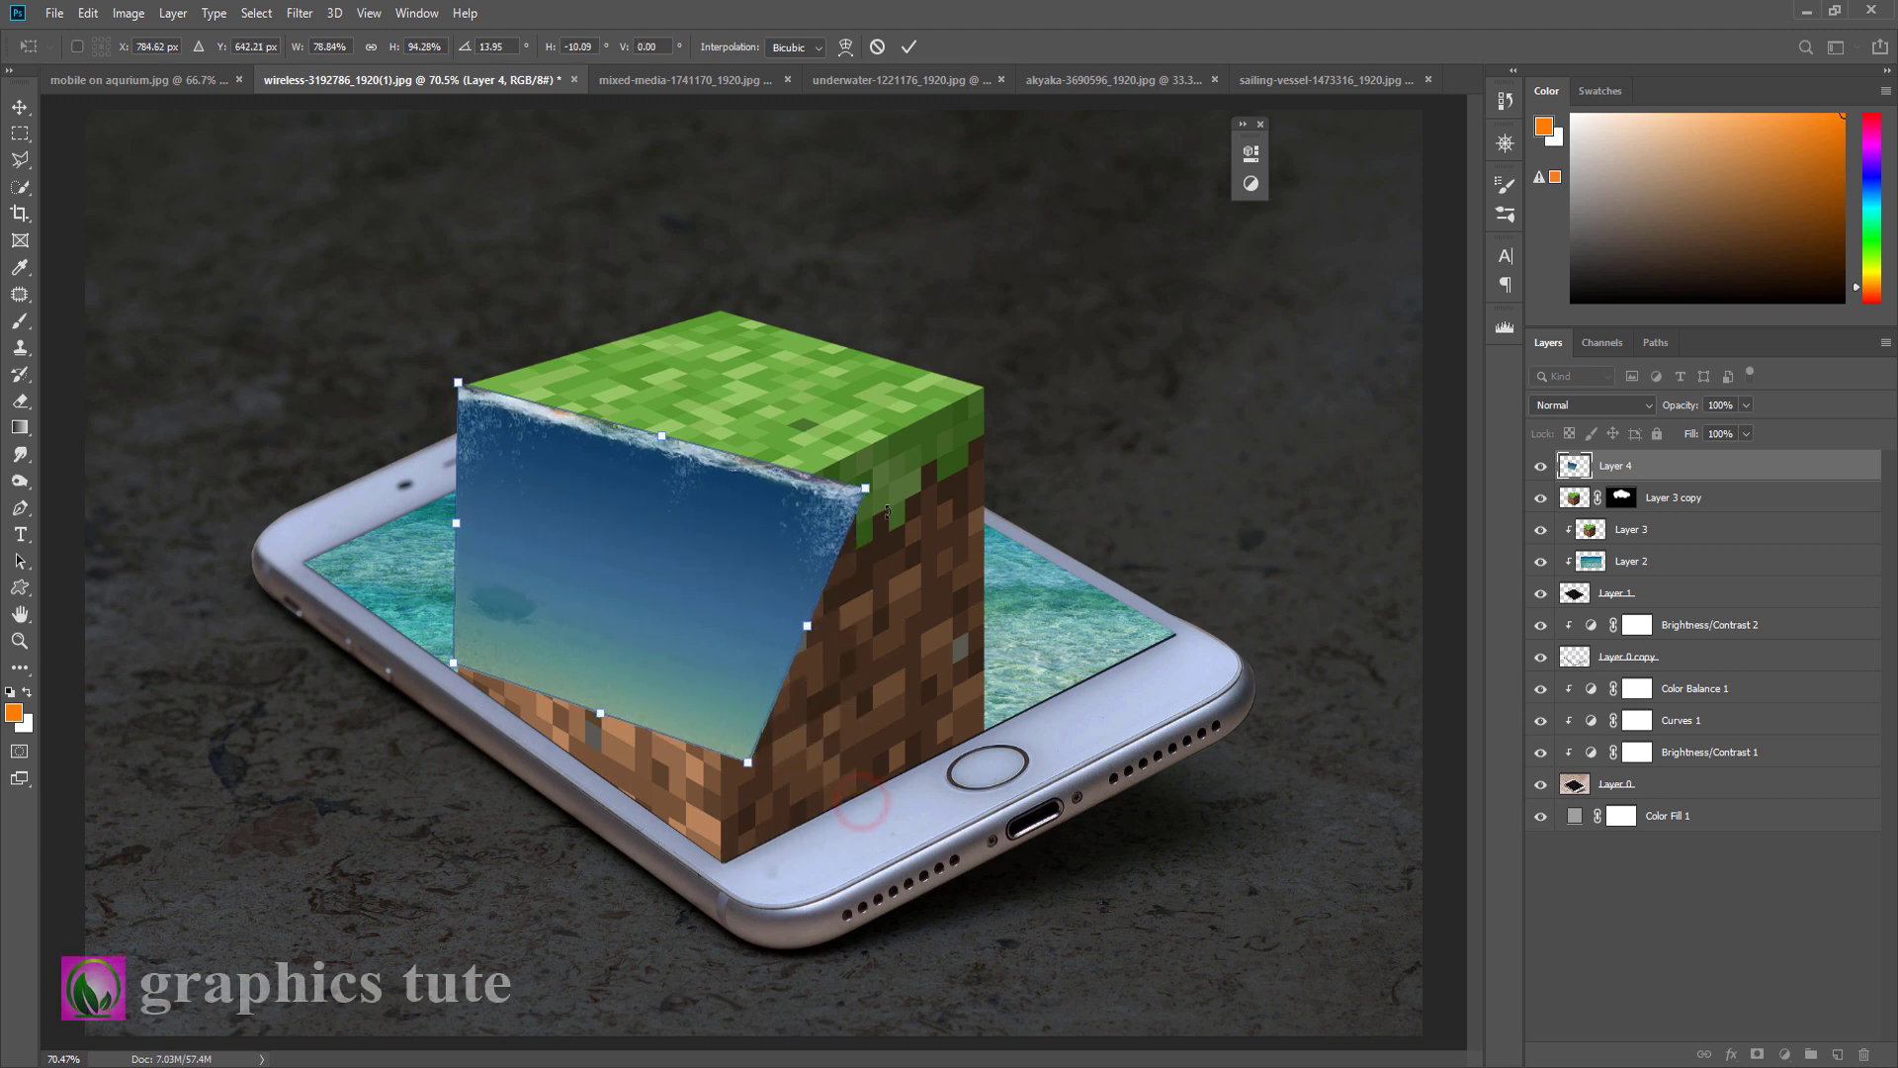
left_click_drag(867, 485, 732, 511)
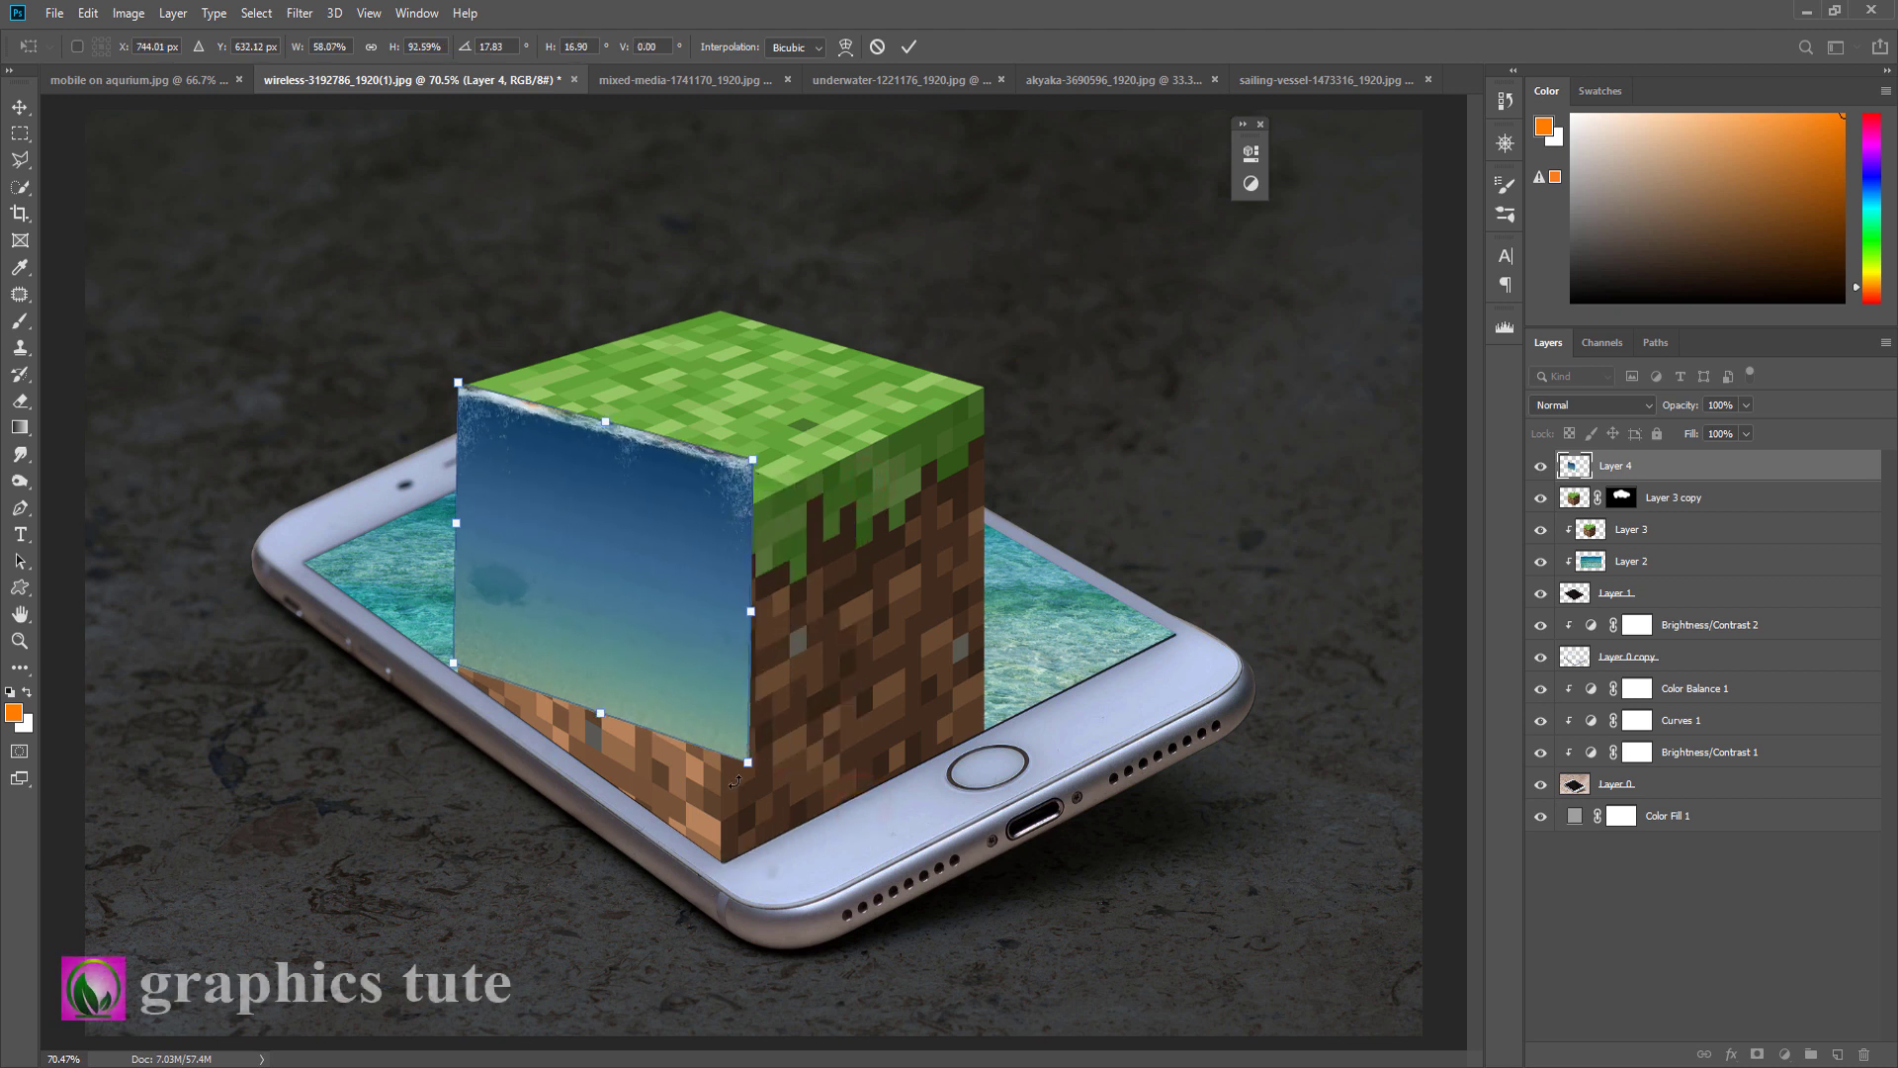
left_click_drag(748, 766, 721, 871)
left_click_drag(454, 665, 457, 676)
left_click_drag(752, 460, 714, 540)
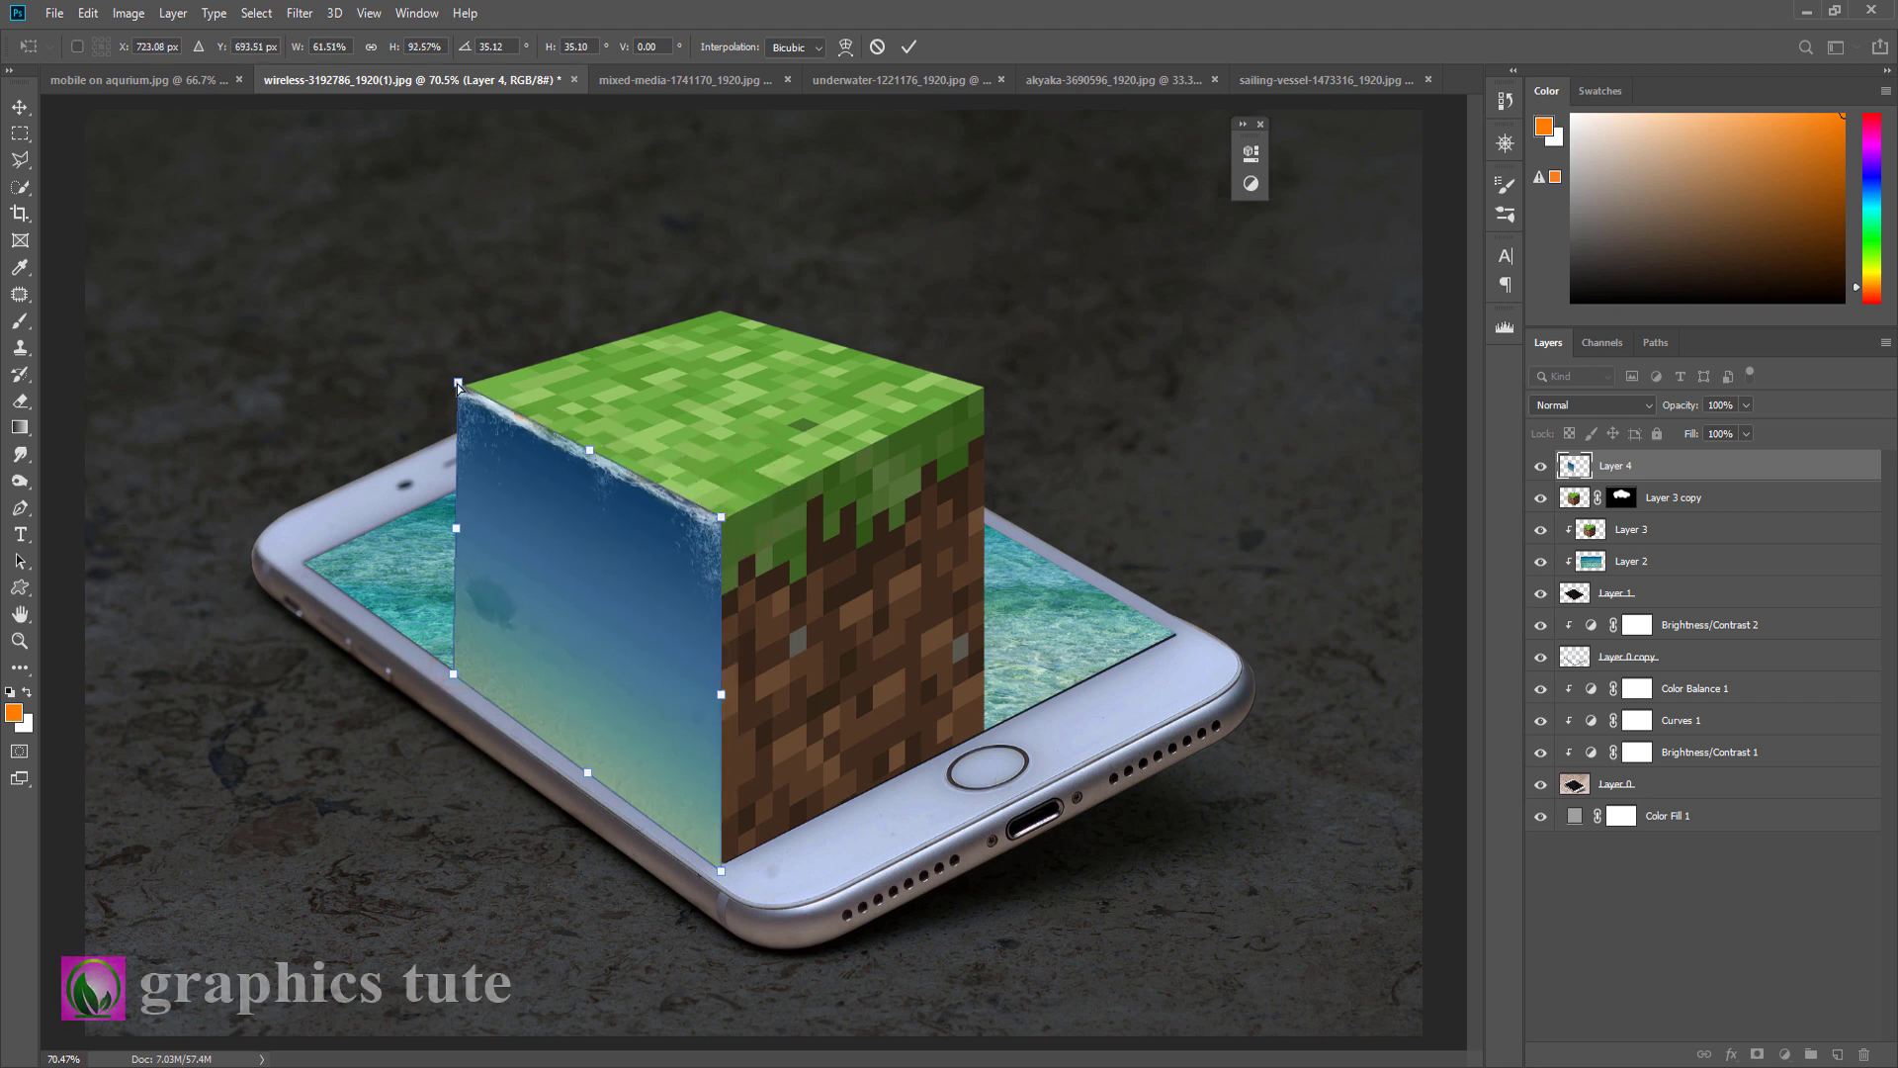
left_click_drag(458, 387, 461, 381)
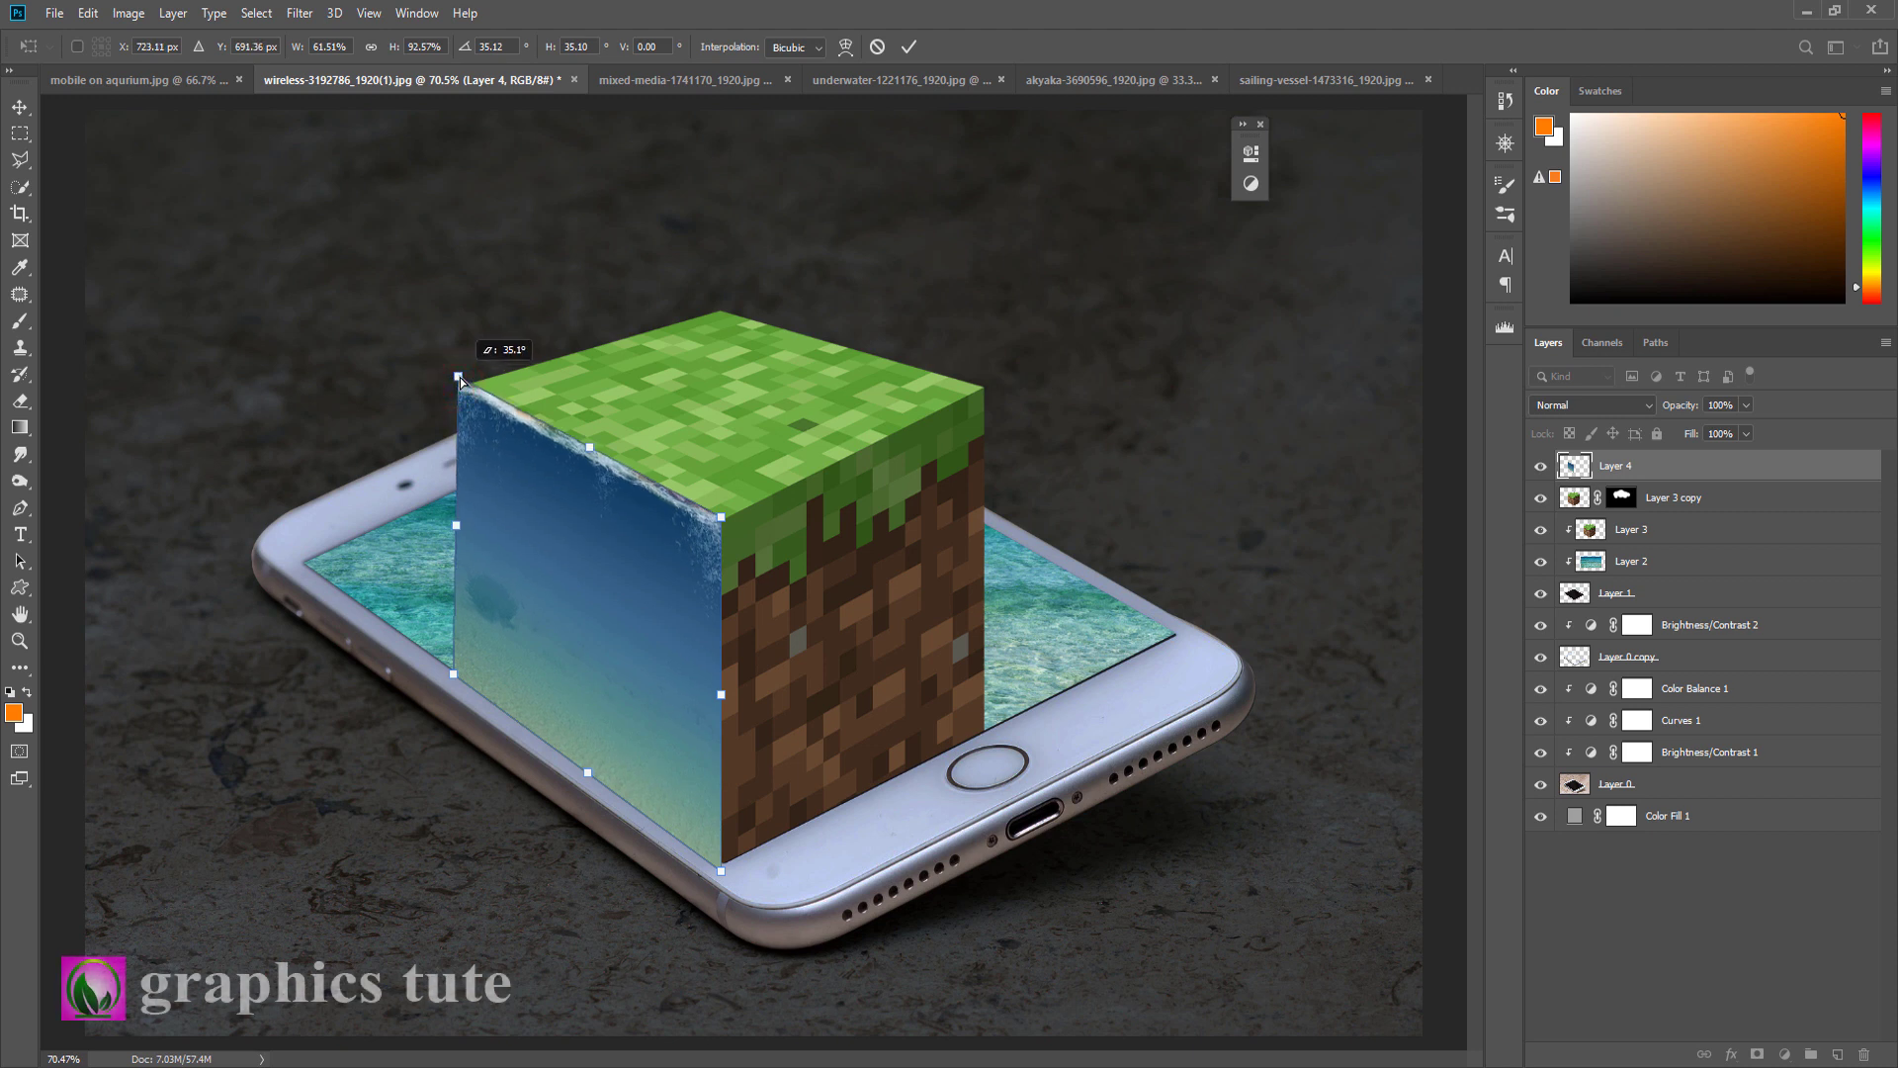
left_click(909, 47)
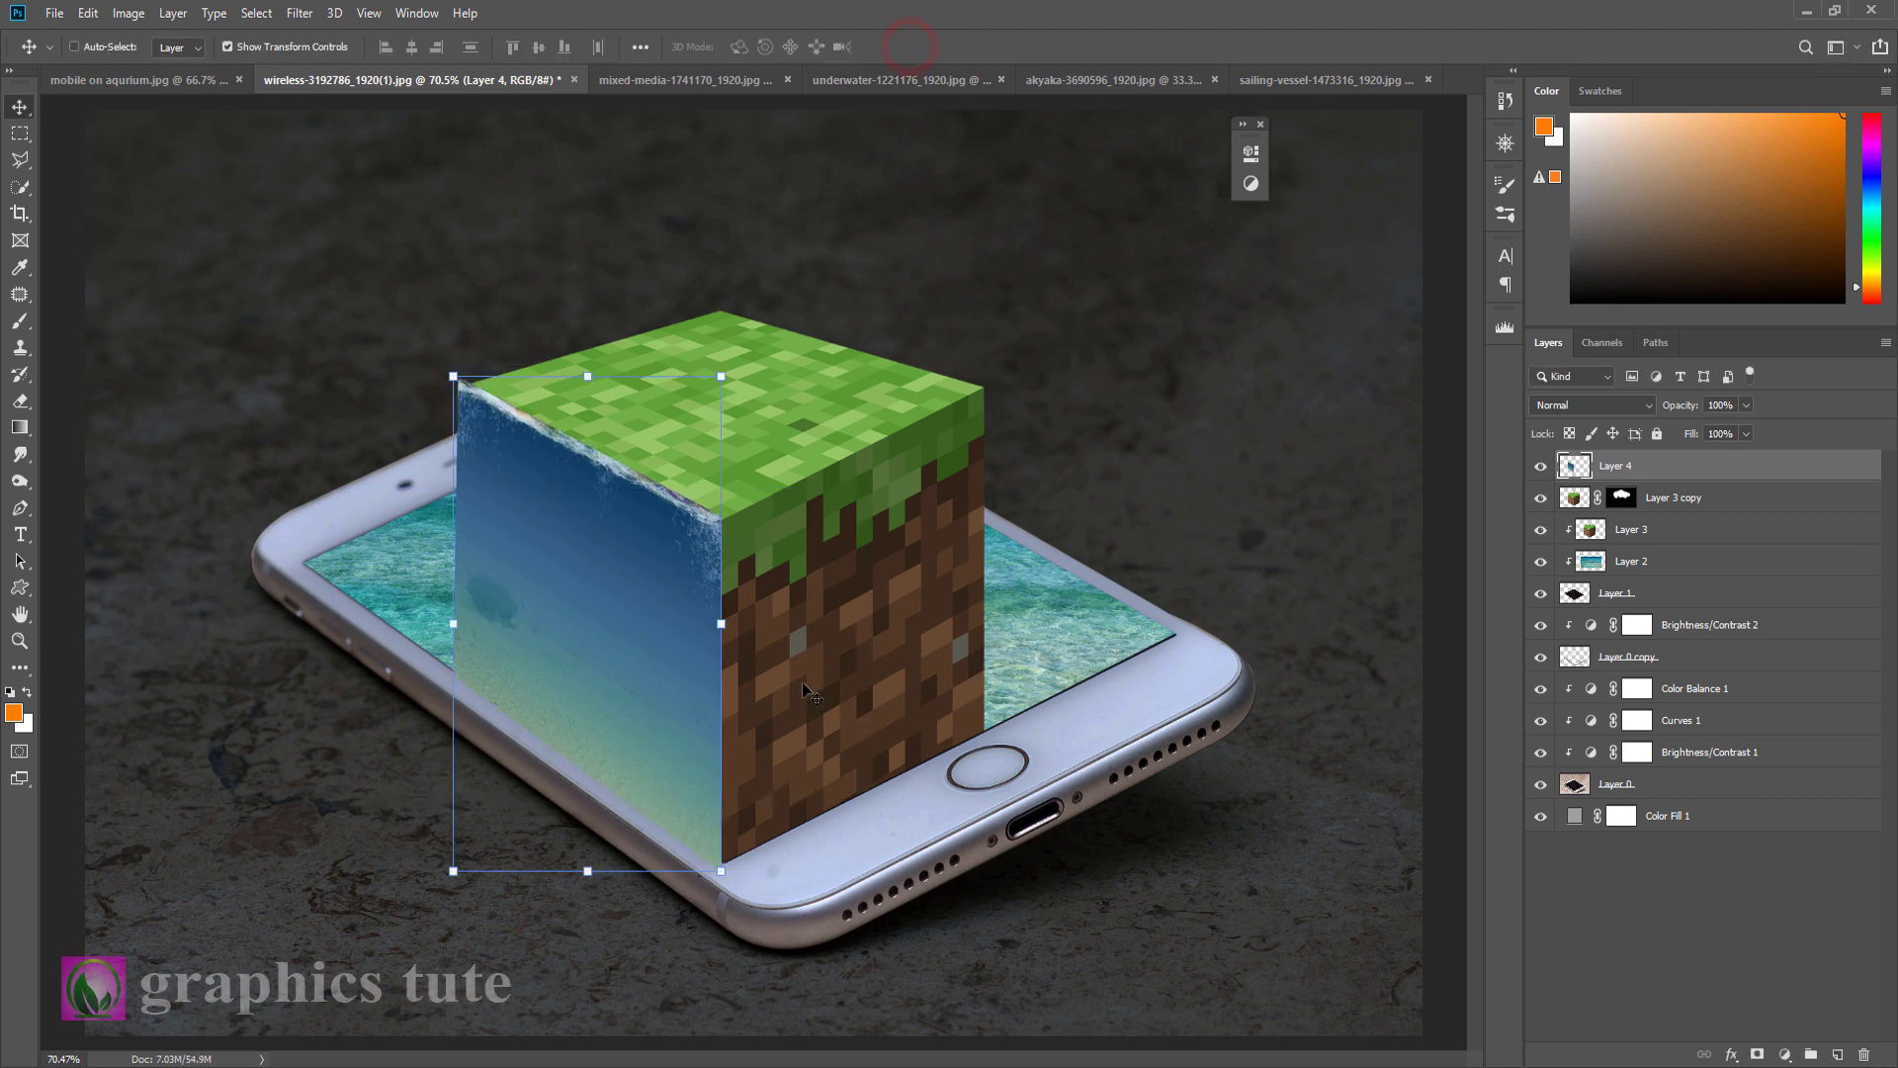
Step: Duplicate the underwater layer, flip the copy horizontally, and move it over the cube's right face
key("ctrl+j")
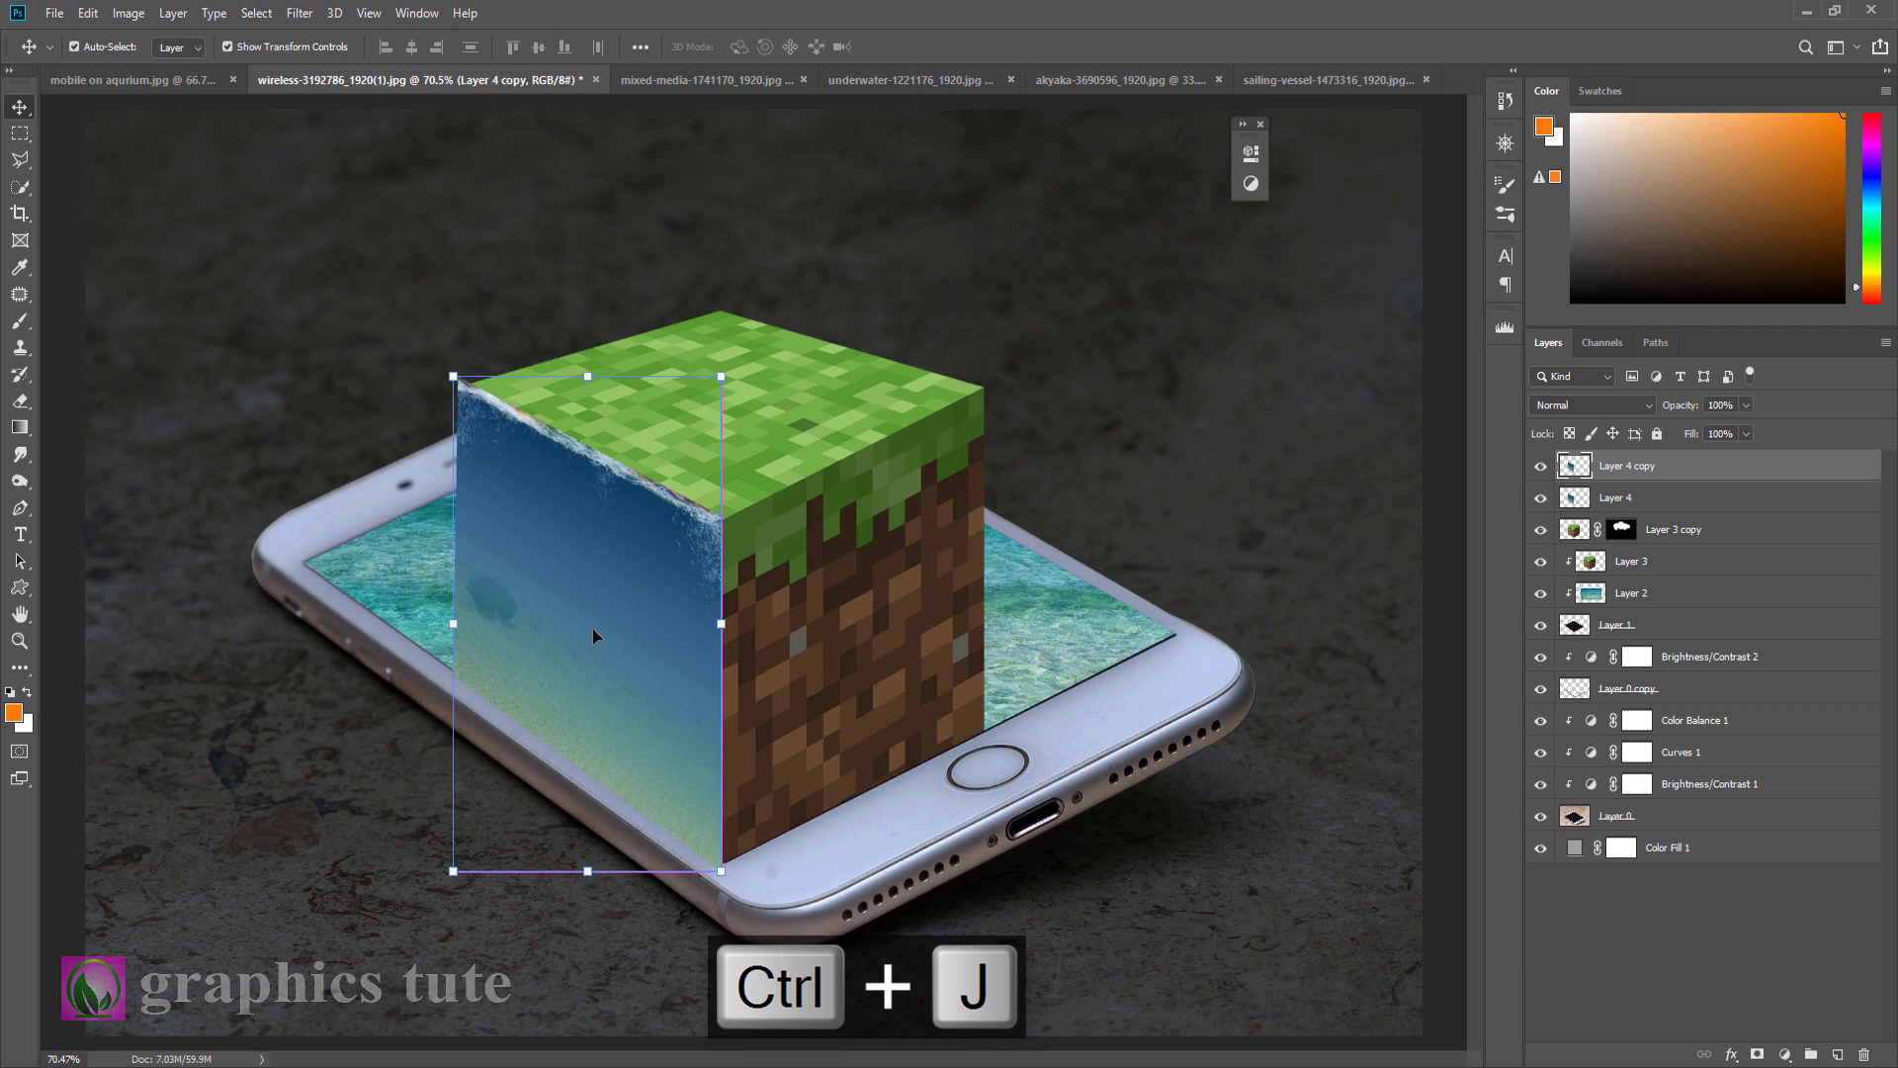
key("ctrl+t")
right_click(595, 625)
left_click(701, 876)
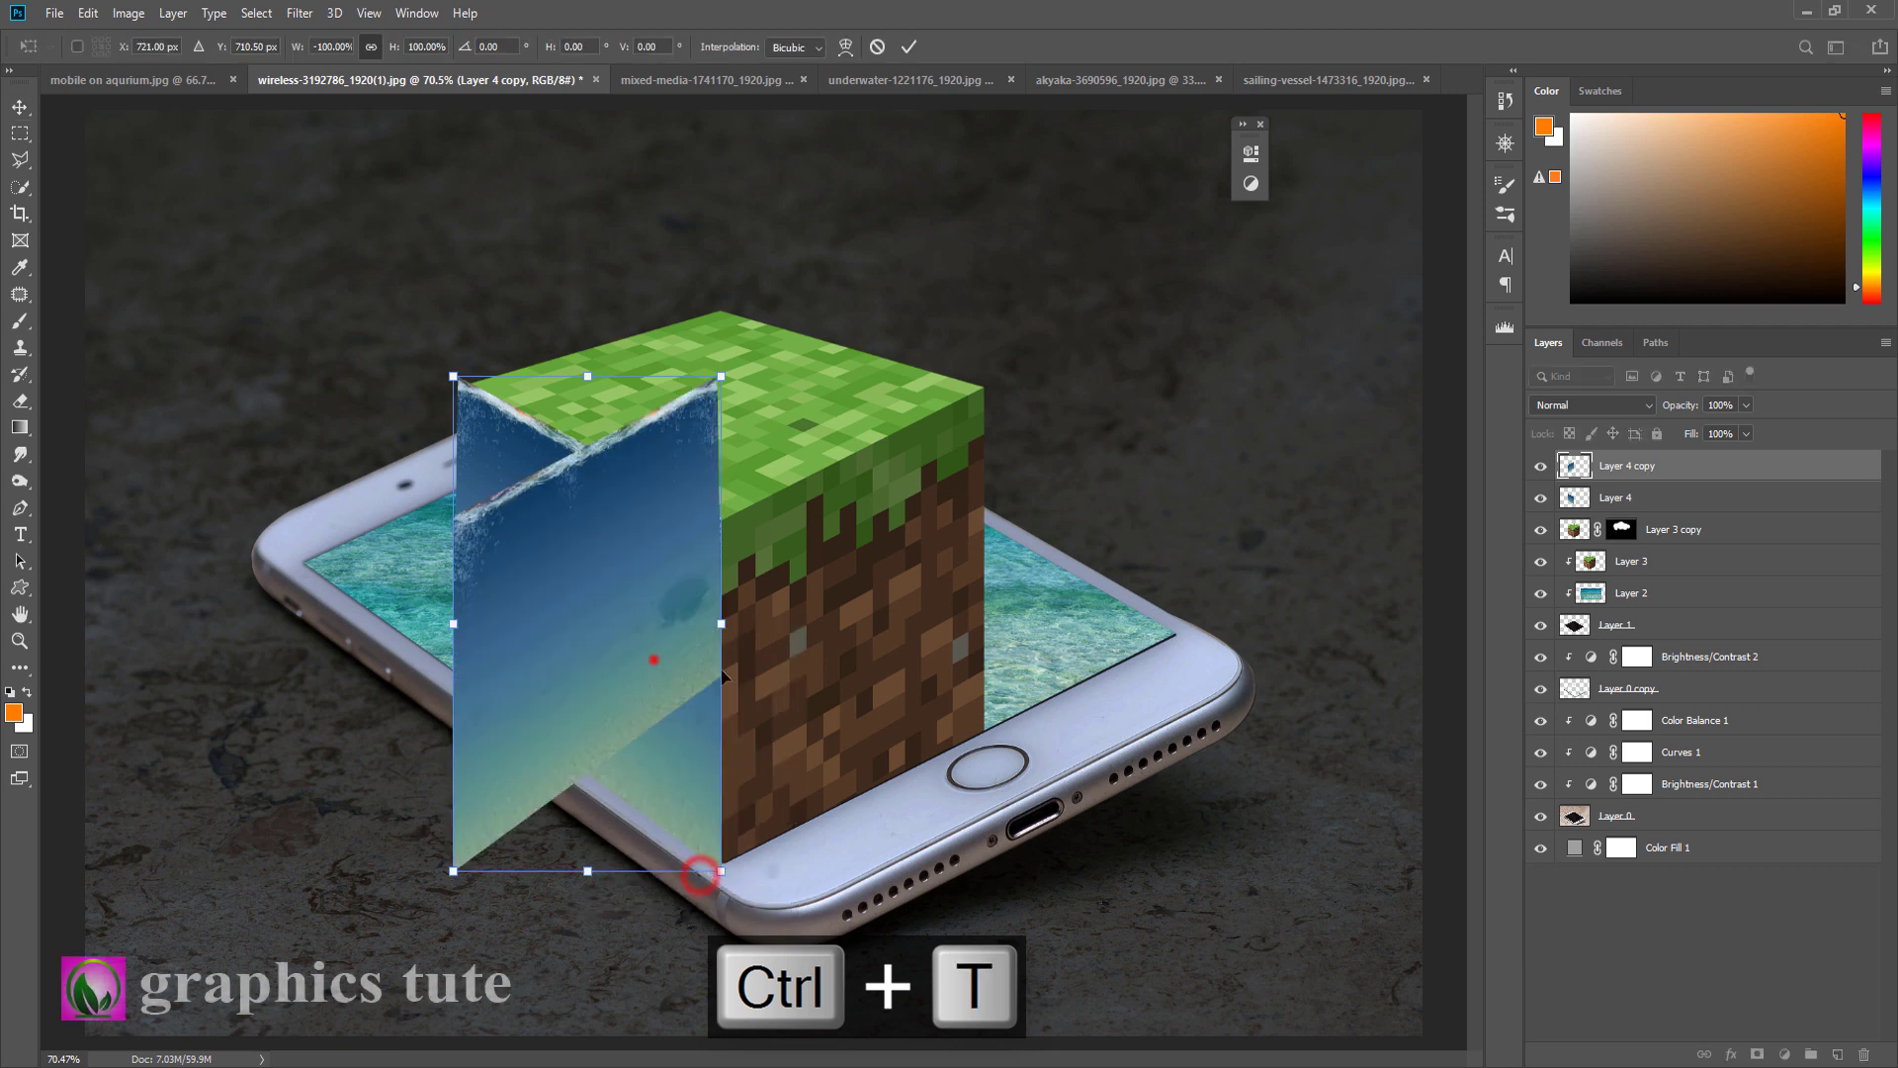
left_click_drag(643, 657, 905, 665)
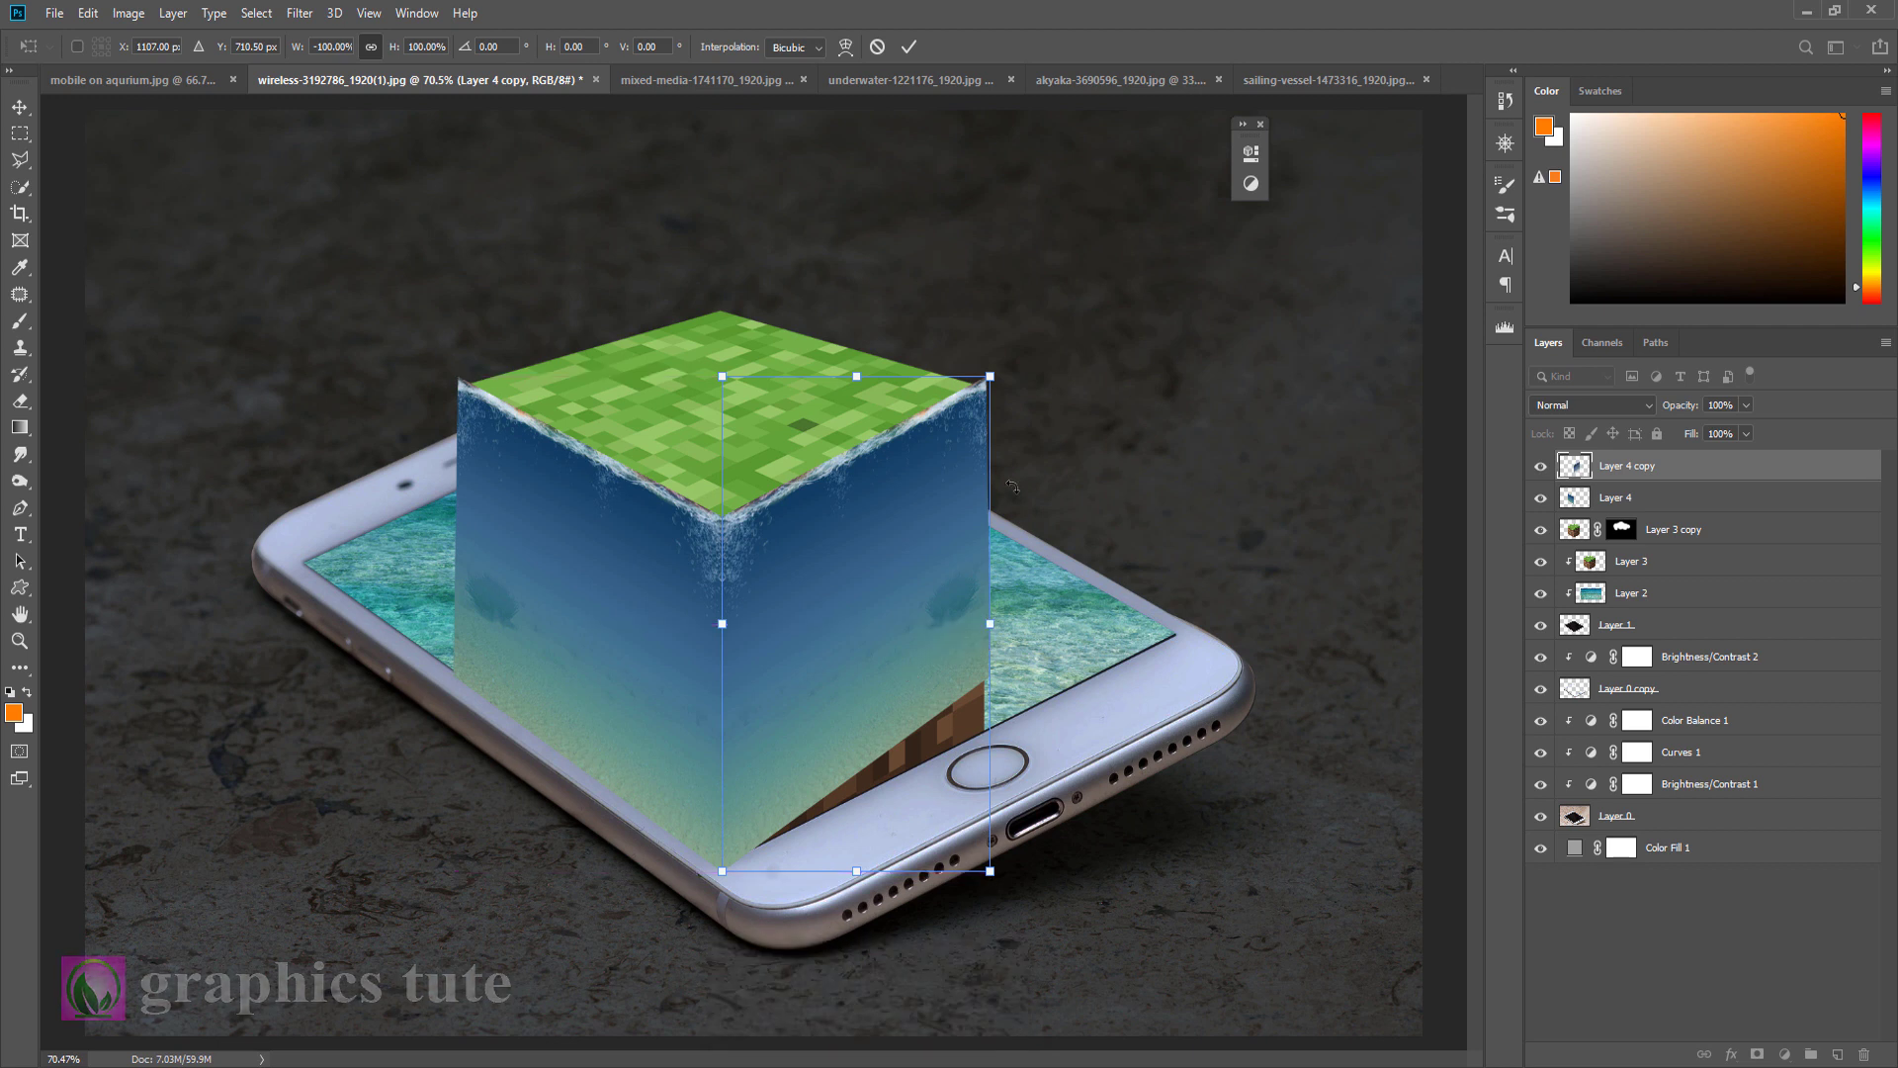
Step: Distort the outer corners of the flipped underwater copy to cover the cube's right face and apply the transformation
left_click_drag(994, 381, 982, 396)
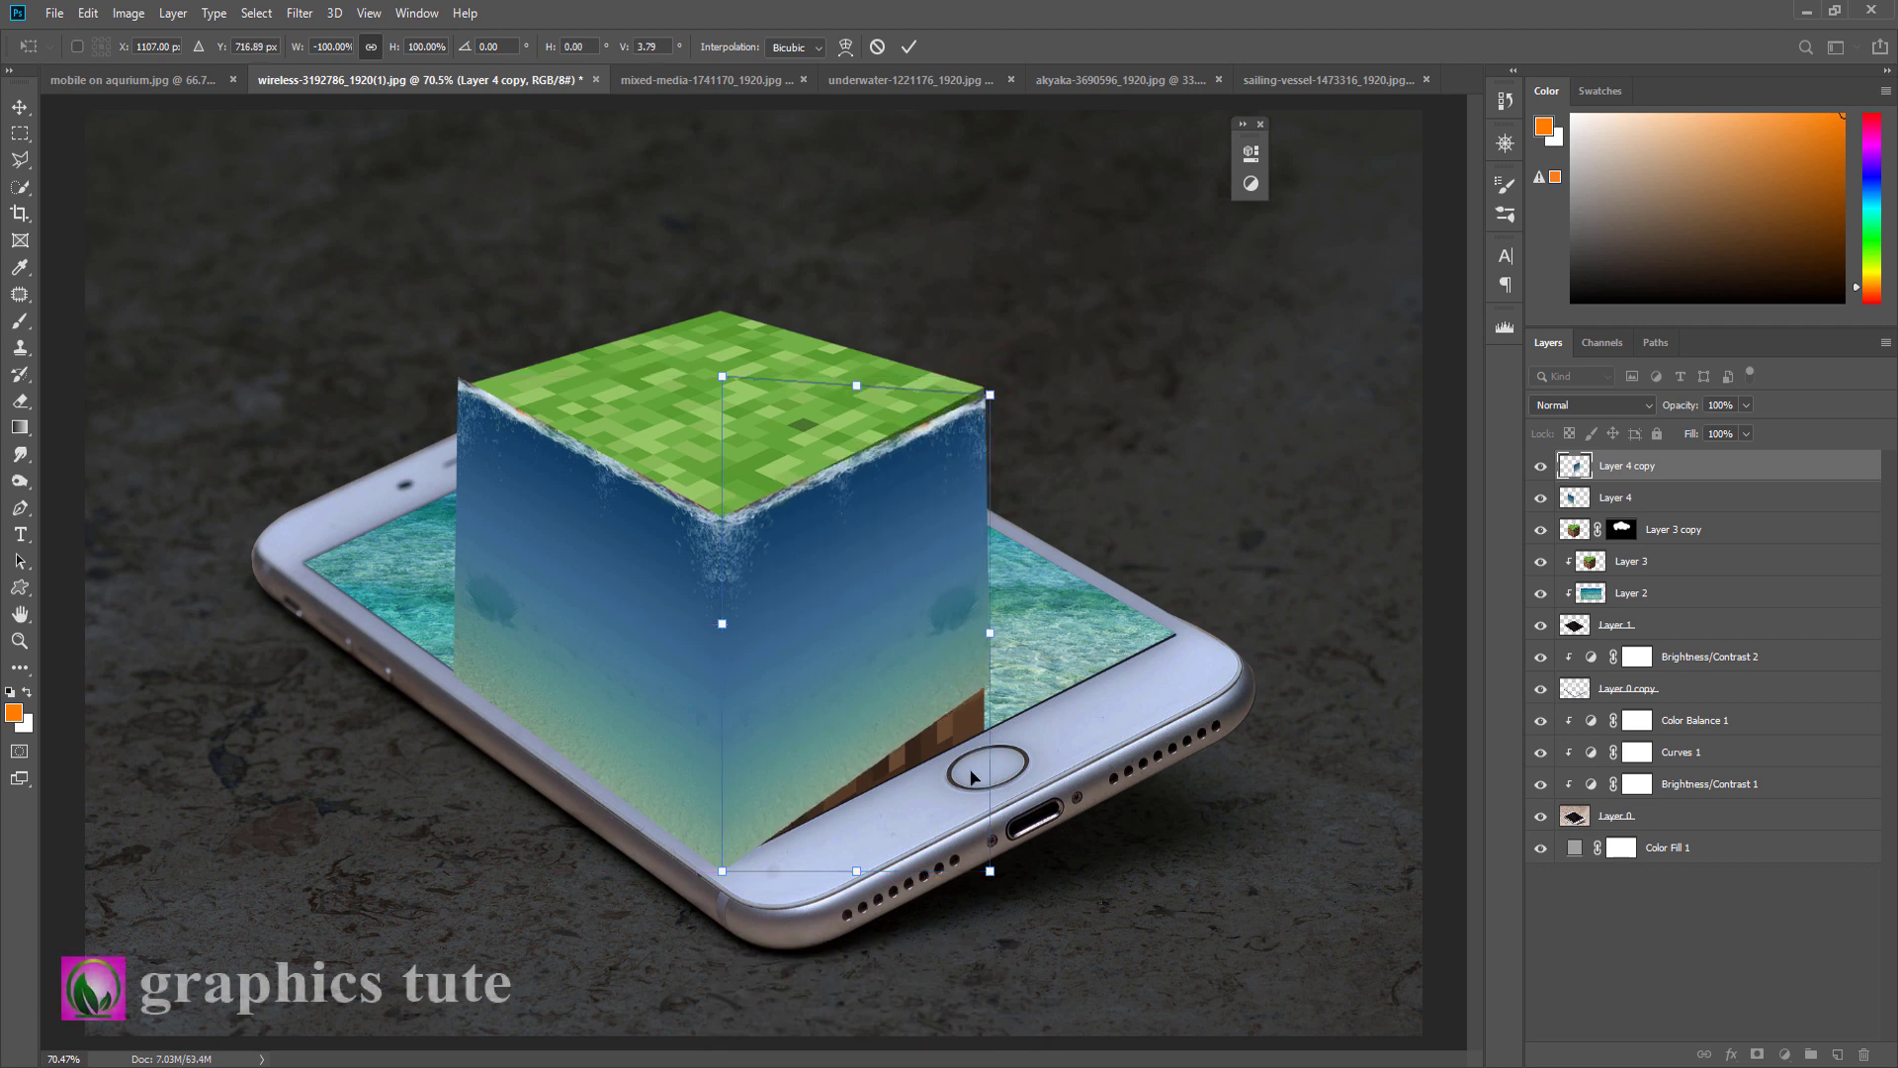
left_click_drag(990, 870, 978, 943)
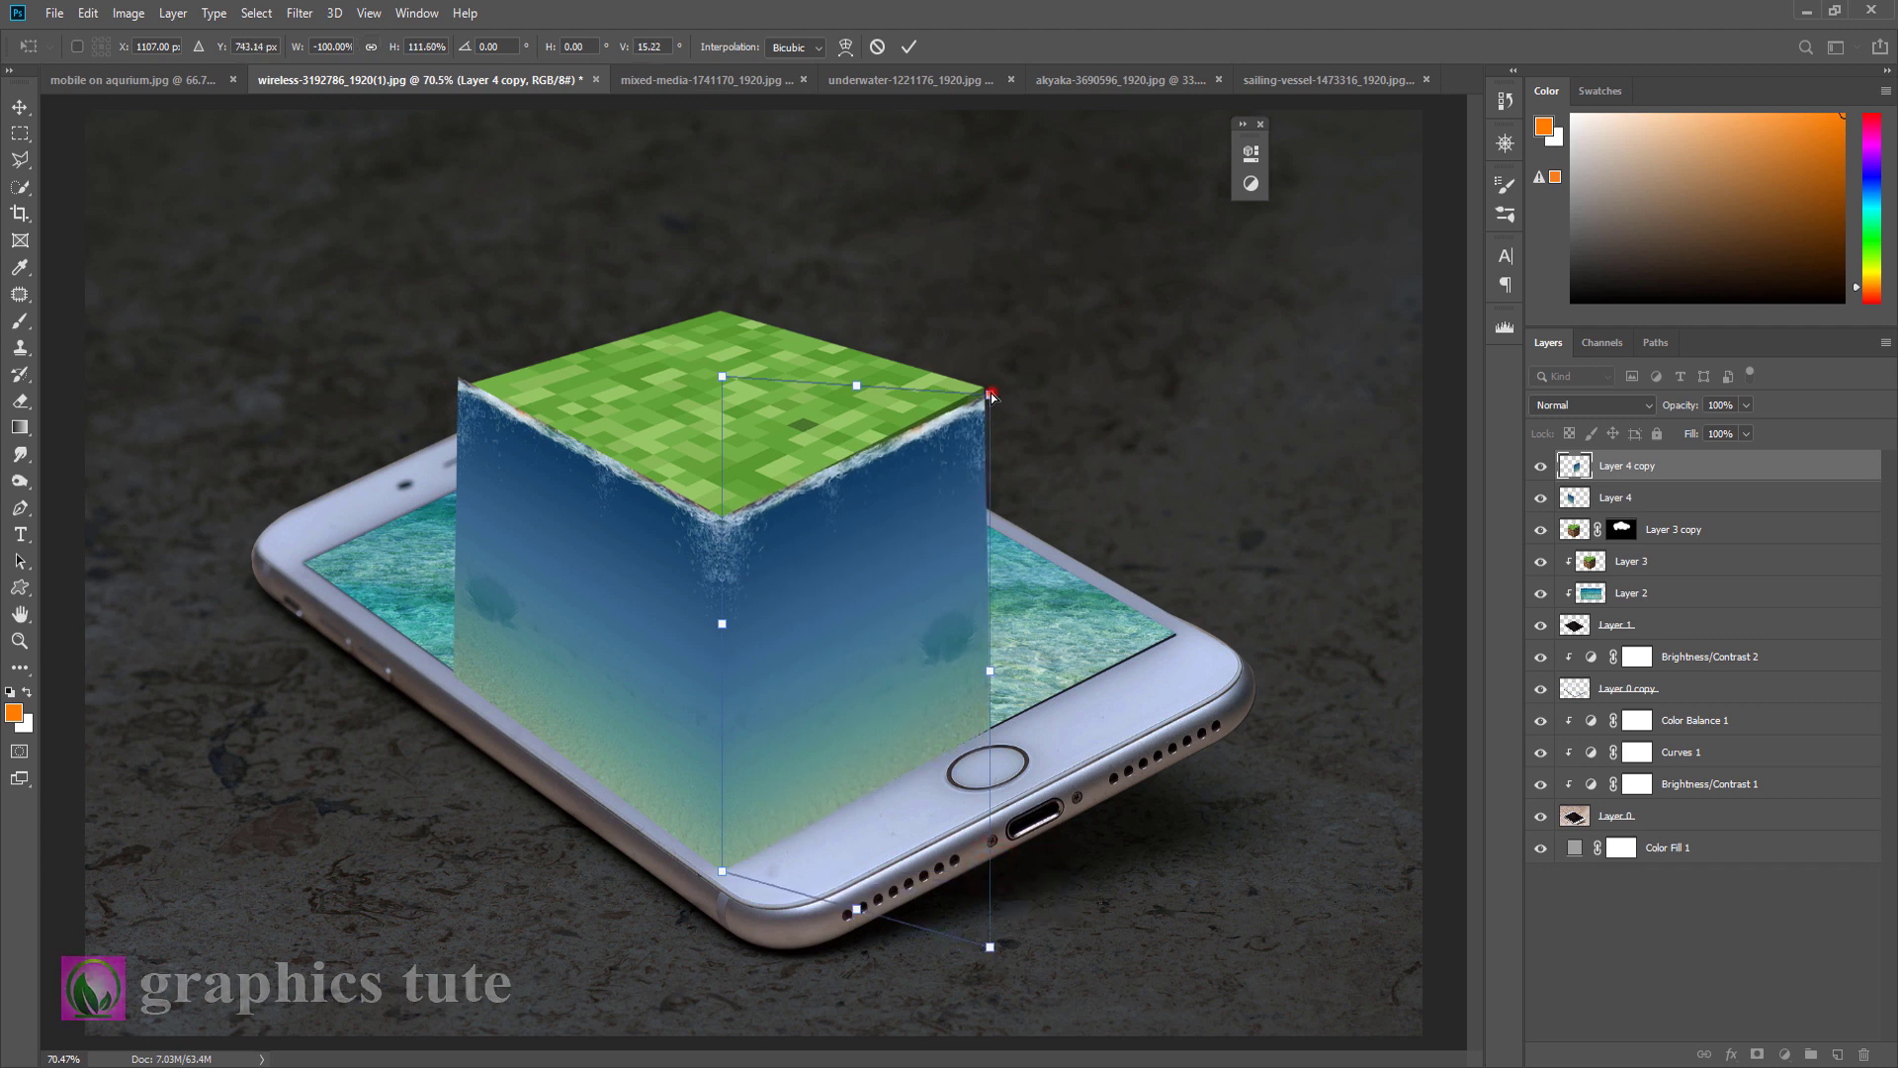
left_click_drag(992, 395, 989, 389)
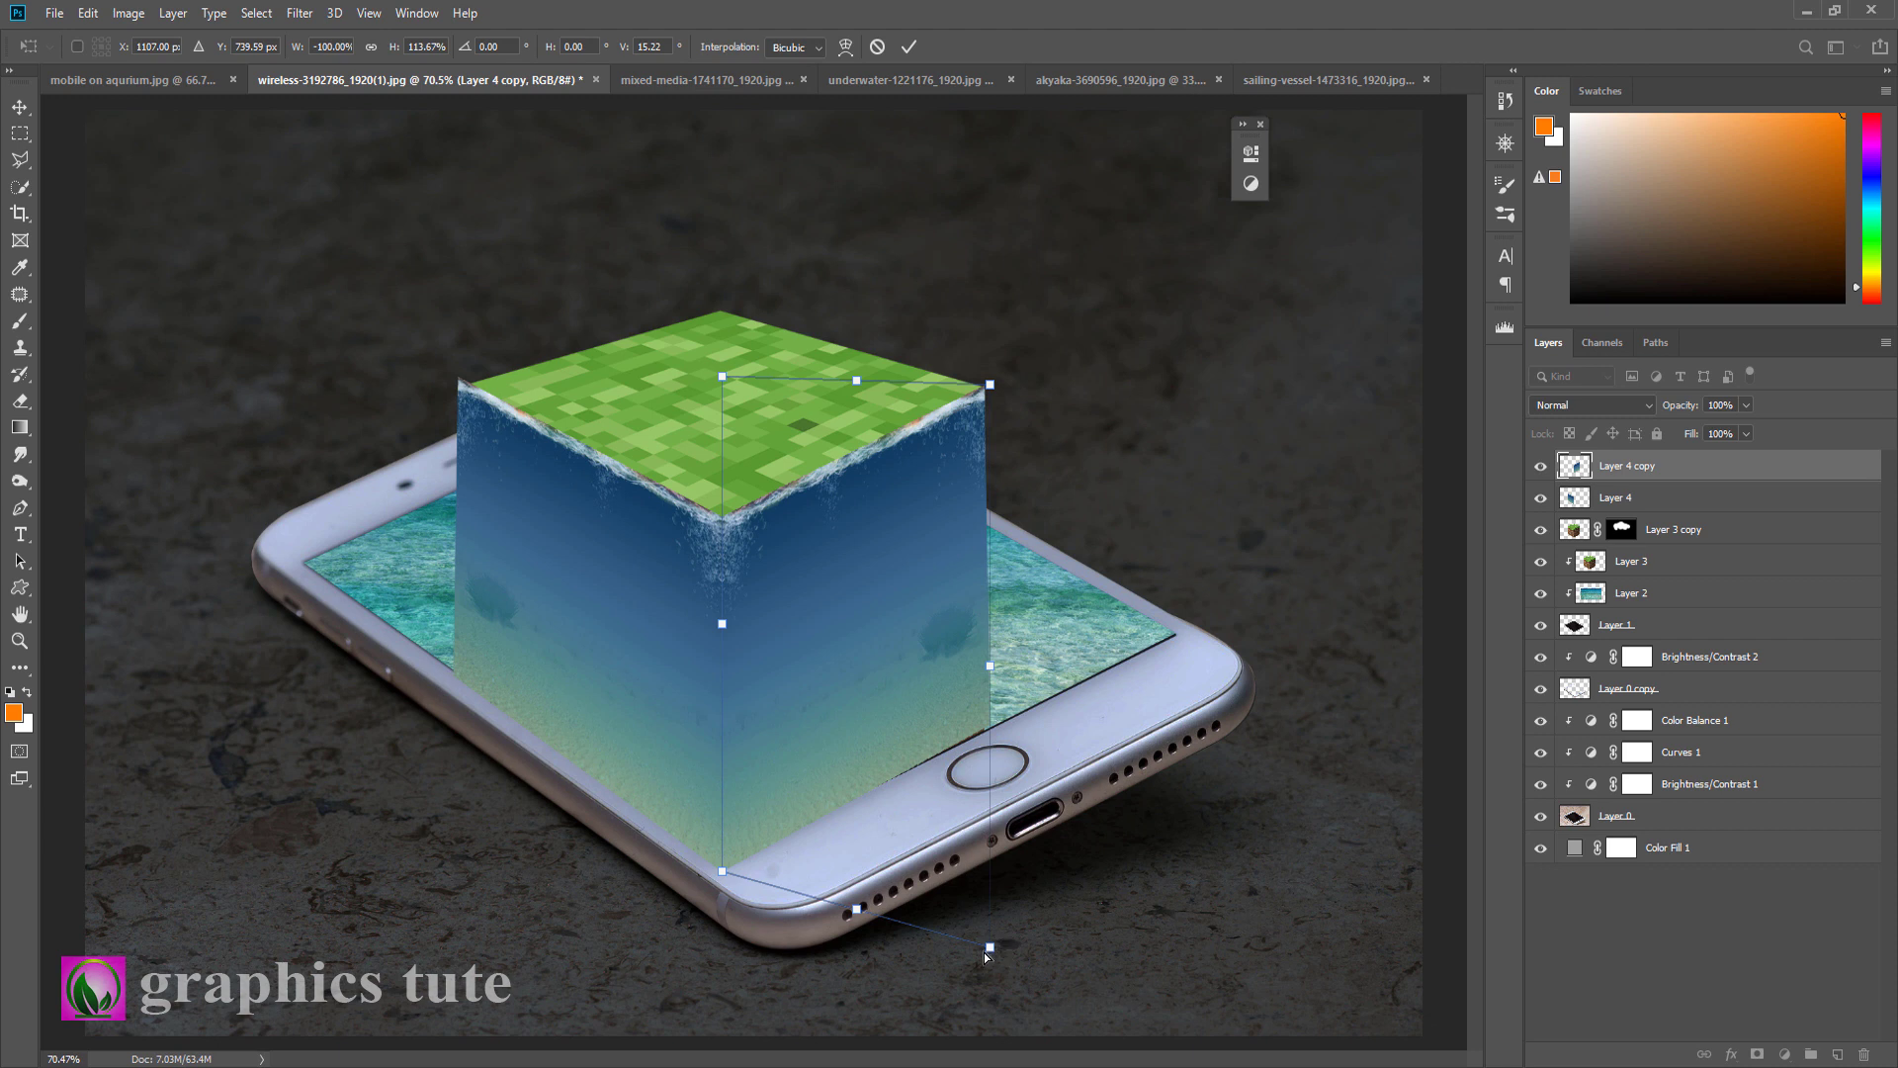
left_click_drag(997, 957, 993, 957)
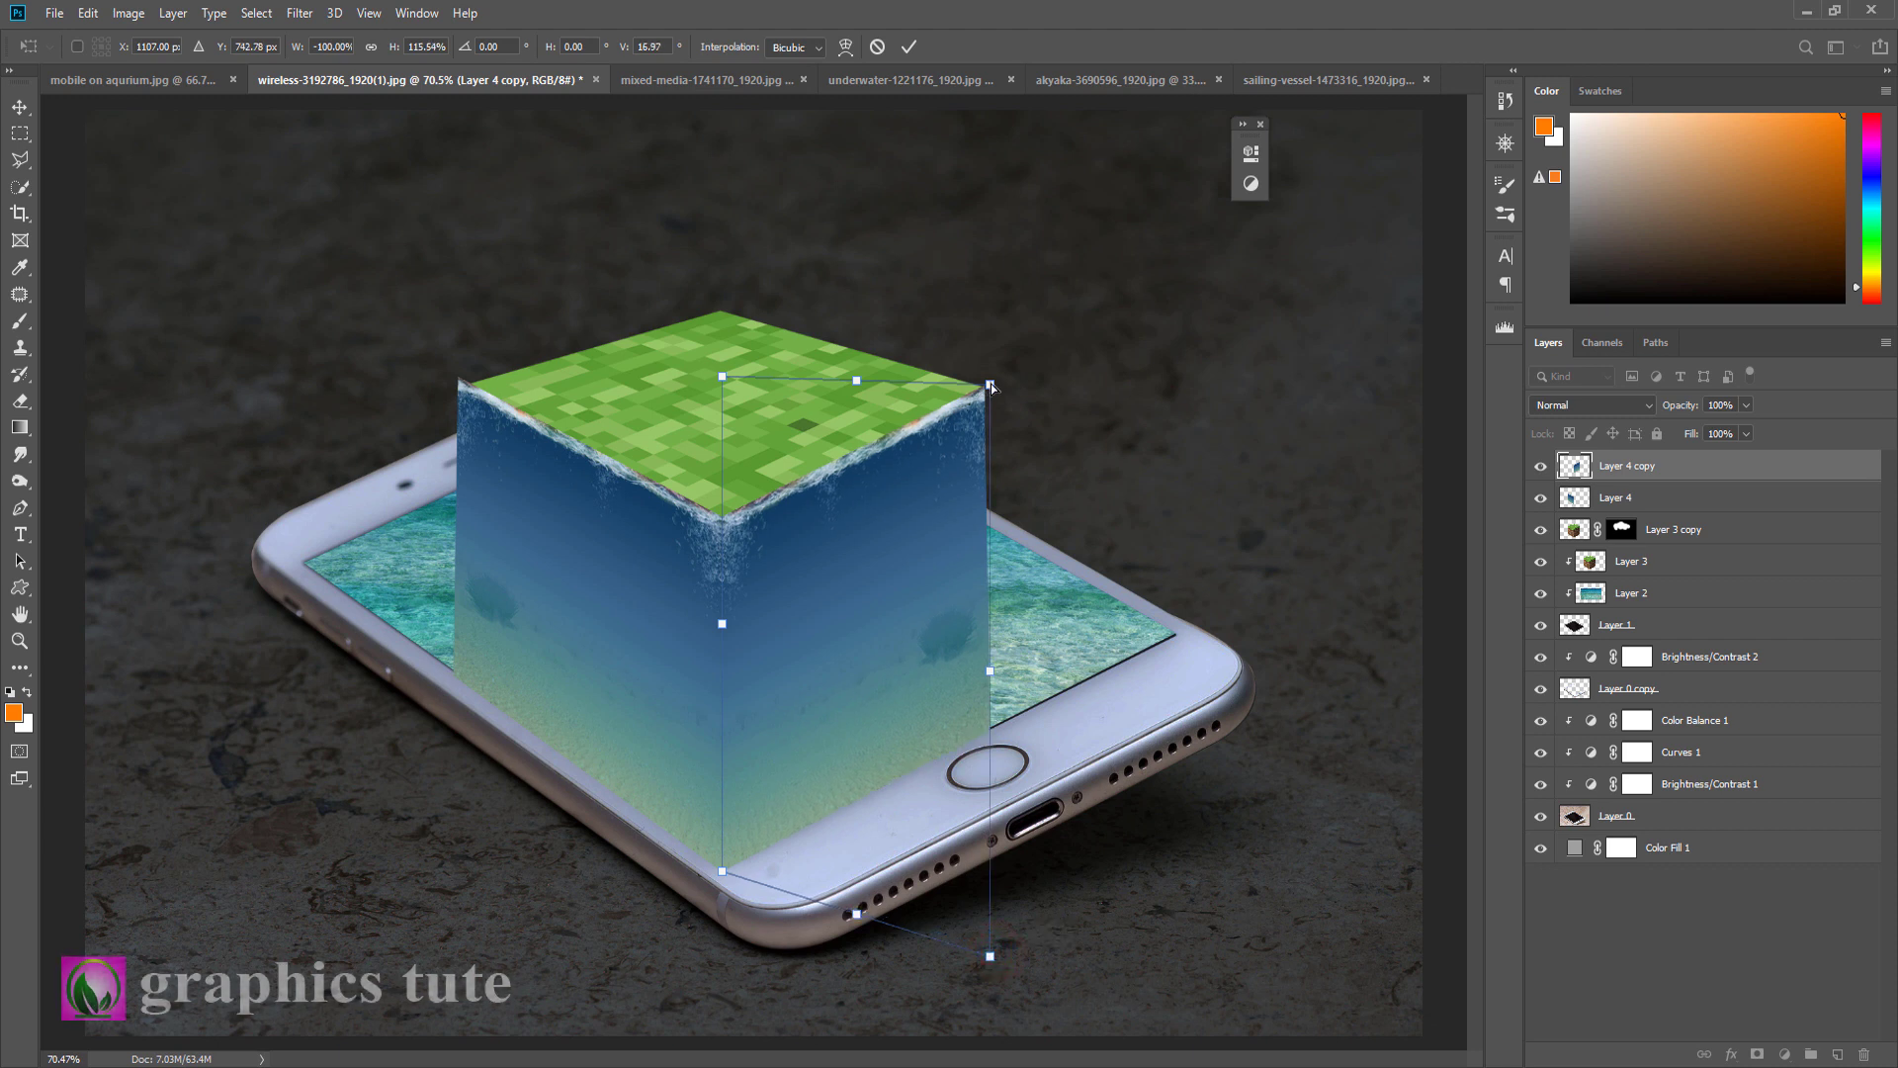
left_click_drag(992, 385, 992, 383)
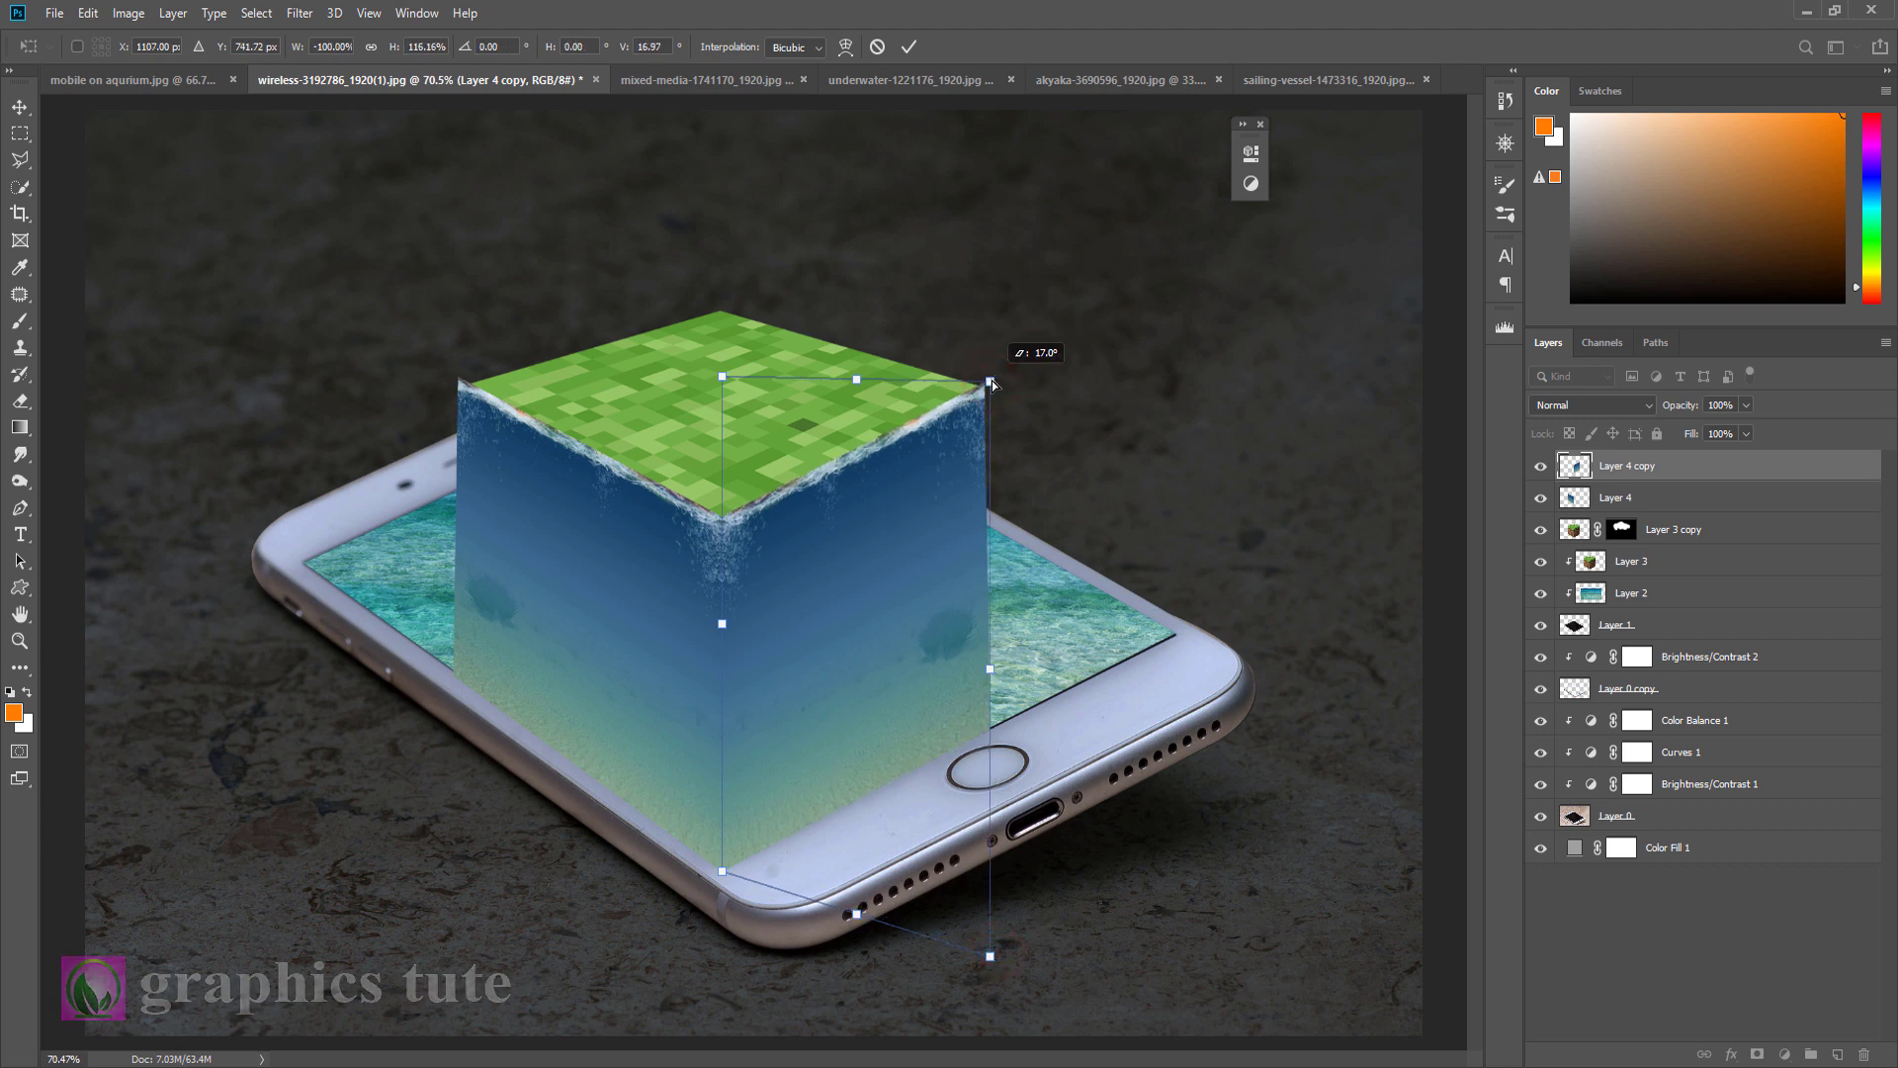
left_click(909, 46)
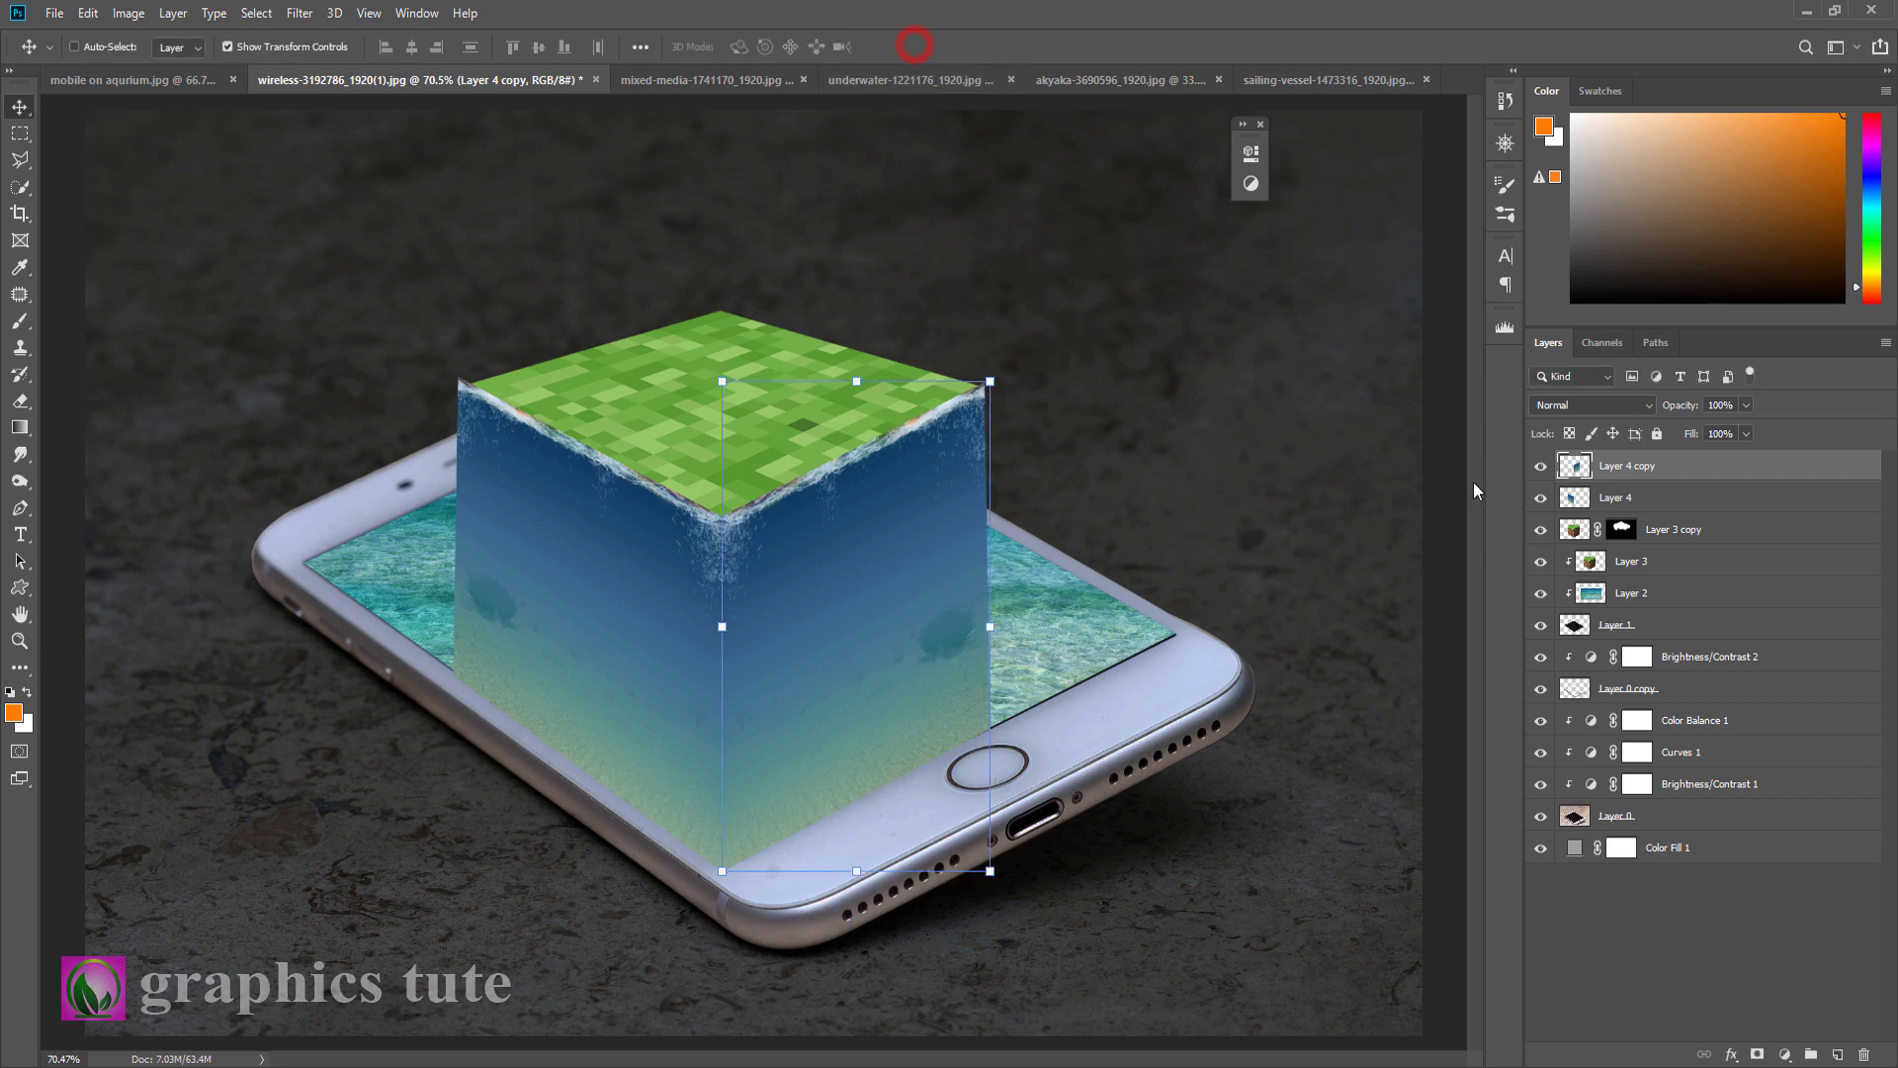
Step: Darken the cube's right underwater face with a Levels adjustment, raising the shadow input level to 49
left_click(129, 14)
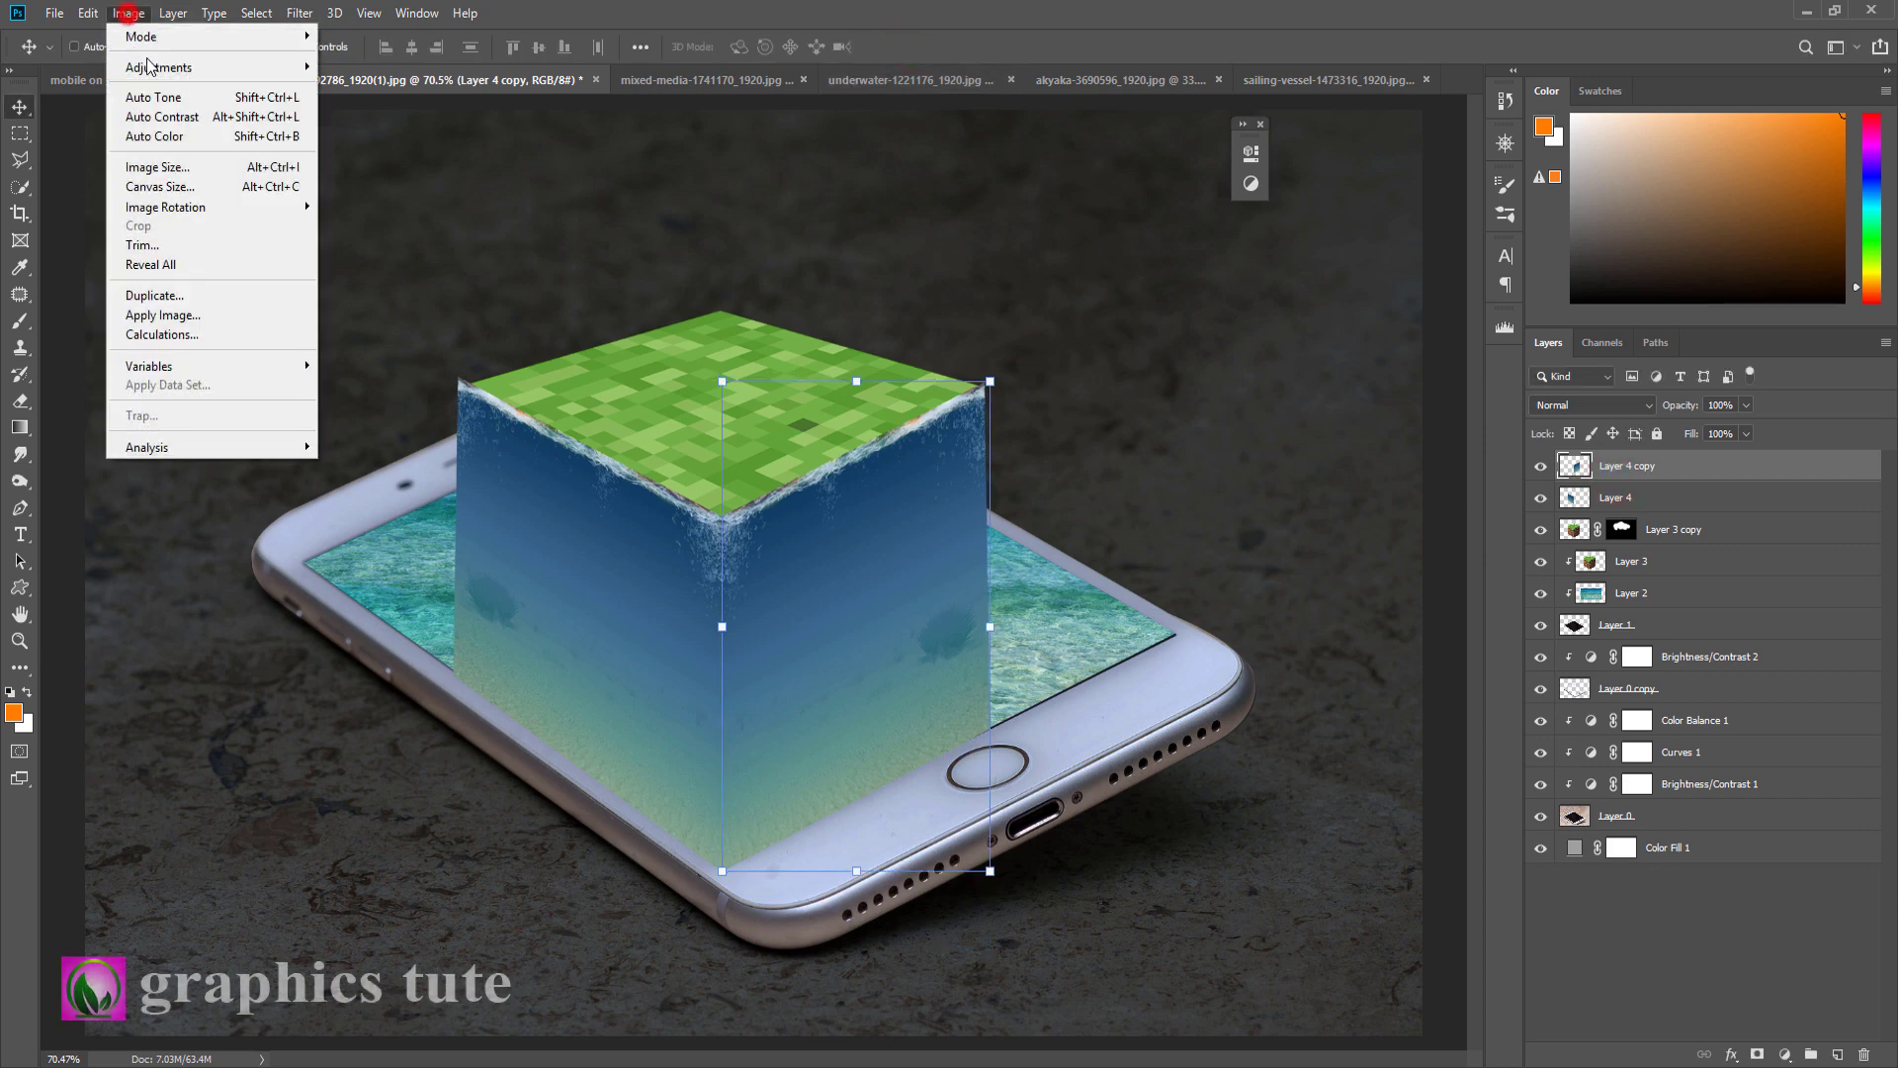
mouse_move(163, 67)
left_click(358, 83)
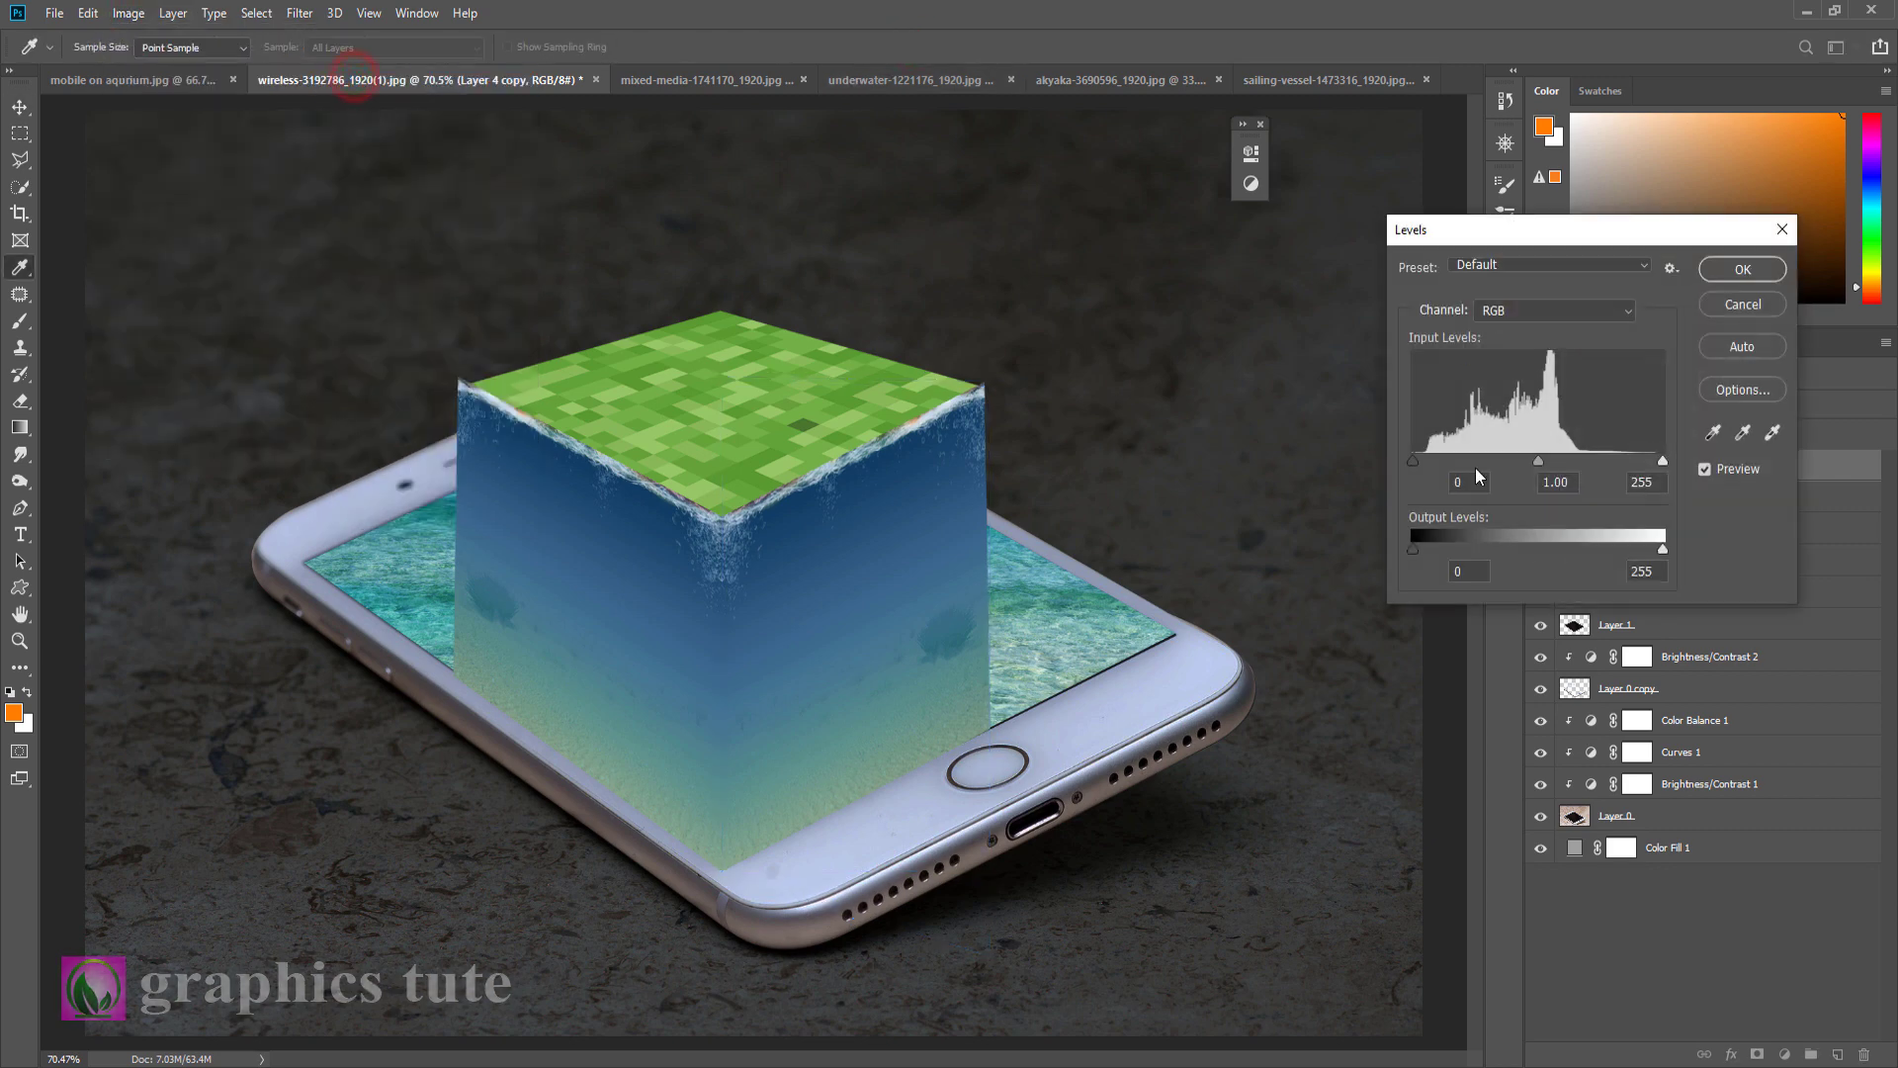
left_click_drag(1416, 465, 1451, 465)
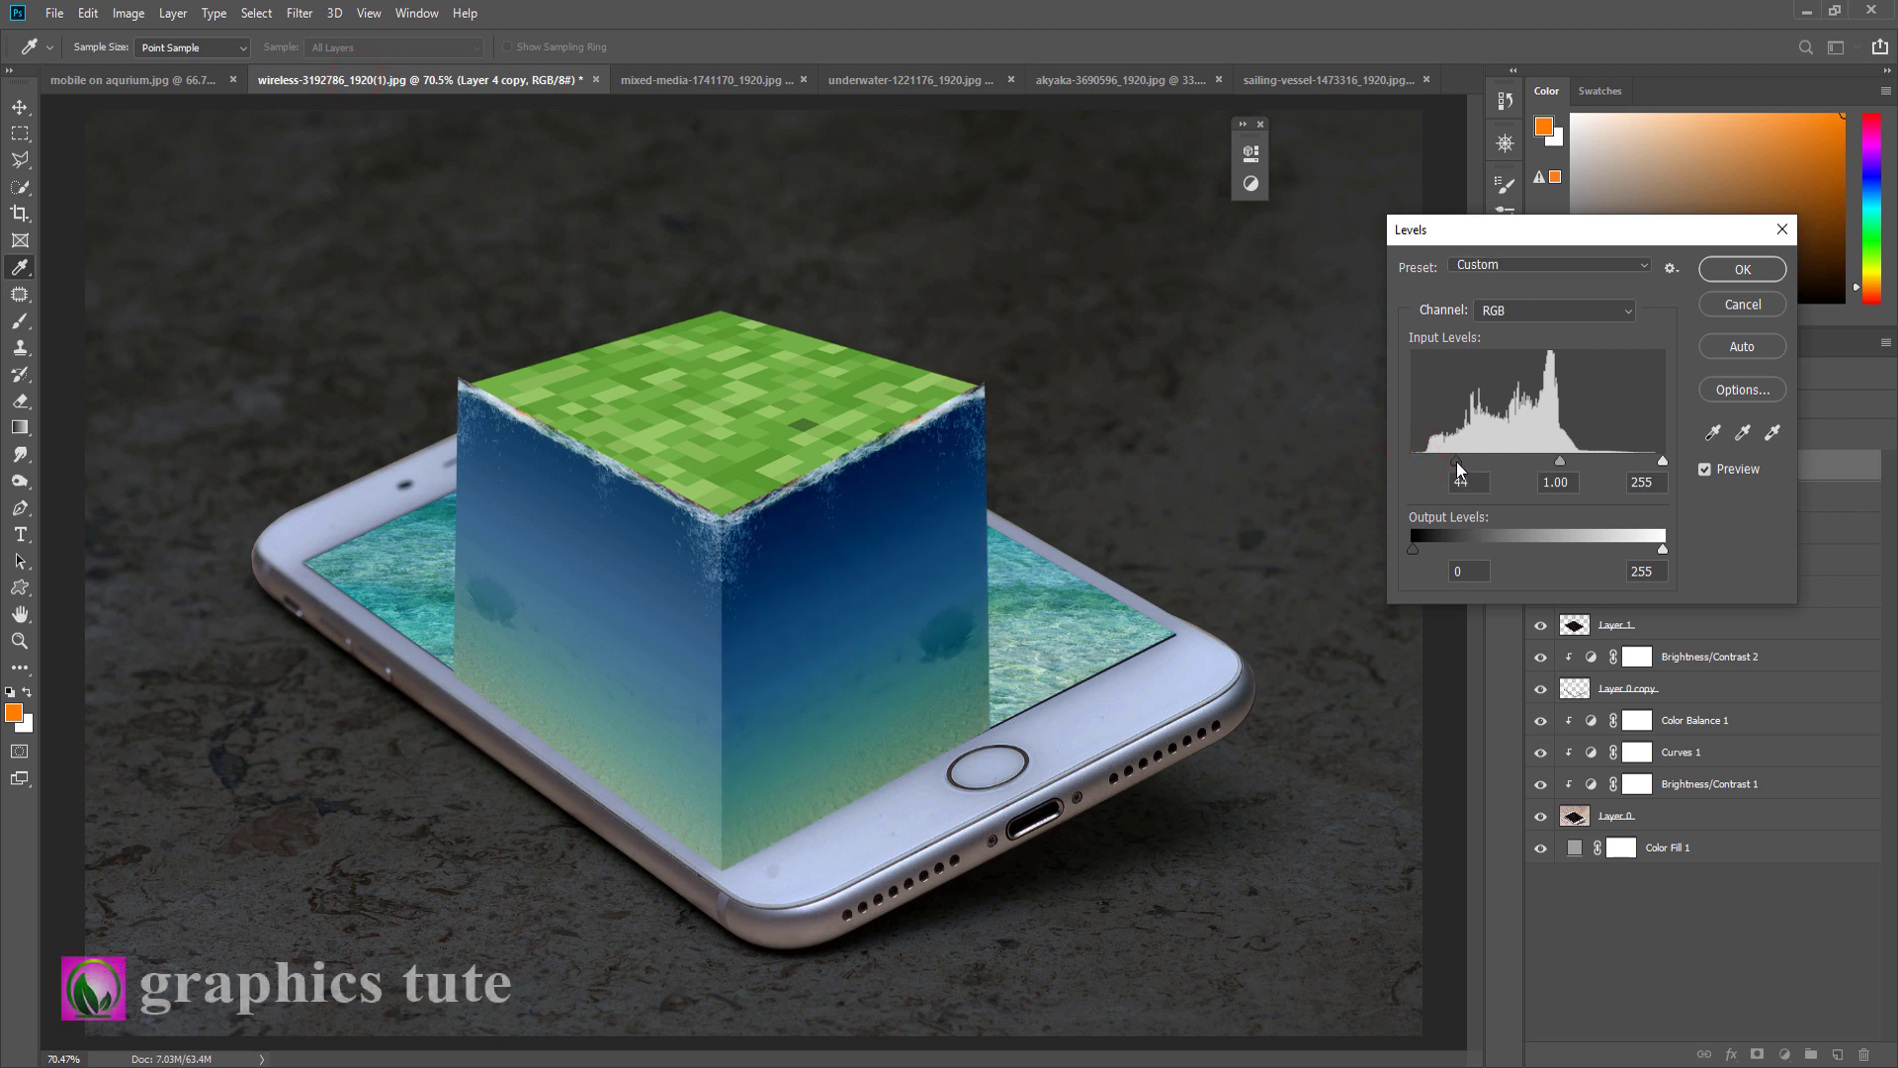
left_click(1735, 272)
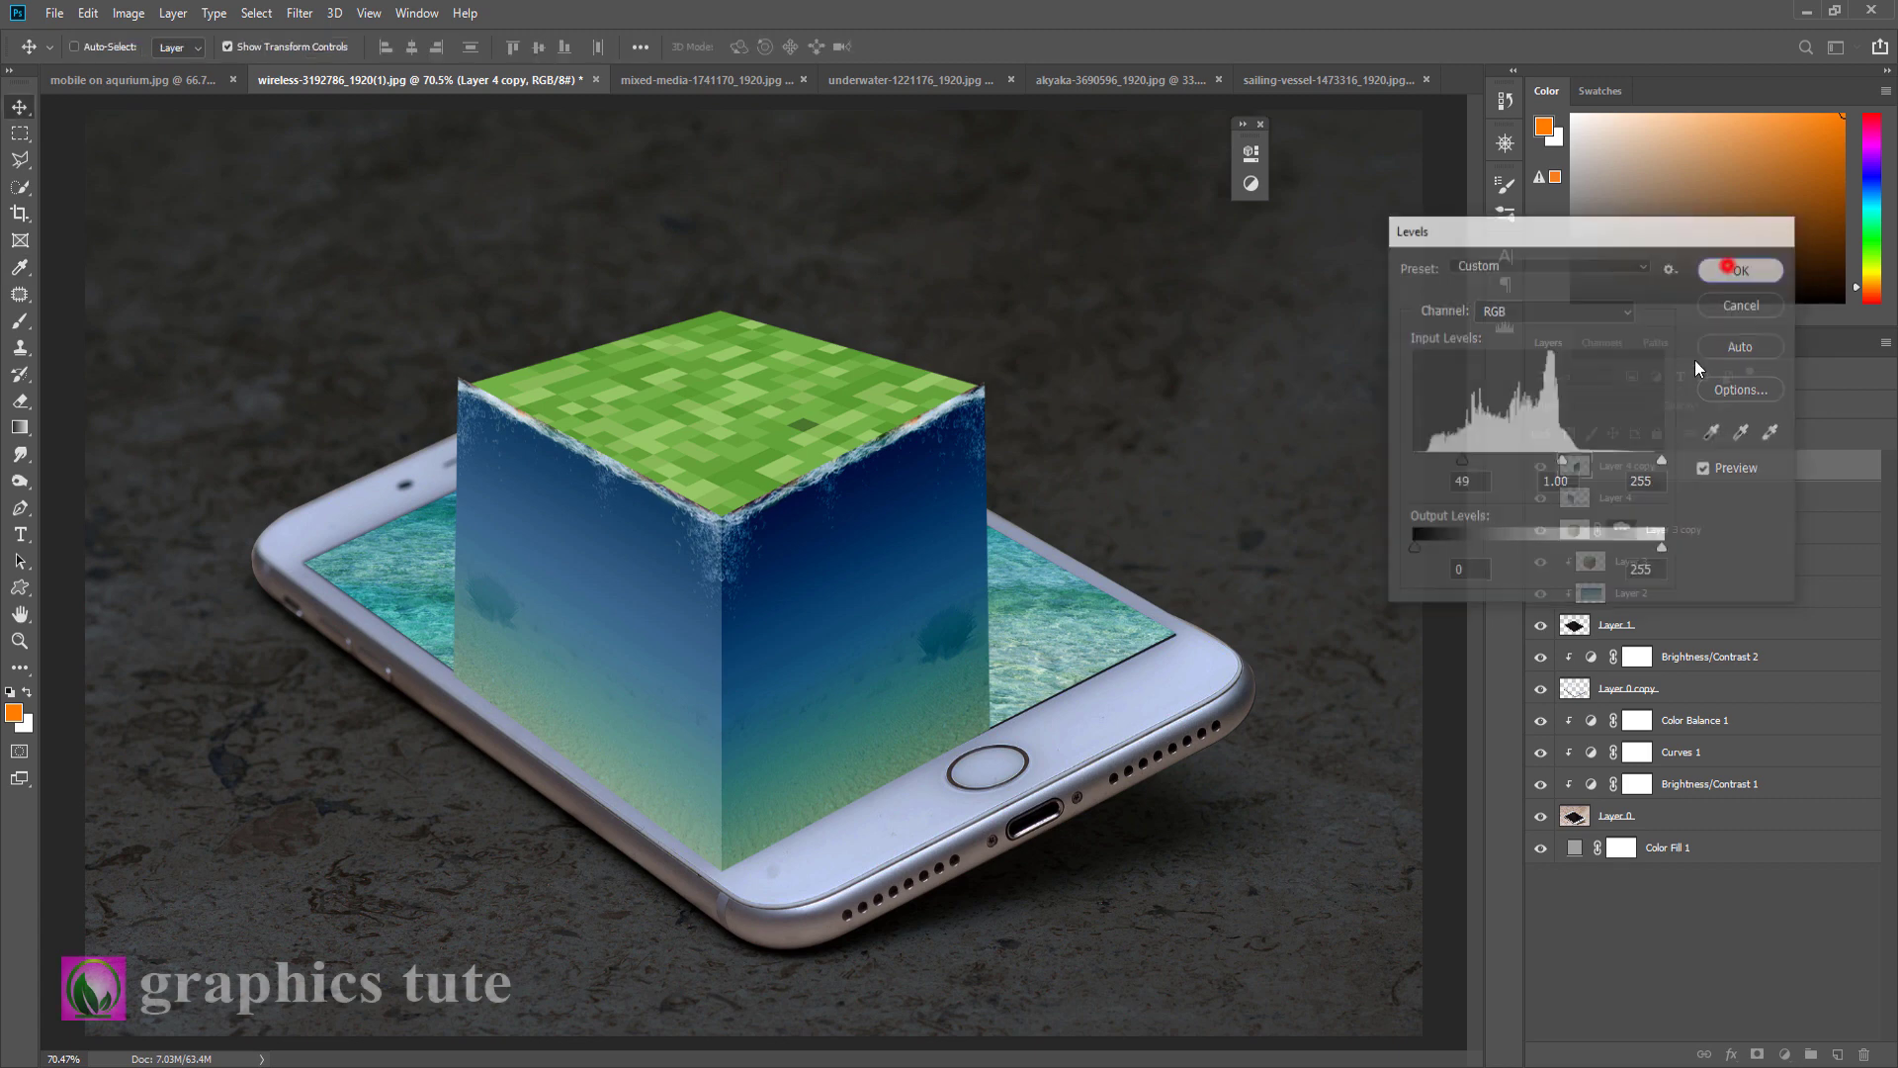
key("v")
Step: Adjust the left underwater face (Layer 4) with Brightness/Contrast, setting brightness to -41 and contrast to 55
left_click(1620, 498)
left_click(128, 13)
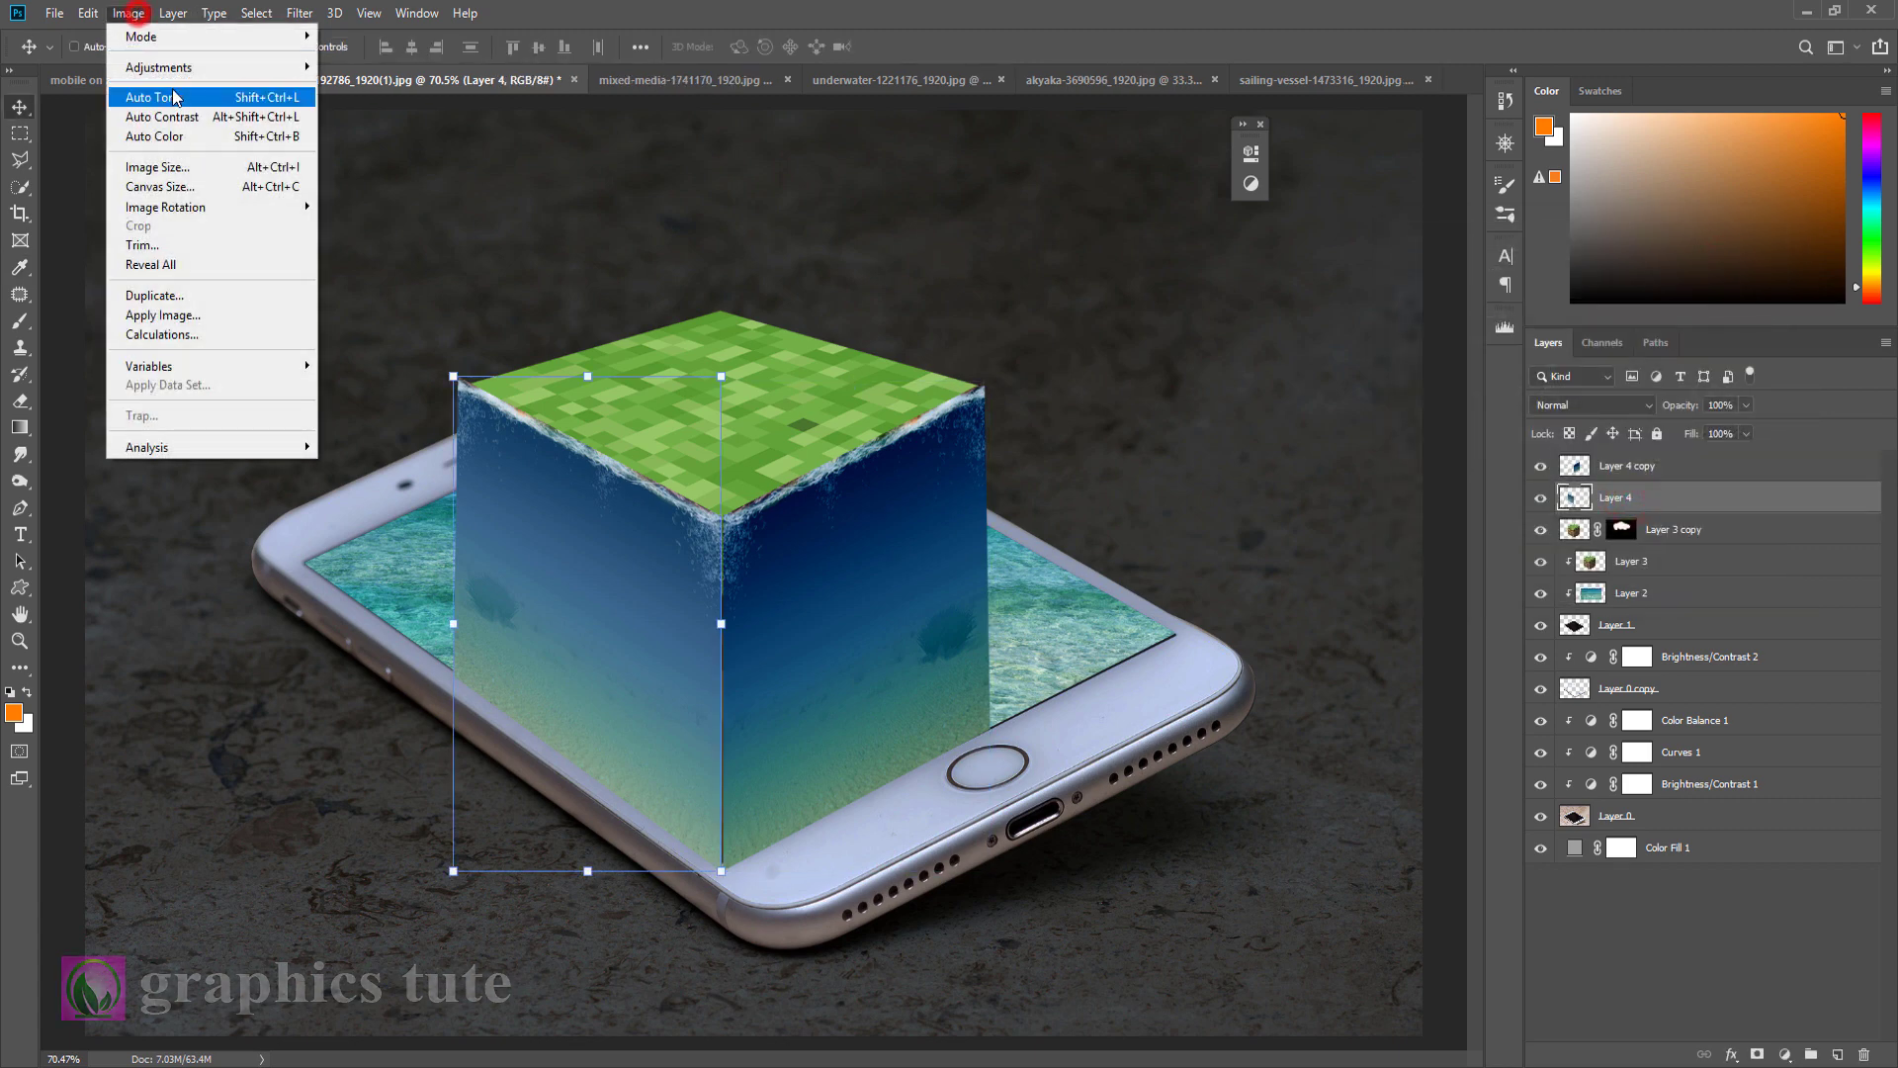
mouse_move(168, 67)
left_click(374, 67)
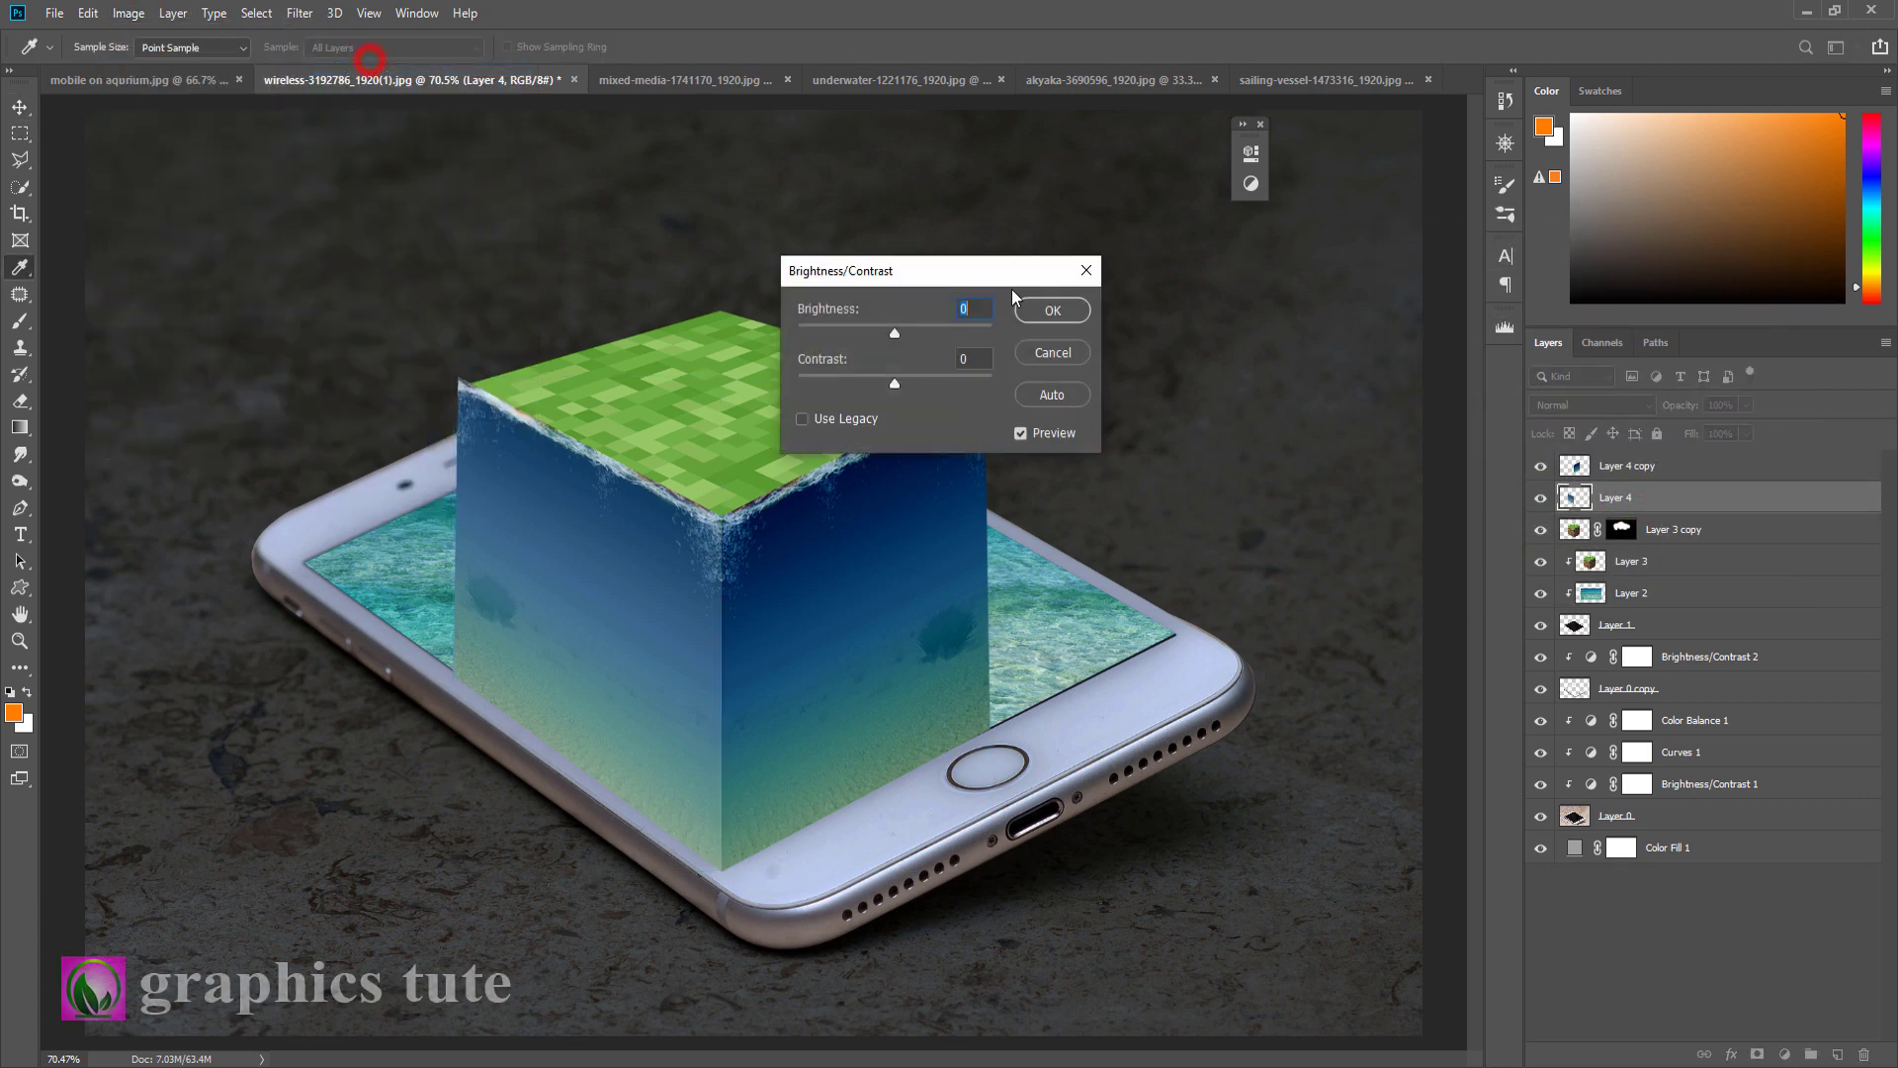
left_click_drag(891, 335, 949, 385)
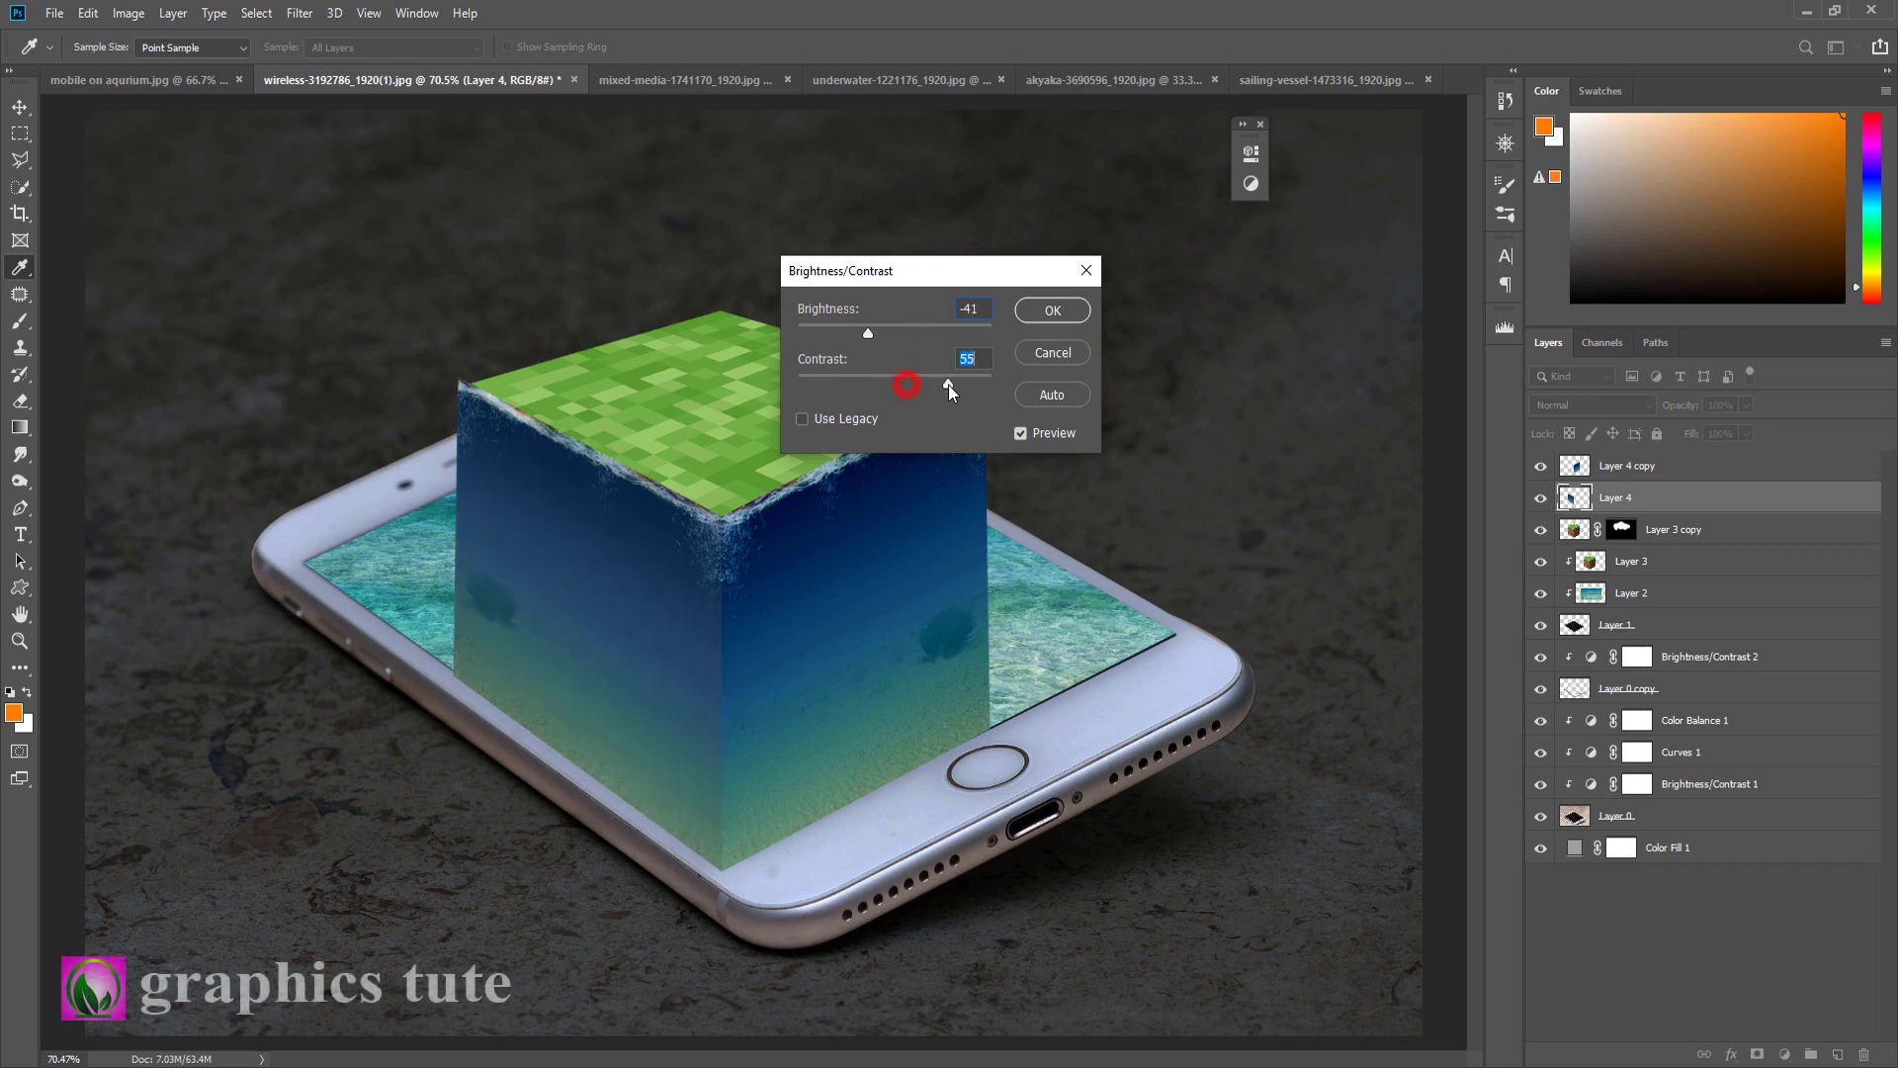
left_click(1038, 311)
key("v")
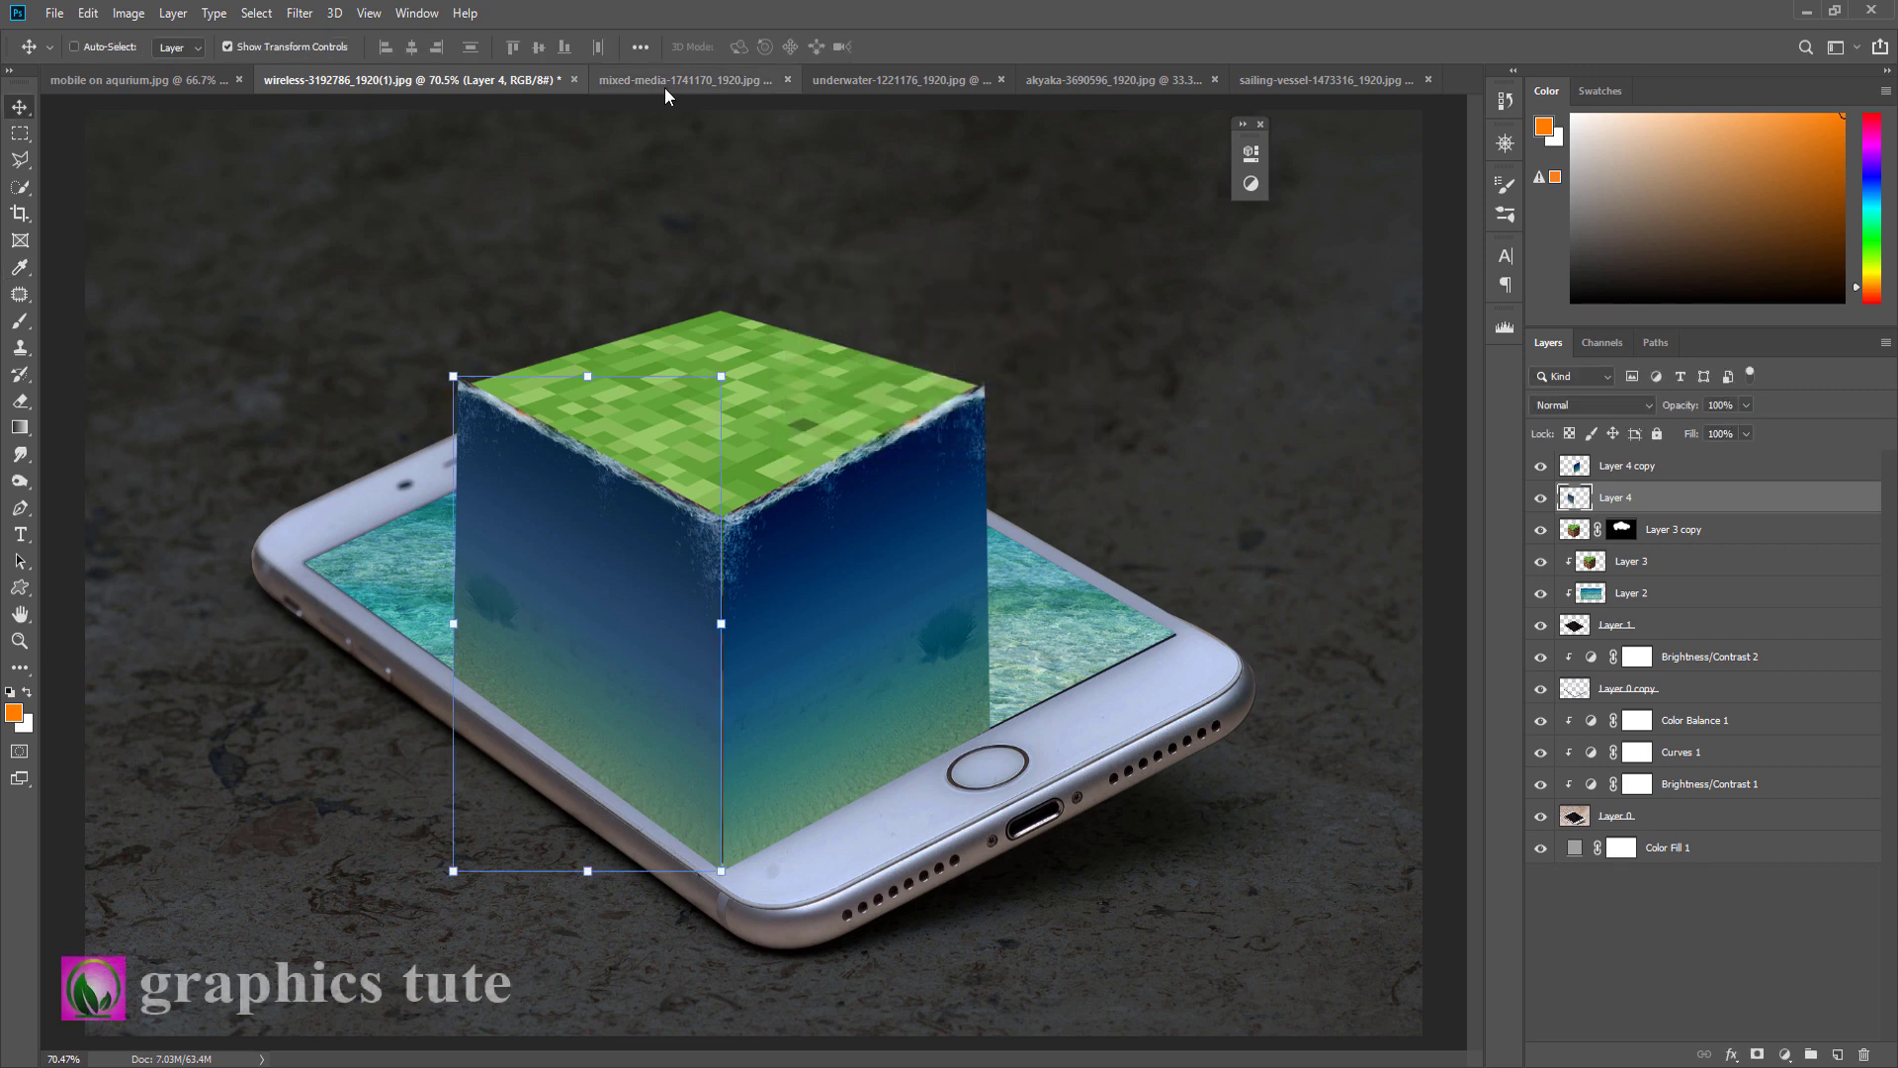
Step: Close the mixed-media-1741170_1920.jpg document without saving its changes
left_click(732, 81)
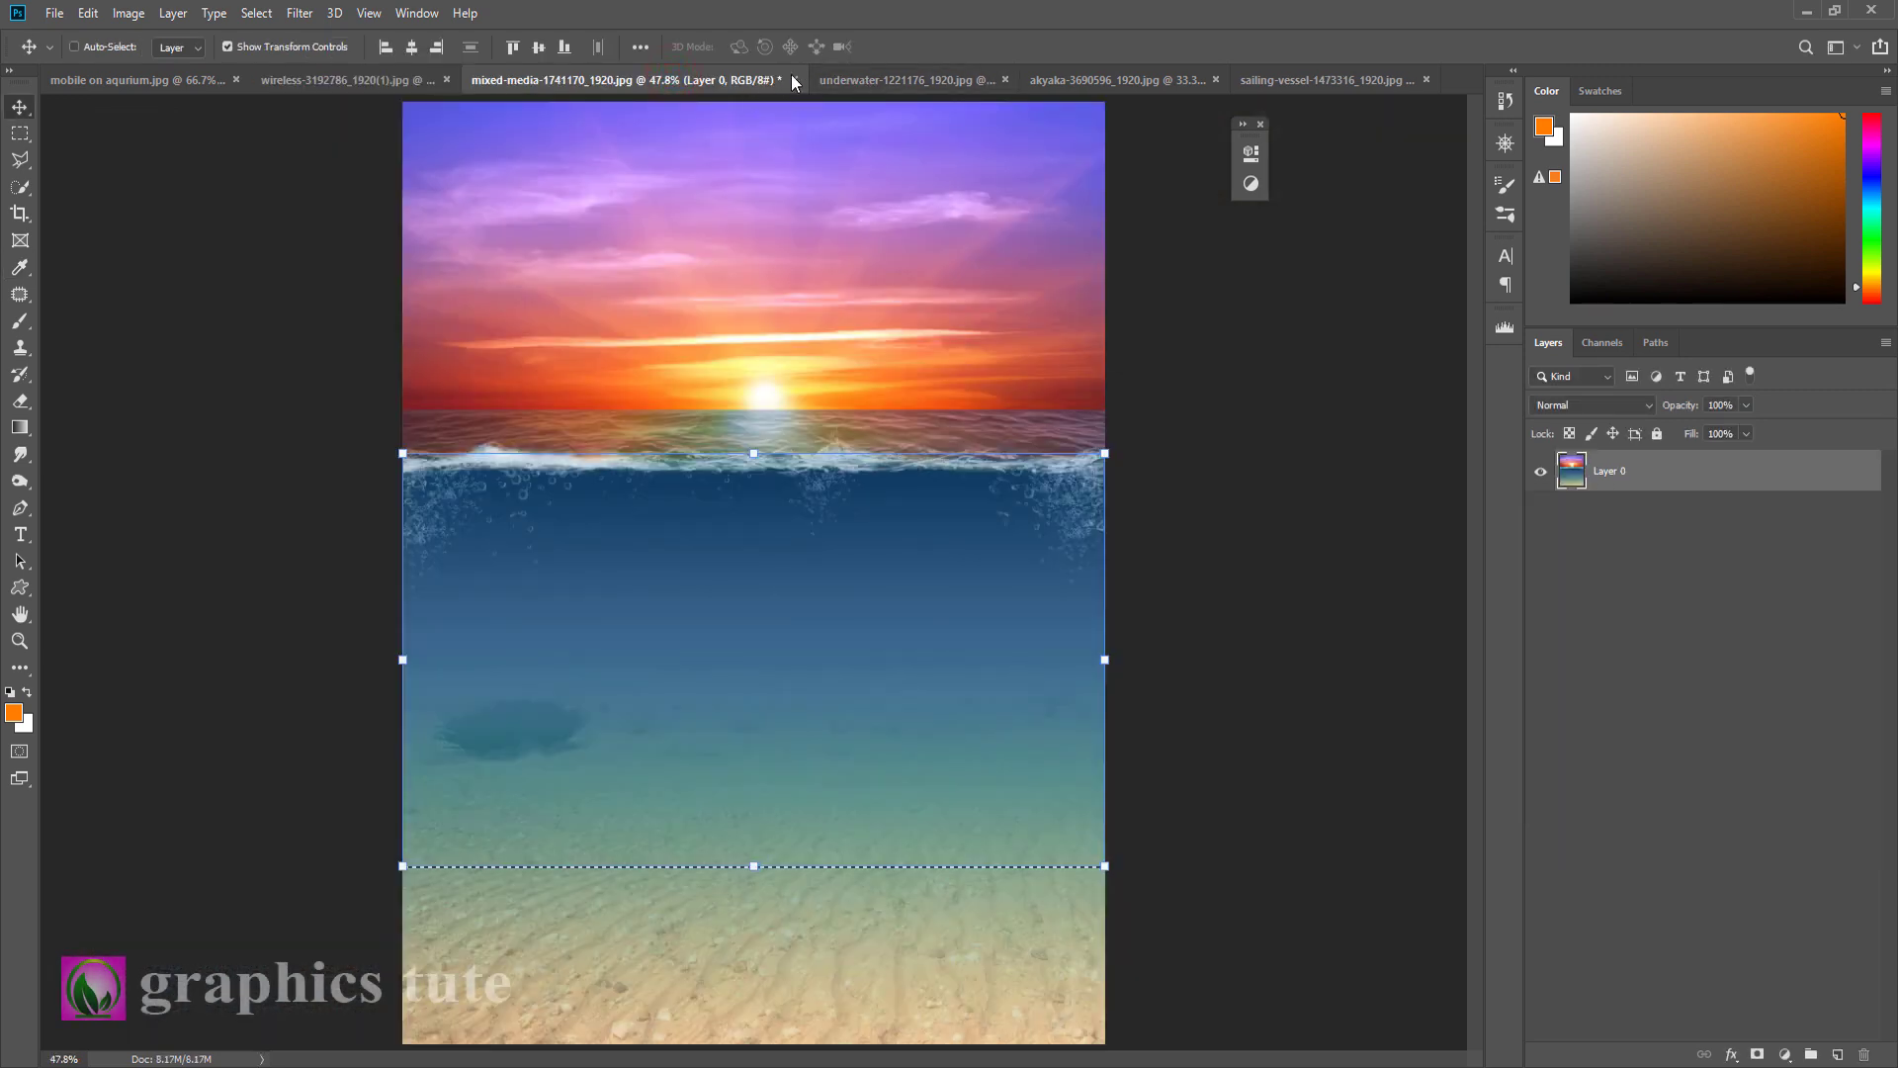
left_click(794, 79)
left_click(938, 406)
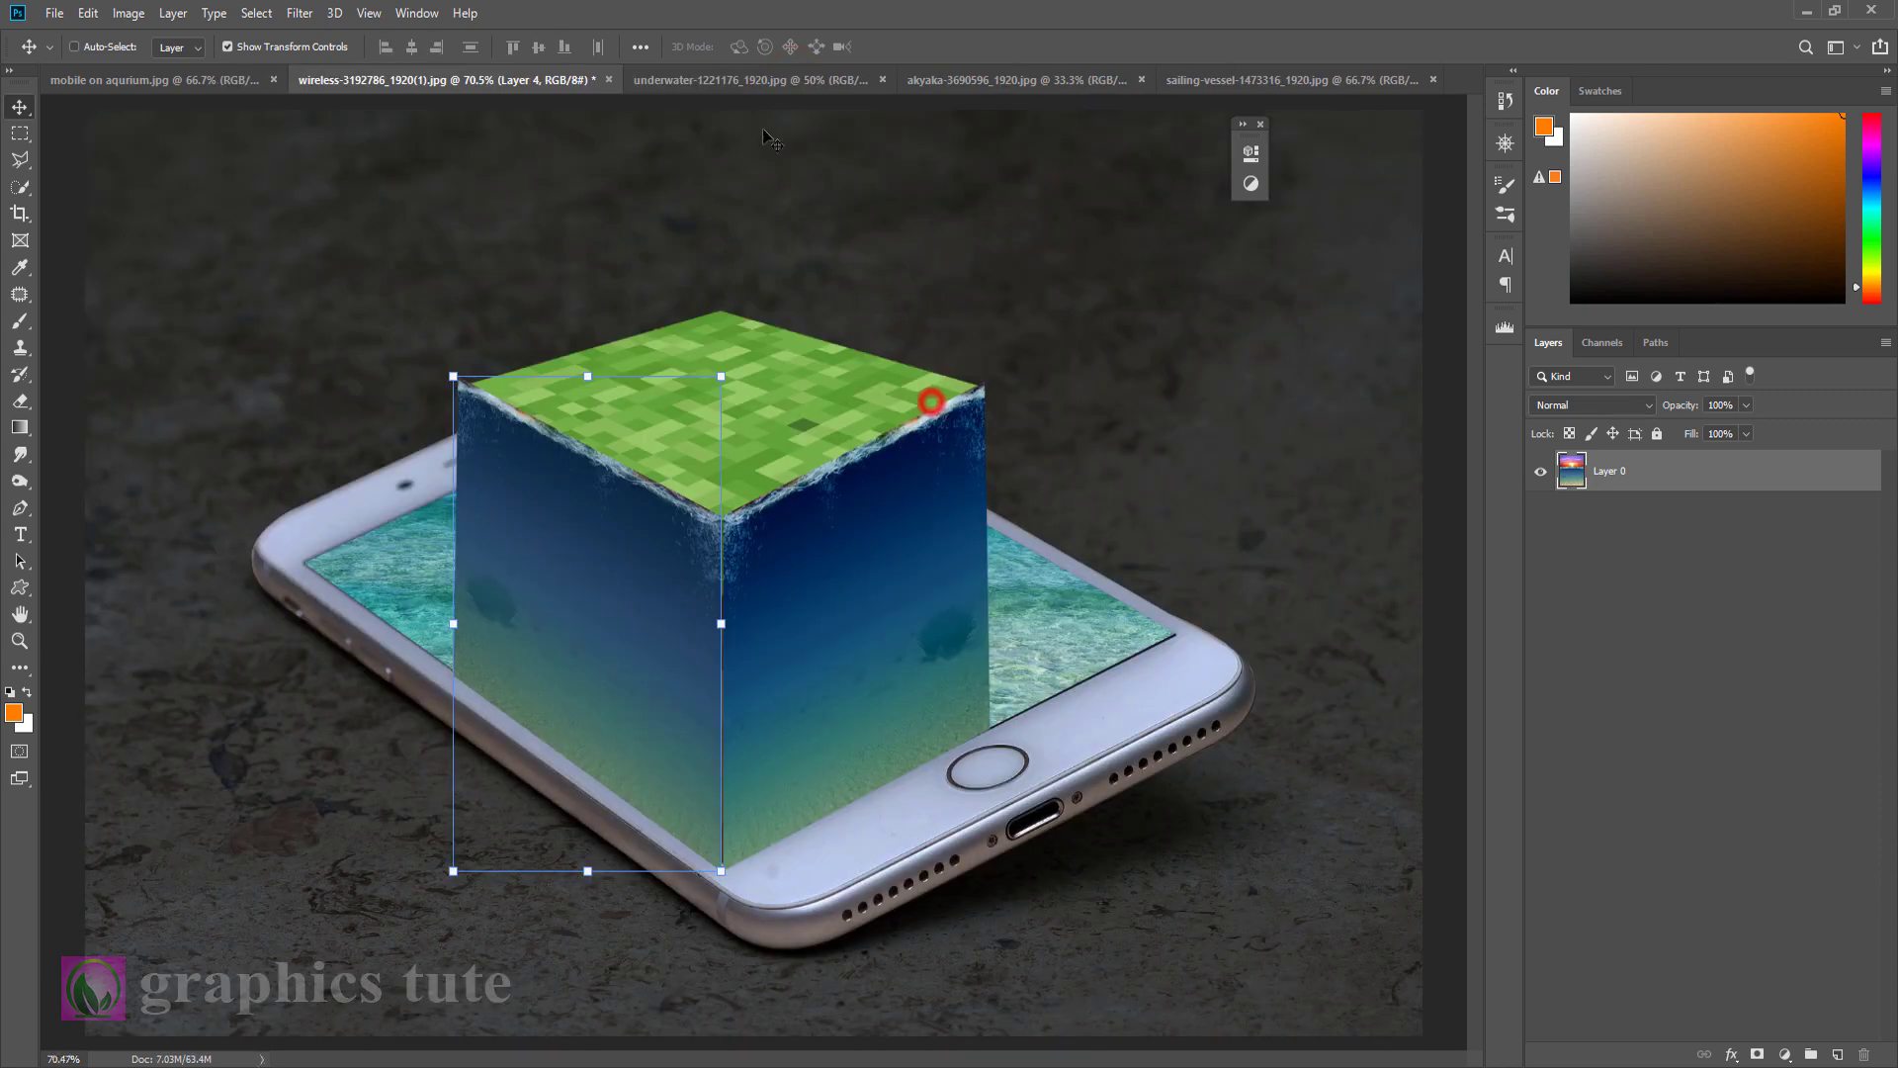
Step: Unlock the background layer of underwater-1221176_1920.jpg and bring the reef photo into the phone composition
left_click(704, 77)
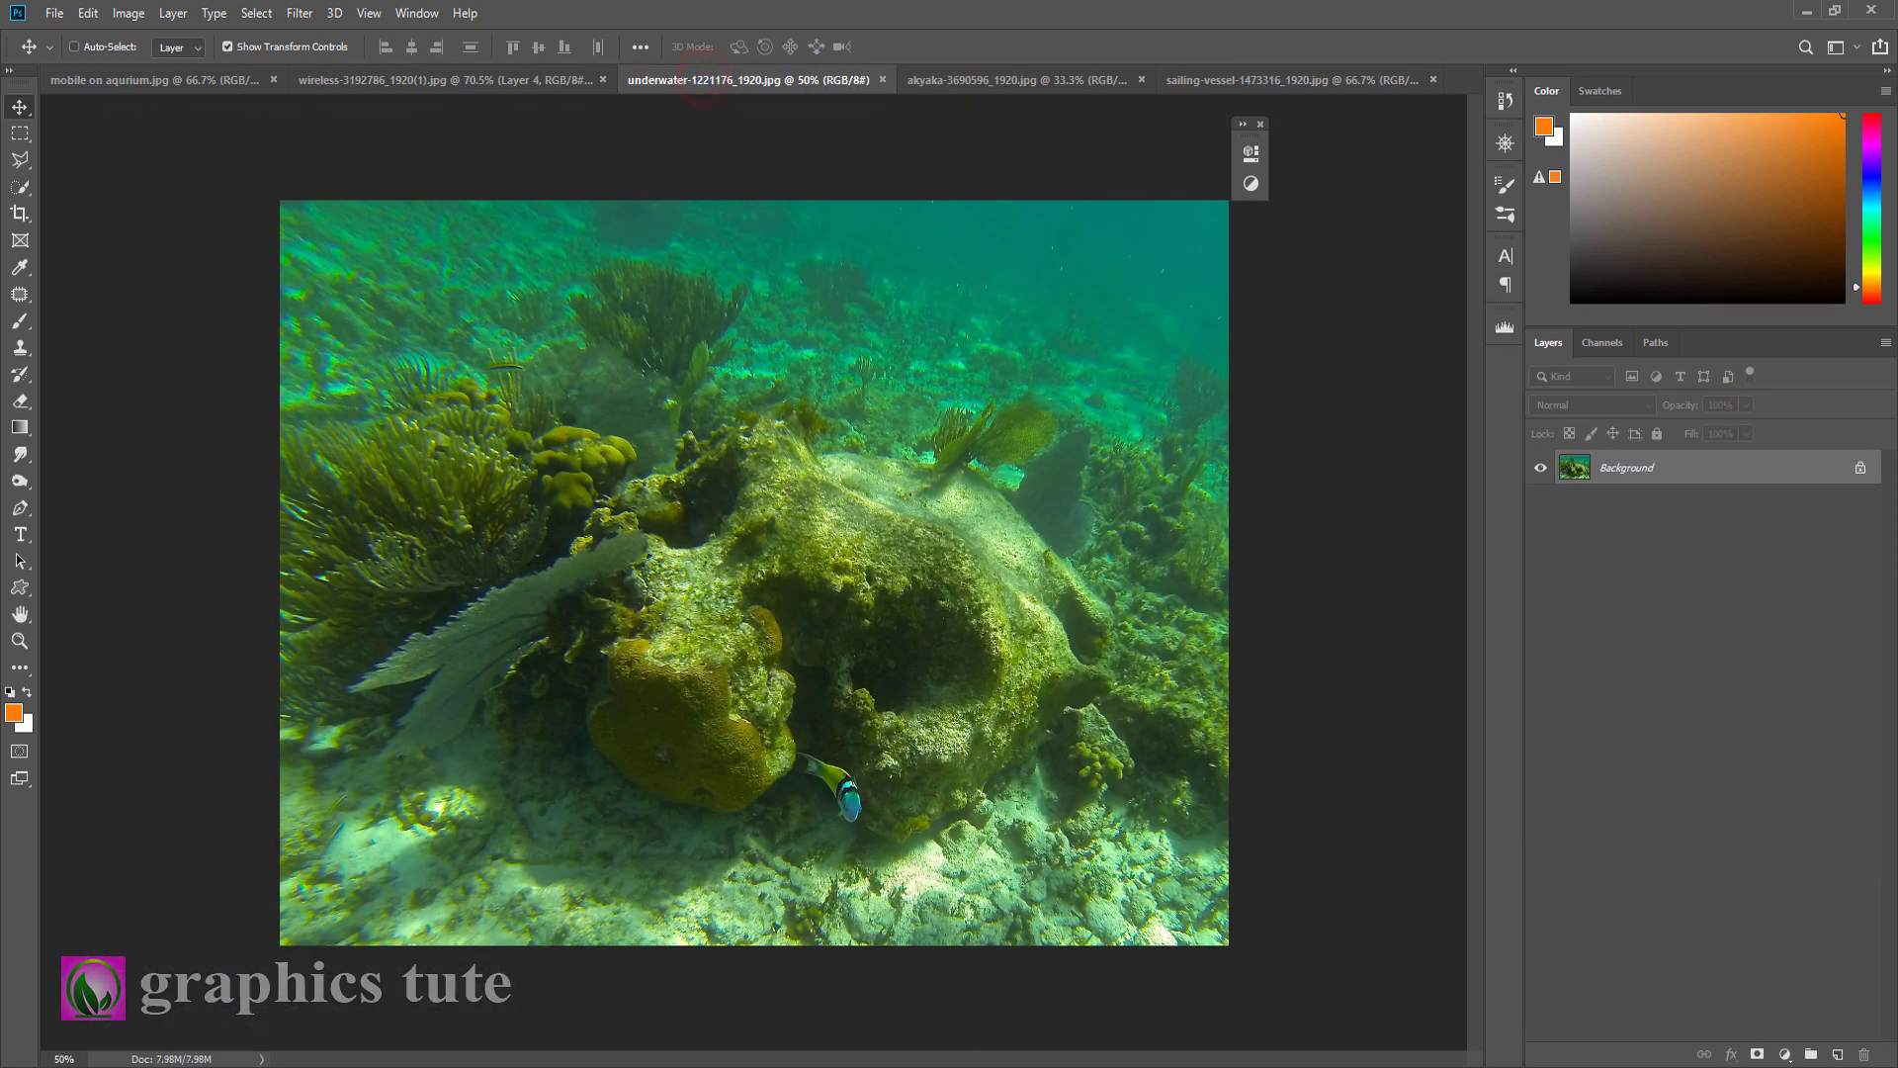
left_click(1861, 473)
left_click_drag(627, 424, 981, 583)
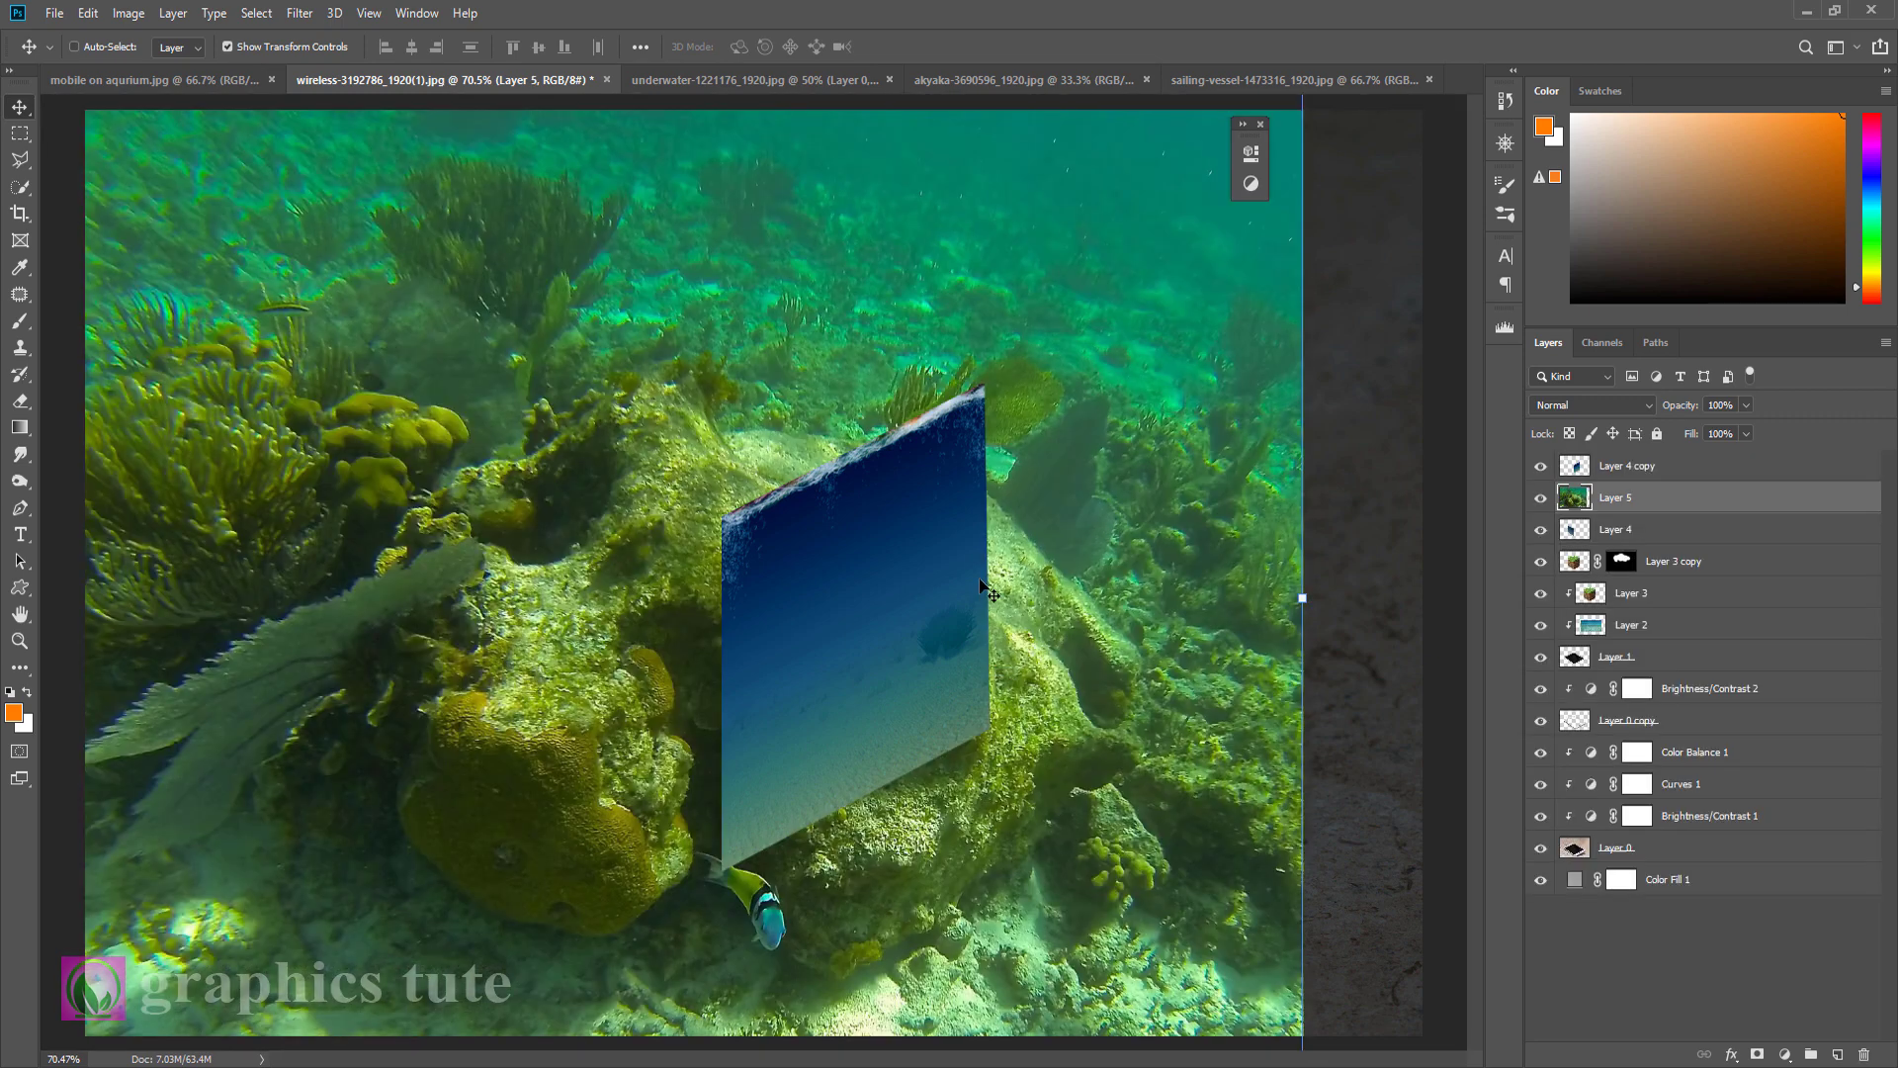
Step: Scale the reef layer down to about 18%, place it over the cube's left face, and apply the transformation
left_click_drag(1179, 381, 1177, 550)
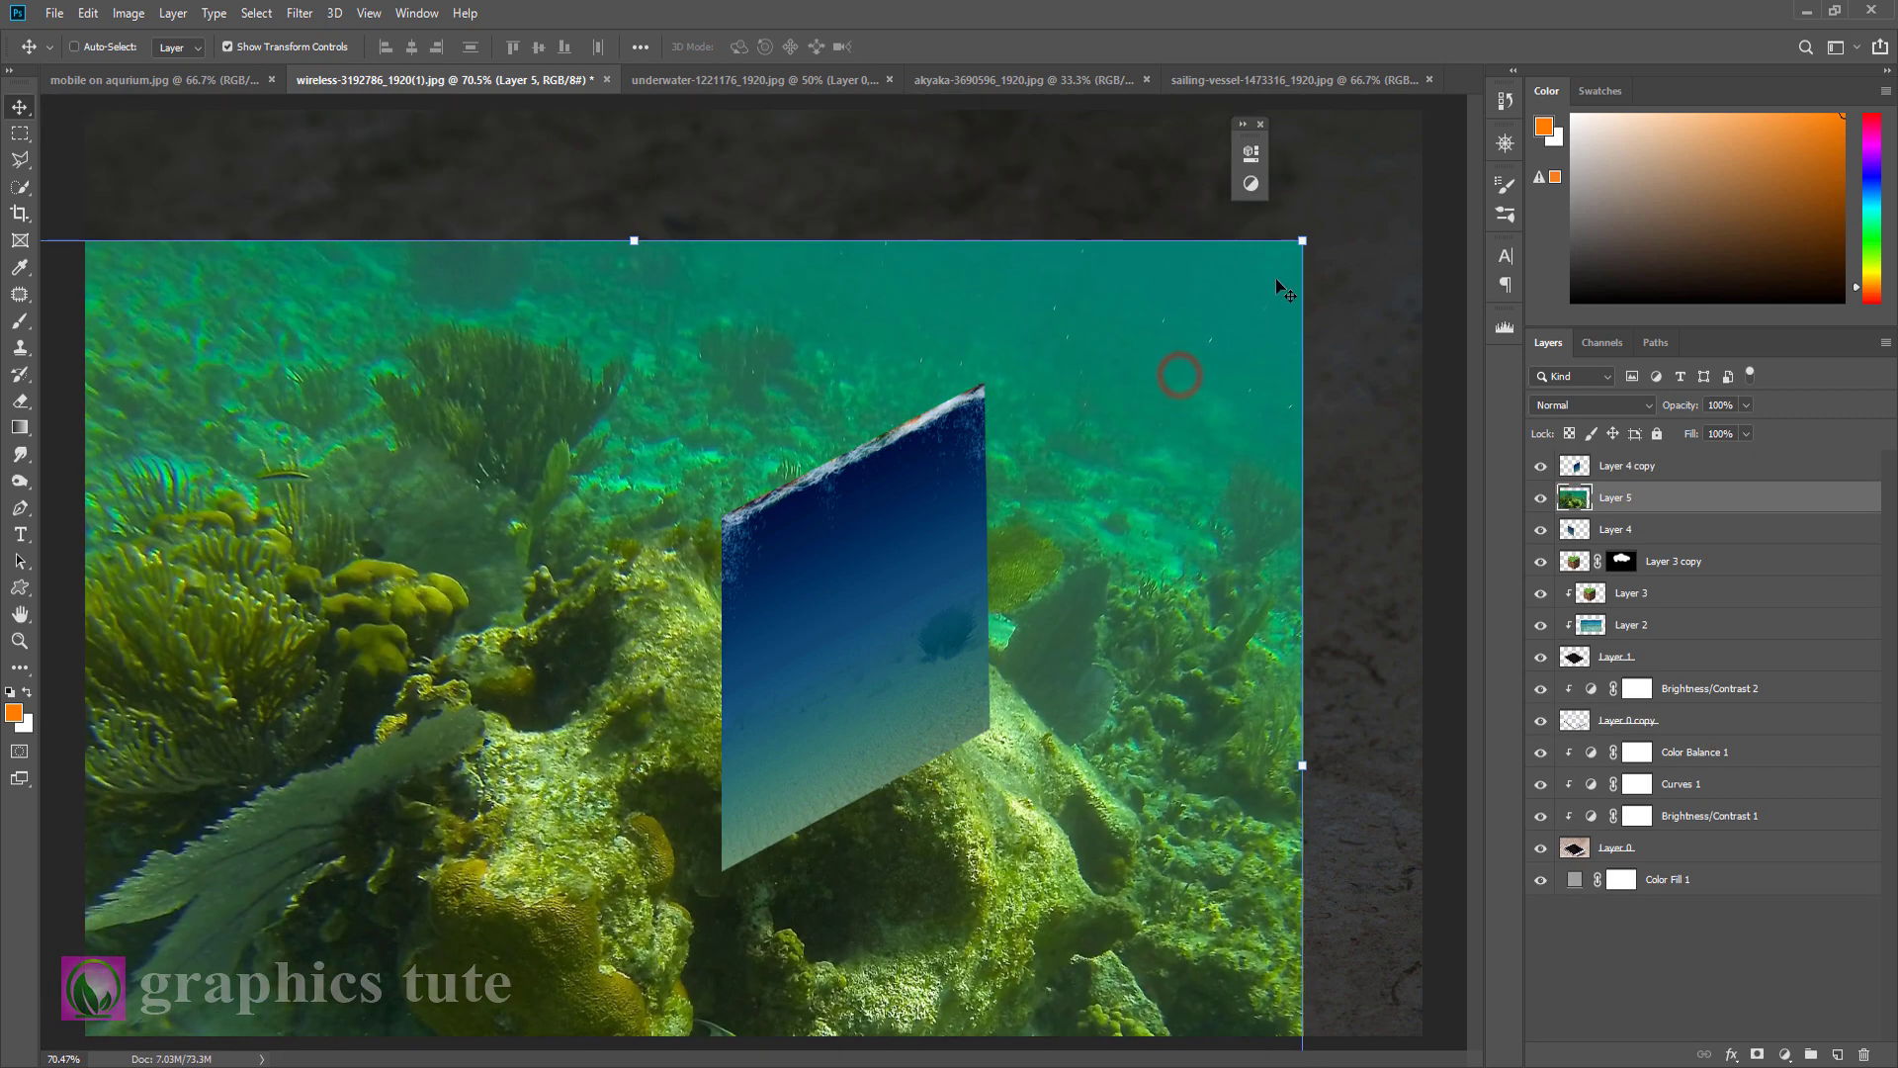
left_click_drag(1303, 239, 759, 665)
left_click_drag(604, 746, 539, 546)
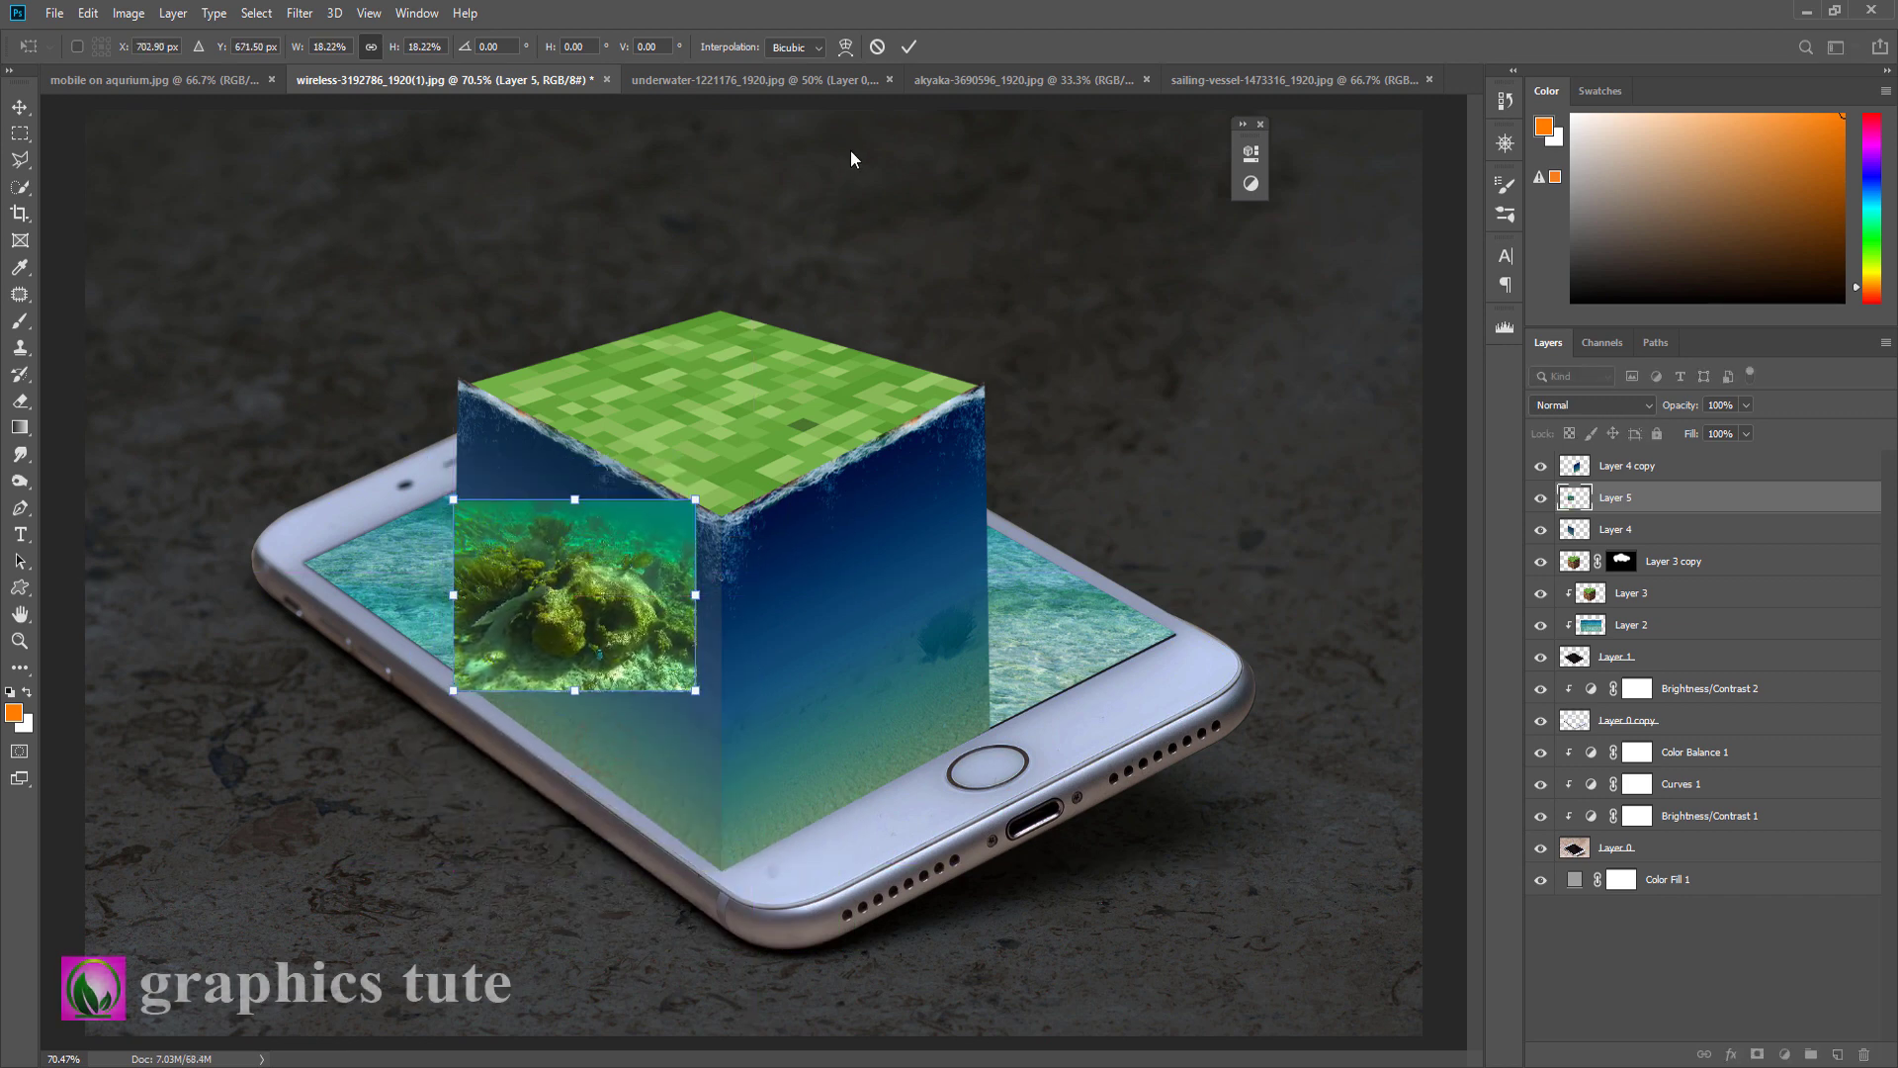
left_click(907, 49)
Step: Clip the reef layer to the left underwater face and enlarge it to span the face down to its bottom edge
right_click(1693, 502)
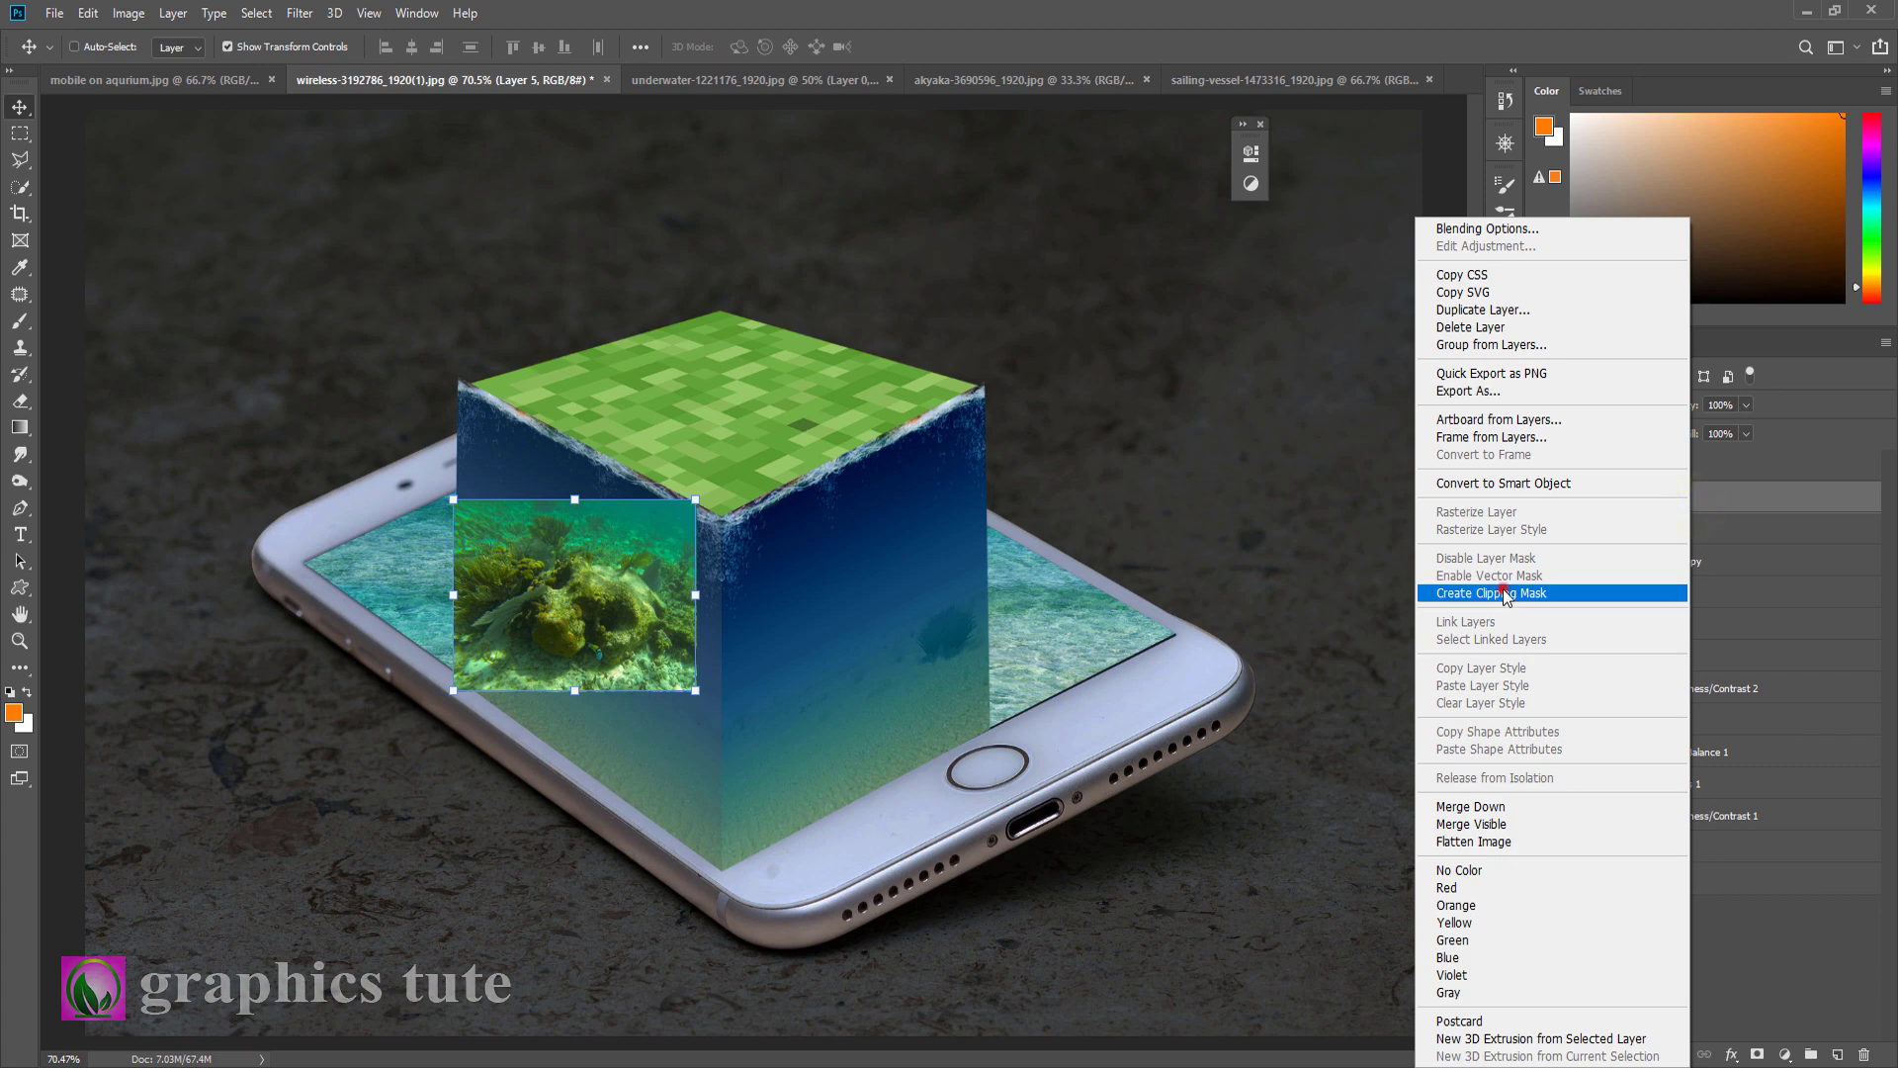
left_click(1504, 594)
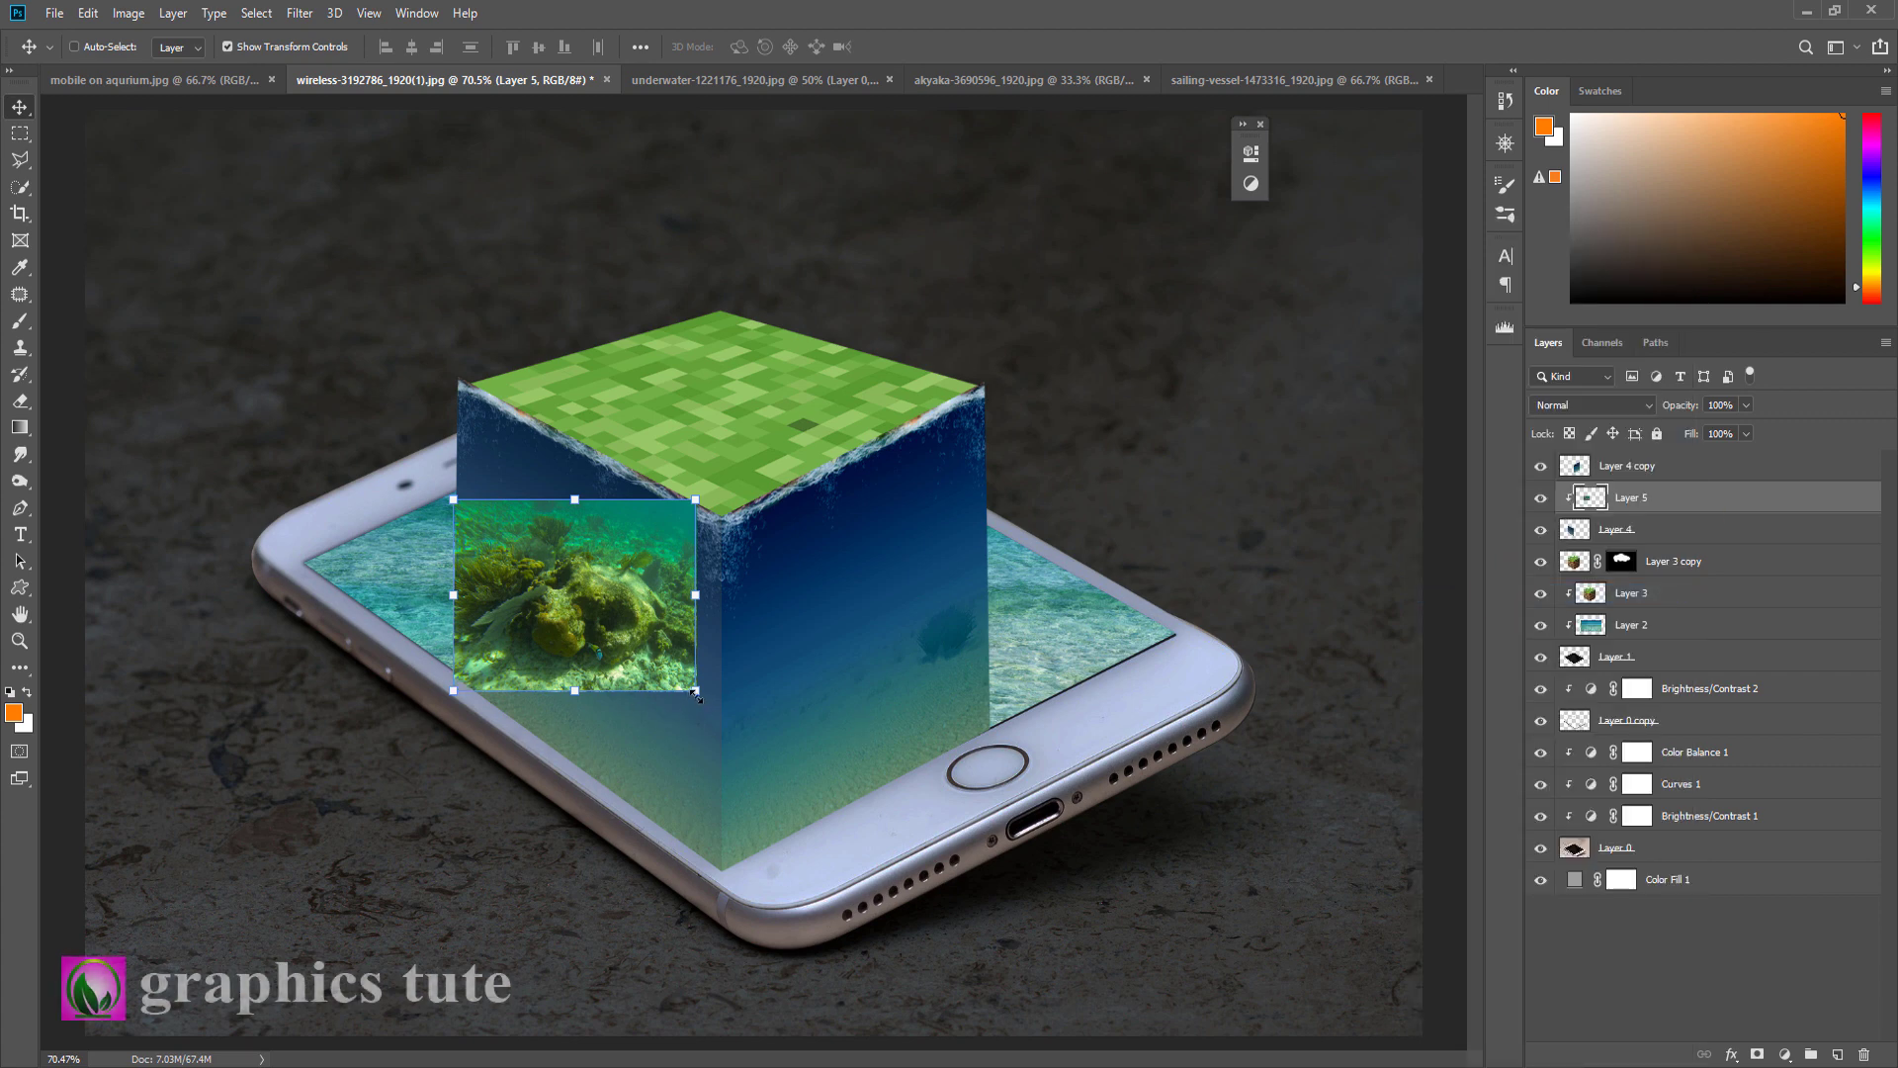
left_click_drag(696, 692, 707, 847)
left_click(906, 47)
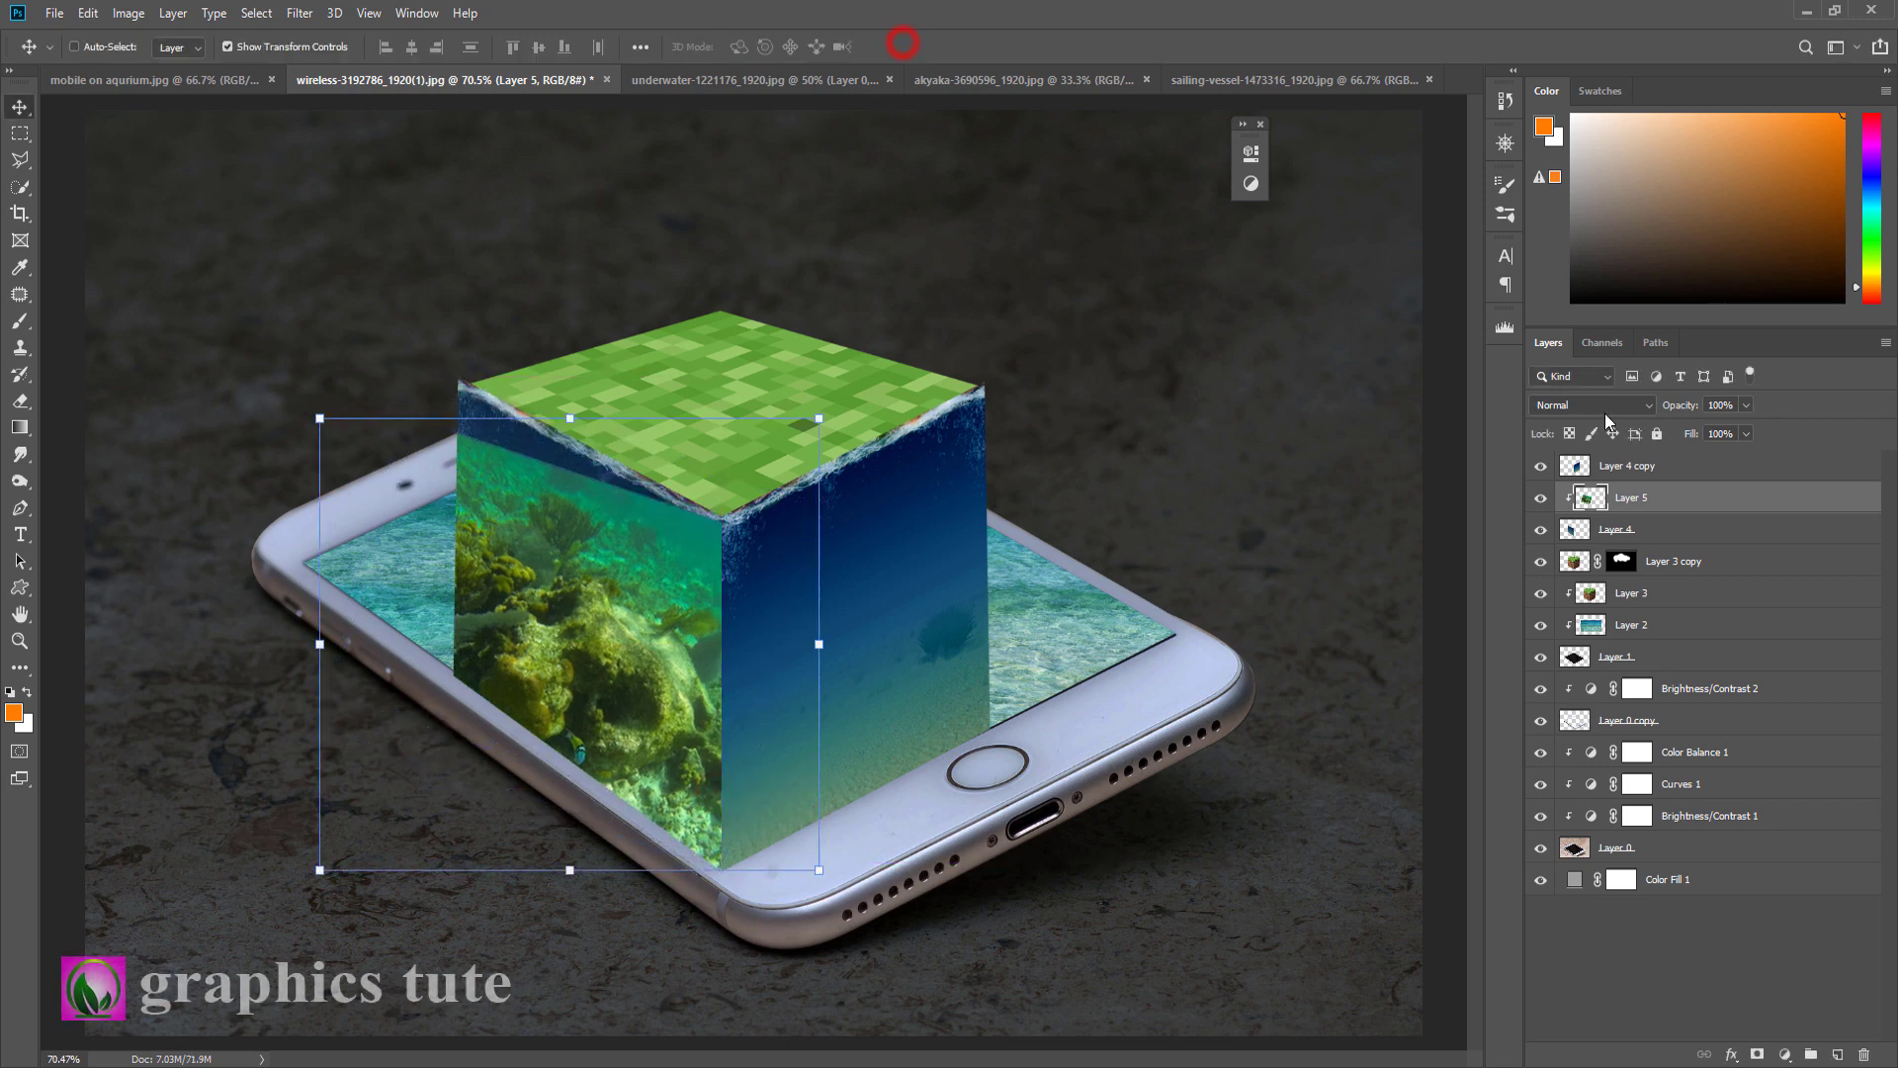
Step: Set the clipped reef layer's blending mode to Overlay and shift it slightly down on the left face
left_click(1597, 409)
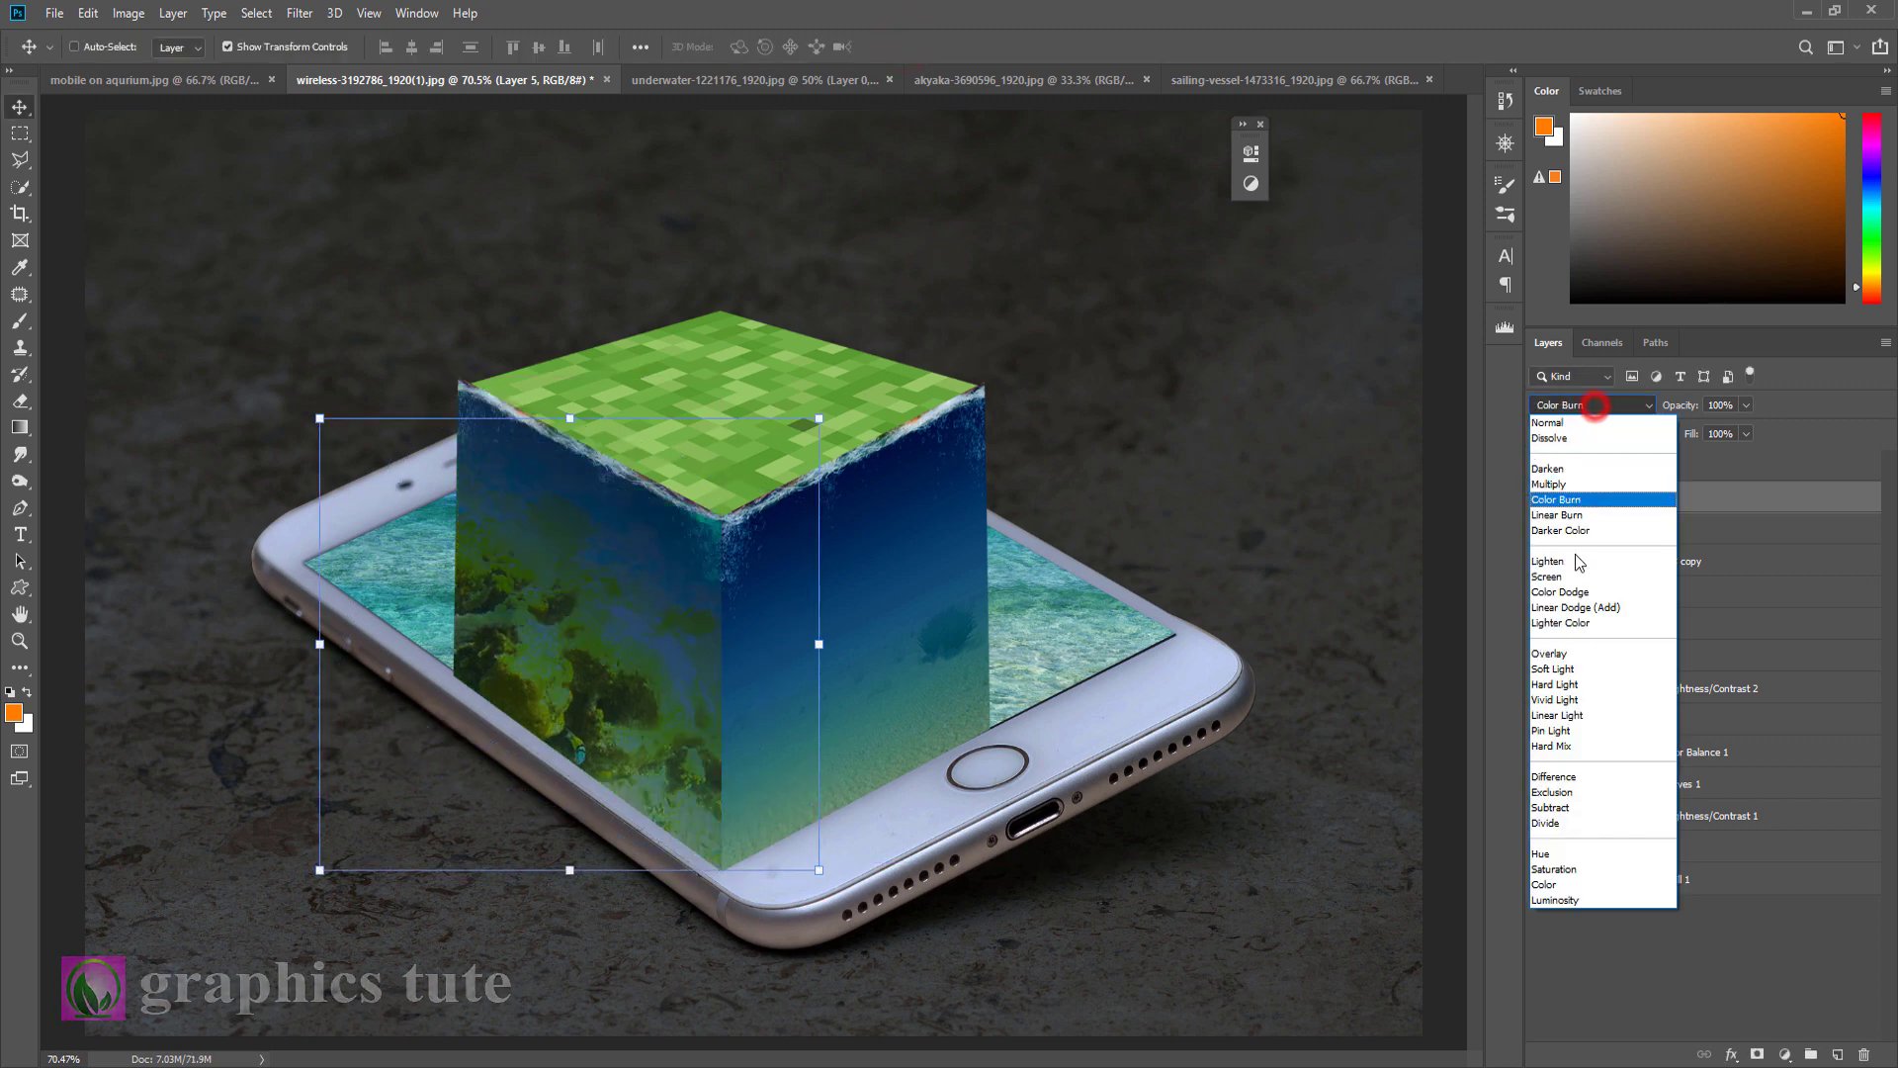
left_click(1554, 655)
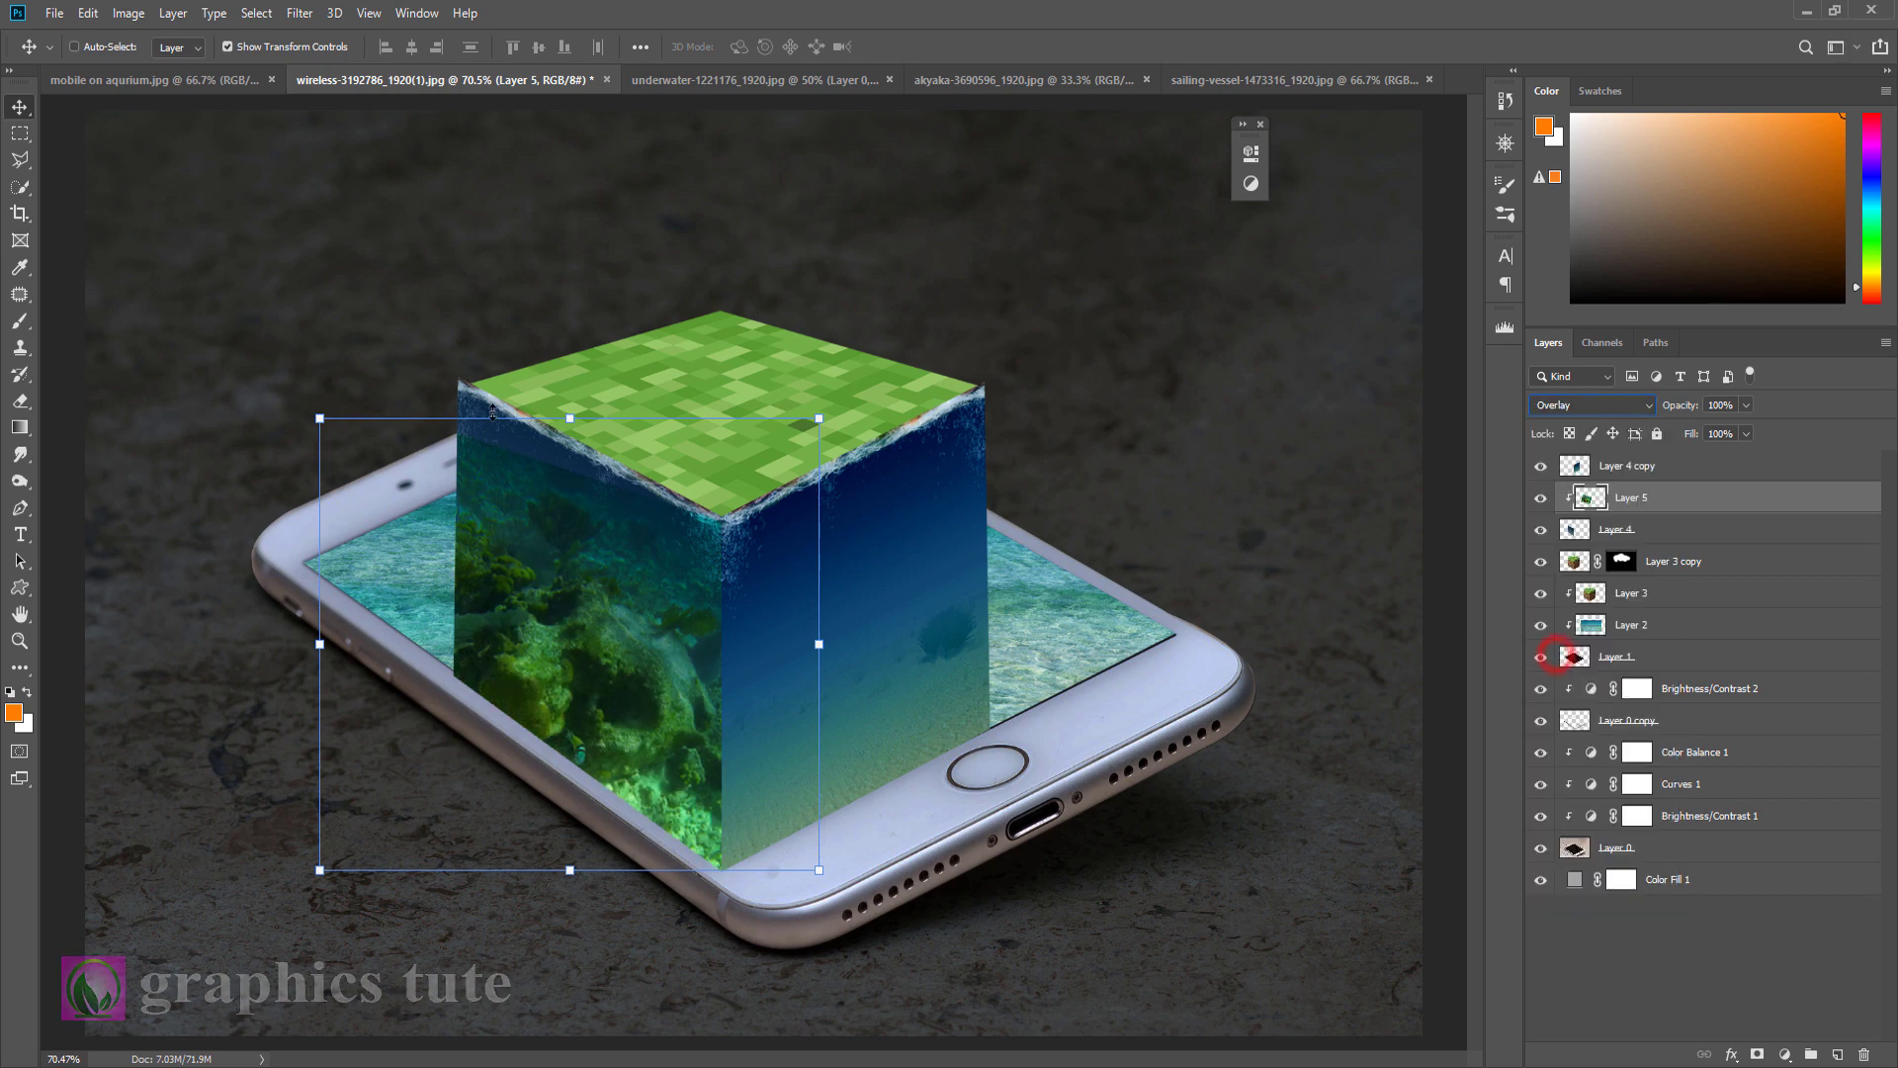
left_click_drag(614, 587, 614, 612)
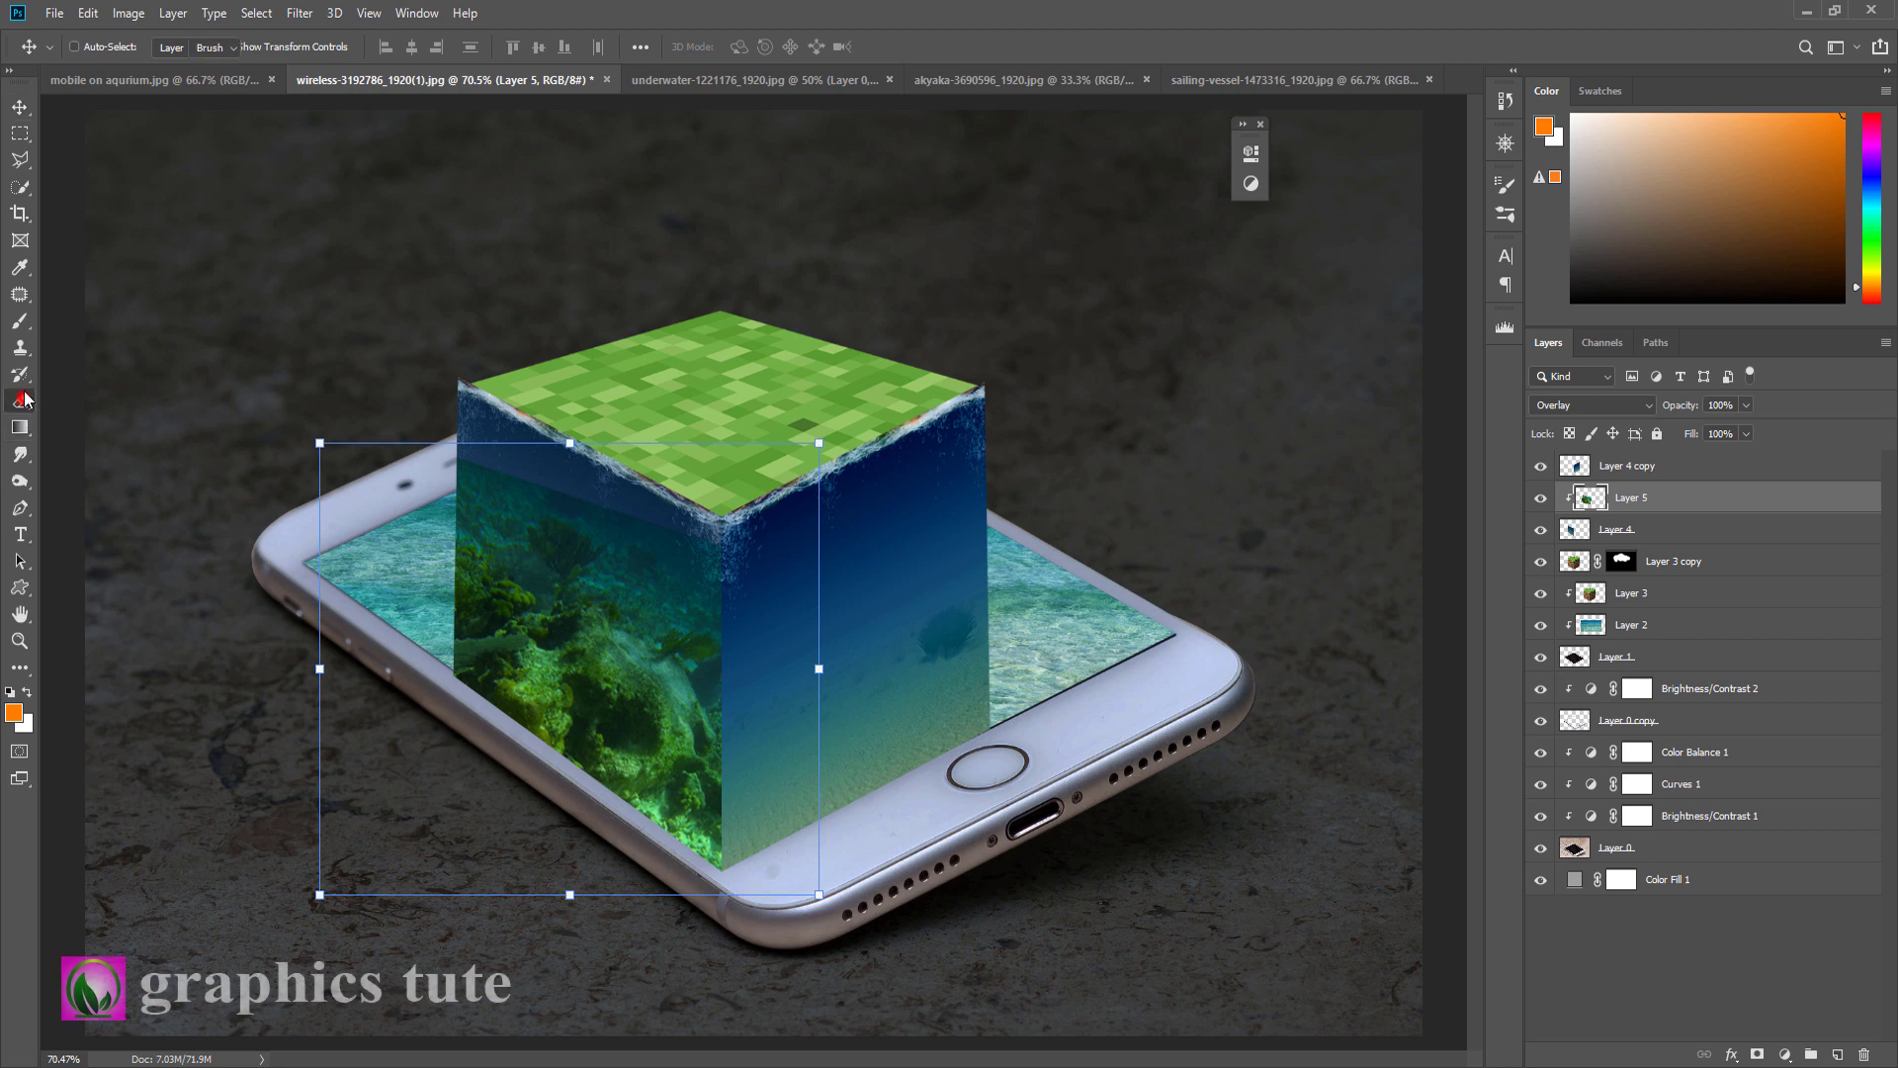
Step: Fade the reef layer's upper edge into the blue water using a soft Eraser at 20% opacity
left_click(20, 400)
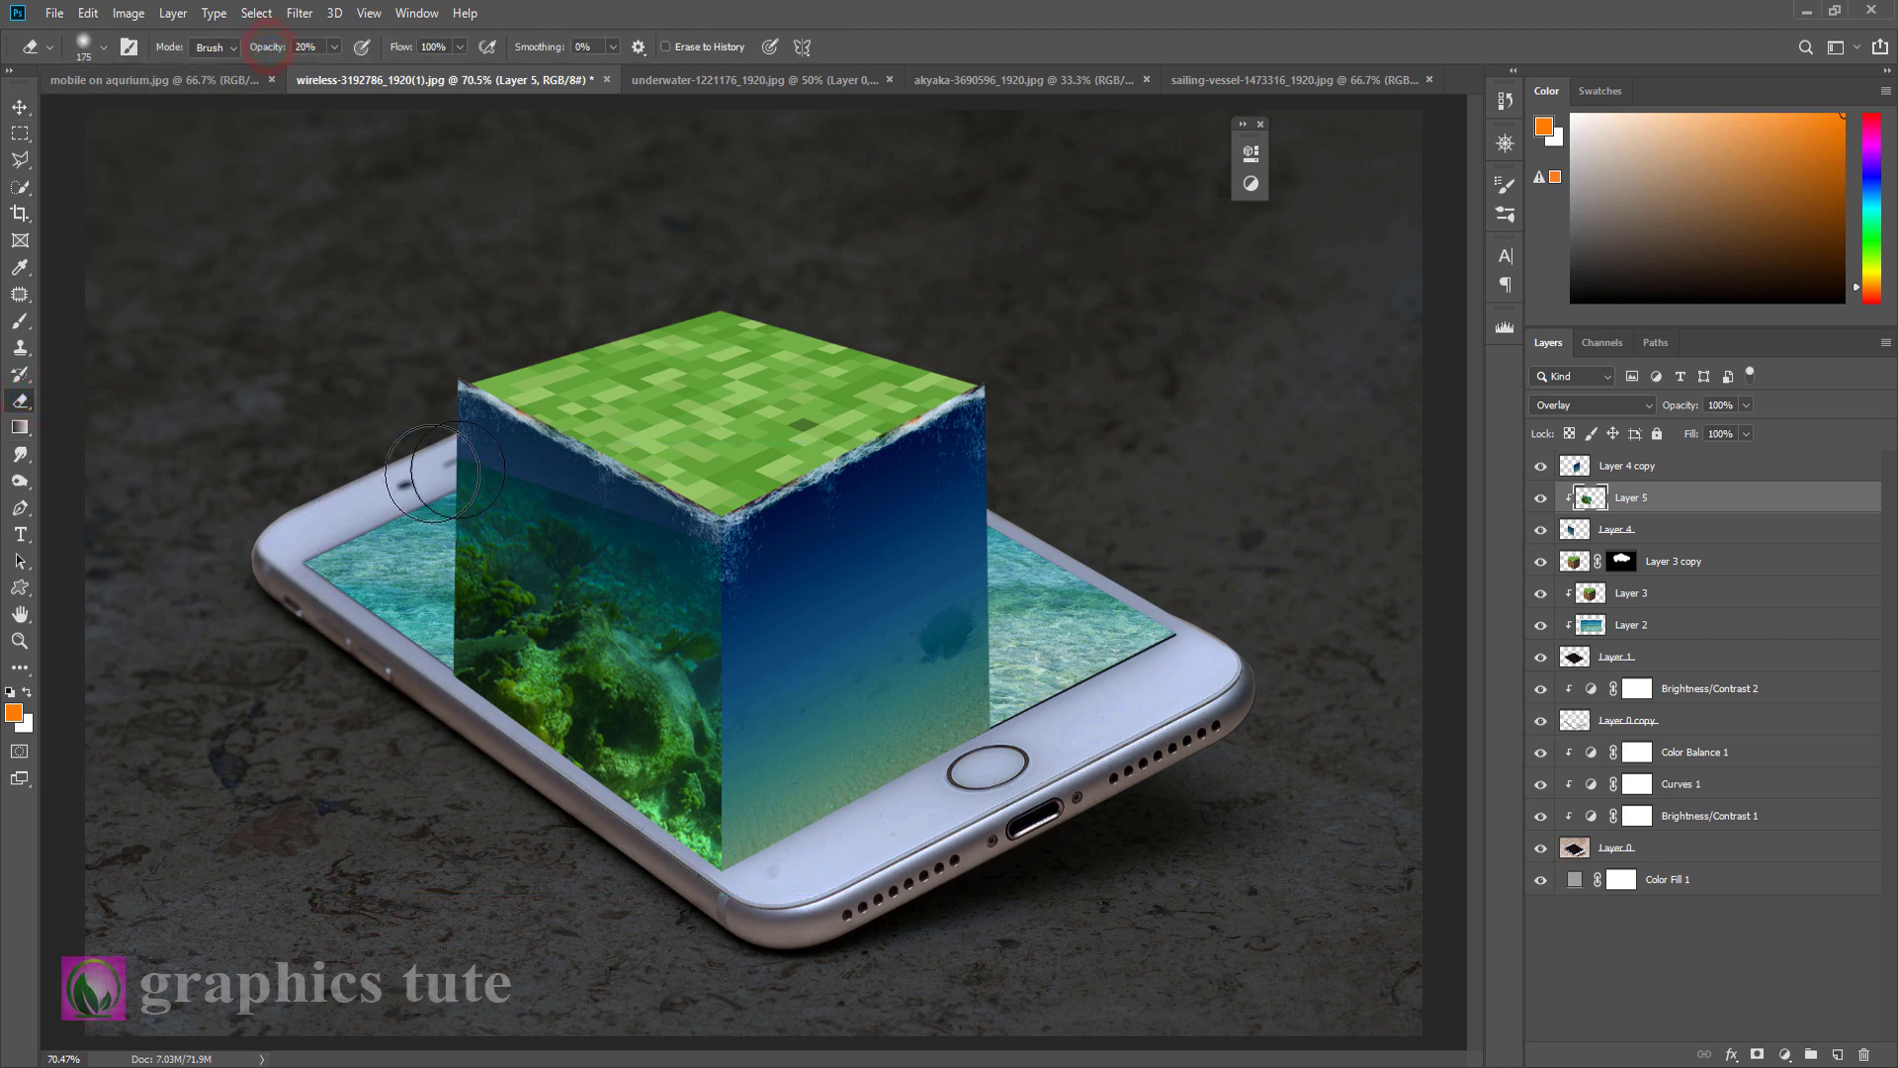
mouse_move(494, 420)
left_mouse_down()
mouse_move(763, 558)
mouse_move(464, 460)
mouse_move(446, 420)
mouse_move(684, 535)
mouse_move(679, 635)
mouse_move(667, 622)
mouse_move(716, 628)
mouse_move(730, 654)
mouse_move(620, 604)
mouse_move(604, 515)
mouse_move(550, 509)
mouse_move(494, 405)
mouse_move(699, 609)
mouse_move(637, 618)
mouse_move(426, 520)
mouse_move(623, 570)
mouse_move(596, 579)
mouse_move(718, 648)
mouse_move(632, 632)
mouse_move(564, 536)
mouse_move(462, 492)
mouse_move(457, 412)
mouse_move(754, 734)
mouse_move(479, 398)
mouse_move(623, 616)
mouse_move(601, 603)
mouse_move(690, 668)
mouse_move(650, 584)
mouse_move(588, 530)
mouse_move(725, 679)
mouse_move(524, 529)
left_mouse_up()
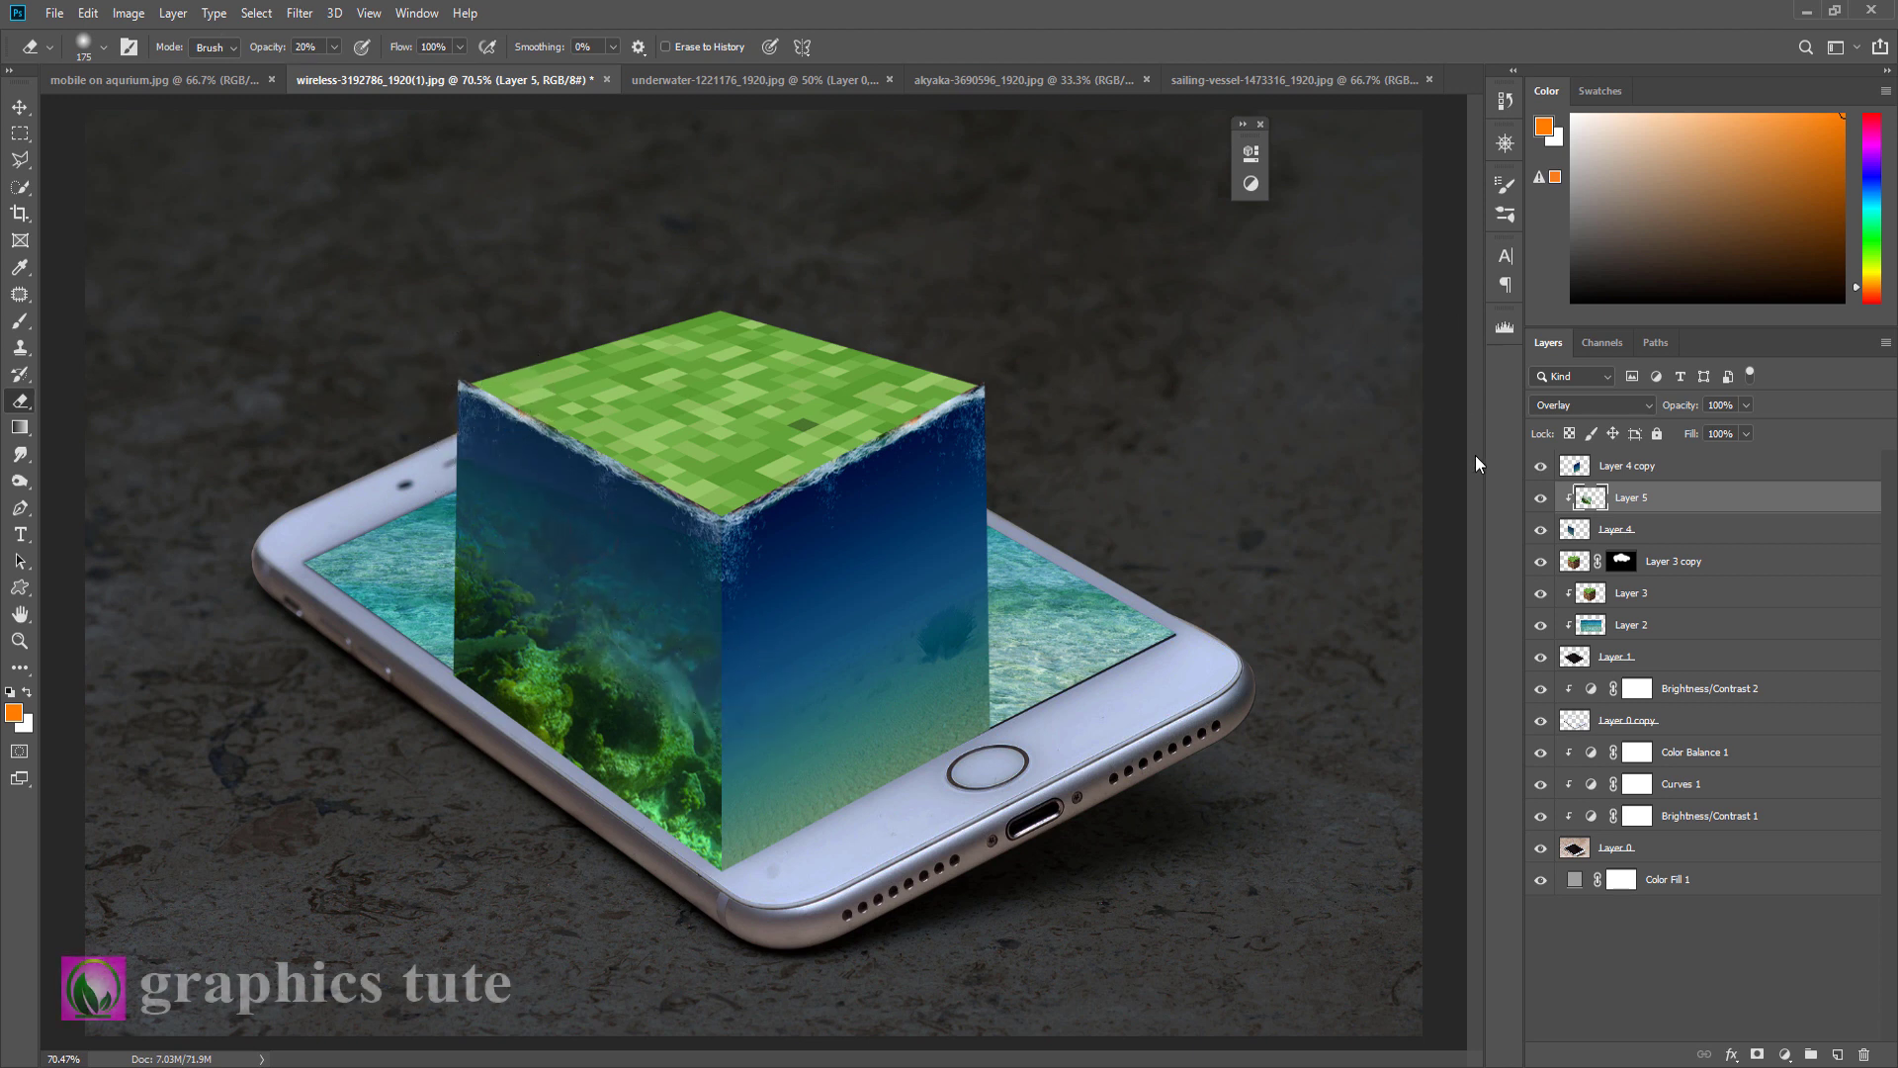
Step: Duplicate the reef layer and move the copy above the right underwater face layer in the layer stack
left_click(1640, 466)
left_click(1615, 503)
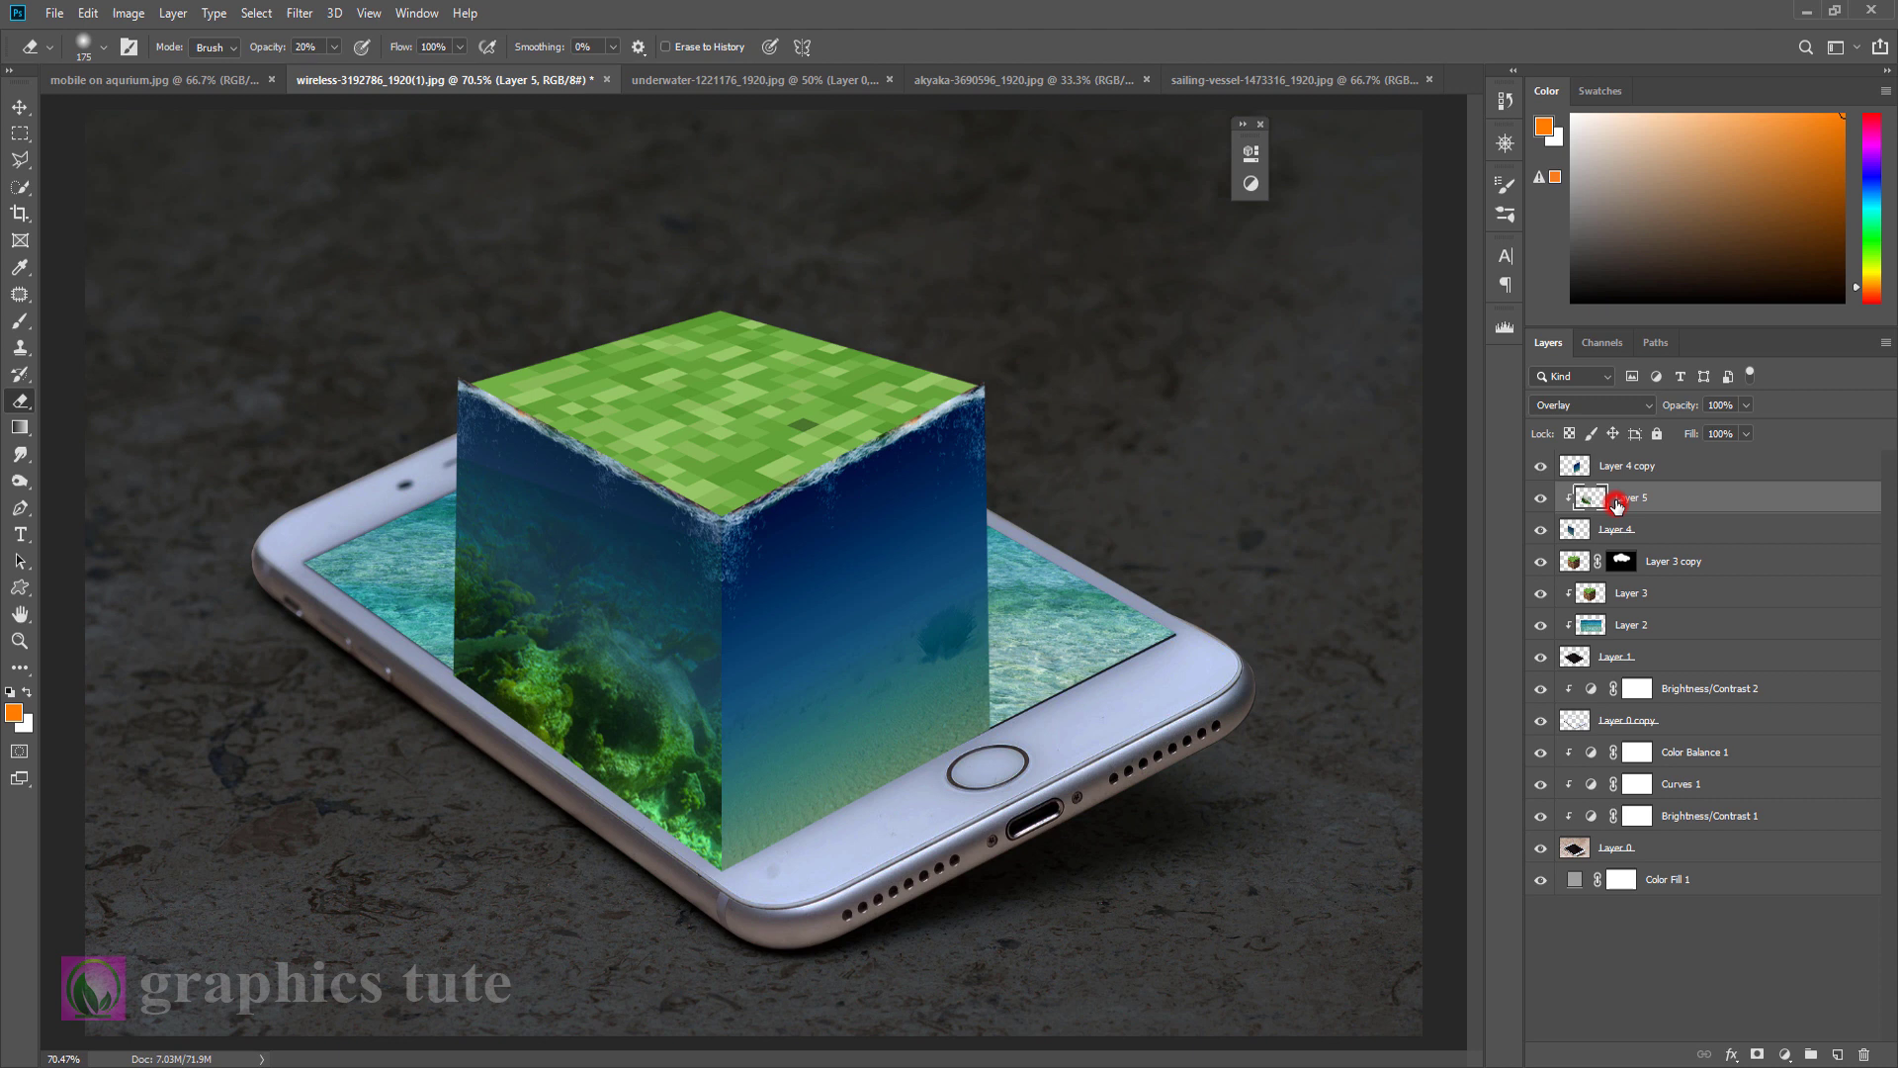
key("ctrl+j")
left_click(1639, 499)
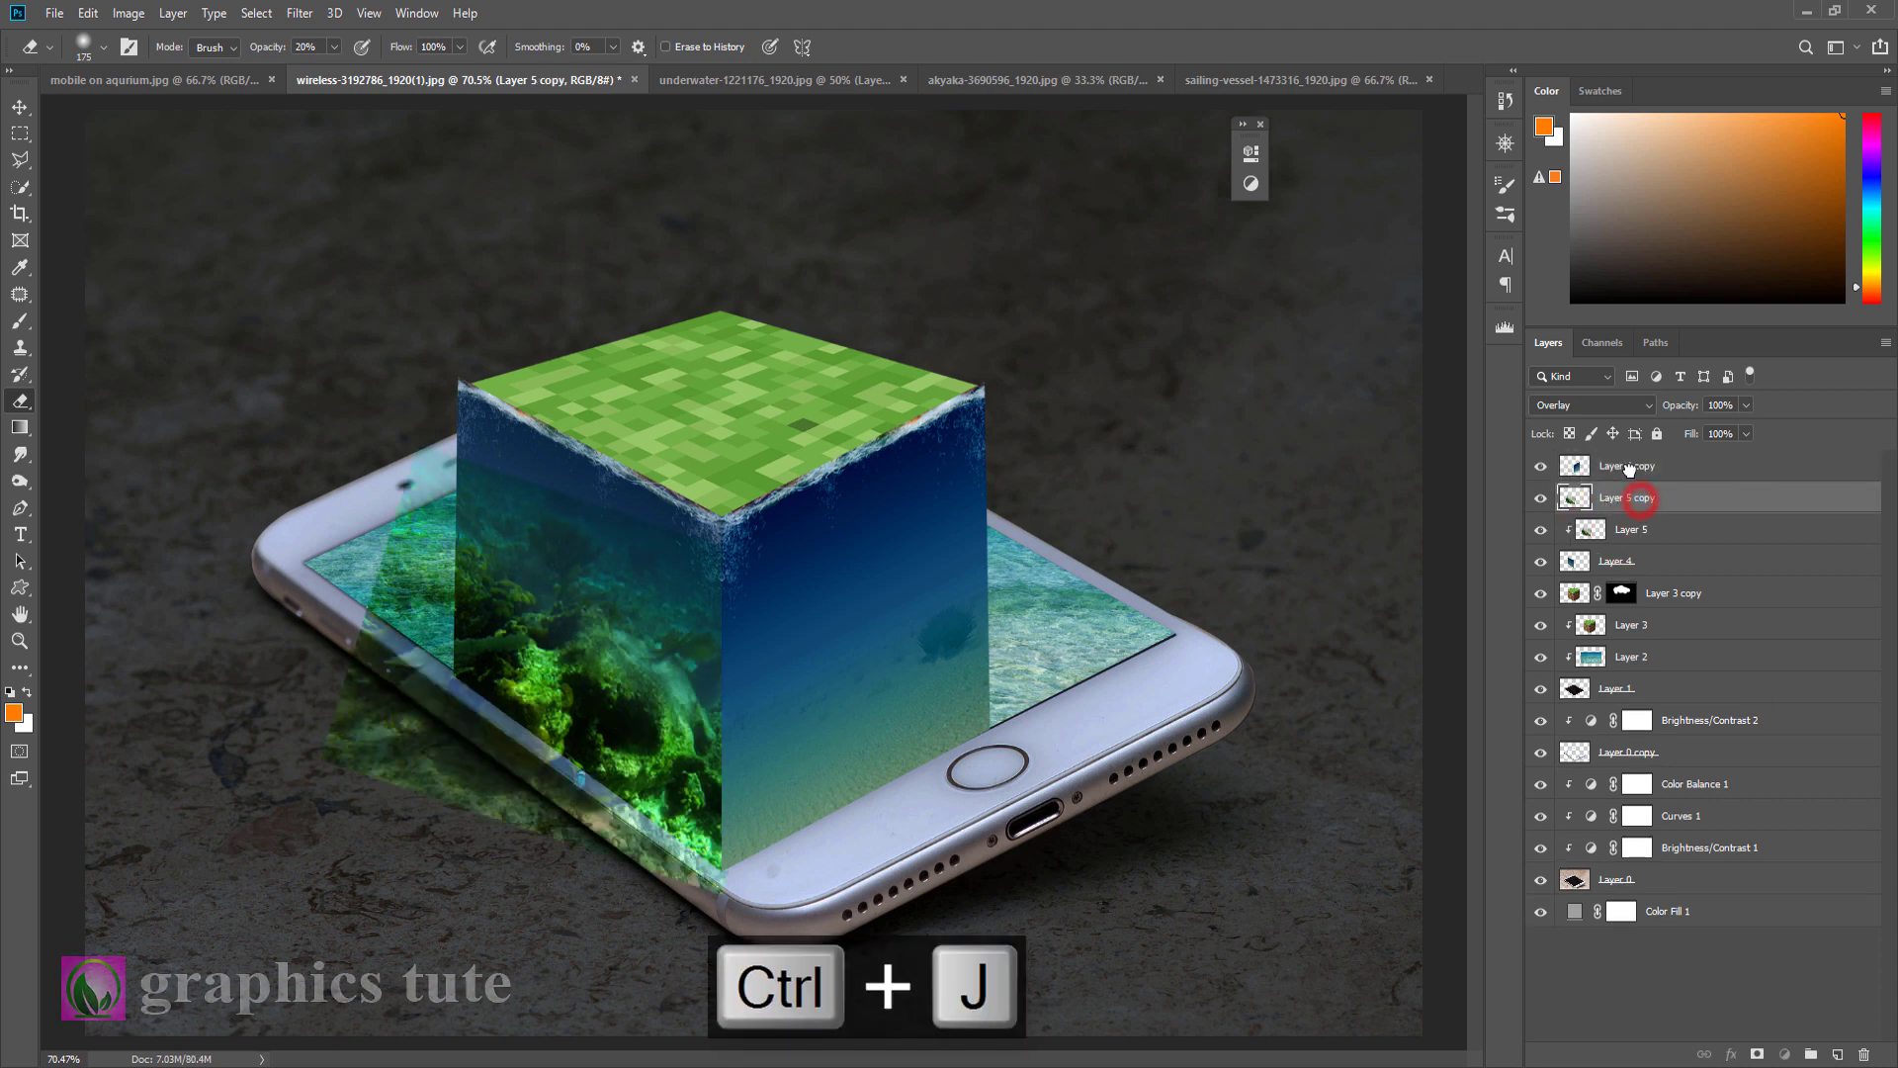
left_click(19, 106)
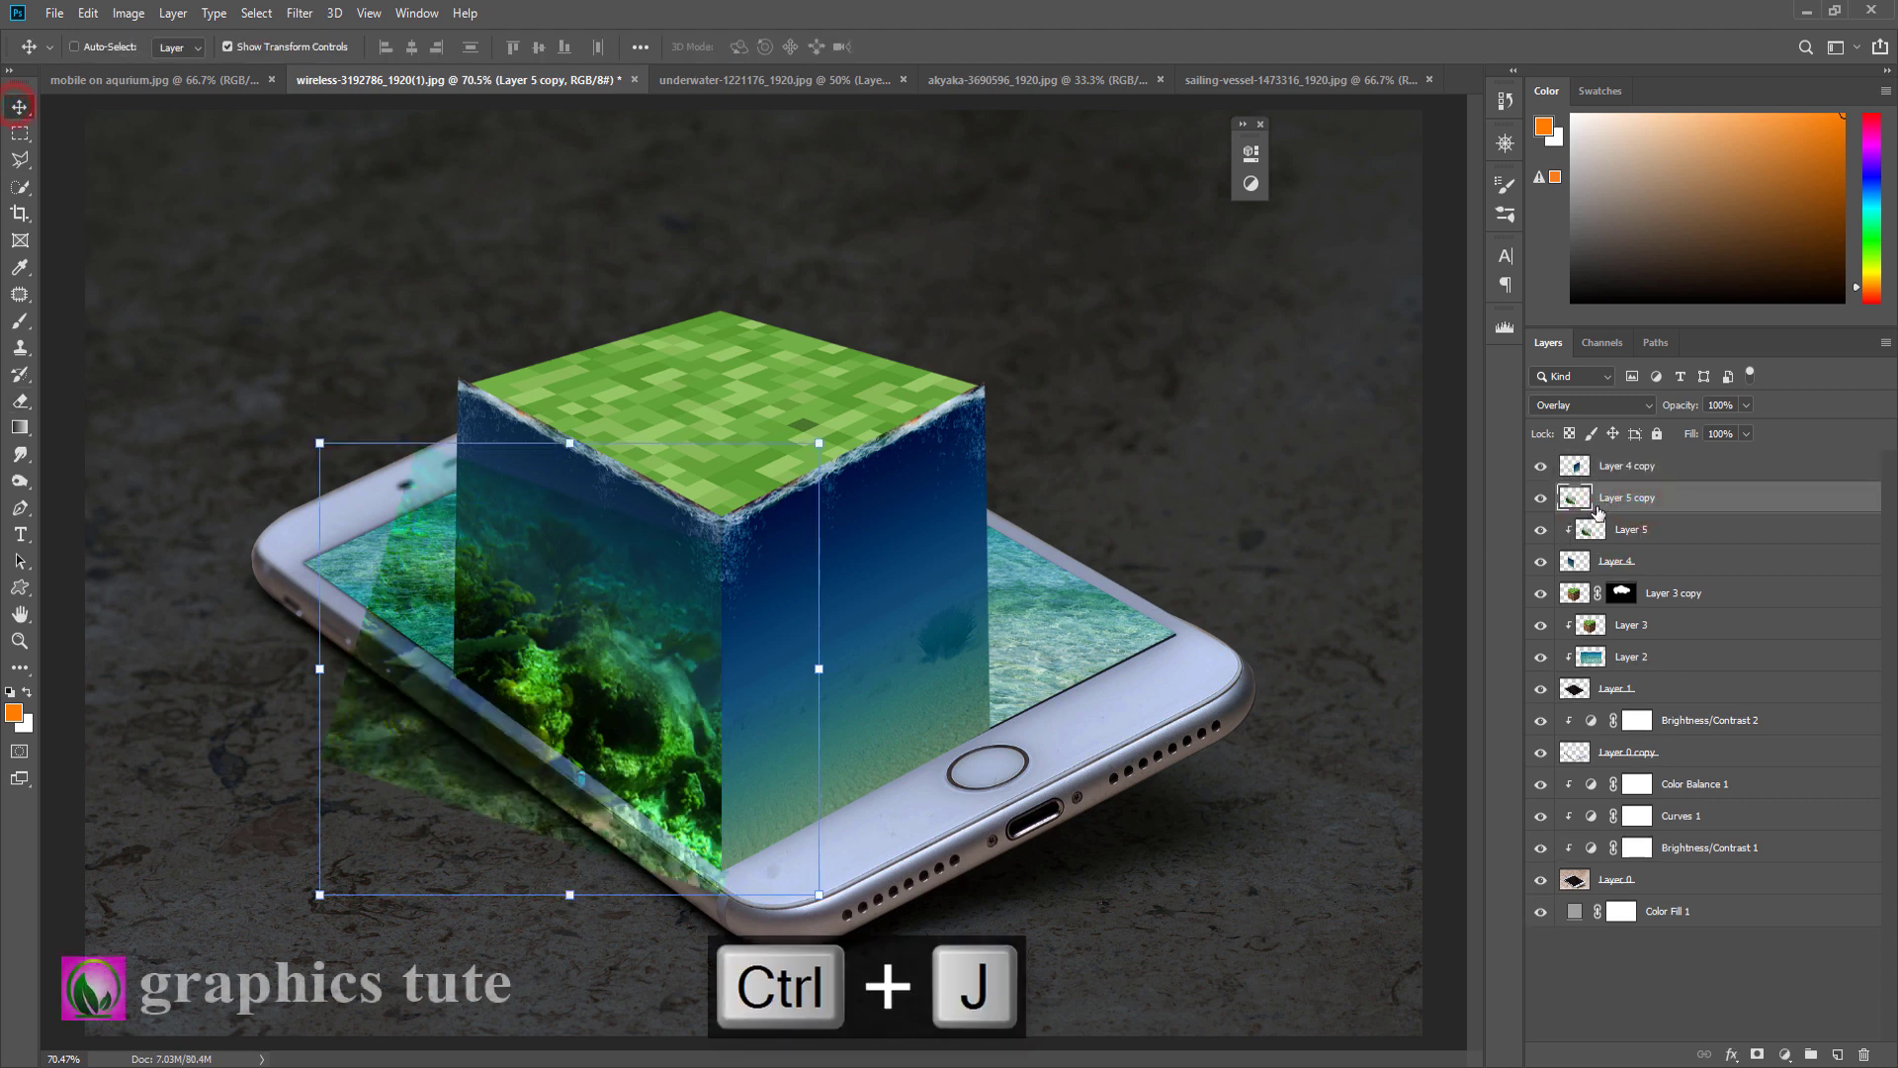
left_click_drag(1599, 509, 1611, 467)
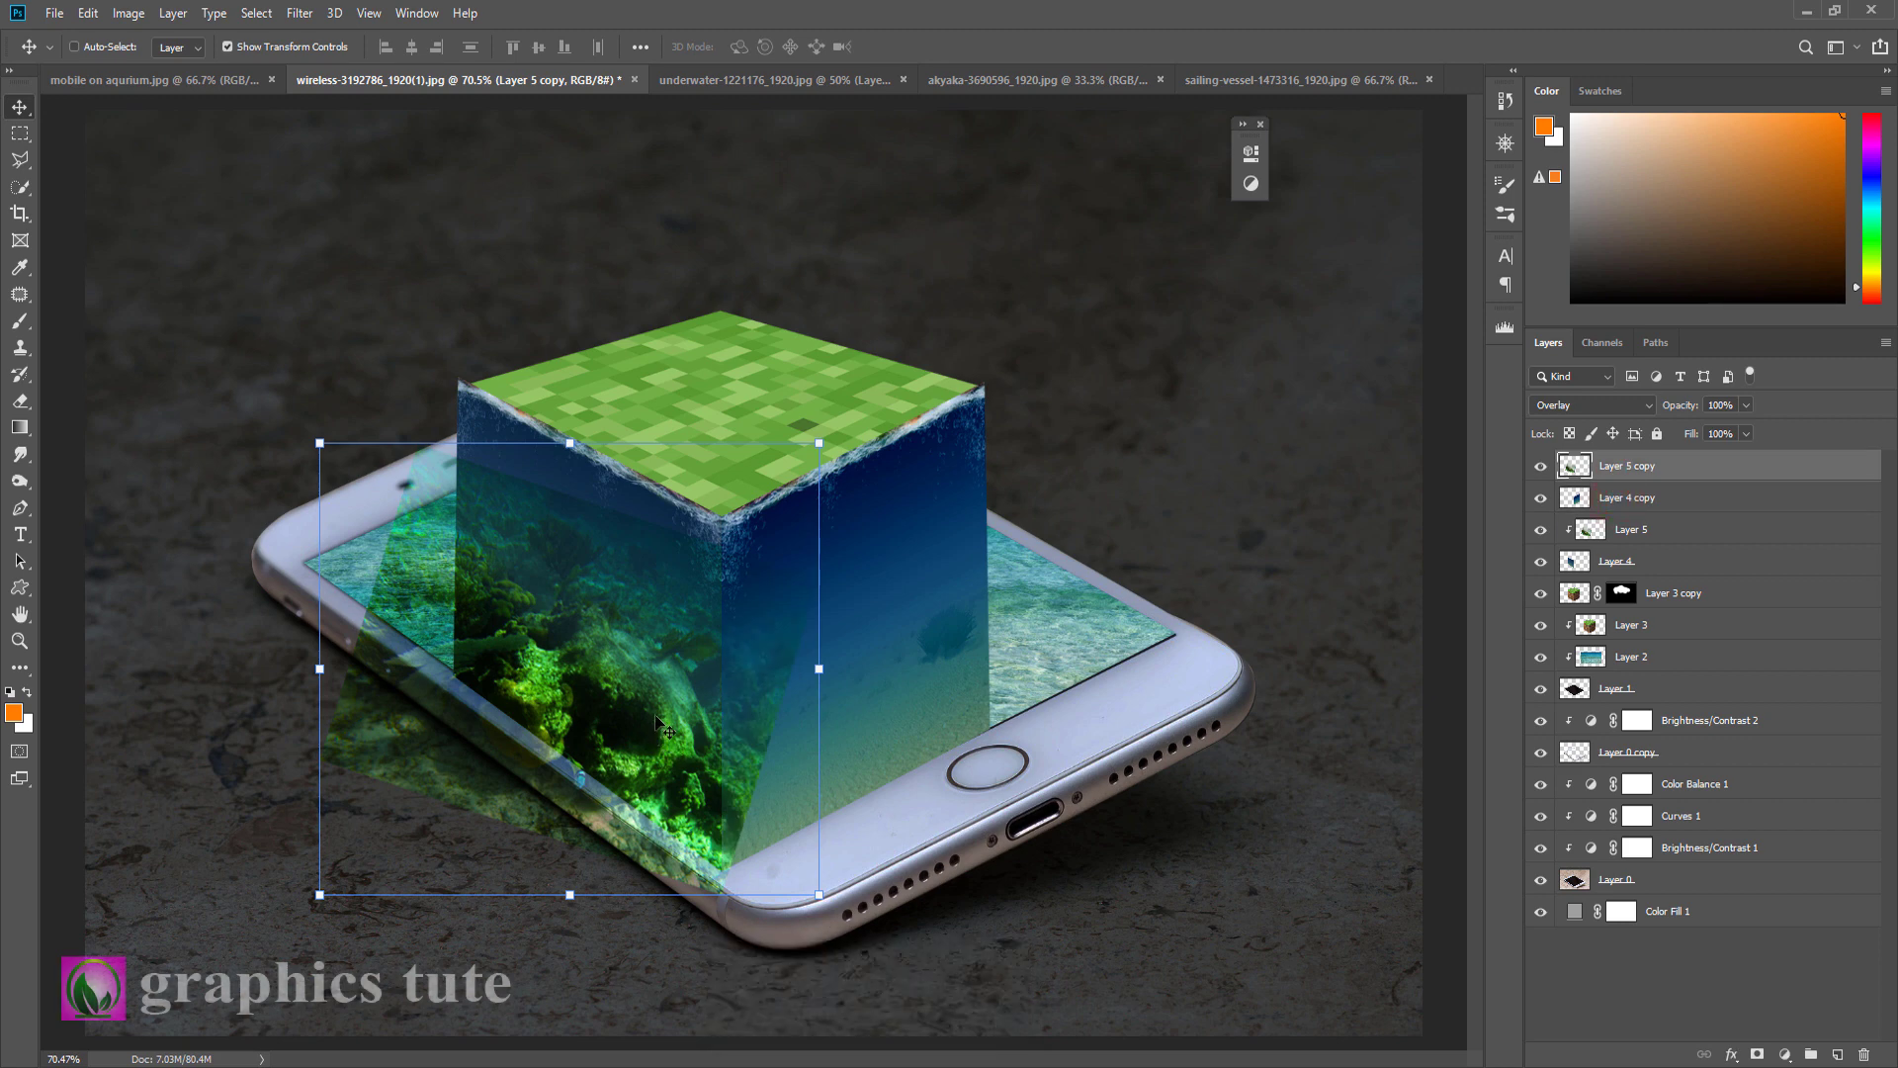
Step: Flip the reef copy horizontally, move it over the cube's right face, and apply the transformation
key("ctrl+t")
right_click(641, 668)
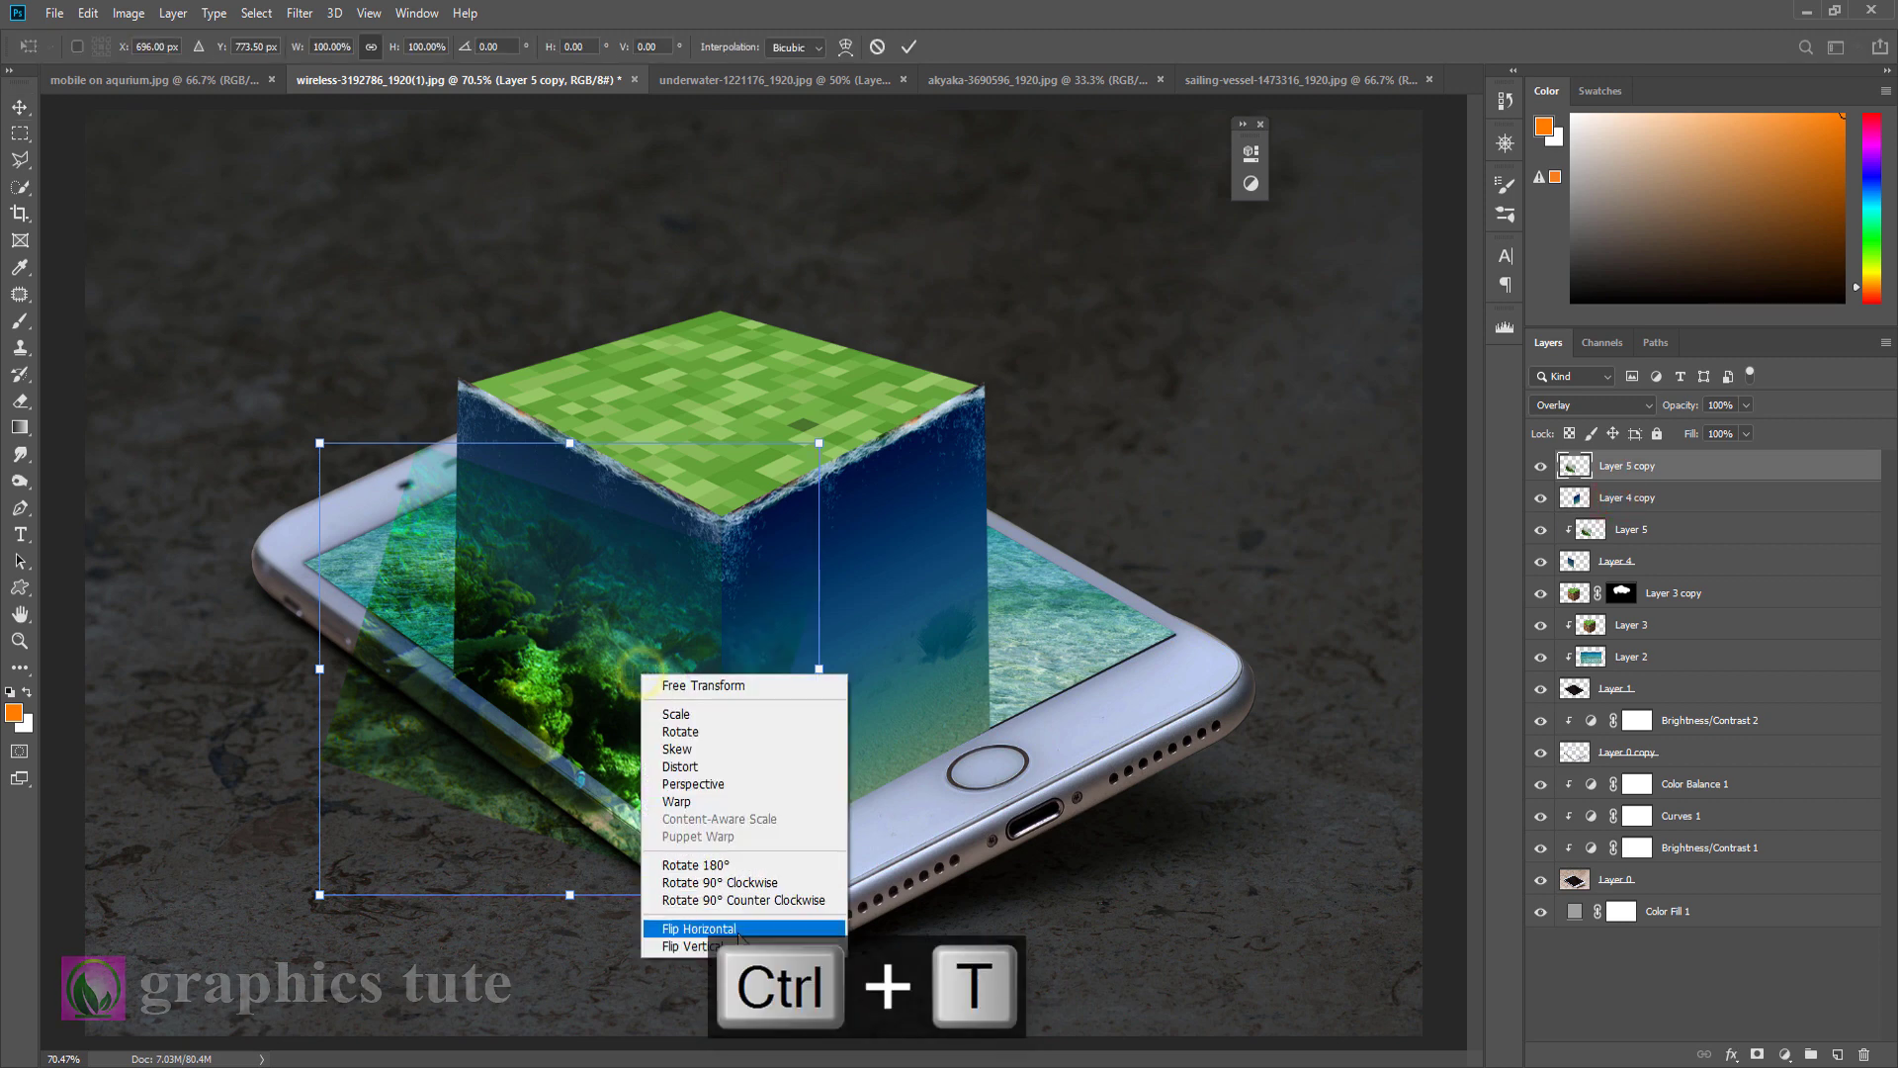
left_click(737, 930)
left_click_drag(768, 801, 1018, 768)
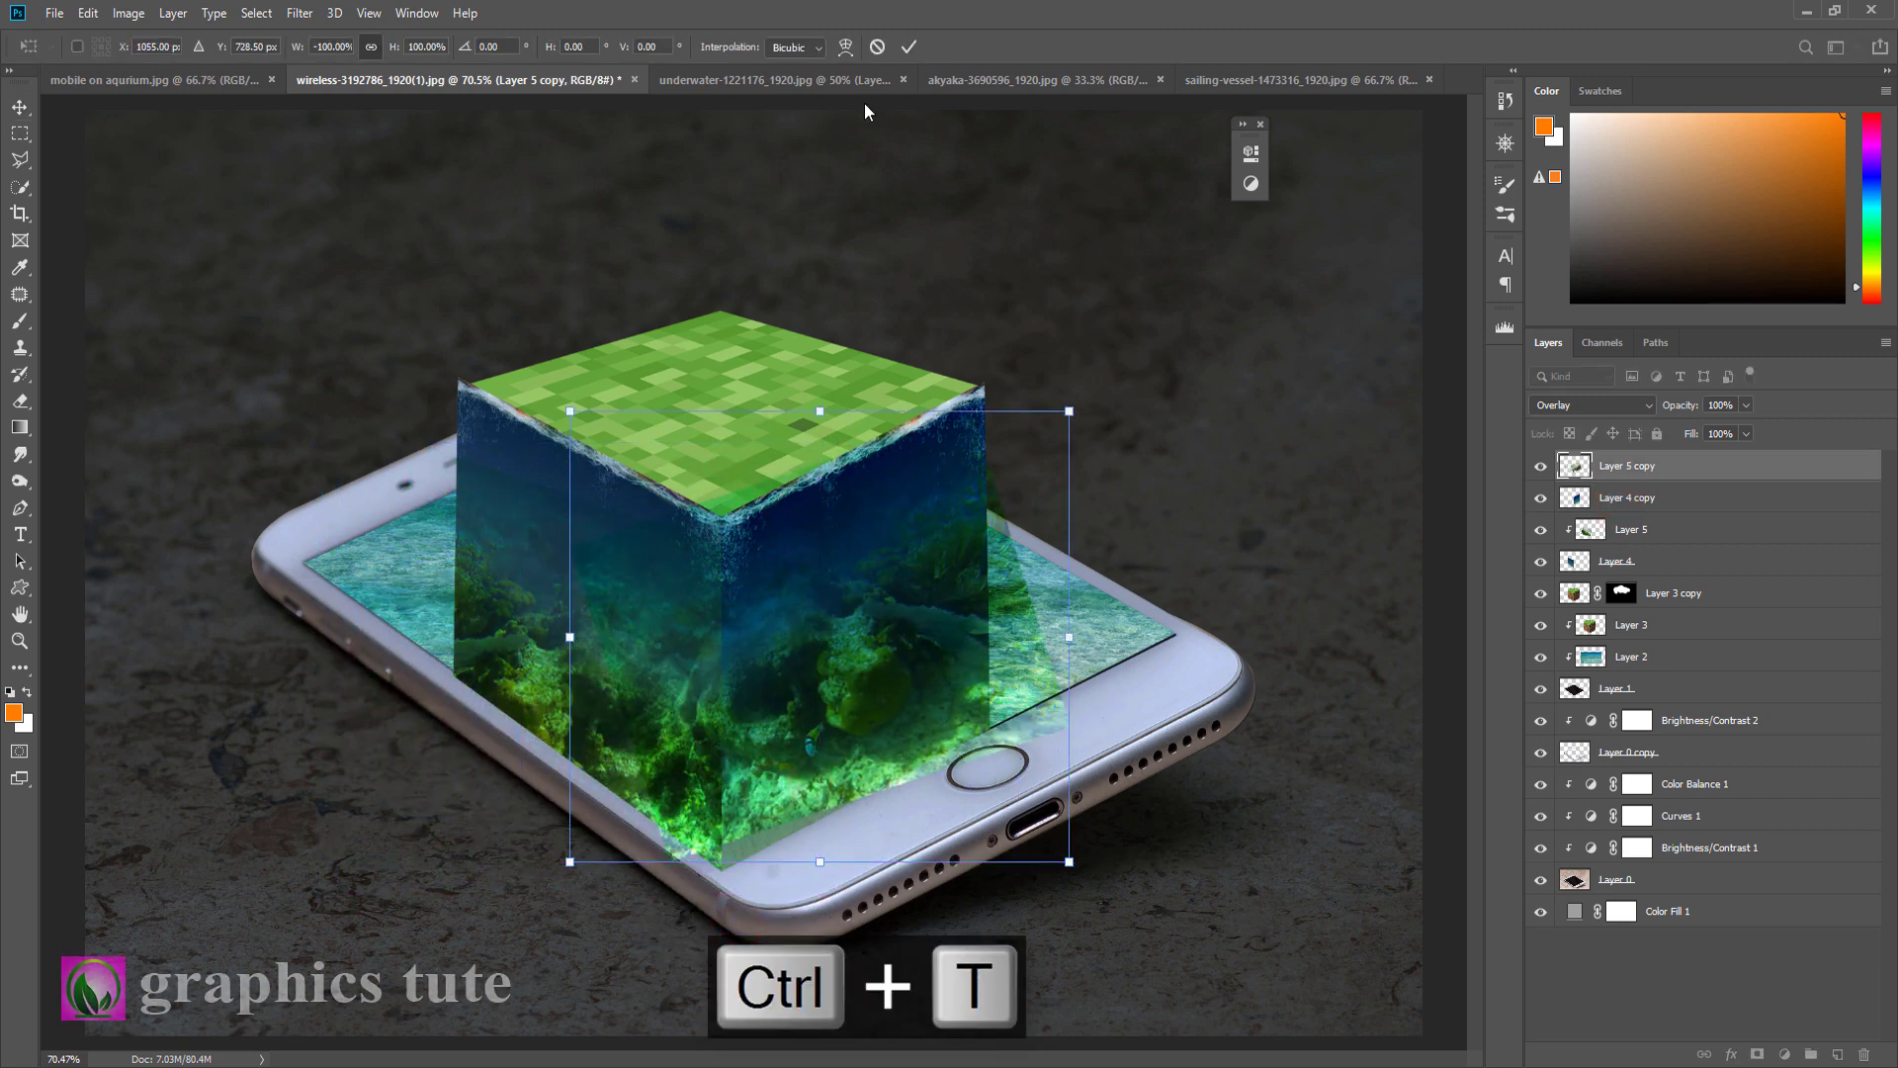
left_click(910, 47)
Step: Clip the flipped reef copy to the right underwater face and shift it down slightly to match the left side
right_click(1644, 466)
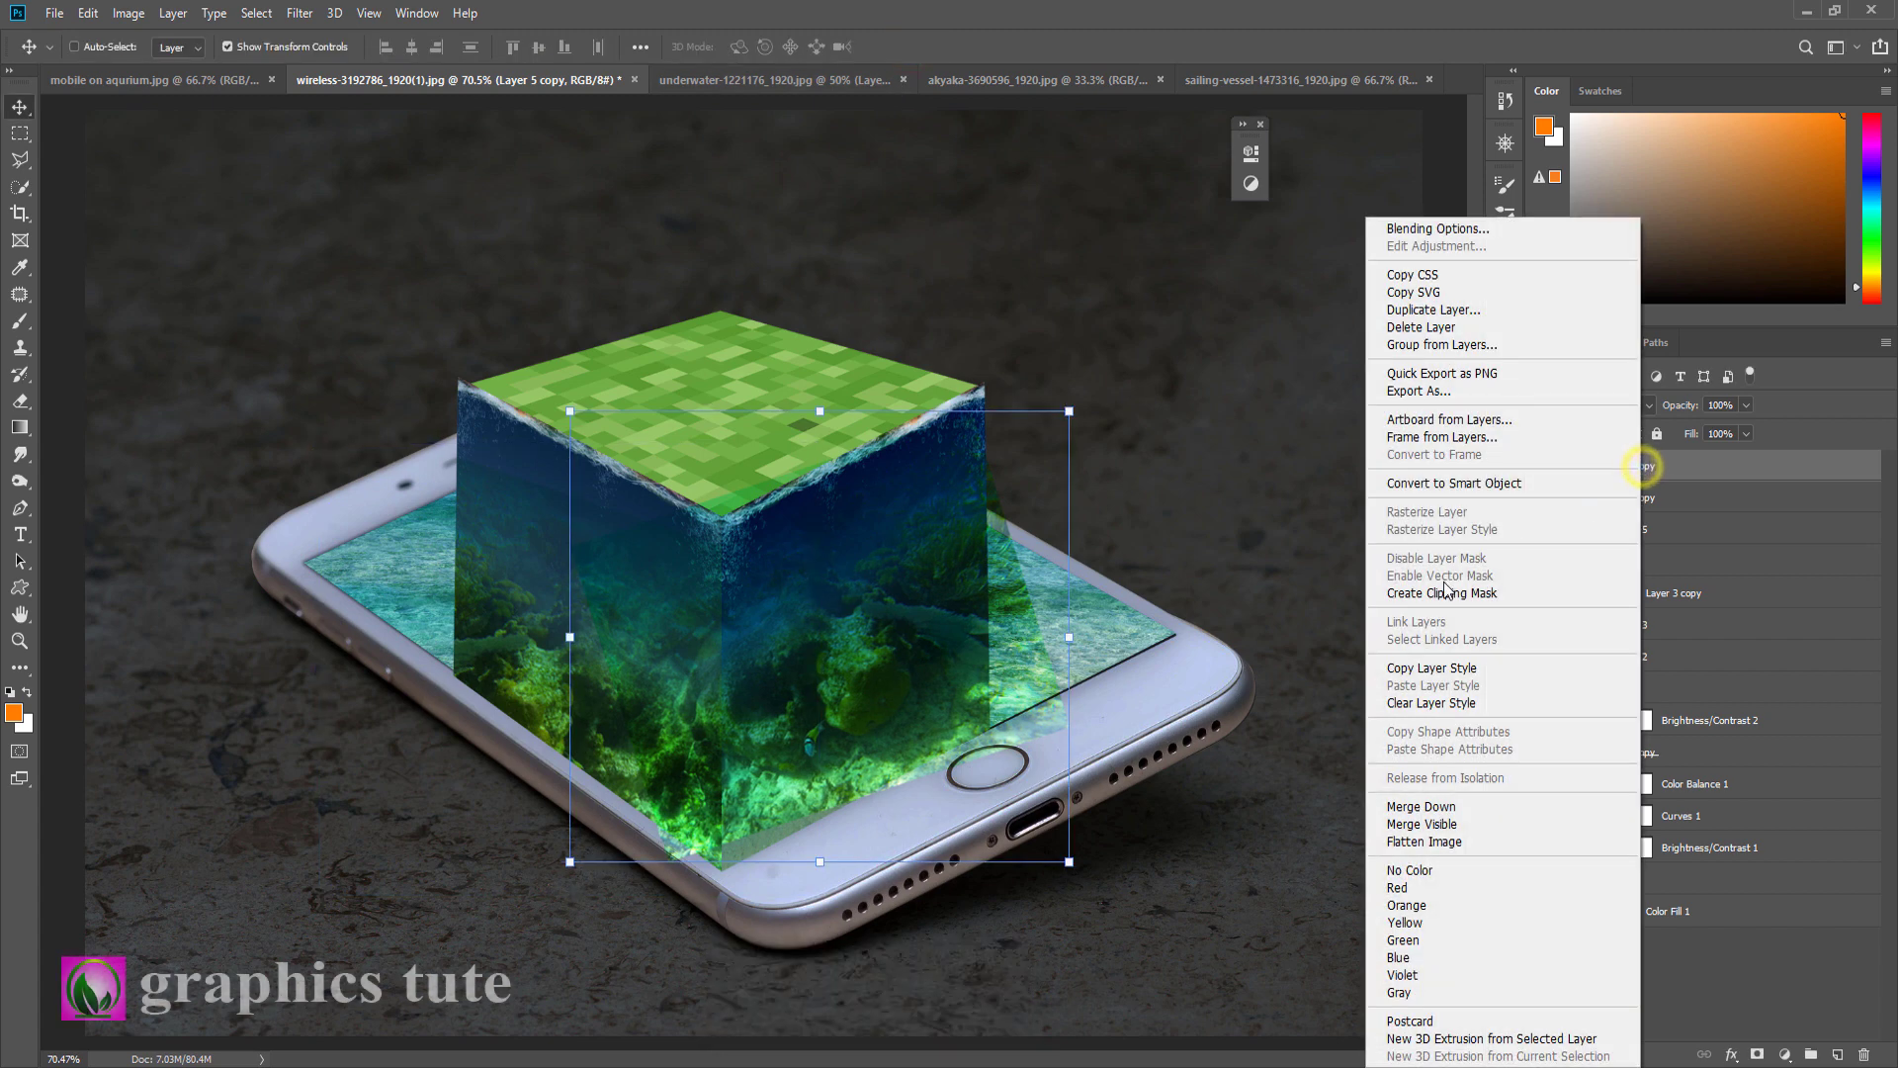
left_click(1433, 593)
left_click_drag(856, 742, 858, 774)
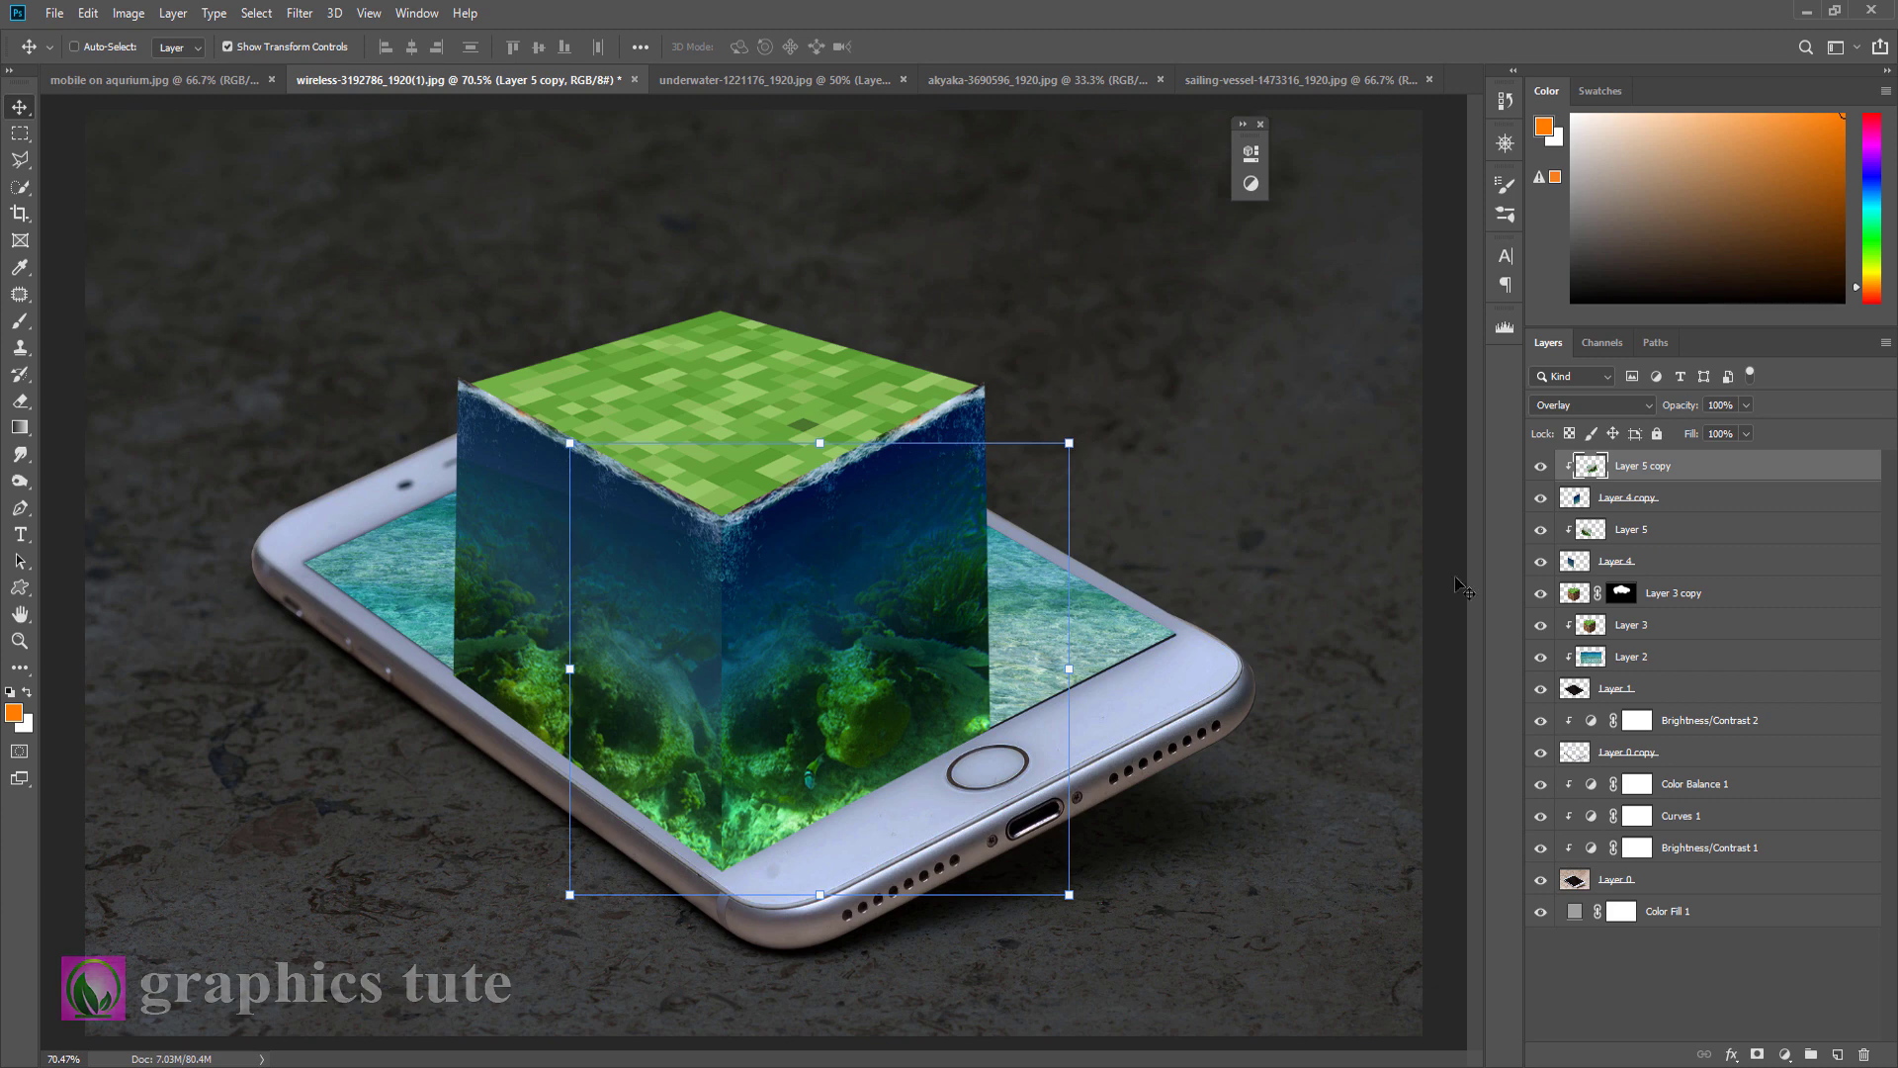
Step: Lower the opacity of the flipped reef copy to about 76% and the original reef layer to about 75%
left_click_drag(1681, 410, 1666, 411)
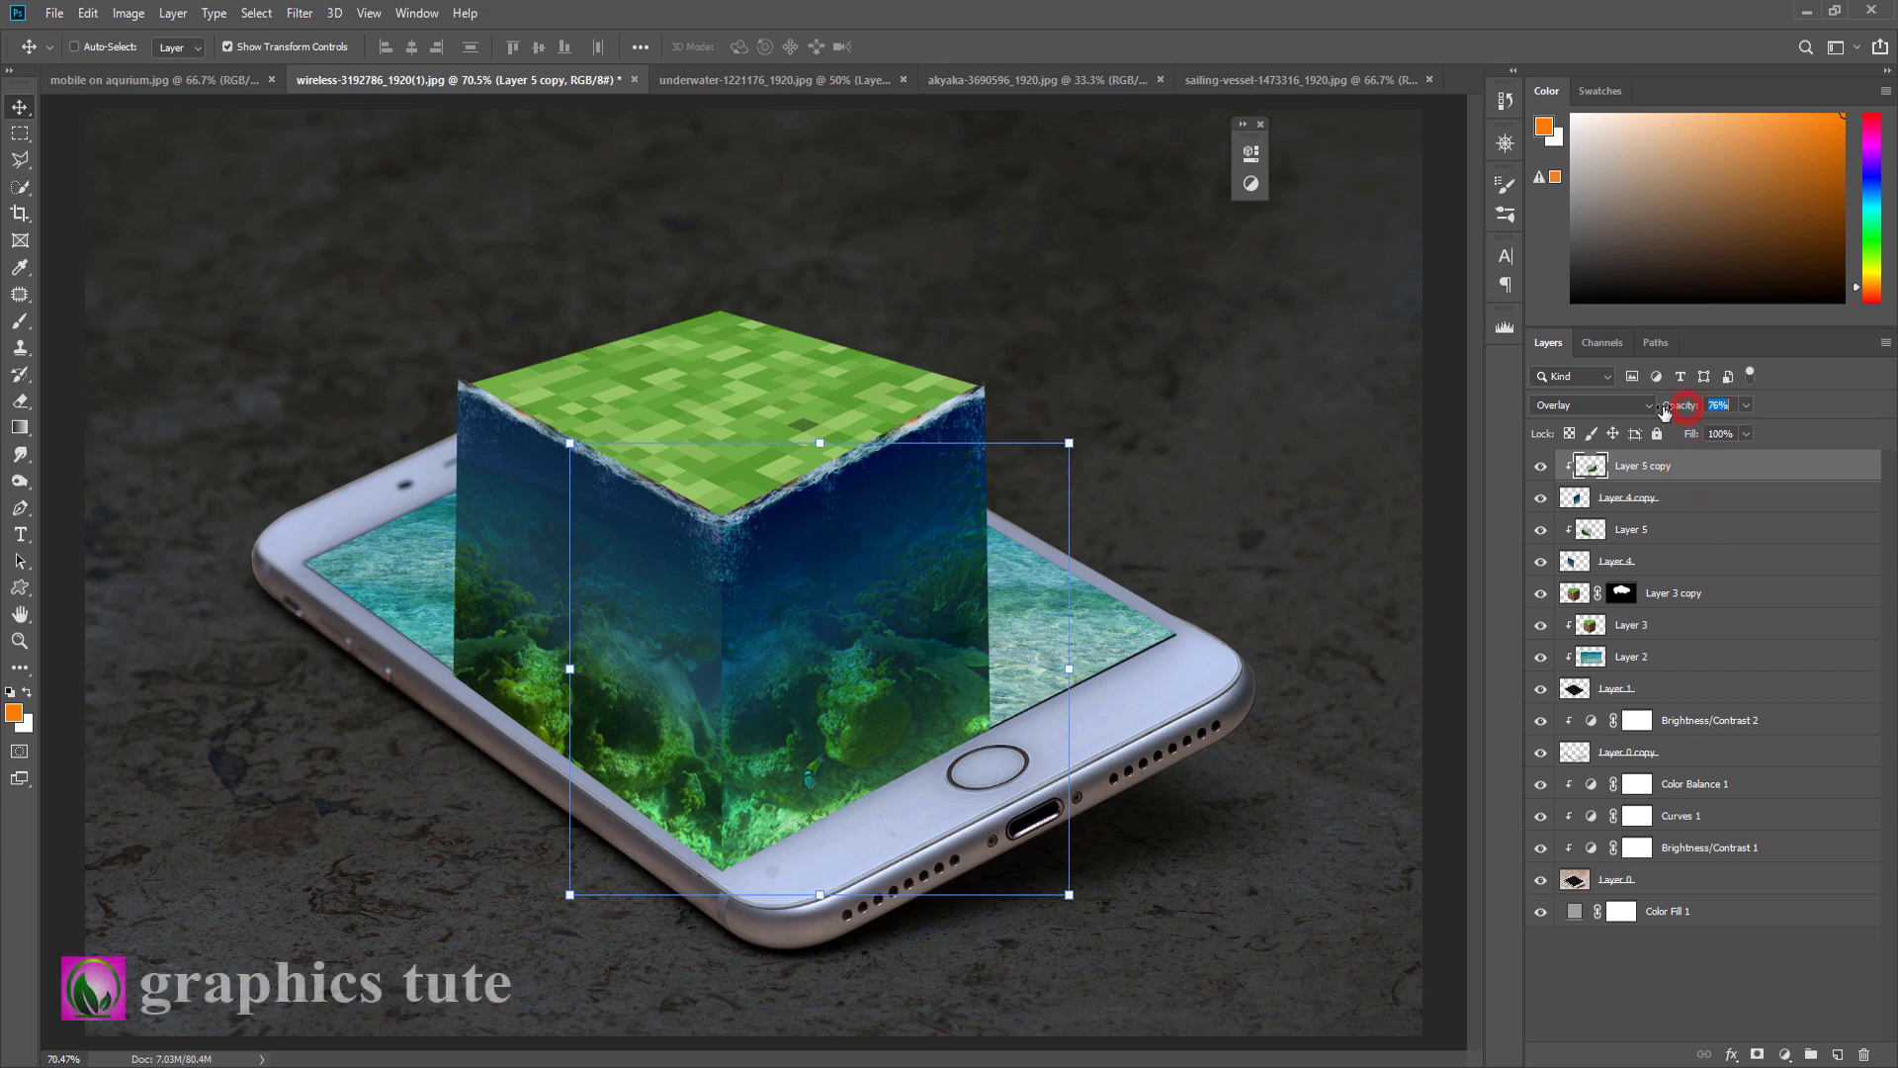
left_click(1634, 532)
left_click_drag(1693, 414, 1673, 411)
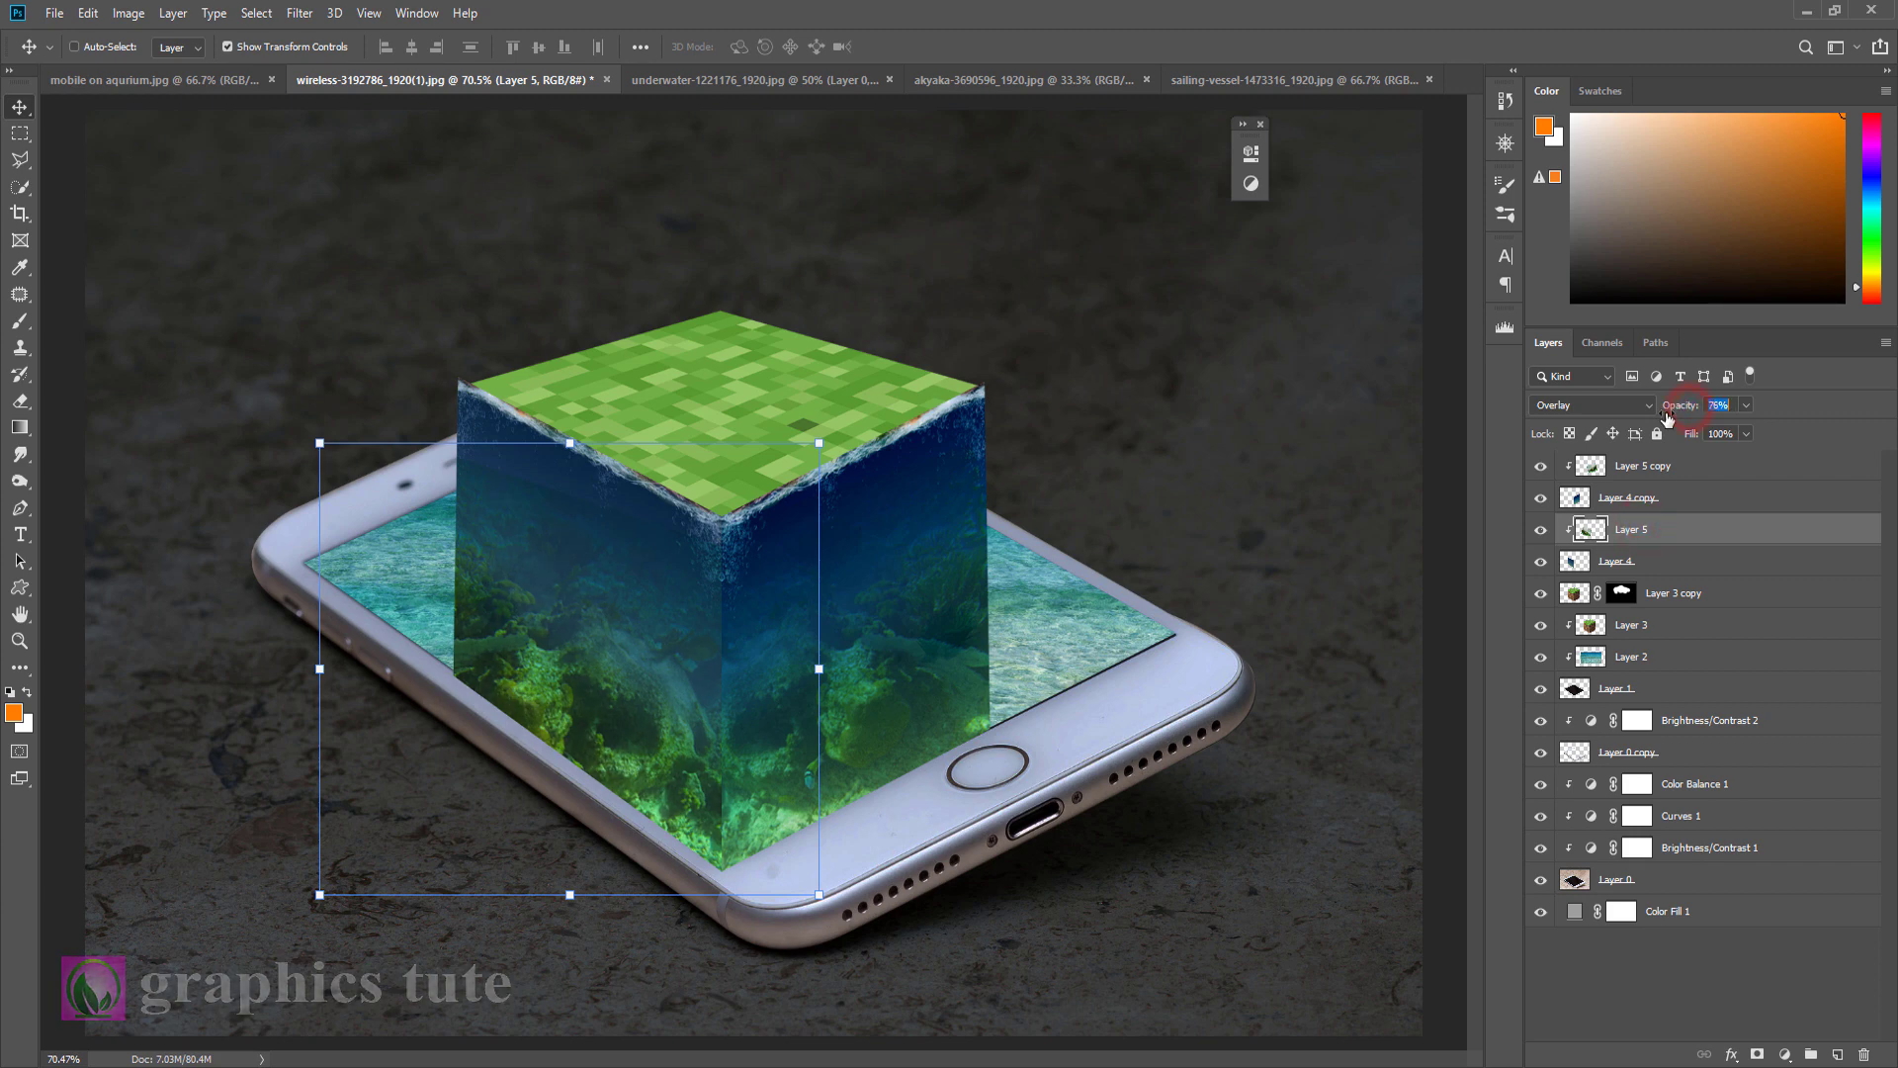
Step: Close the underwater-1221176_1920.jpg document without saving and bring up the akyaka-3690596_1920.jpg sea photo
left_click(694, 80)
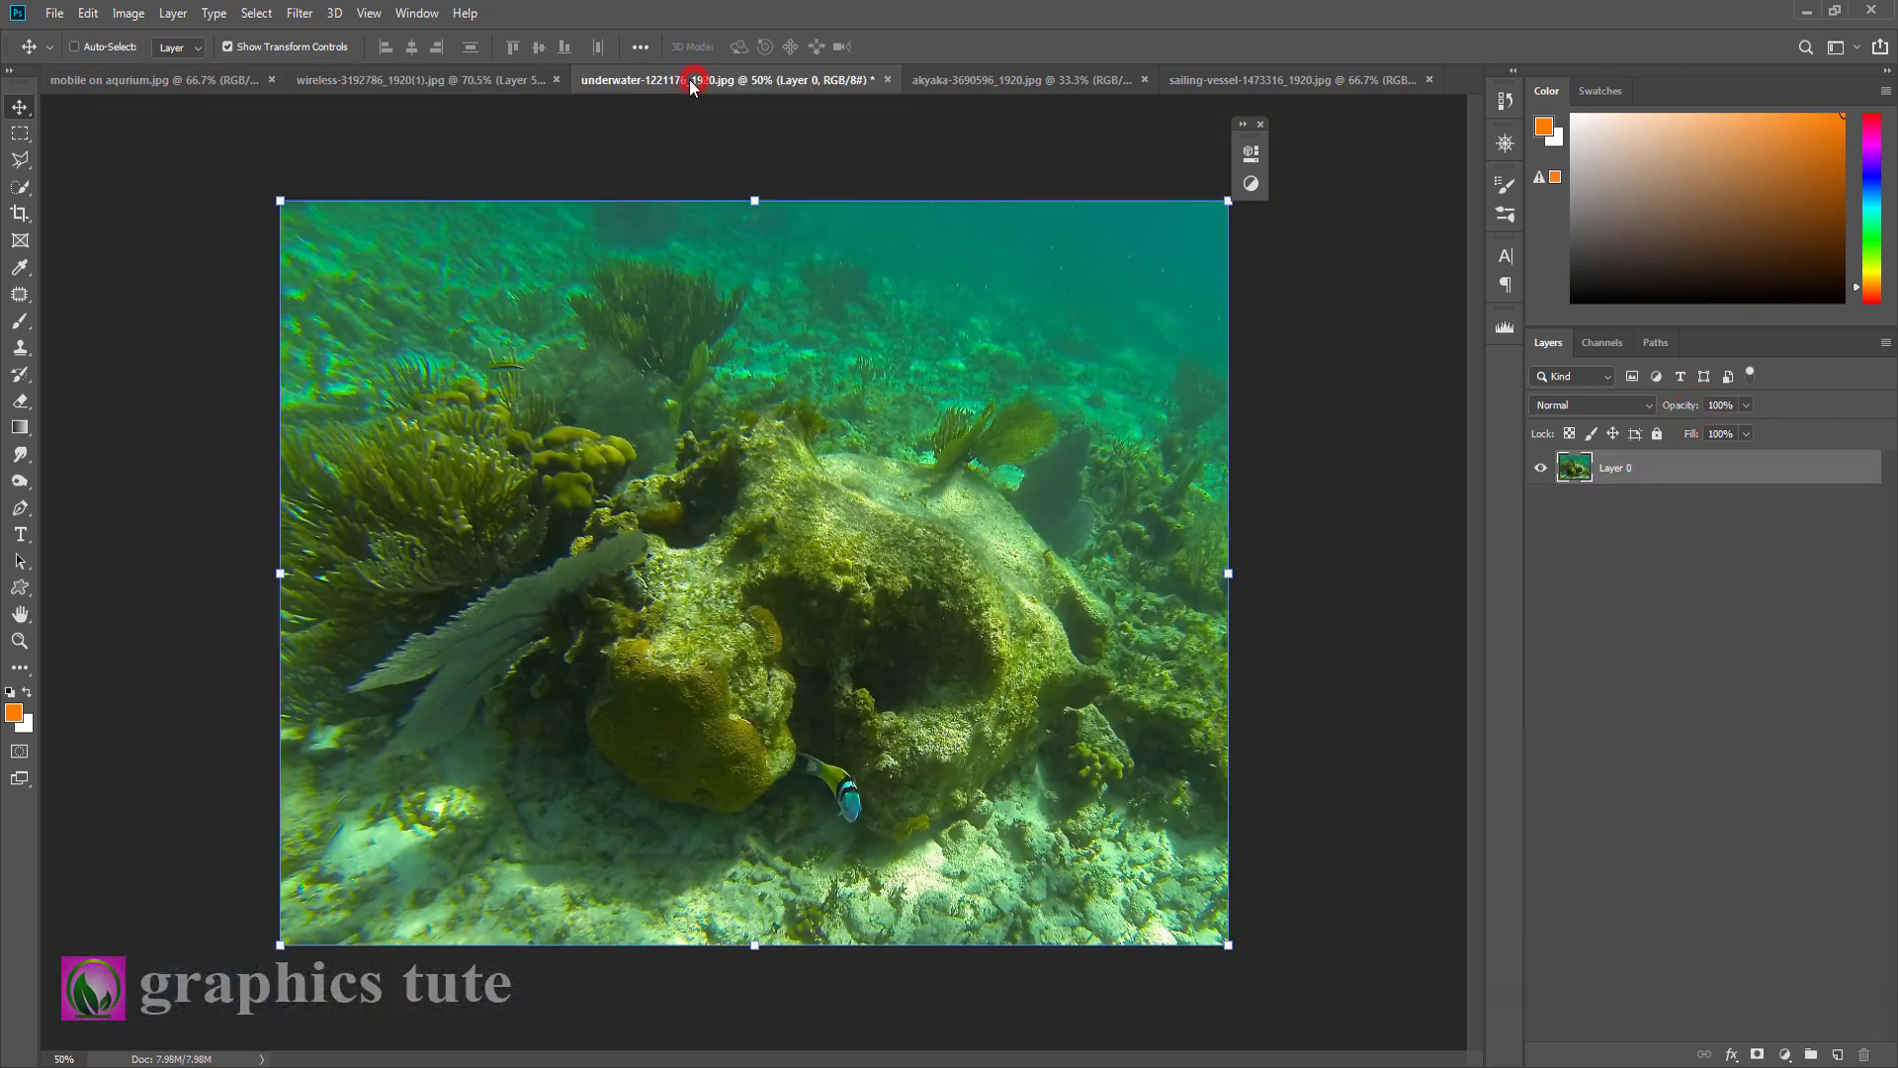
left_click(887, 79)
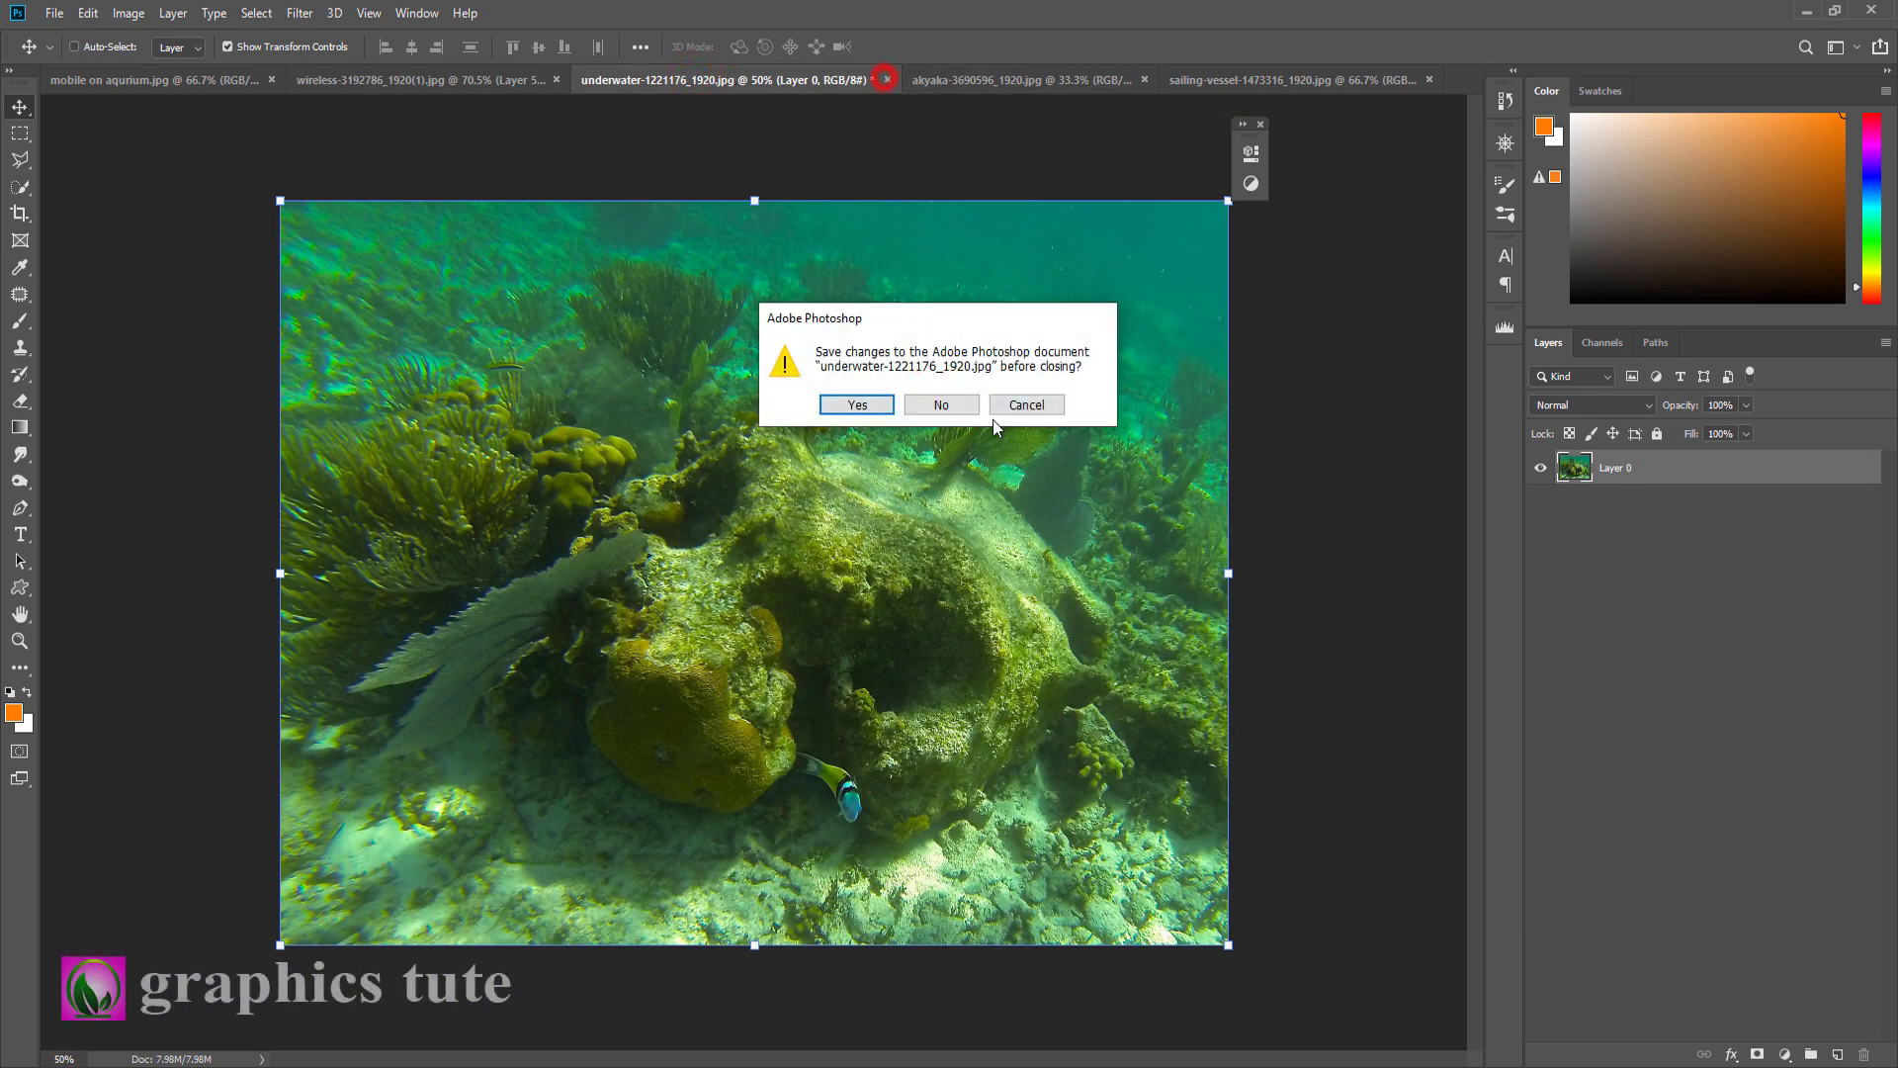
left_click(957, 413)
left_click(785, 80)
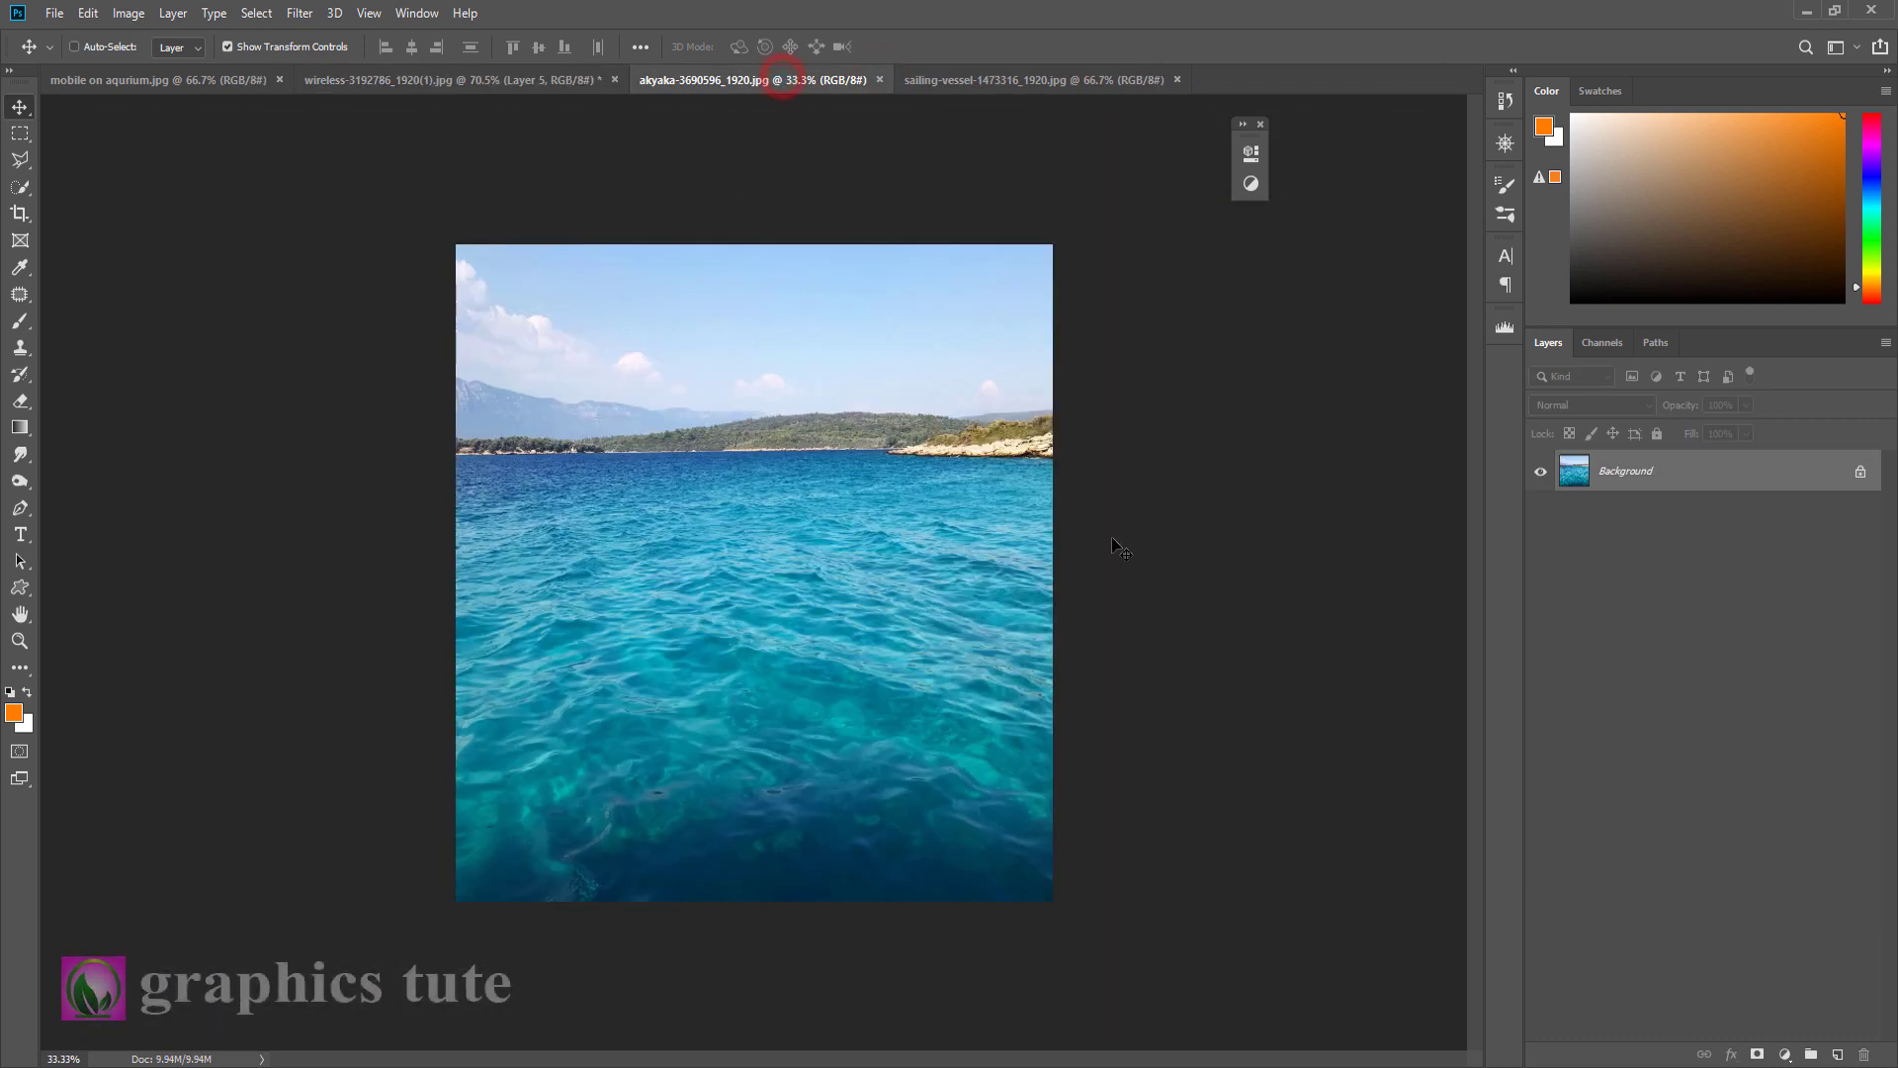
Step: Unlock the sea photo's background layer and bring a full-width band of its open water into the smartphone composite
left_click(1859, 476)
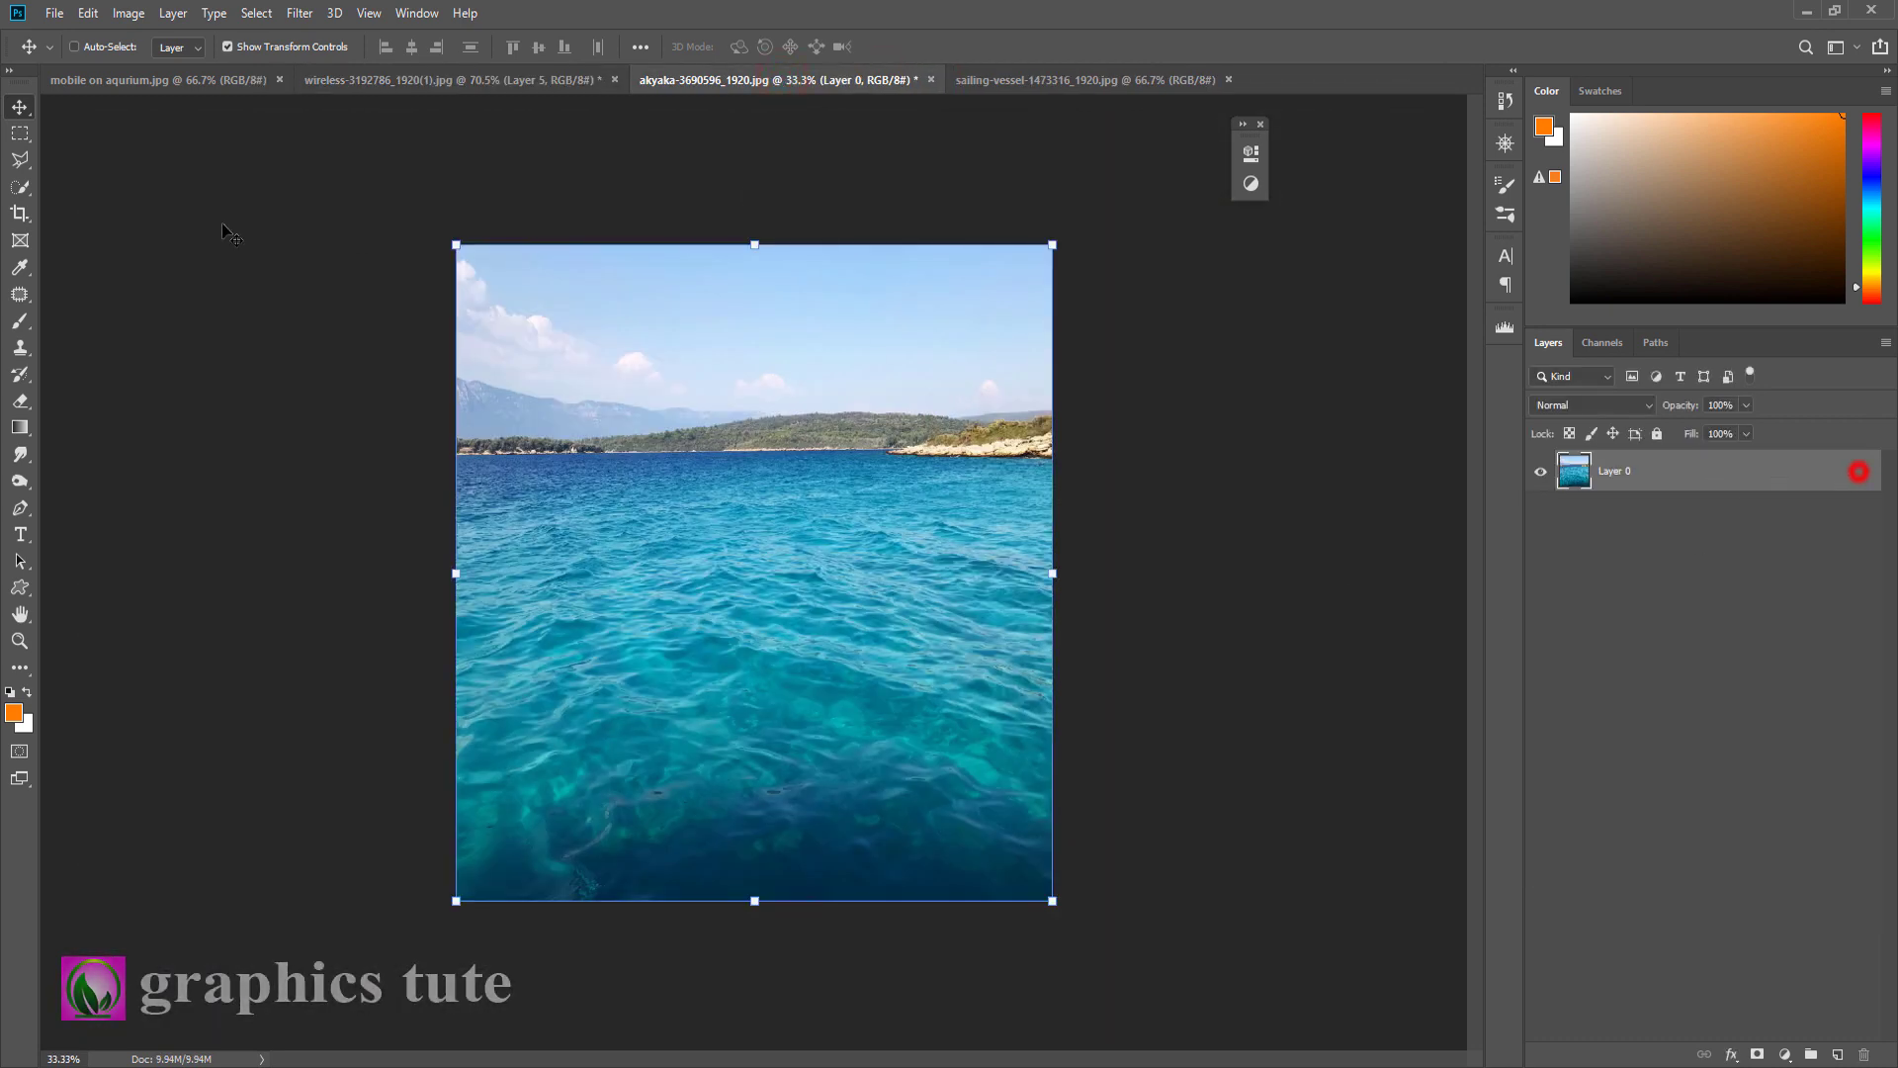
left_click(21, 134)
left_click_drag(449, 495, 1080, 785)
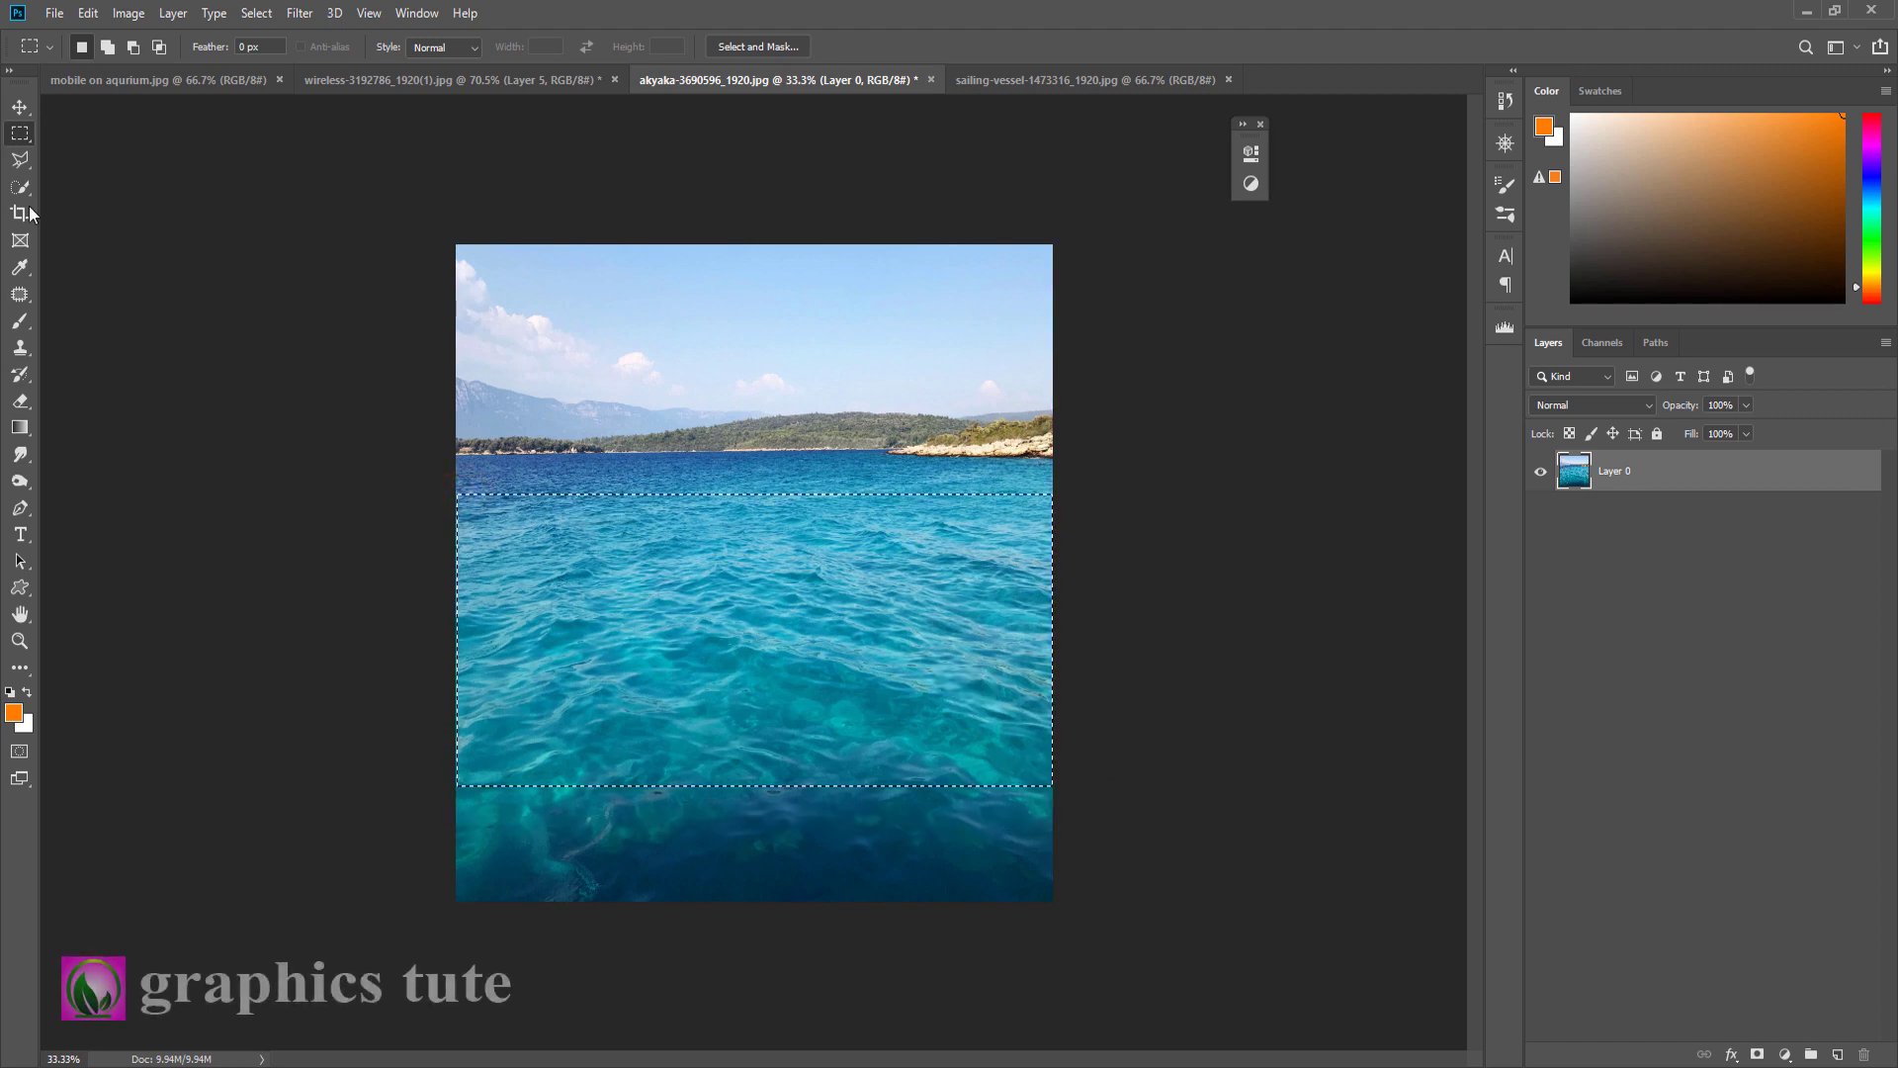
left_click(20, 106)
left_click_drag(557, 565, 494, 286)
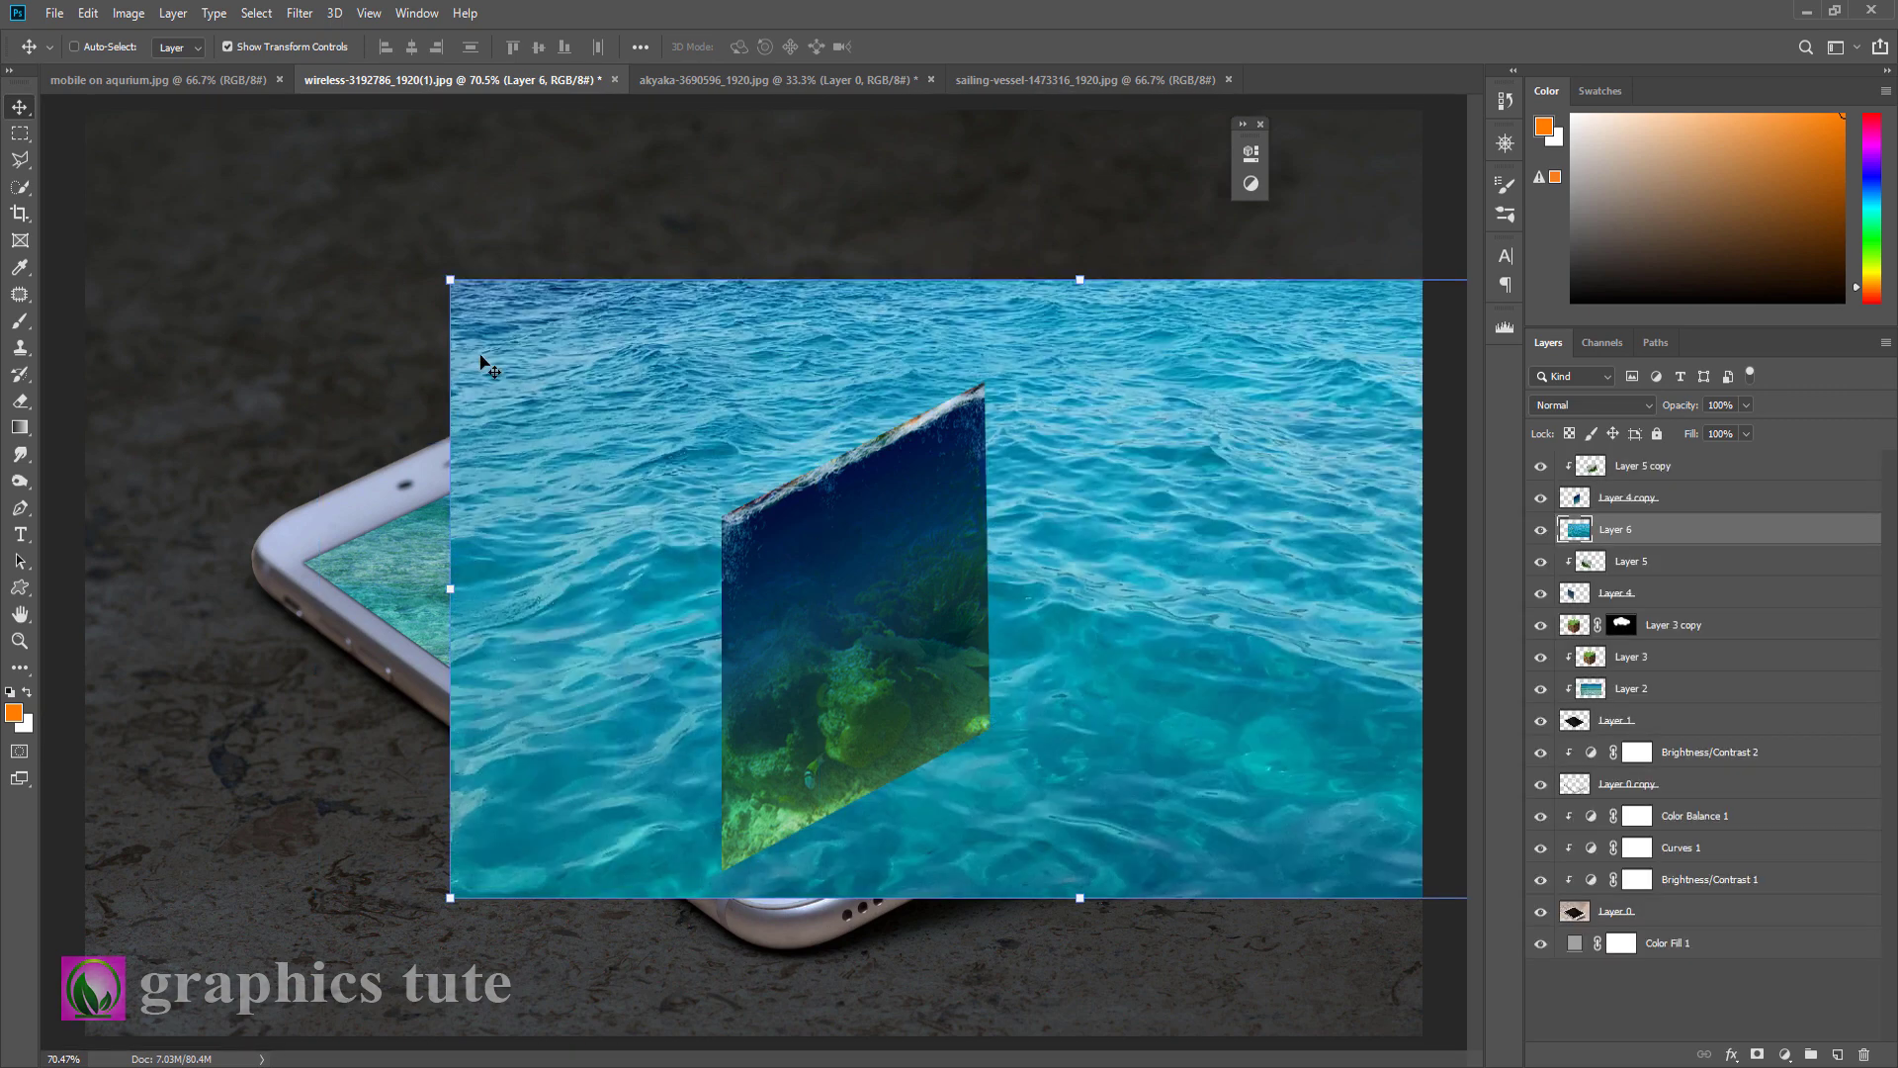
Step: Scale the sea patch down to 32.58%, place it over the cube's top face, and apply the transformation
left_click_drag(450, 278, 869, 487)
left_click_drag(1201, 625, 832, 434)
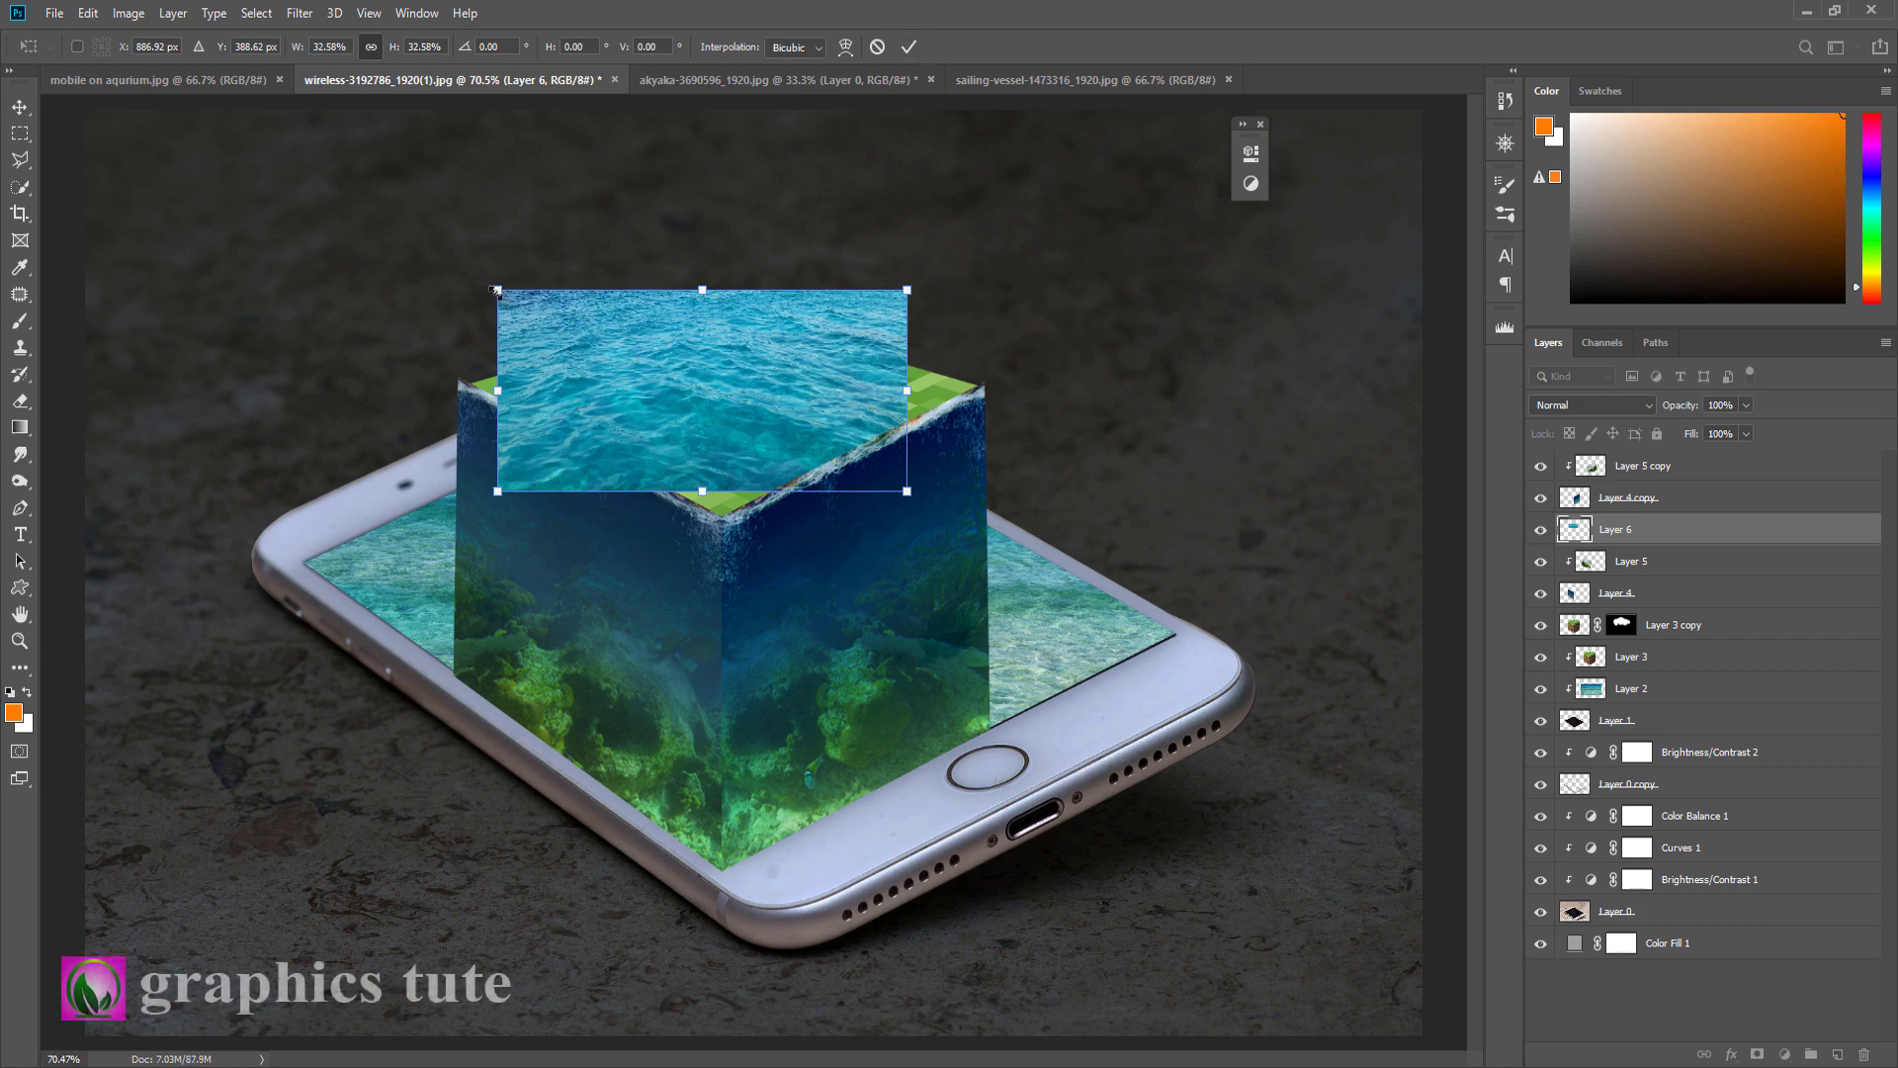
left_click(905, 50)
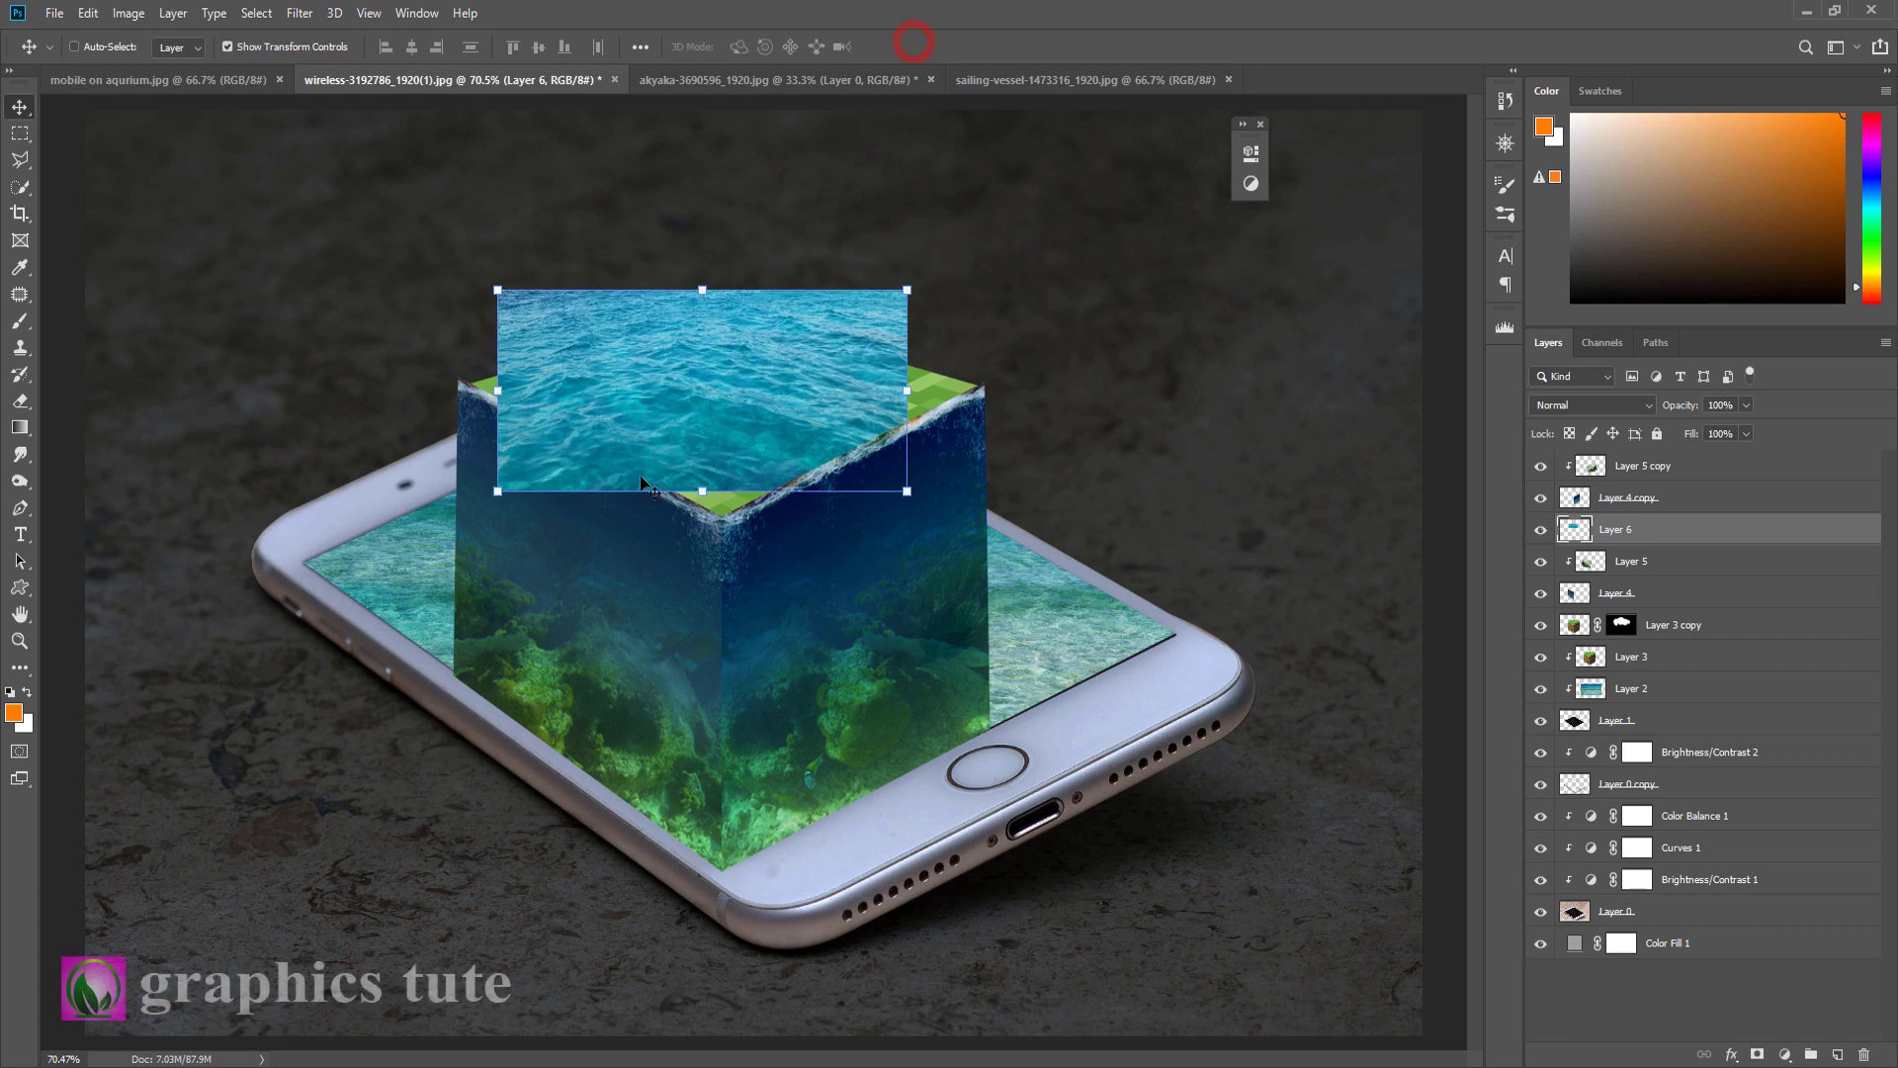
Step: Distort the sea patch into a rough diamond over the cube's top face, with its far corner on the cube's back corner
left_click_drag(496, 495, 452, 491)
left_click_drag(498, 293, 682, 292)
left_click_drag(907, 293, 974, 346)
left_click_drag(899, 493, 738, 491)
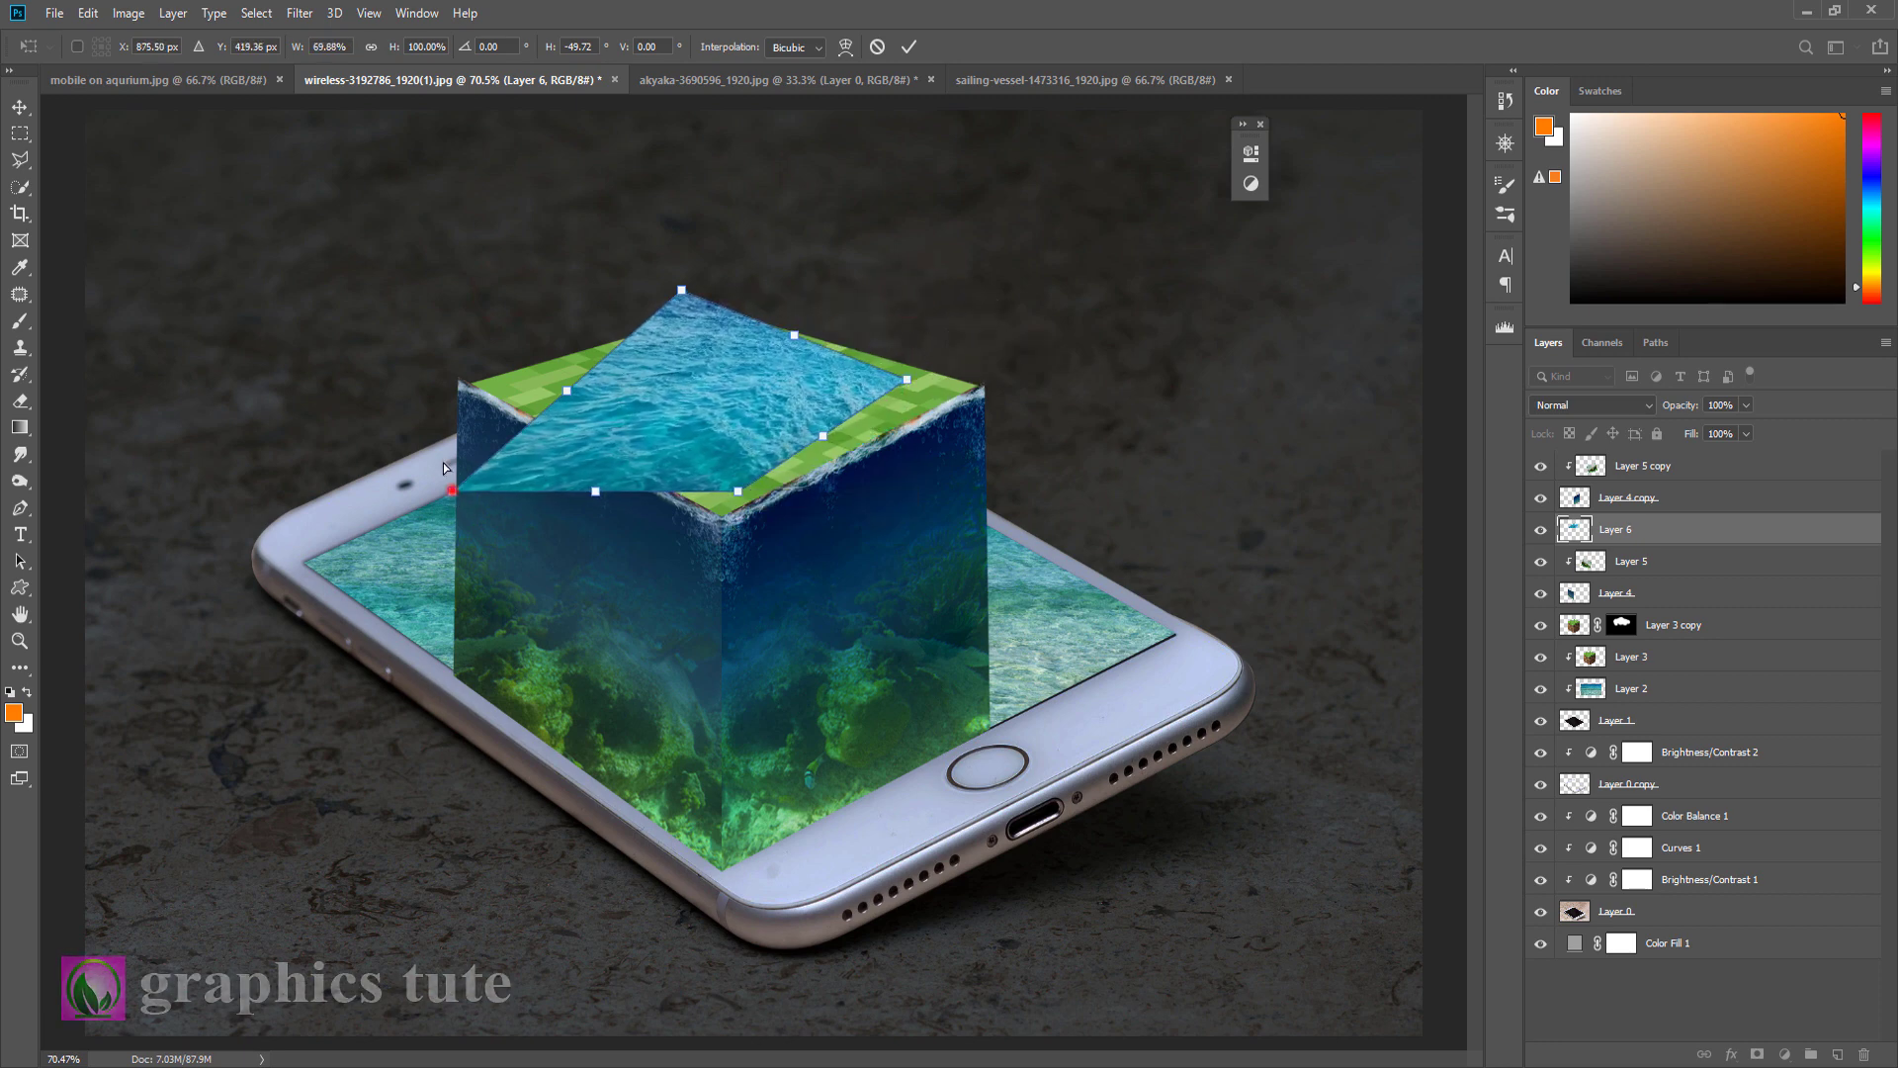
left_click_drag(453, 492, 377, 492)
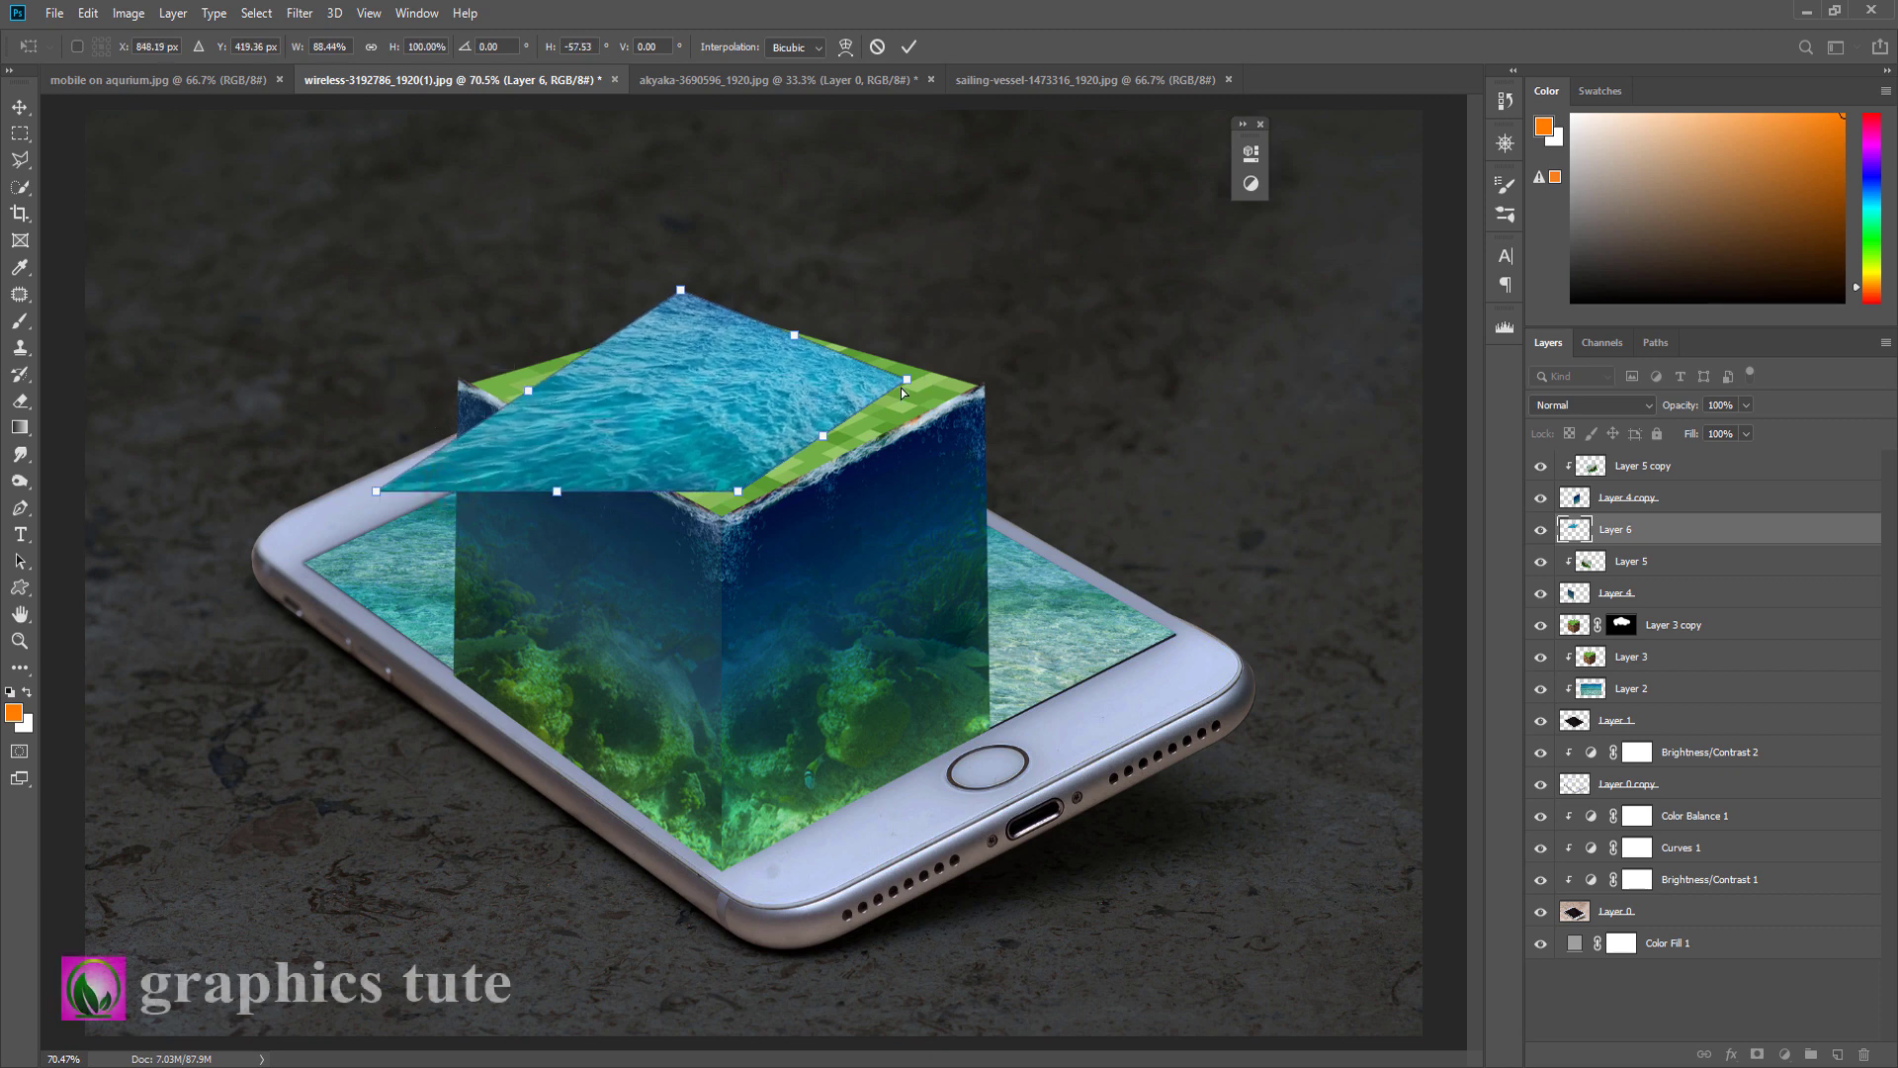
left_click_drag(901, 391, 957, 412)
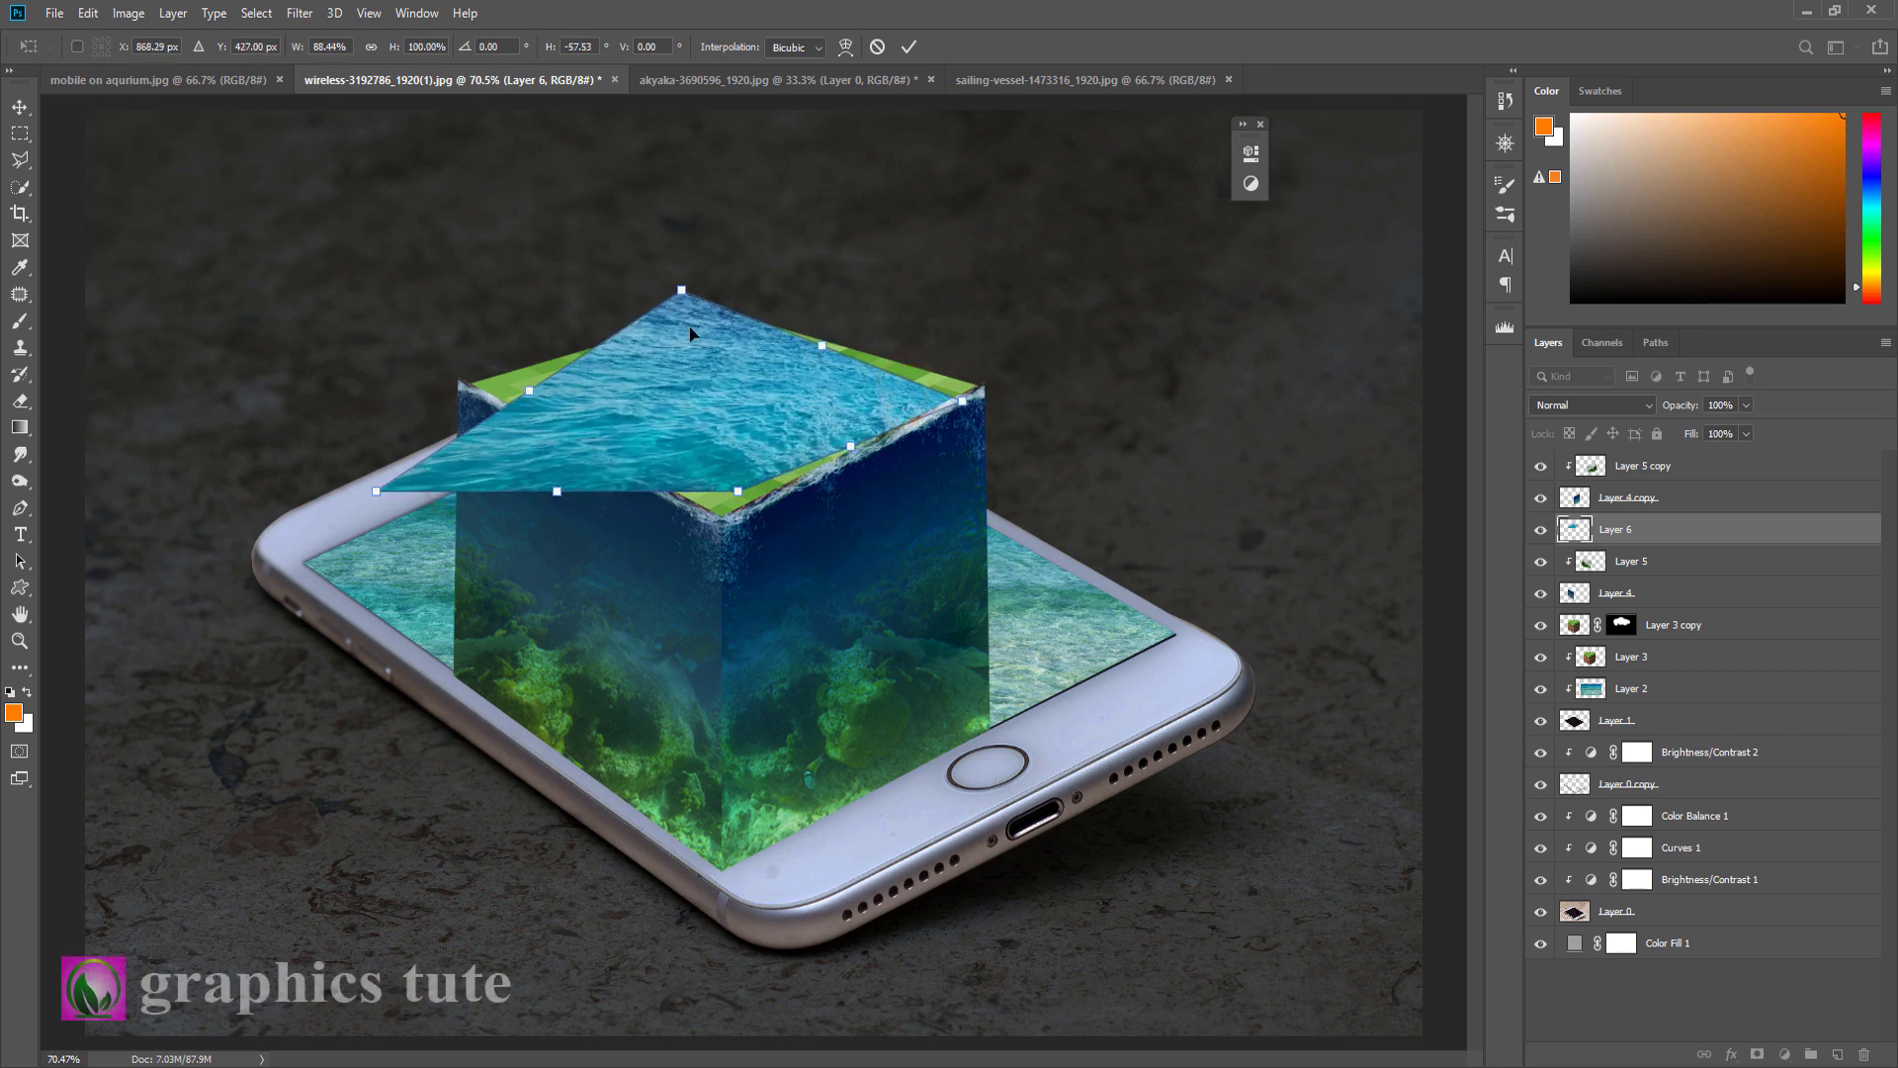
left_click_drag(682, 290, 722, 308)
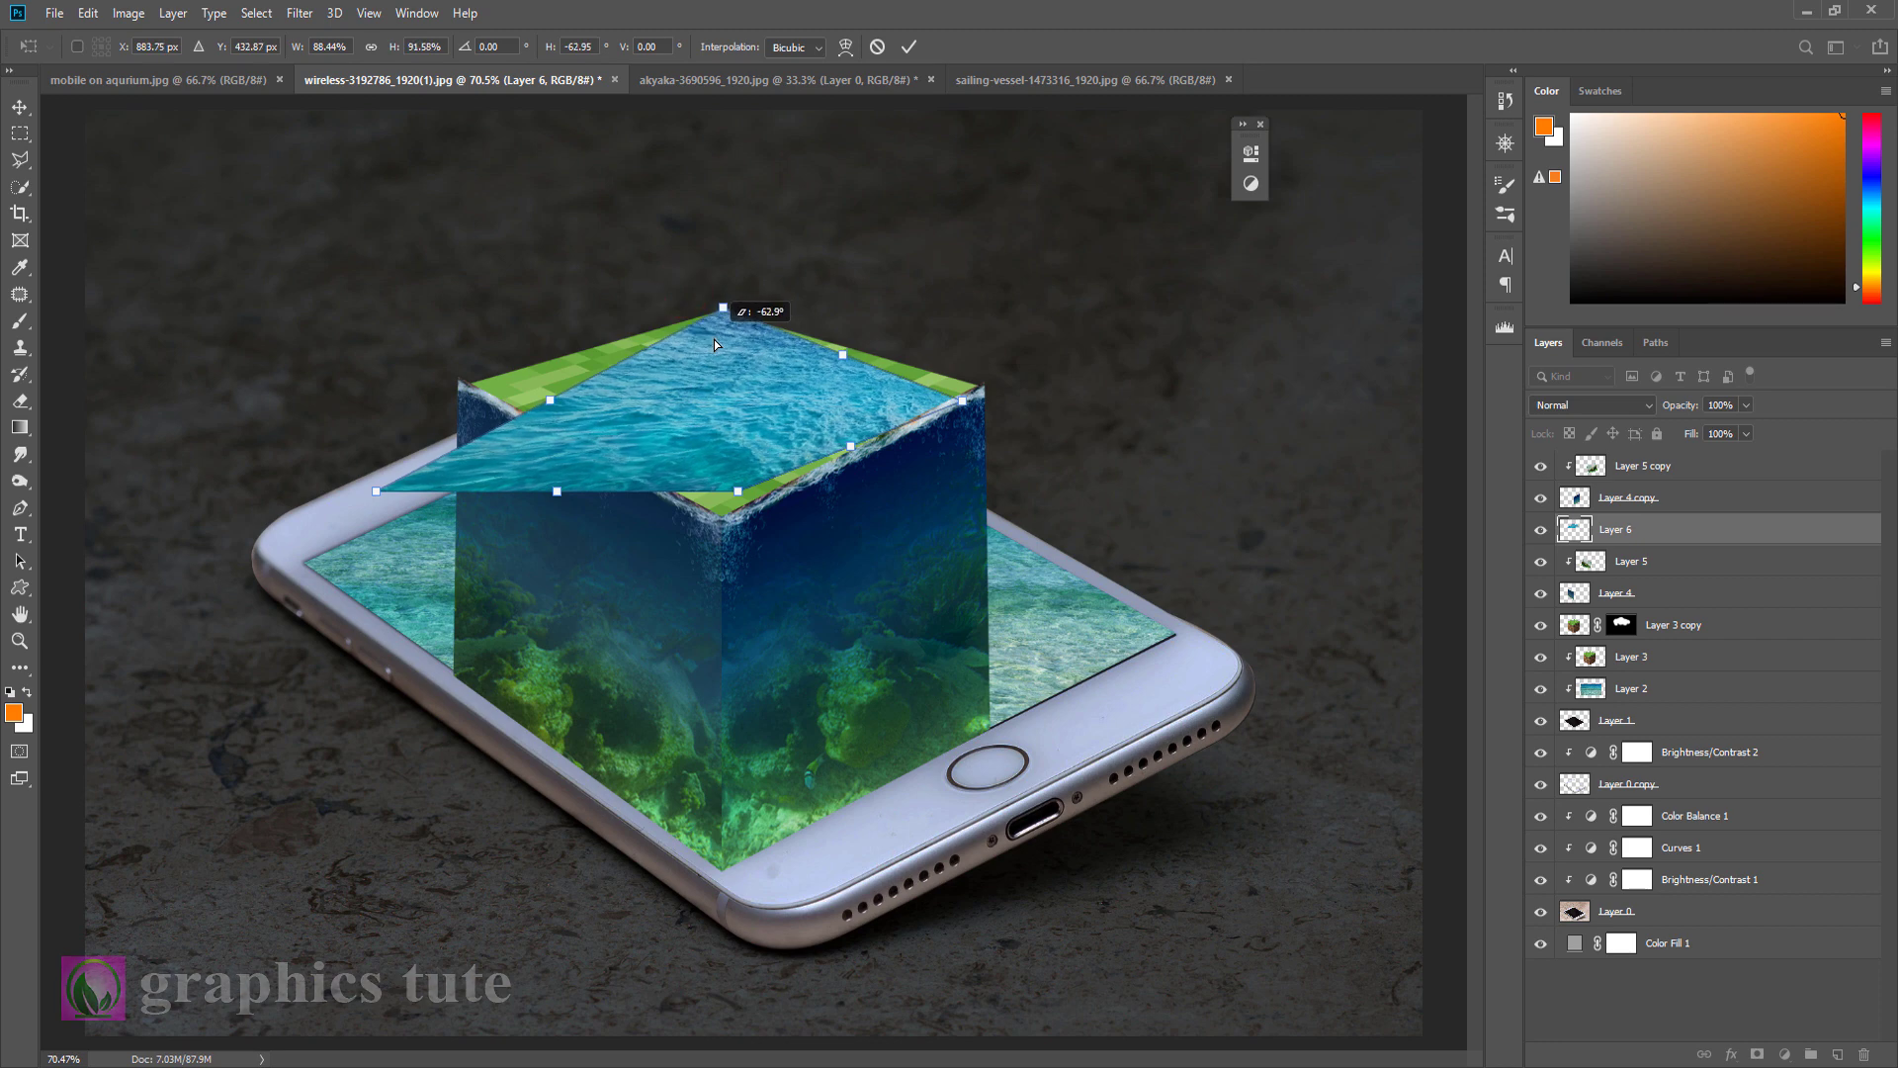
Step: Align the sea patch's right and front corners with the matching corners of the cube's top face
mouse_move(552, 401)
left_mouse_down()
mouse_move(543, 362)
mouse_move(530, 377)
left_mouse_up()
left_click_drag(373, 491, 464, 444)
left_click_drag(738, 494, 731, 548)
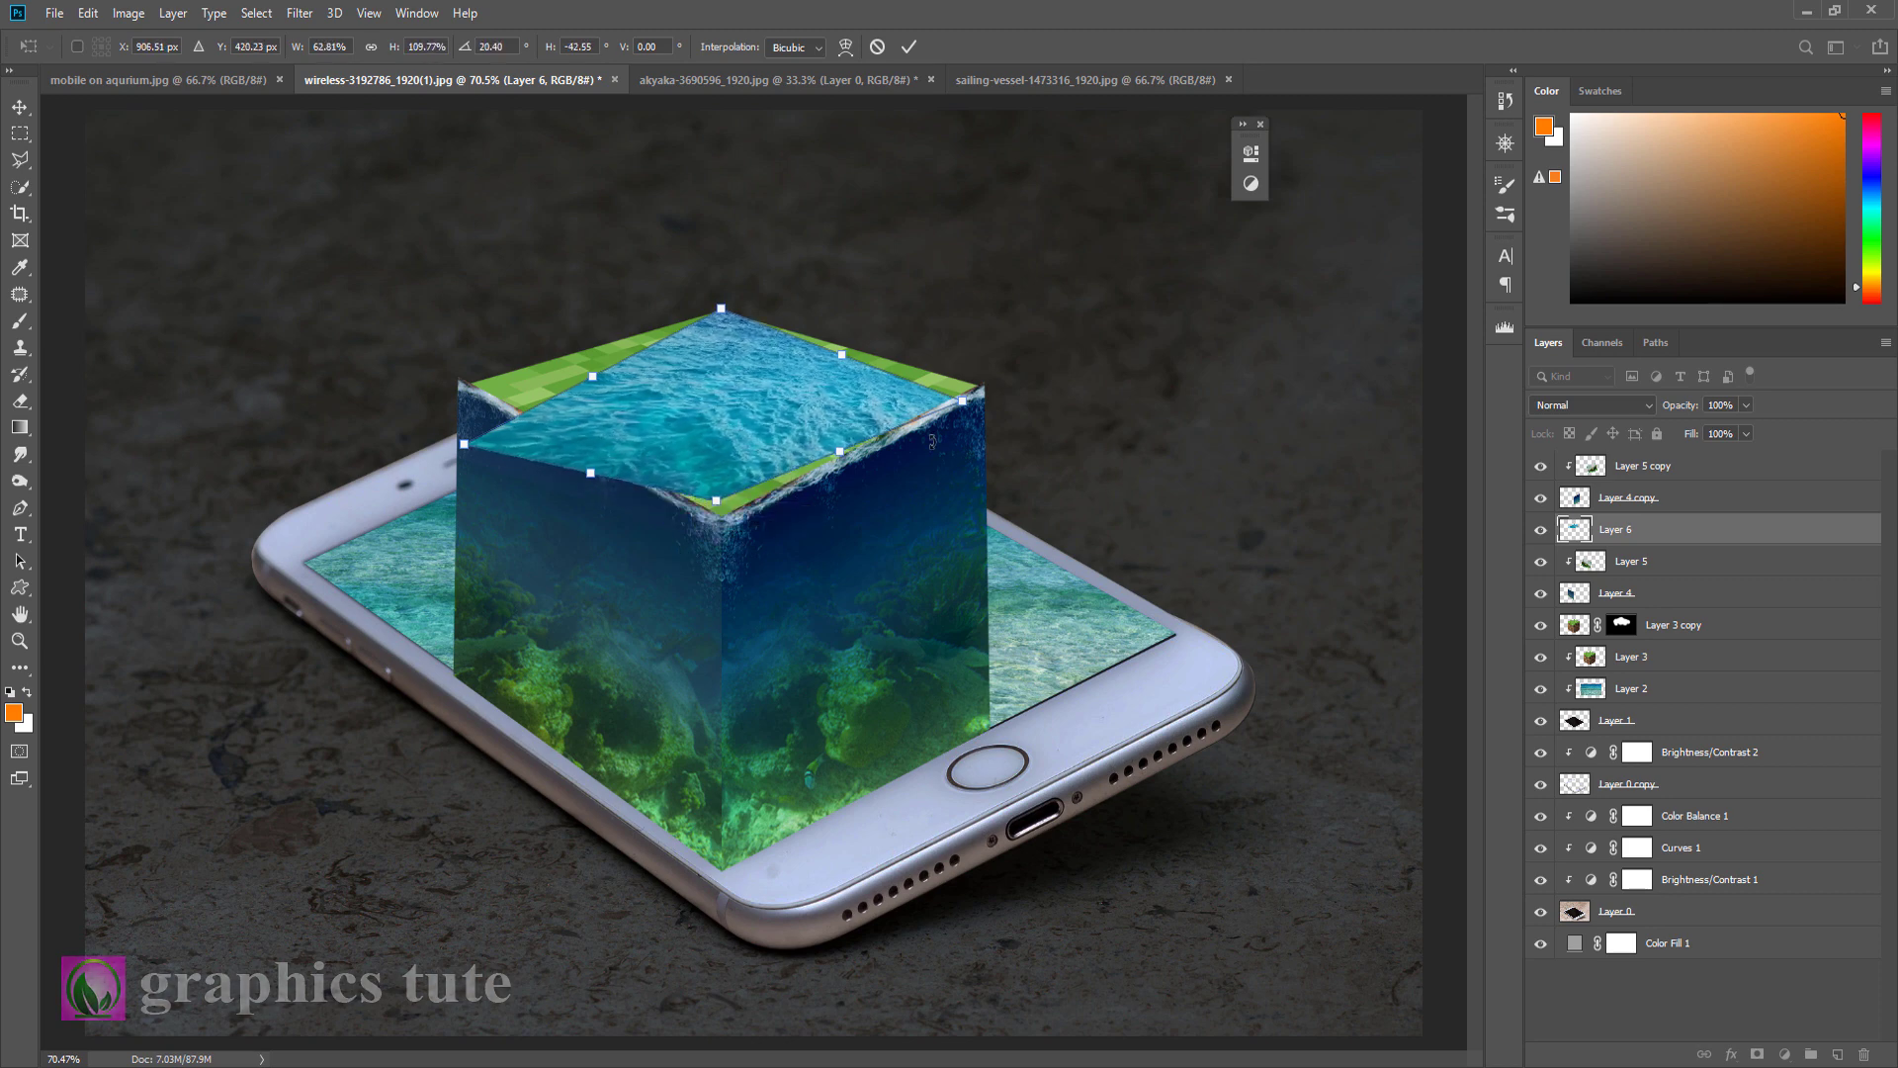
left_click_drag(964, 402, 990, 380)
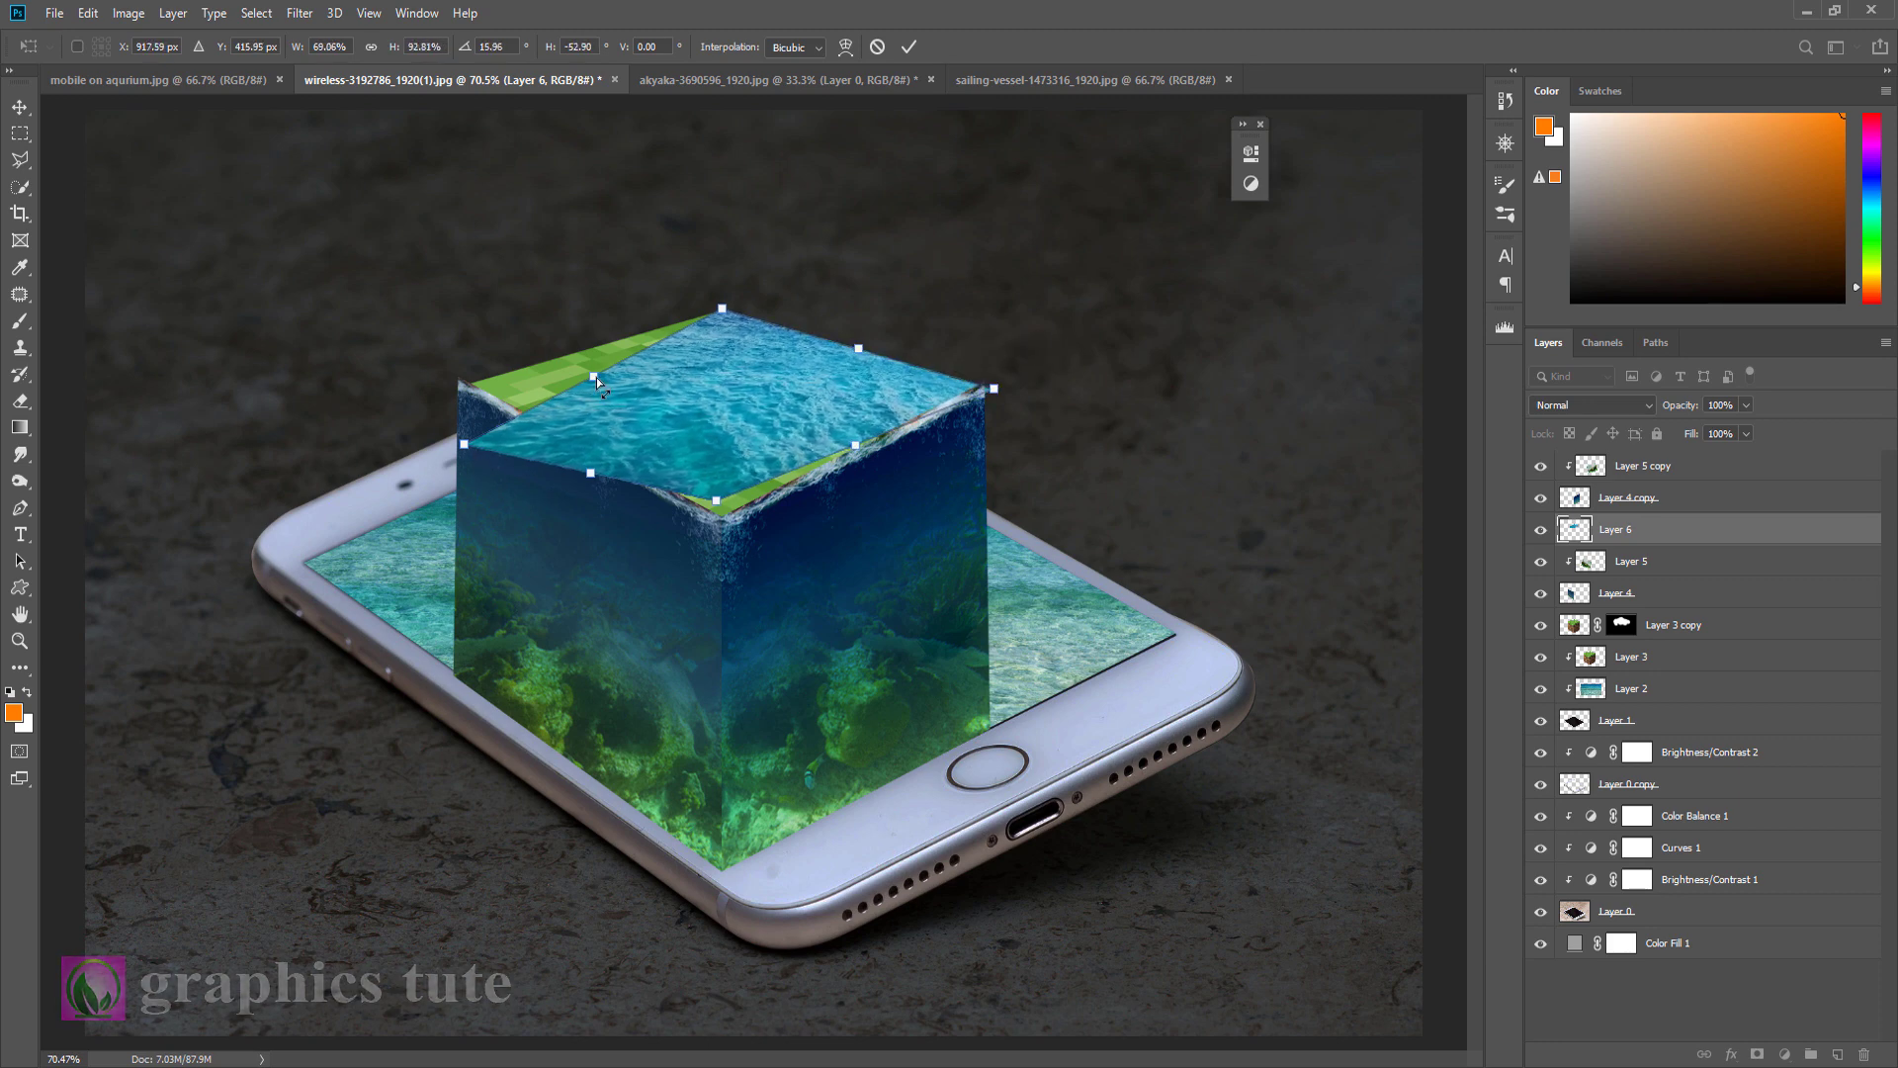
left_click_drag(595, 376, 583, 340)
left_click_drag(473, 440, 524, 368)
mouse_move(715, 501)
left_mouse_down()
mouse_move(698, 565)
mouse_move(714, 579)
left_mouse_up()
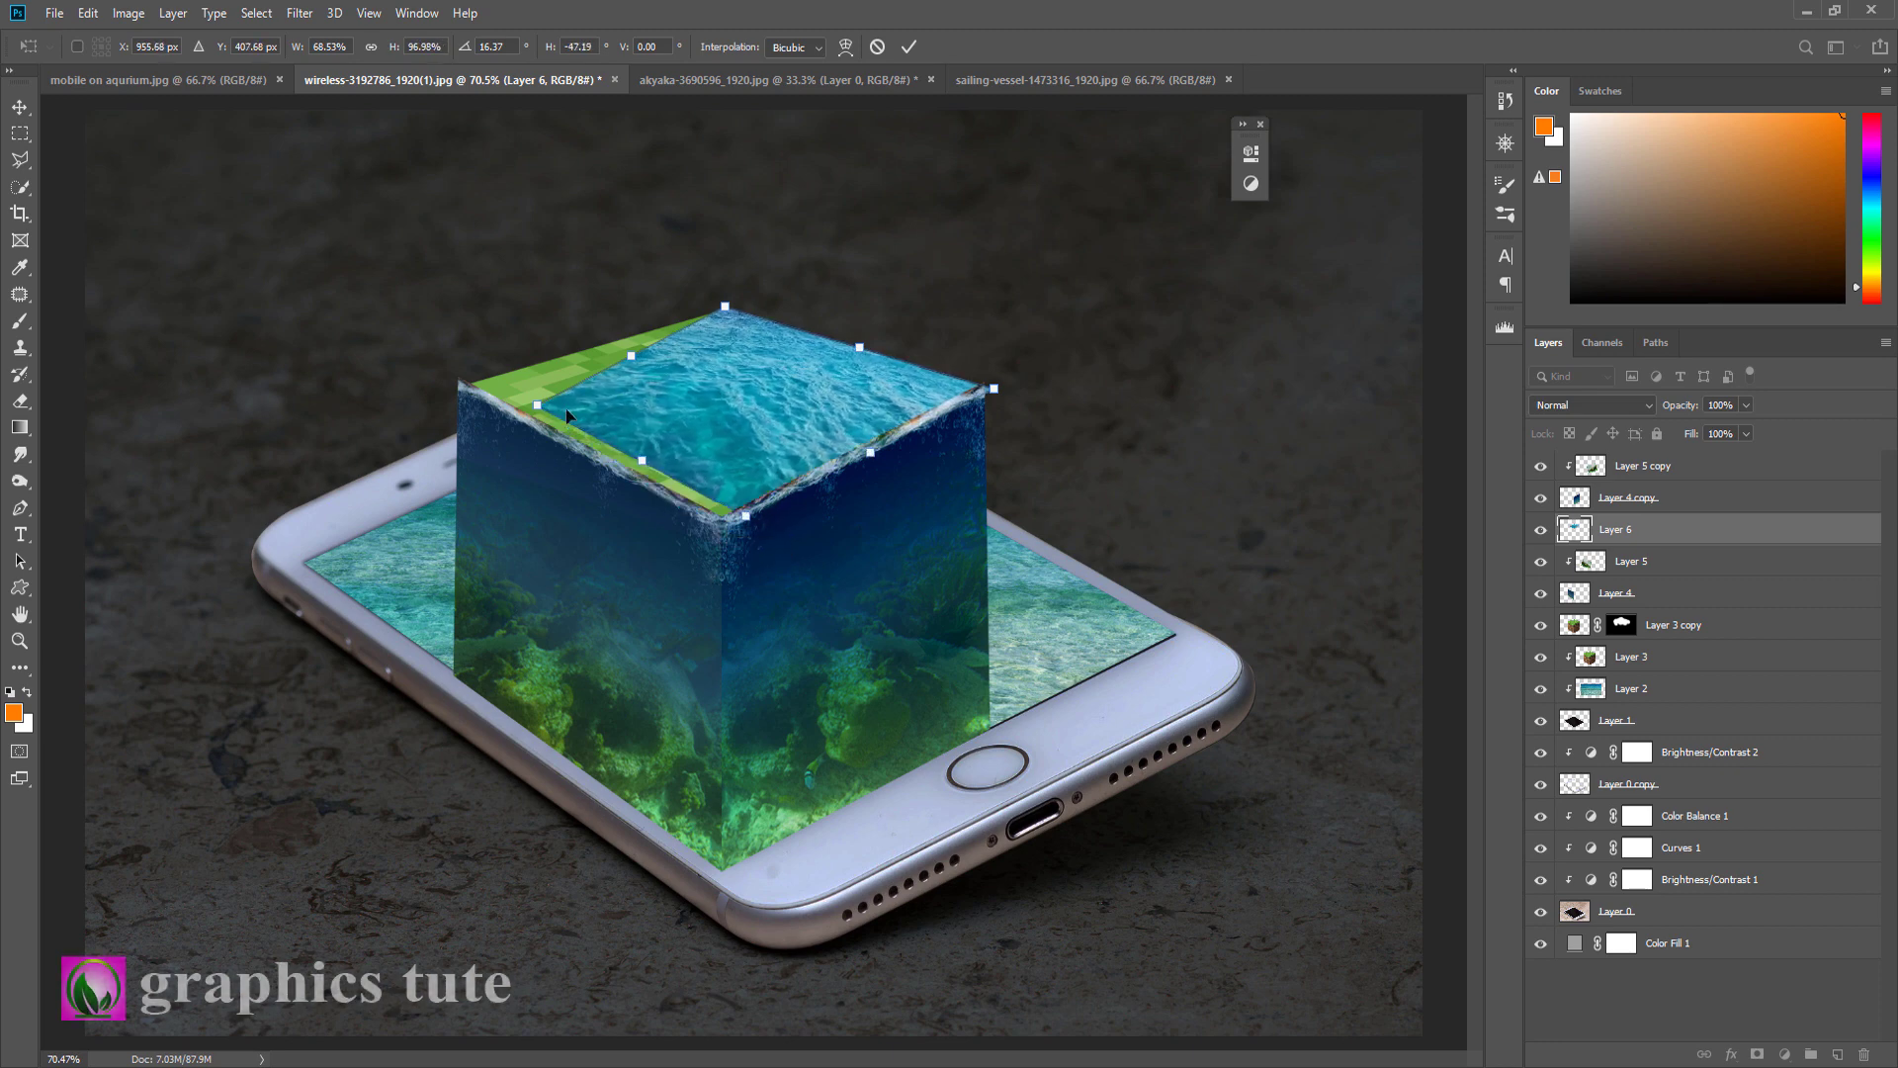
Step: Extend the sea patch to the cube's left corner, fine-tune its other corners to cover the top face, and apply the distortion
left_click_drag(536, 406, 447, 400)
left_click_drag(607, 437, 606, 455)
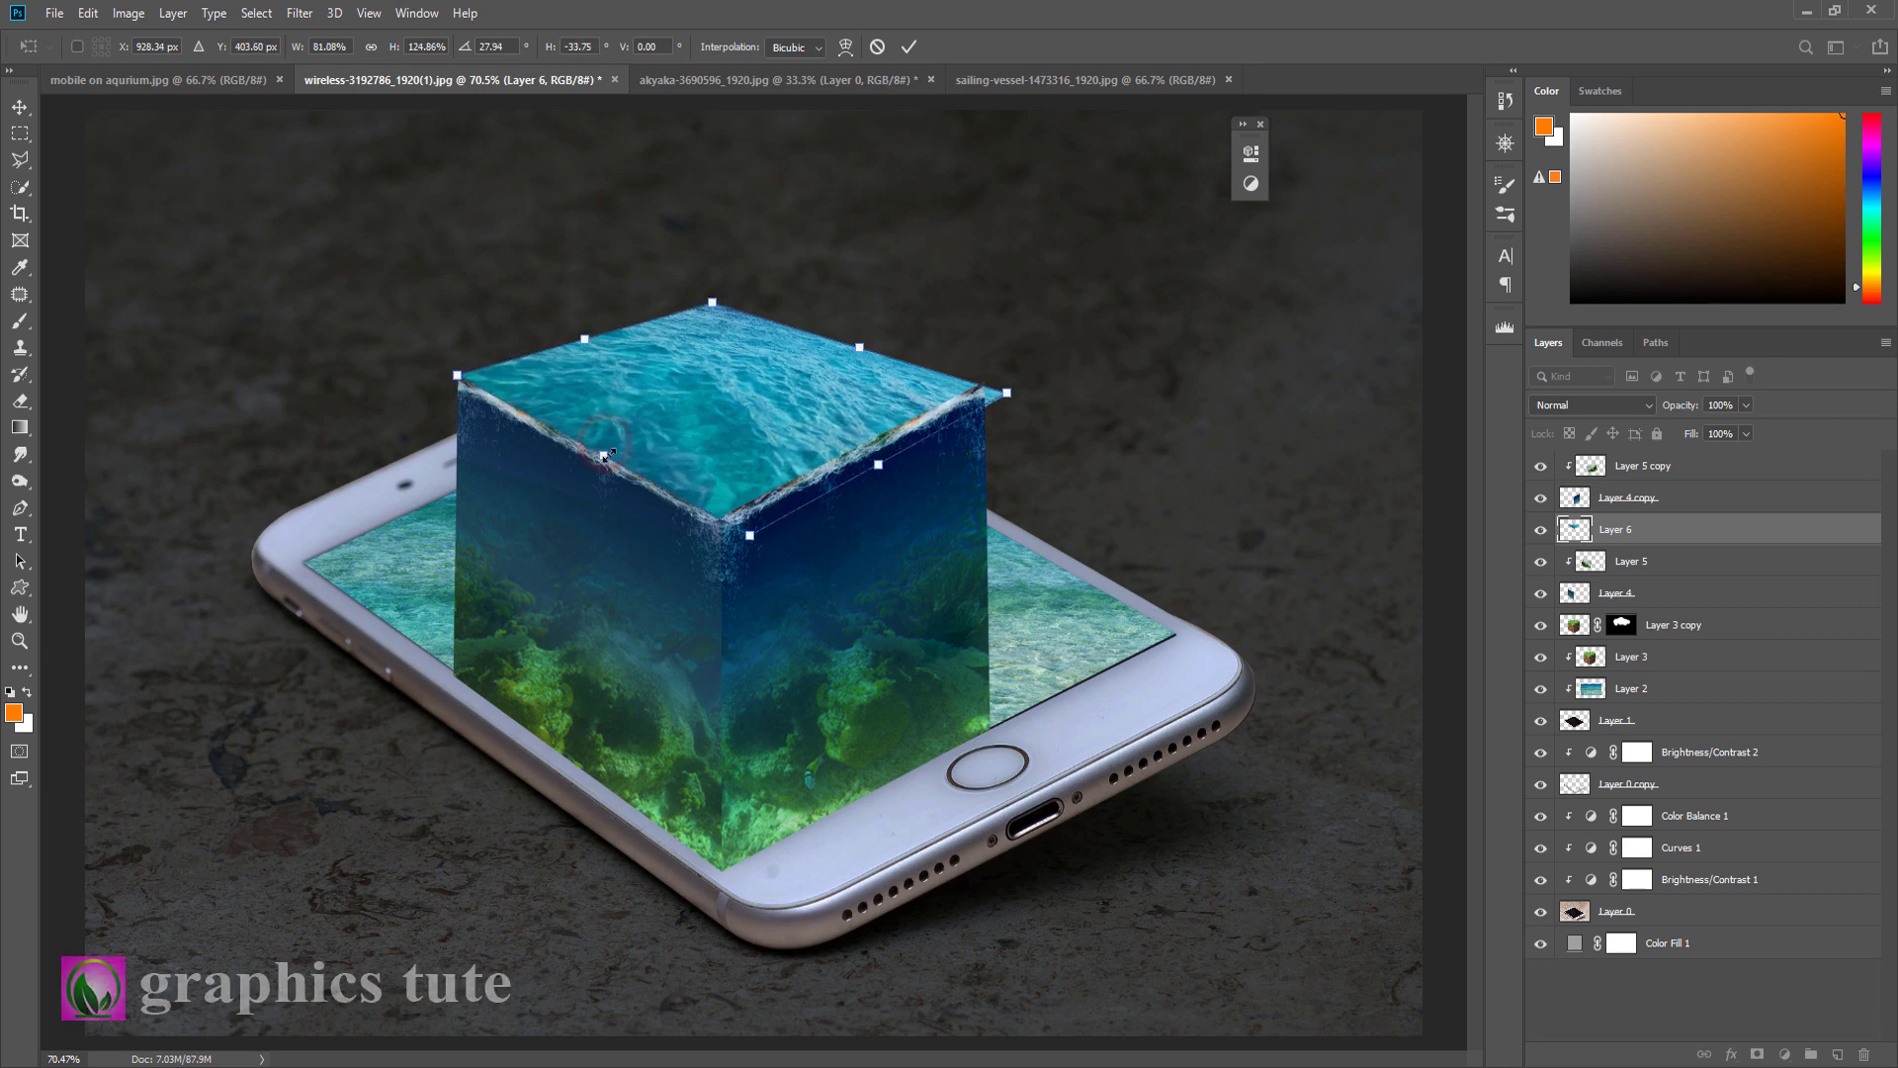
left_click_drag(998, 393, 980, 390)
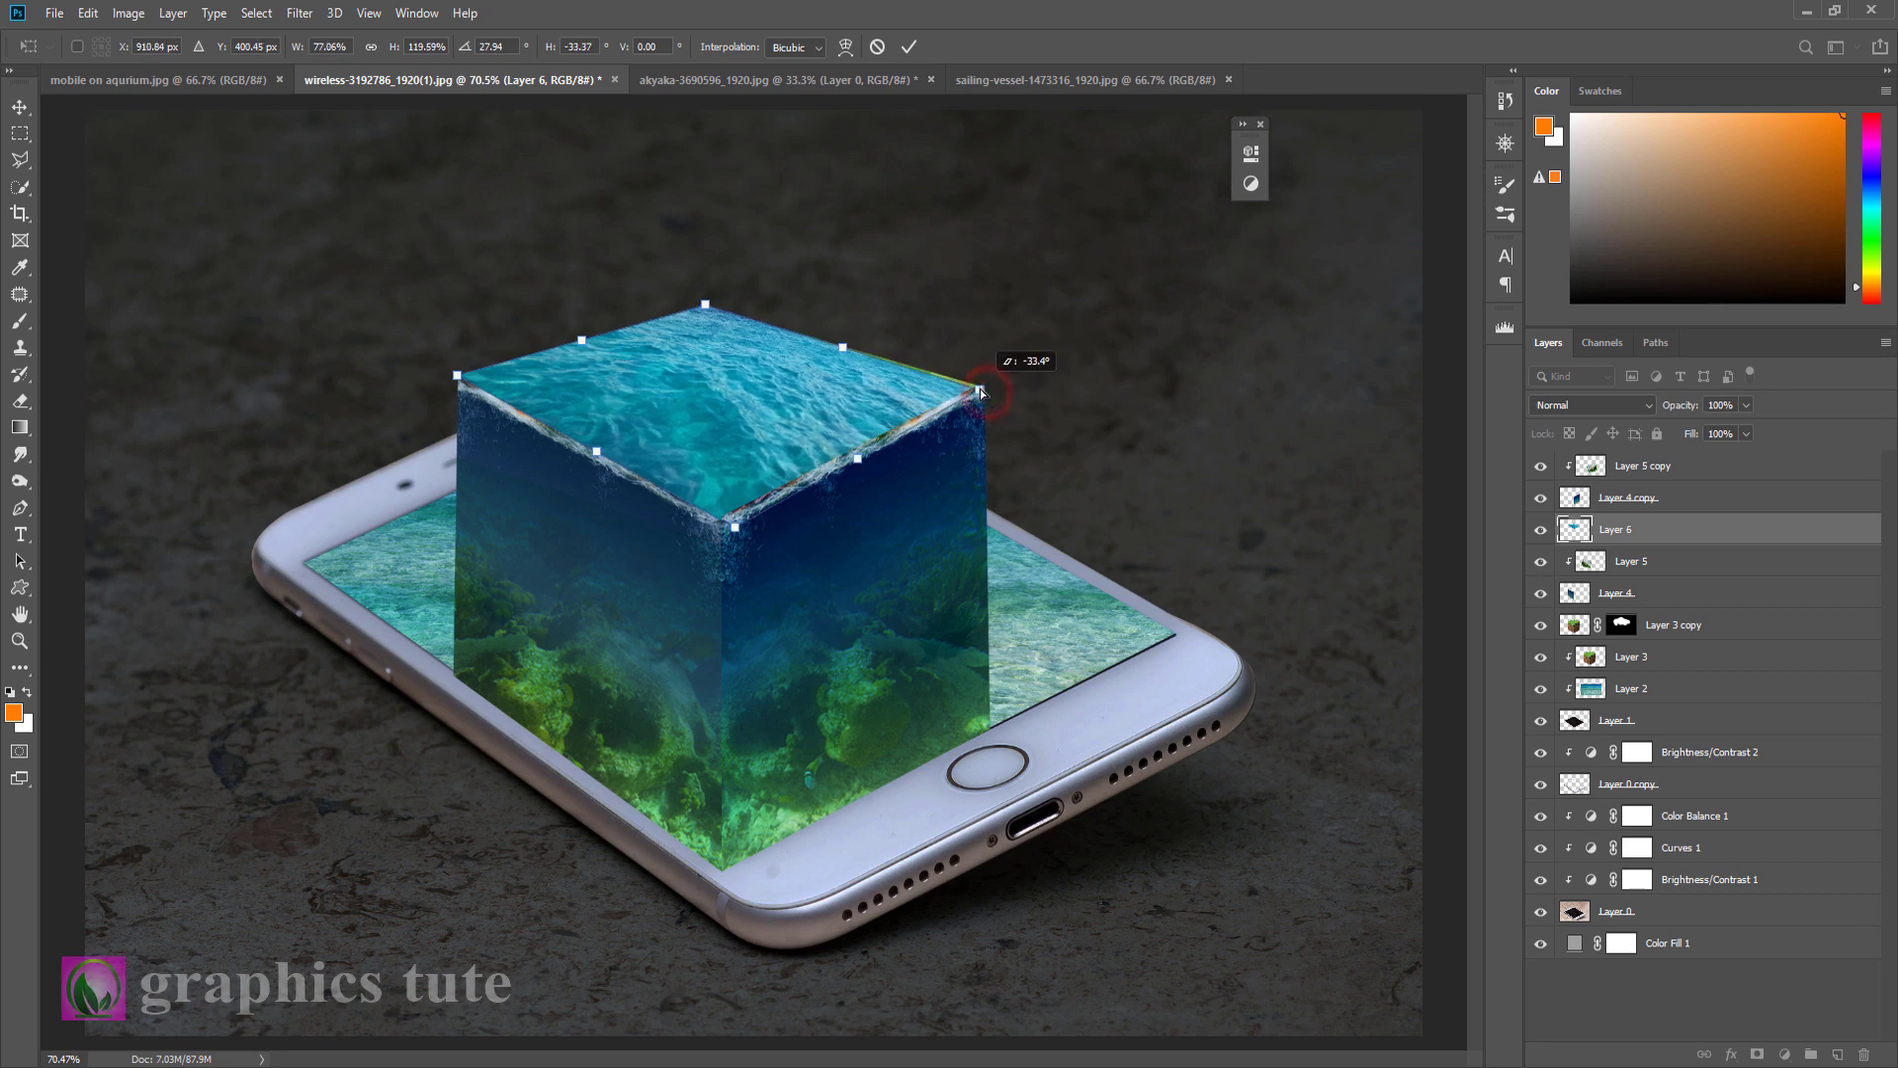
left_click_drag(742, 529, 743, 532)
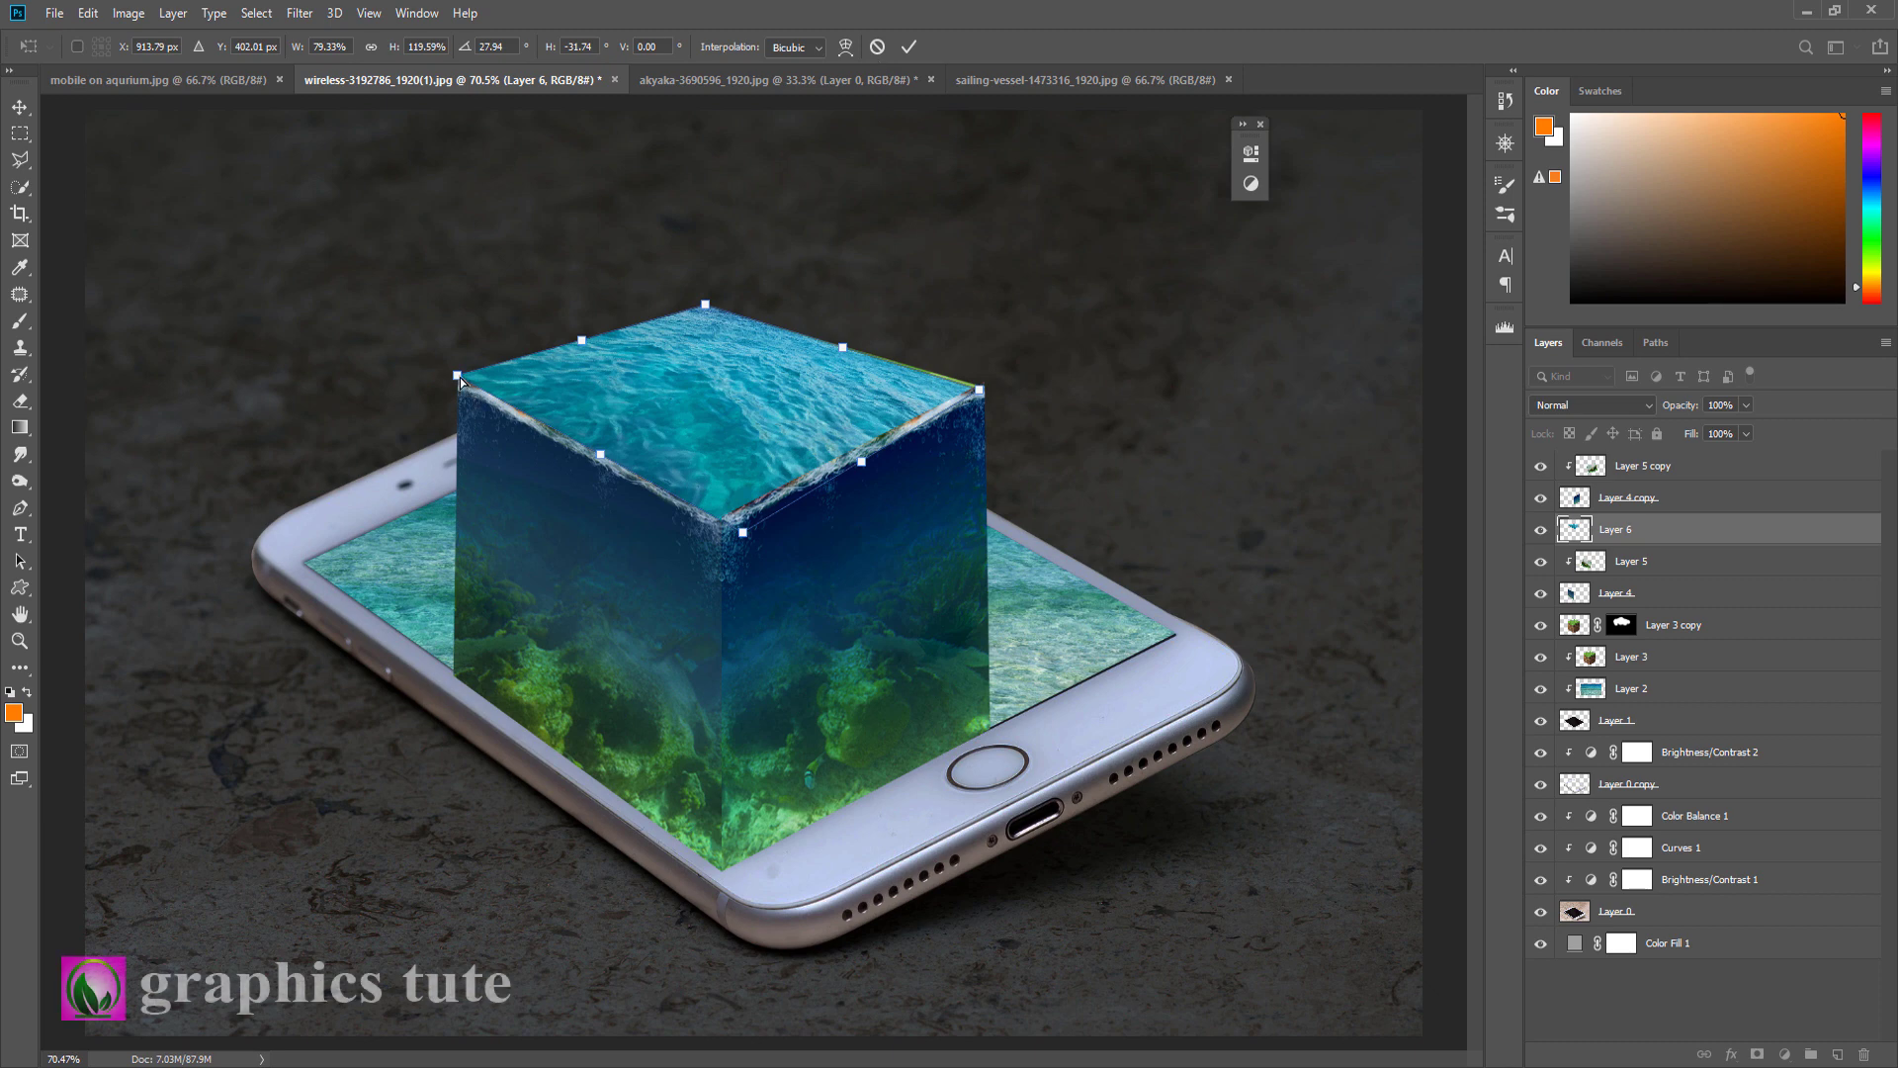
left_click_drag(457, 376, 451, 377)
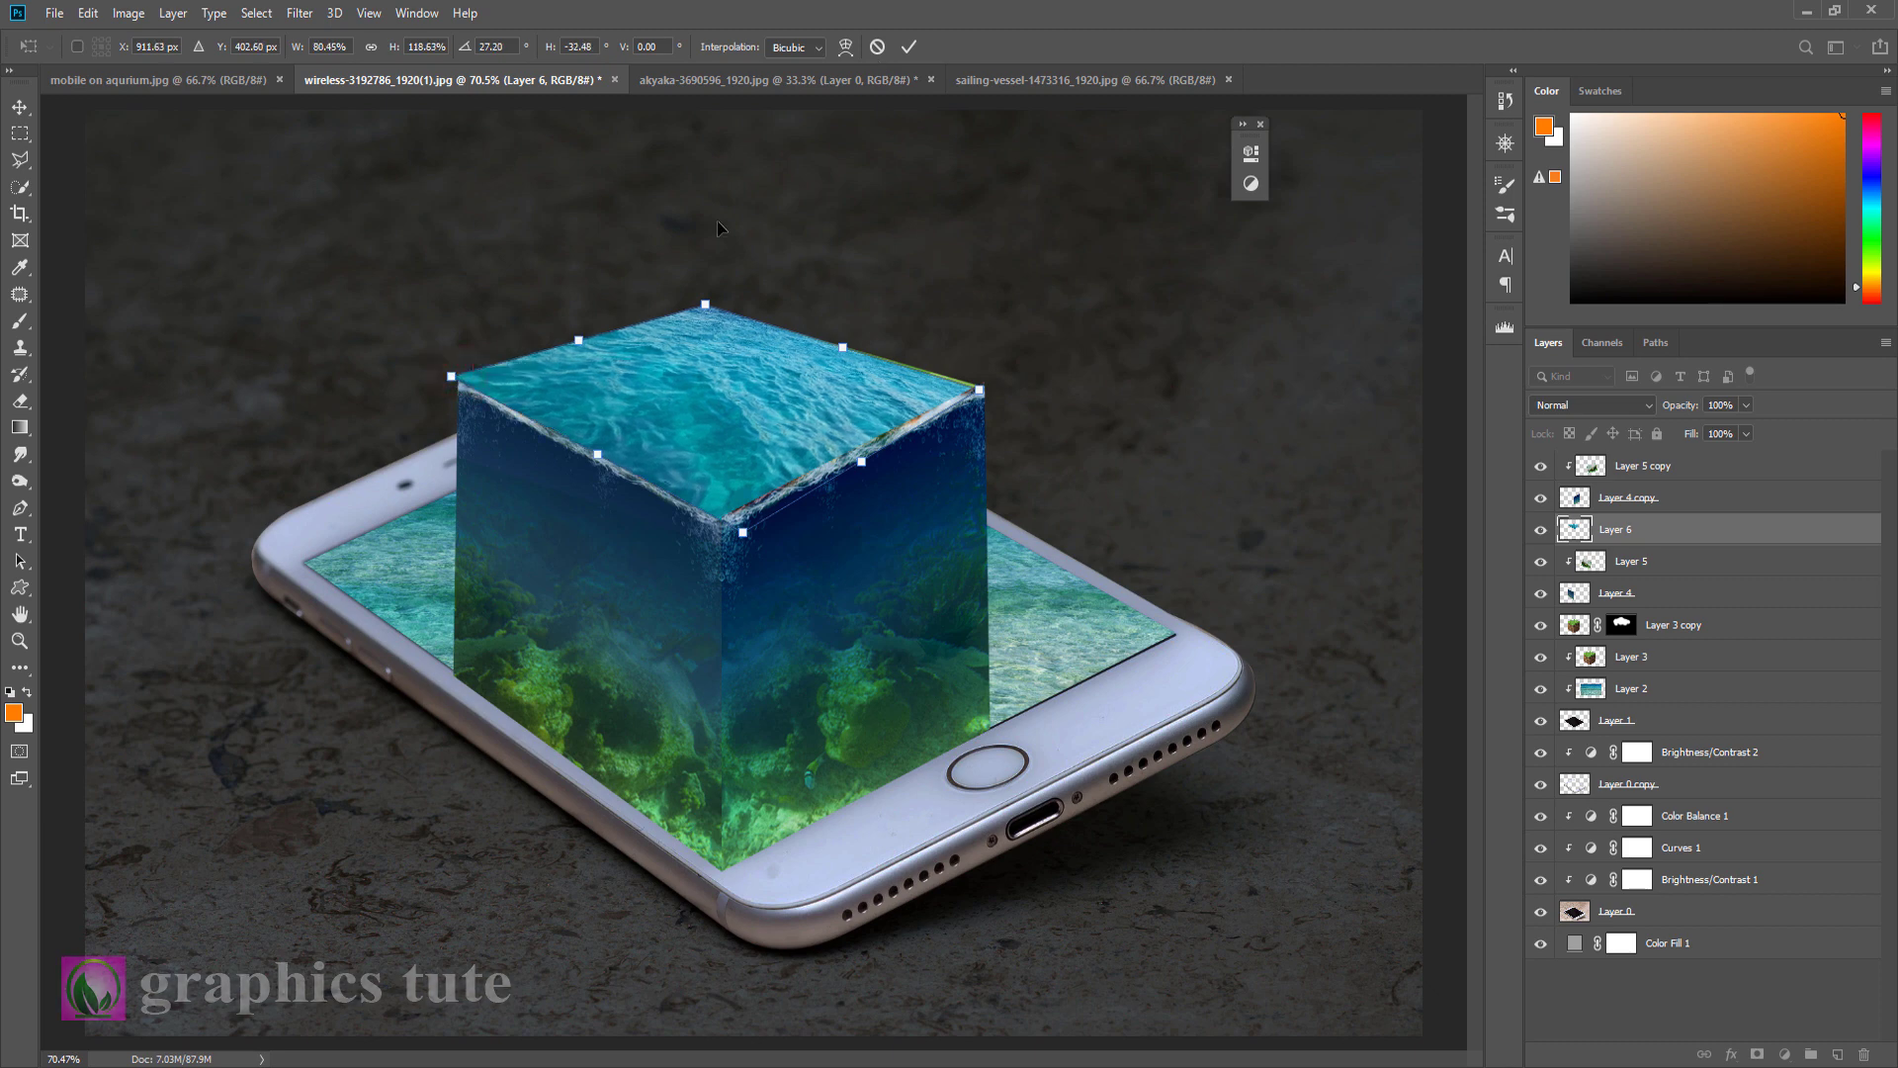
left_click(906, 45)
Step: Move the sea layer beneath the underwater face layers, directly above Layer 3 copy, and toggle its visibility to check the fit
left_click_drag(1647, 532, 1649, 608)
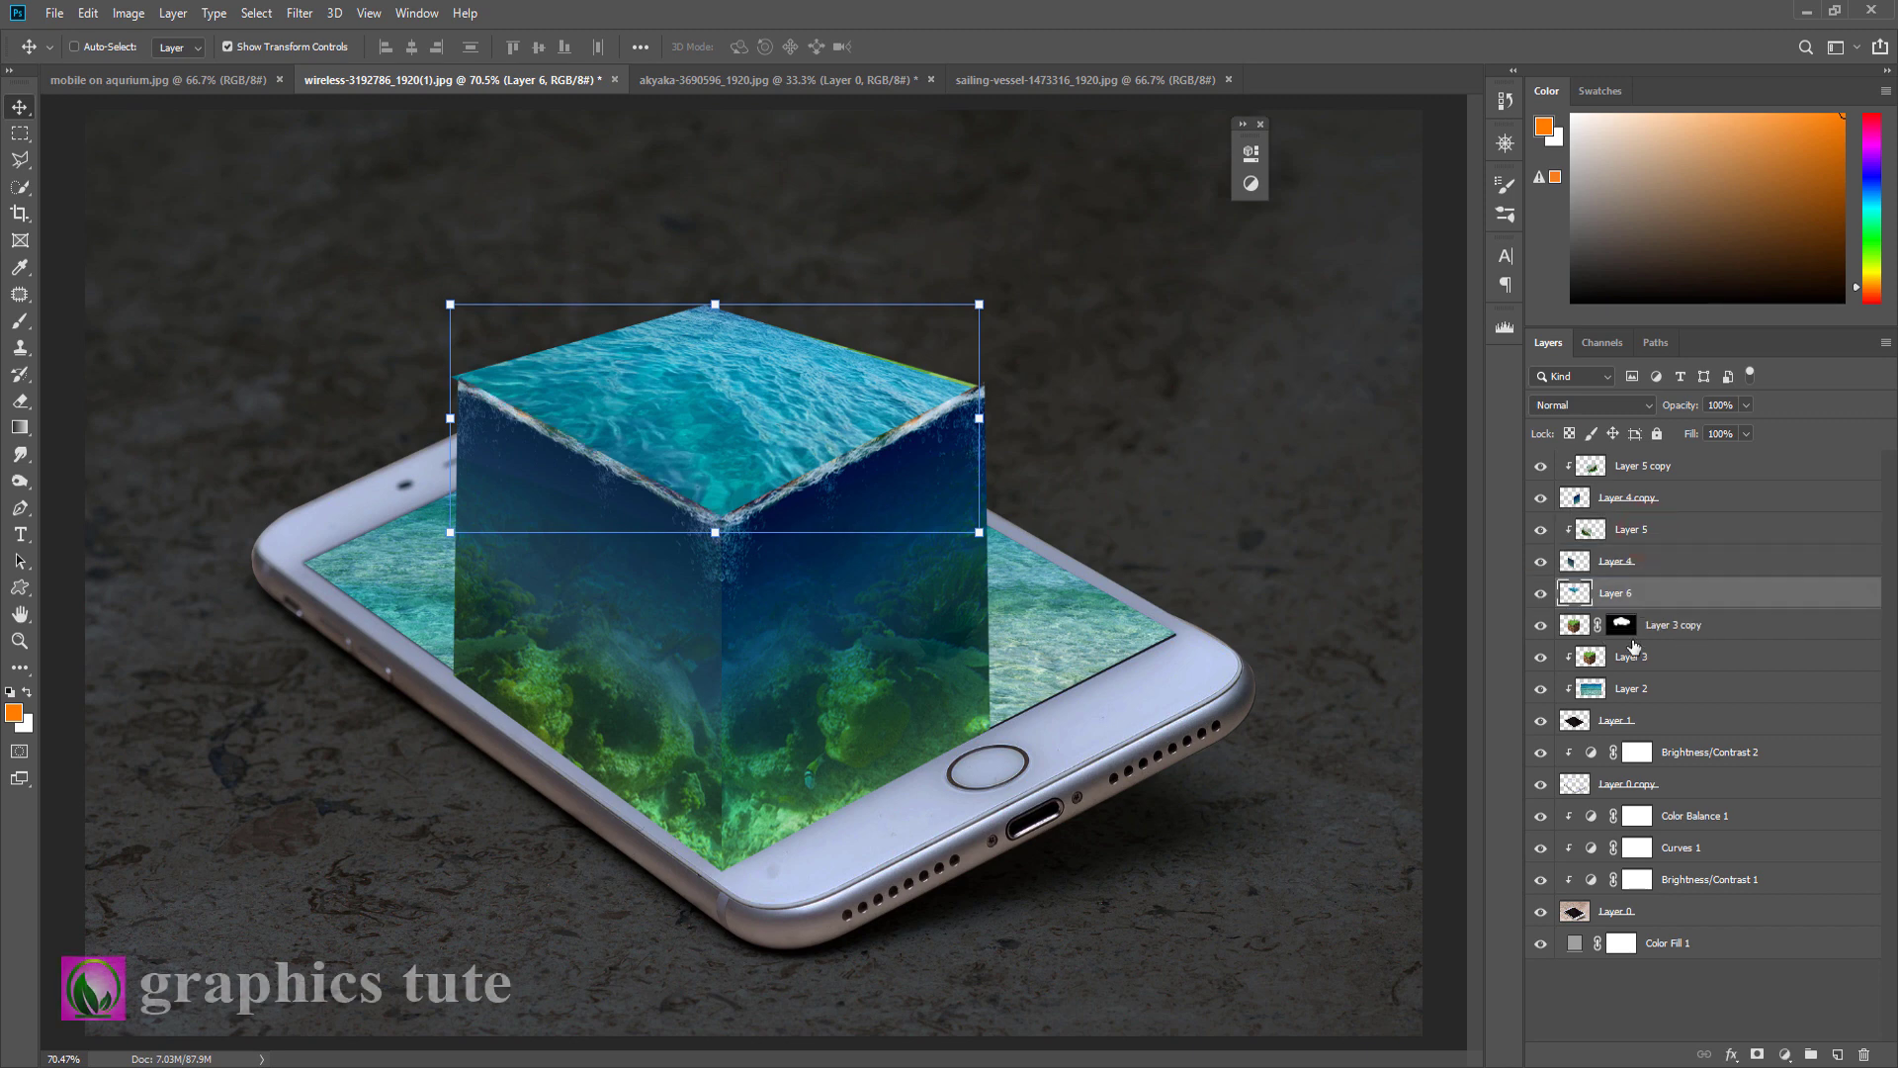
left_click(1539, 595)
left_click(1540, 594)
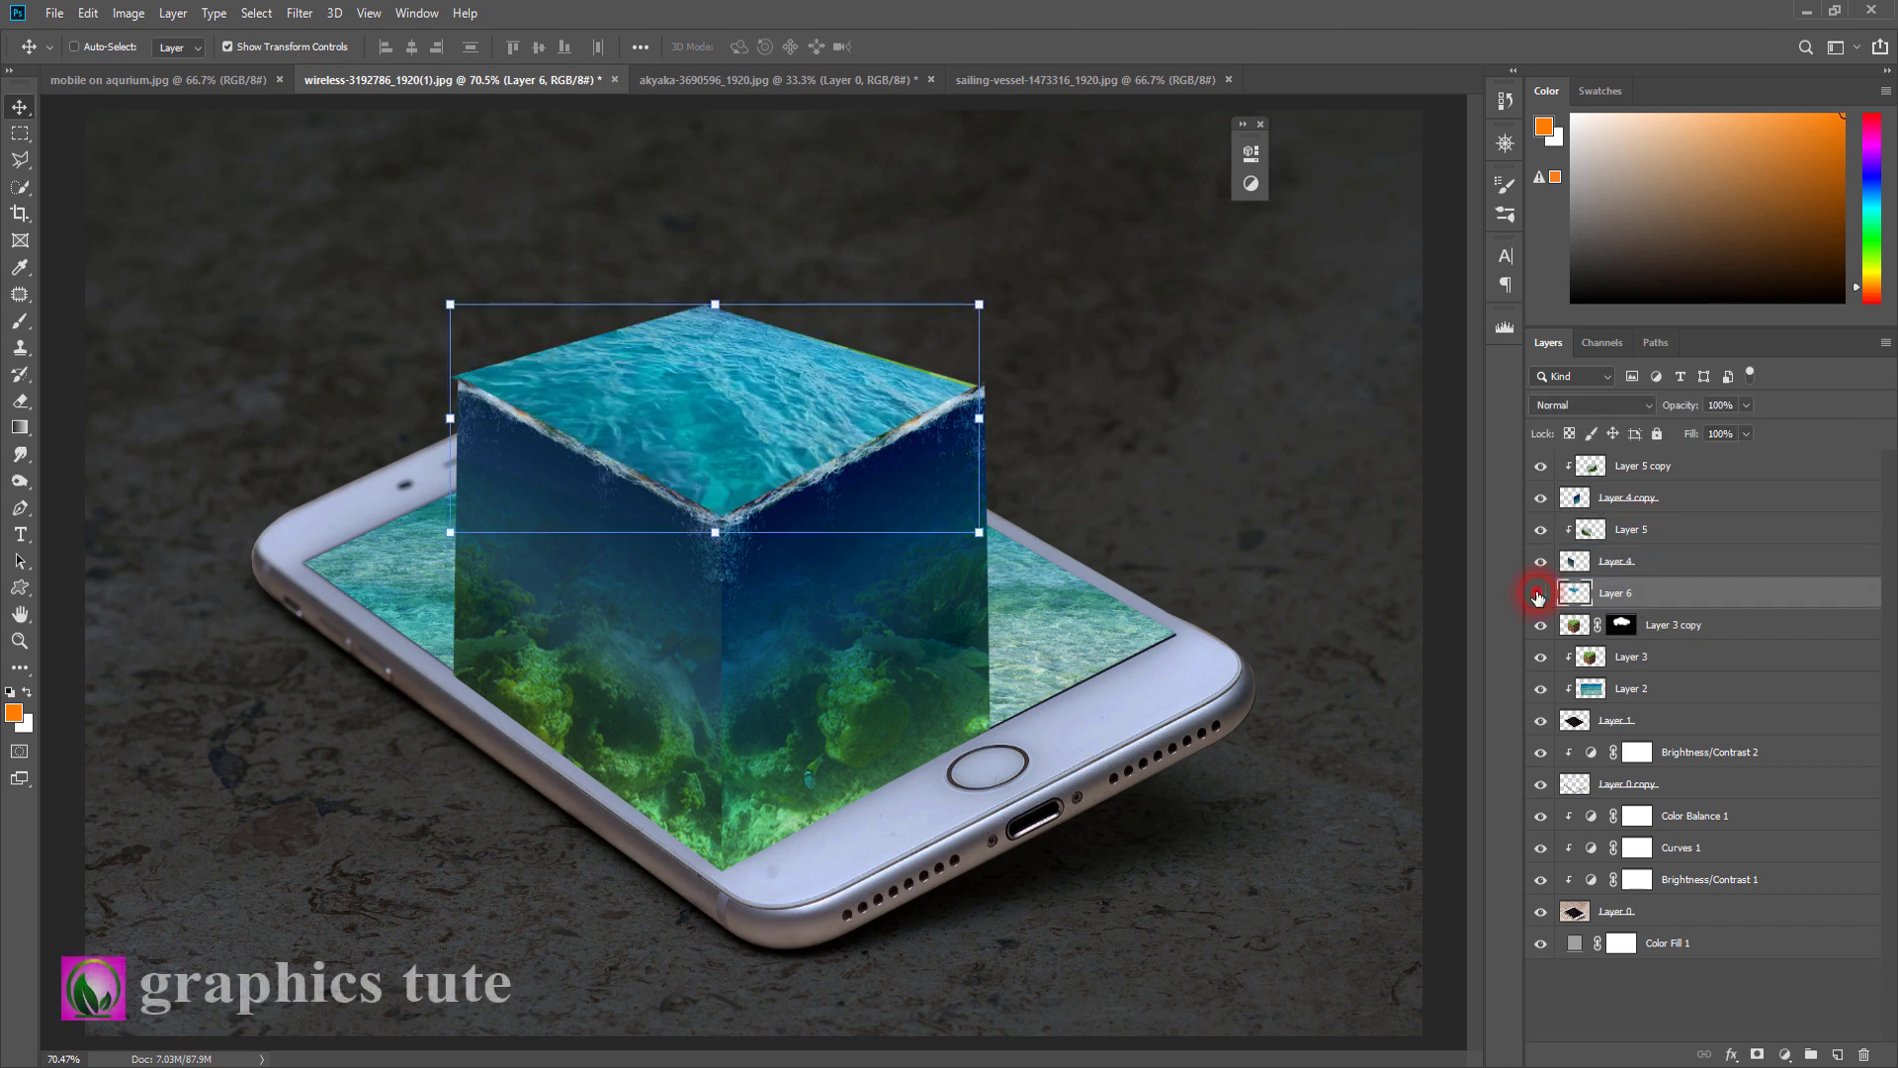
left_click(1540, 594)
left_click(1539, 594)
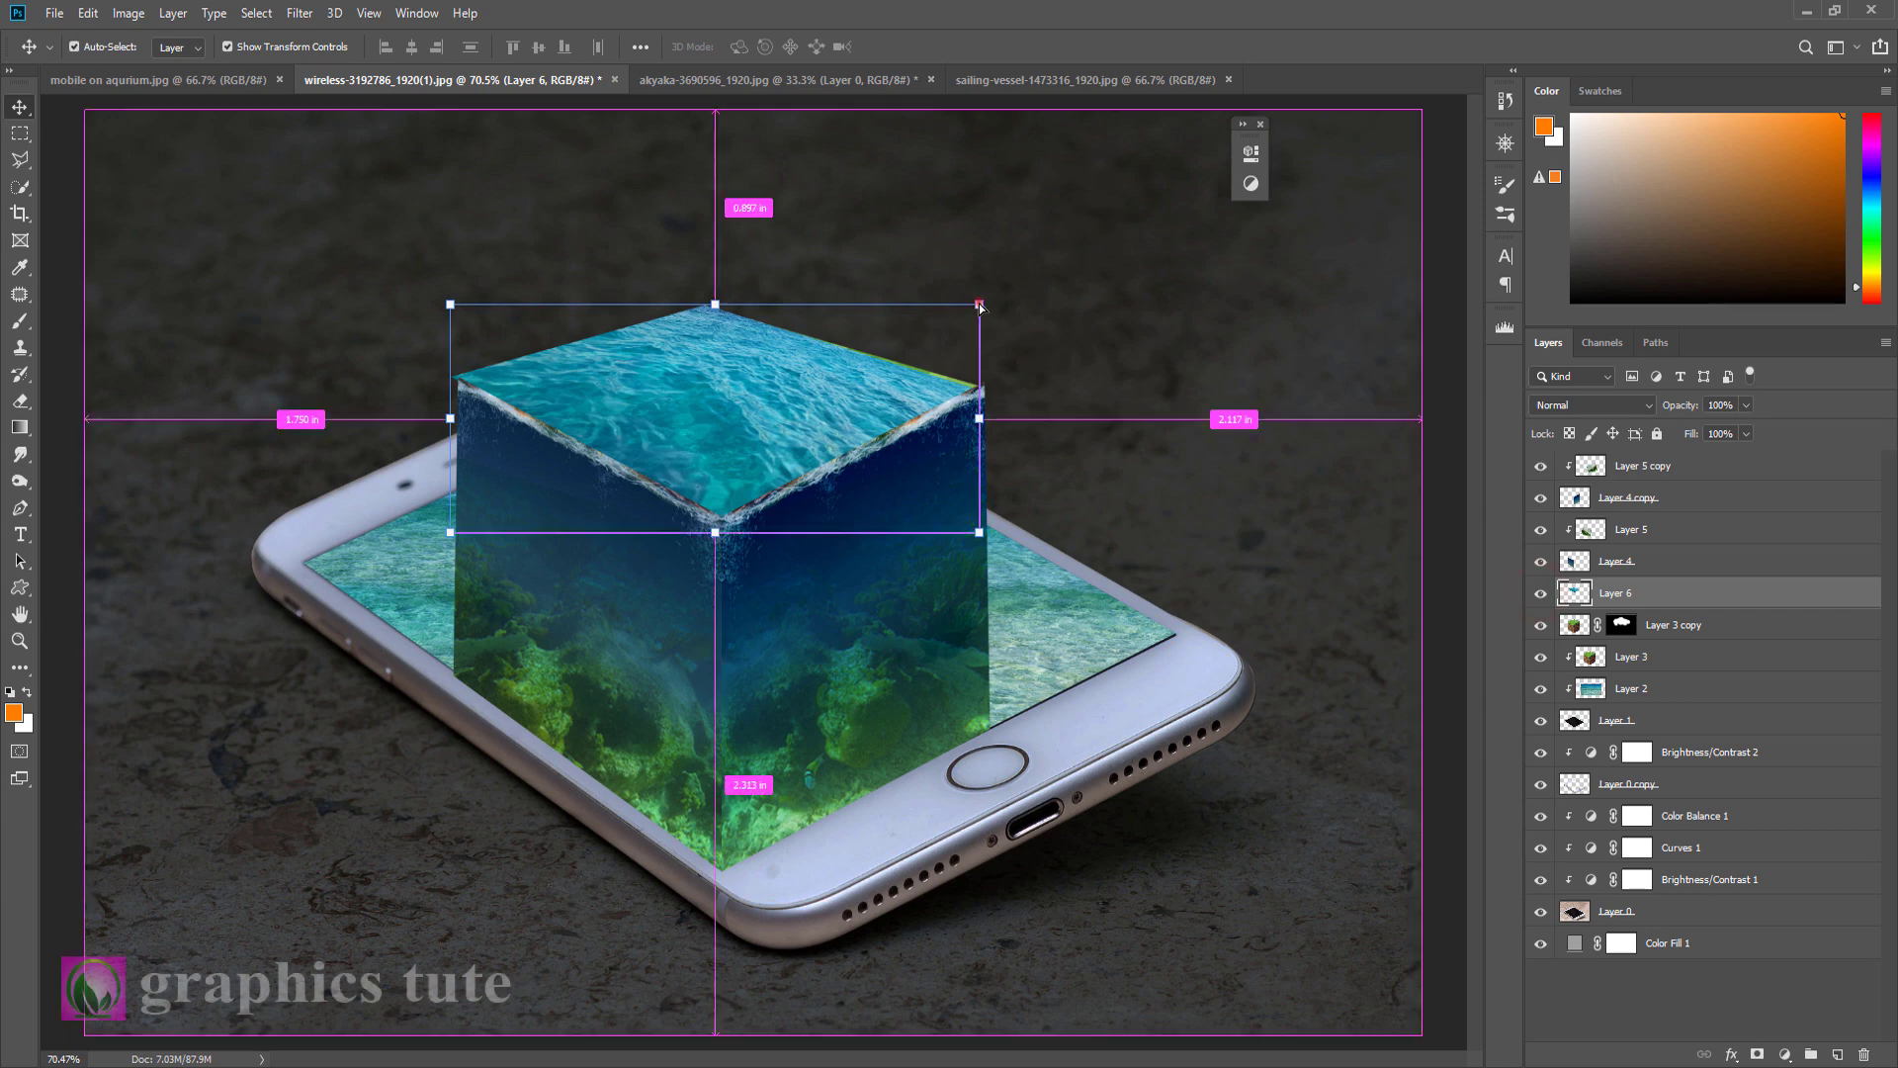
Step: Stretch the sea layer's right side outward to 102.43% width to cover the cube's right corner, and apply the transformation
key("ctrl+t")
left_click_drag(979, 305, 992, 304)
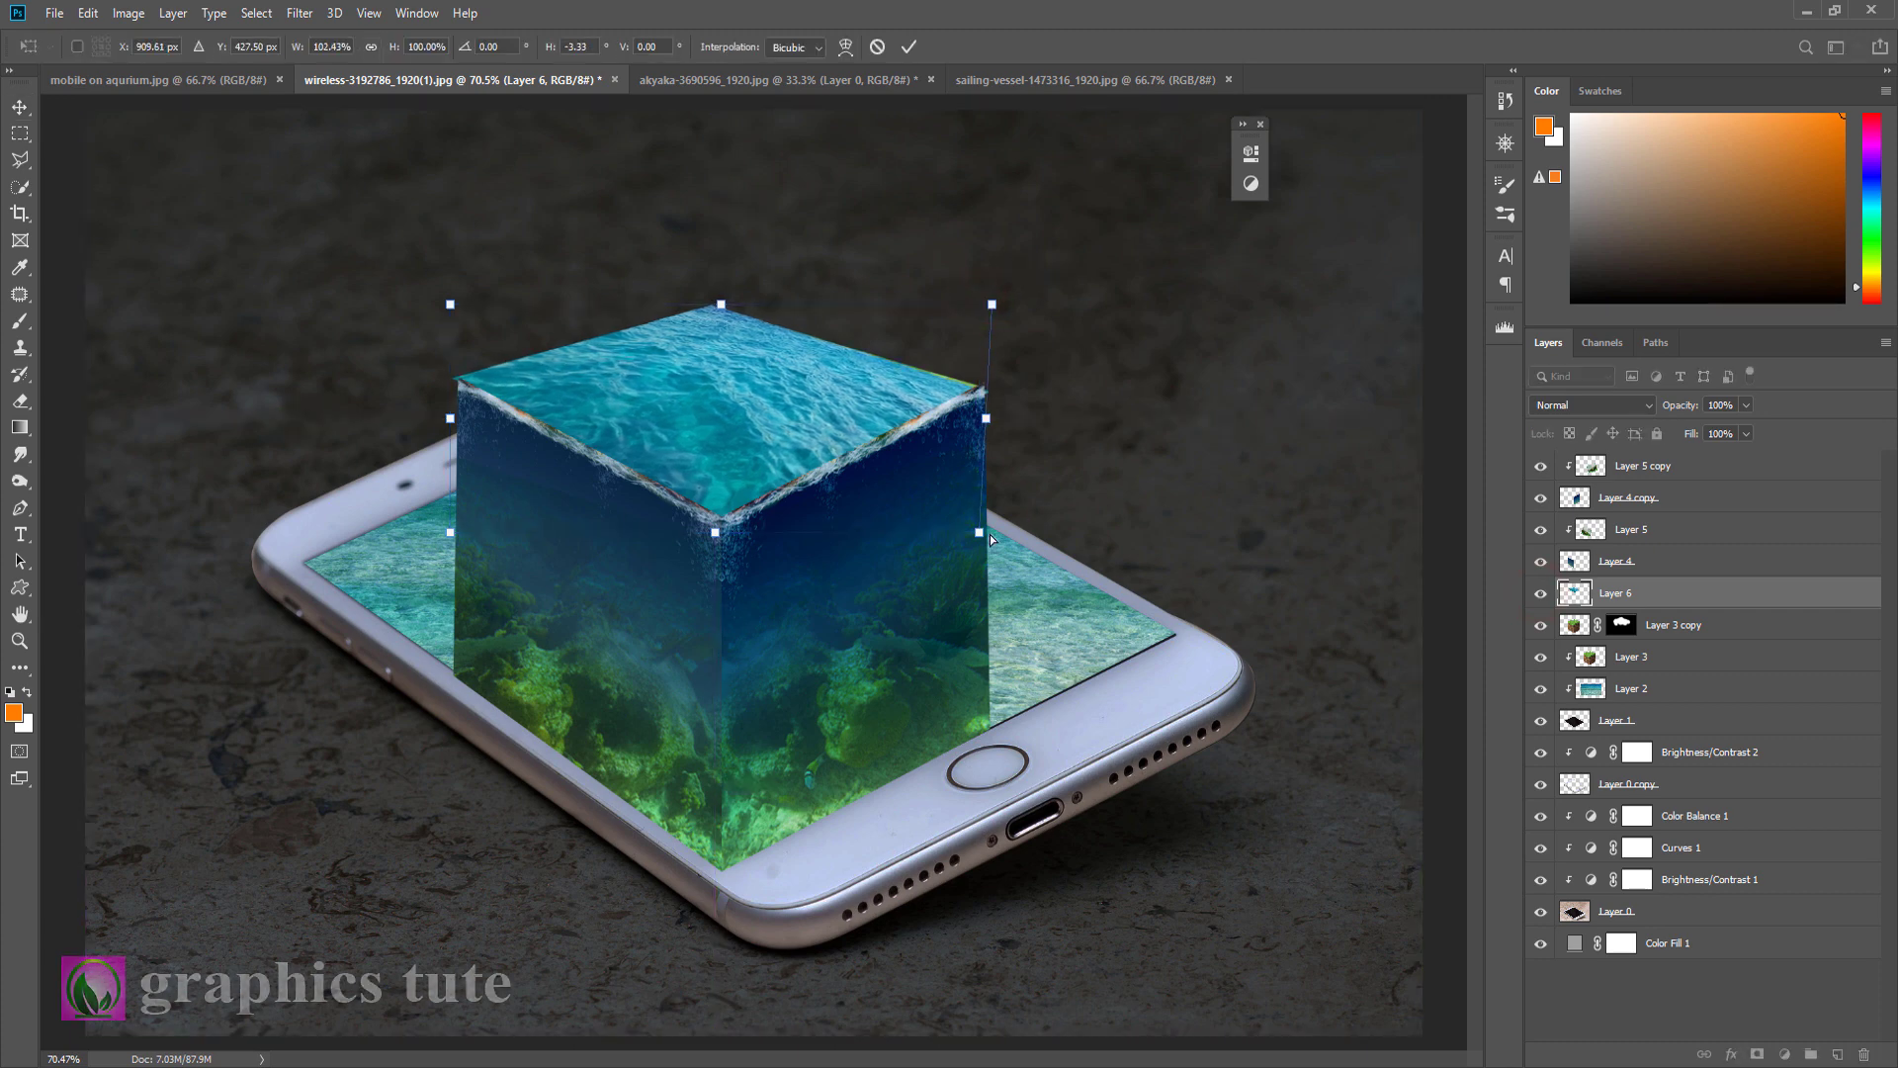
left_click_drag(982, 535, 991, 532)
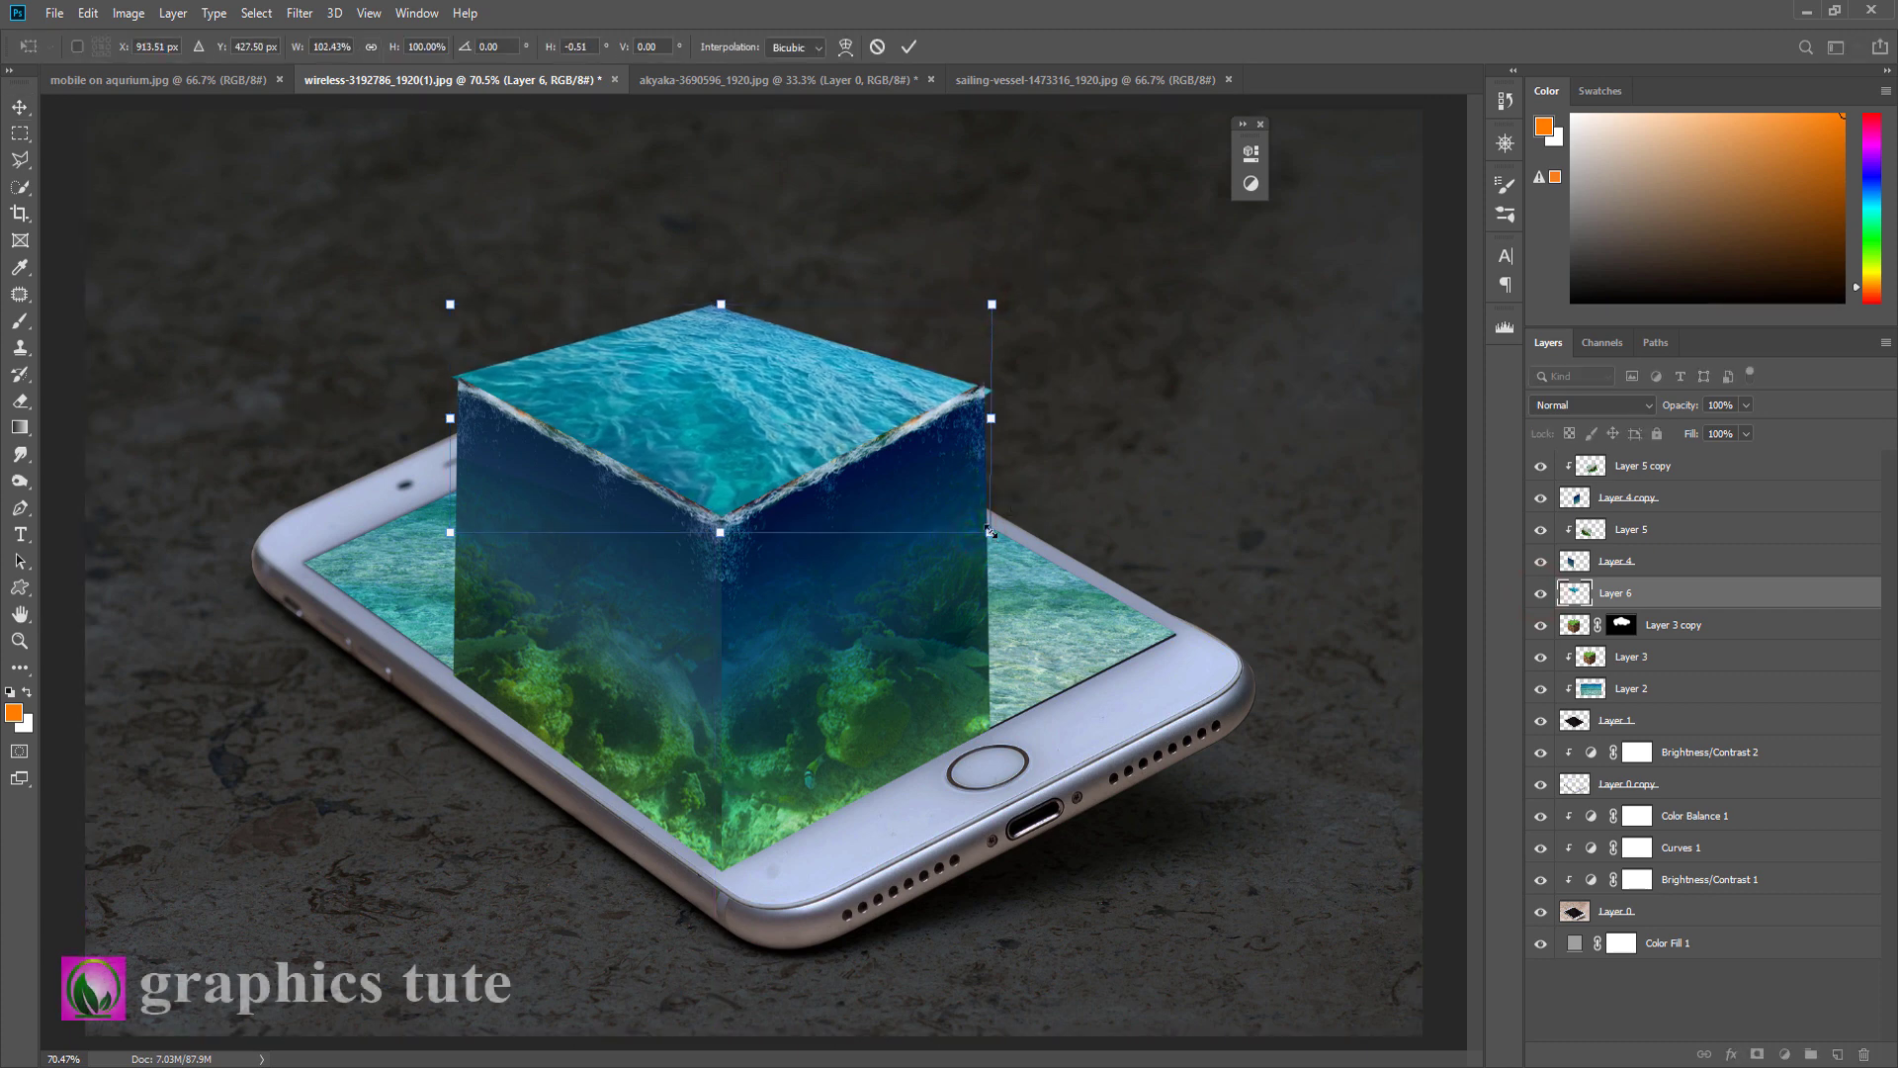
left_click(19, 639)
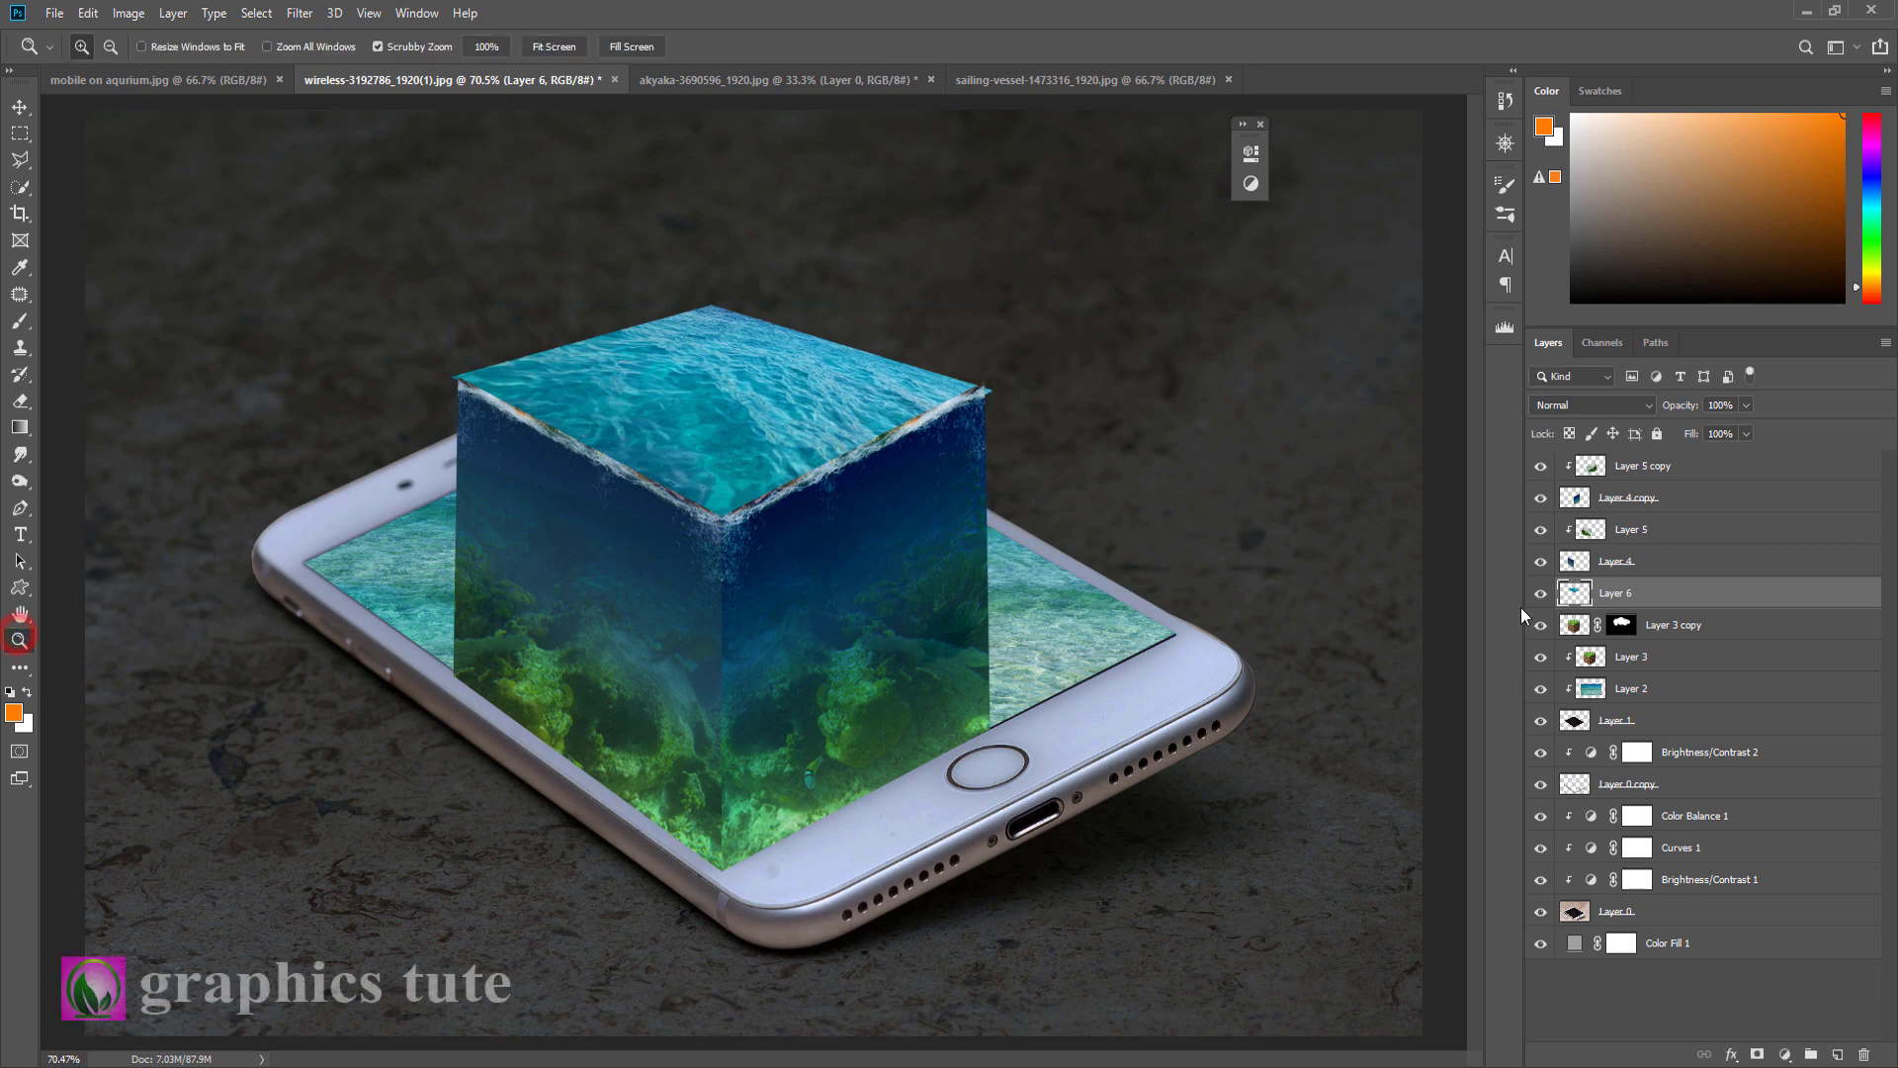
Step: Shift the sea layer's hue to +3 with a Hue/Saturation adjustment
key("ctrl+u")
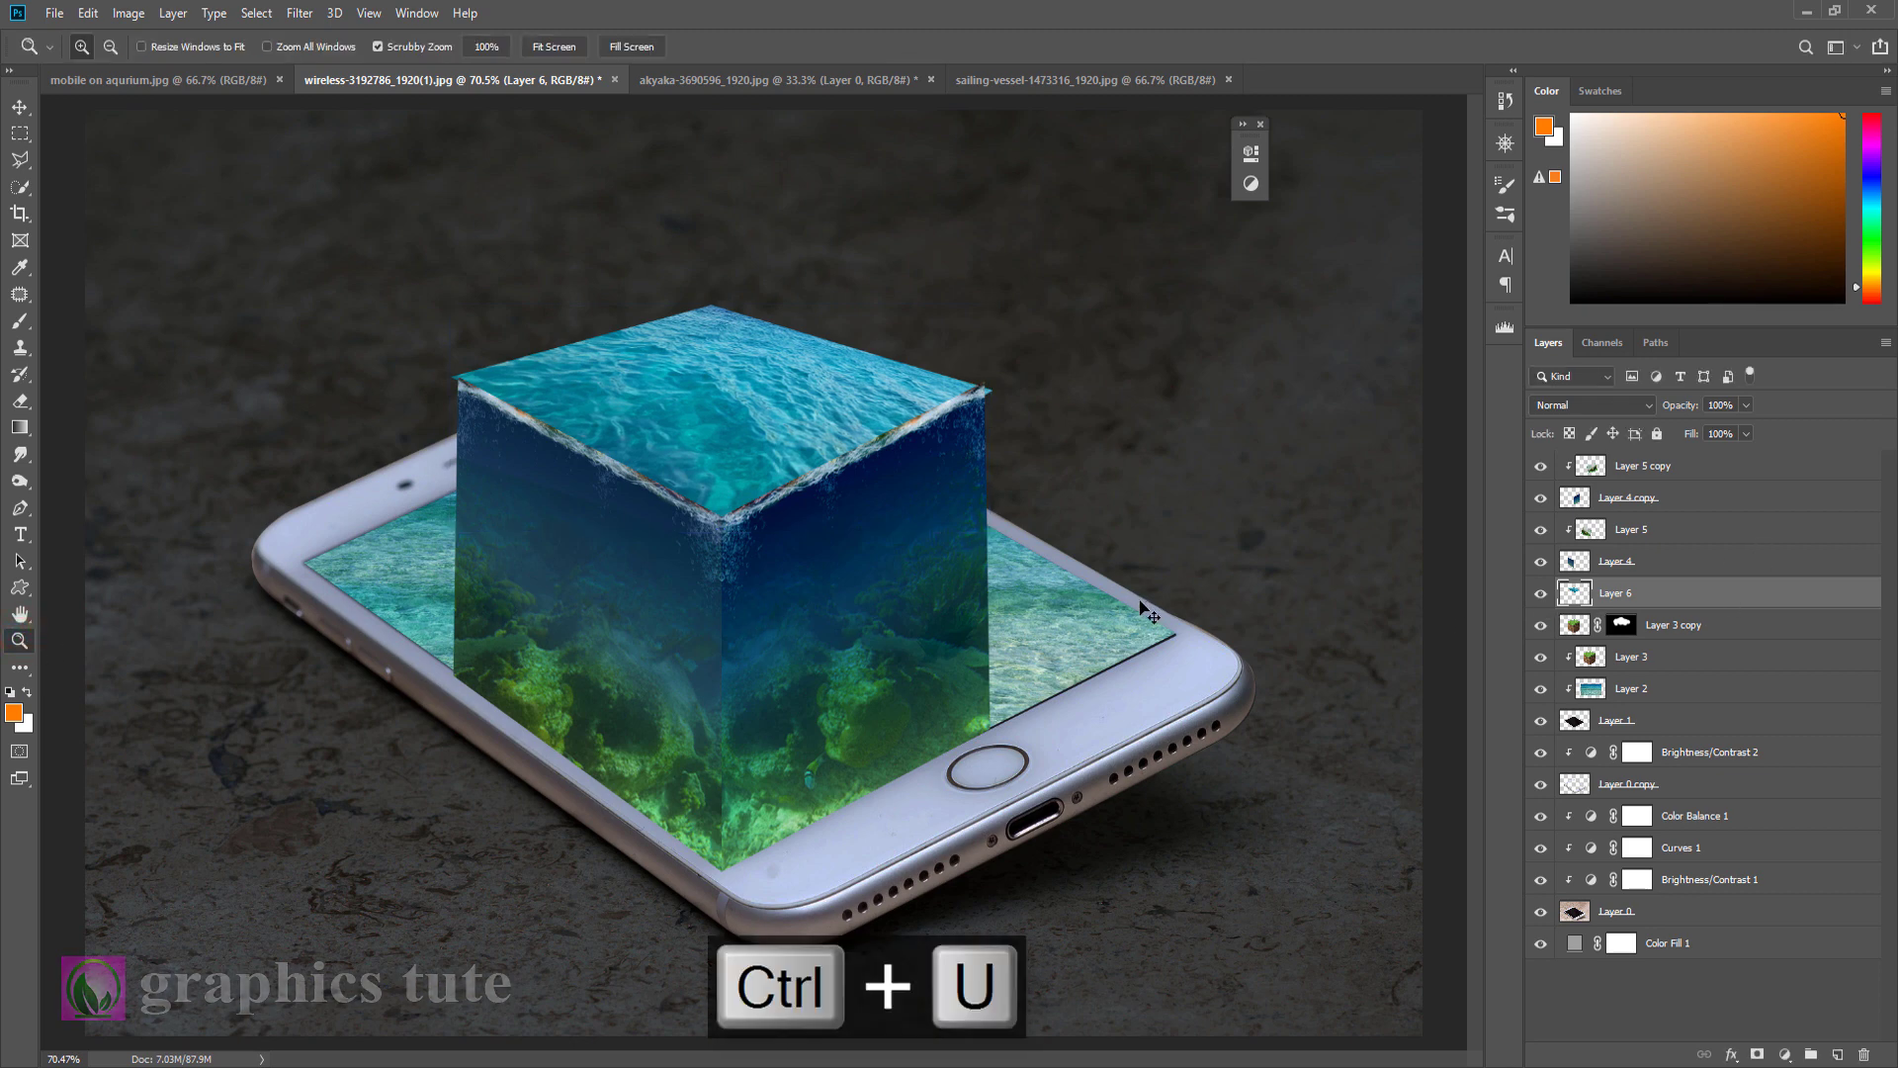
mouse_move(1485, 391)
left_mouse_down()
mouse_move(1462, 390)
mouse_move(1479, 387)
left_mouse_up()
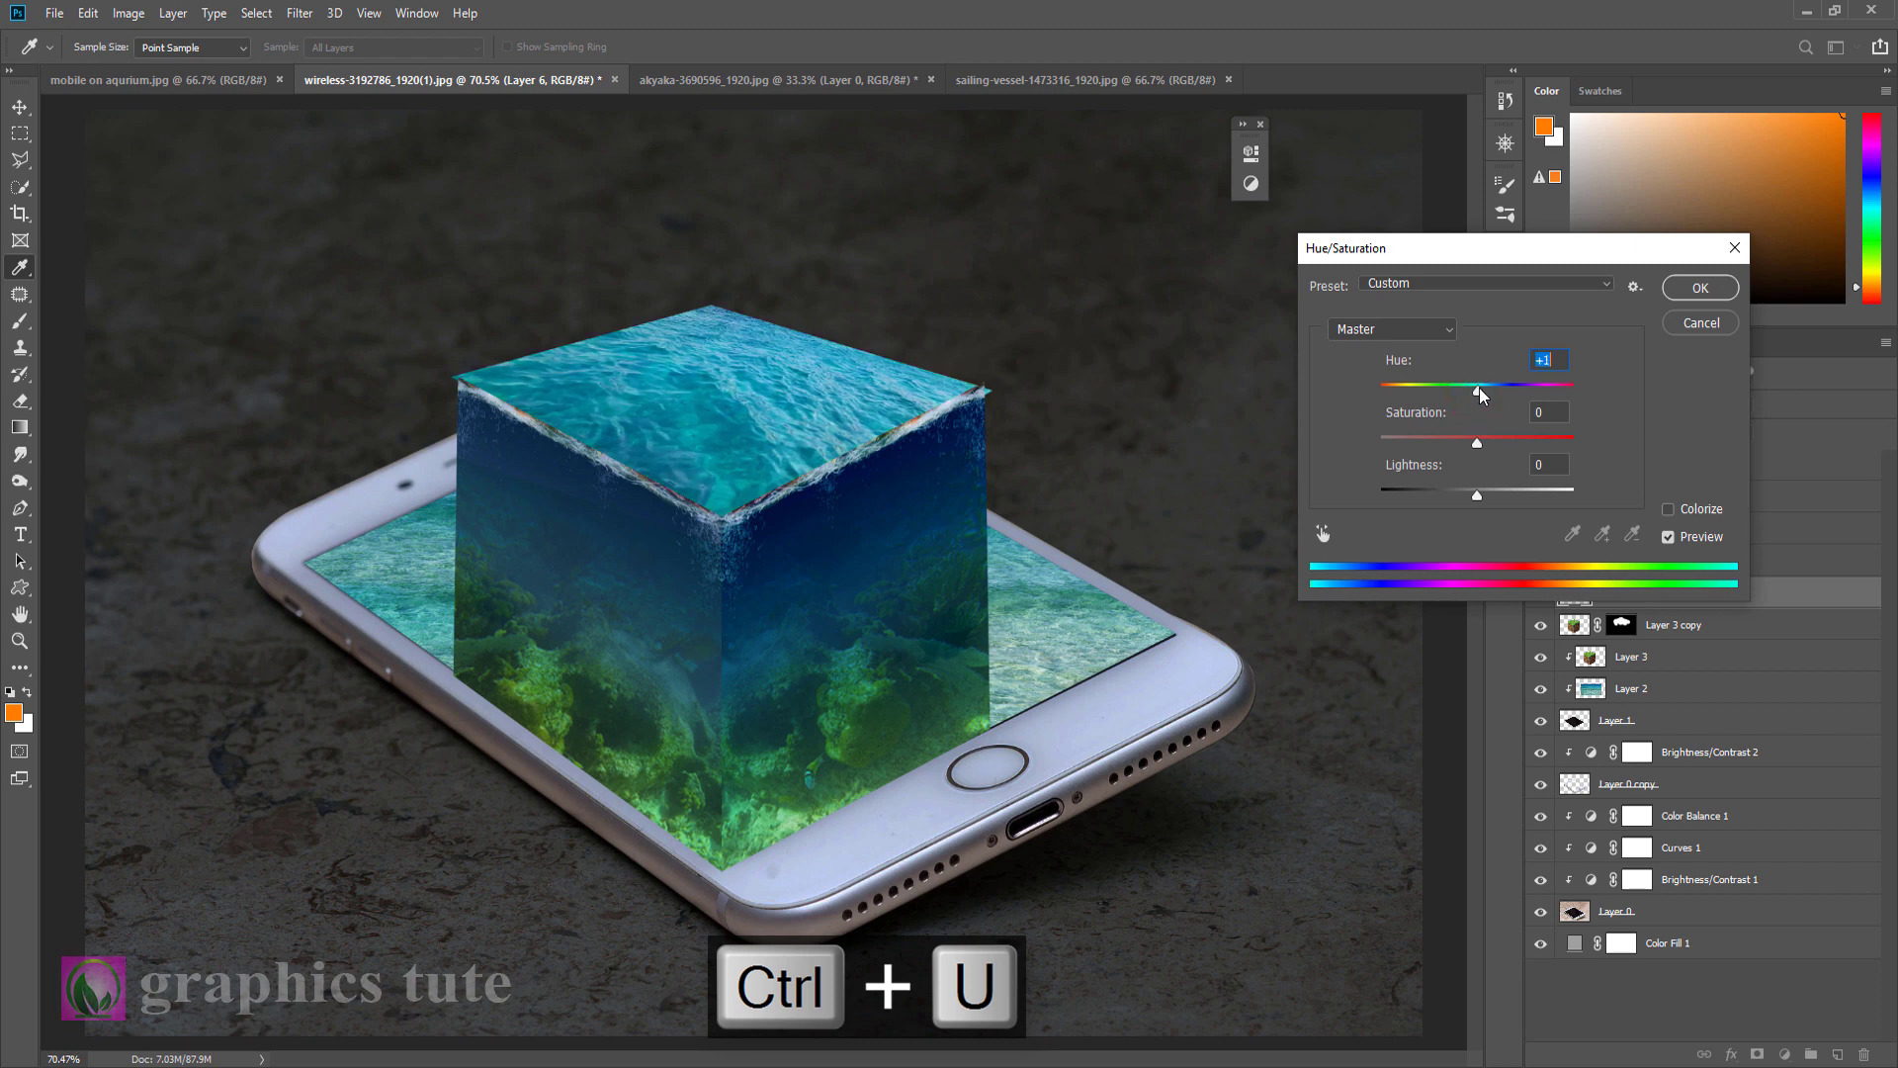
left_click(1696, 287)
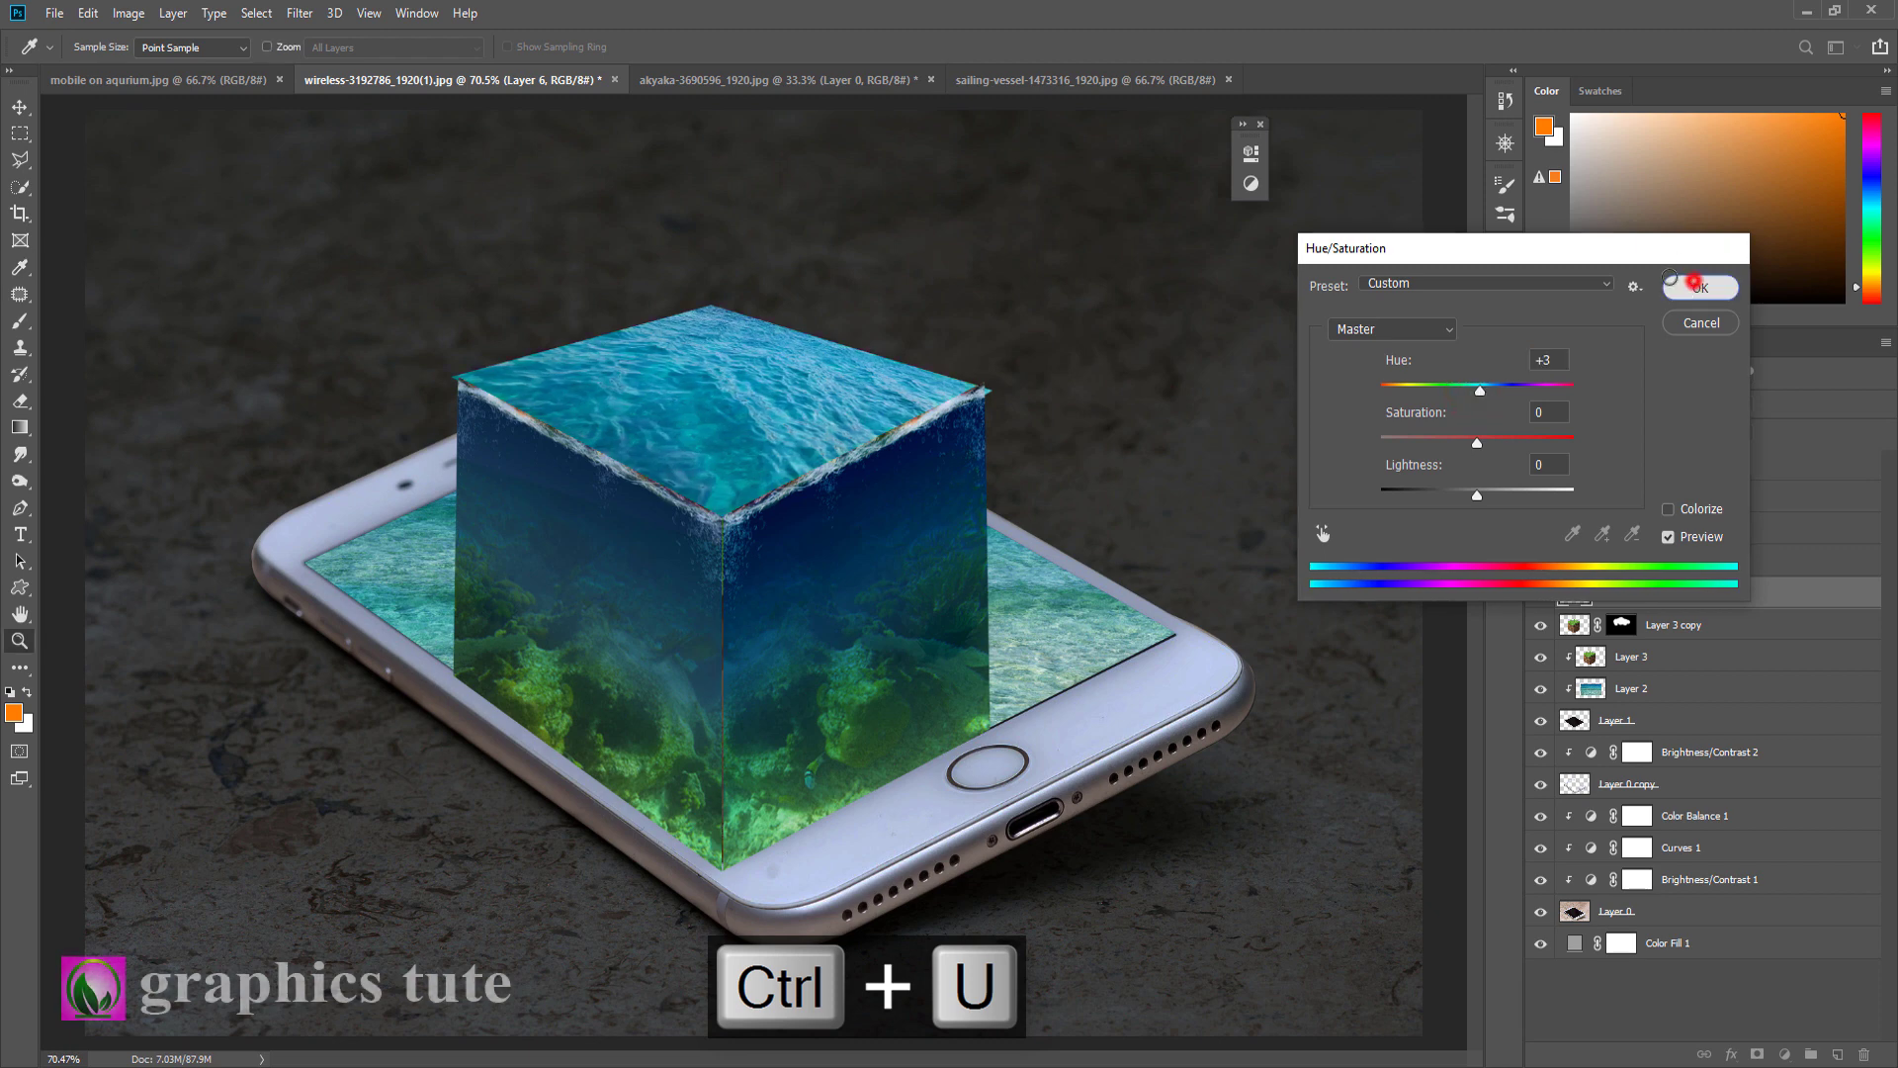
Step: Group the underwater face layers from Layer 4 up to Layer 5 copy and duplicate the group
left_click(20, 106)
left_click(17, 641)
left_click_drag(791, 655, 740, 609)
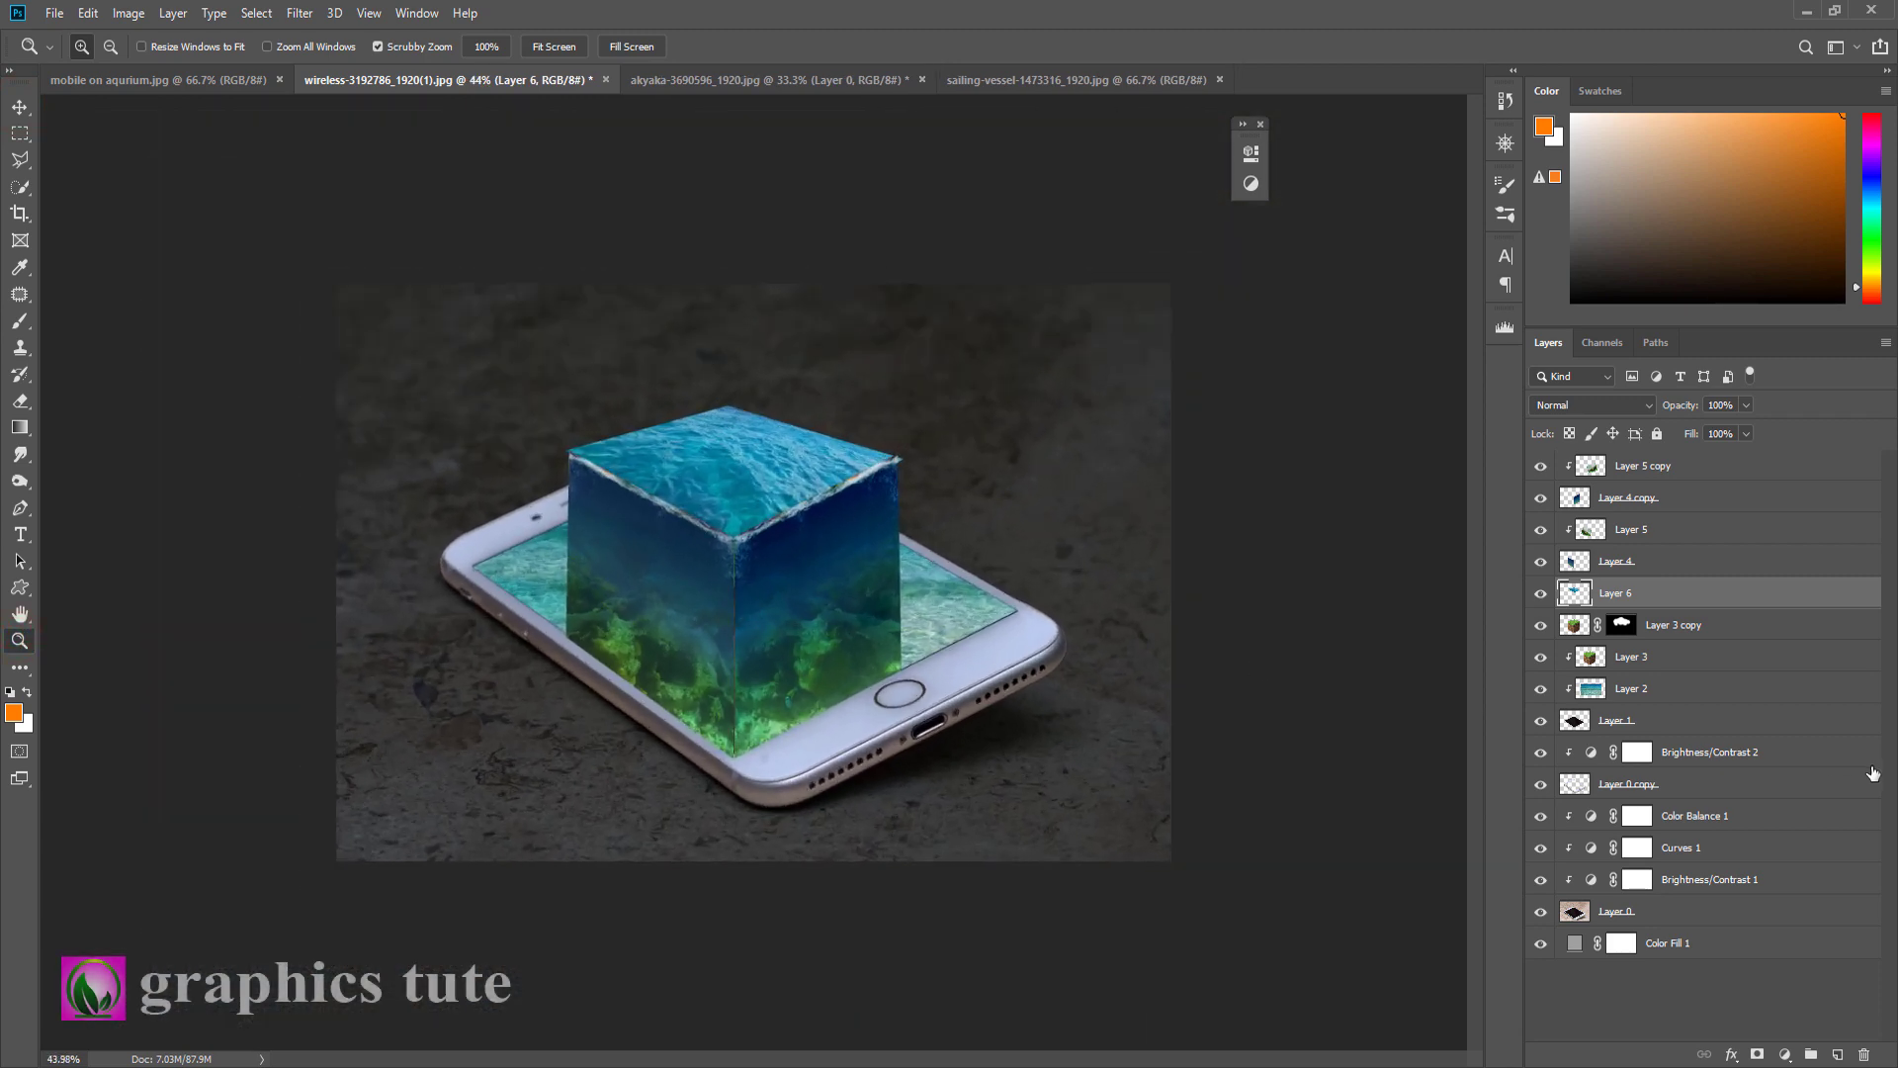
left_click(1615, 561)
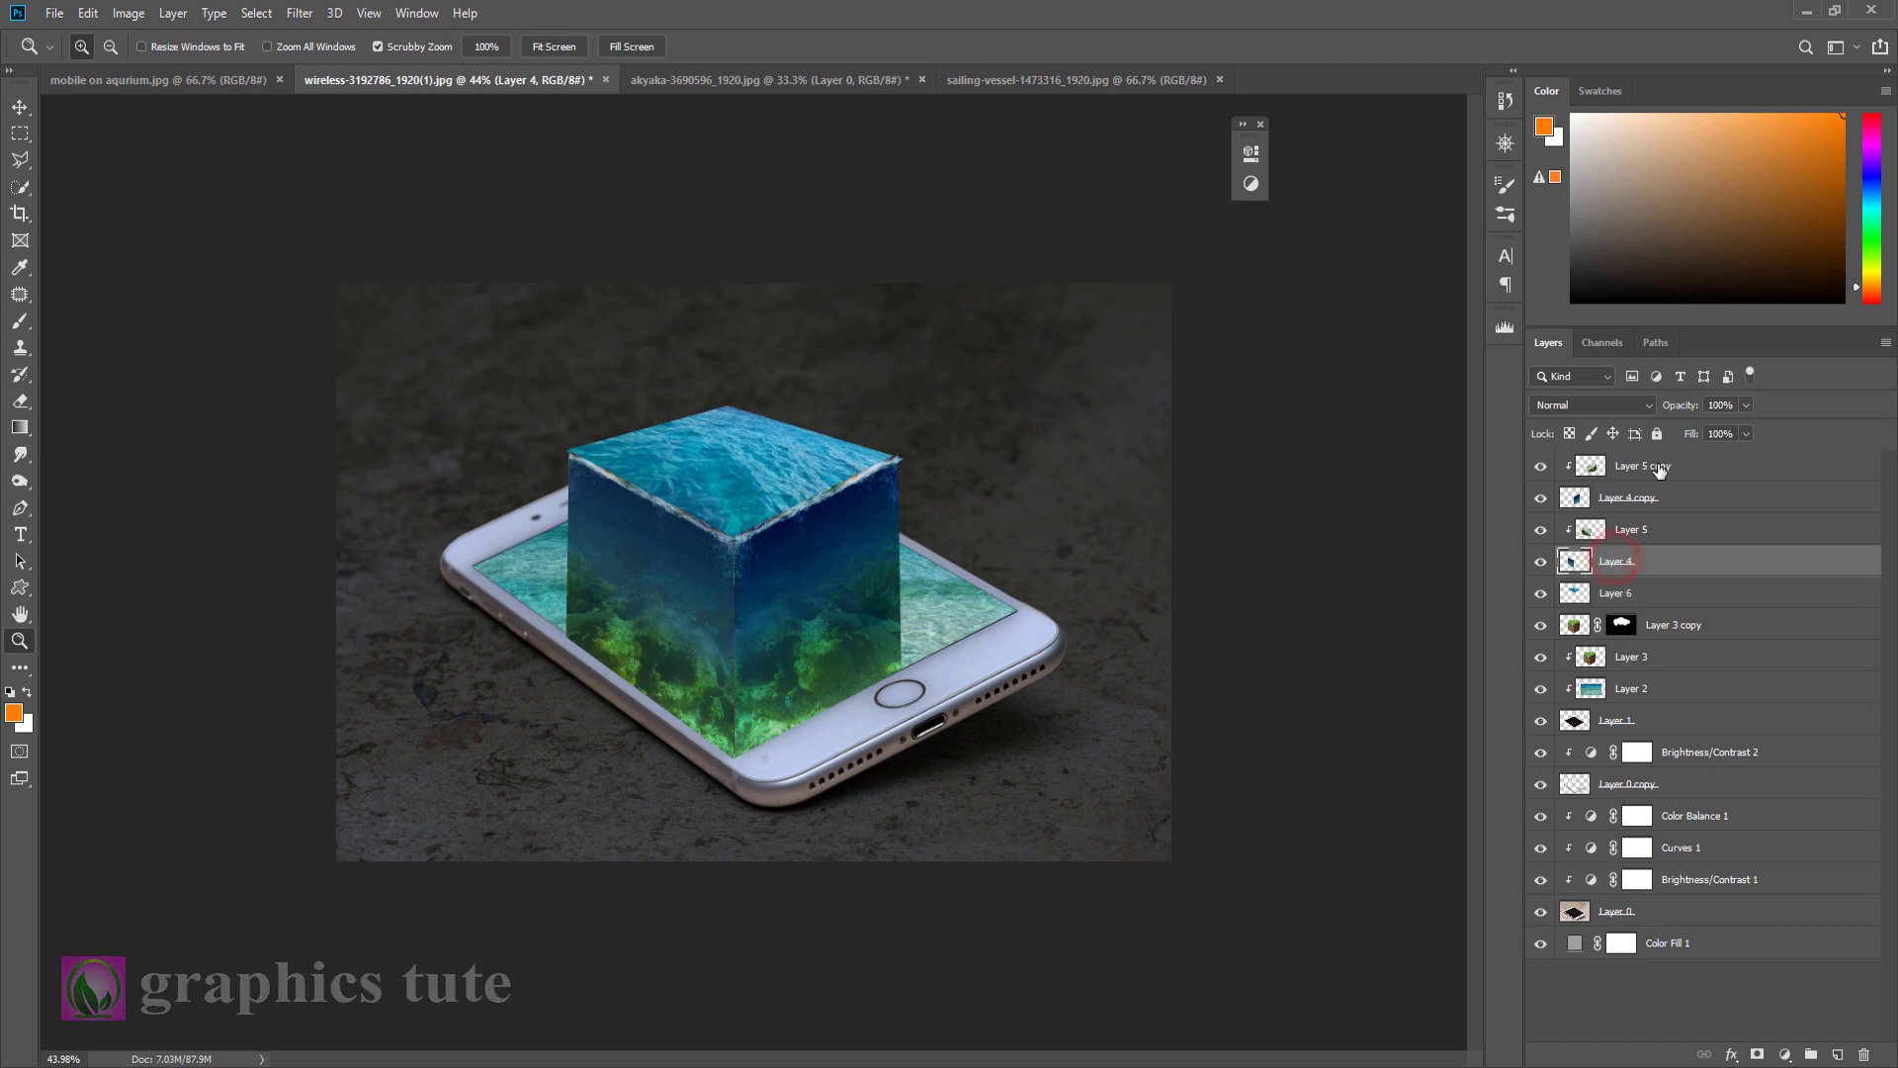
left_click(1659, 468, "shift")
key("ctrl+g")
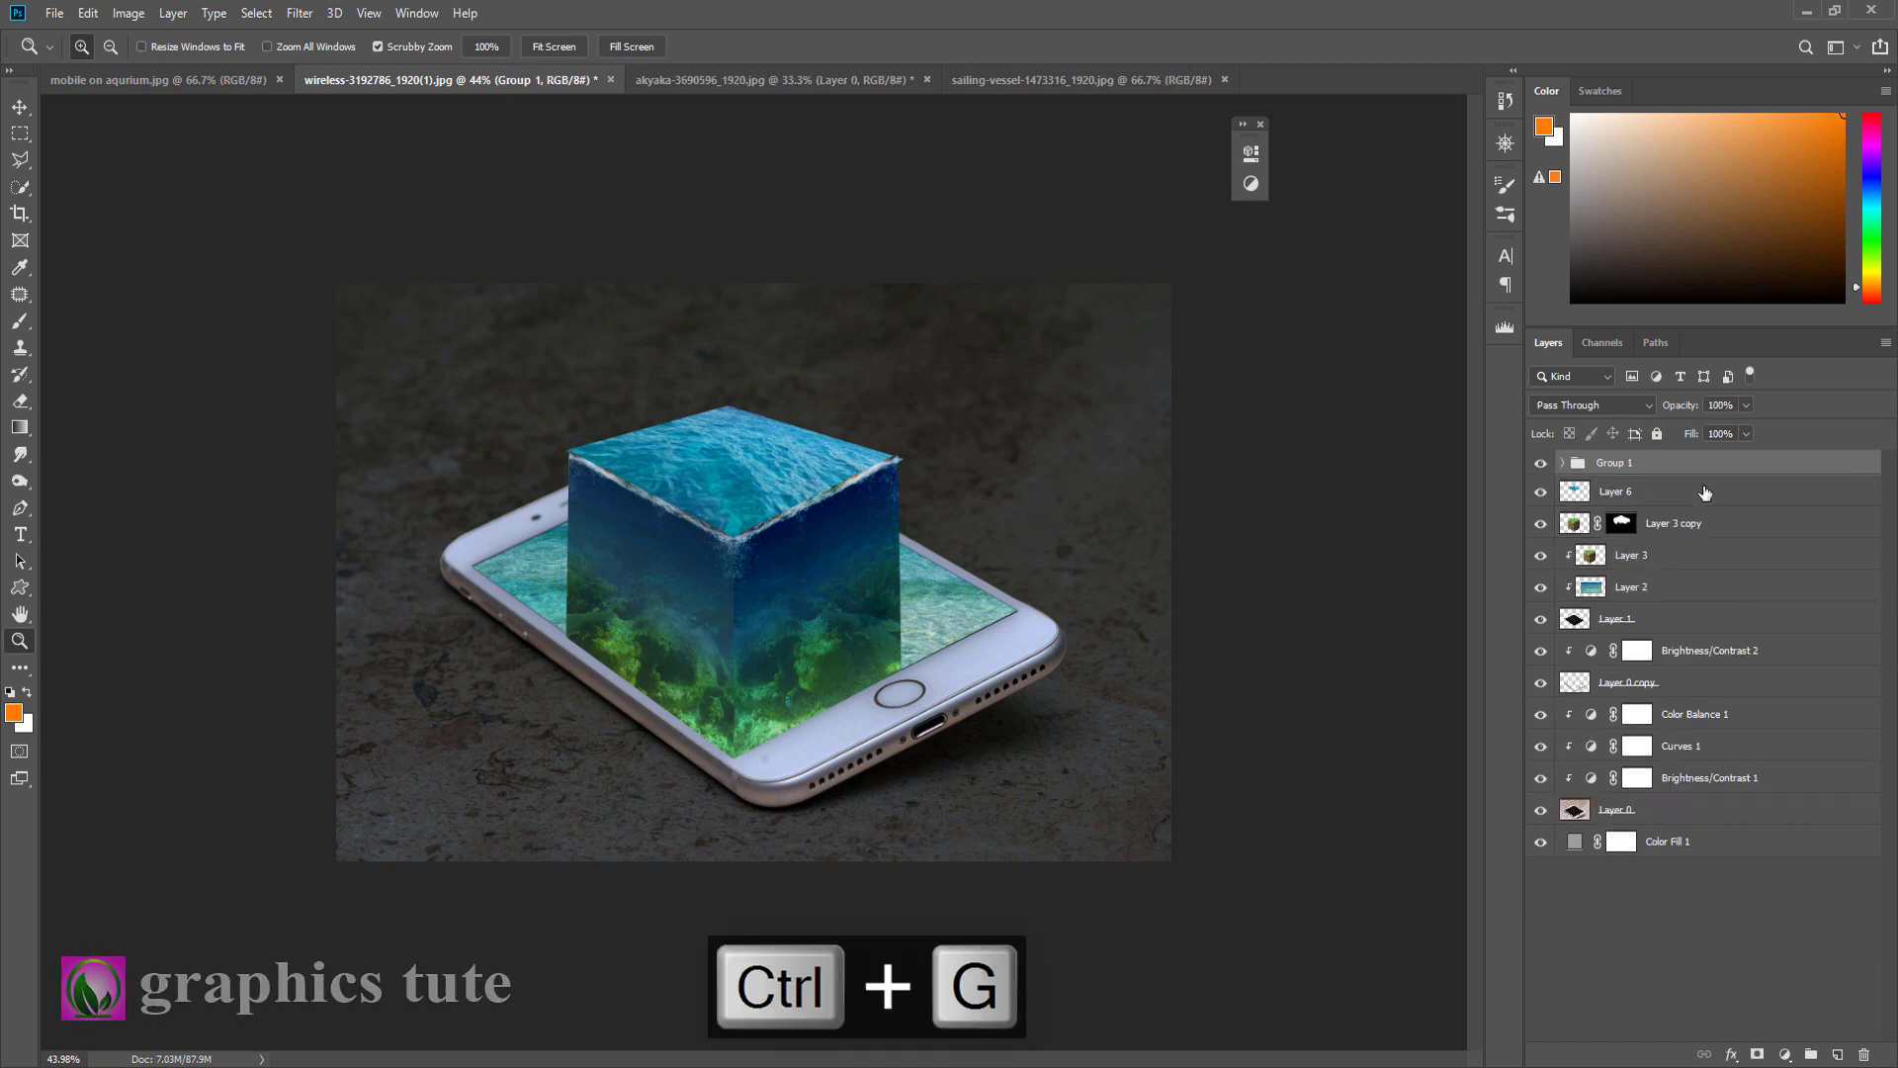
key("ctrl+j")
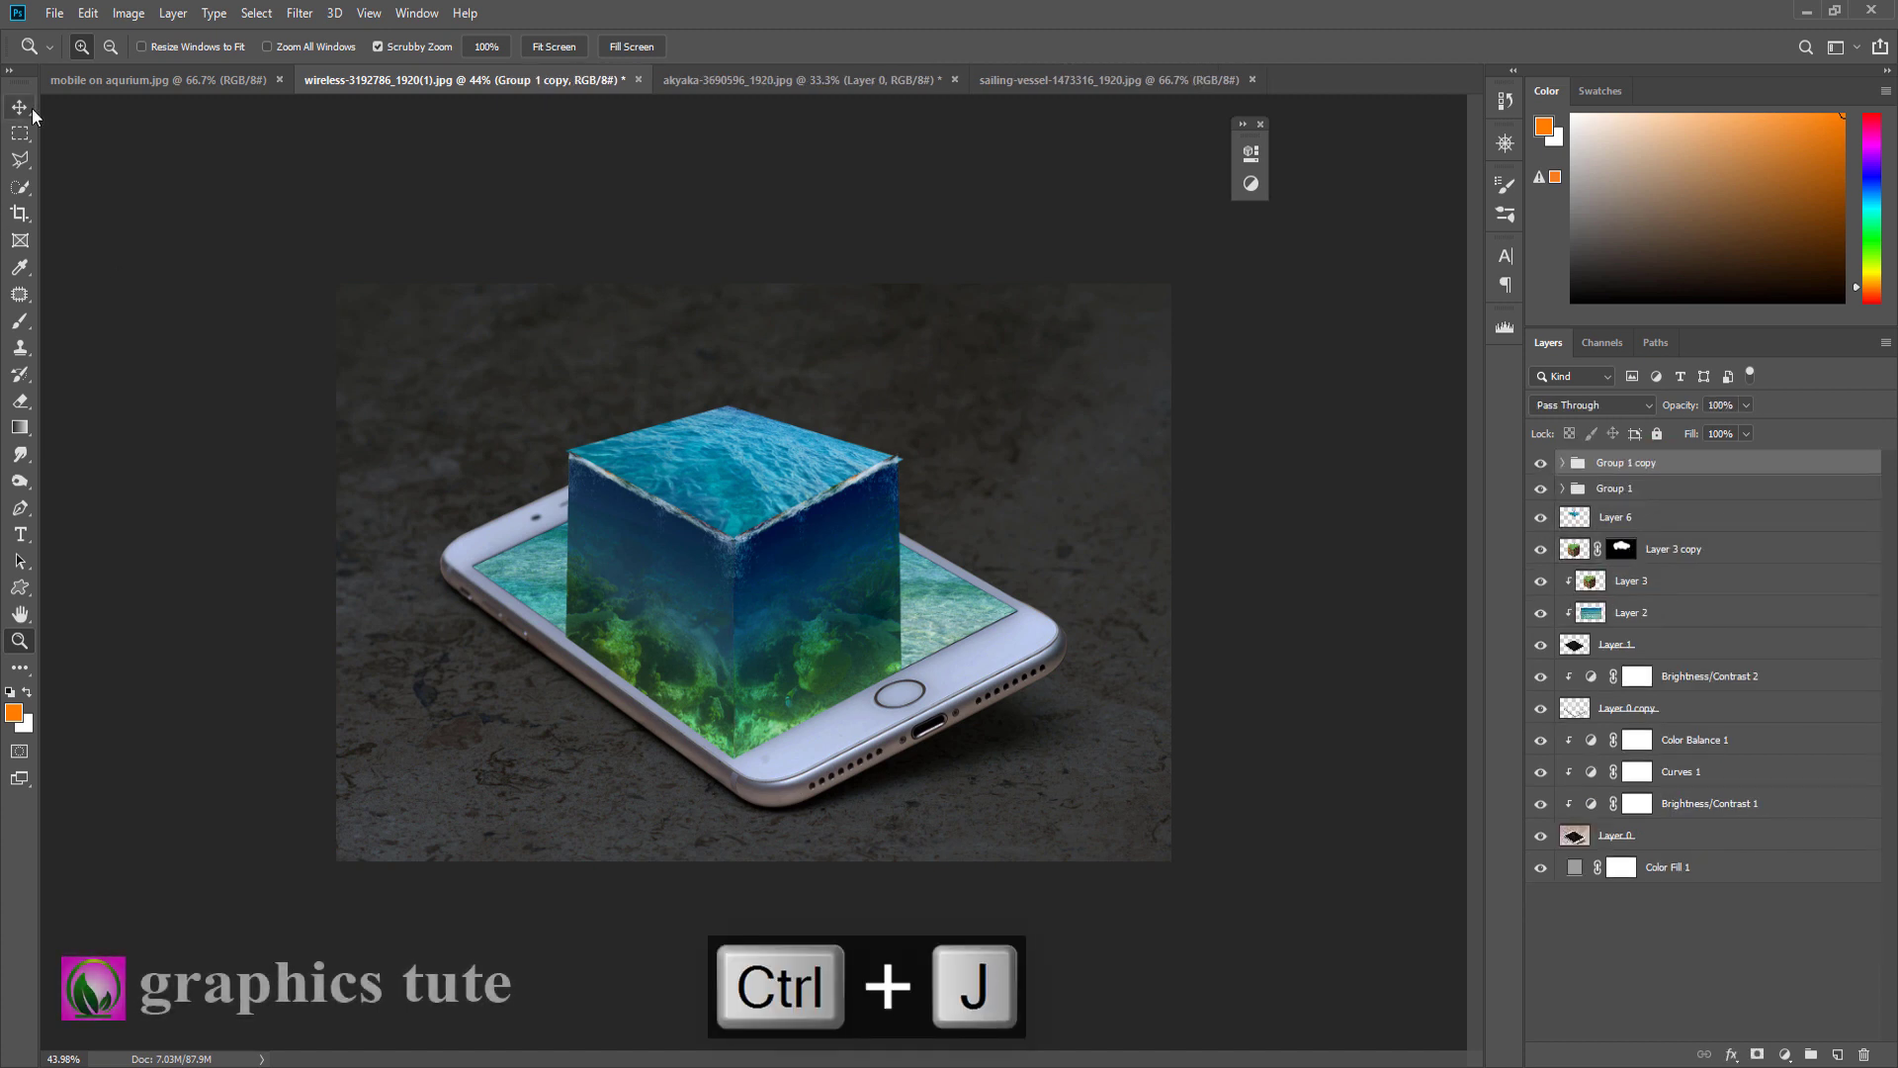
key("v")
Step: Flip the original Group 1 vertically, move it down to meet the cube's lower front corner, and apply the transformation
left_click(1634, 489)
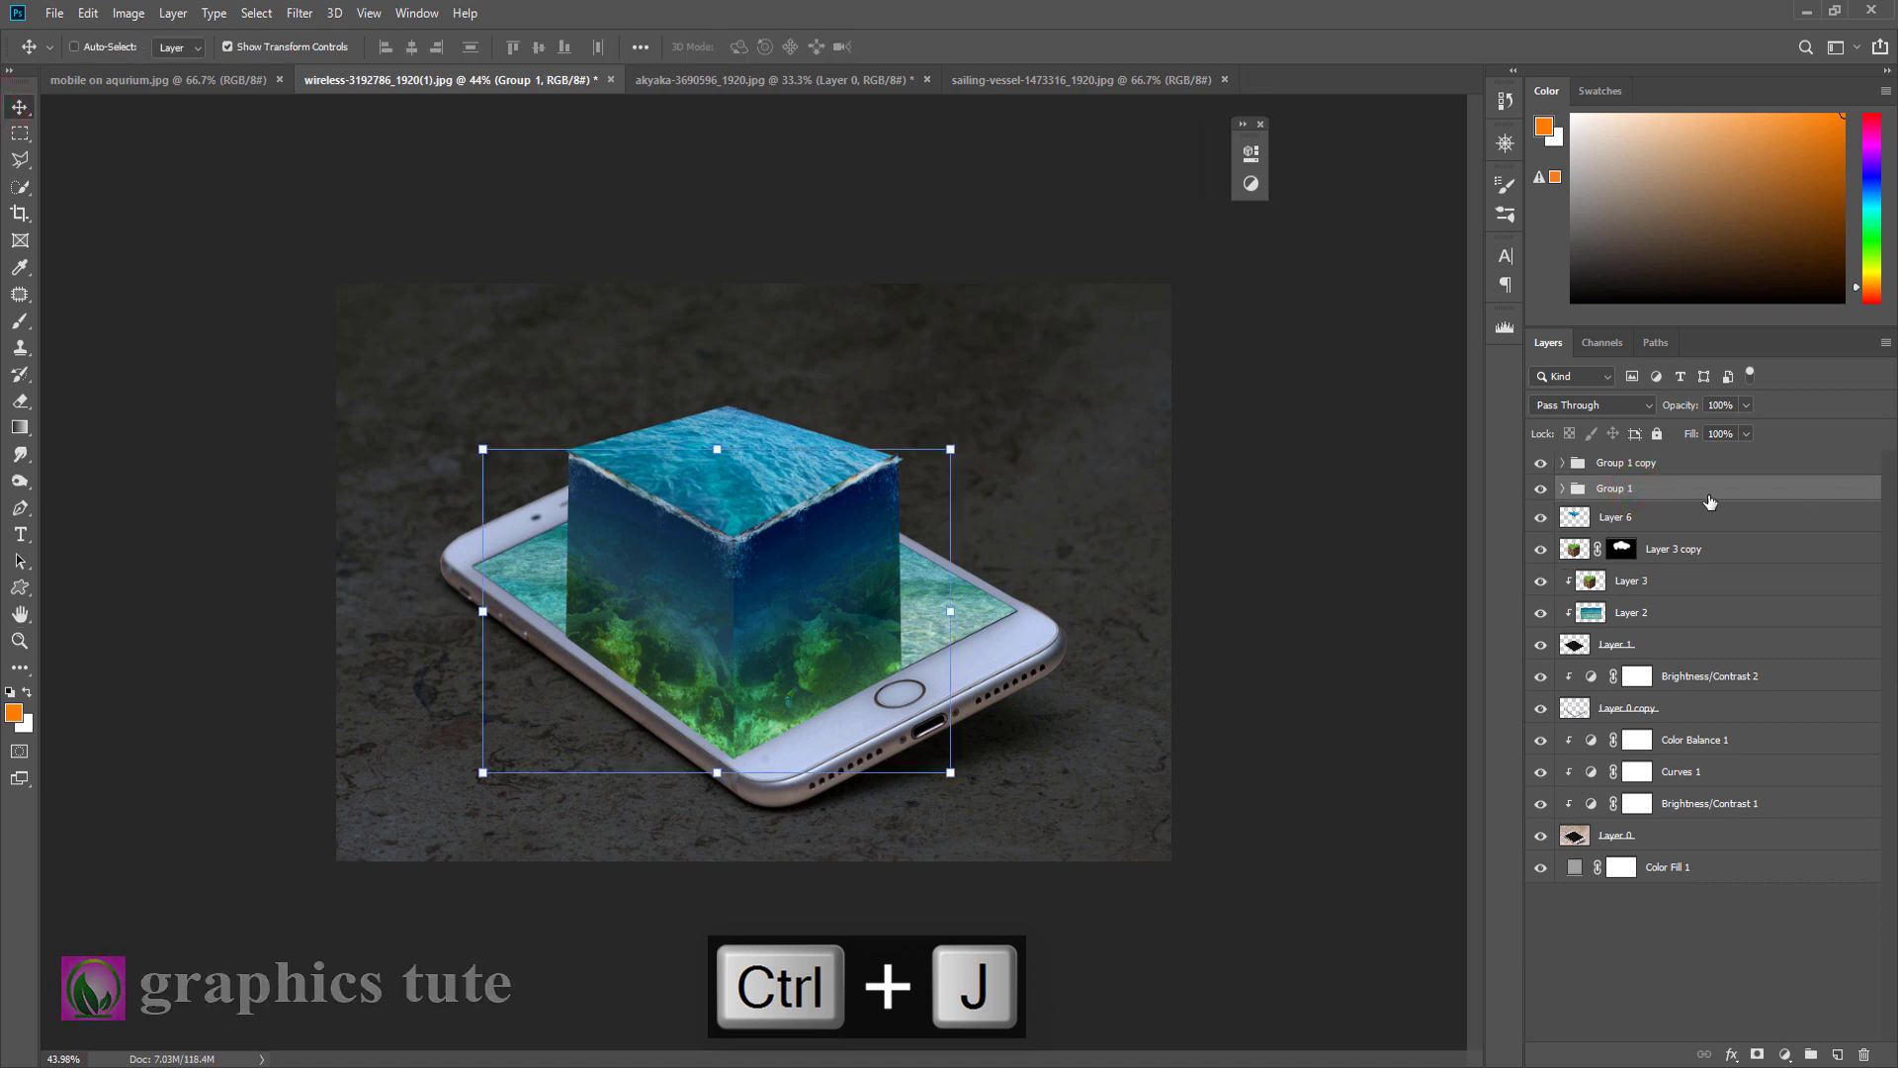
key("ctrl+t")
right_click(782, 575)
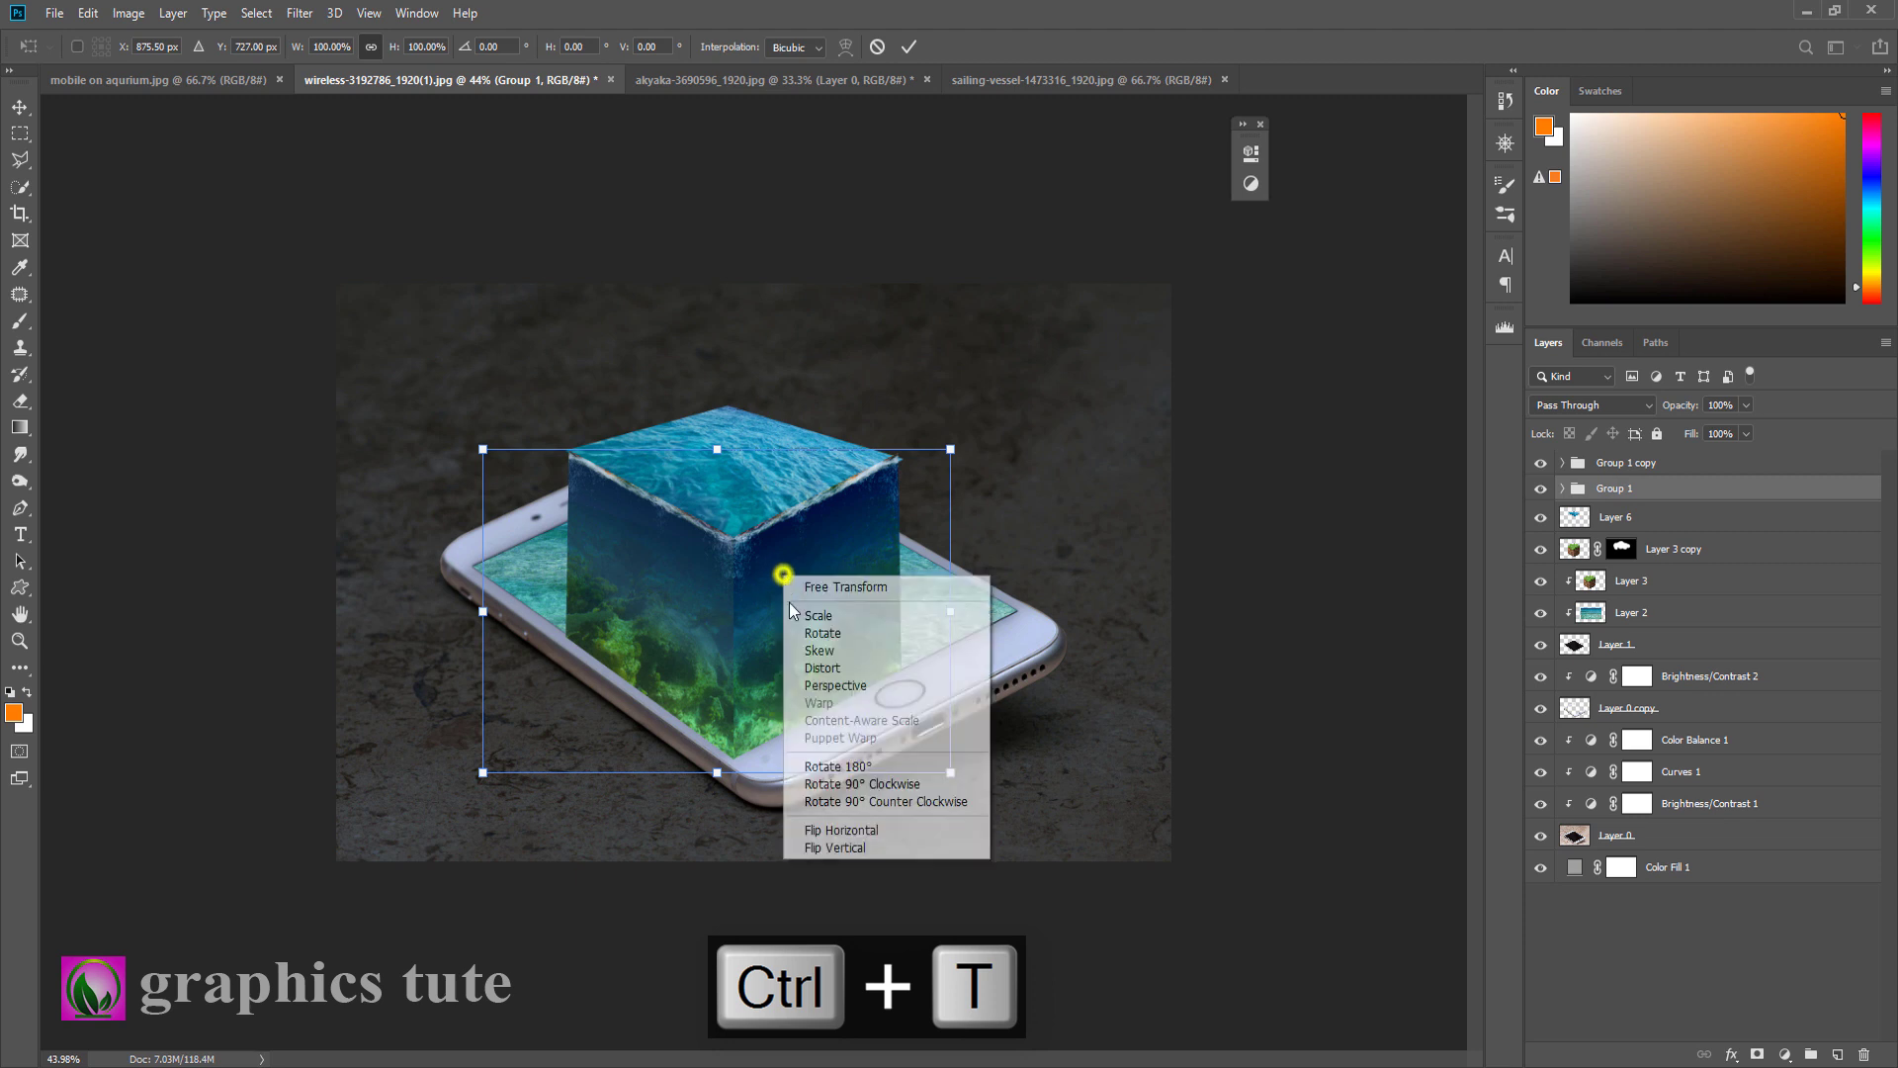
left_click(846, 849)
left_click_drag(795, 589, 799, 937)
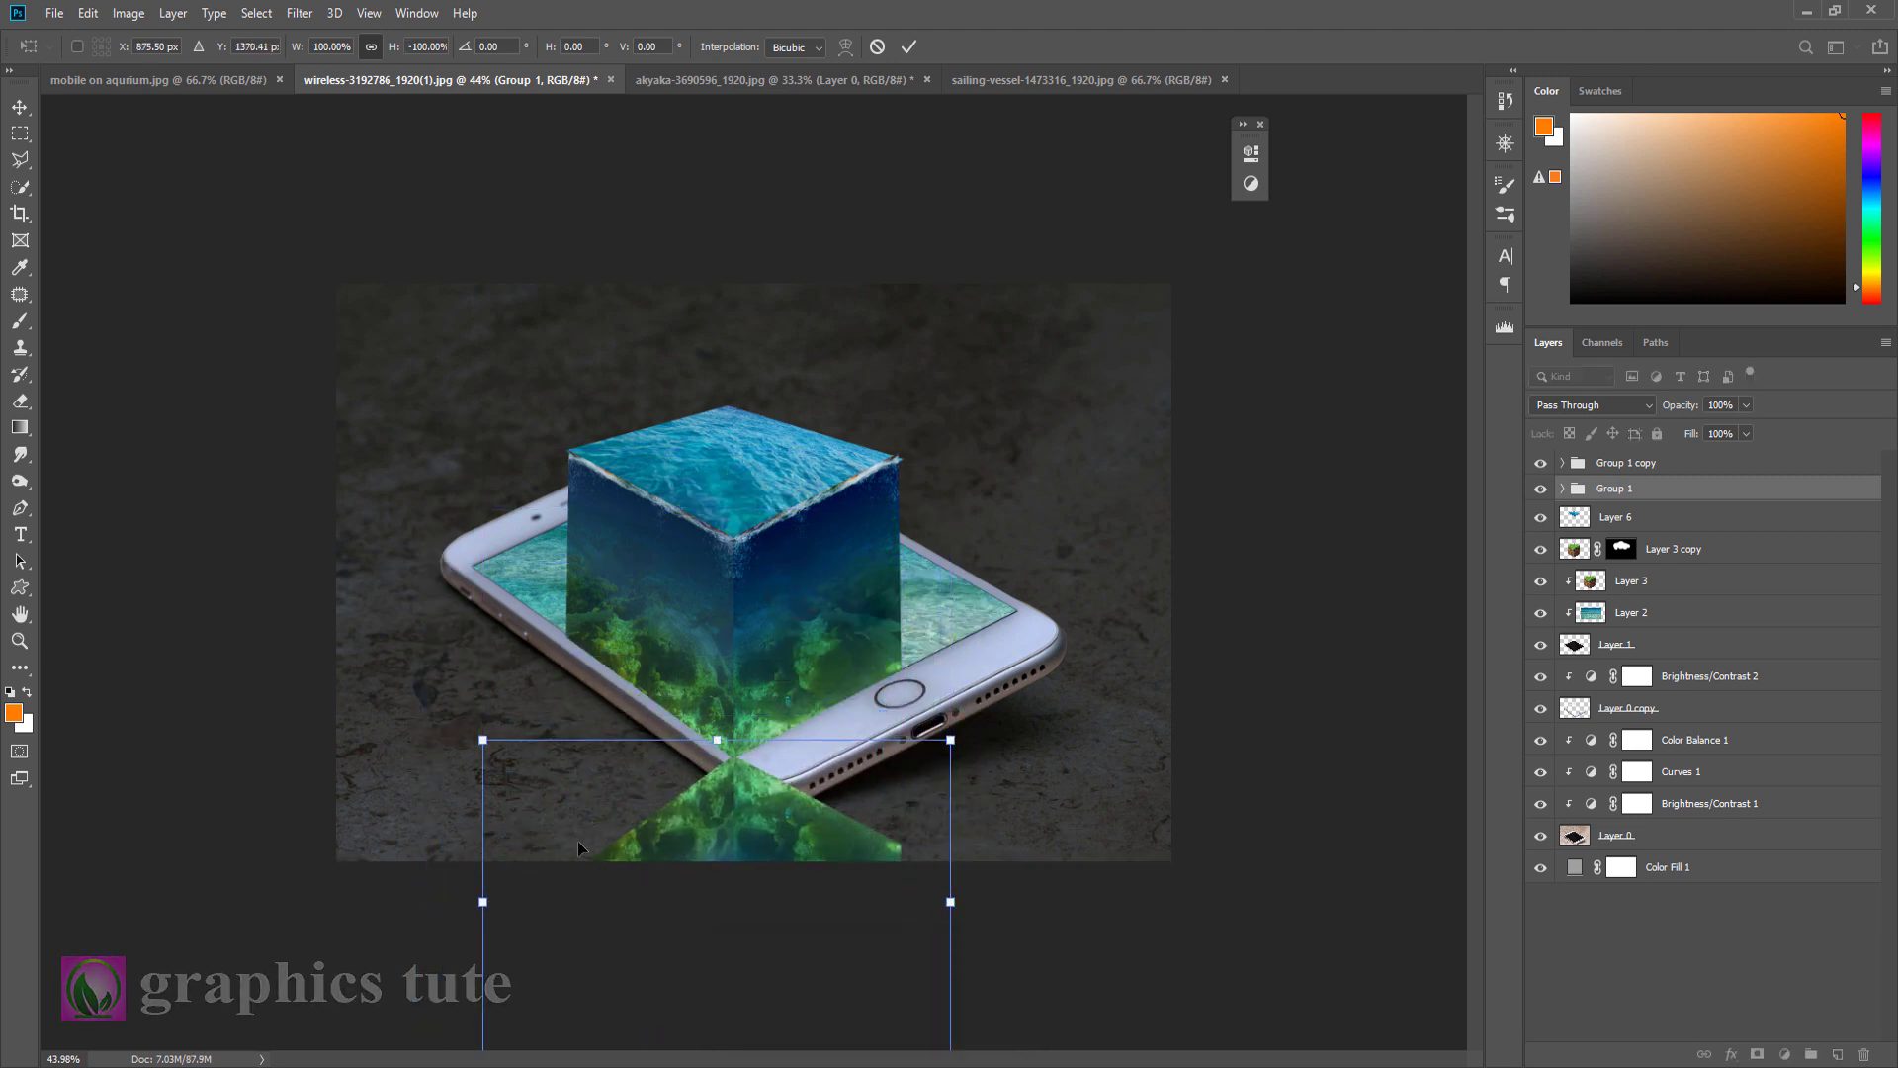
left_click(907, 48)
Step: Try to skew the right side of the flipped Layer 4 copy in Group 1 upward, and undo the skew
left_click(1562, 488)
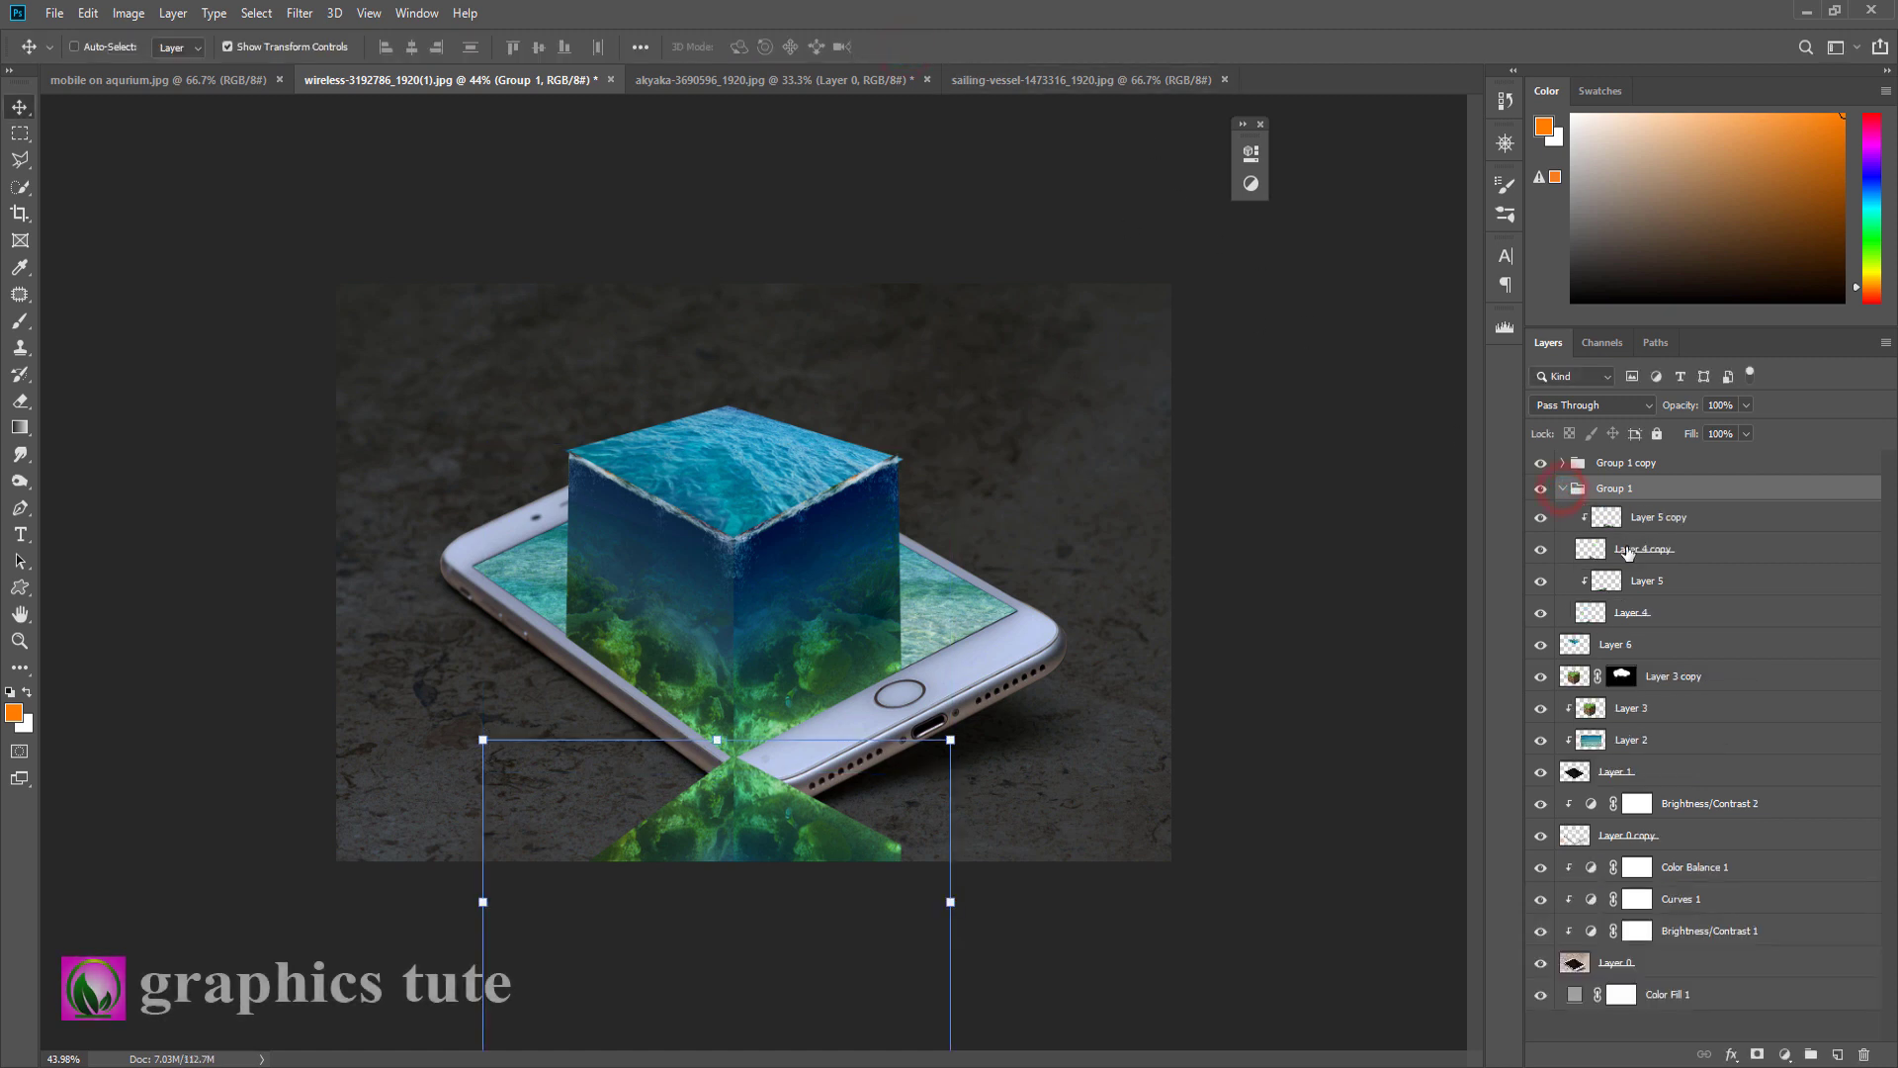
left_click(1631, 550)
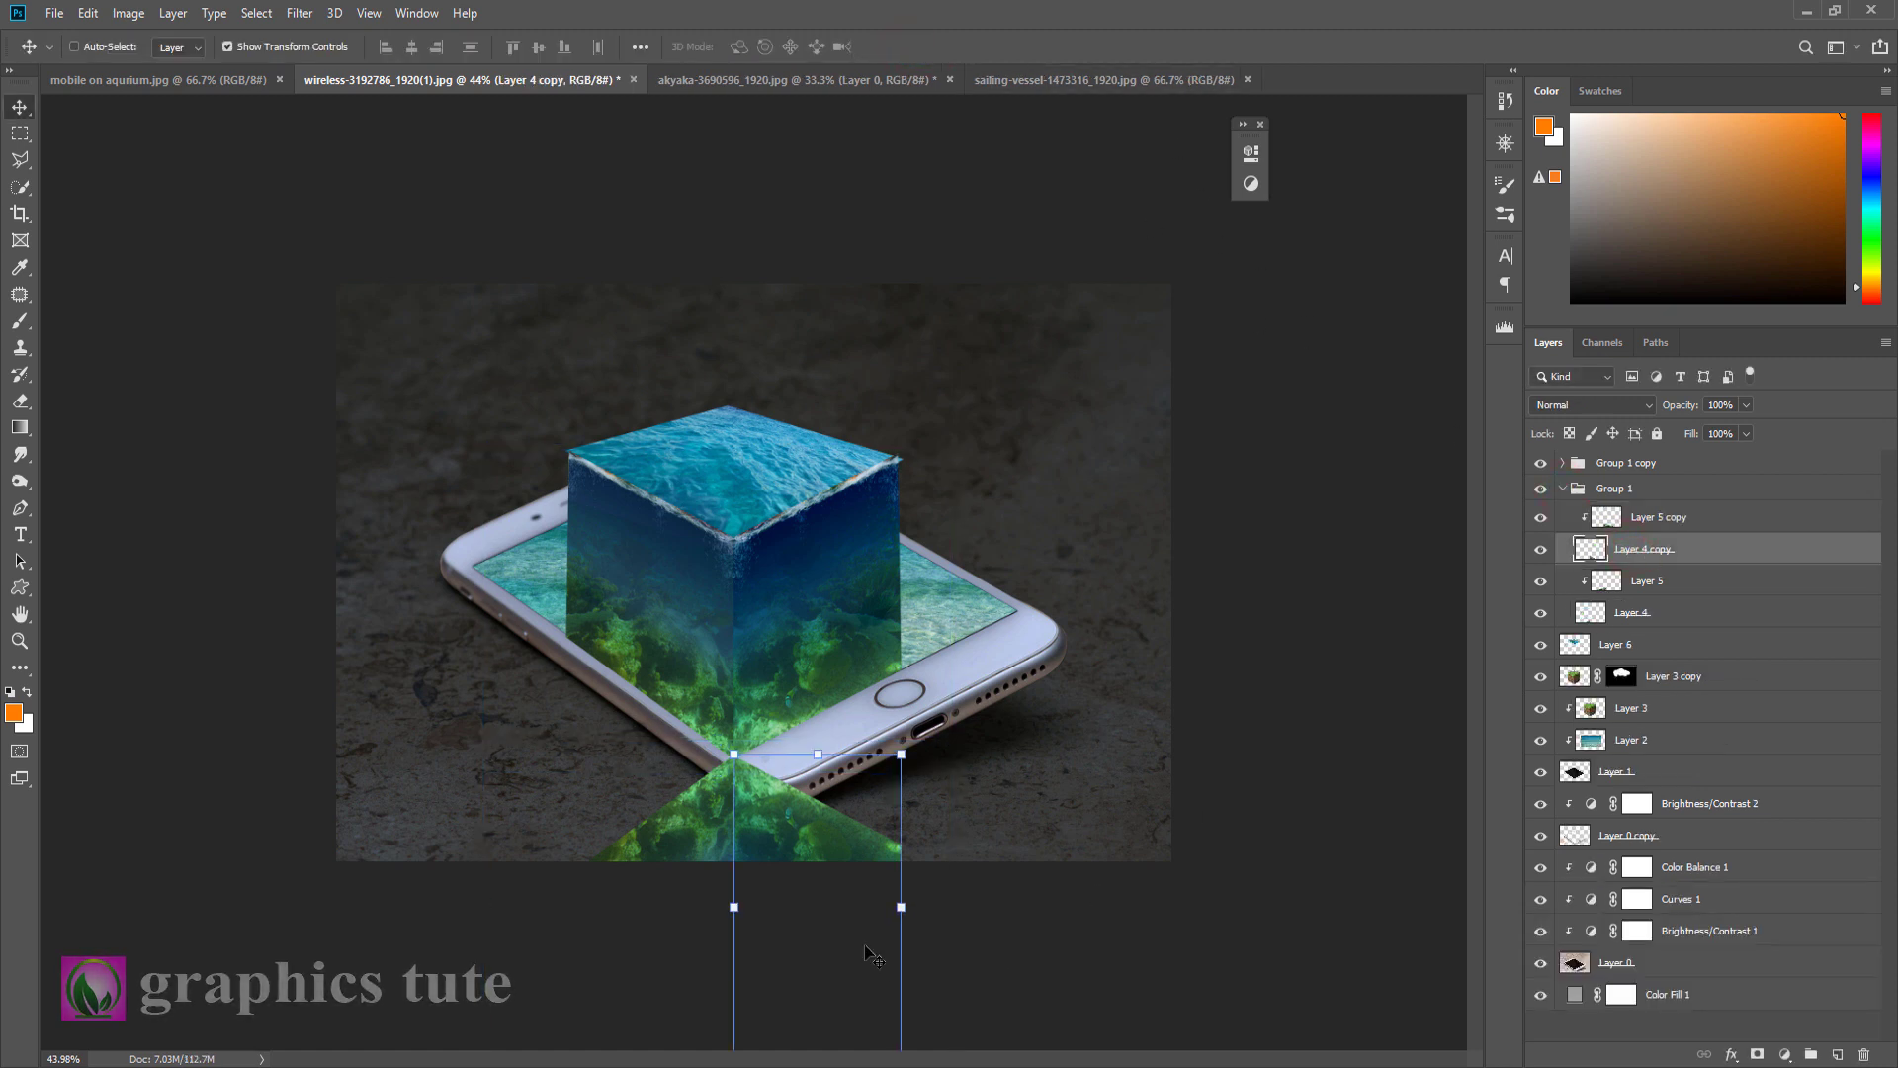
left_click(16, 643)
left_click(1046, 851, "alt")
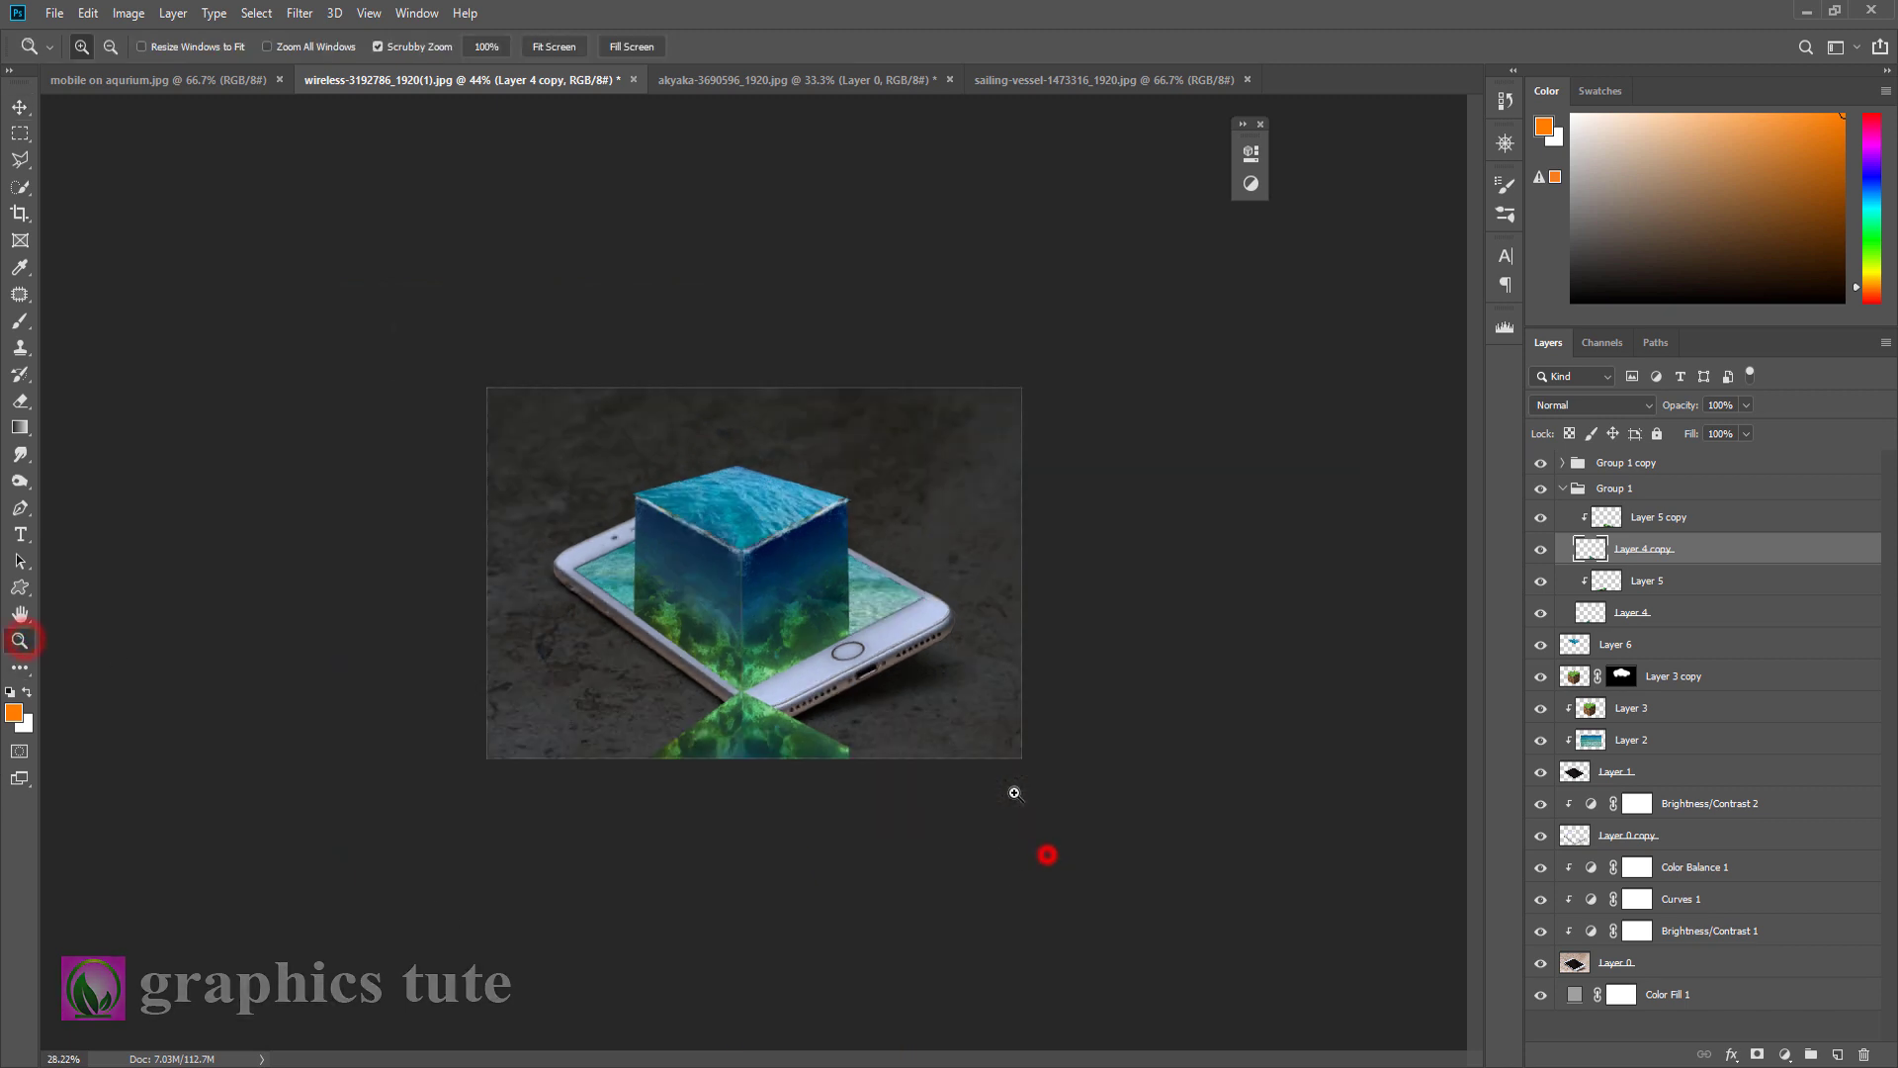
left_click(21, 107)
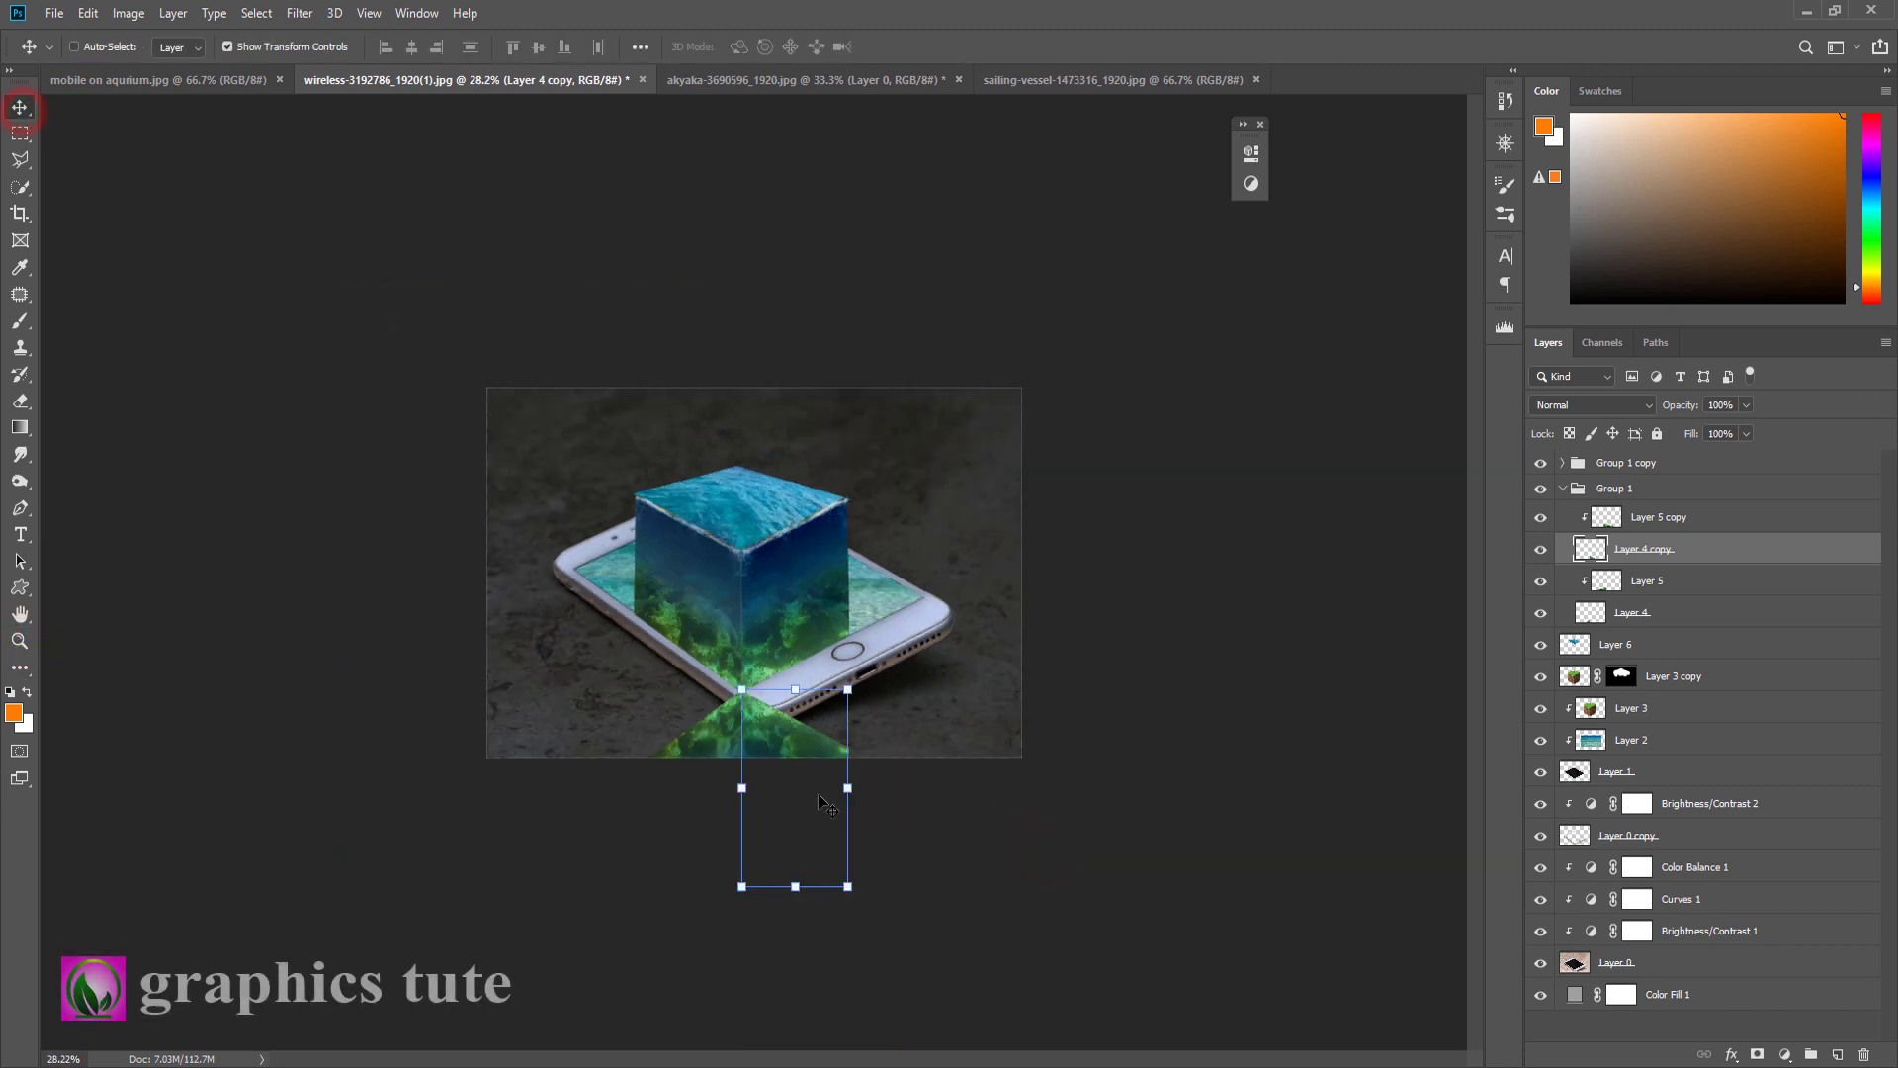
left_click_drag(848, 787, 941, 661)
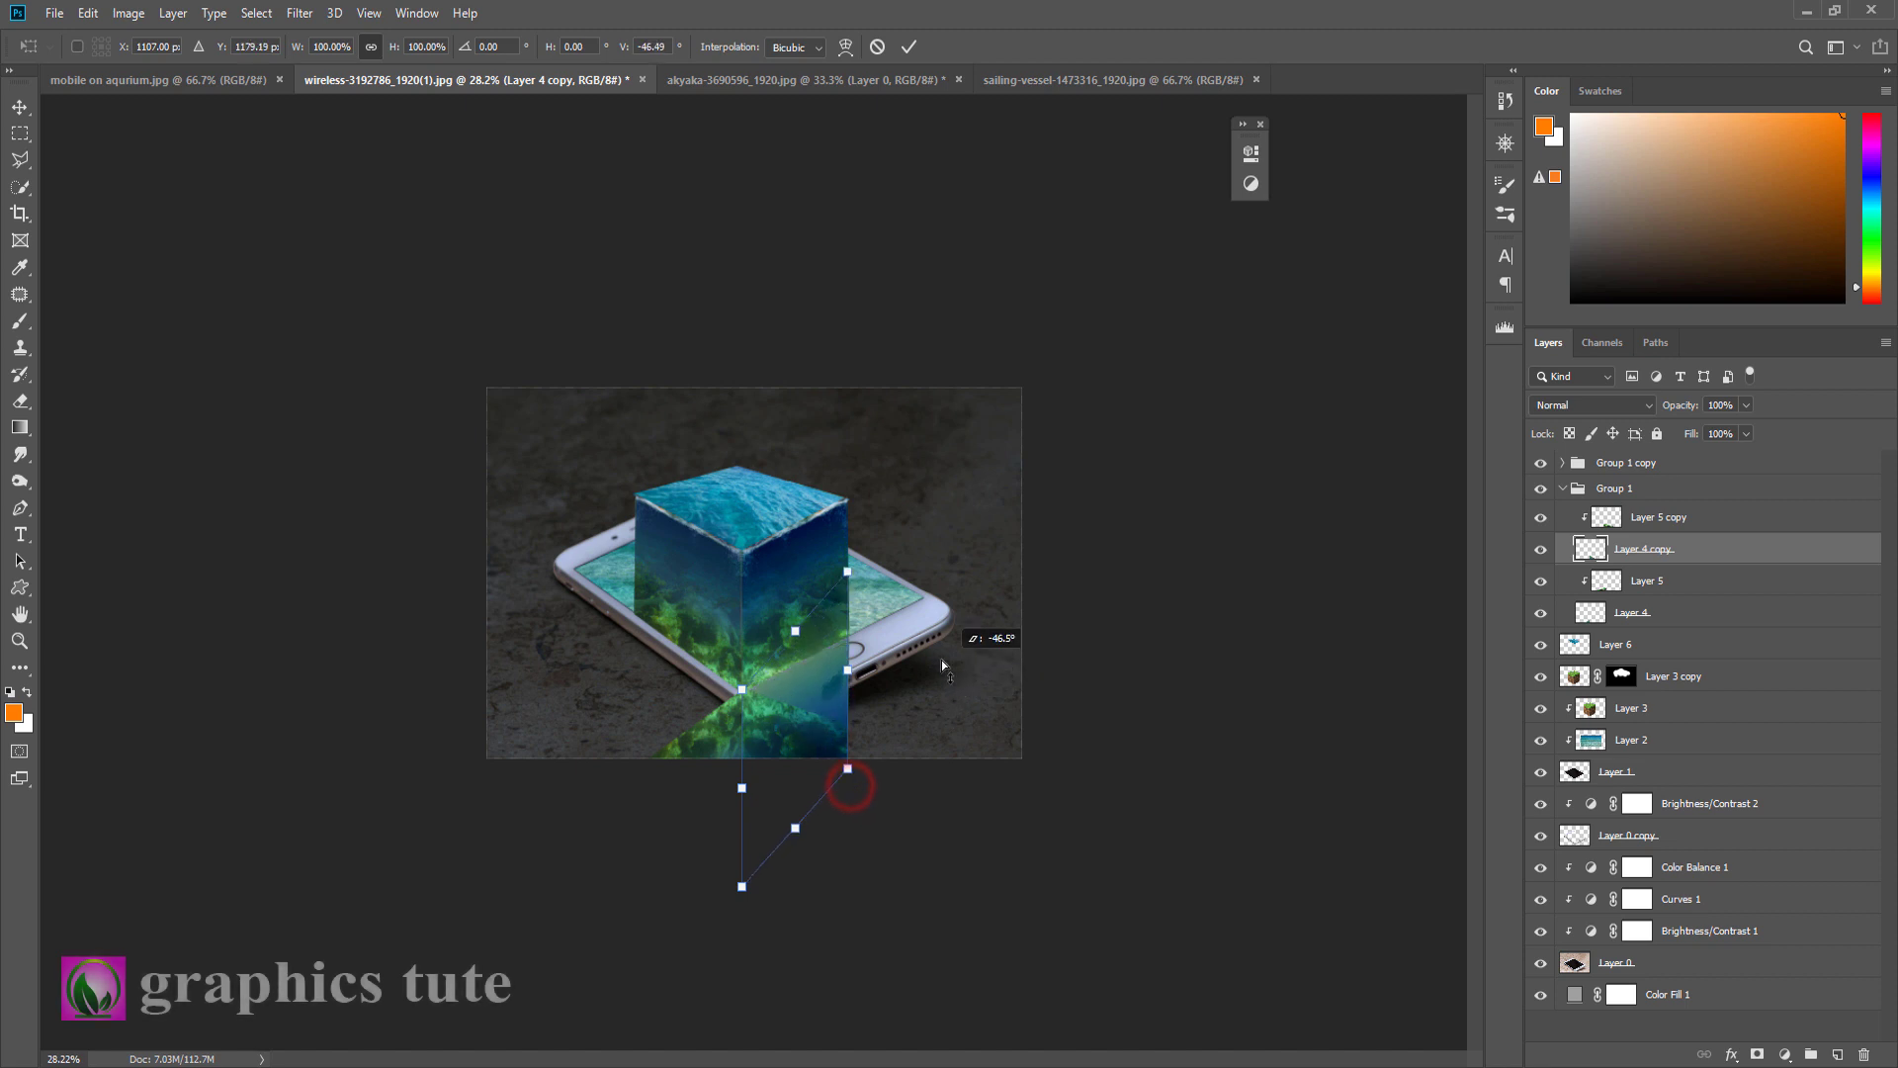
key("ctrl+z")
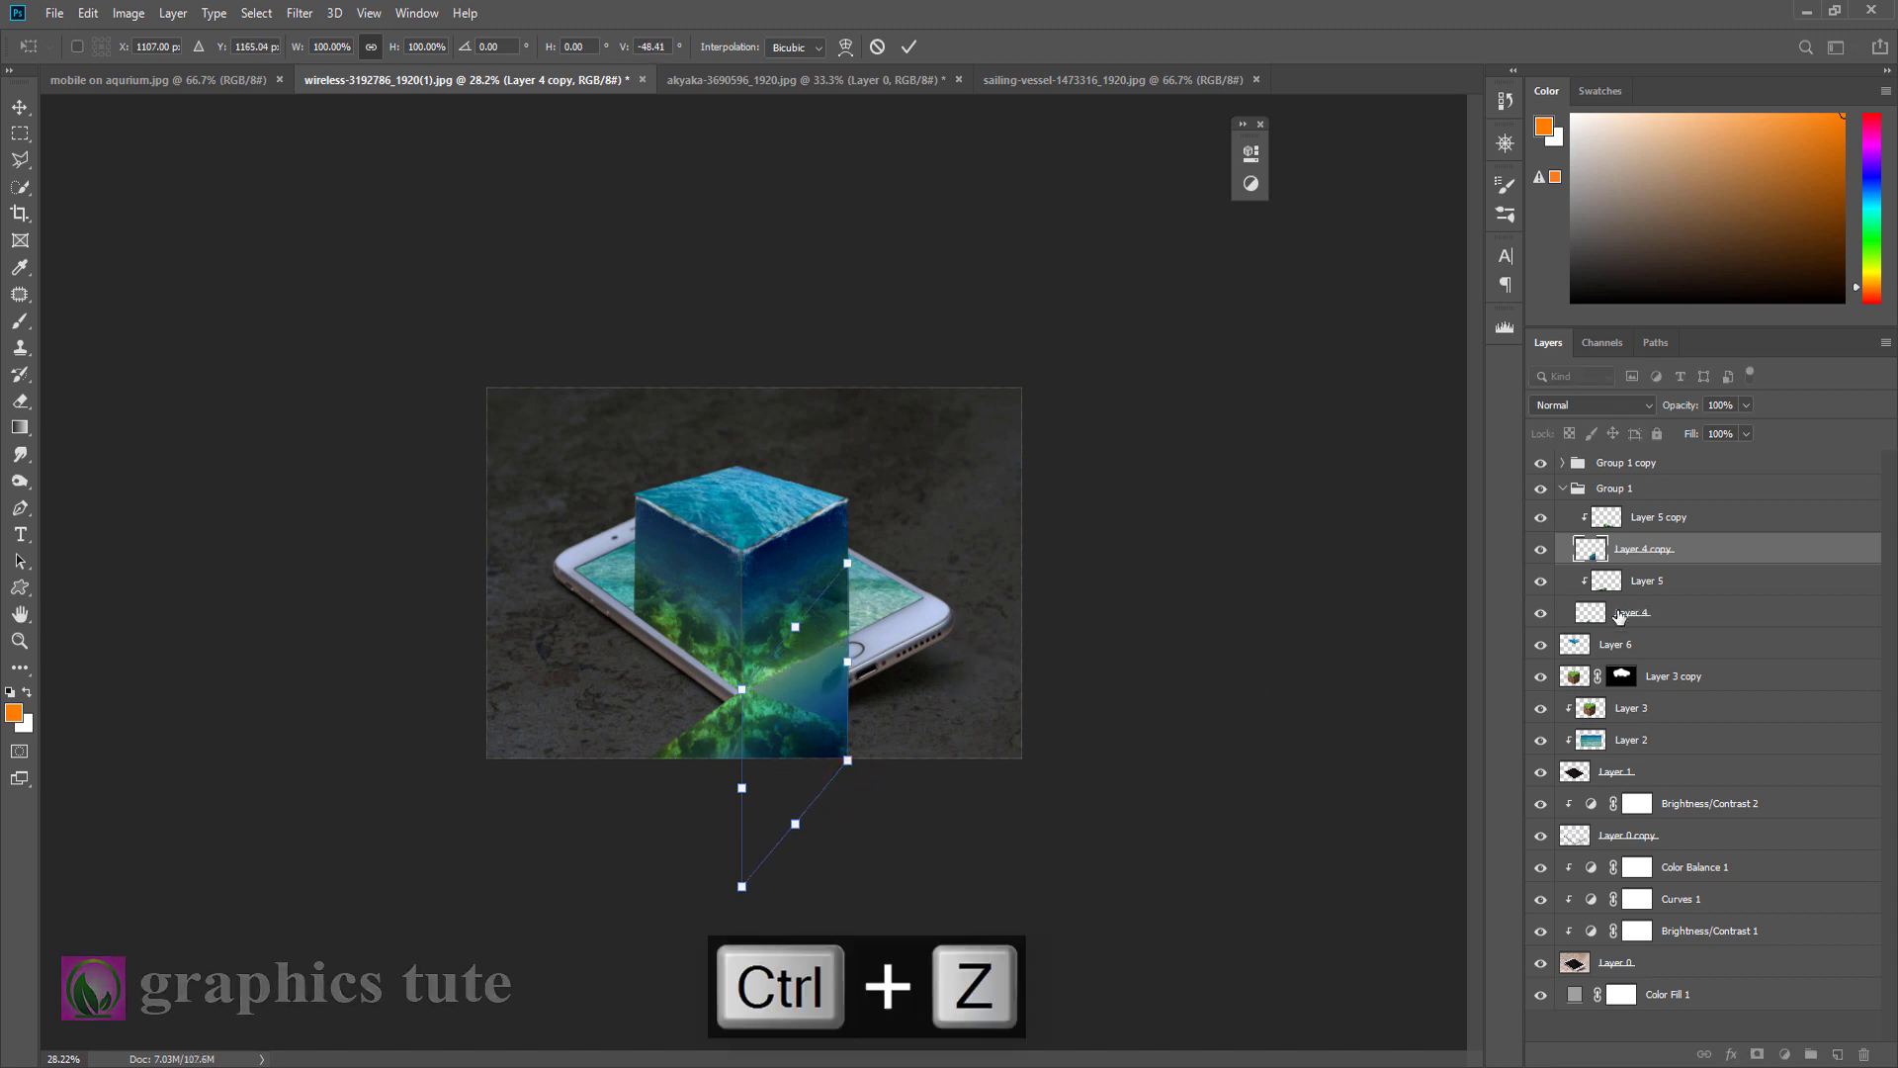
Step: Try to merge Layer 4 copy and Layer 5 inside Group 1
left_click(1645, 550)
left_click(1651, 583, "ctrl")
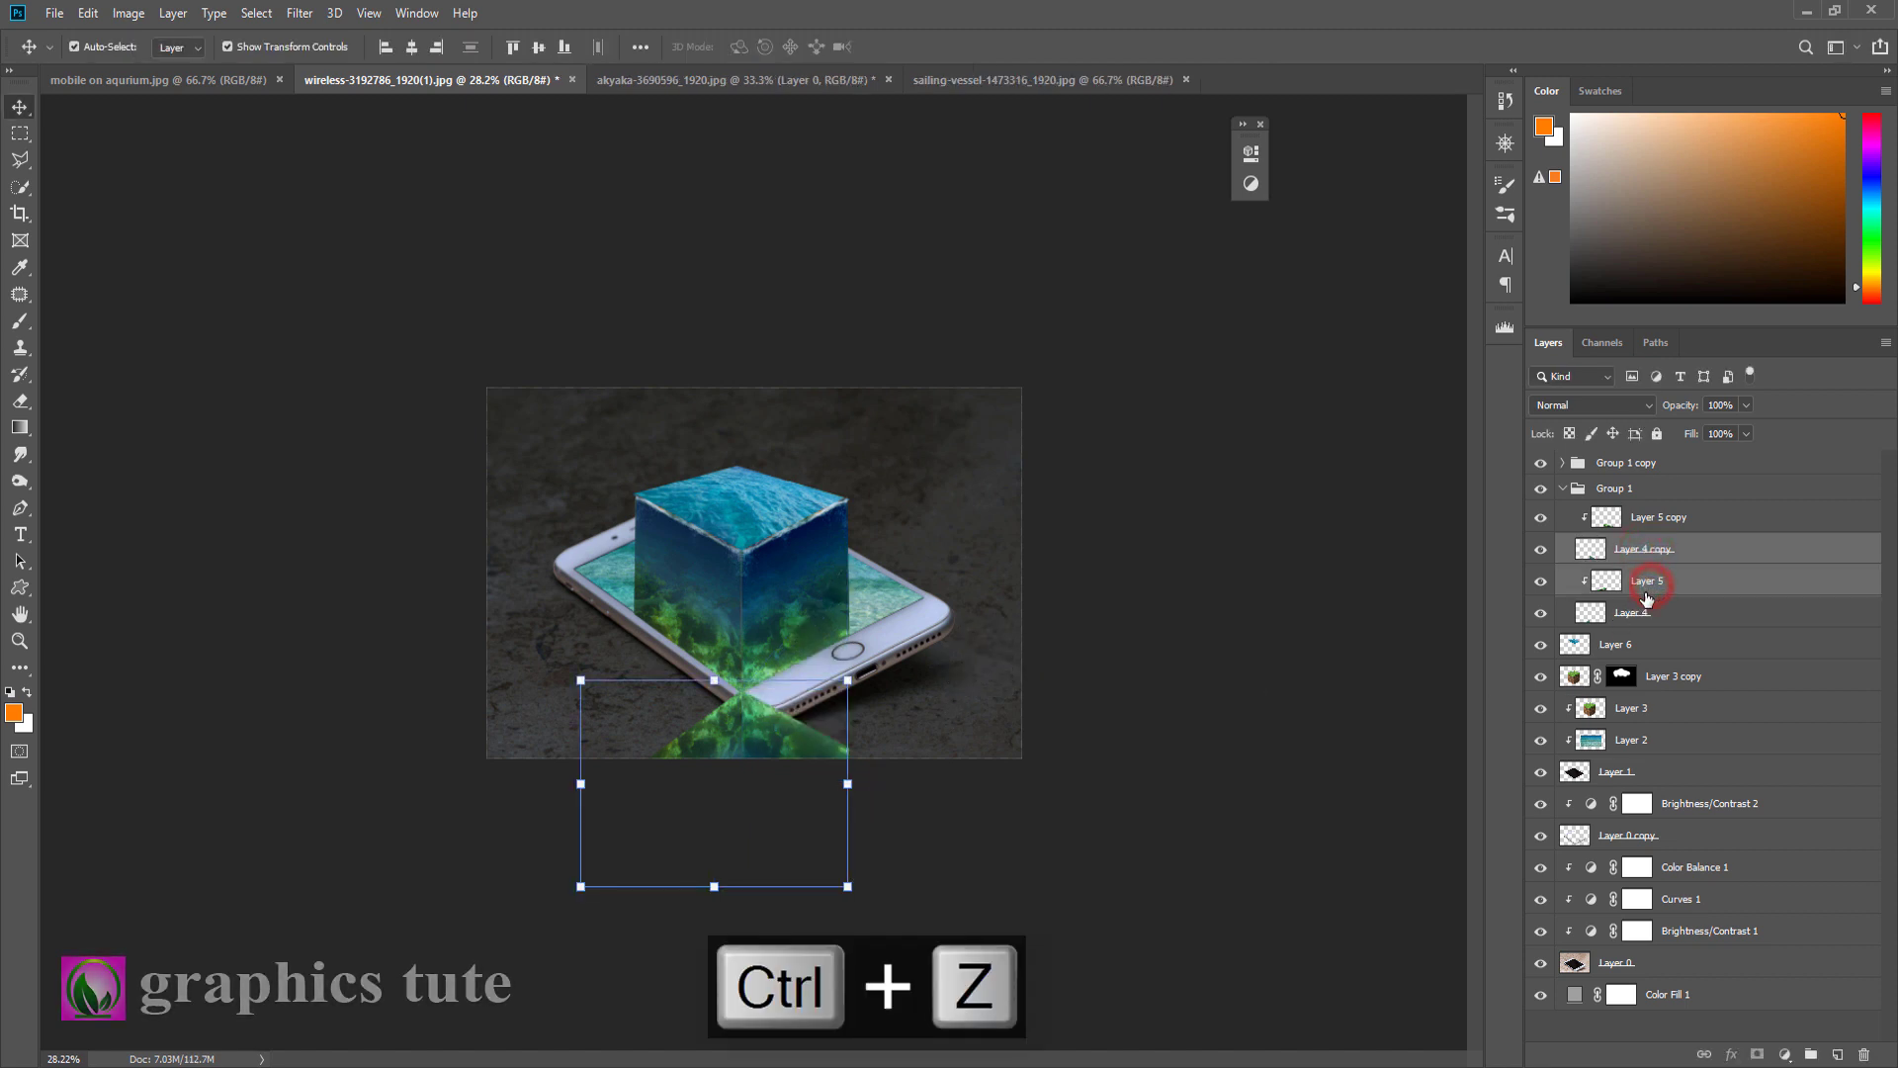
key("ctrl+e")
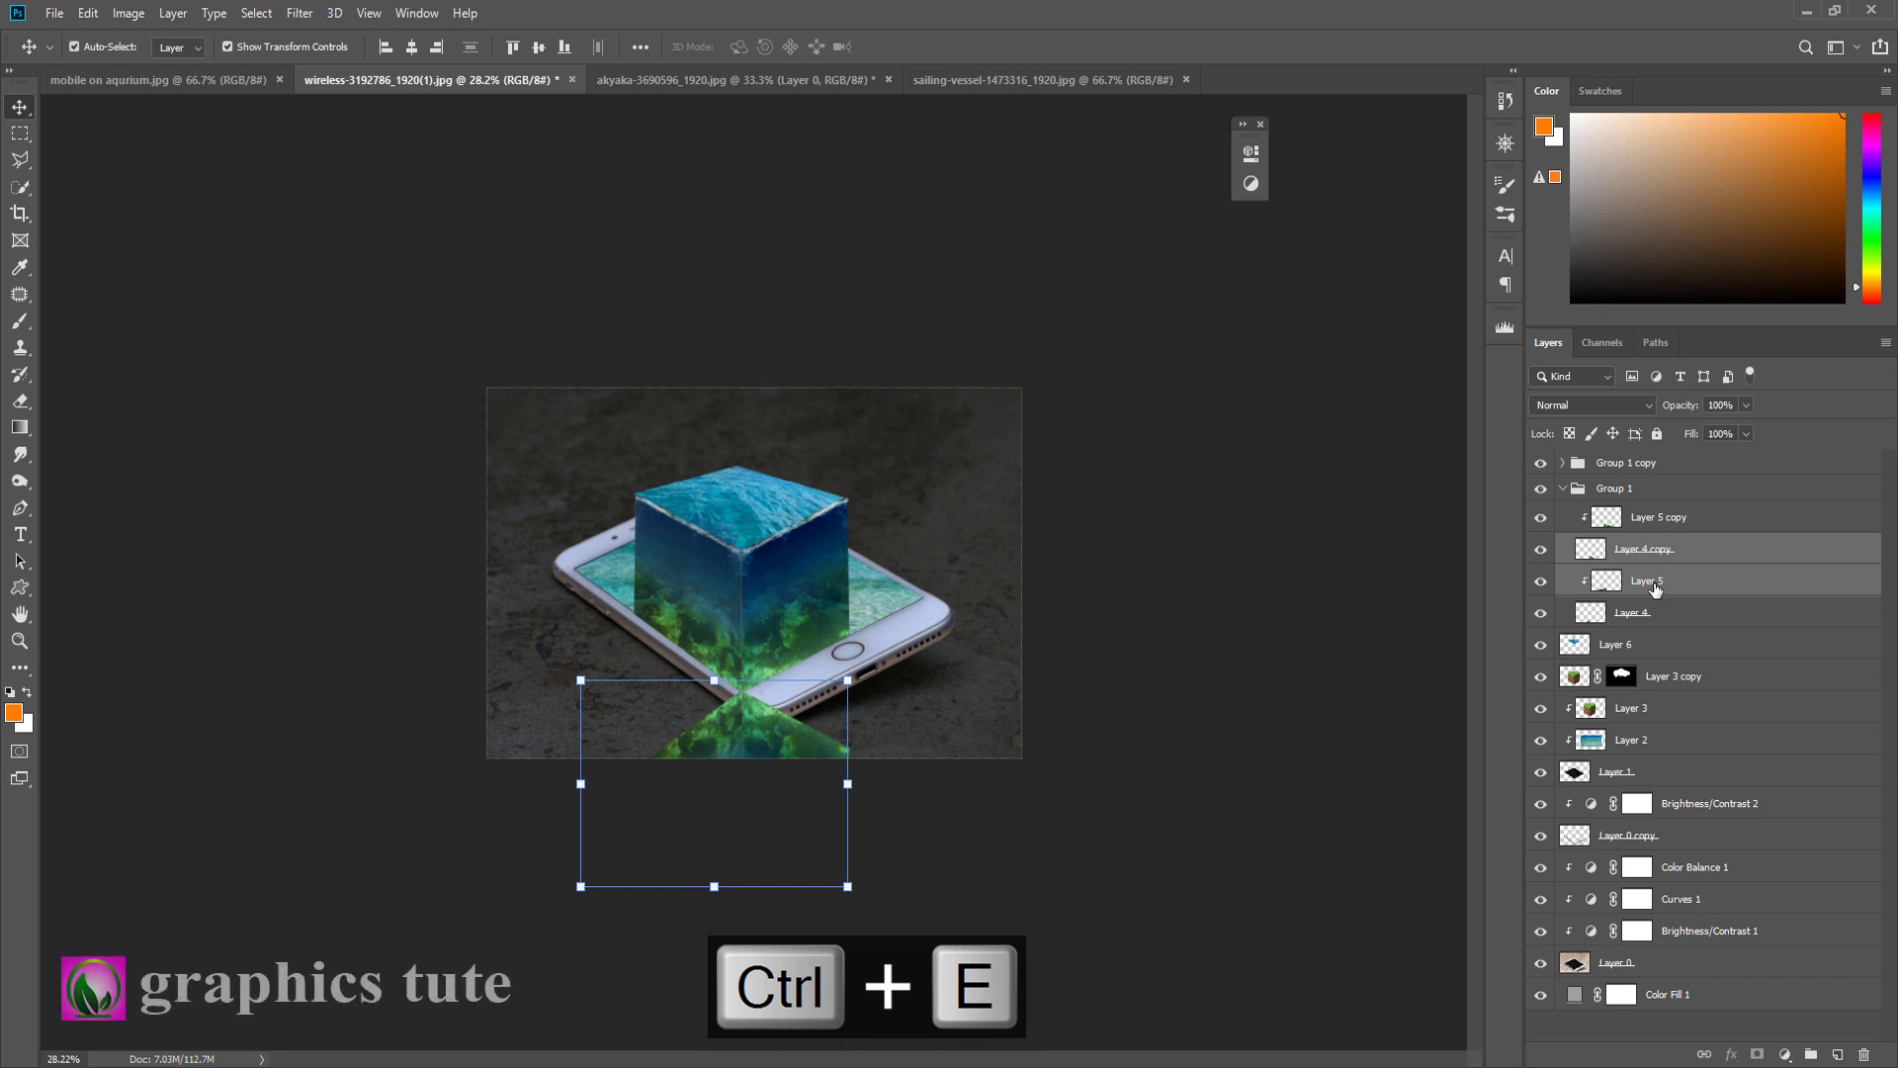
Step: Delete only the Group 1 container and keep its layers
left_click(1607, 492)
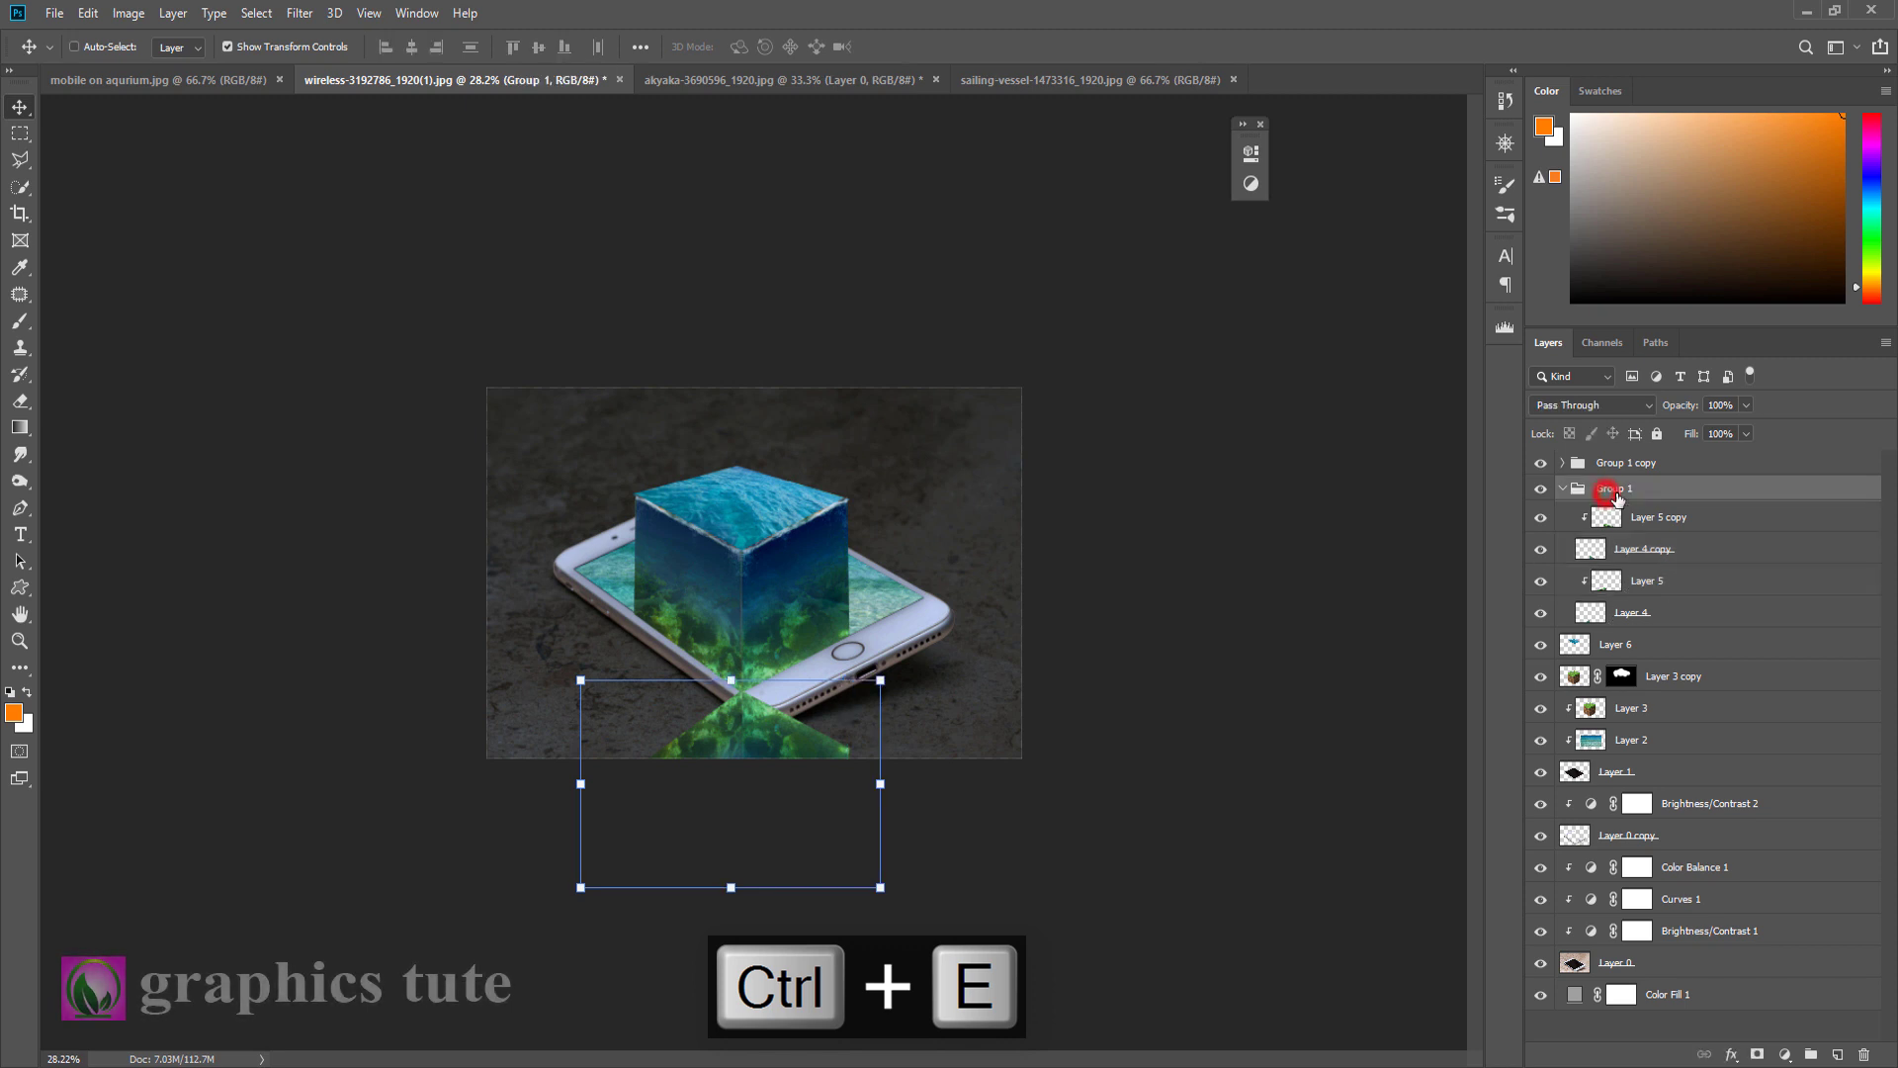
right_click(1727, 490)
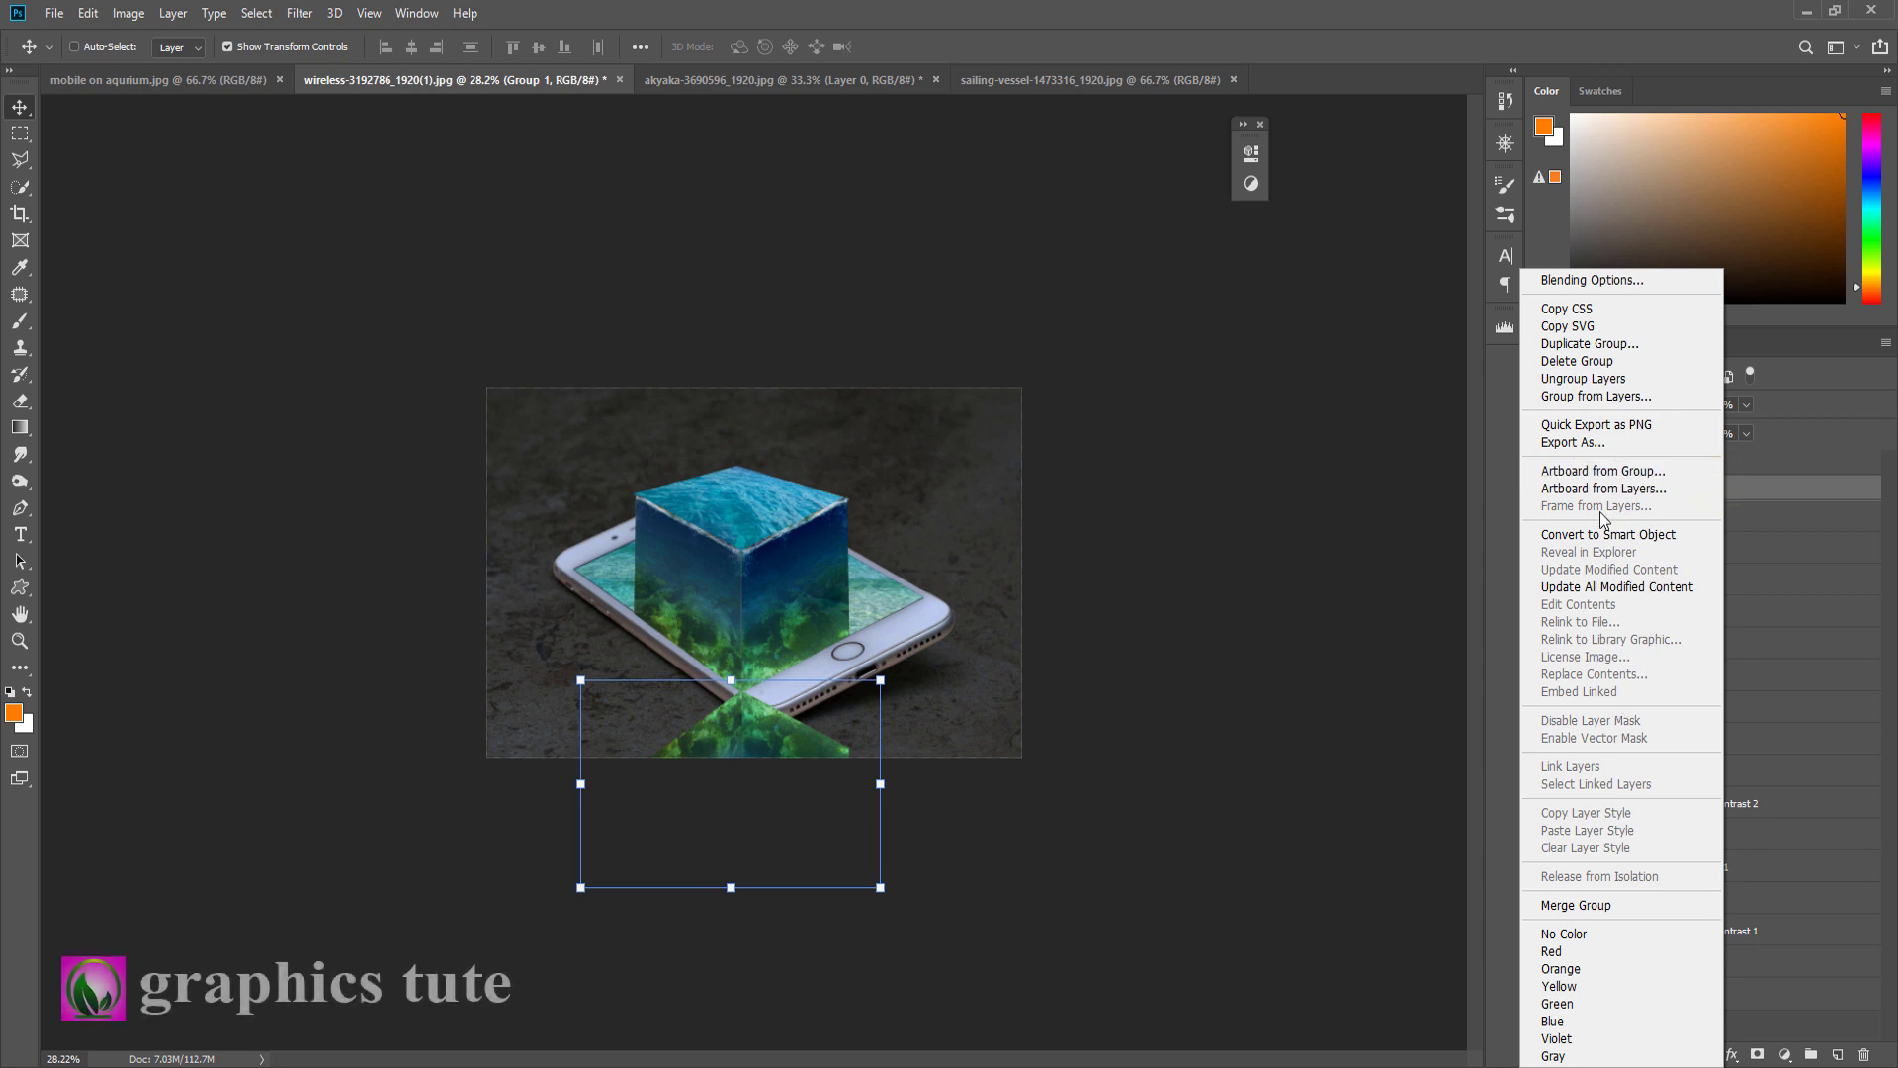
left_click(1582, 362)
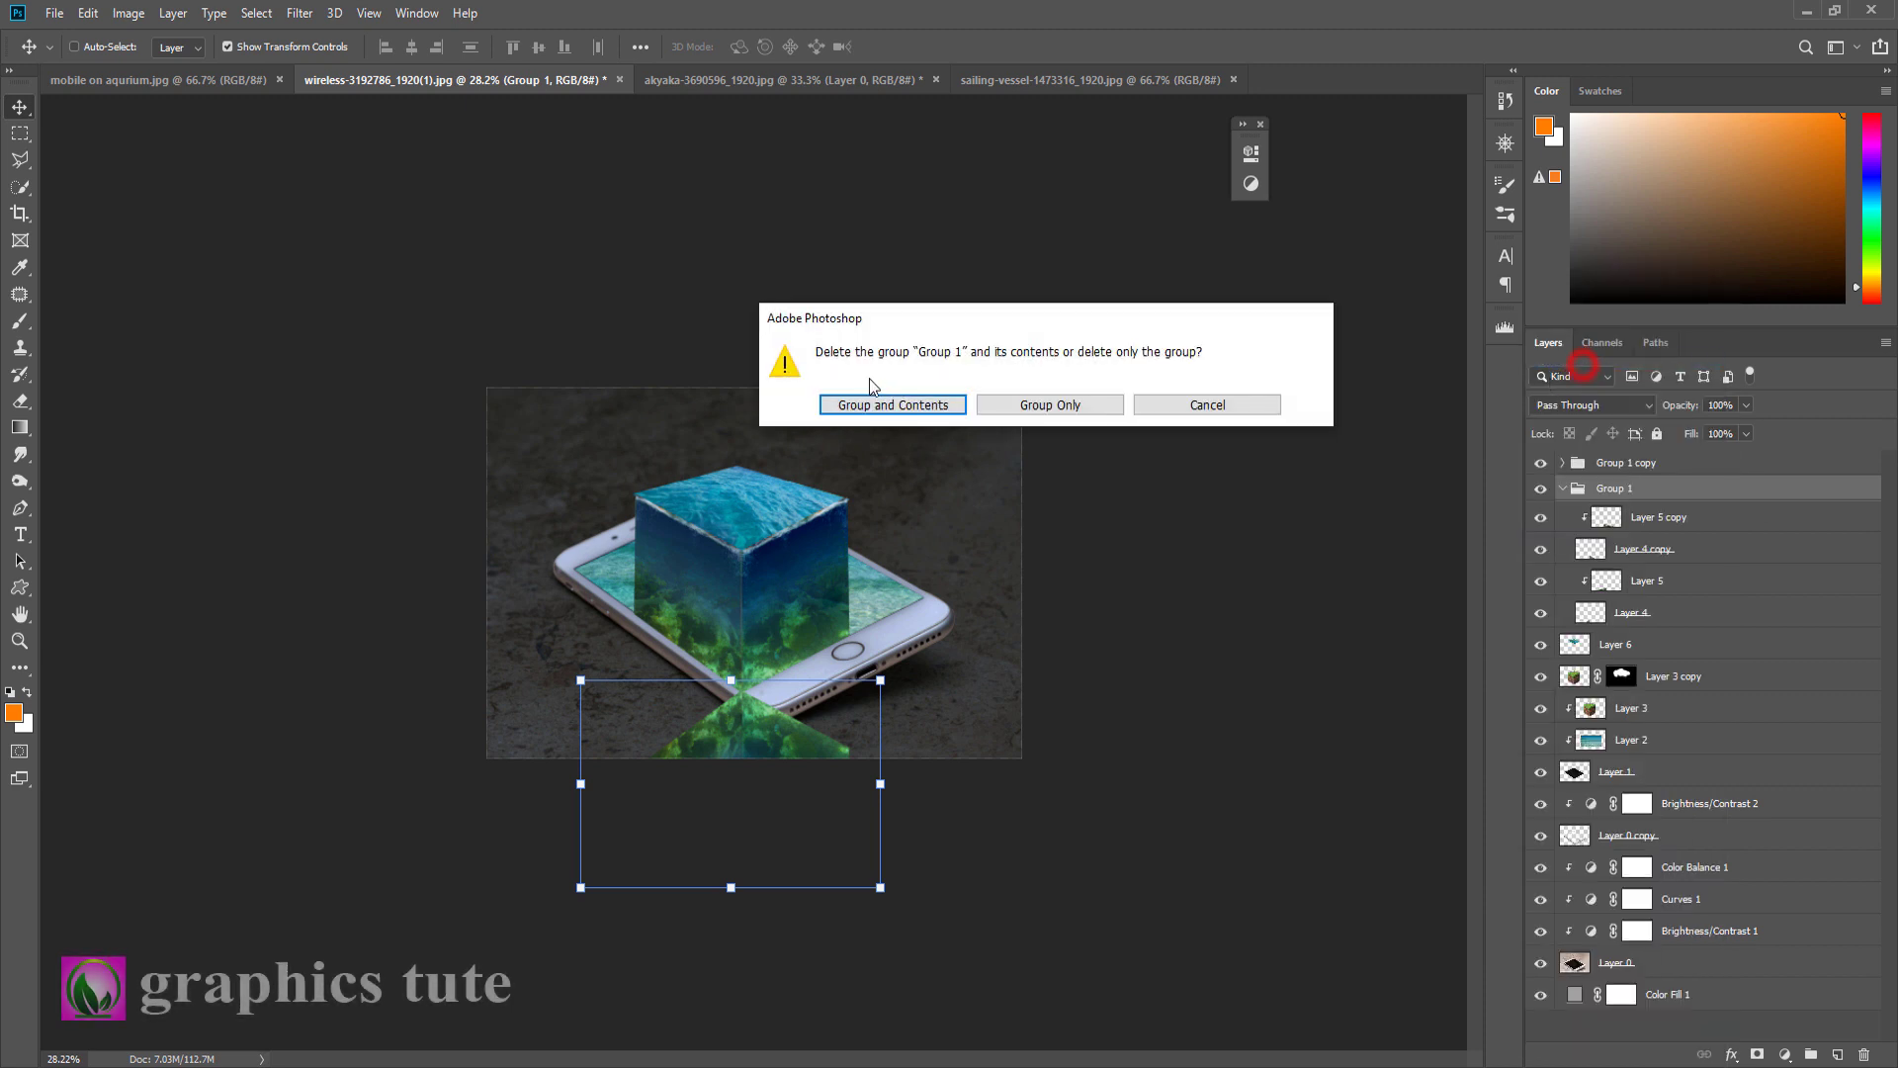
left_click(1029, 405)
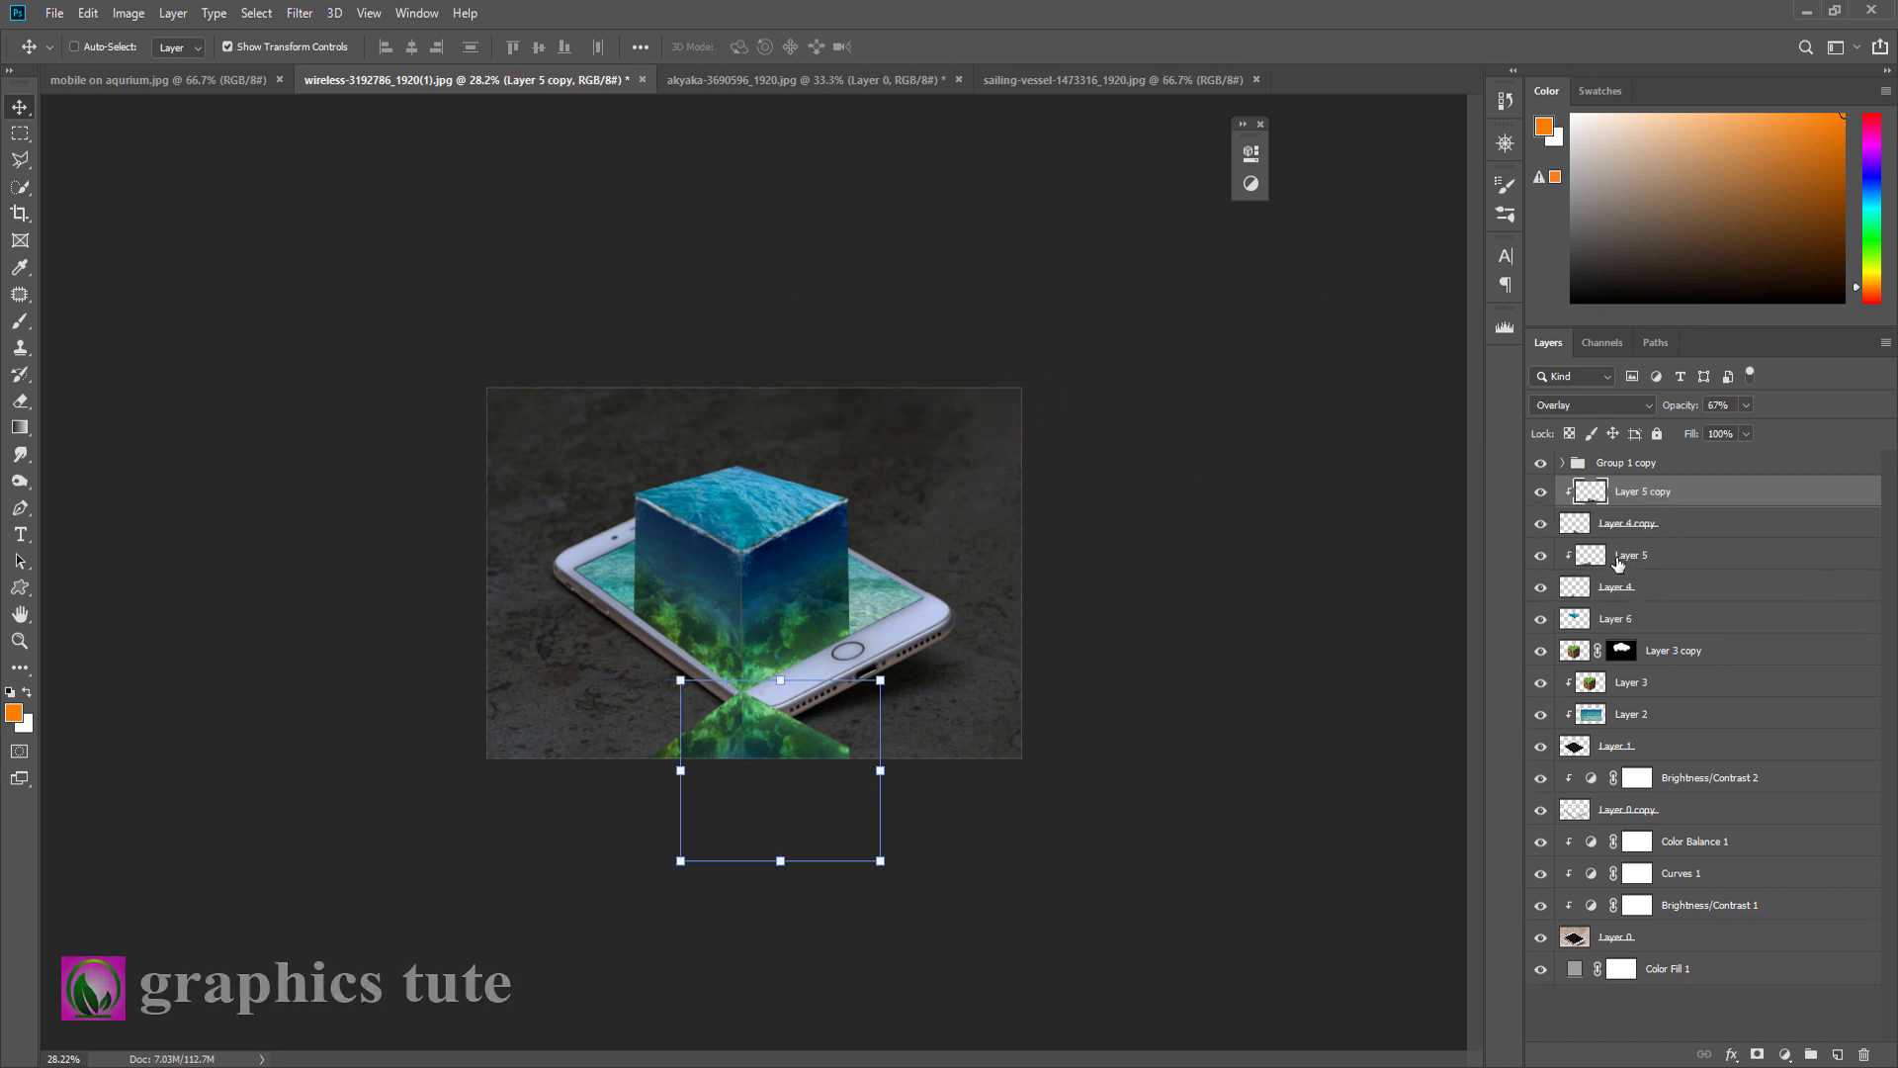
Step: Merge Layer 4 with its clipped Layer 5 to make the left reflection face a single layer
left_click(1617, 587)
left_click(1623, 555, "ctrl")
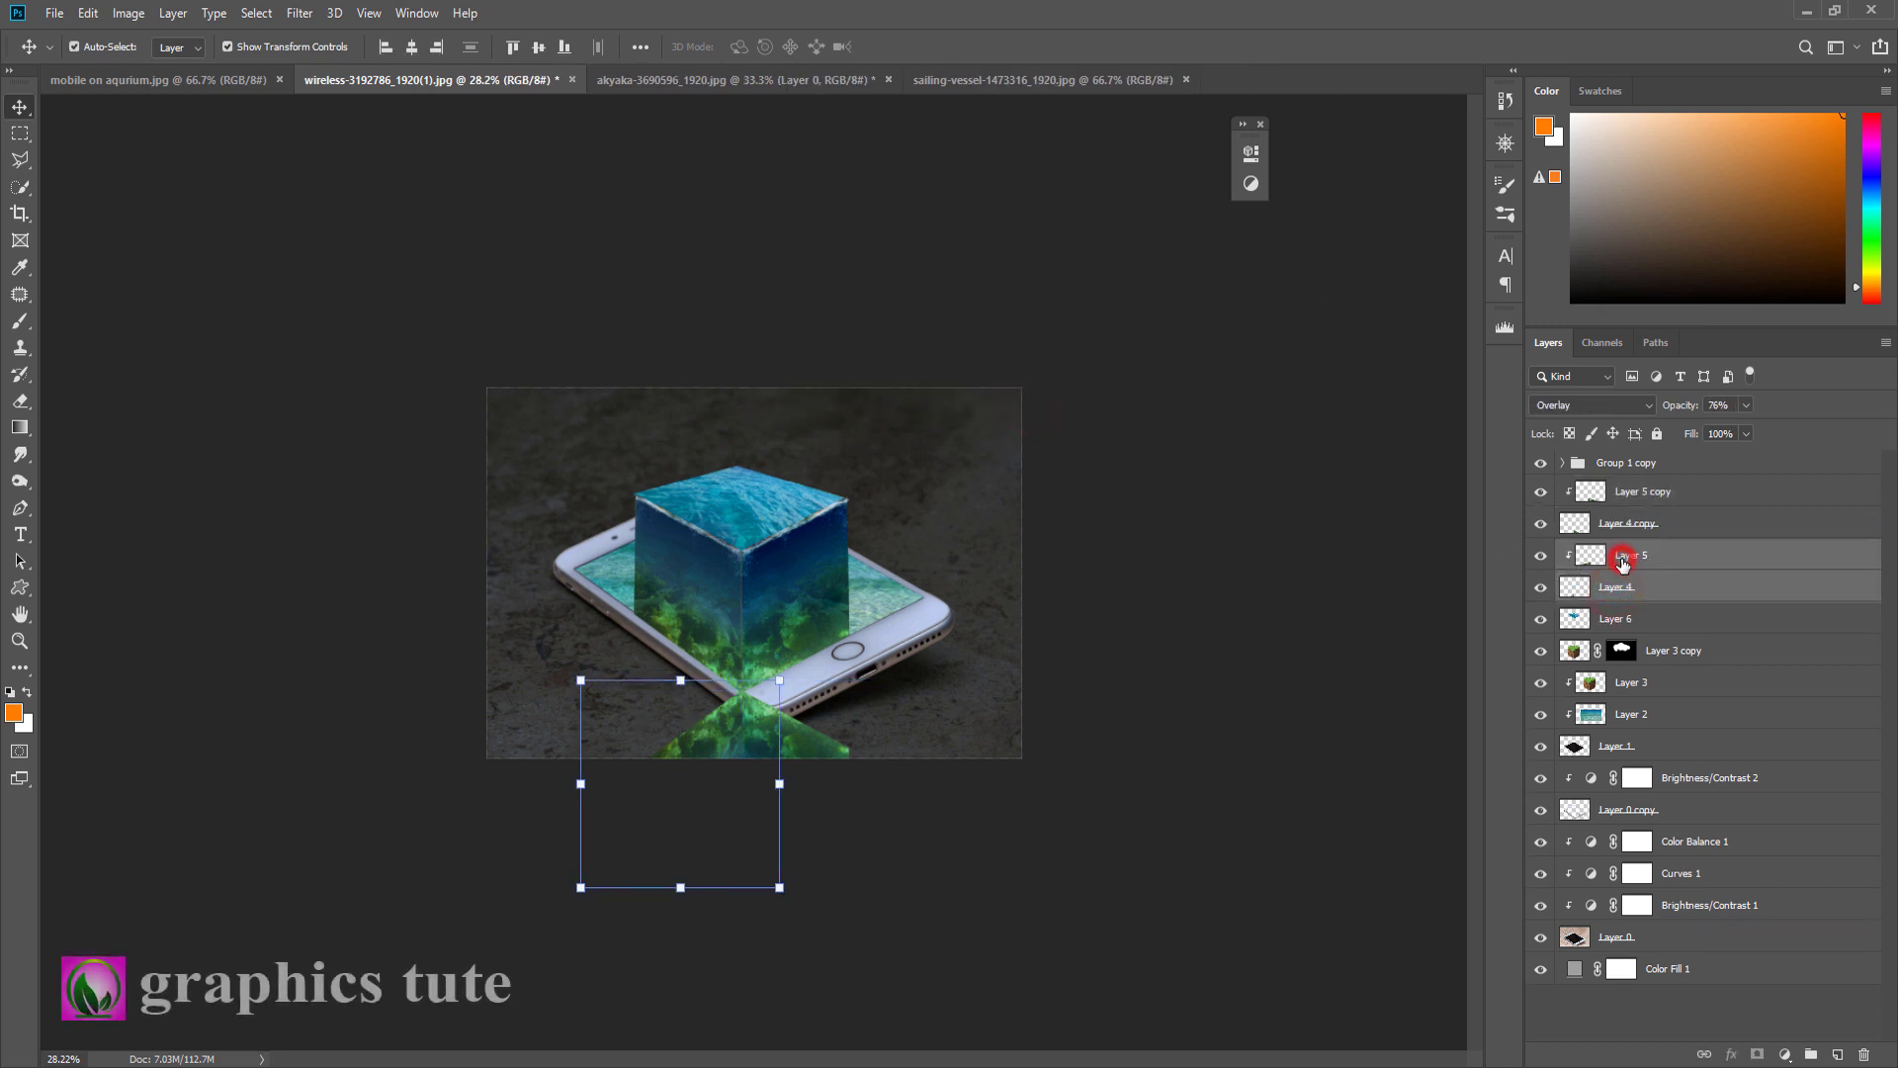
key("ctrl+e")
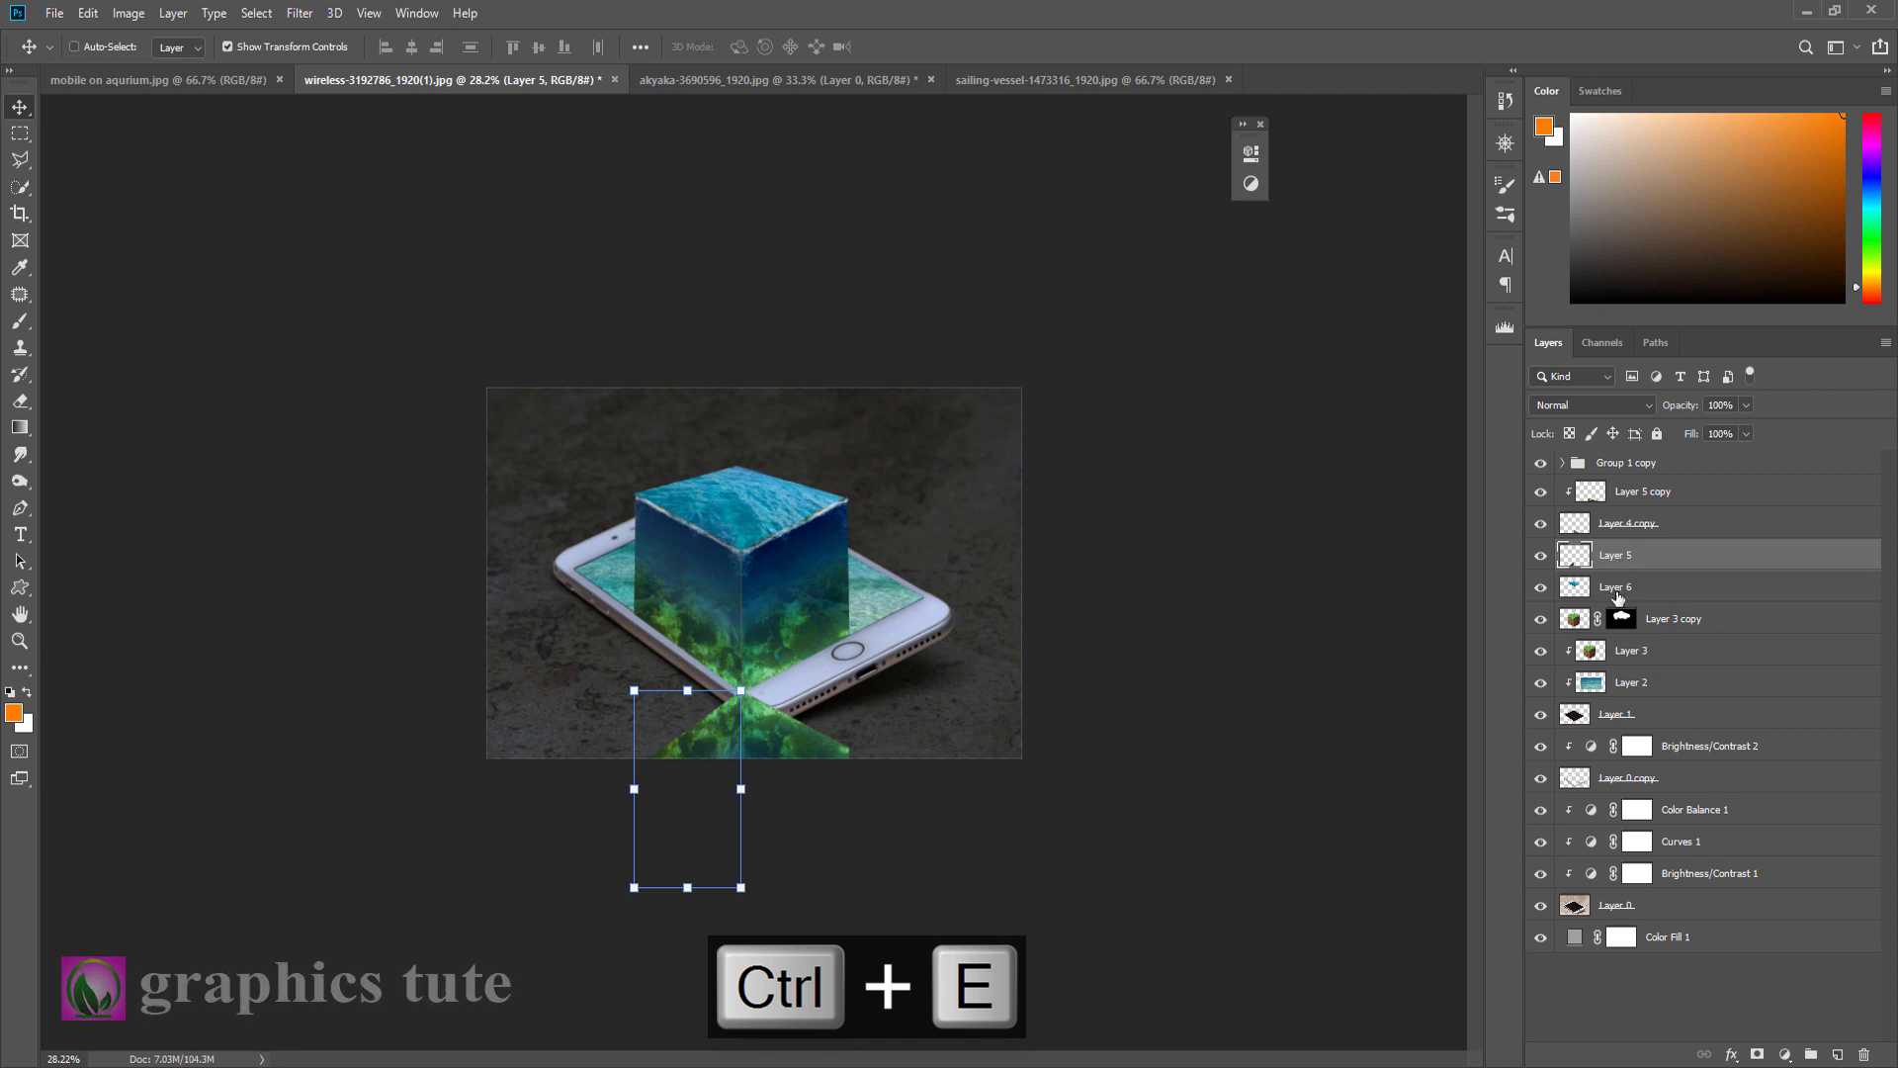
Step: Try to merge Layer 4 copy with the left reflection face, and reselect Layer 5 alone
left_click(1618, 531, "ctrl")
key("ctrl+e")
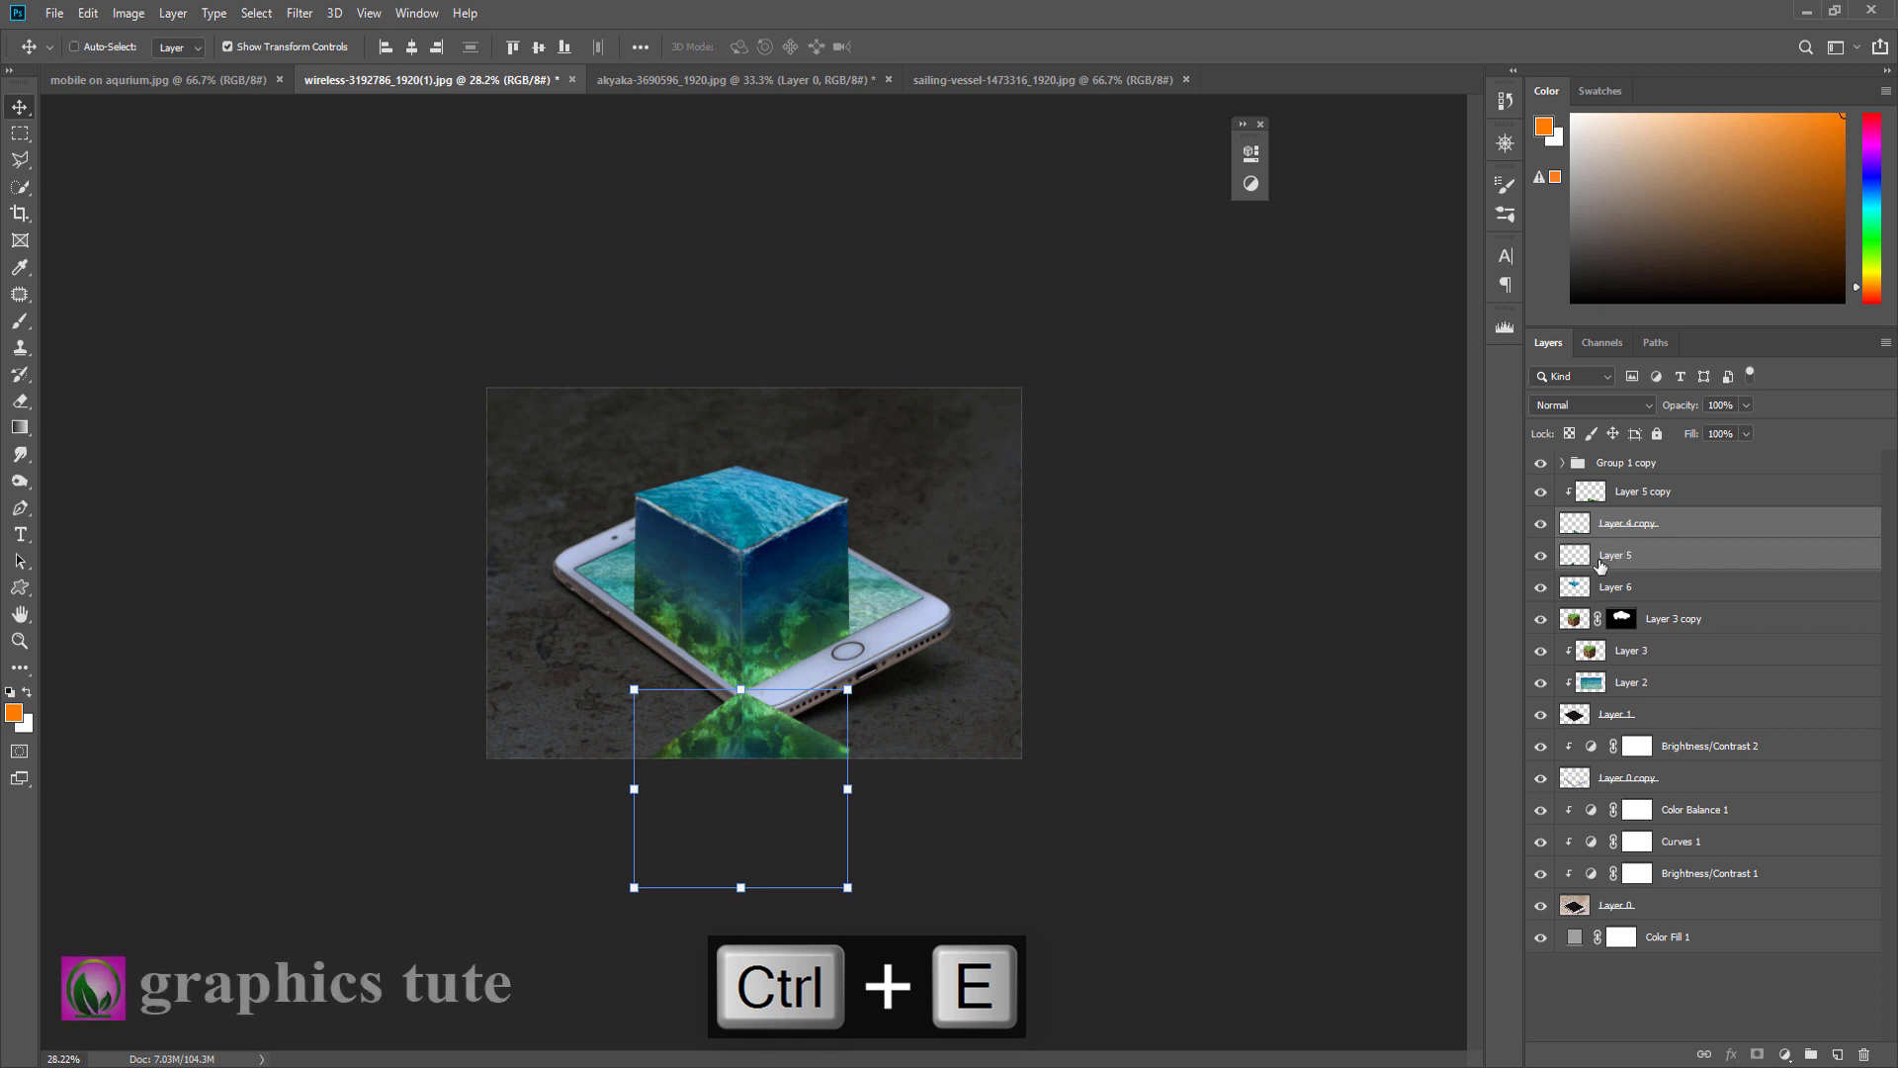
left_click(1614, 554)
Step: Toggle the visibility of Layer 5, Layer 4 copy and Layer 6 to check which part of the image each holds
left_click(1540, 555)
left_click(1540, 555)
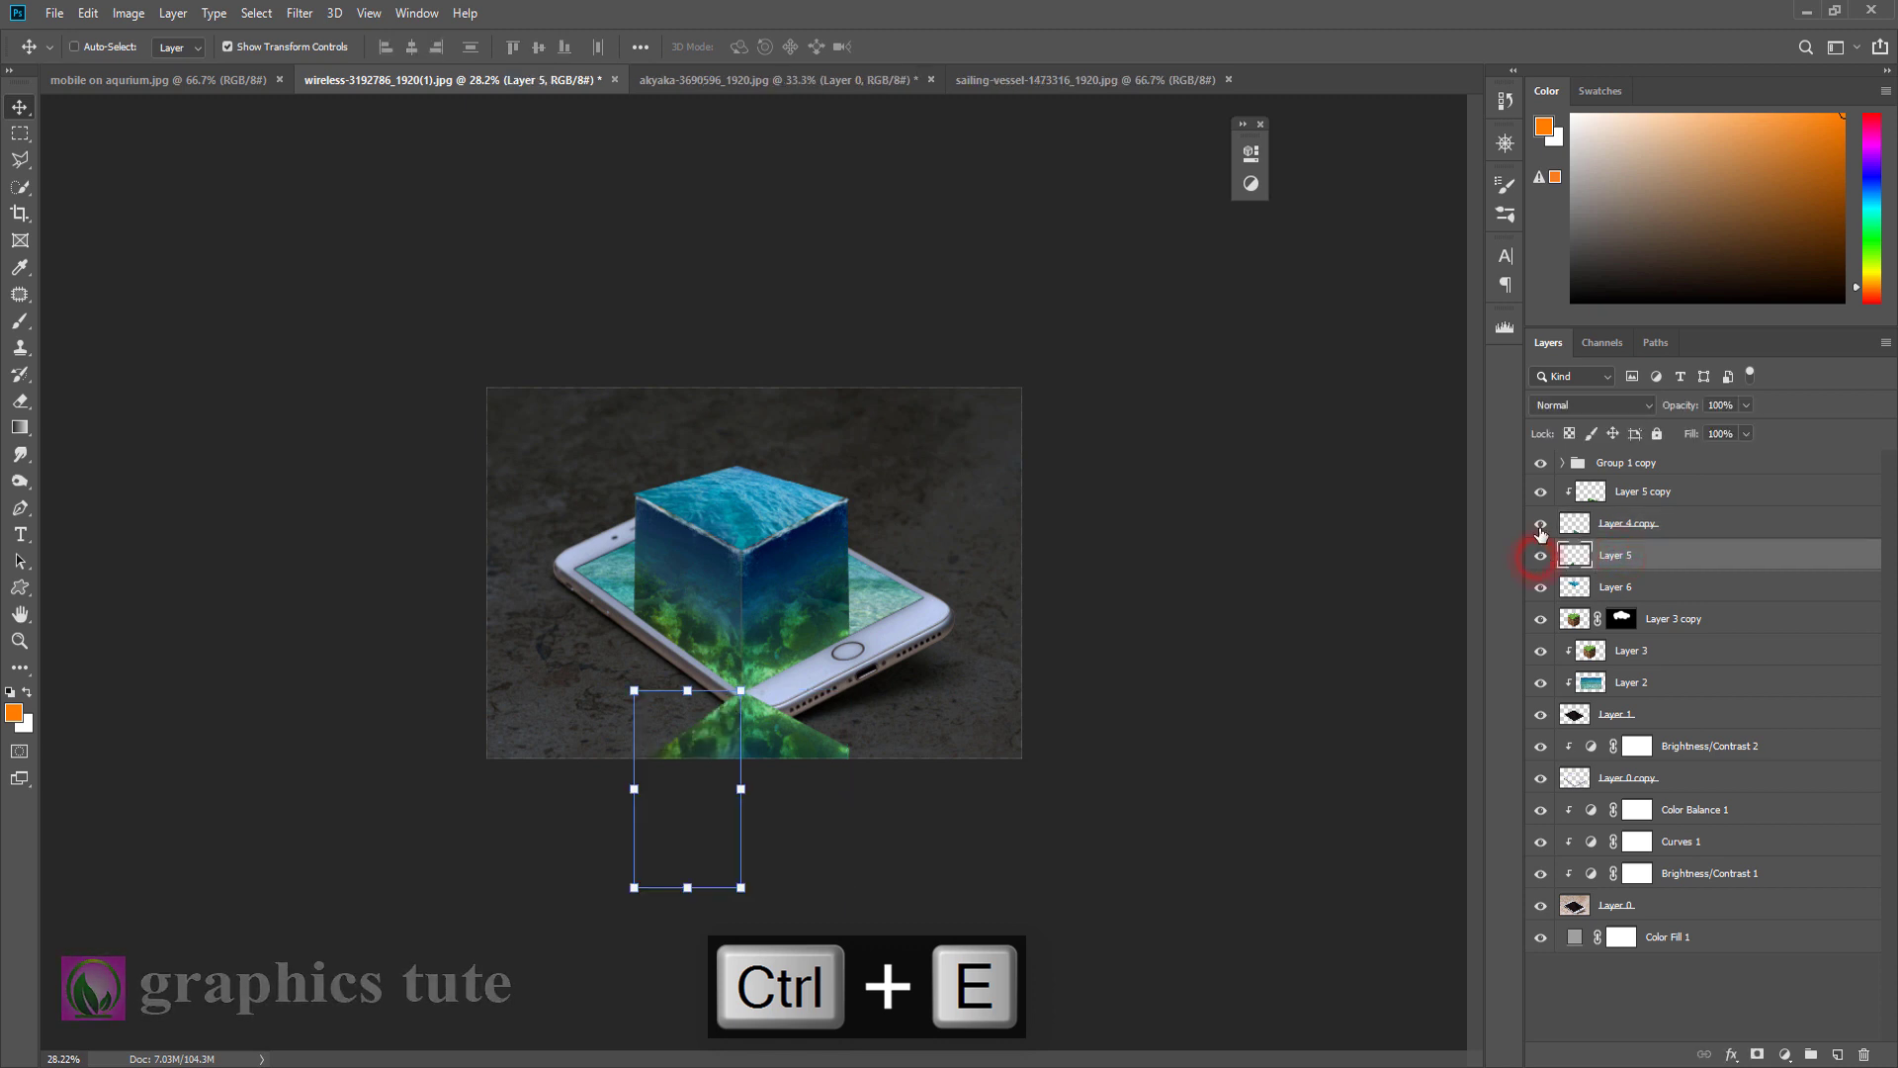
left_click(1541, 523)
left_click(1540, 523)
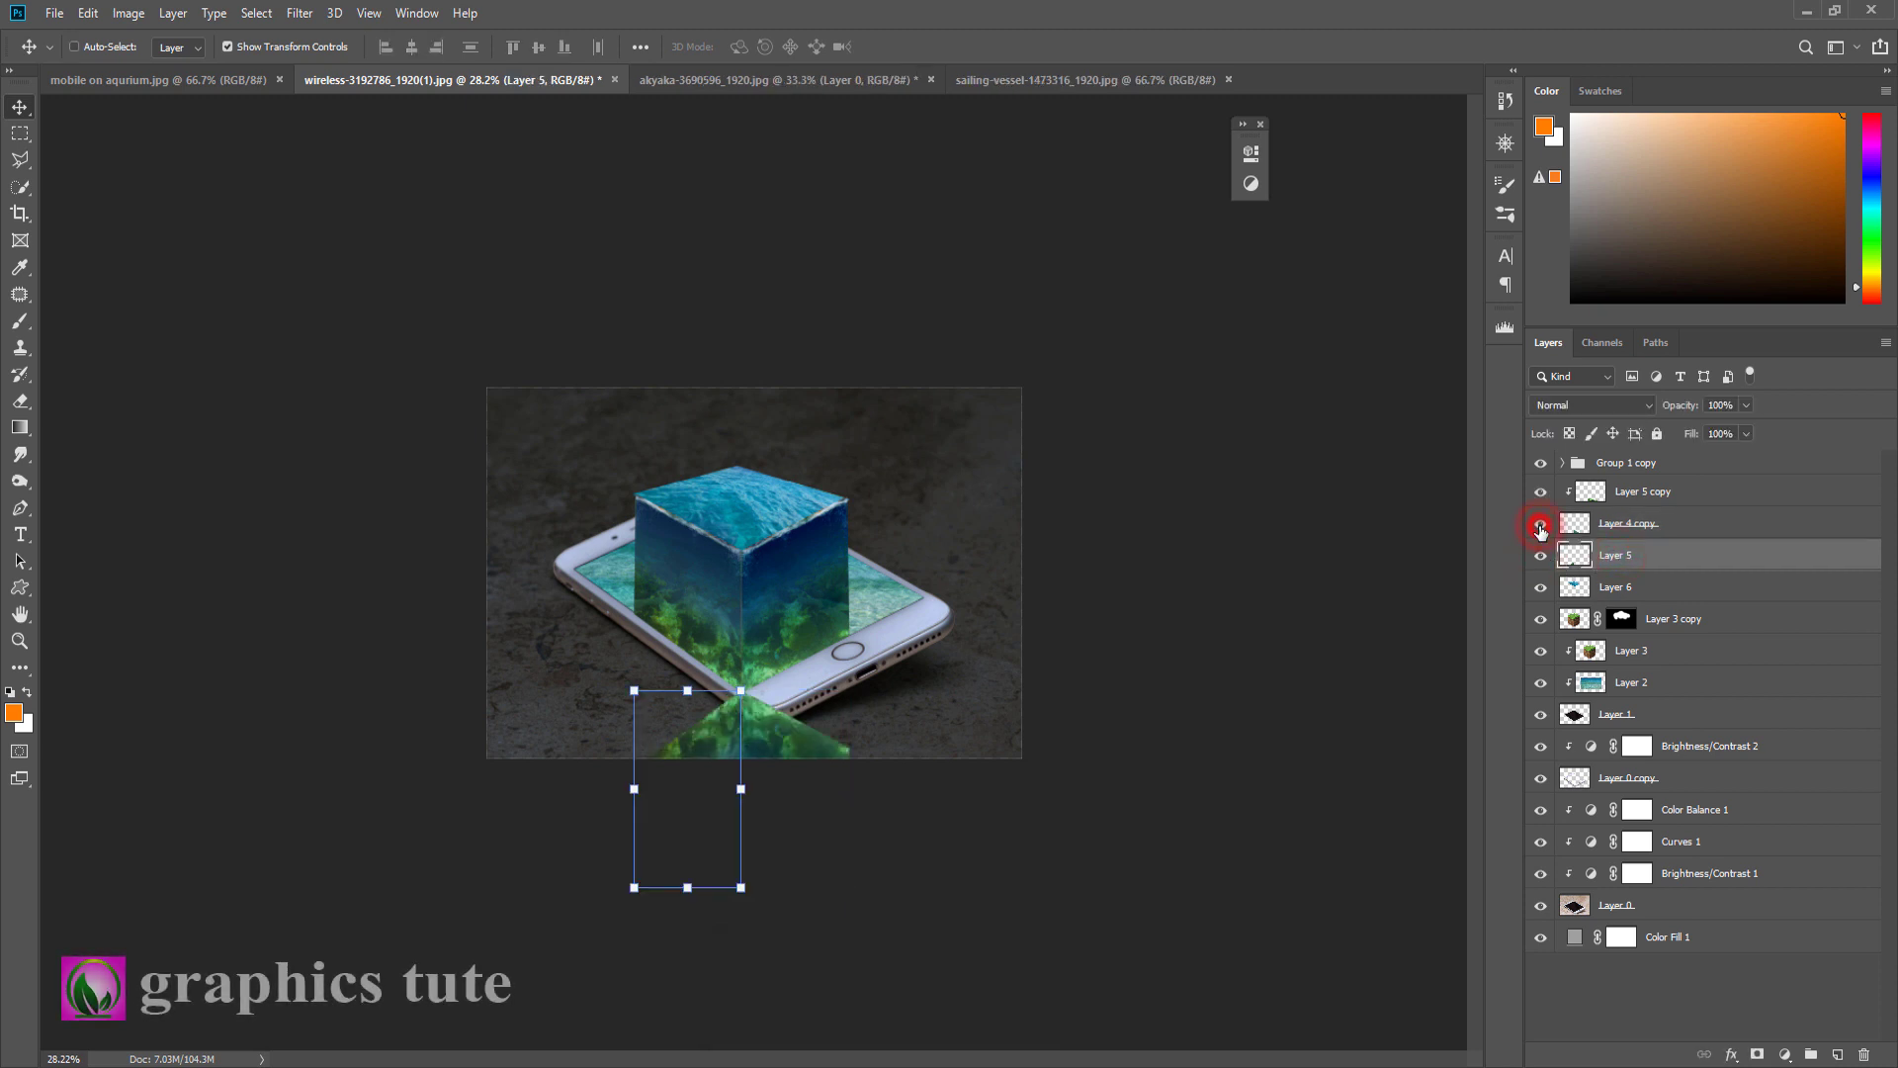
left_click(1540, 588)
left_click(1541, 587)
left_click(1619, 553)
left_click(1540, 555)
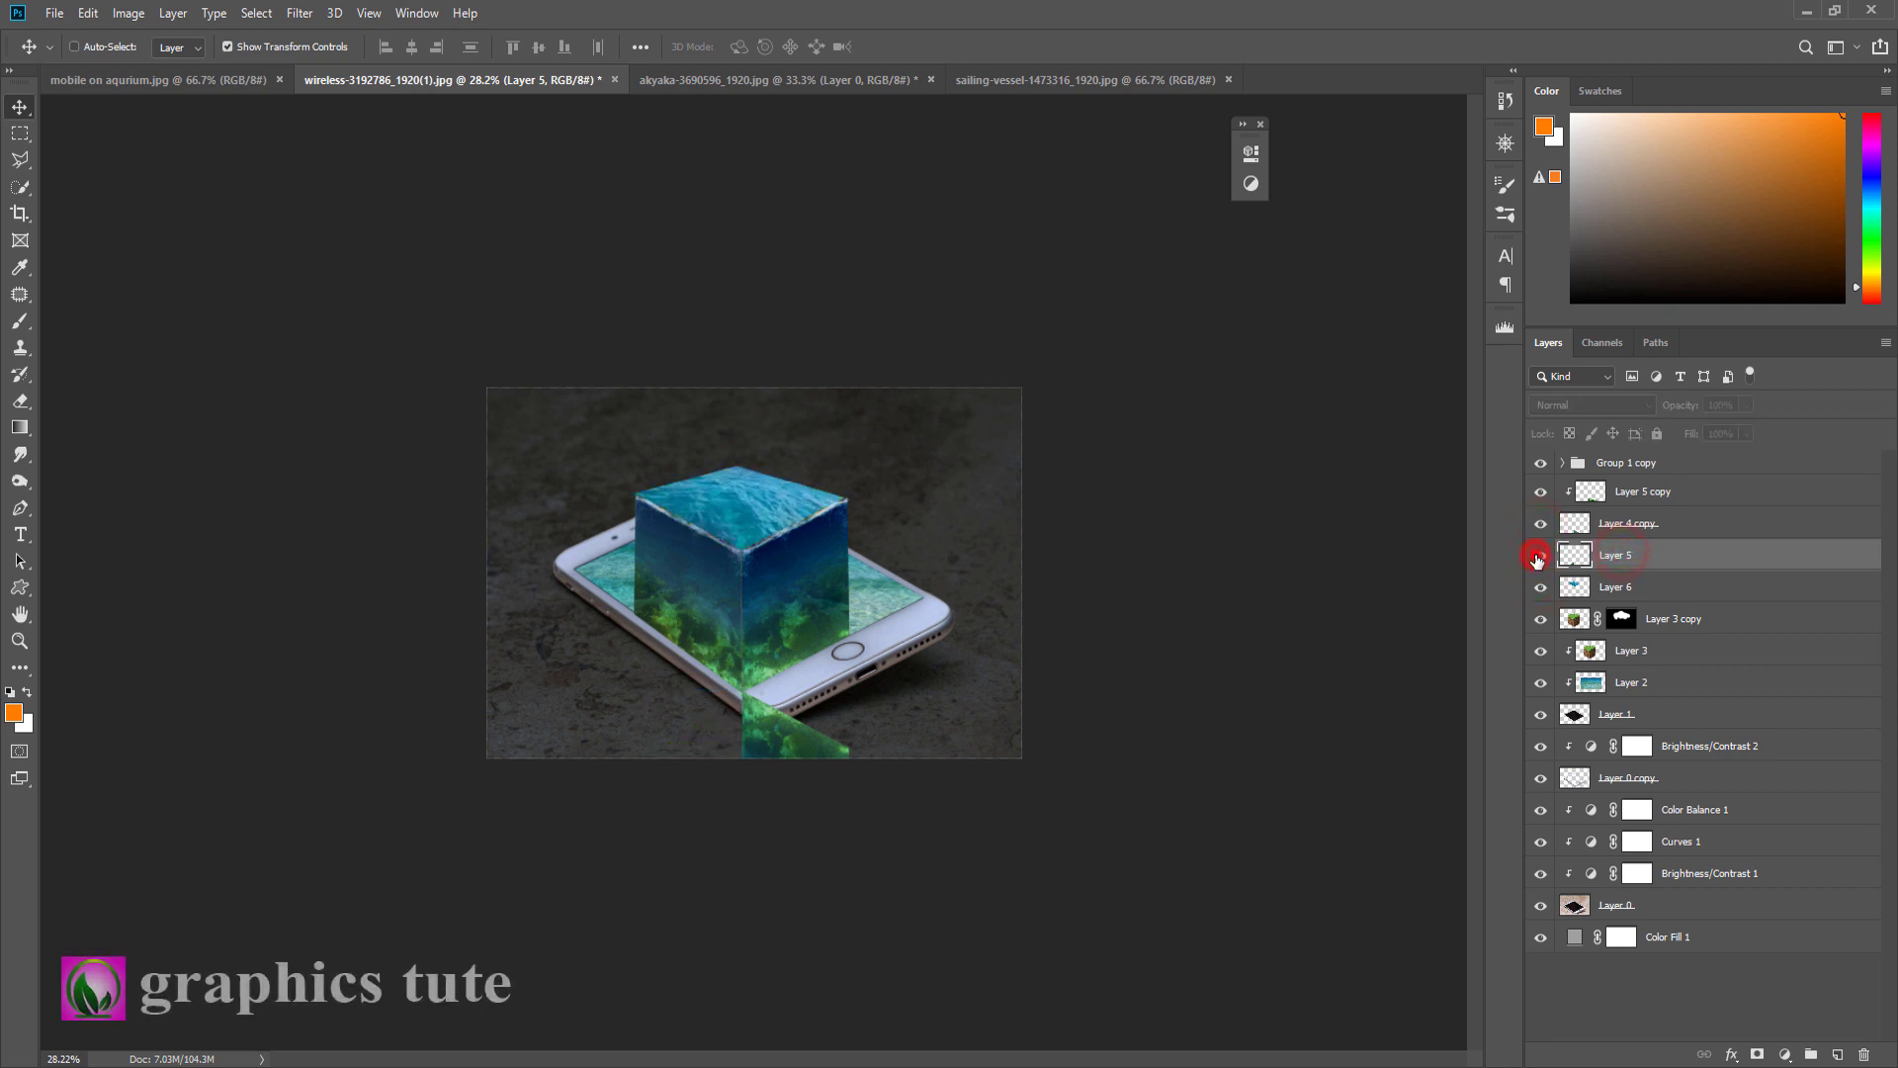
left_click(1541, 555)
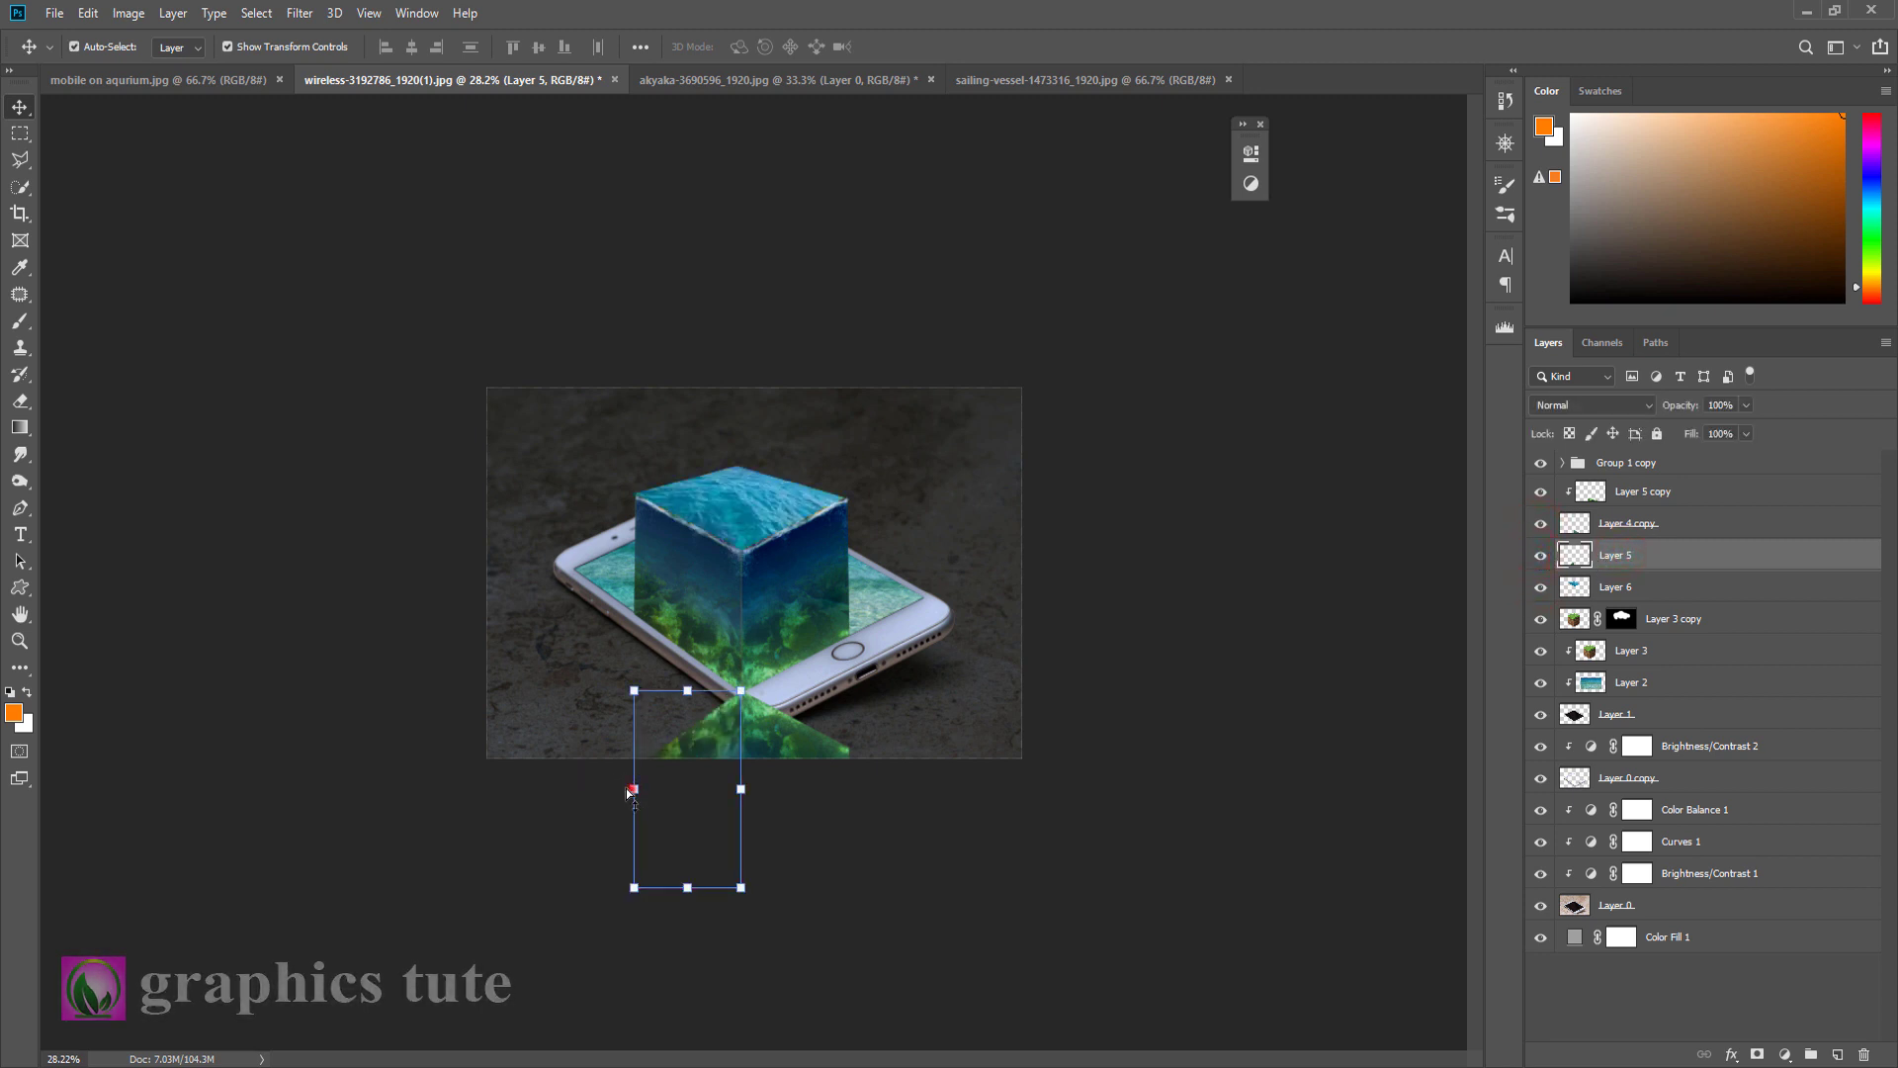
Step: Skew the left reflection face upward on its outer side, pull its corners out along the cube's lower-left edge, and apply the transformation
left_click_drag(629, 788, 509, 638)
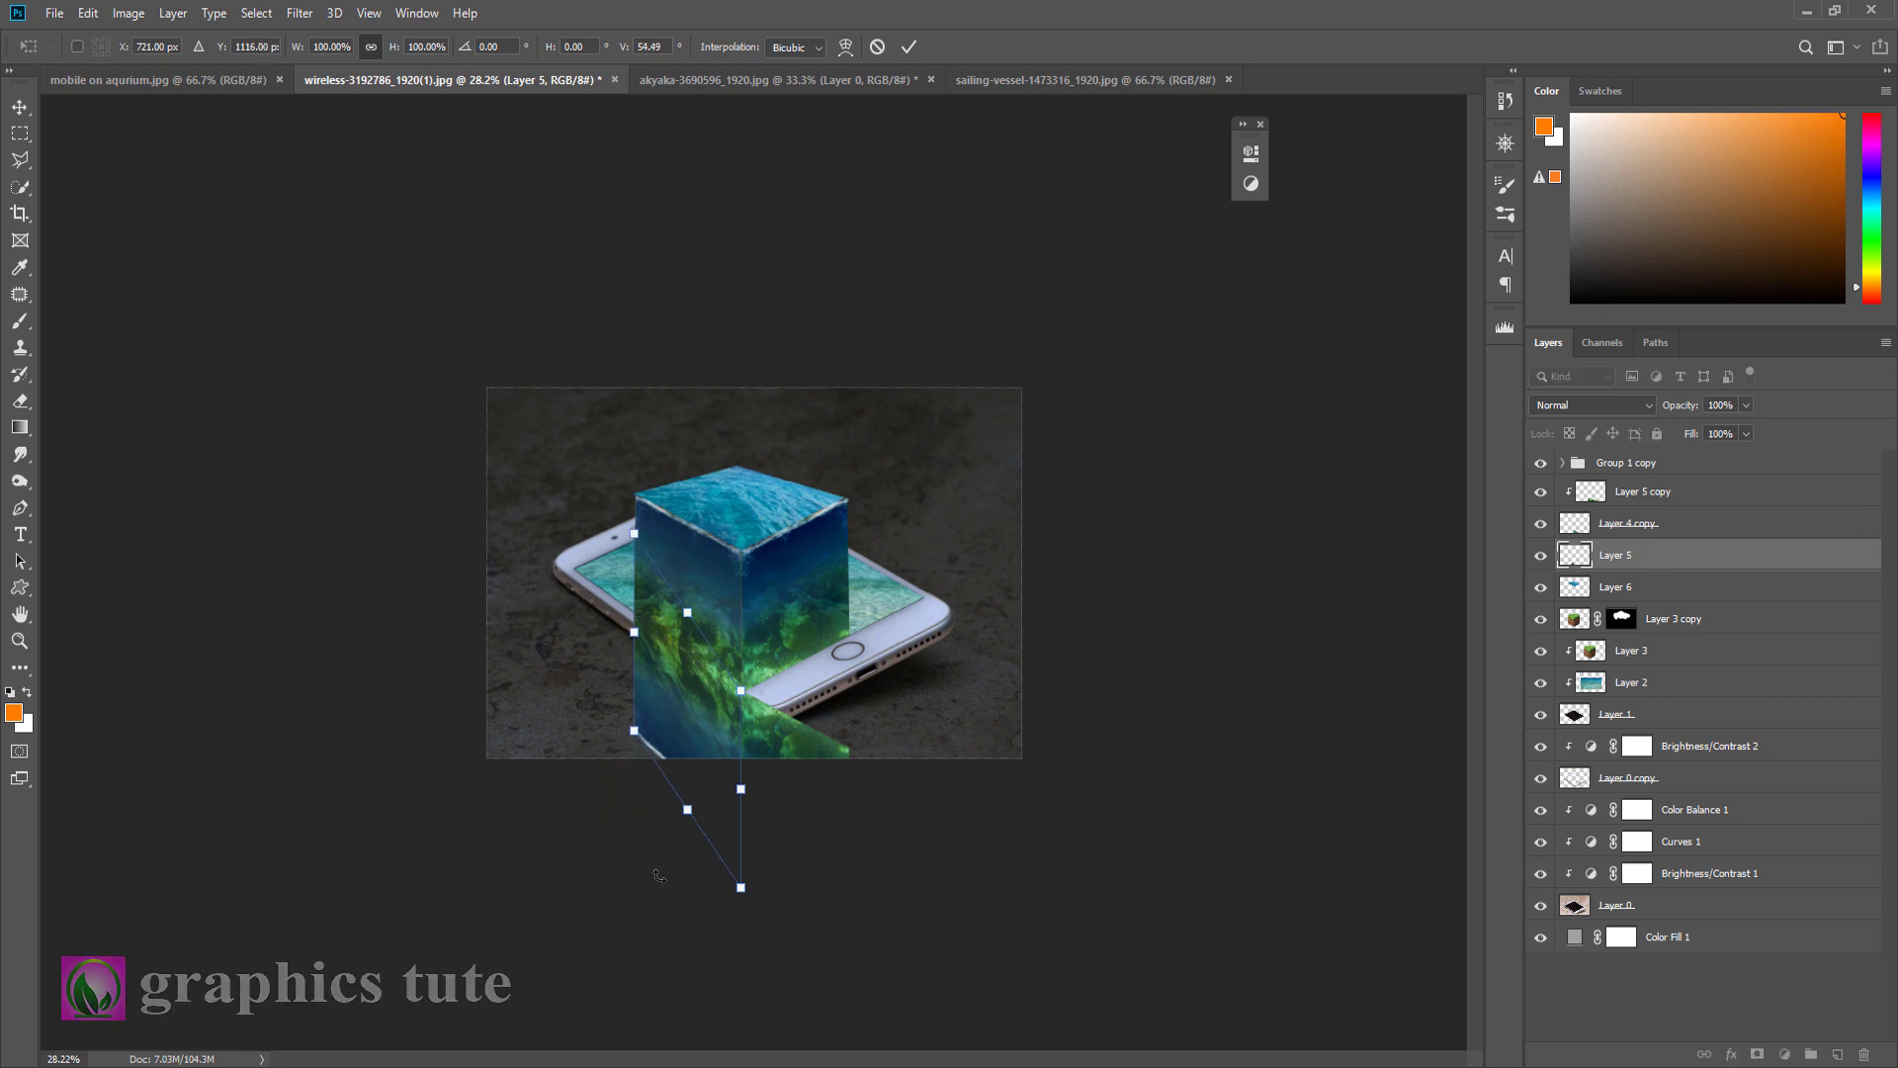
left_click_drag(741, 887, 633, 906)
left_click_drag(633, 630, 629, 610)
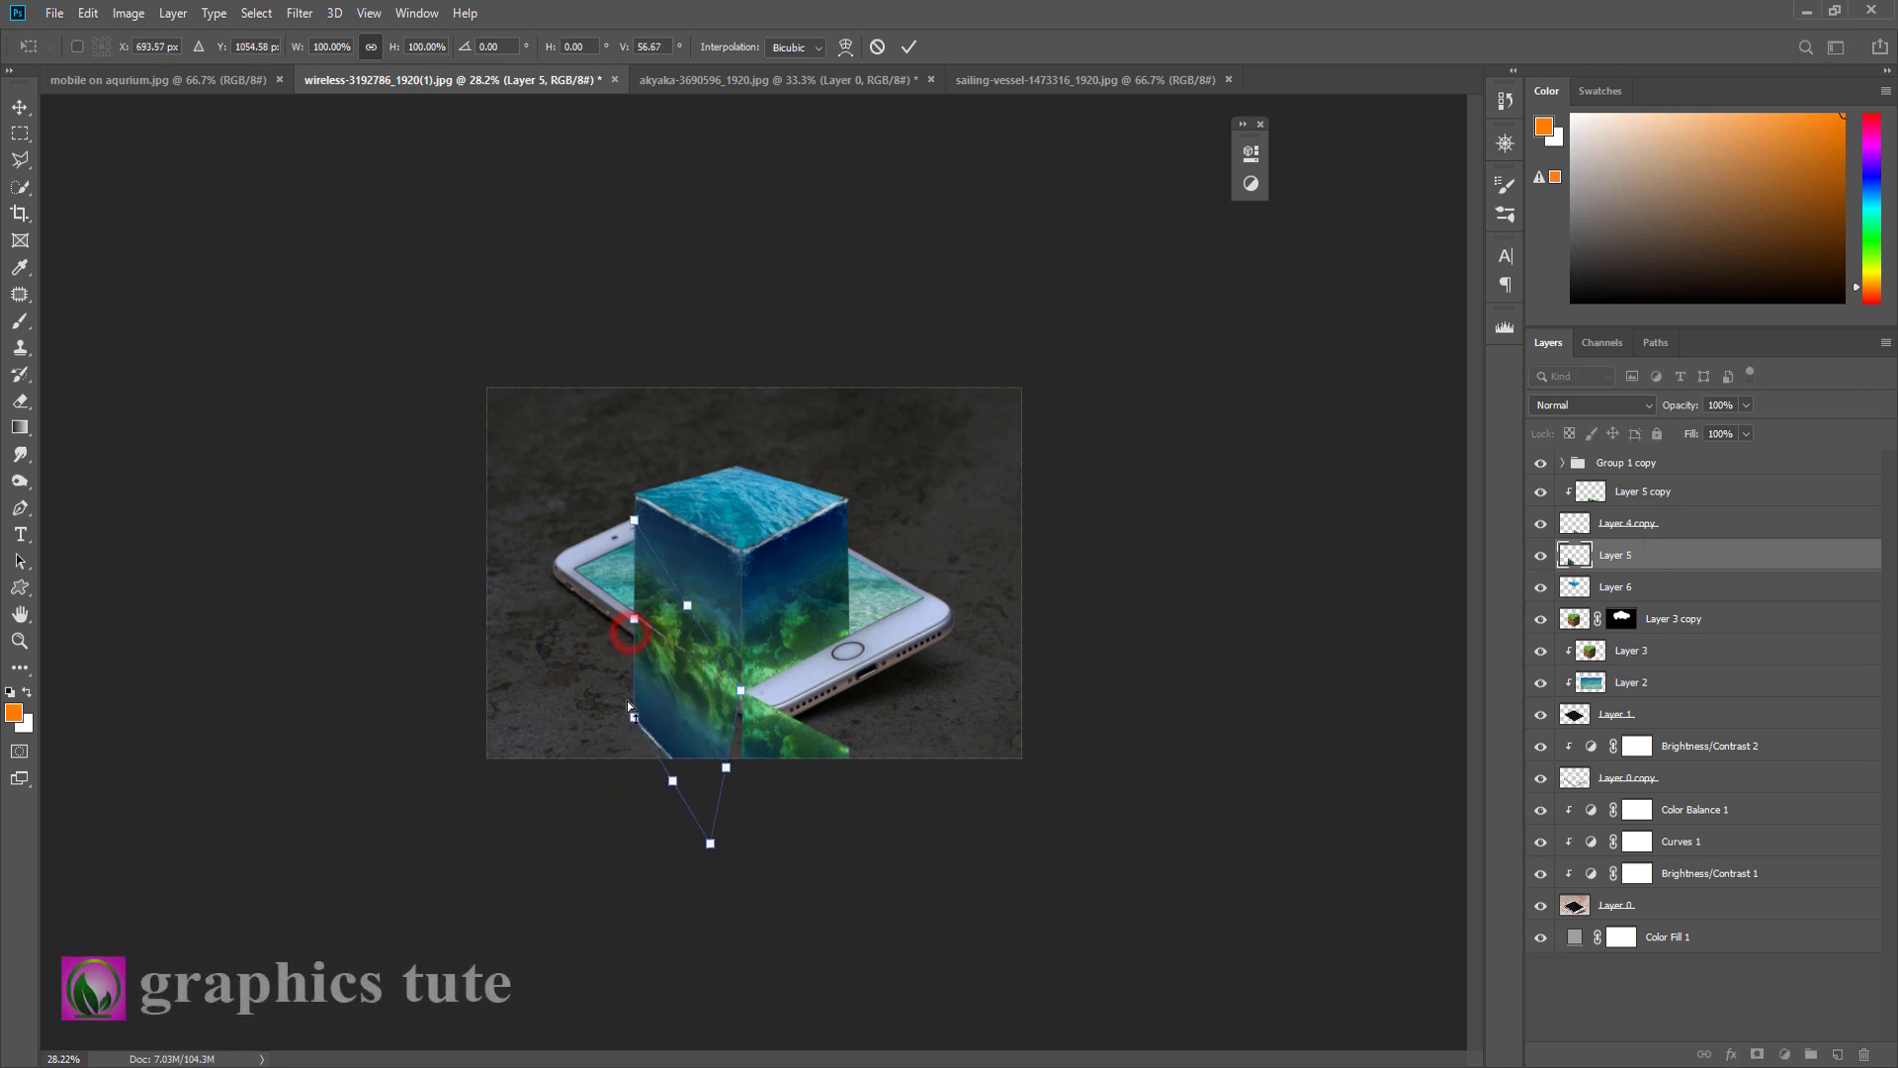
mouse_move(627, 719)
left_mouse_down()
mouse_move(586, 721)
mouse_move(632, 717)
mouse_move(615, 720)
left_mouse_up()
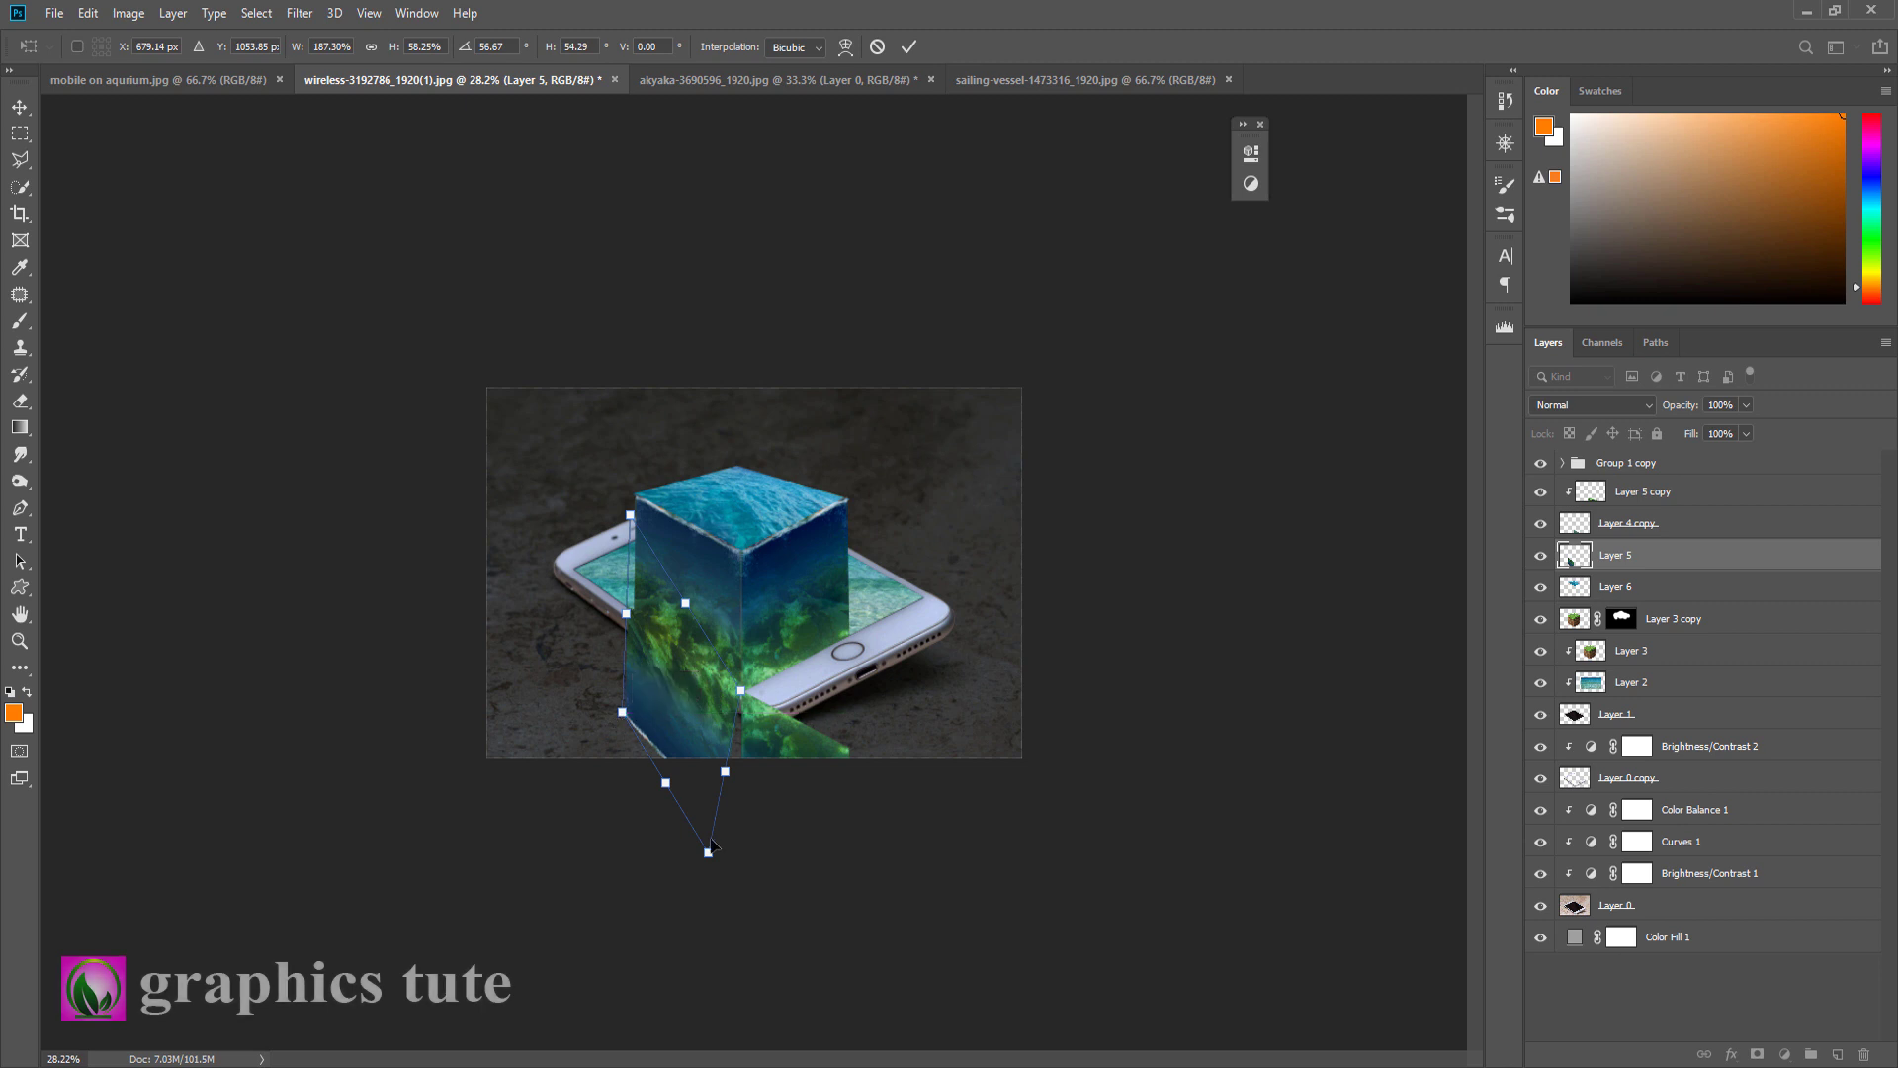
mouse_move(708, 852)
left_mouse_down()
mouse_move(530, 818)
mouse_move(690, 852)
left_mouse_up()
left_click_drag(622, 711, 584, 652)
left_click_drag(630, 518, 649, 613)
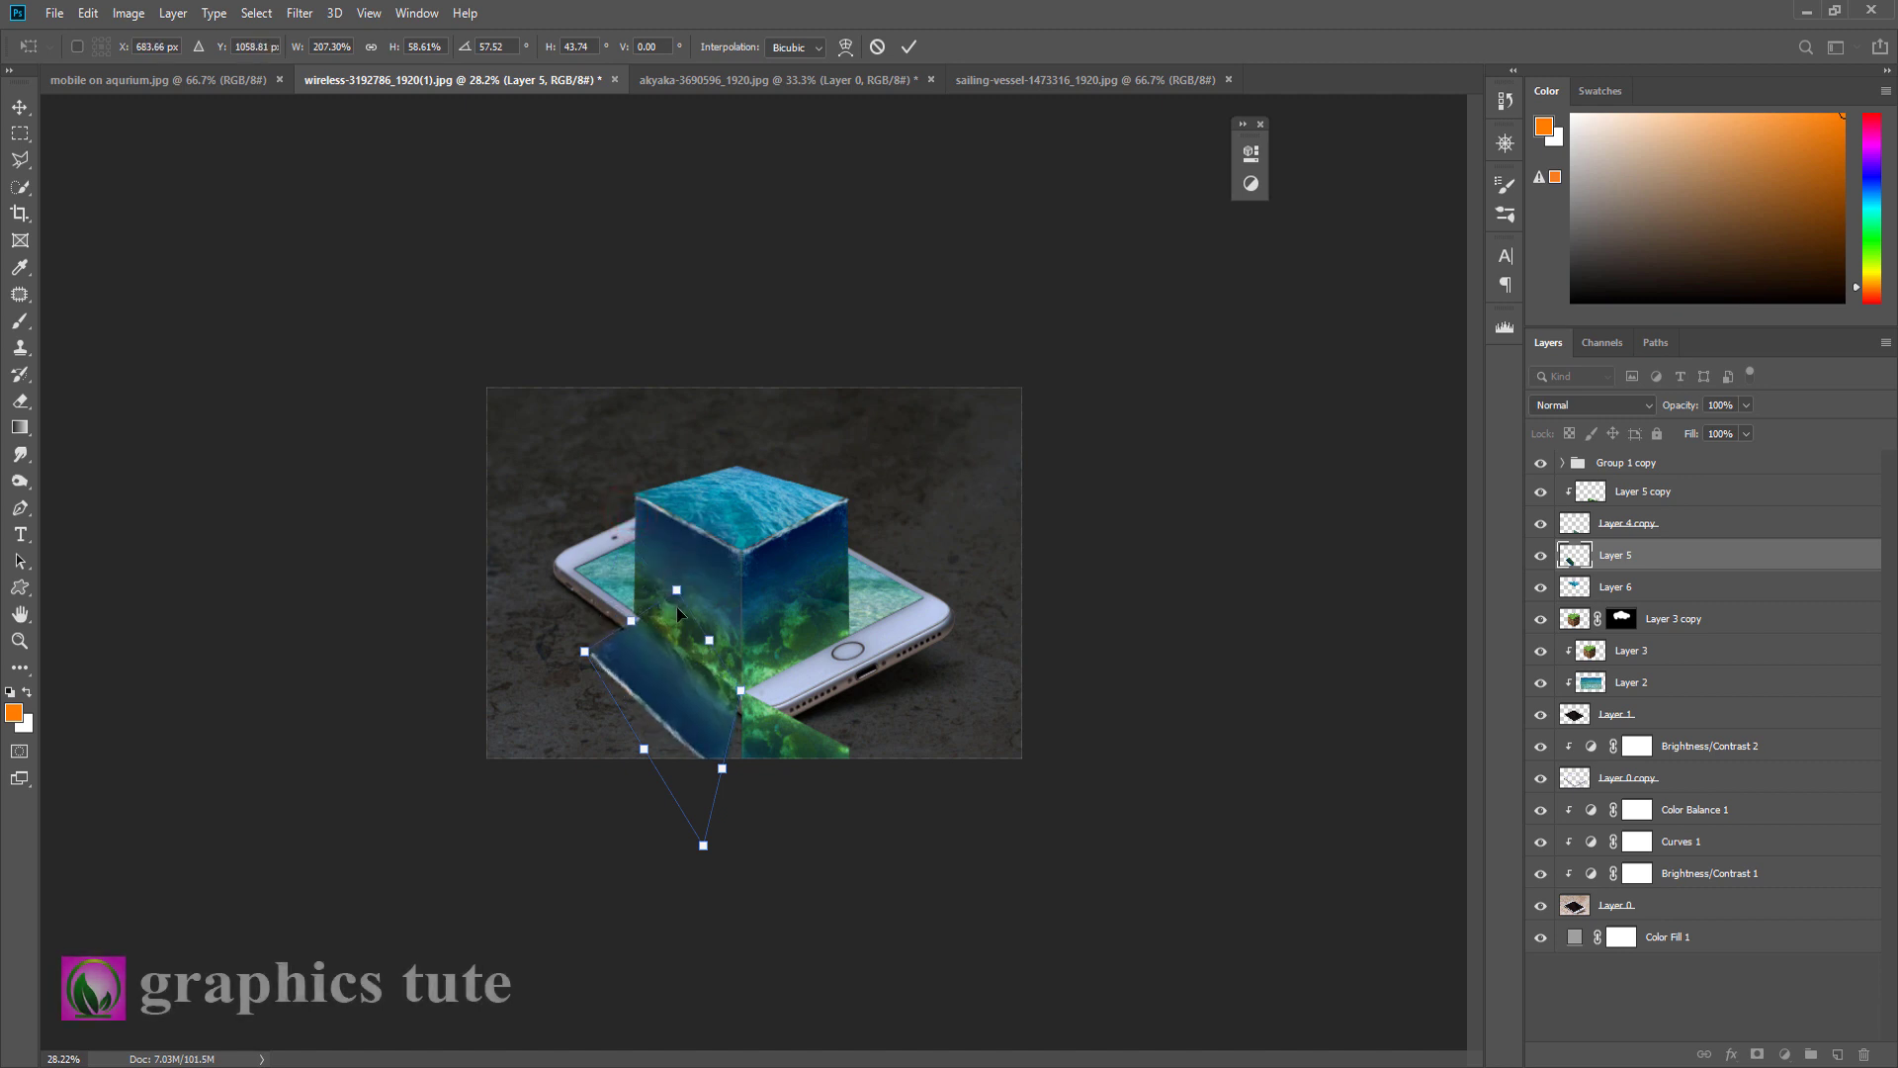
left_click_drag(874, 629, 835, 692)
left_click(908, 46)
Step: Reposition the left reflection face and distort its corners to meet the cube's lower-left edge and front corner, and apply the transformation
key("z")
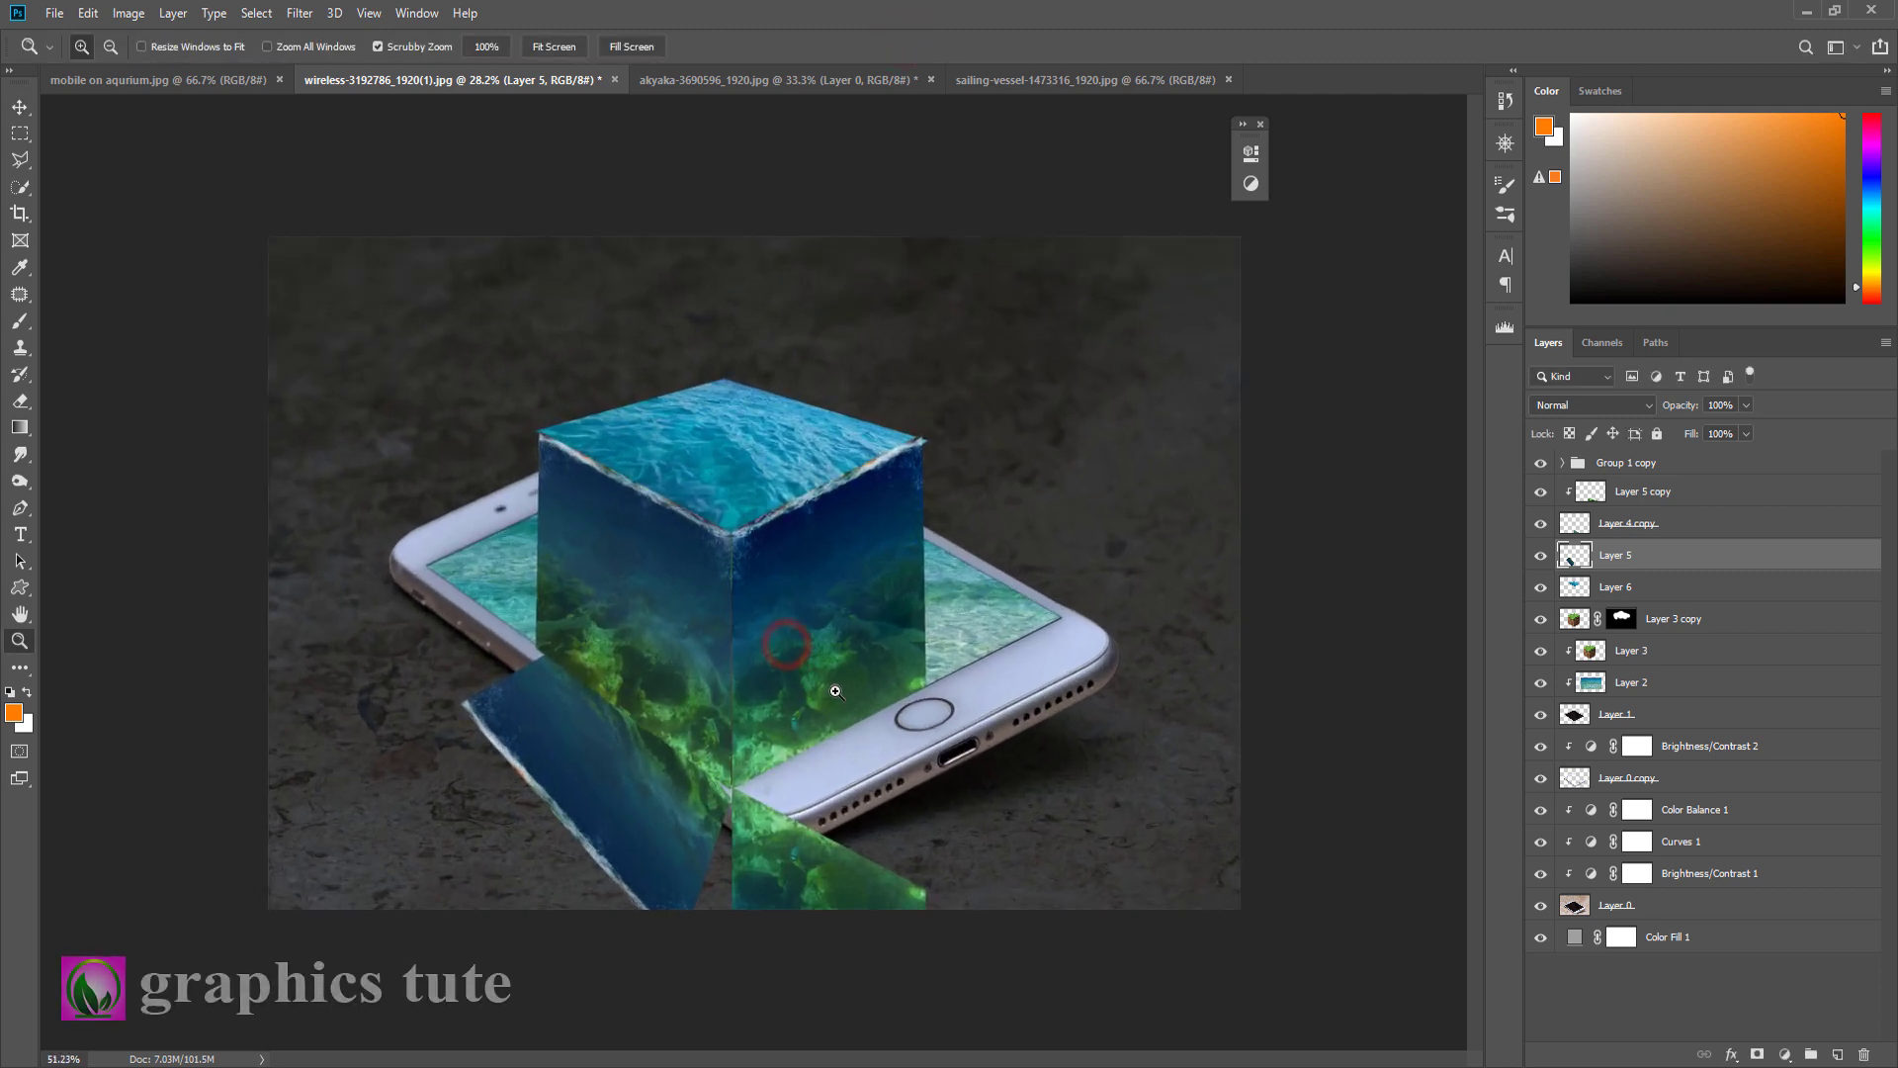
left_click(19, 109)
left_click_drag(548, 818, 491, 832)
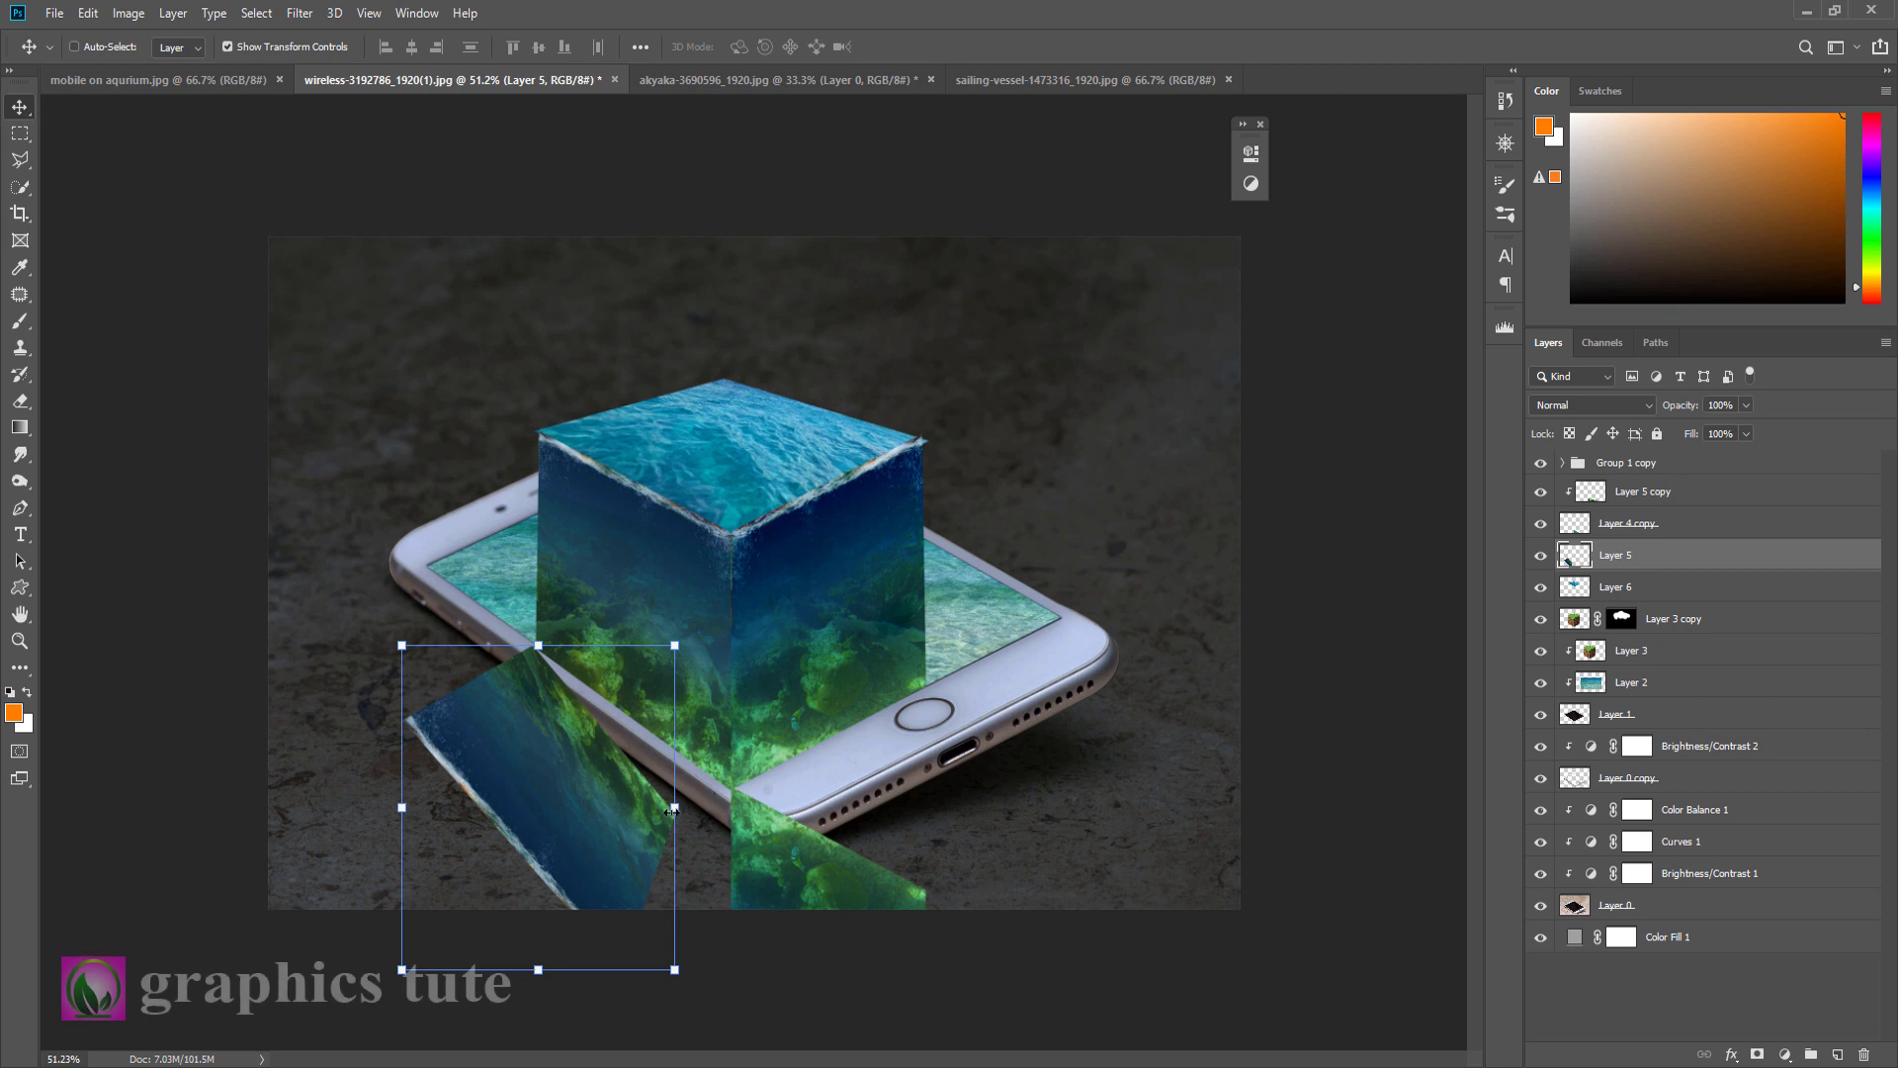
left_click_drag(676, 808, 731, 792)
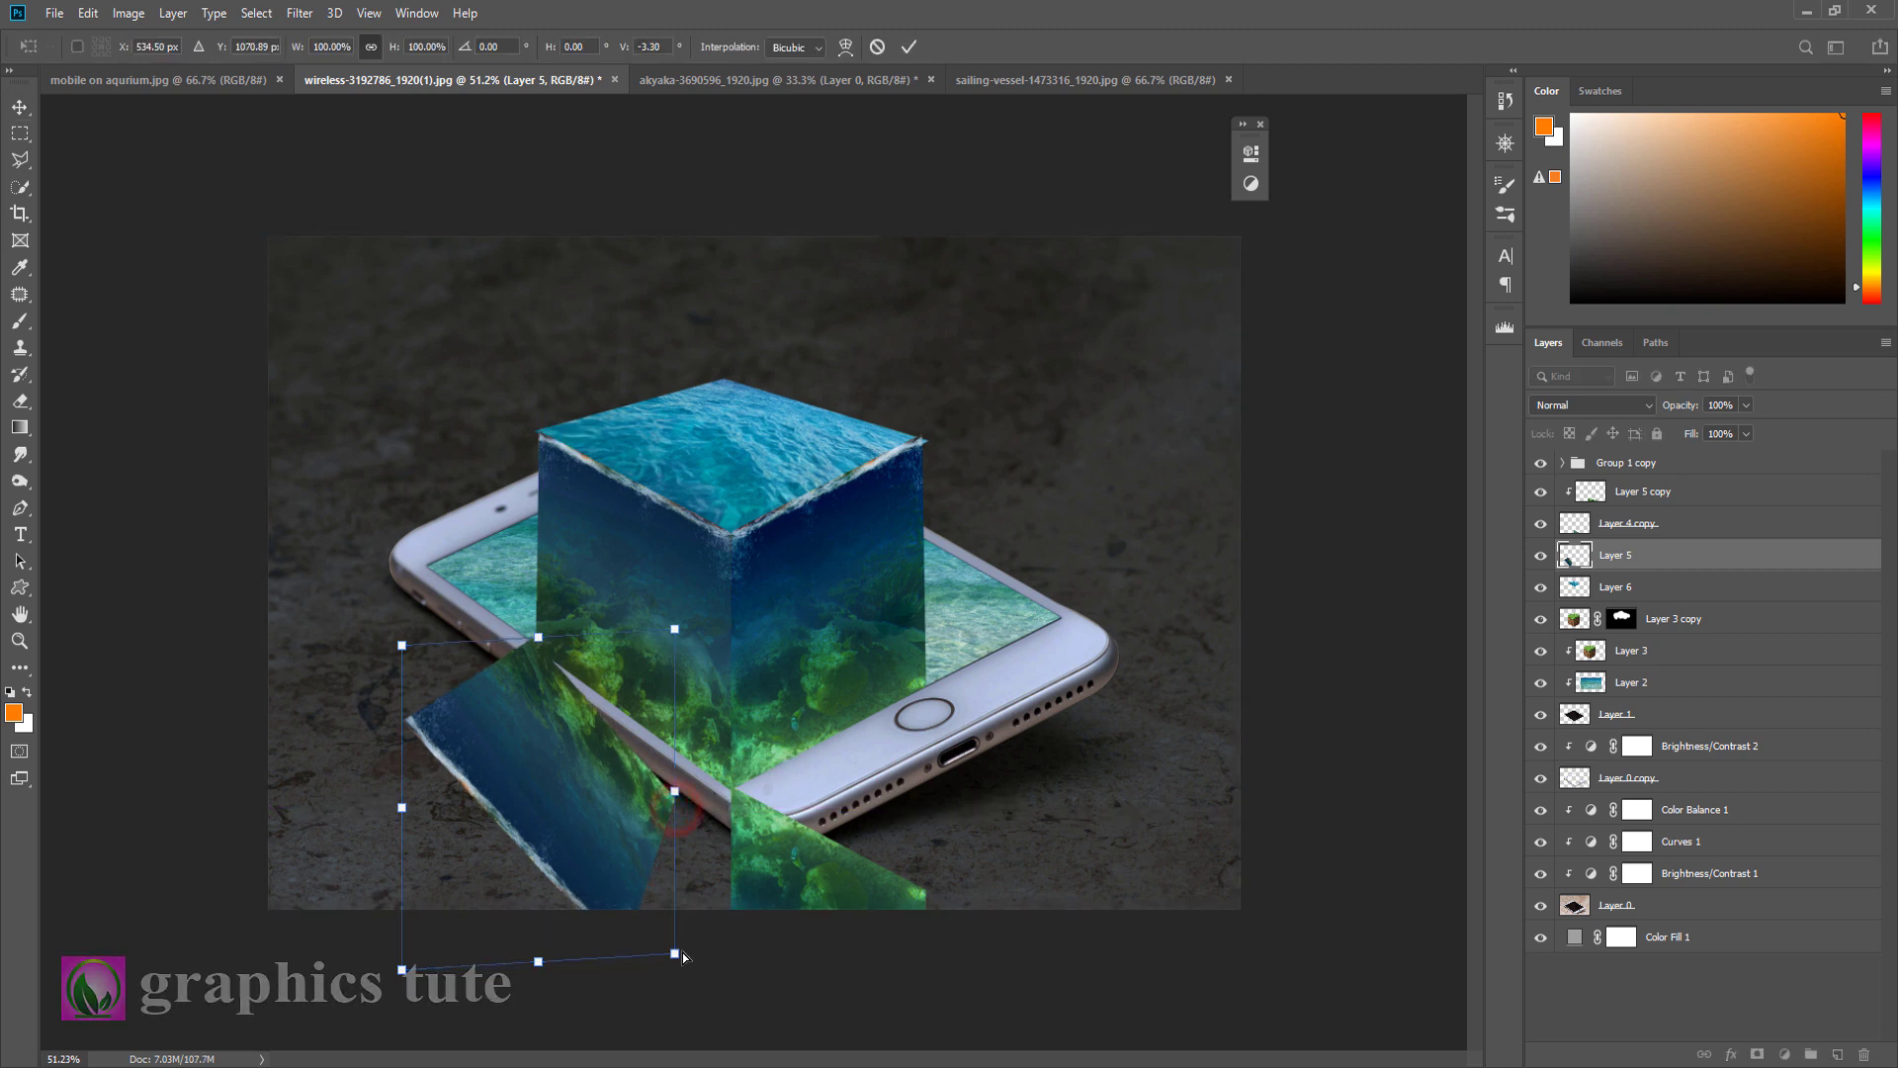
left_click_drag(678, 959, 815, 977)
left_click_drag(403, 979, 406, 933)
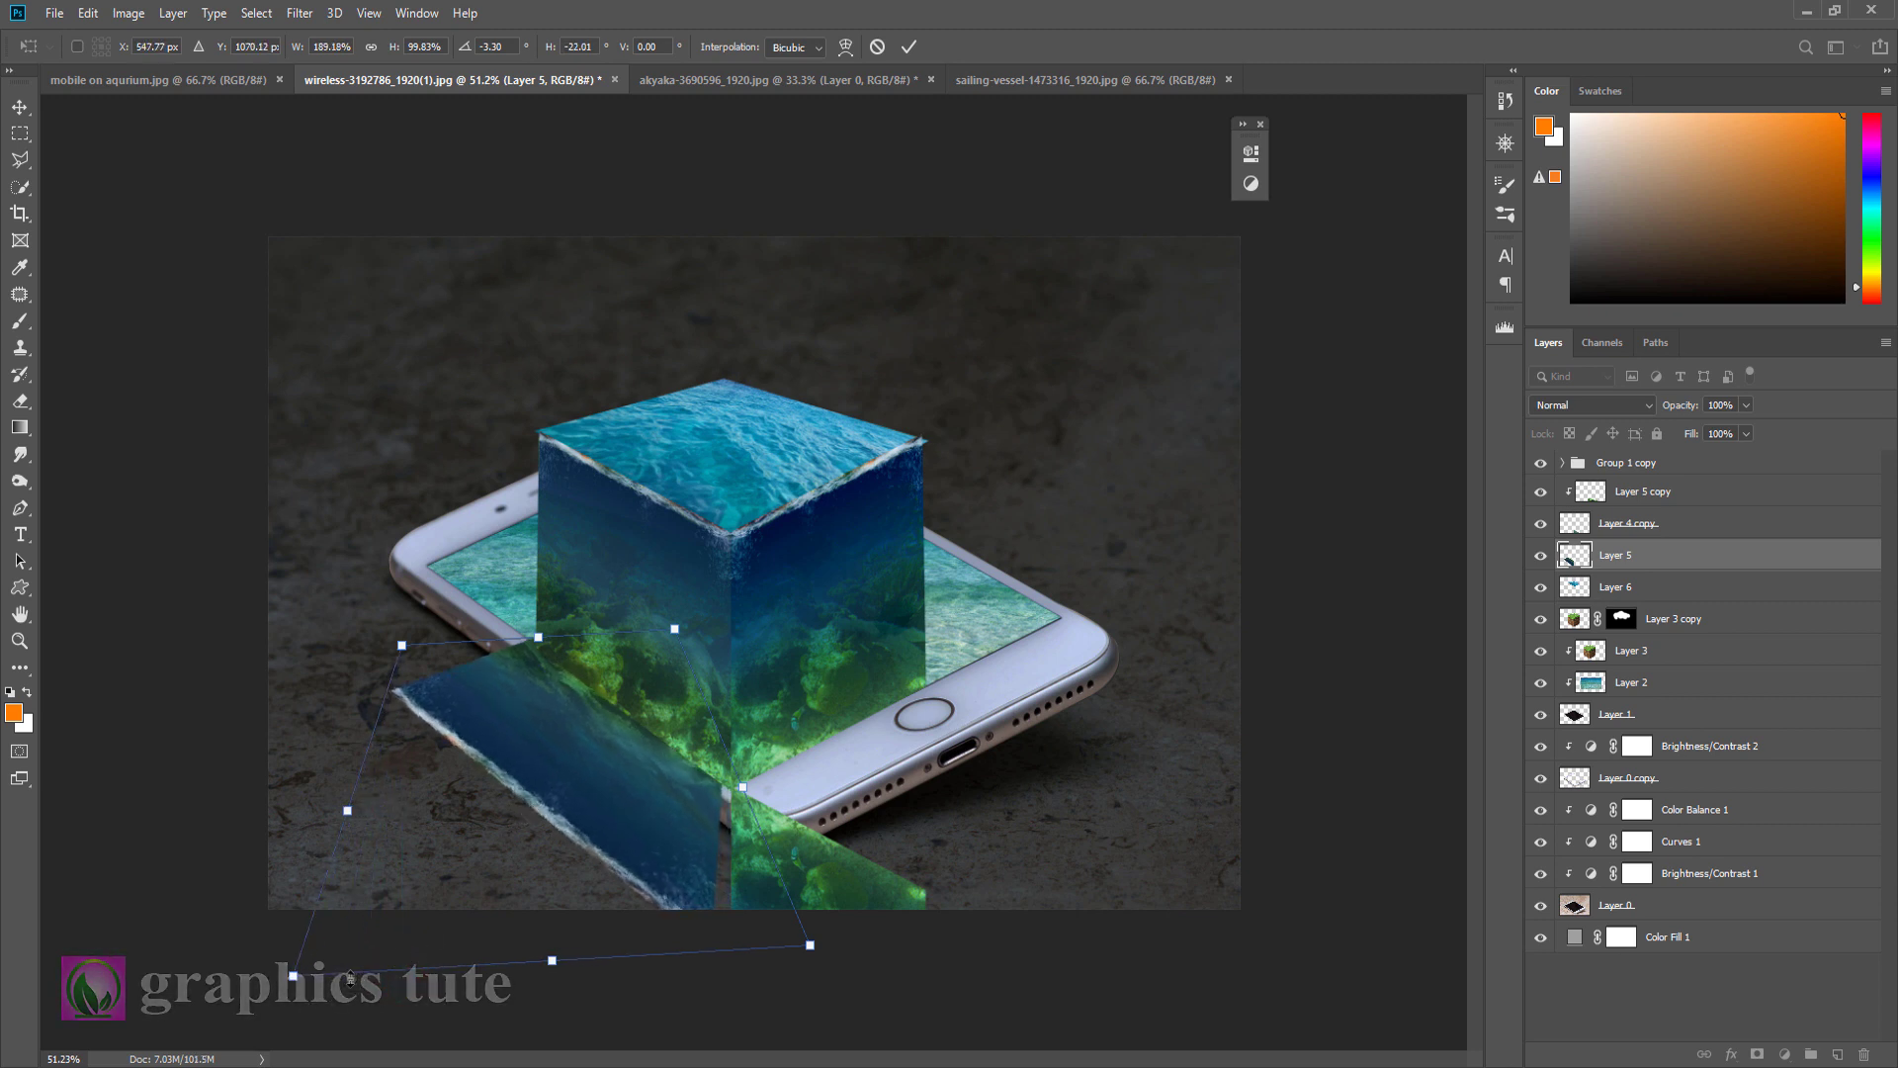
left_click_drag(350, 976, 303, 1009)
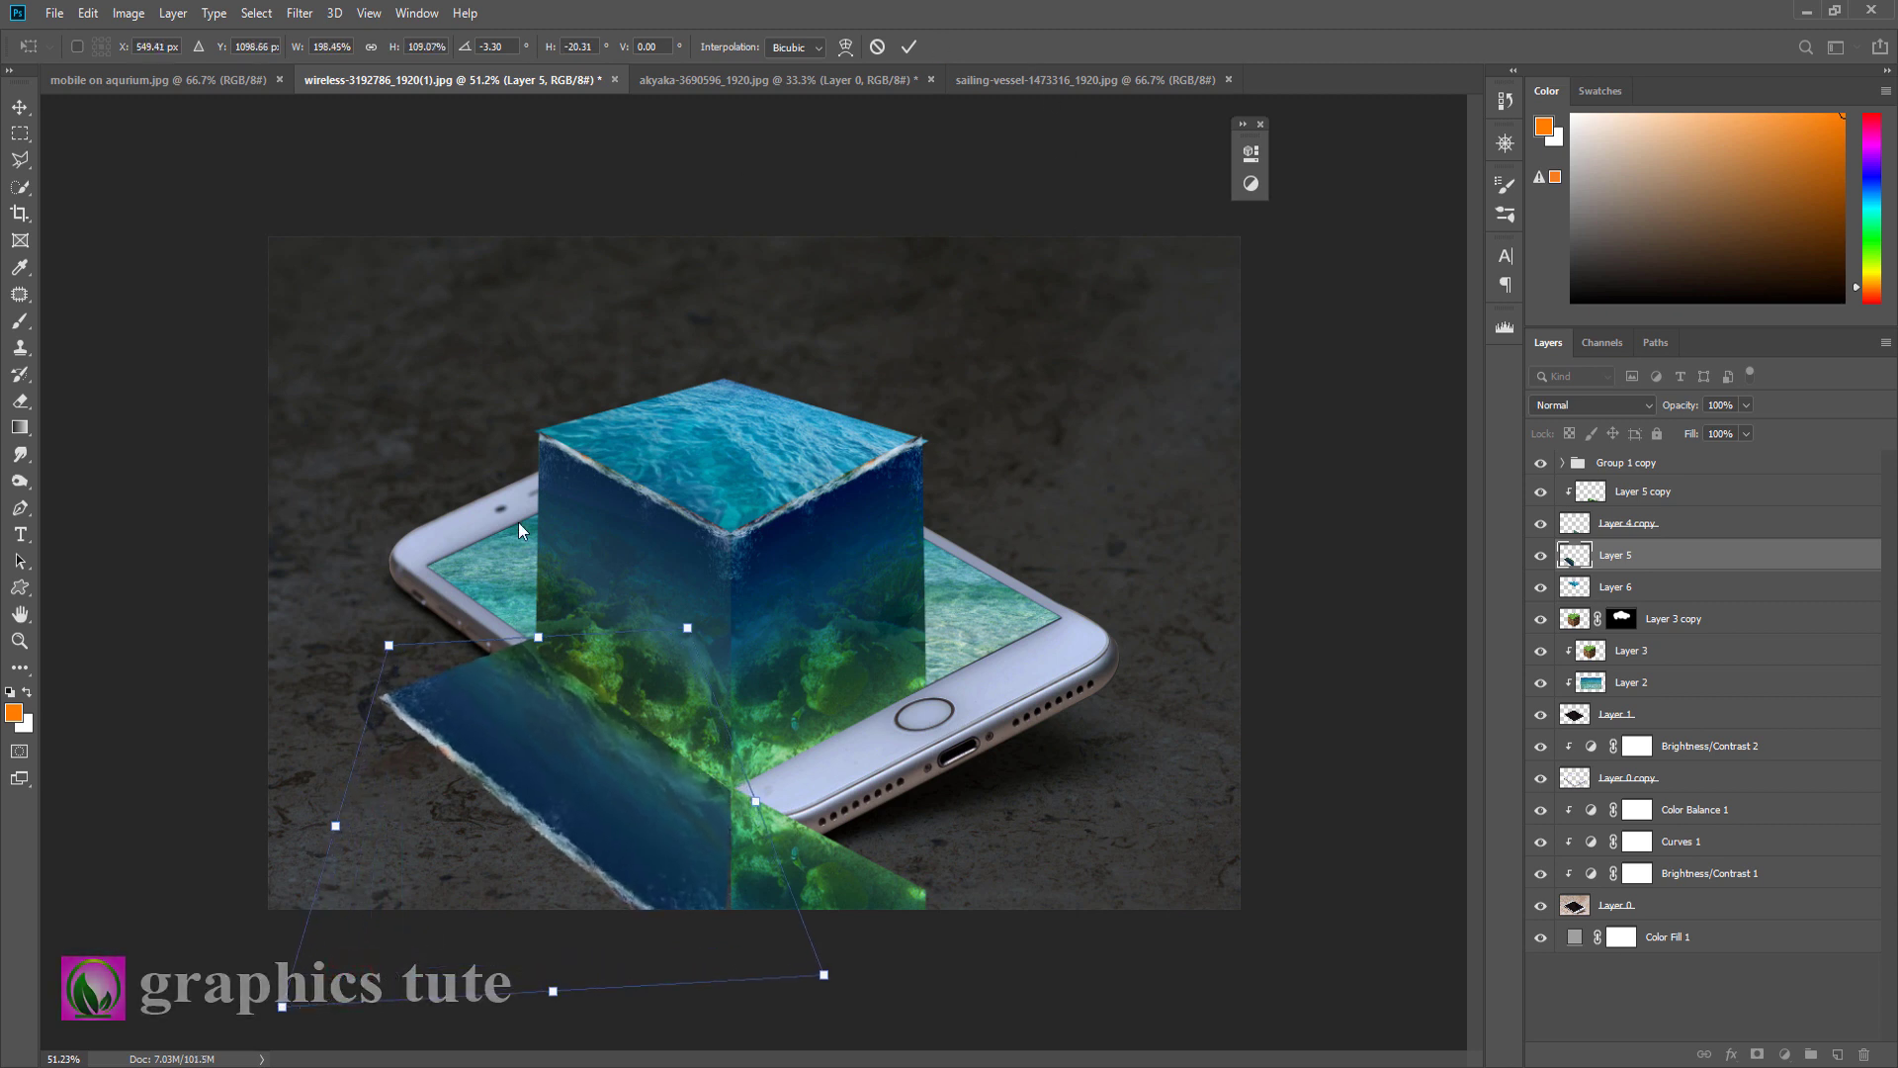
left_click_drag(389, 649, 413, 662)
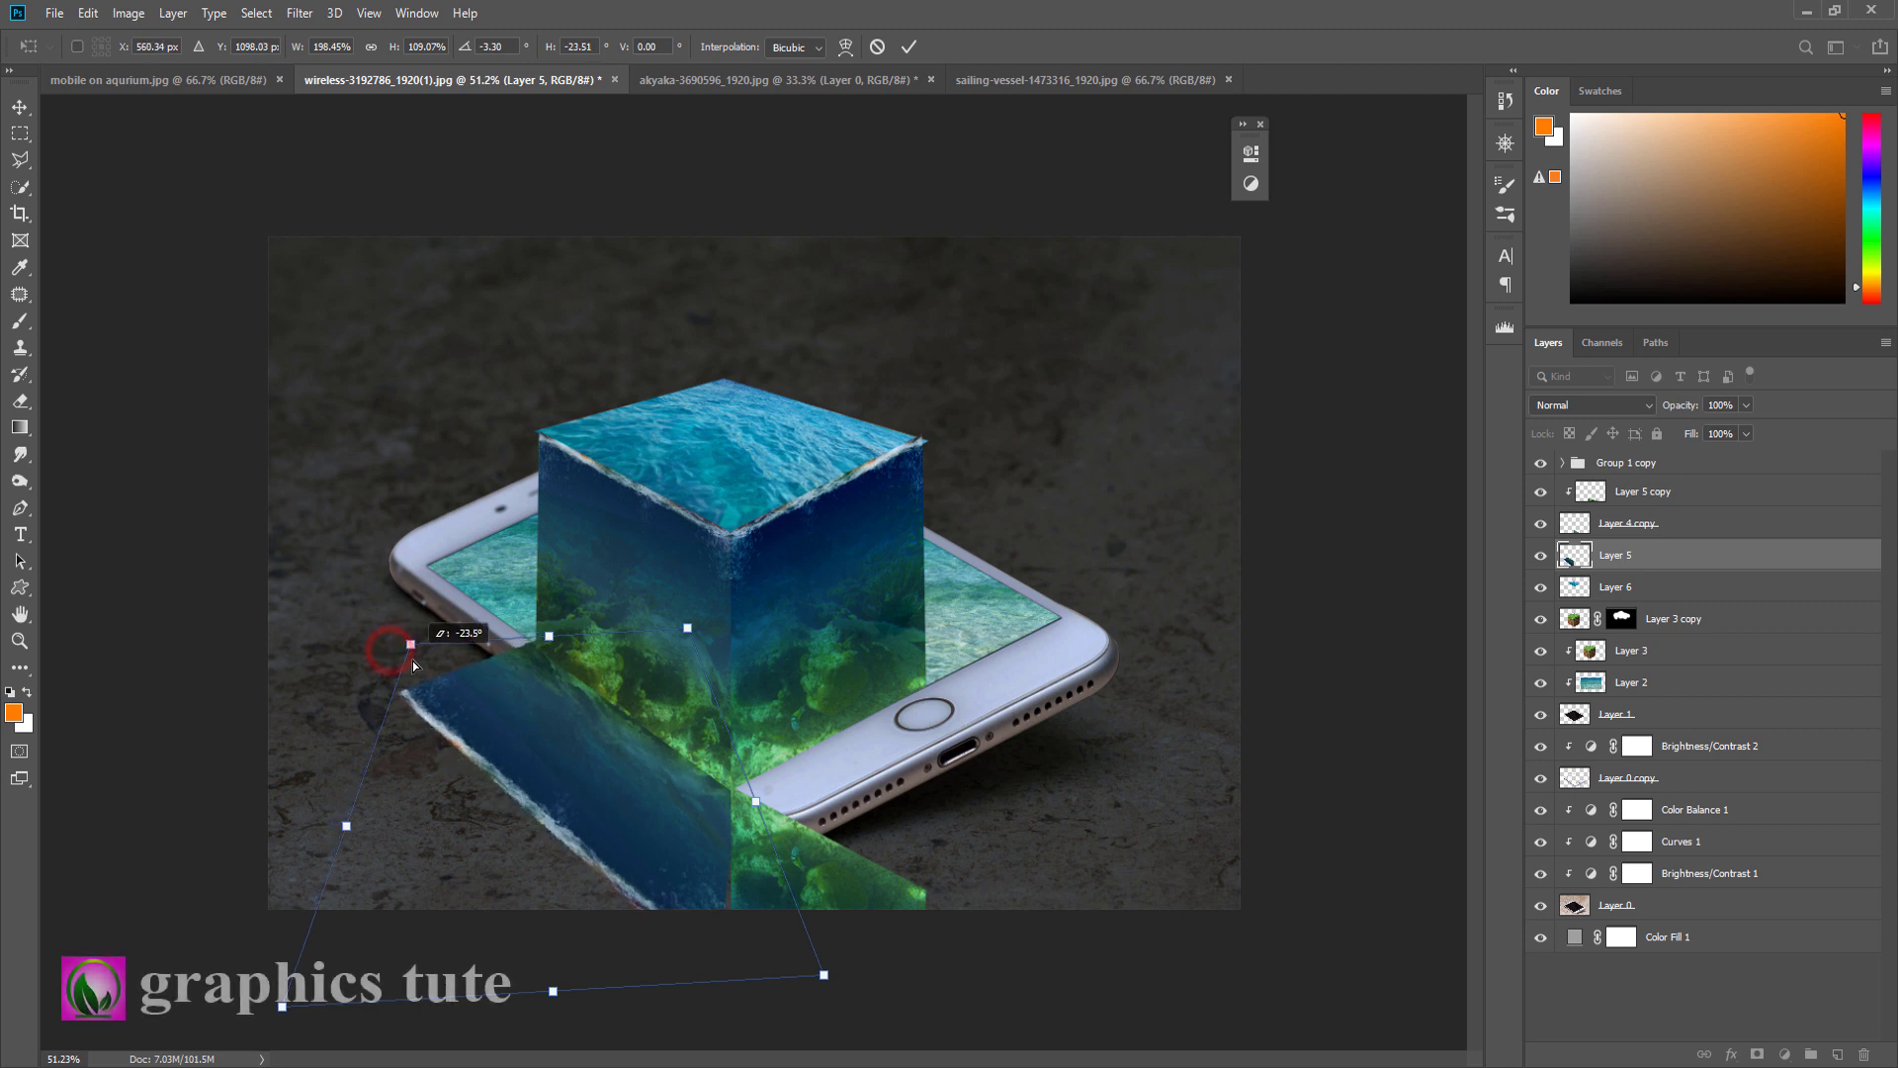
left_click(908, 48)
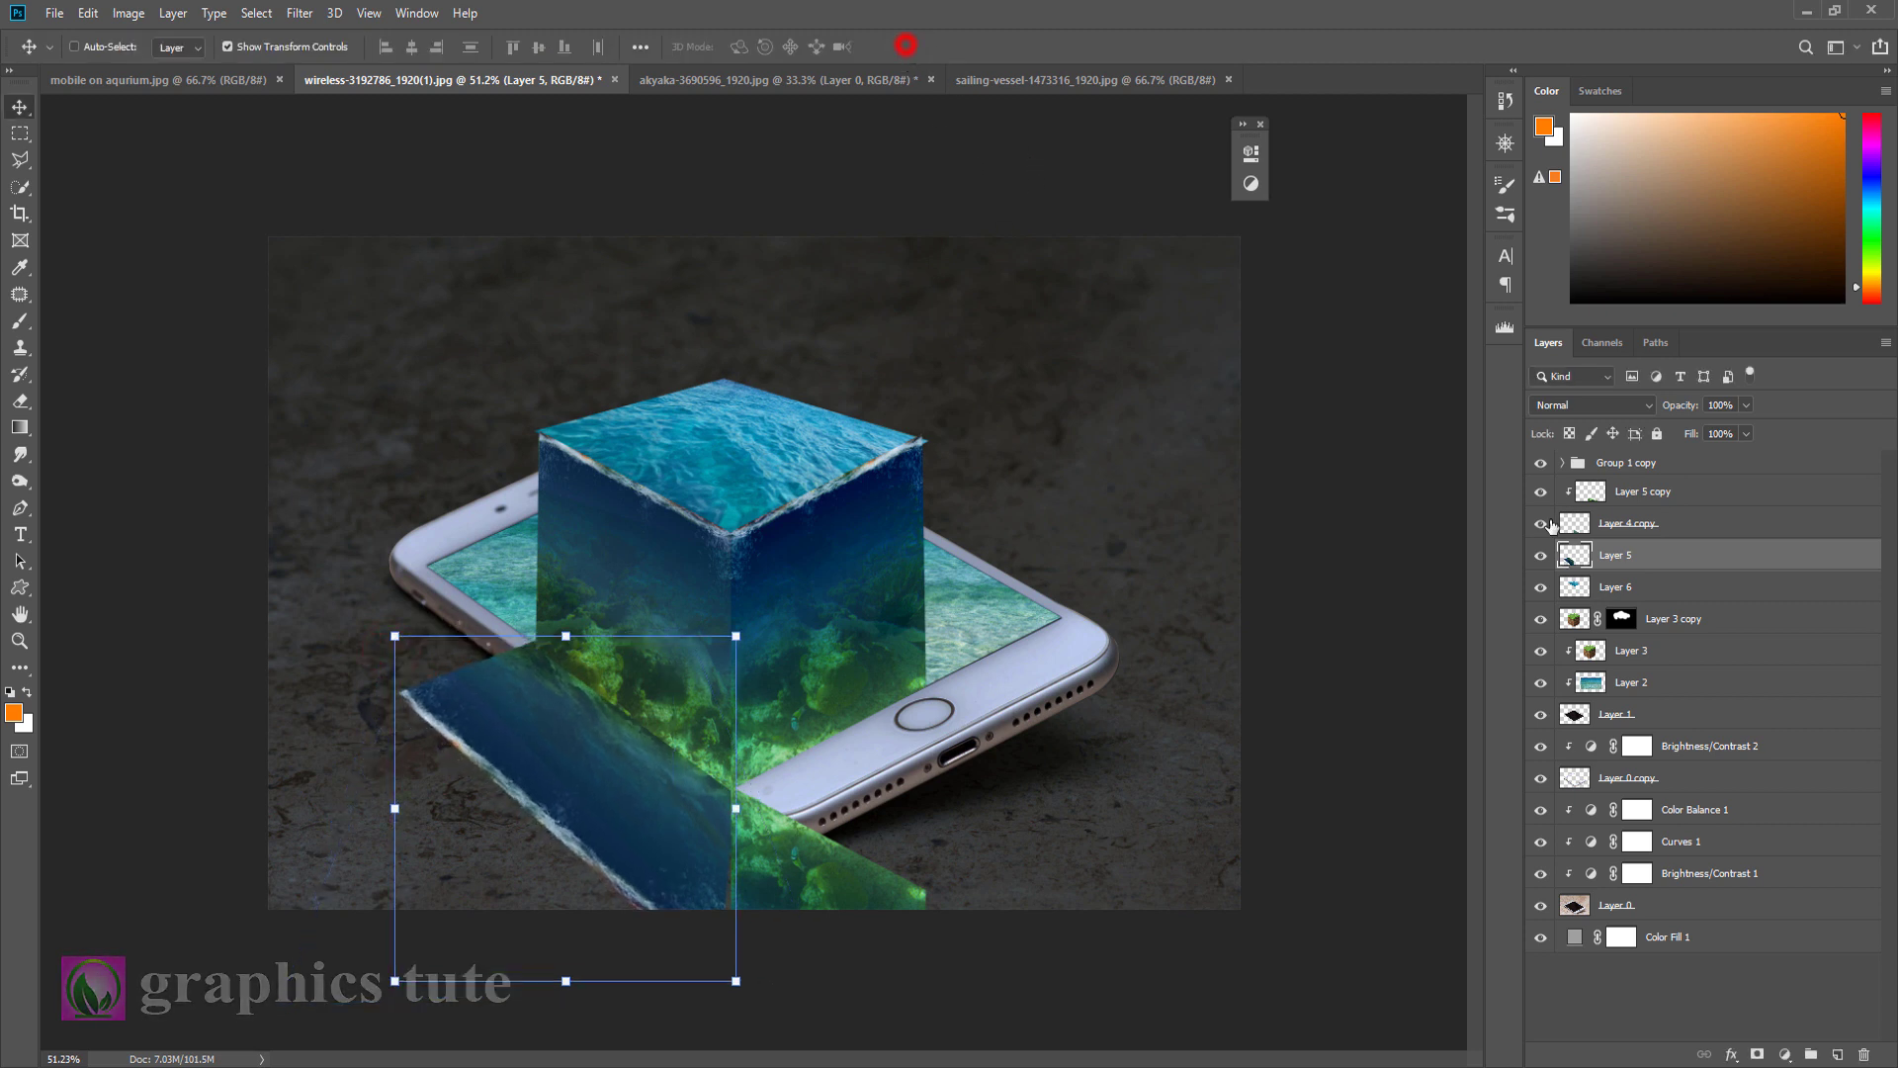
Step: Skew the right reflection face, Layer 4 copy, vertically by -46.30°, apply it, and toggle the layer's visibility to check it
left_click(1647, 526)
left_click_drag(927, 969, 1006, 758)
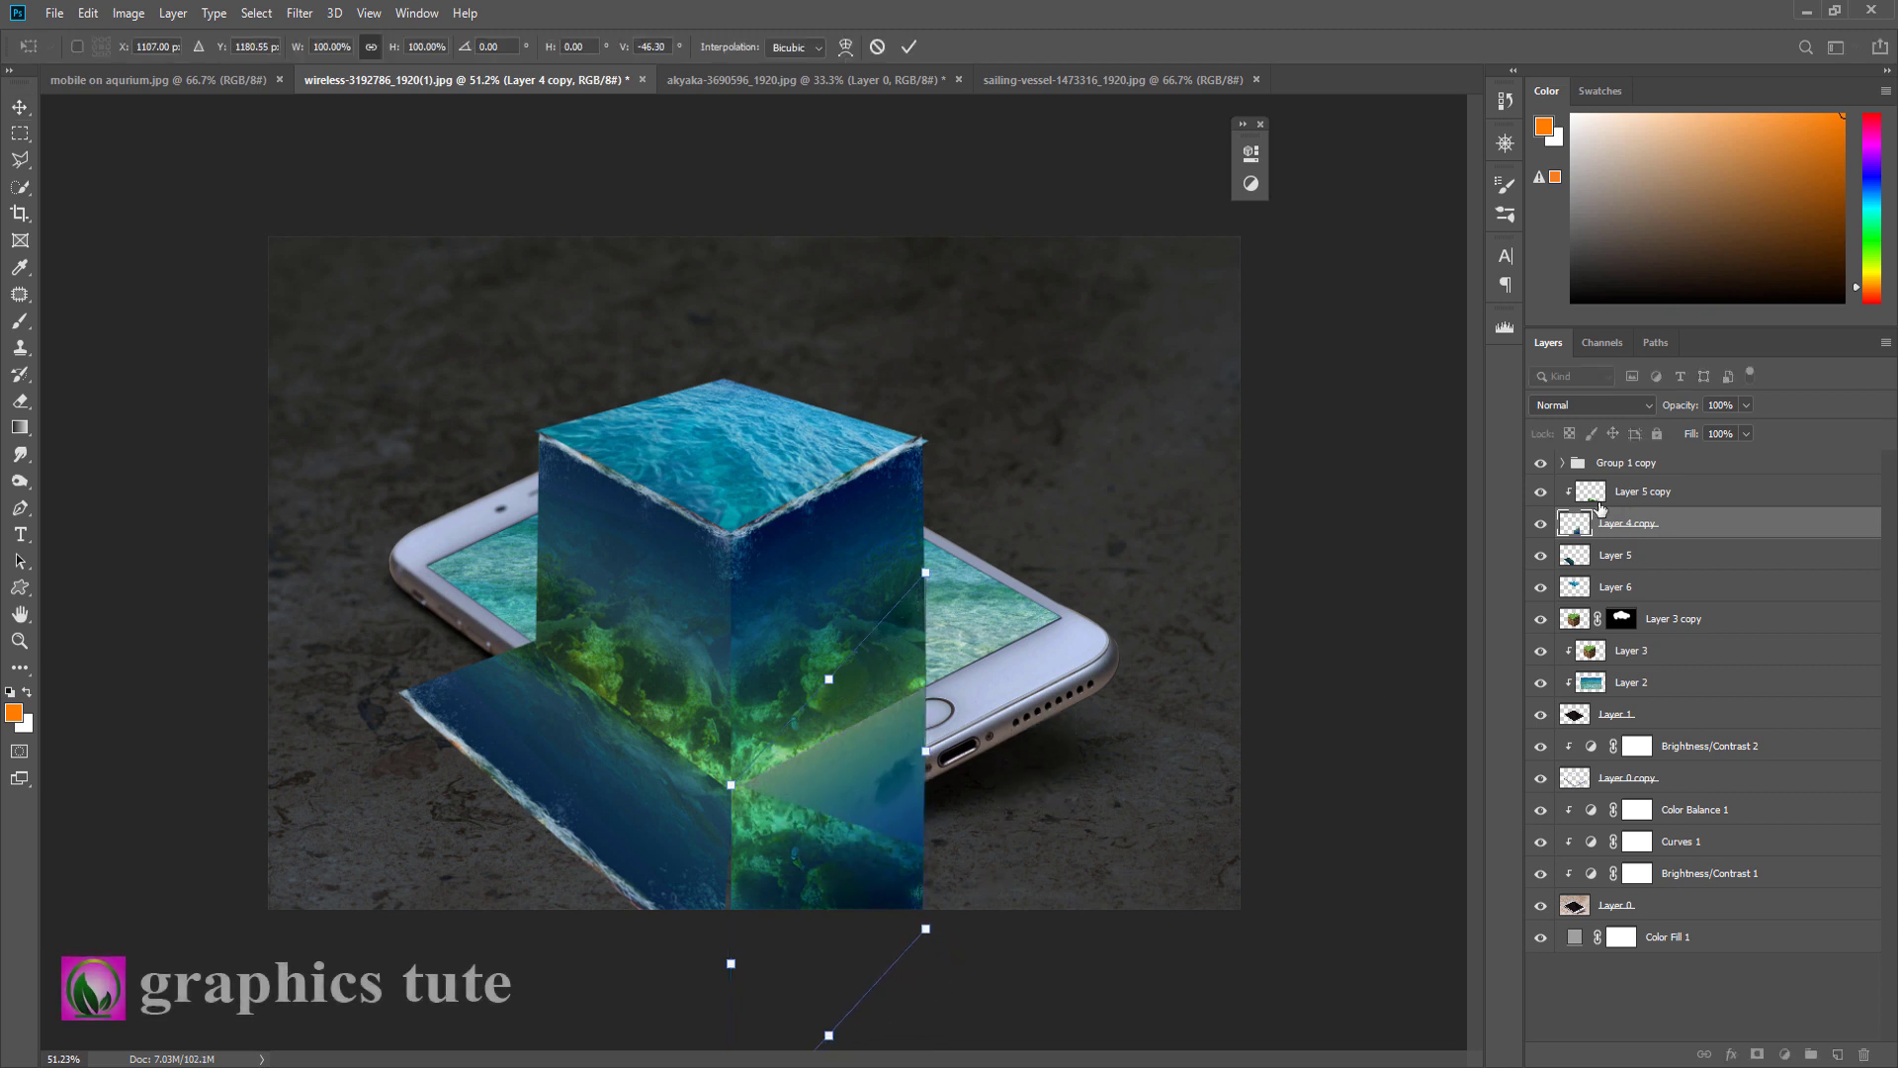
left_click(909, 46)
left_click(1543, 525)
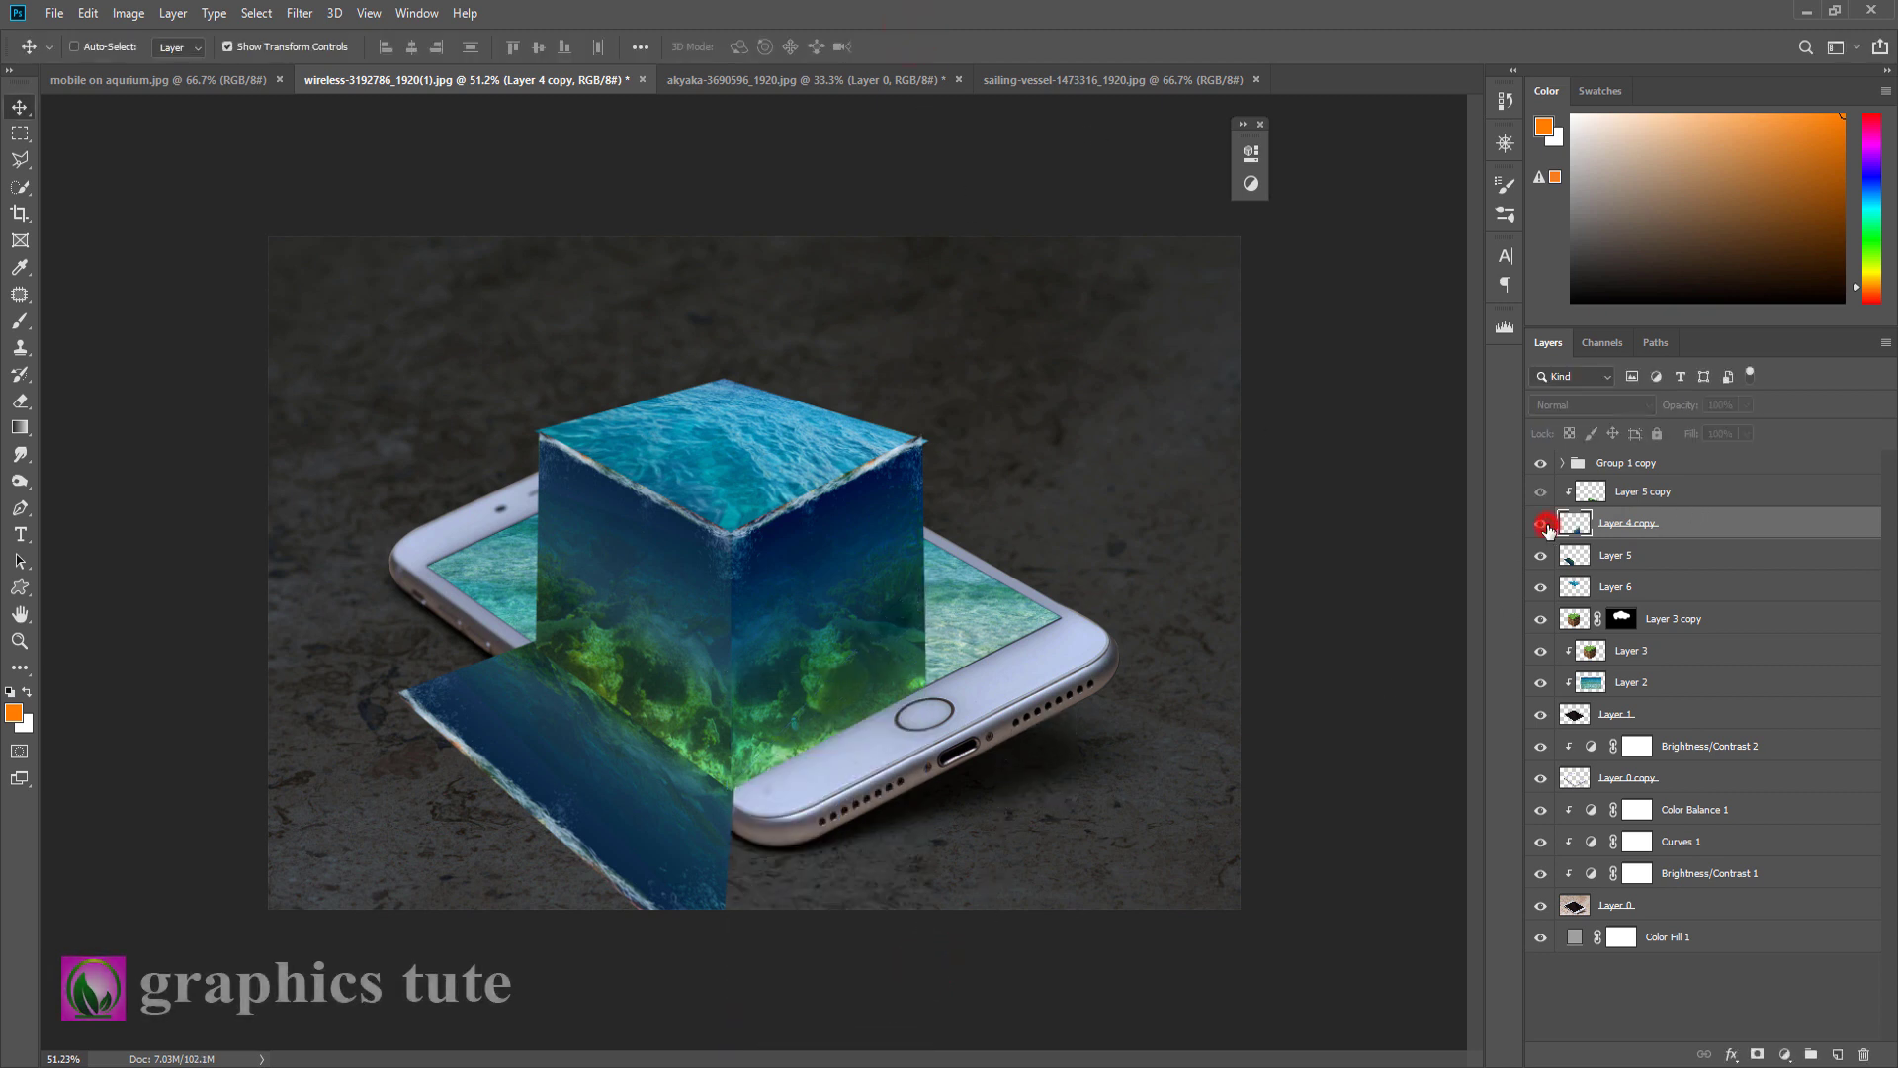
left_click(1543, 525)
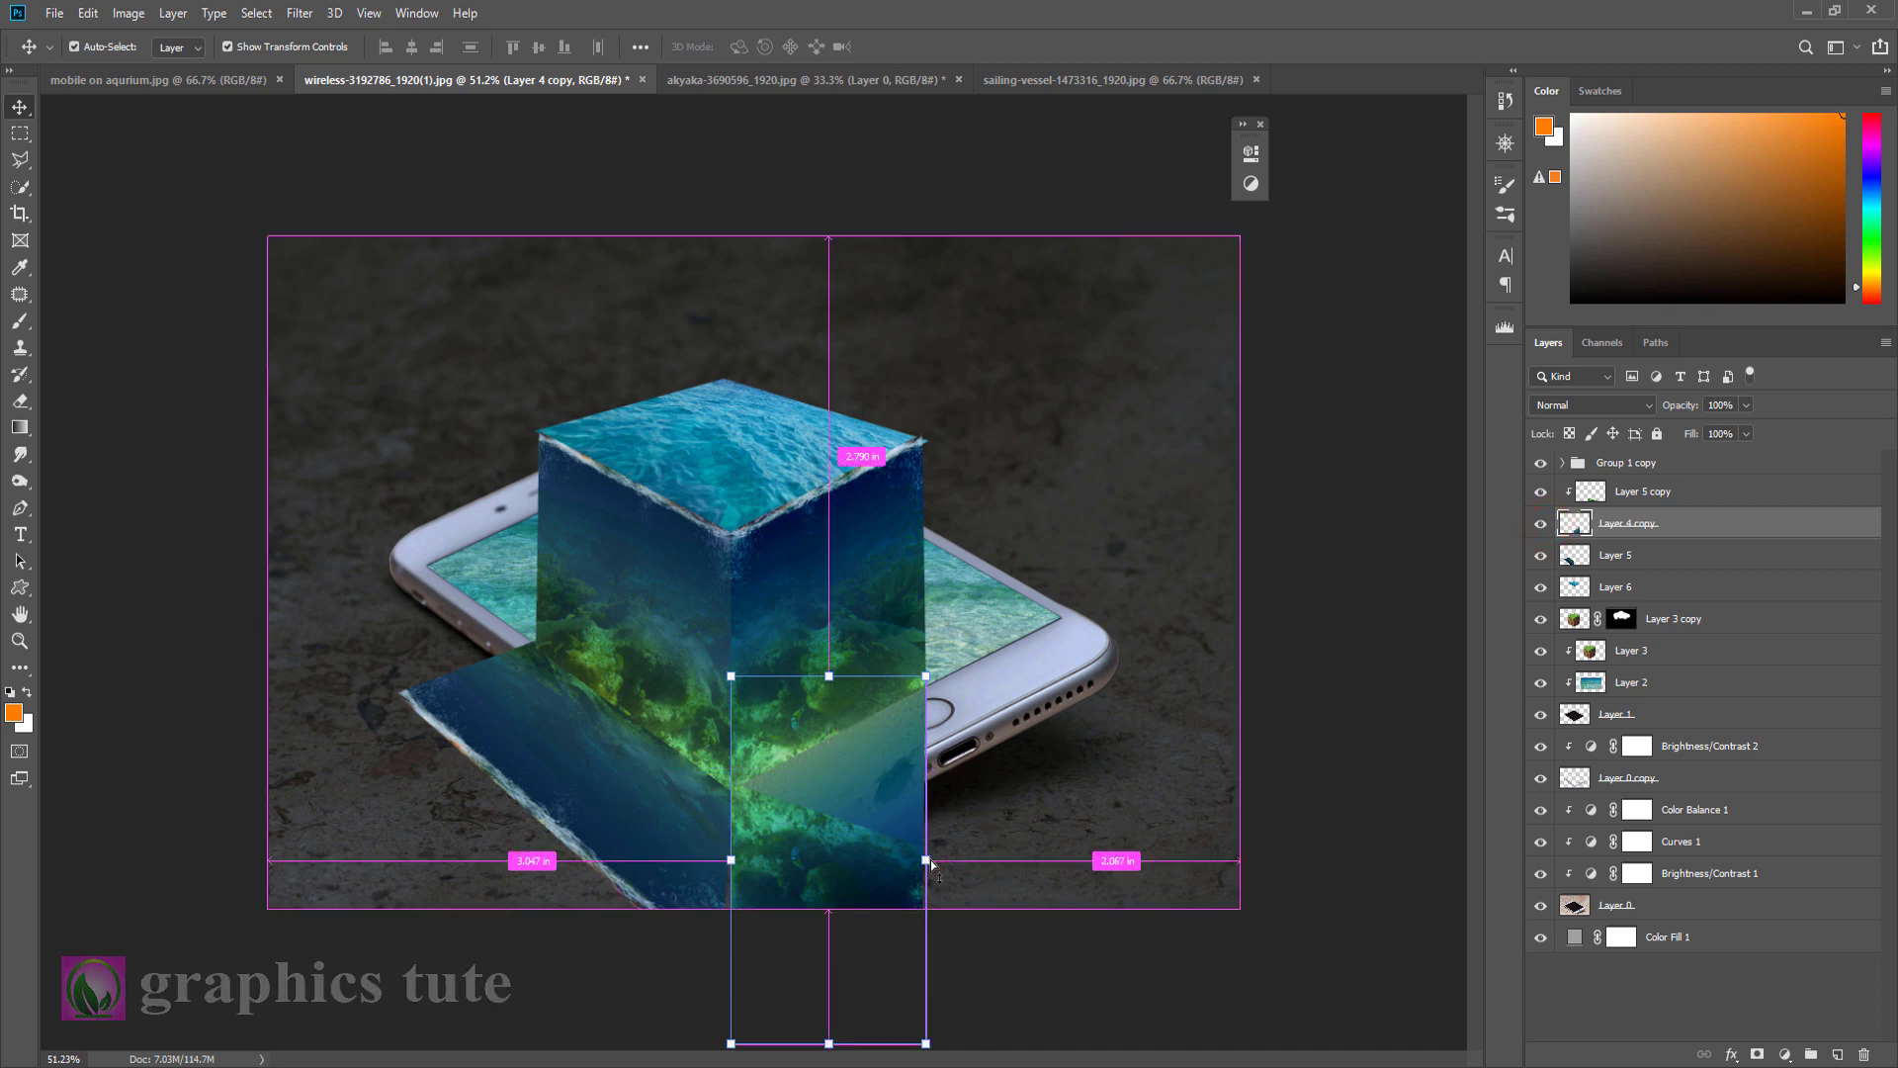
Step: Skew the right reflection face vertically by about -13.9°, stretch its outer corners along the cube's lower-right edge, and apply the transformation
left_click_drag(924, 860, 984, 815)
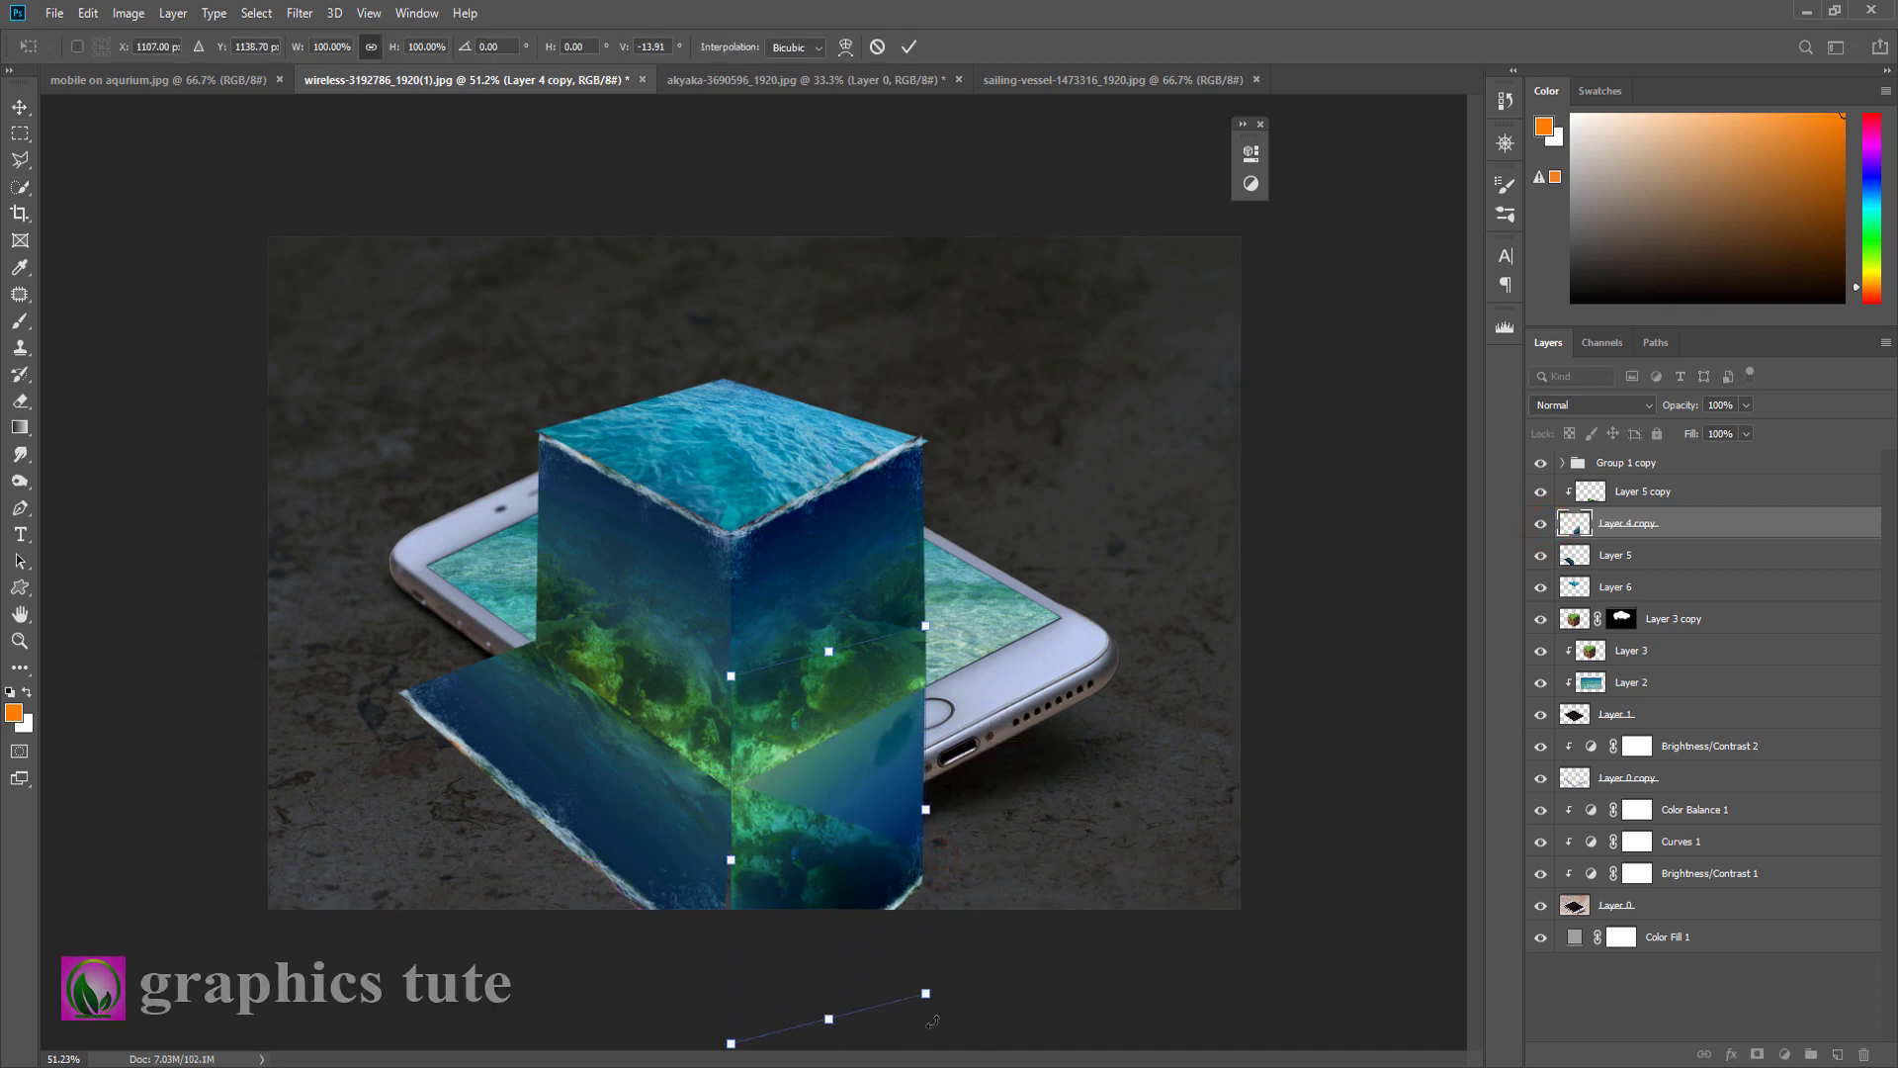
left_click_drag(934, 999, 1181, 881)
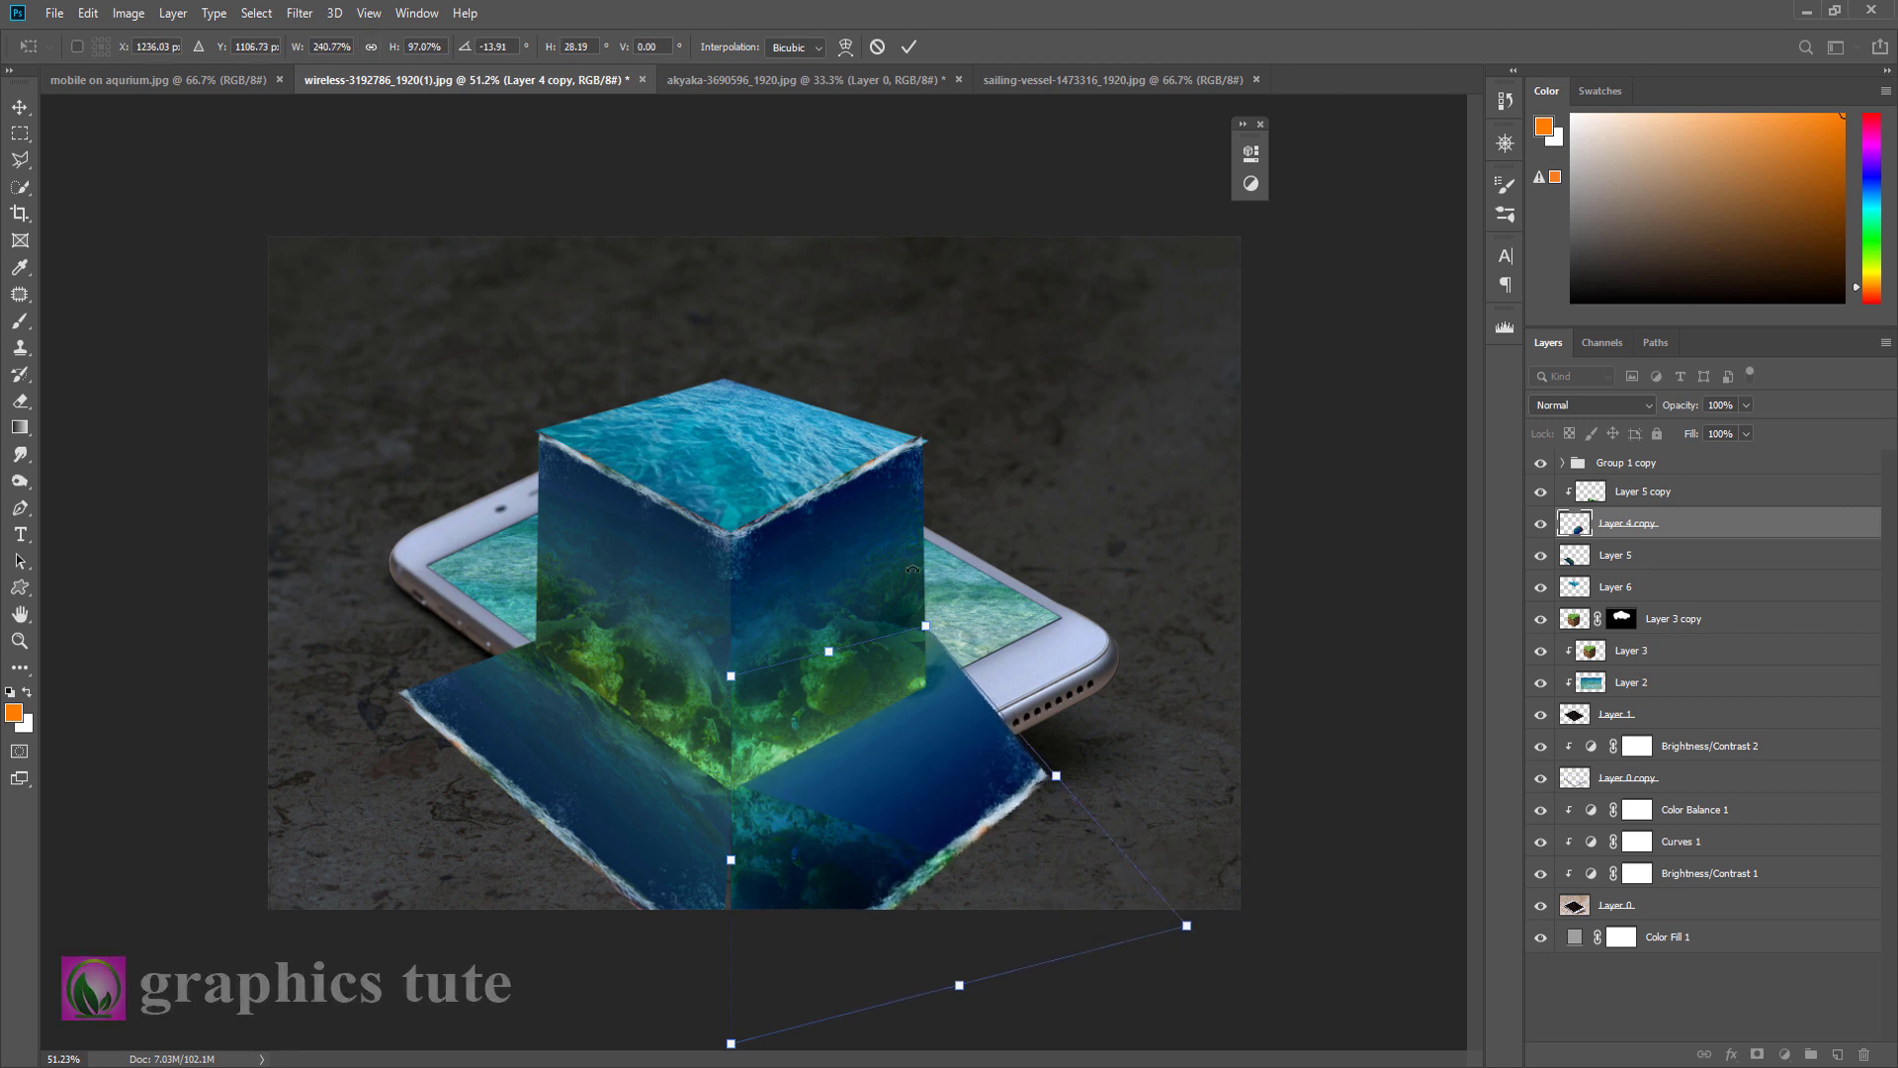
left_click_drag(921, 641, 898, 739)
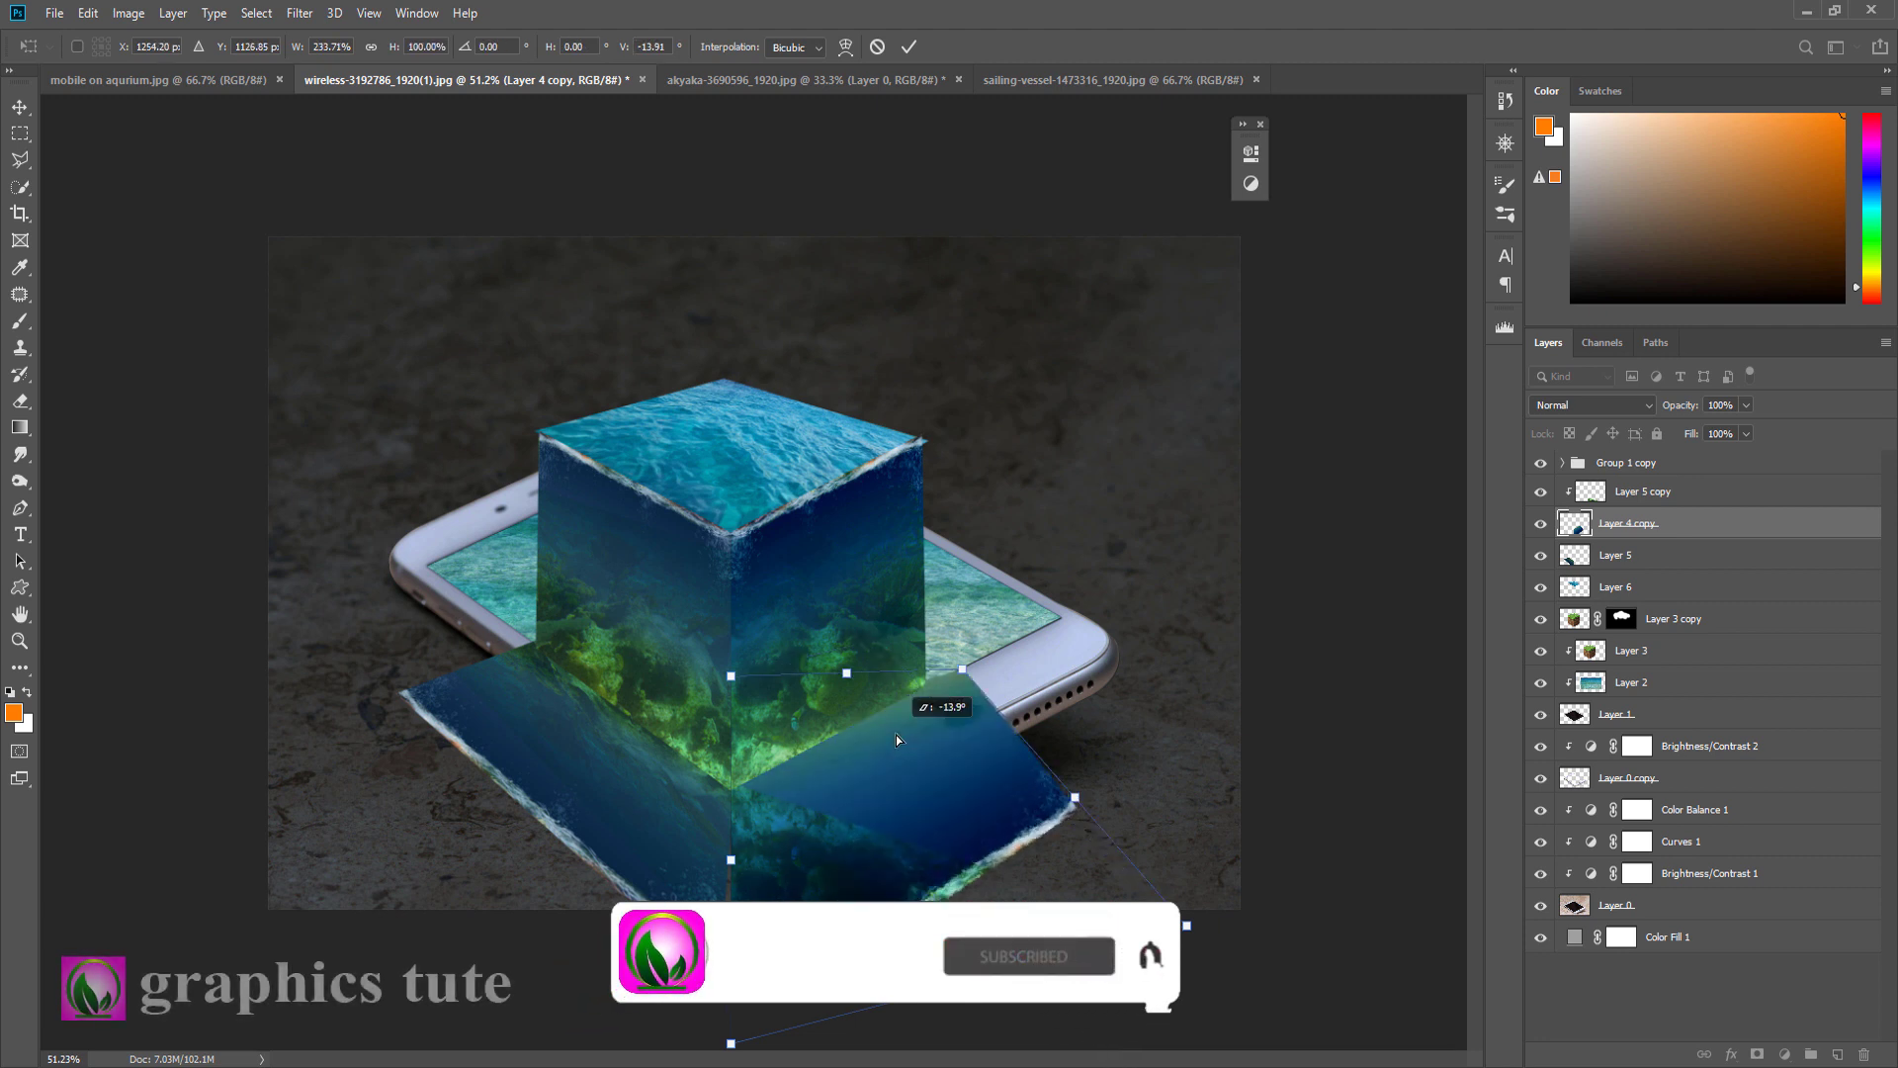
left_click_drag(963, 678, 922, 695)
left_click(908, 47)
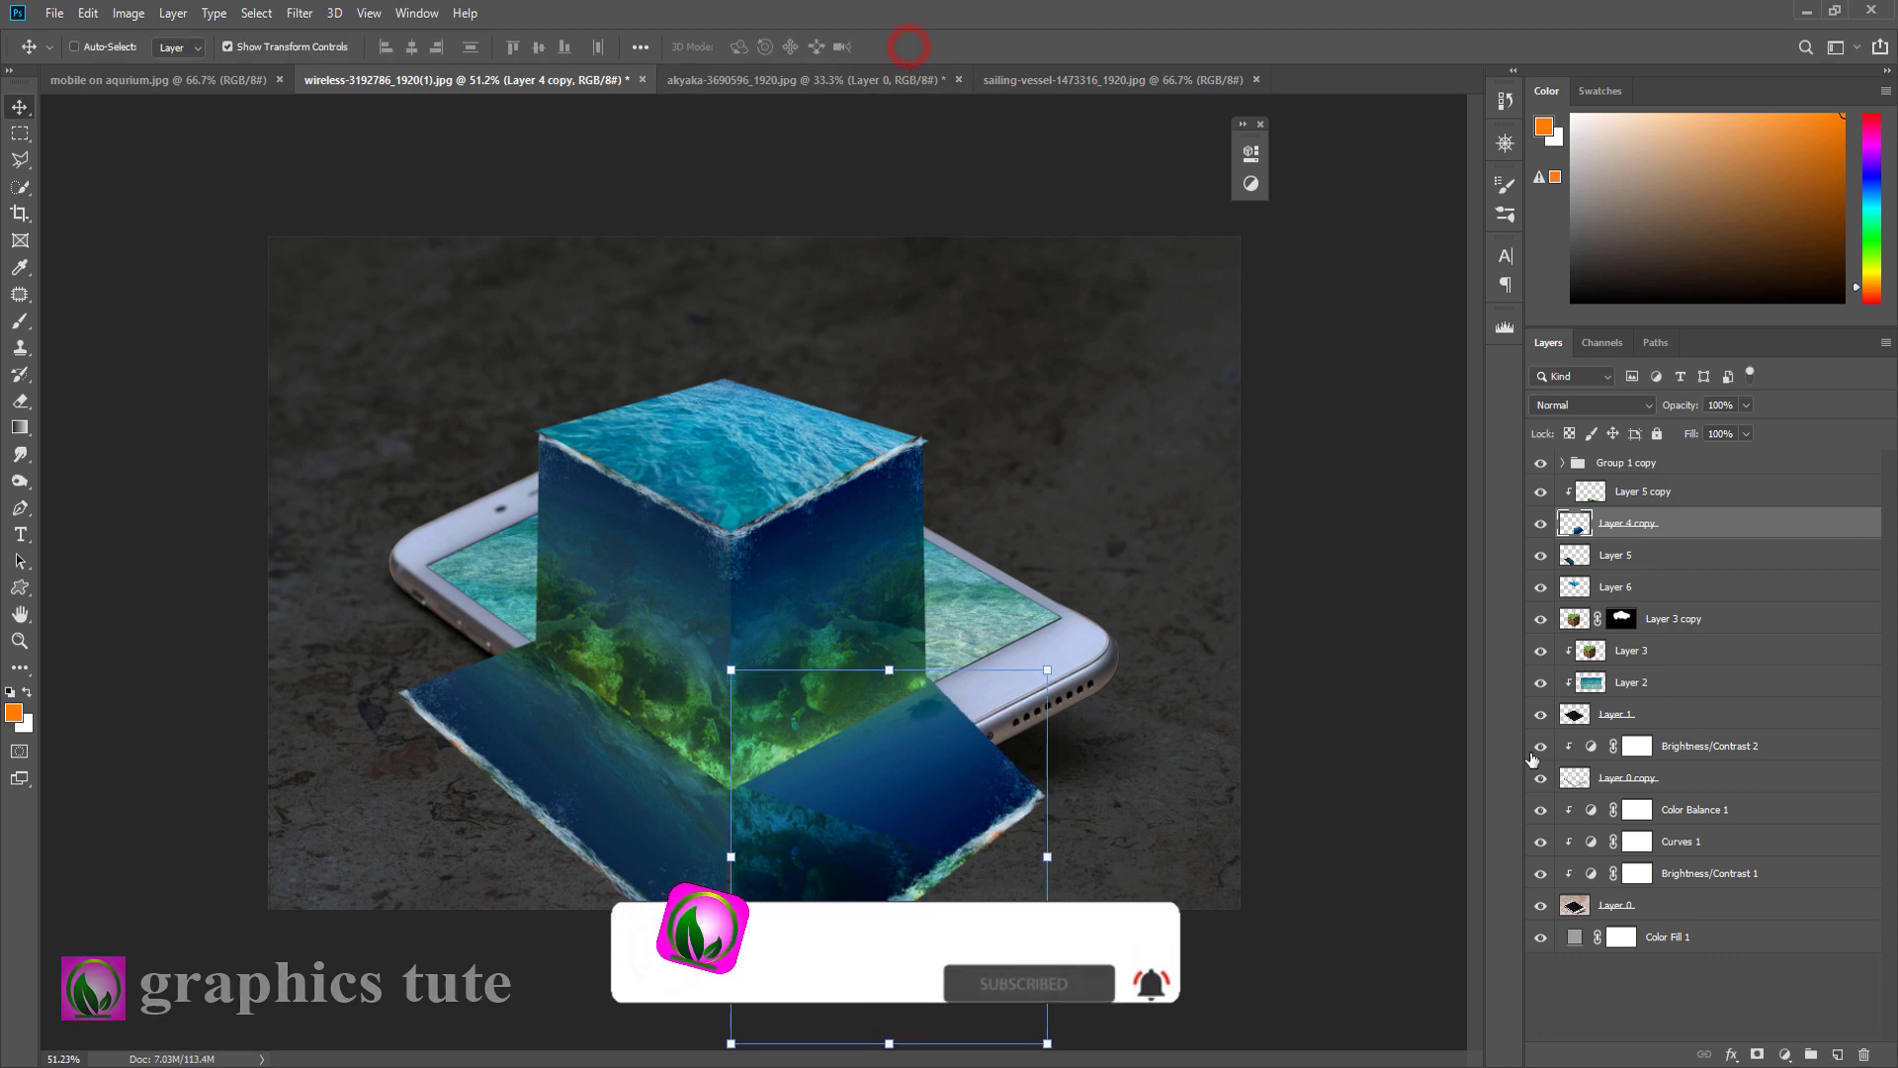
Step: Reduce the opacity of Layer 4 copy to 51% and of Layer 5 to 40%
left_click_drag(1682, 409, 1614, 421)
left_click(1616, 555)
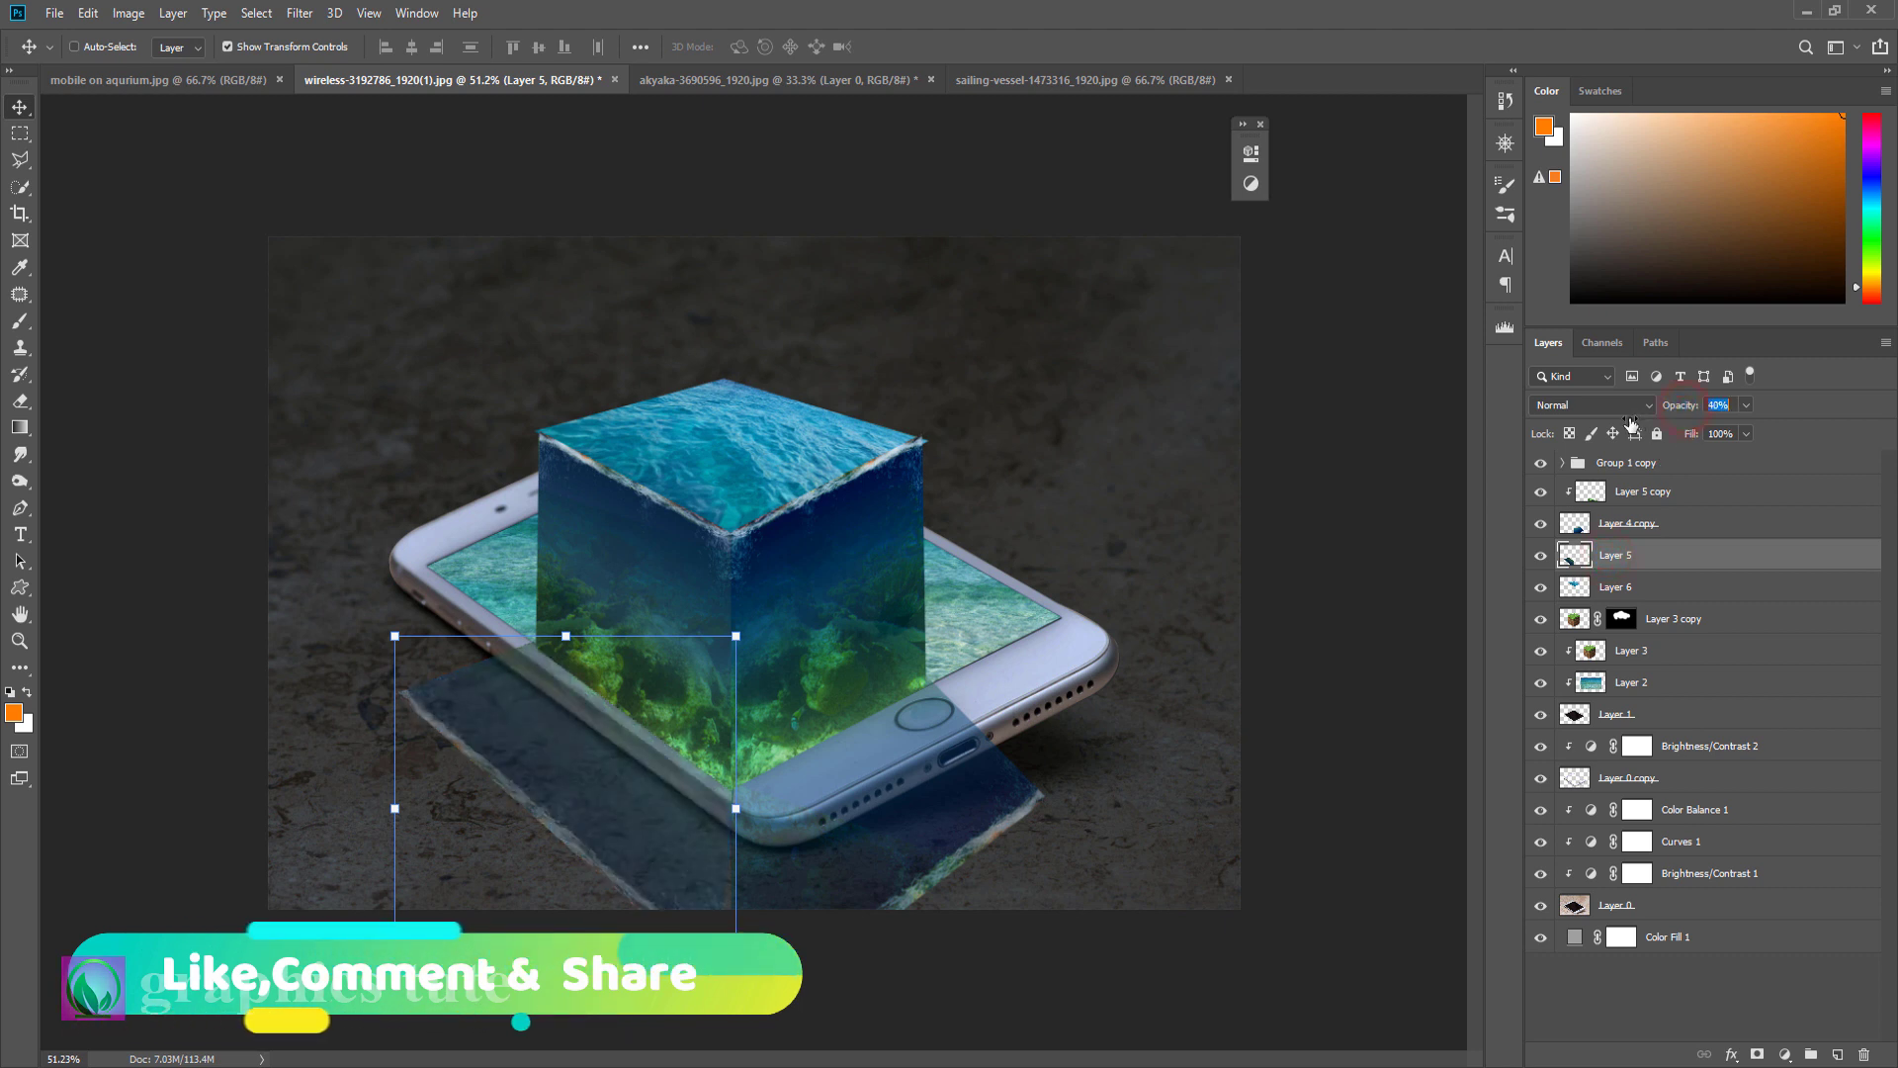
Step: Erase the foam line along the outer edge of the left reflection, Layer 5, with a soft 175 px Eraser at 20% opacity
left_click(20, 400)
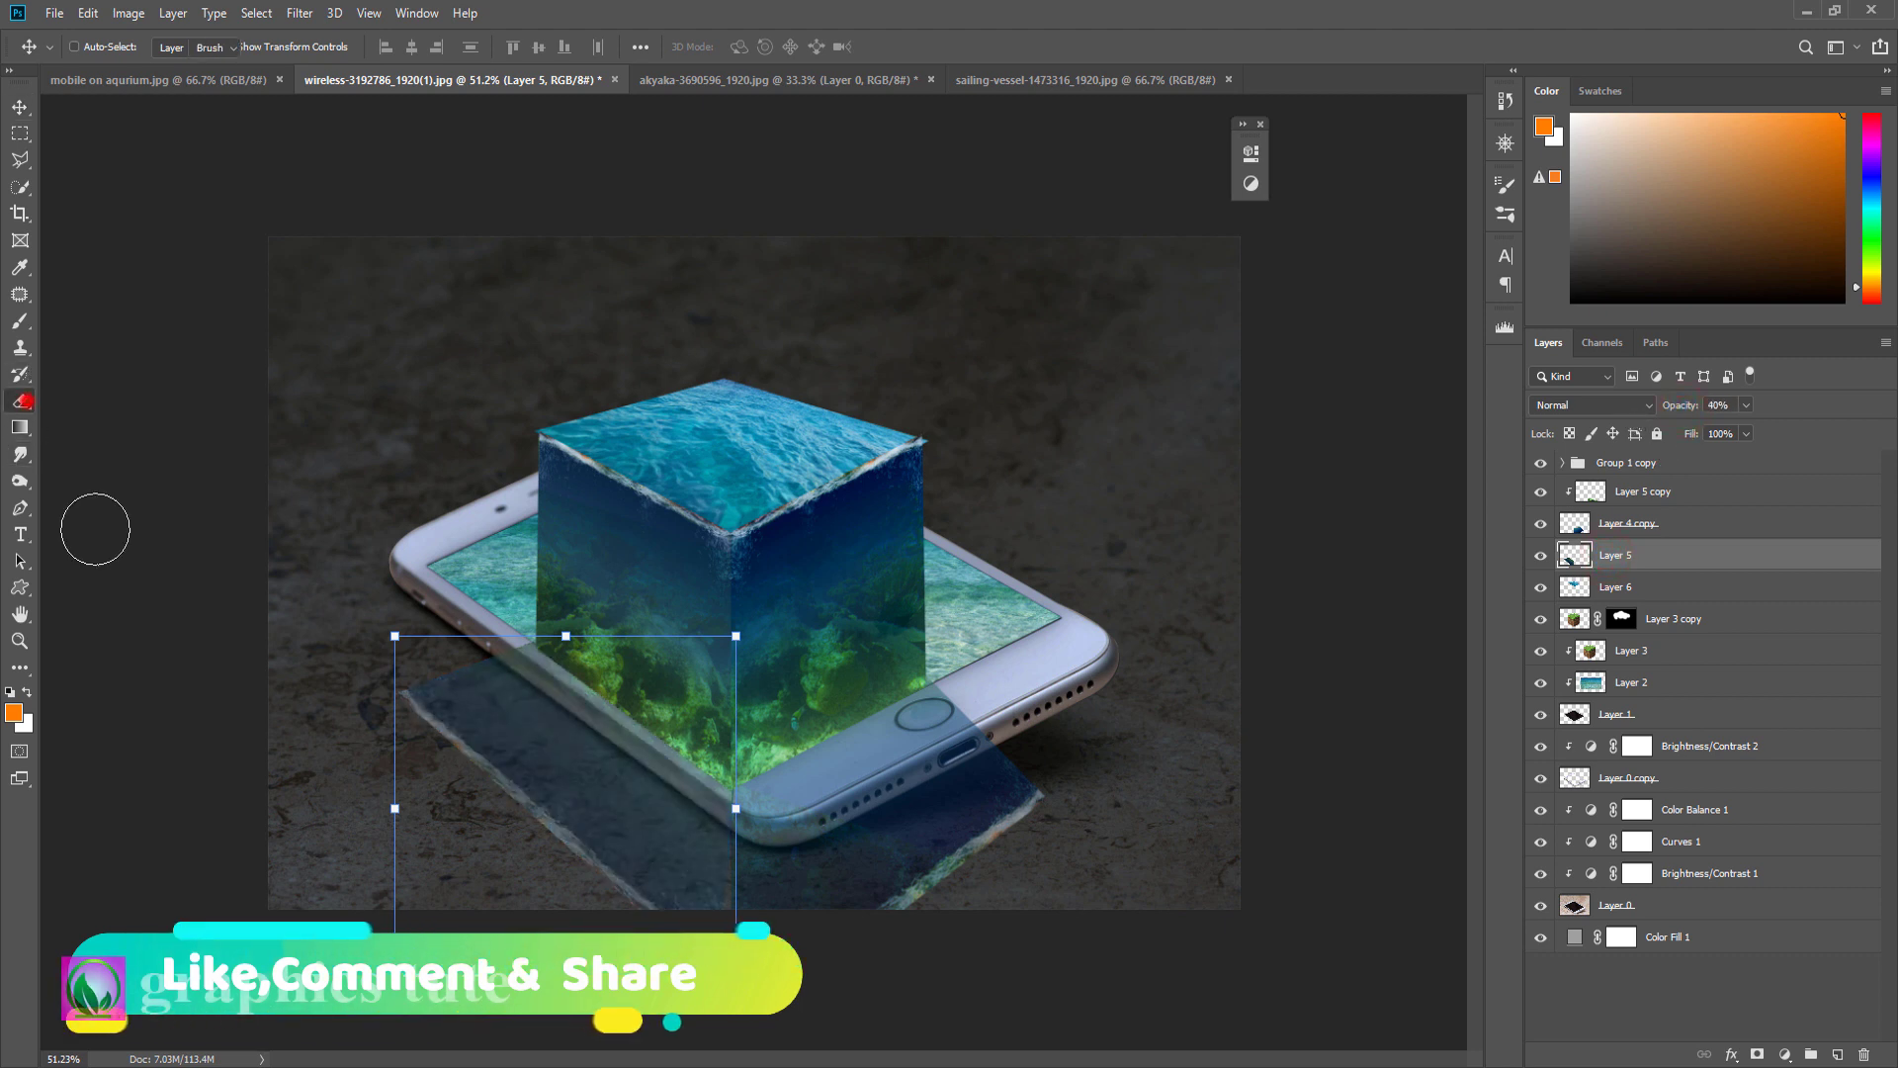
left_click(425, 716)
left_click_drag(392, 705, 692, 930)
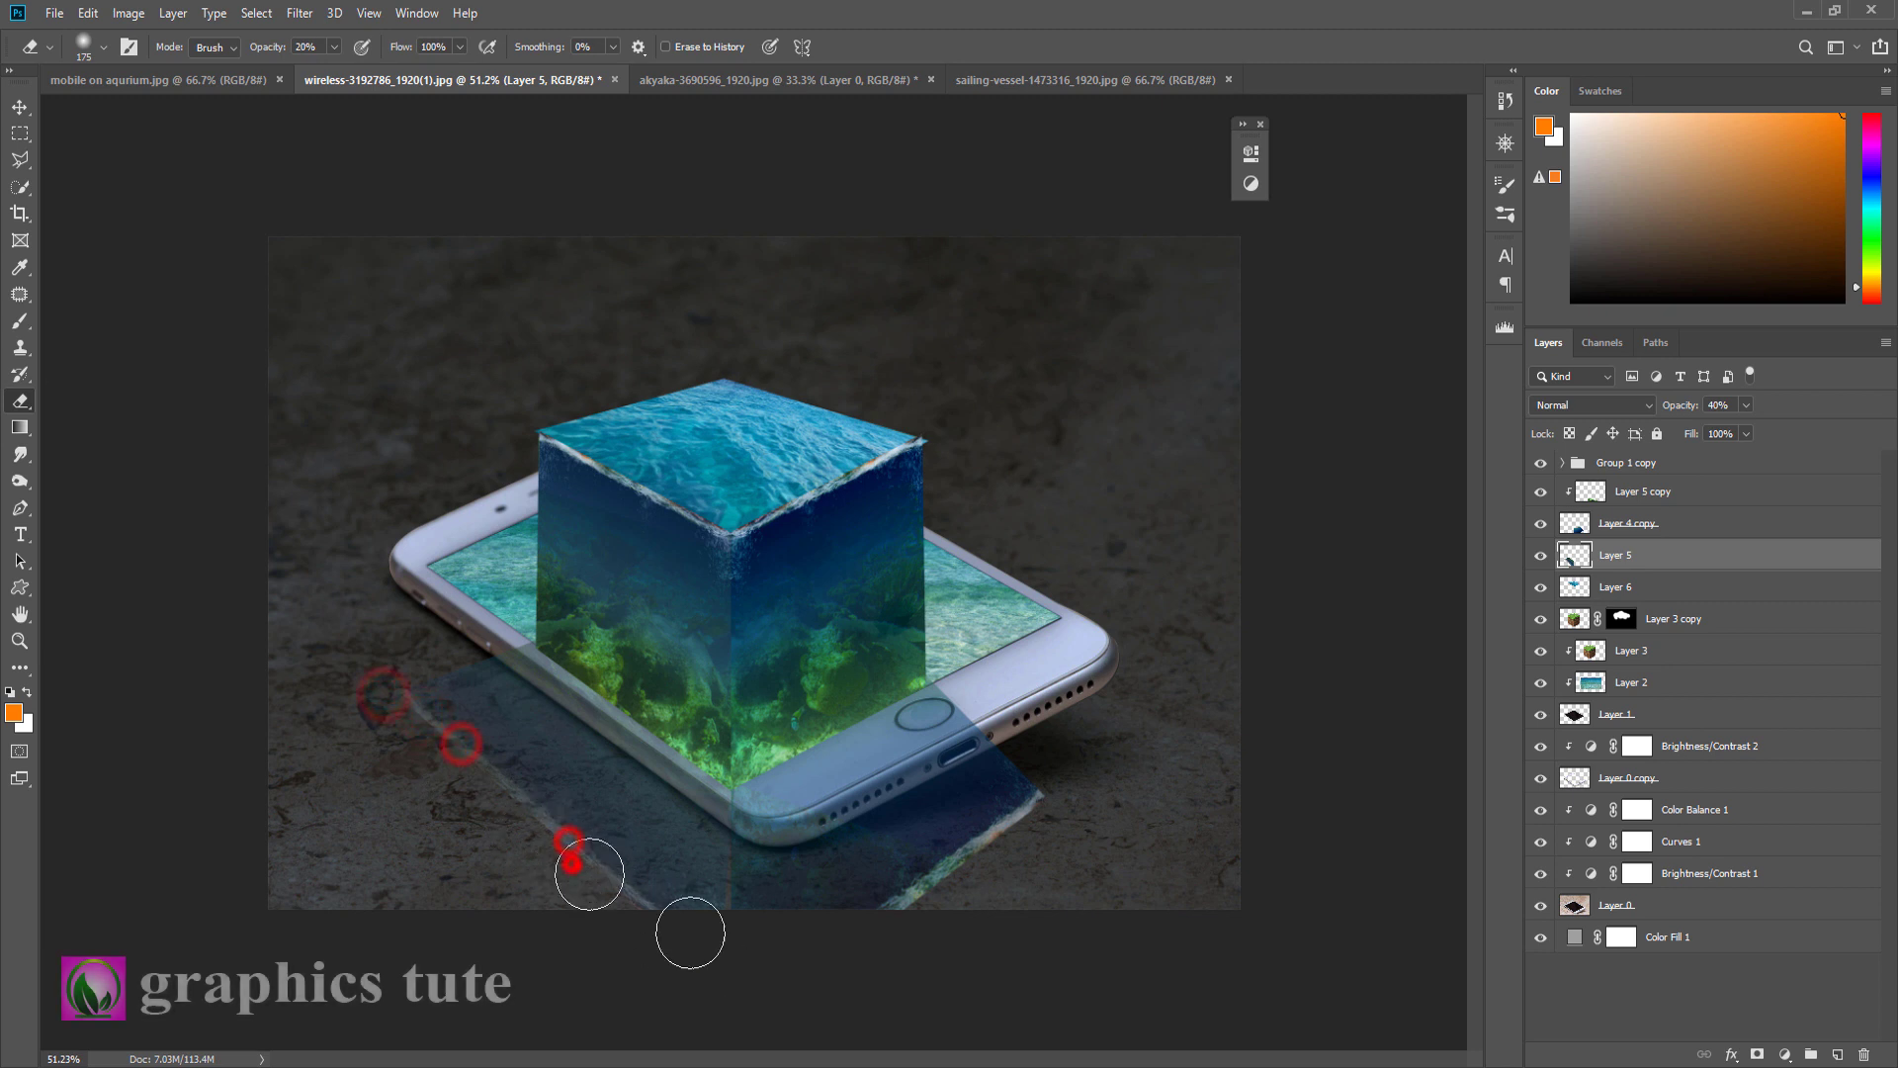
left_click_drag(572, 854, 692, 917)
Step: Set the Eraser to 52% opacity and fade out the outer foam edge of the right reflection, Layer 4 copy
mouse_move(1078, 817)
left_mouse_down()
mouse_move(953, 848)
mouse_move(985, 809)
left_mouse_up()
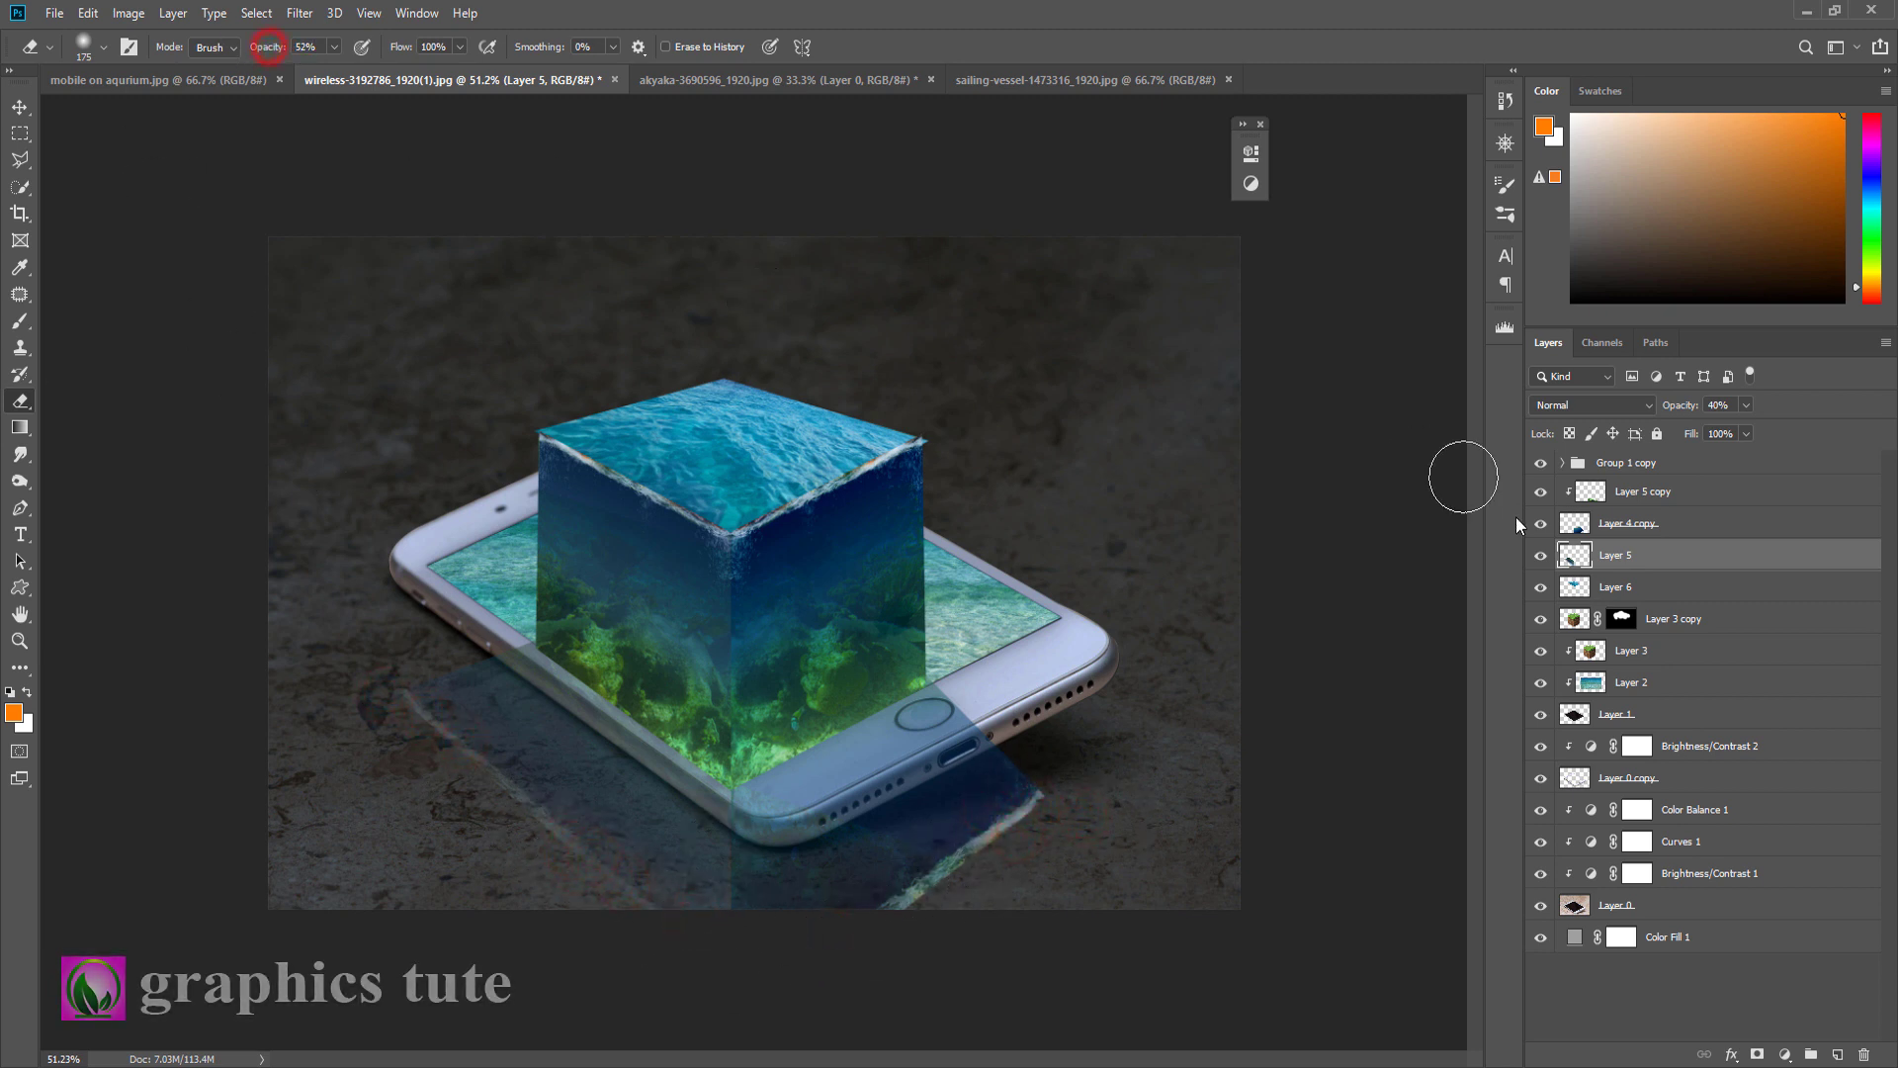
left_click(1601, 588)
left_click(1608, 527)
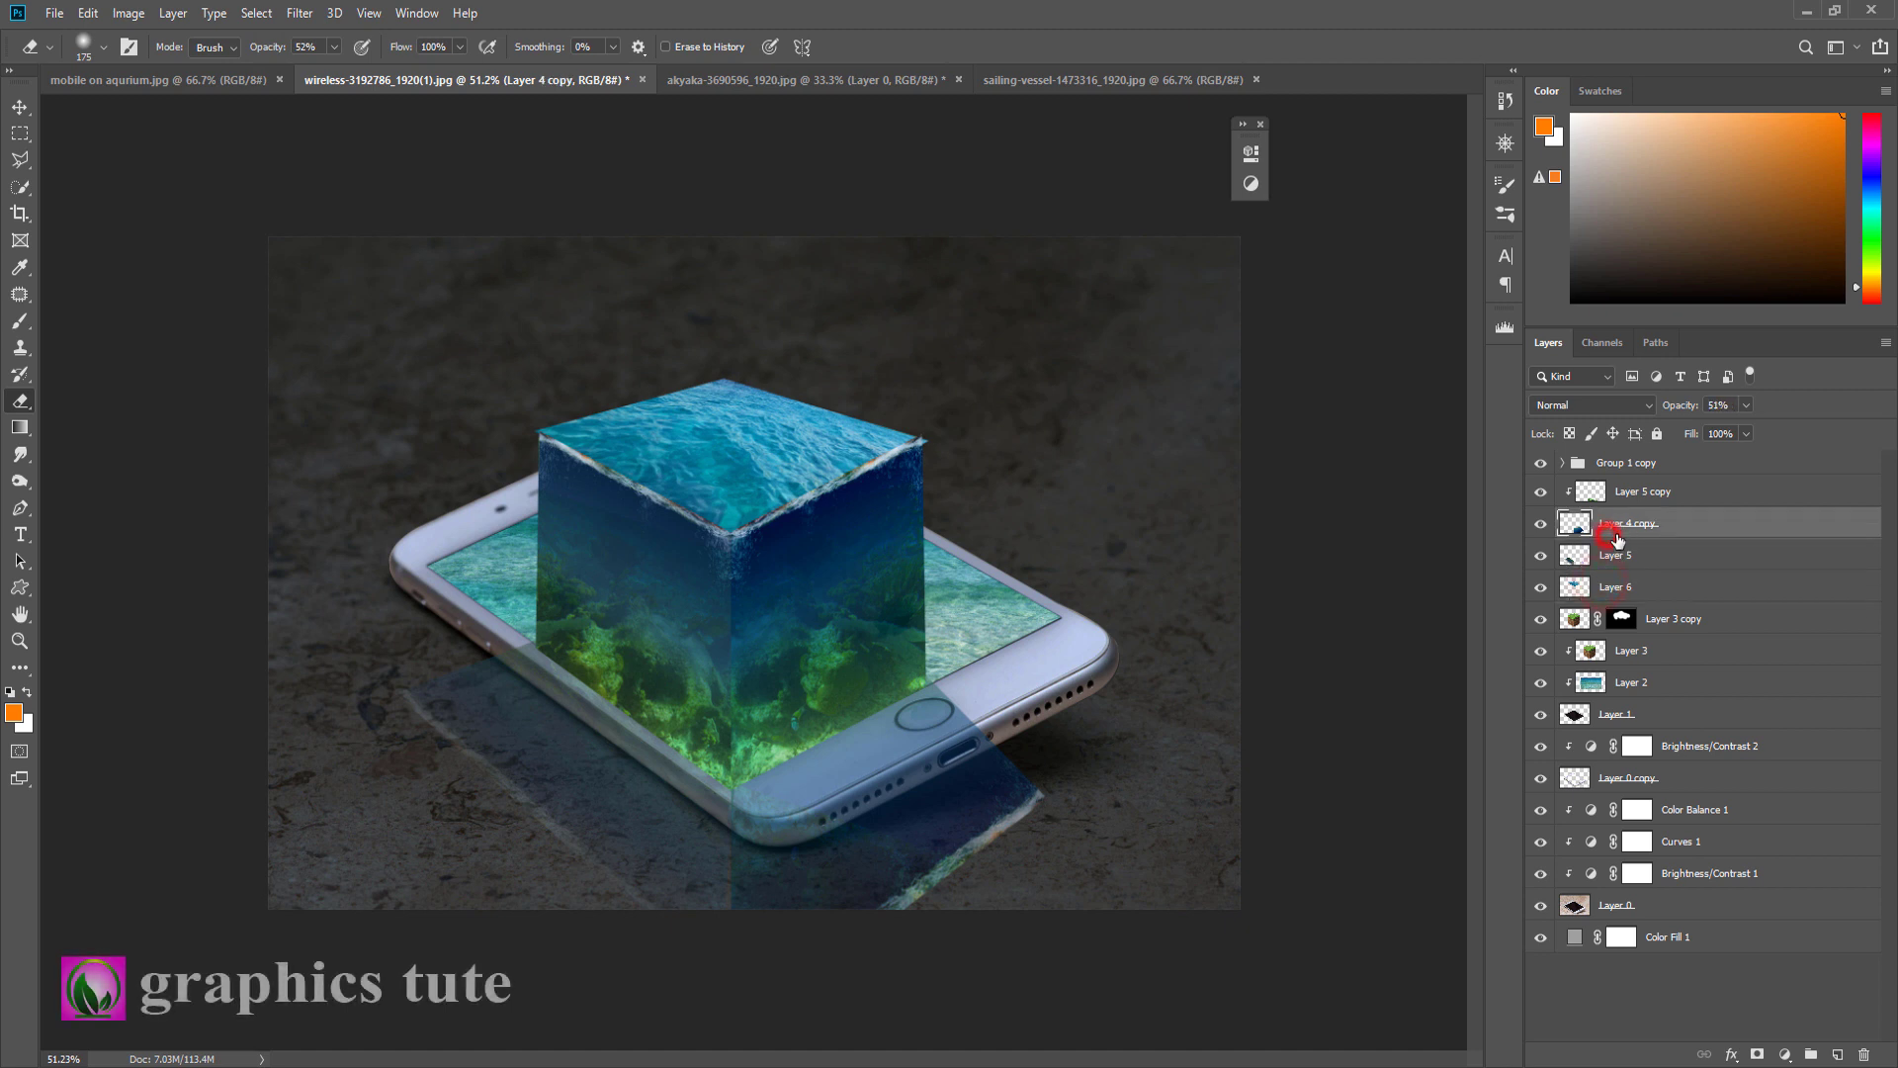
mouse_move(1029, 838)
left_mouse_down()
mouse_move(1071, 754)
mouse_move(975, 850)
mouse_move(1064, 750)
mouse_move(762, 894)
mouse_move(996, 878)
mouse_move(1072, 792)
left_mouse_up()
mouse_move(1071, 792)
left_mouse_down()
mouse_move(881, 889)
mouse_move(905, 874)
left_mouse_up()
Step: Erase the outer area of the left reflection, Layer 5, at 52% Eraser opacity so it fades into the ground beside the phone
left_click(1619, 556)
left_click(415, 731)
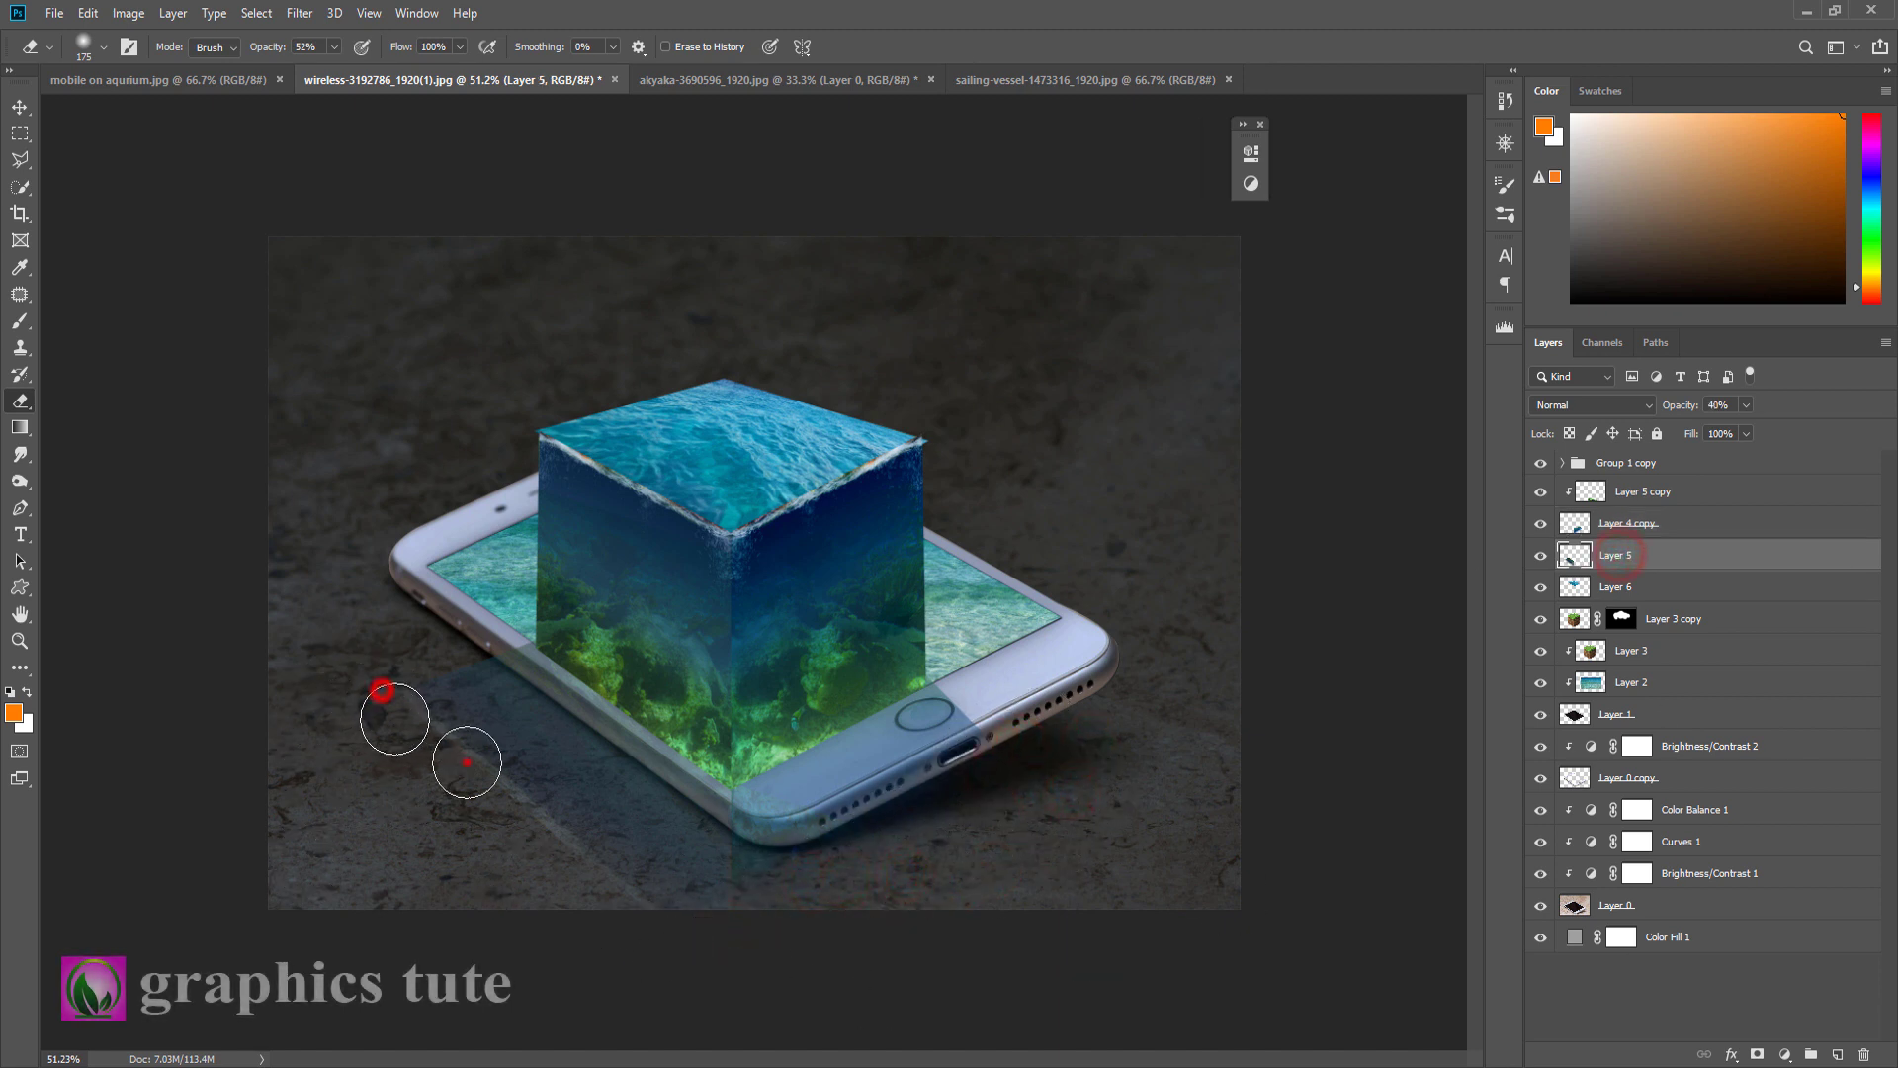
left_click(464, 761)
left_click(519, 799)
left_click(605, 896)
left_click(395, 692)
left_click(419, 708)
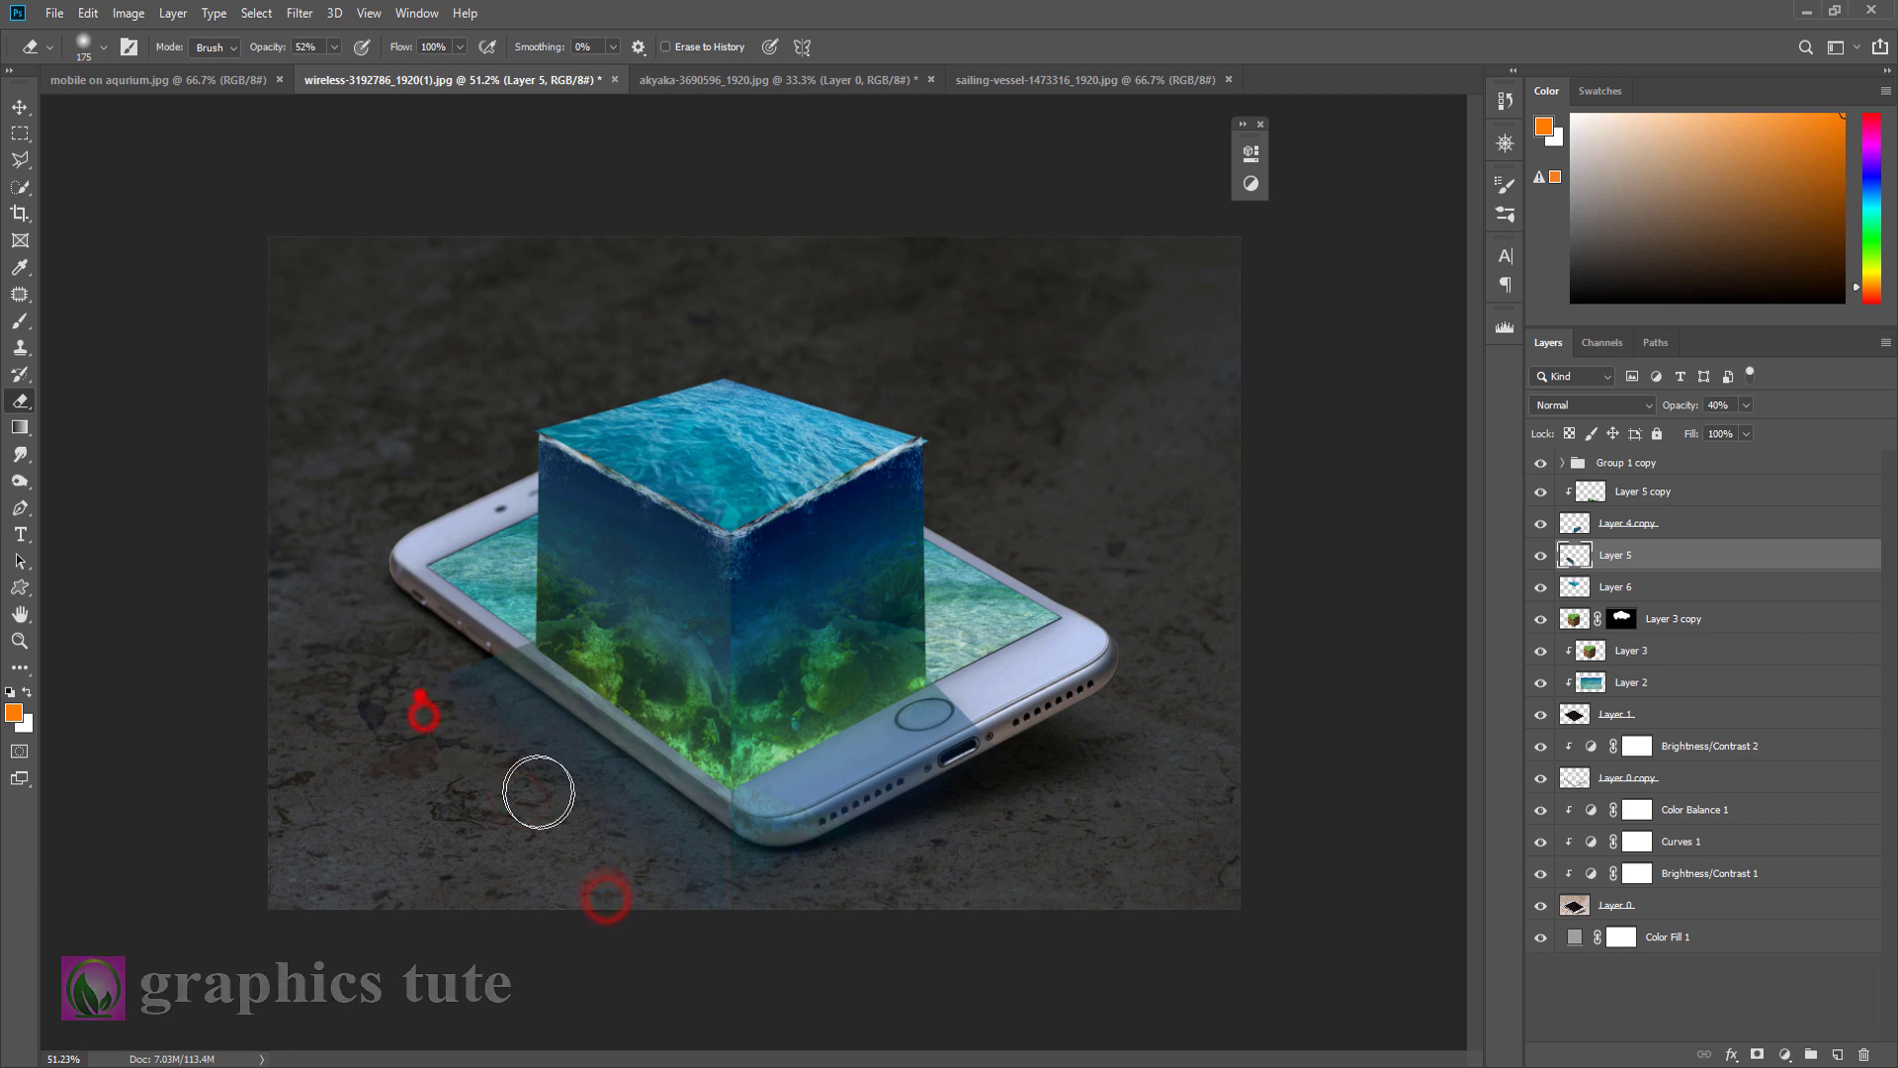
left_click(406, 643)
left_click(413, 634)
left_click(453, 663)
left_click(731, 878)
left_click(695, 931)
left_click(761, 932)
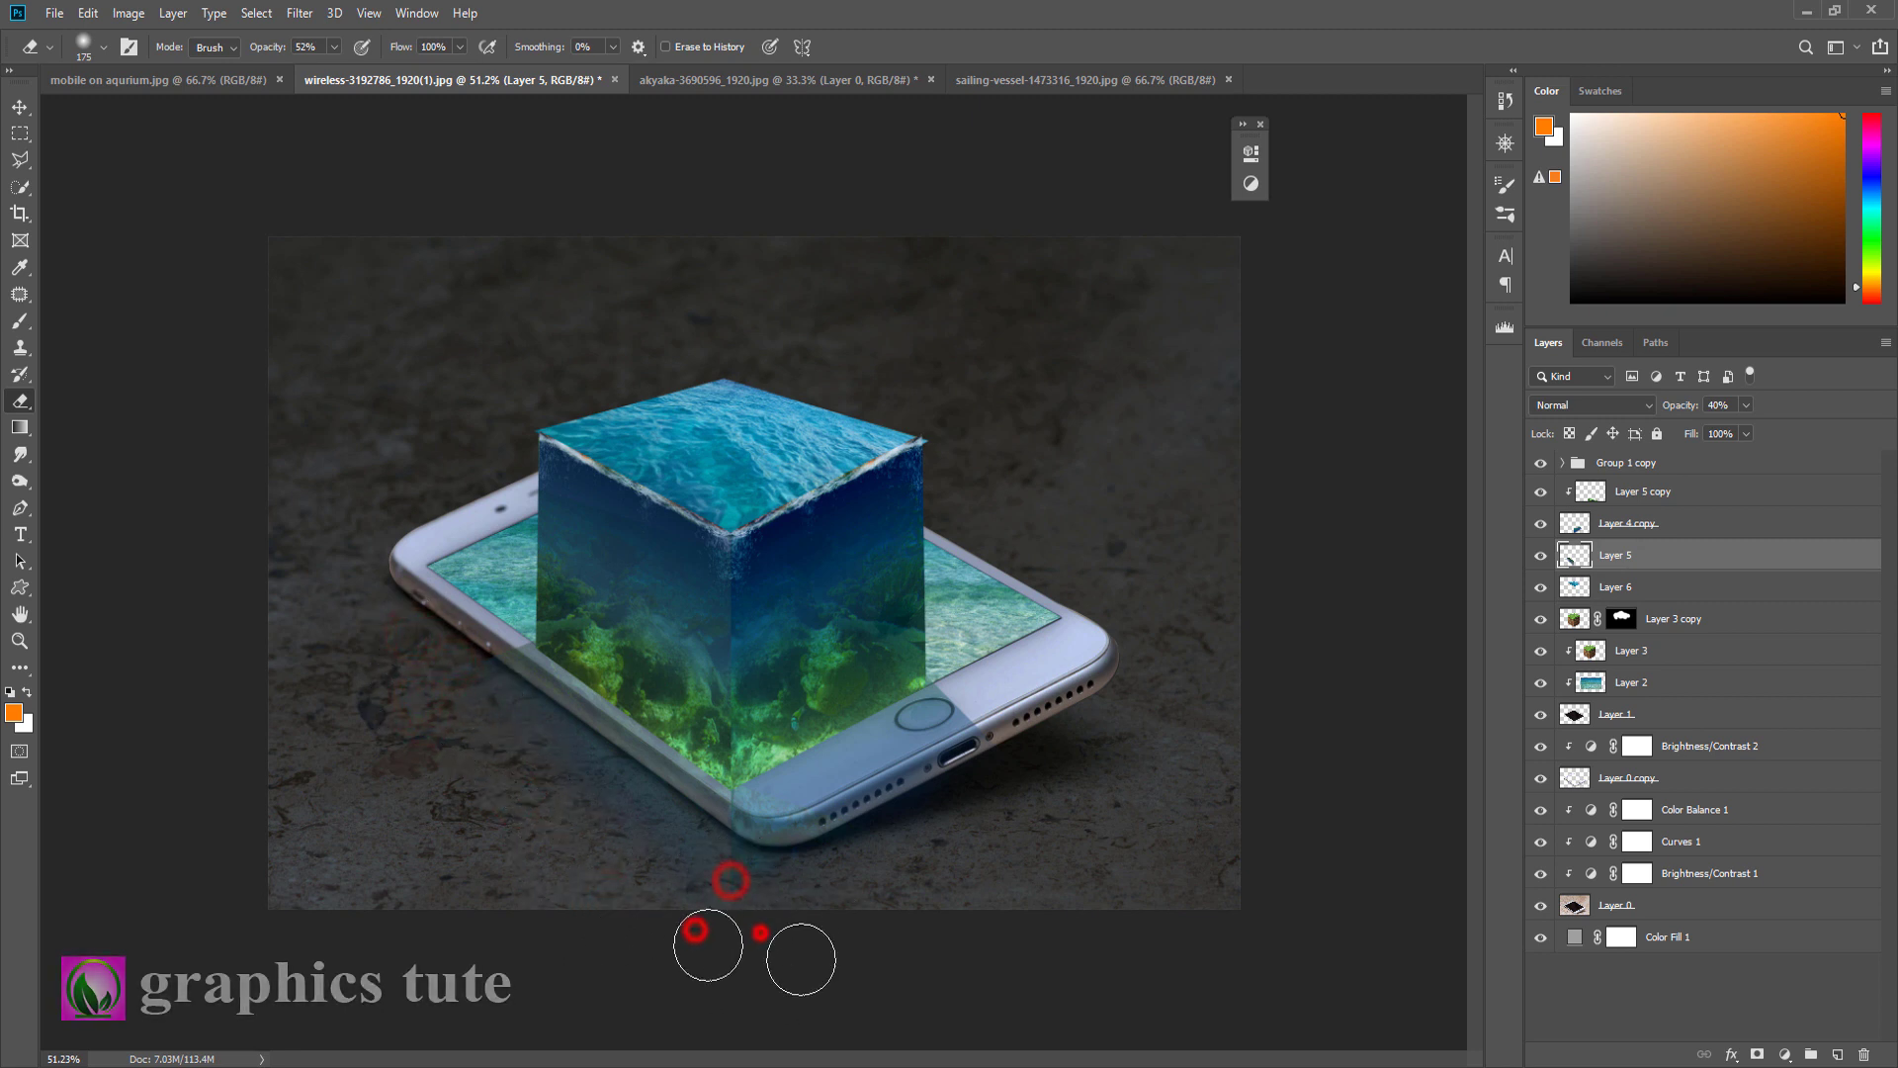
Step: Create a new layer above Layer 3 copy and set the foreground colour to light blue, 3db8fe
left_click(1661, 466)
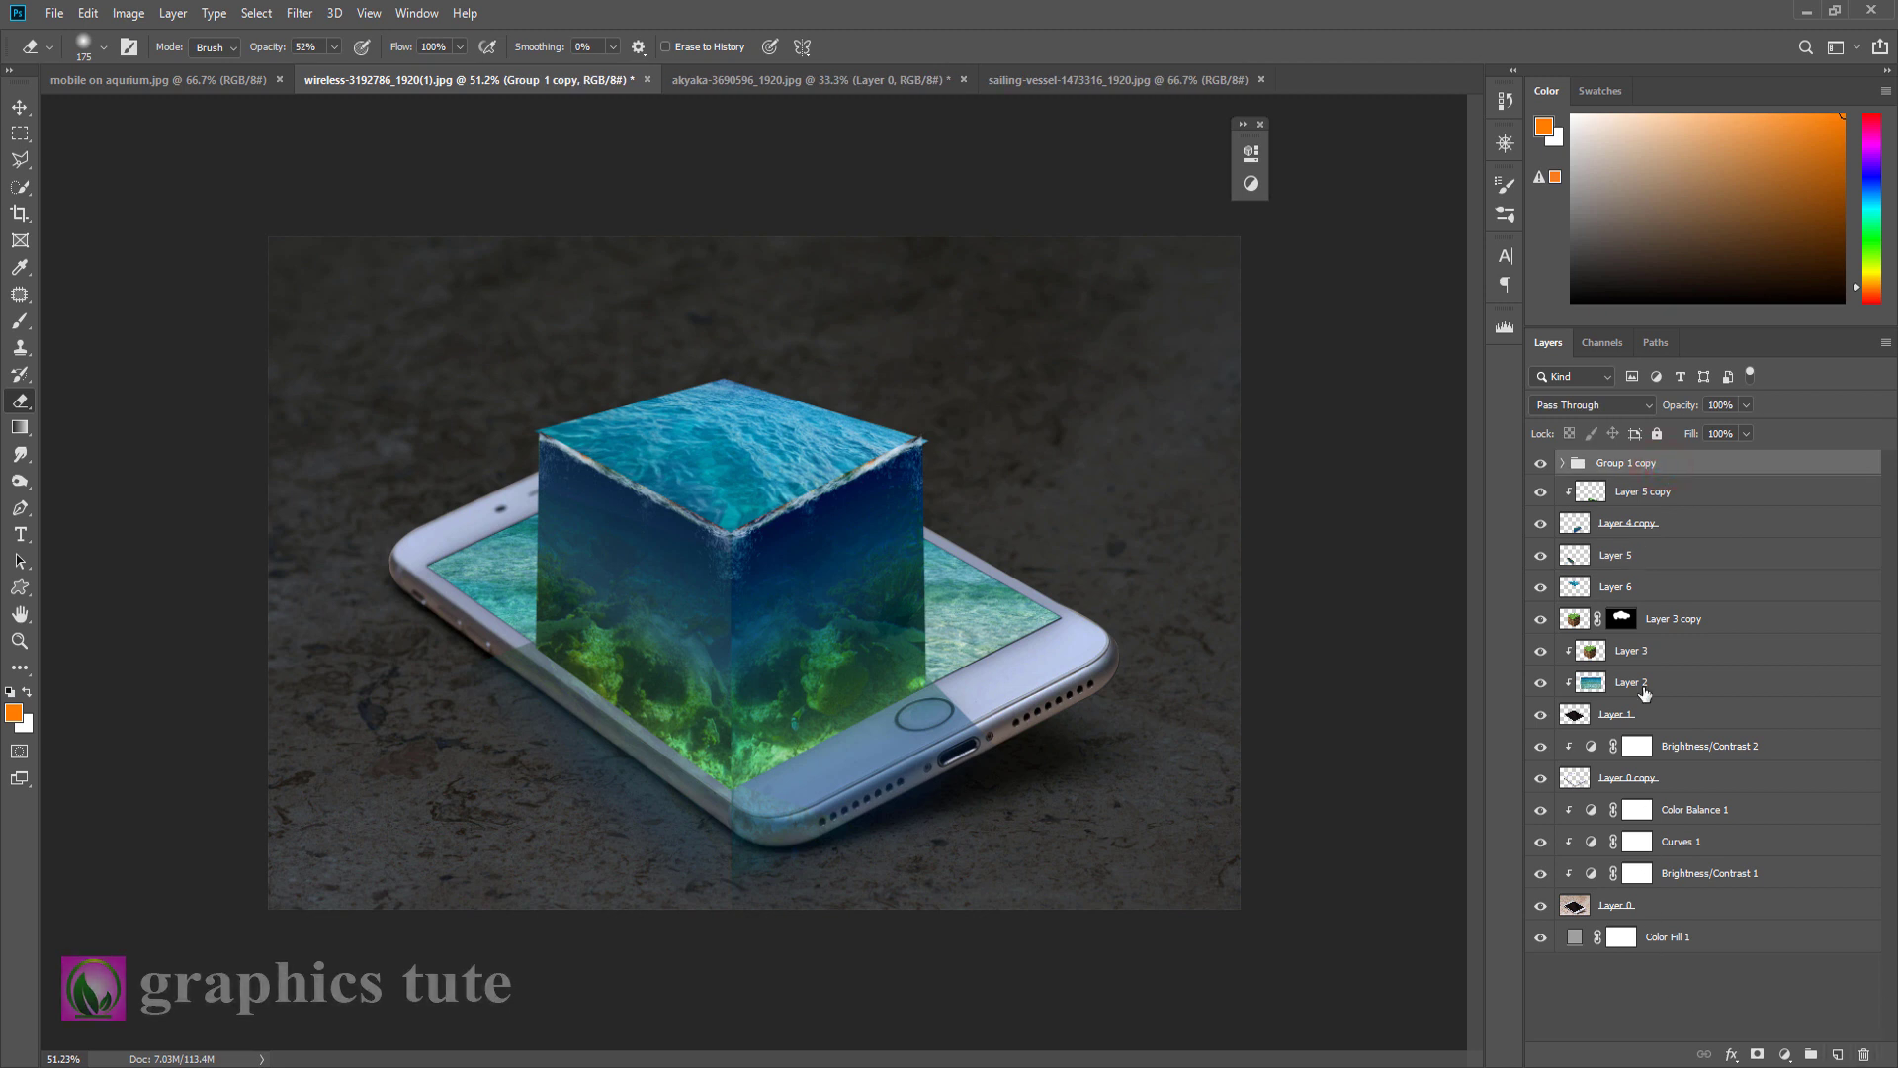
left_click(1683, 621)
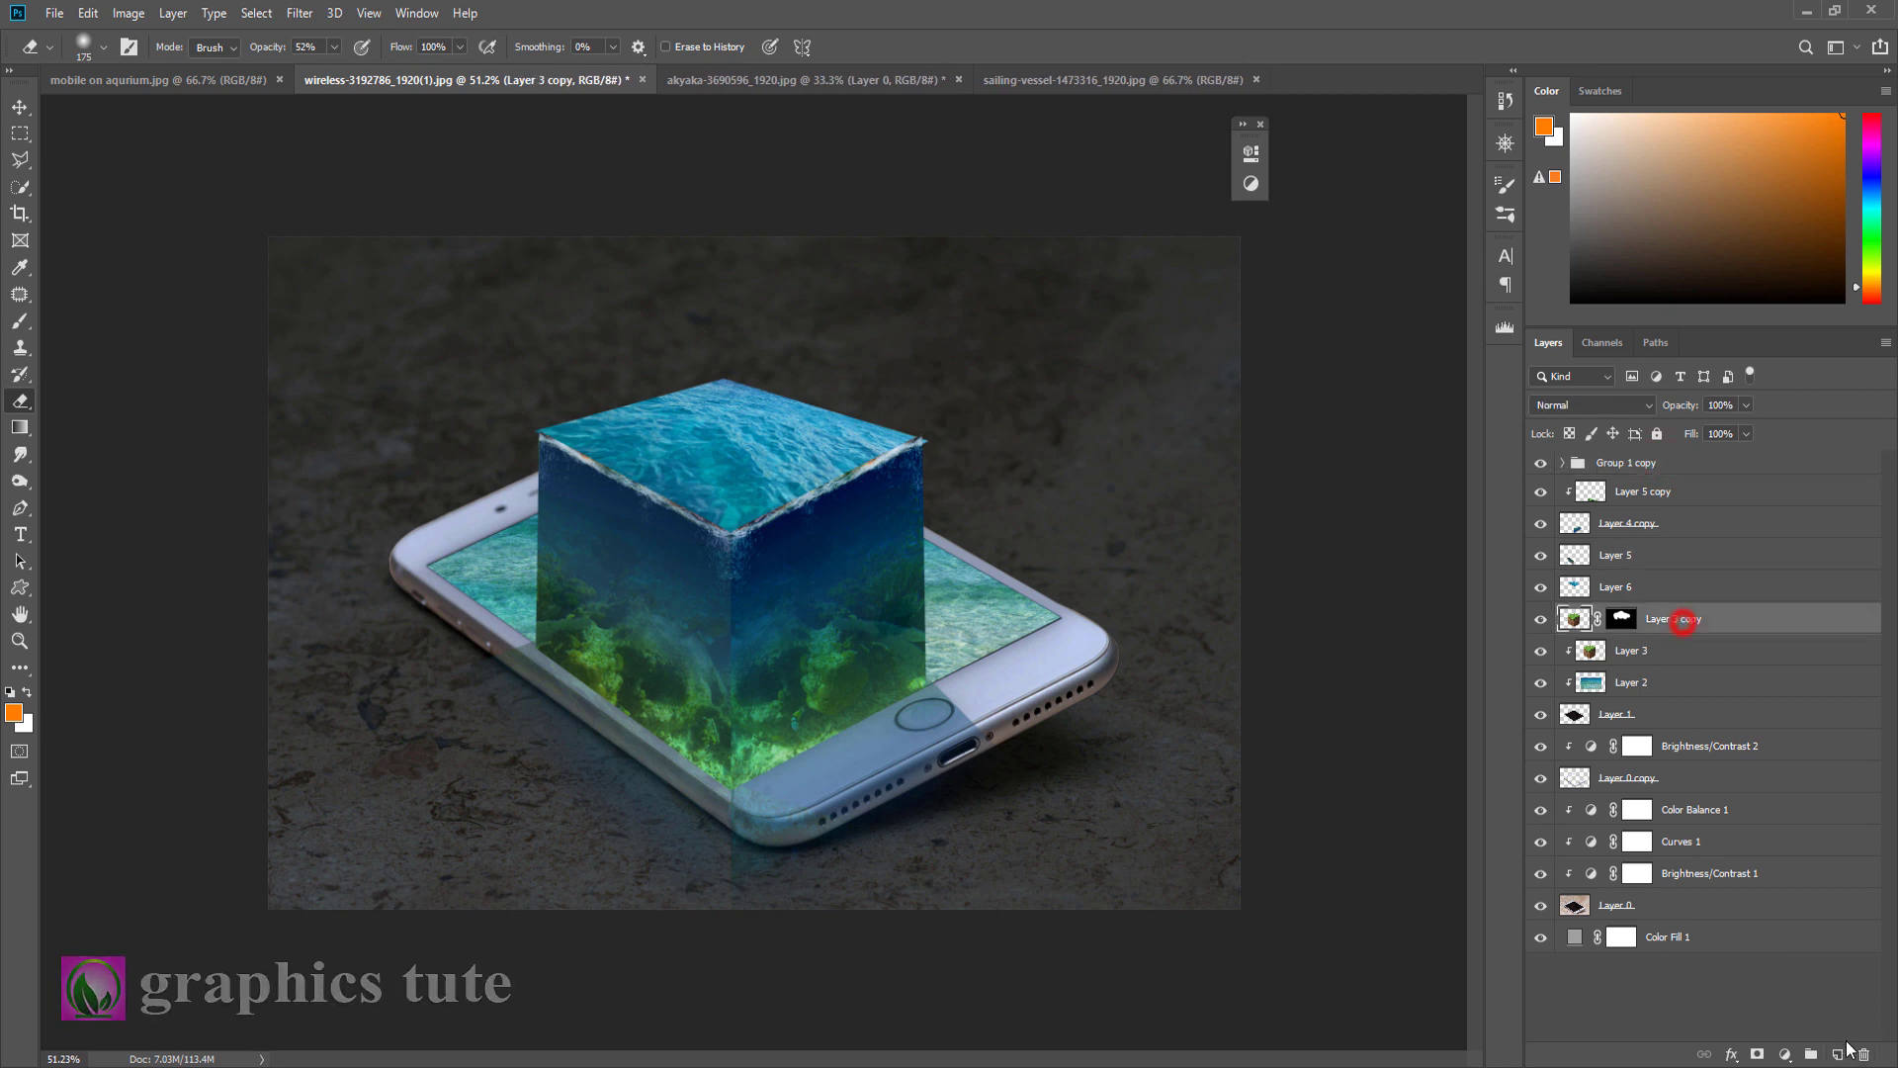
left_click(1837, 1055)
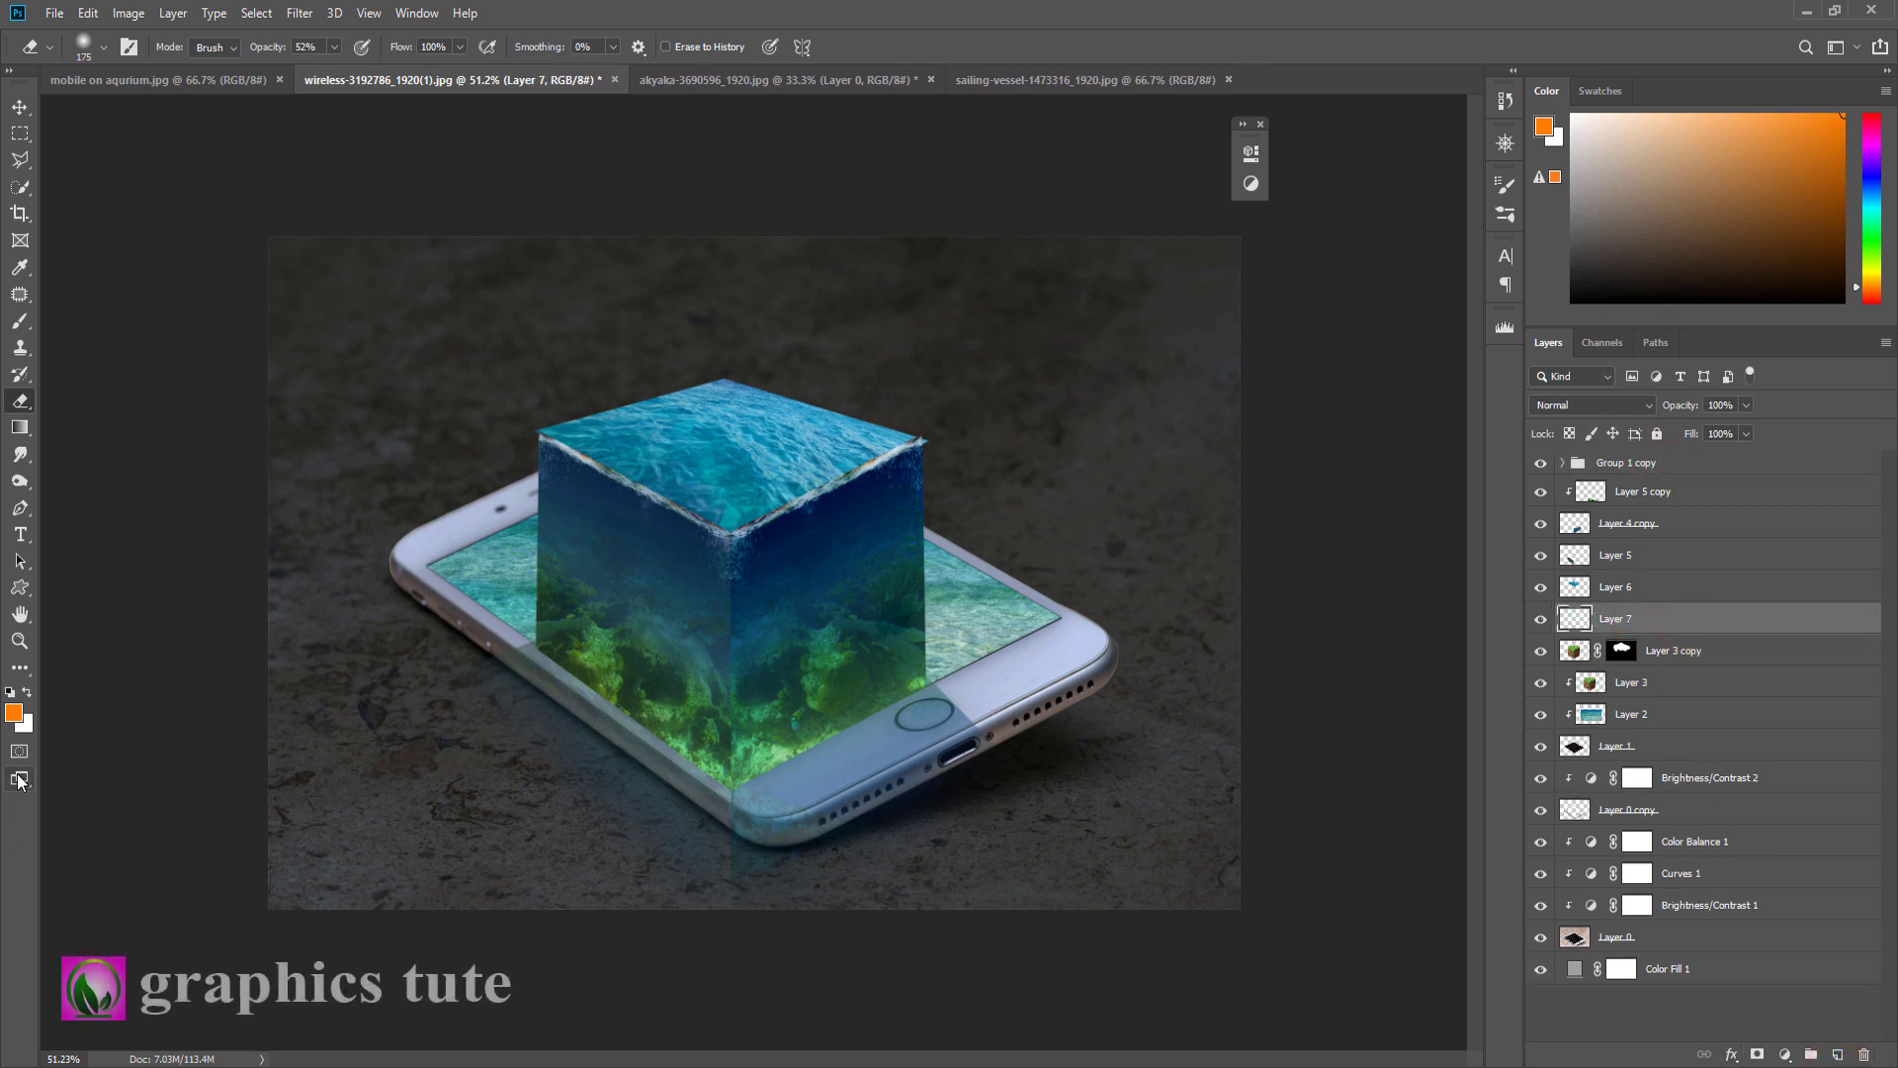
left_click(16, 720)
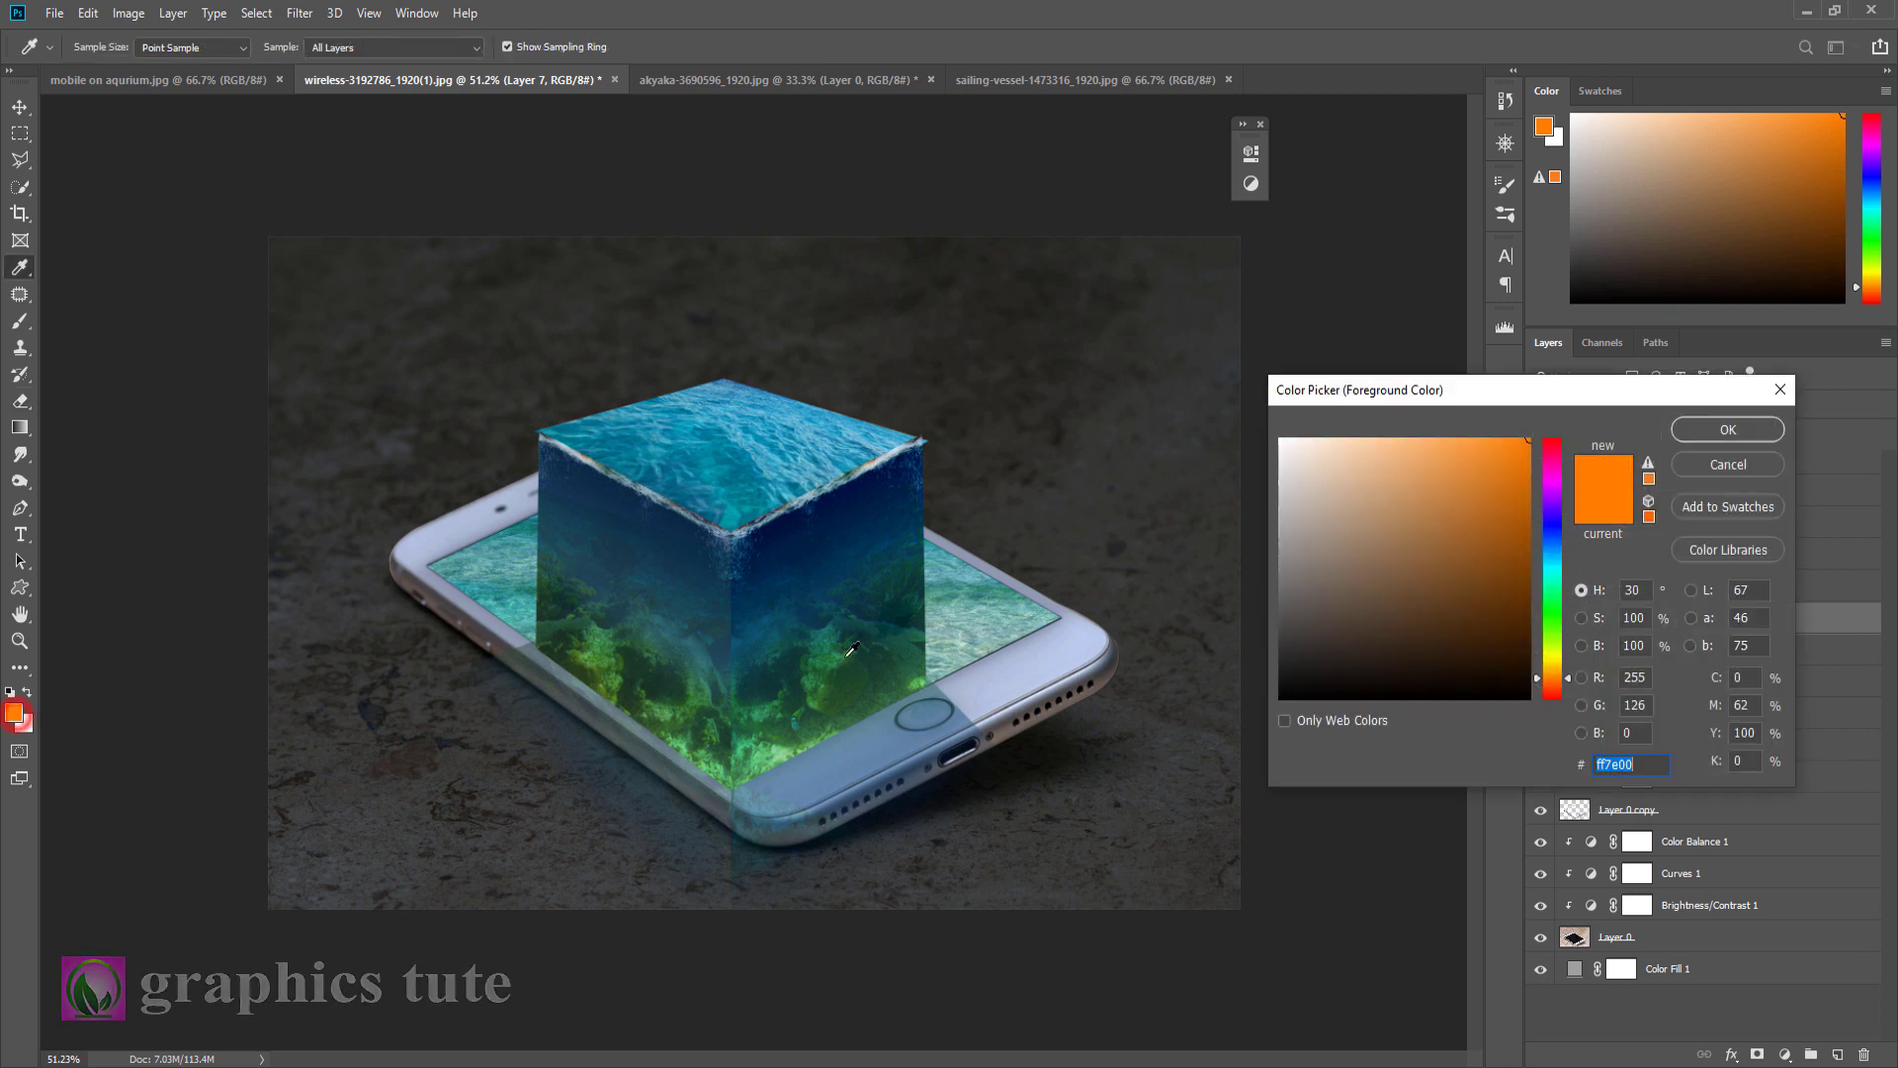
left_click(1556, 553)
left_click(1750, 431)
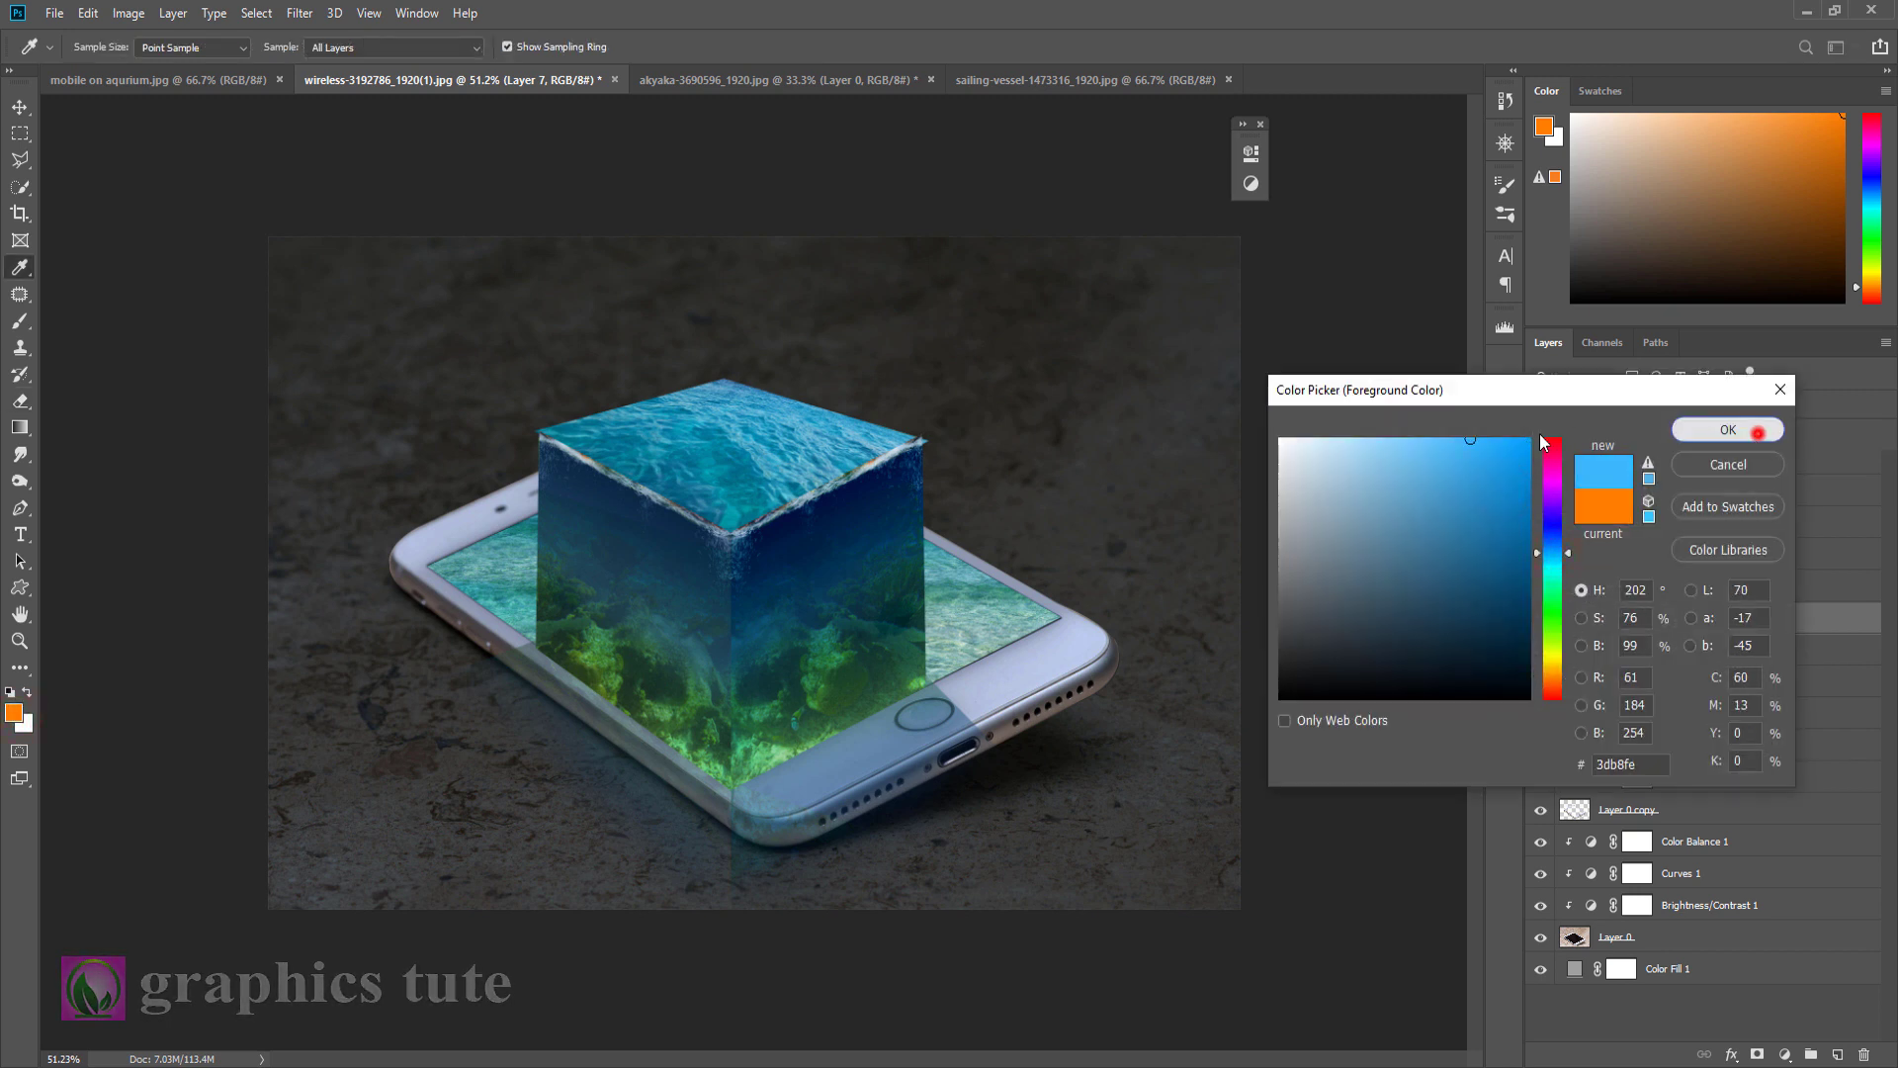
Step: Paint light blue glow on both sides of the phone with a soft 400 px brush and set Layer 7's blend mode to Overlay
key("b")
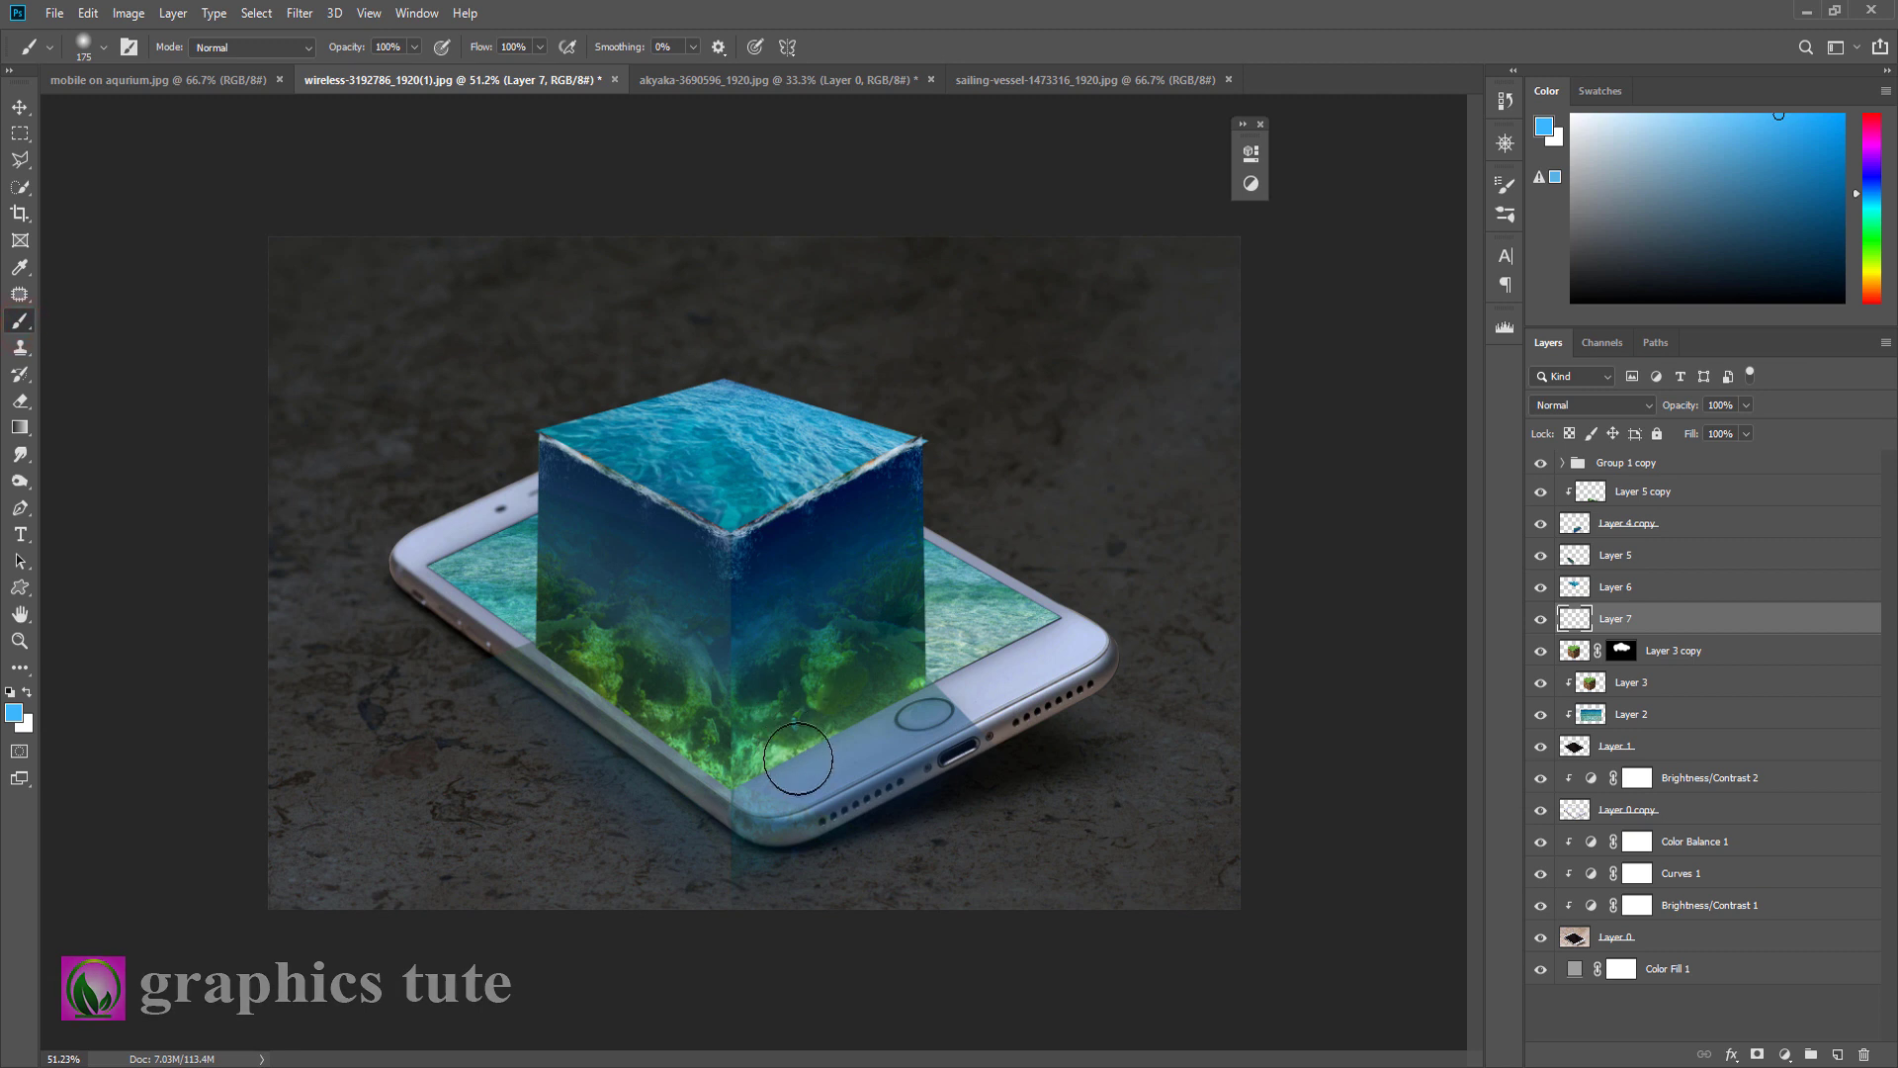
key("bracketright")
key("bracketright")
key("bracketright")
key("bracketright")
left_click(951, 697)
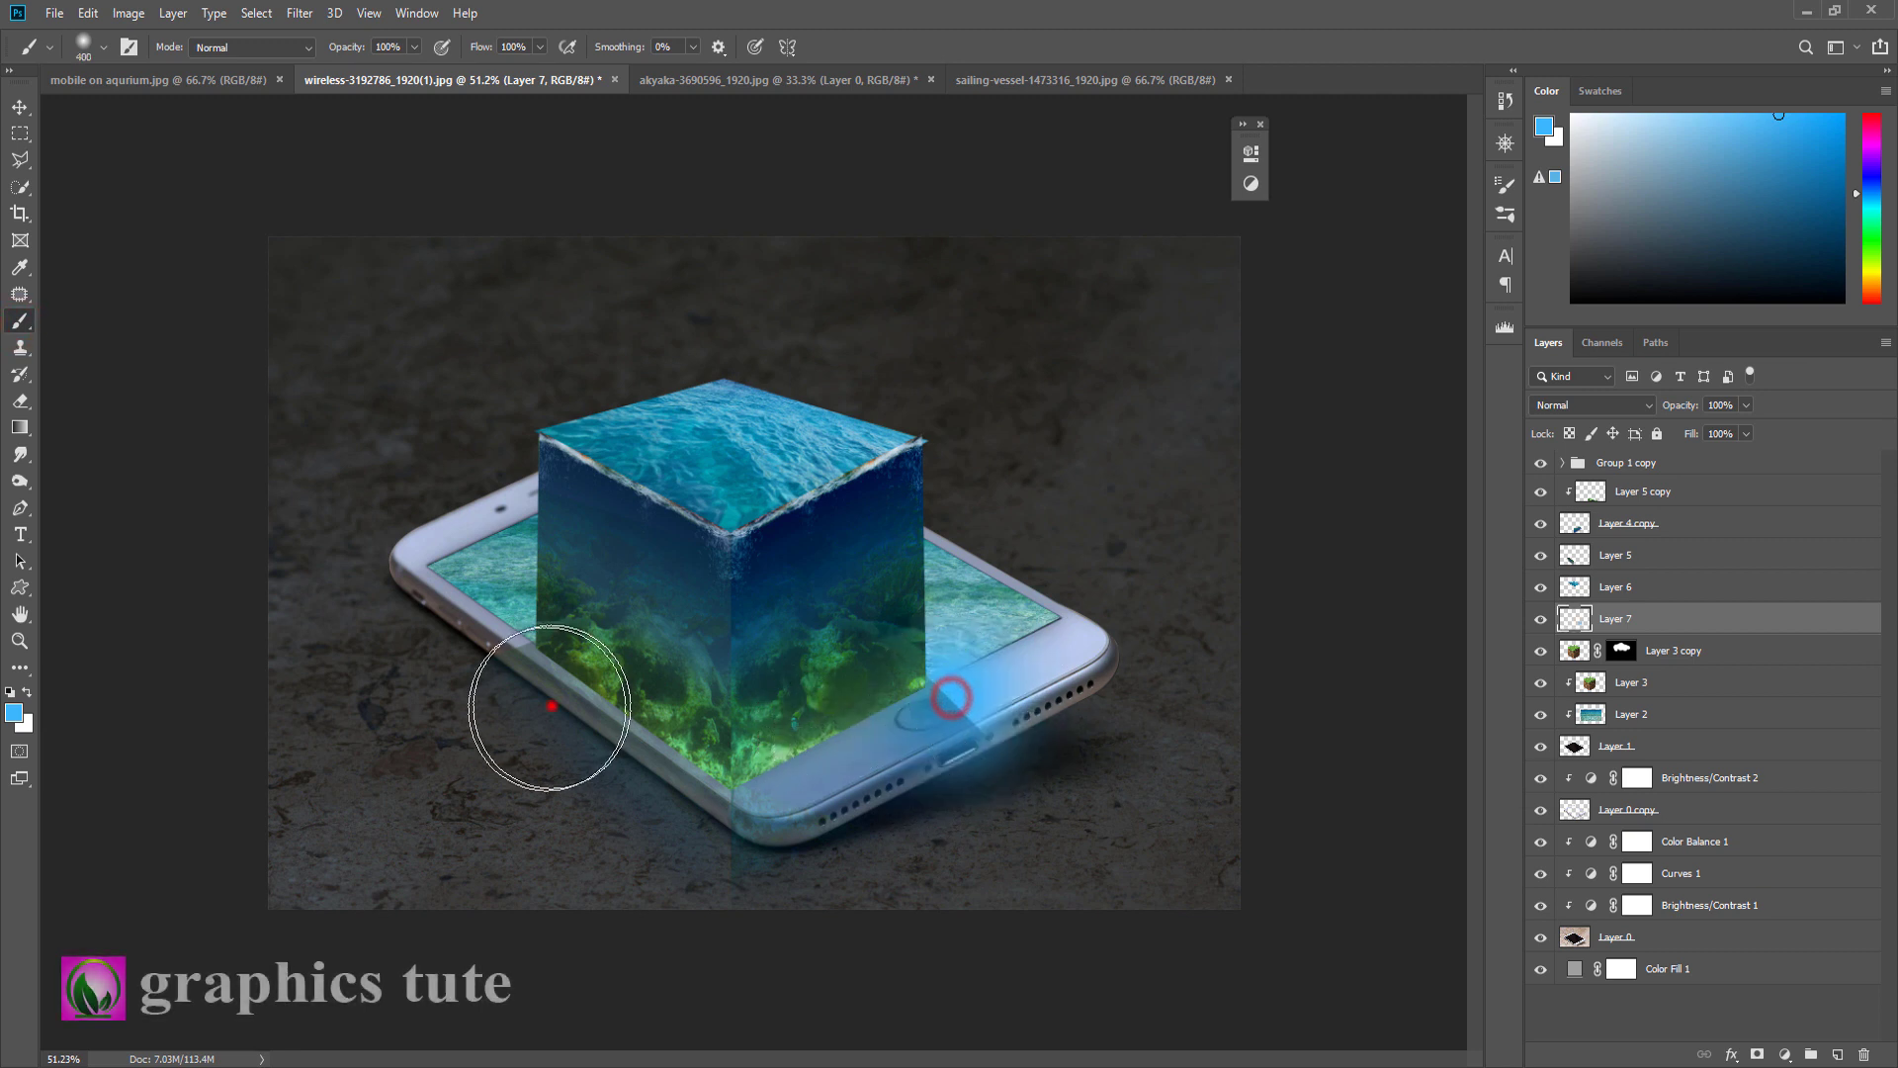
left_click_drag(552, 706, 445, 682)
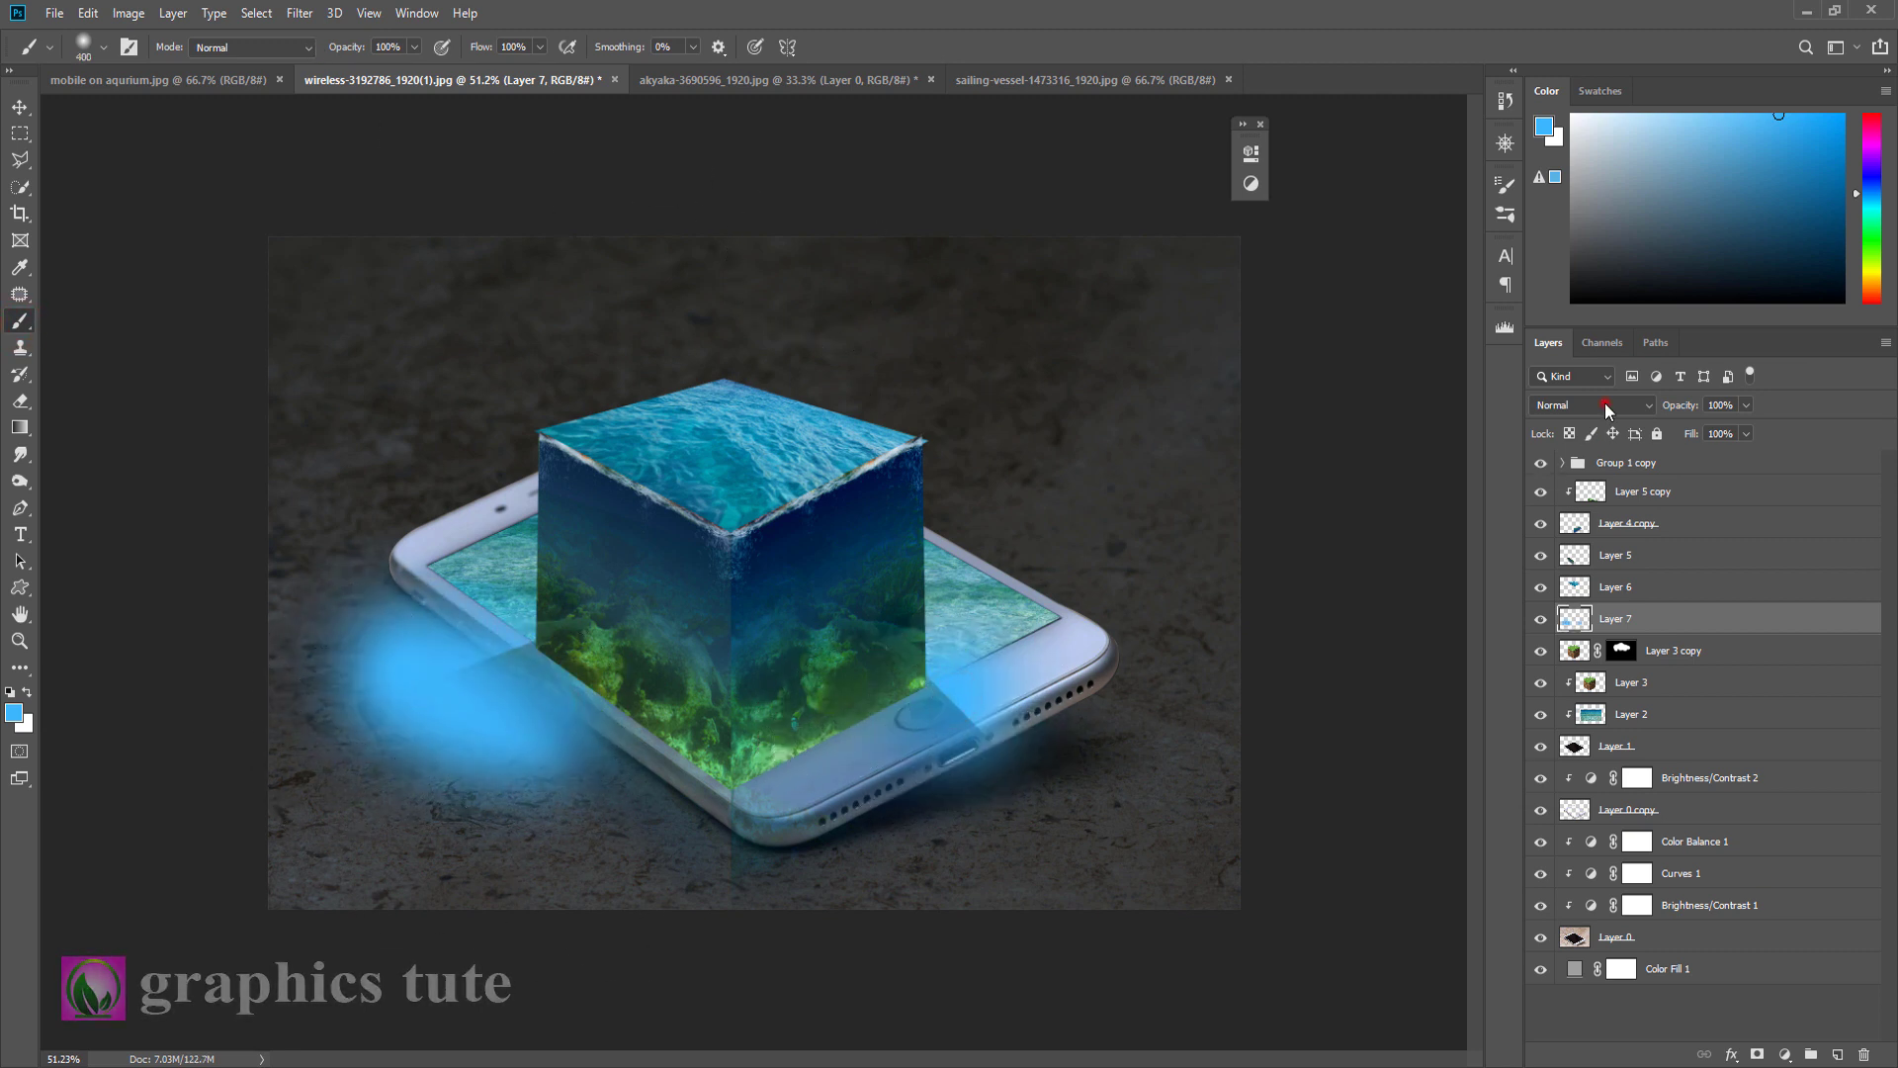
left_click(1607, 408)
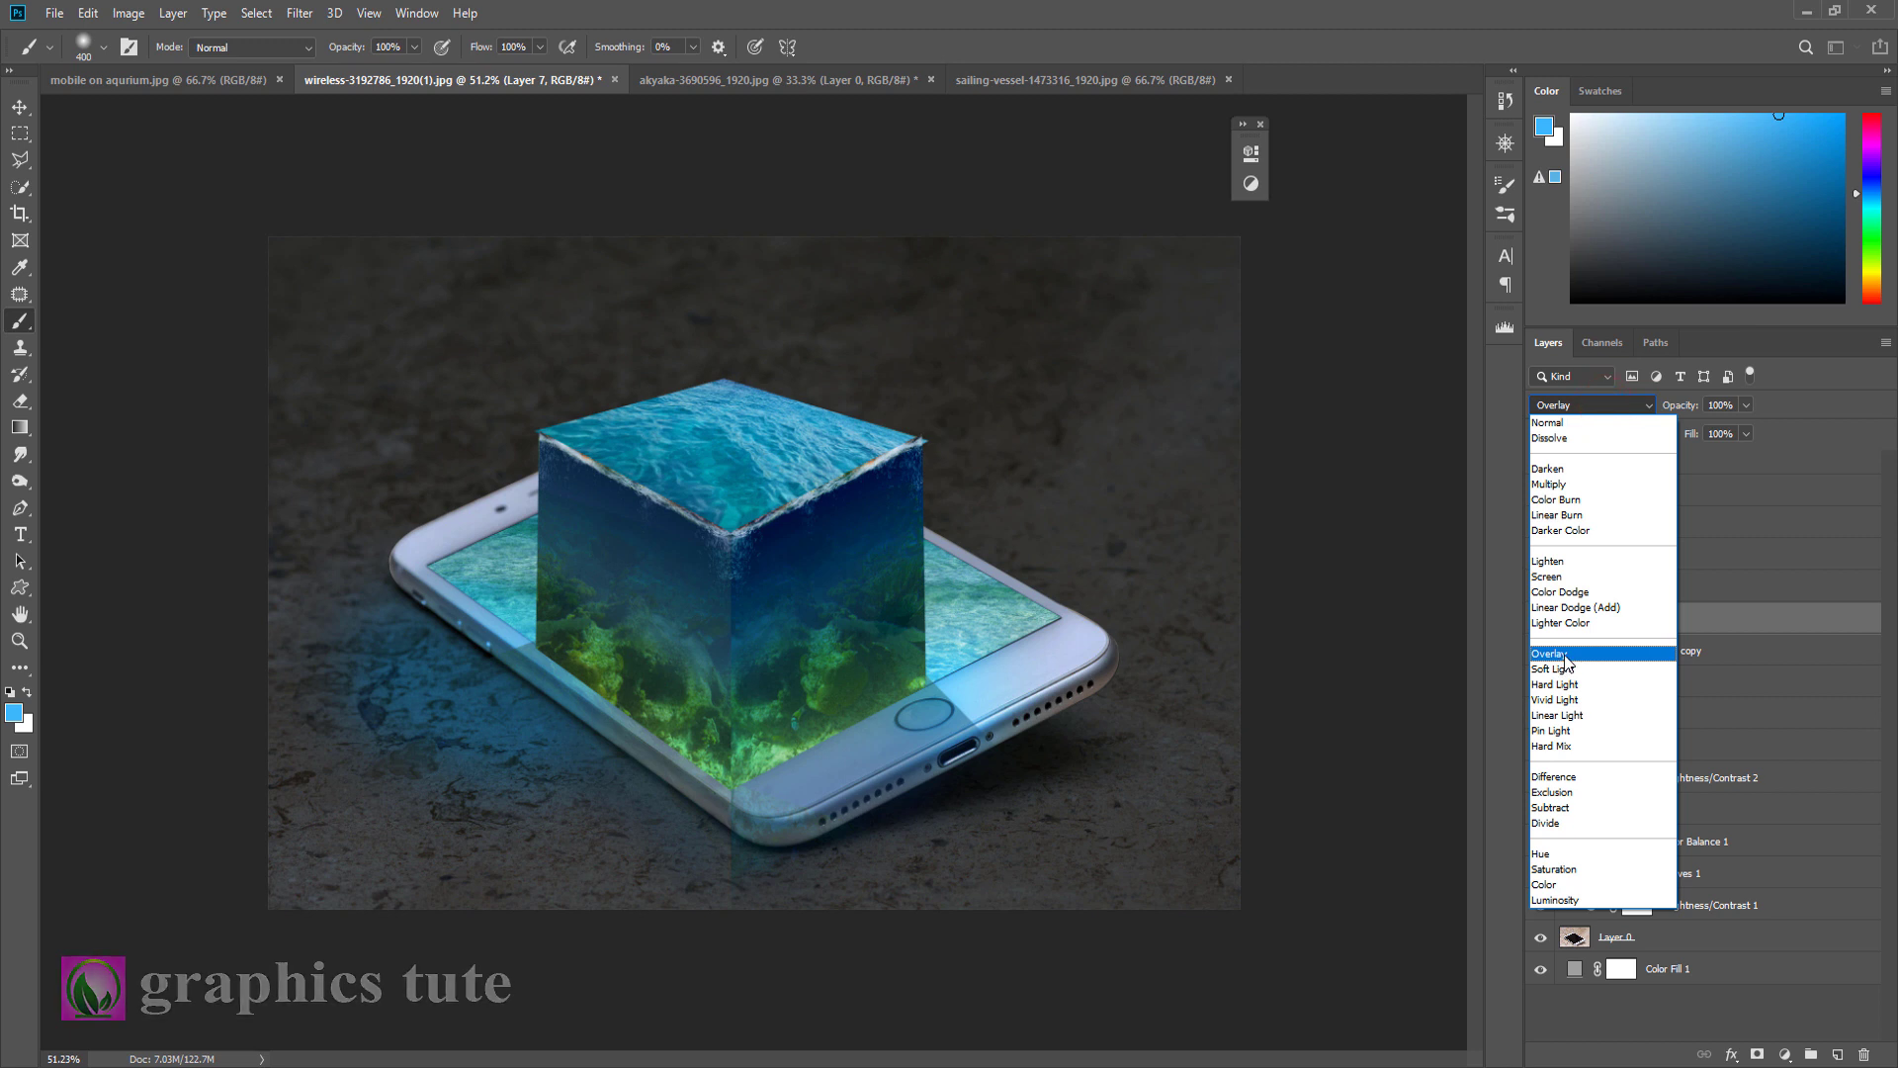
left_click(1566, 656)
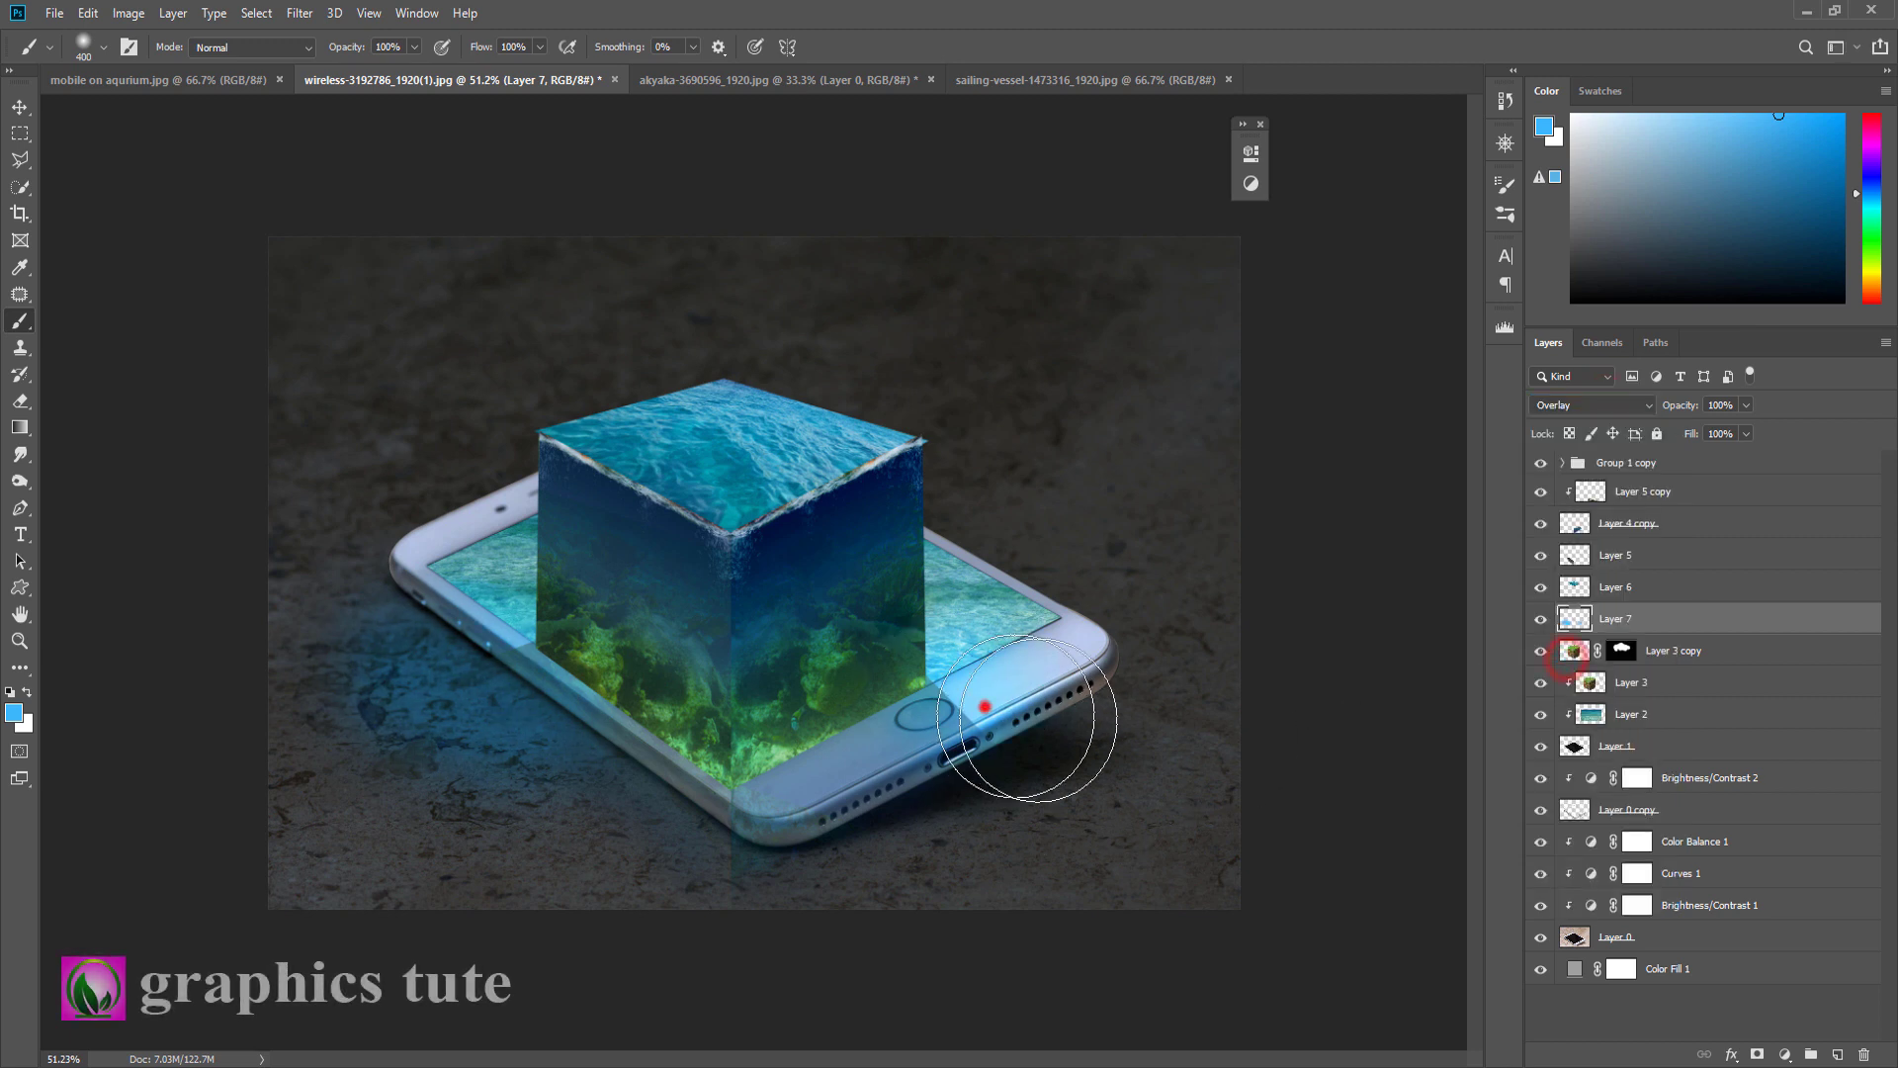
Step: Extend the light blue glow over the phone's front end and the ground around it on Layer 7
mouse_move(1028, 717)
left_mouse_down()
mouse_move(1062, 787)
mouse_move(898, 786)
left_mouse_up()
left_click(606, 767)
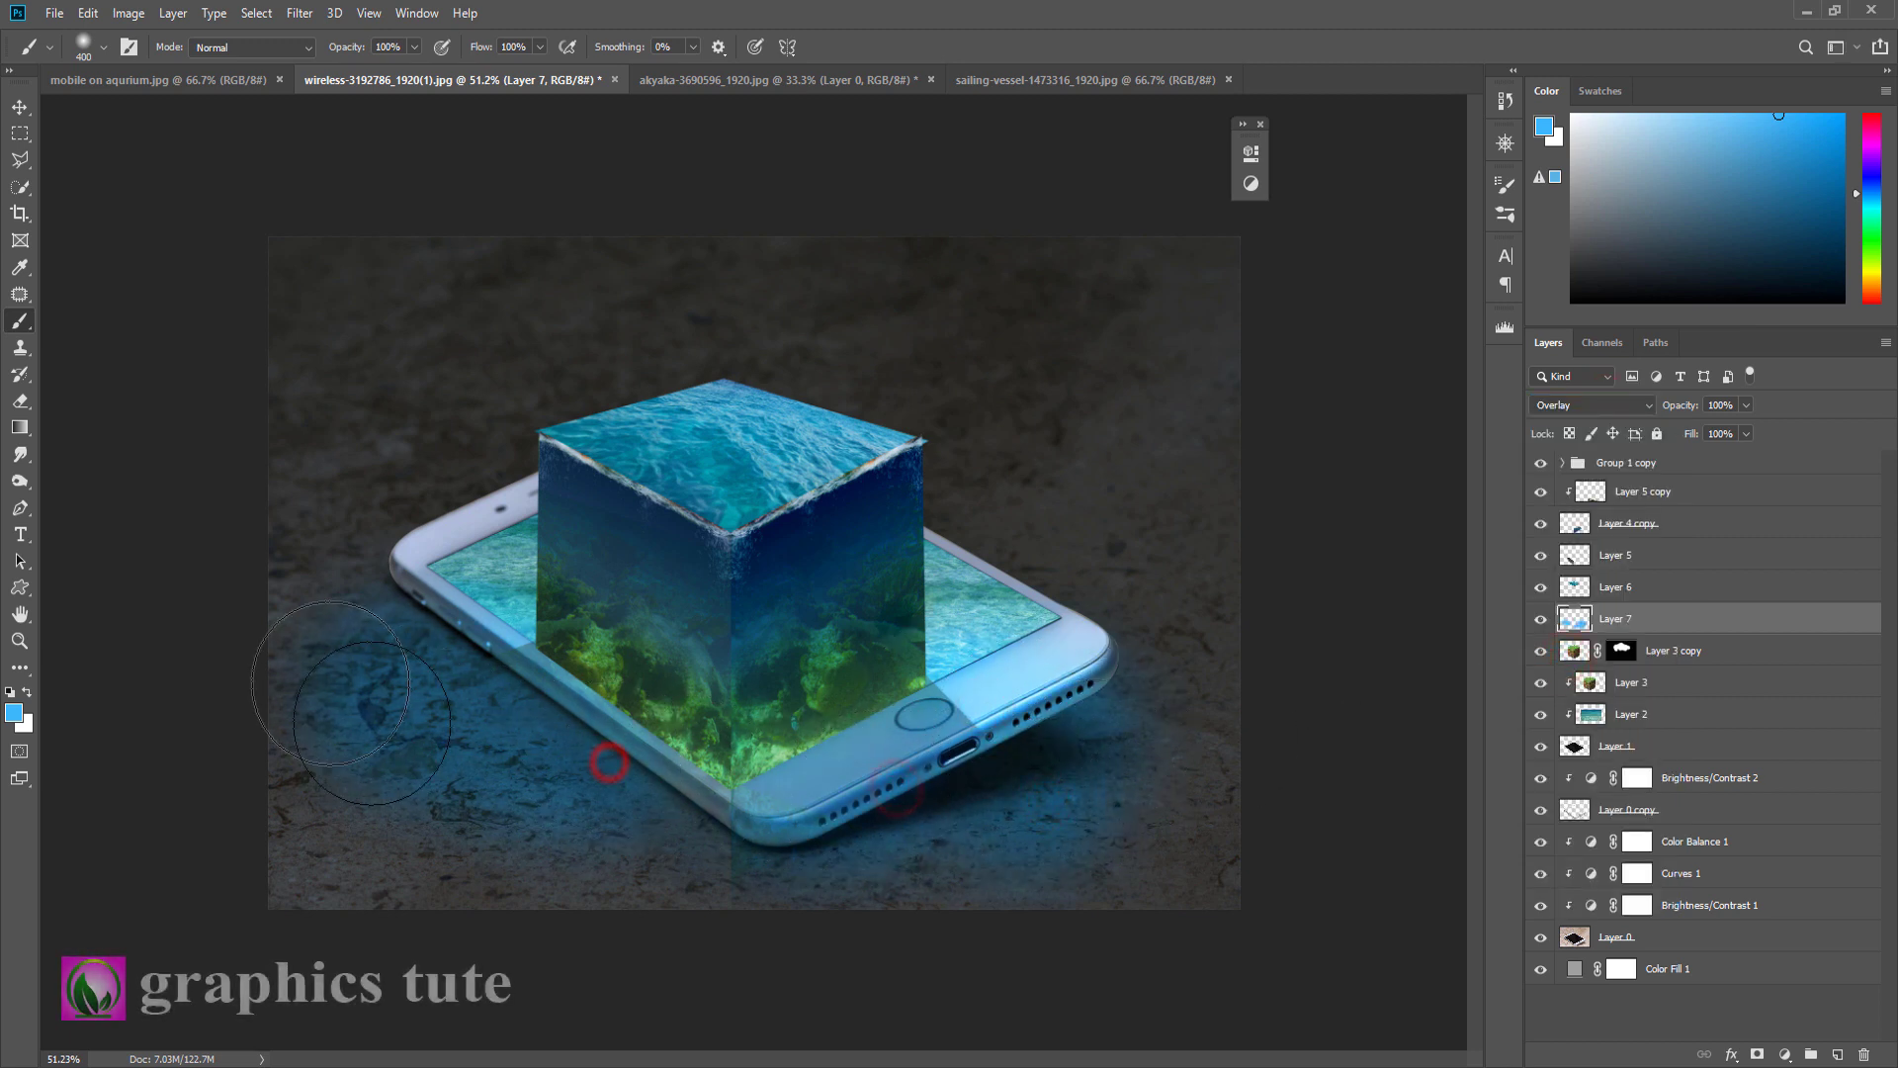
left_click_drag(750, 843, 1306, 776)
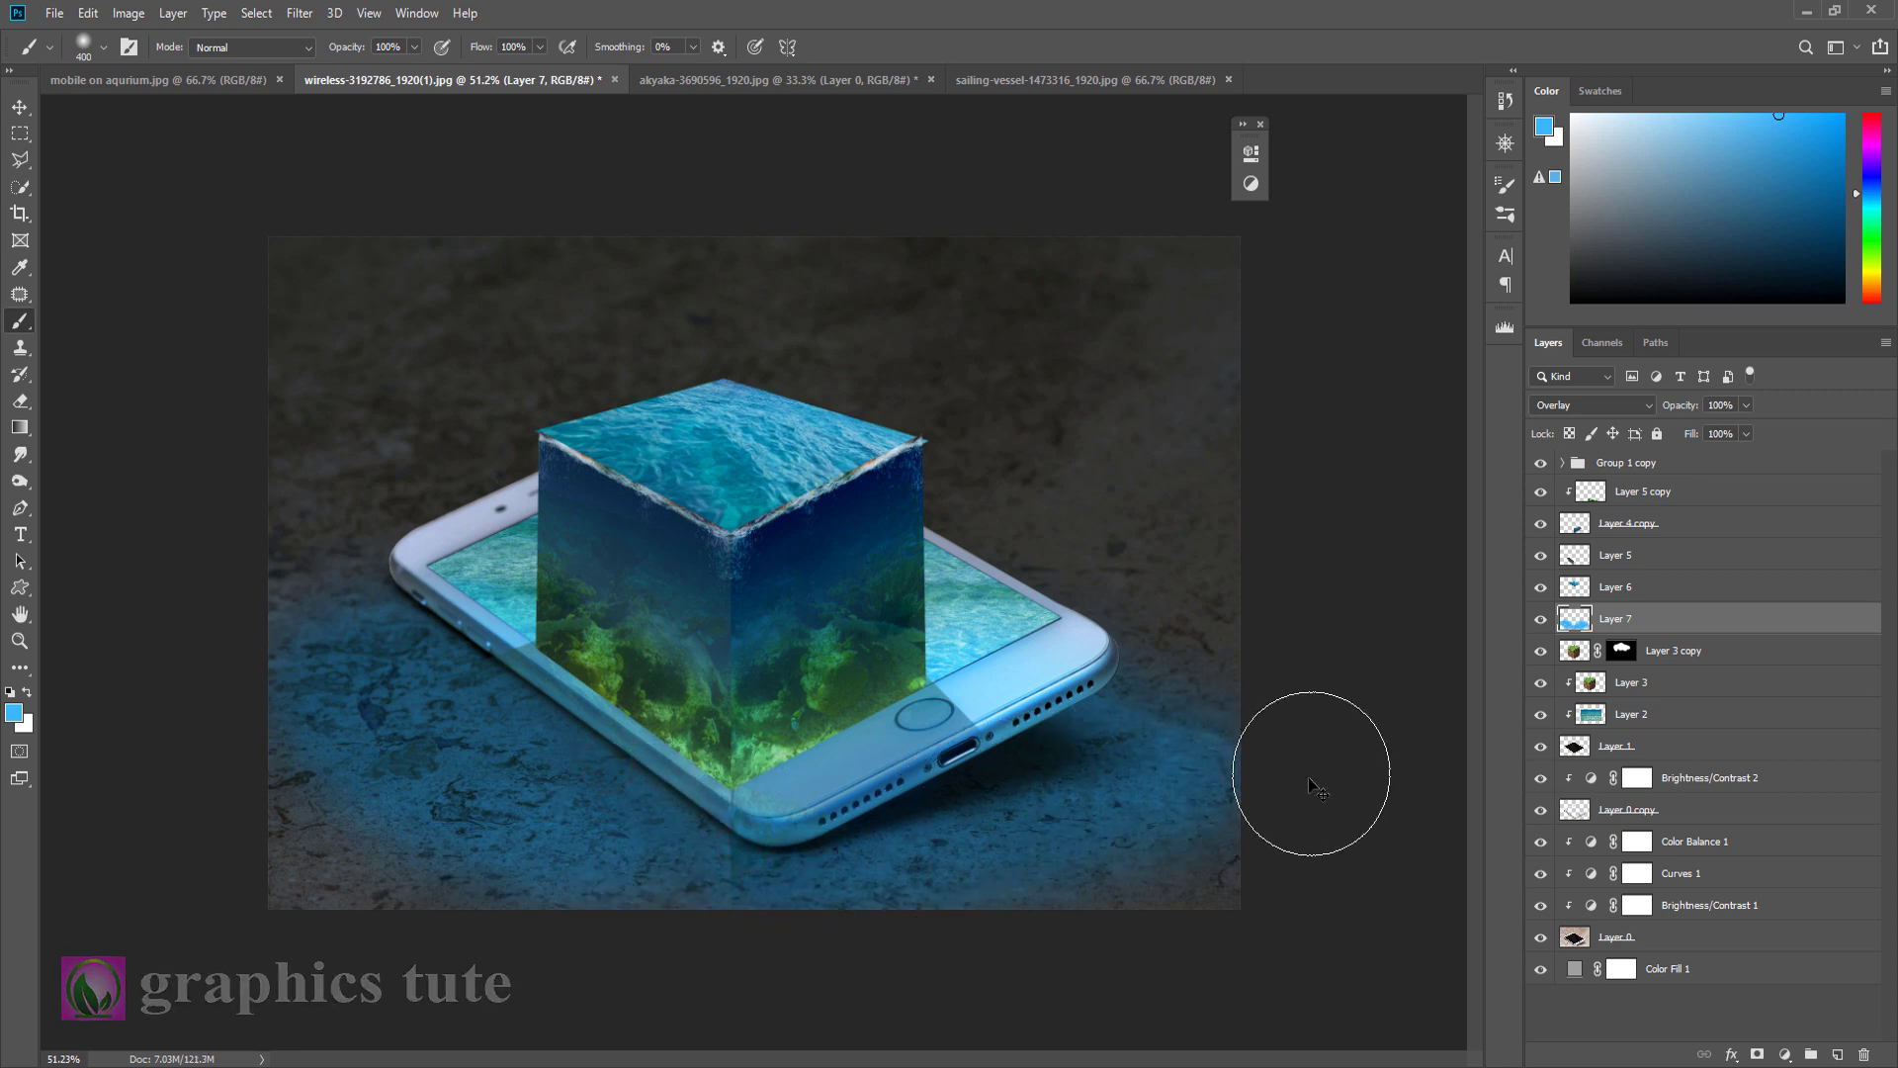
Step: Shift the hue of the glow layer by +3 and reduce the layer's opacity to 51%
key("ctrl+u")
left_click_drag(1477, 393, 1482, 394)
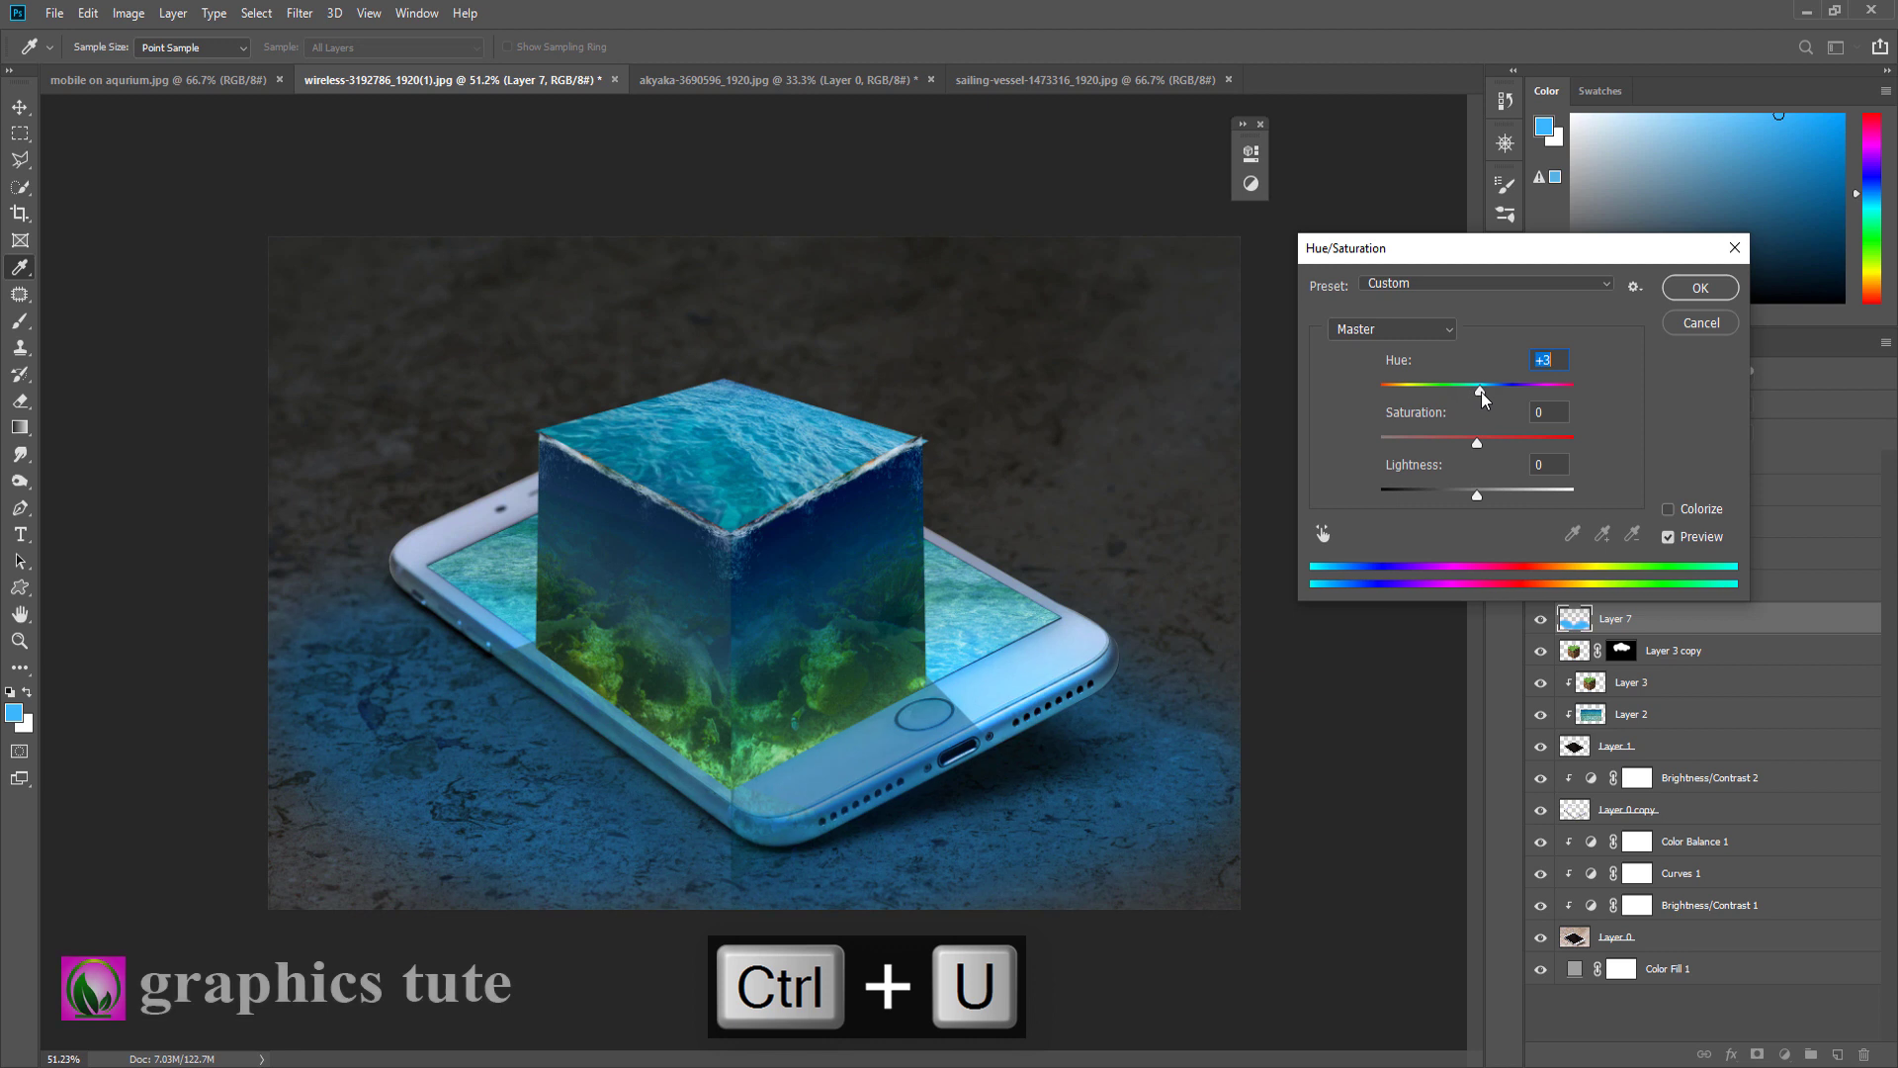
left_click(1700, 289)
key("b")
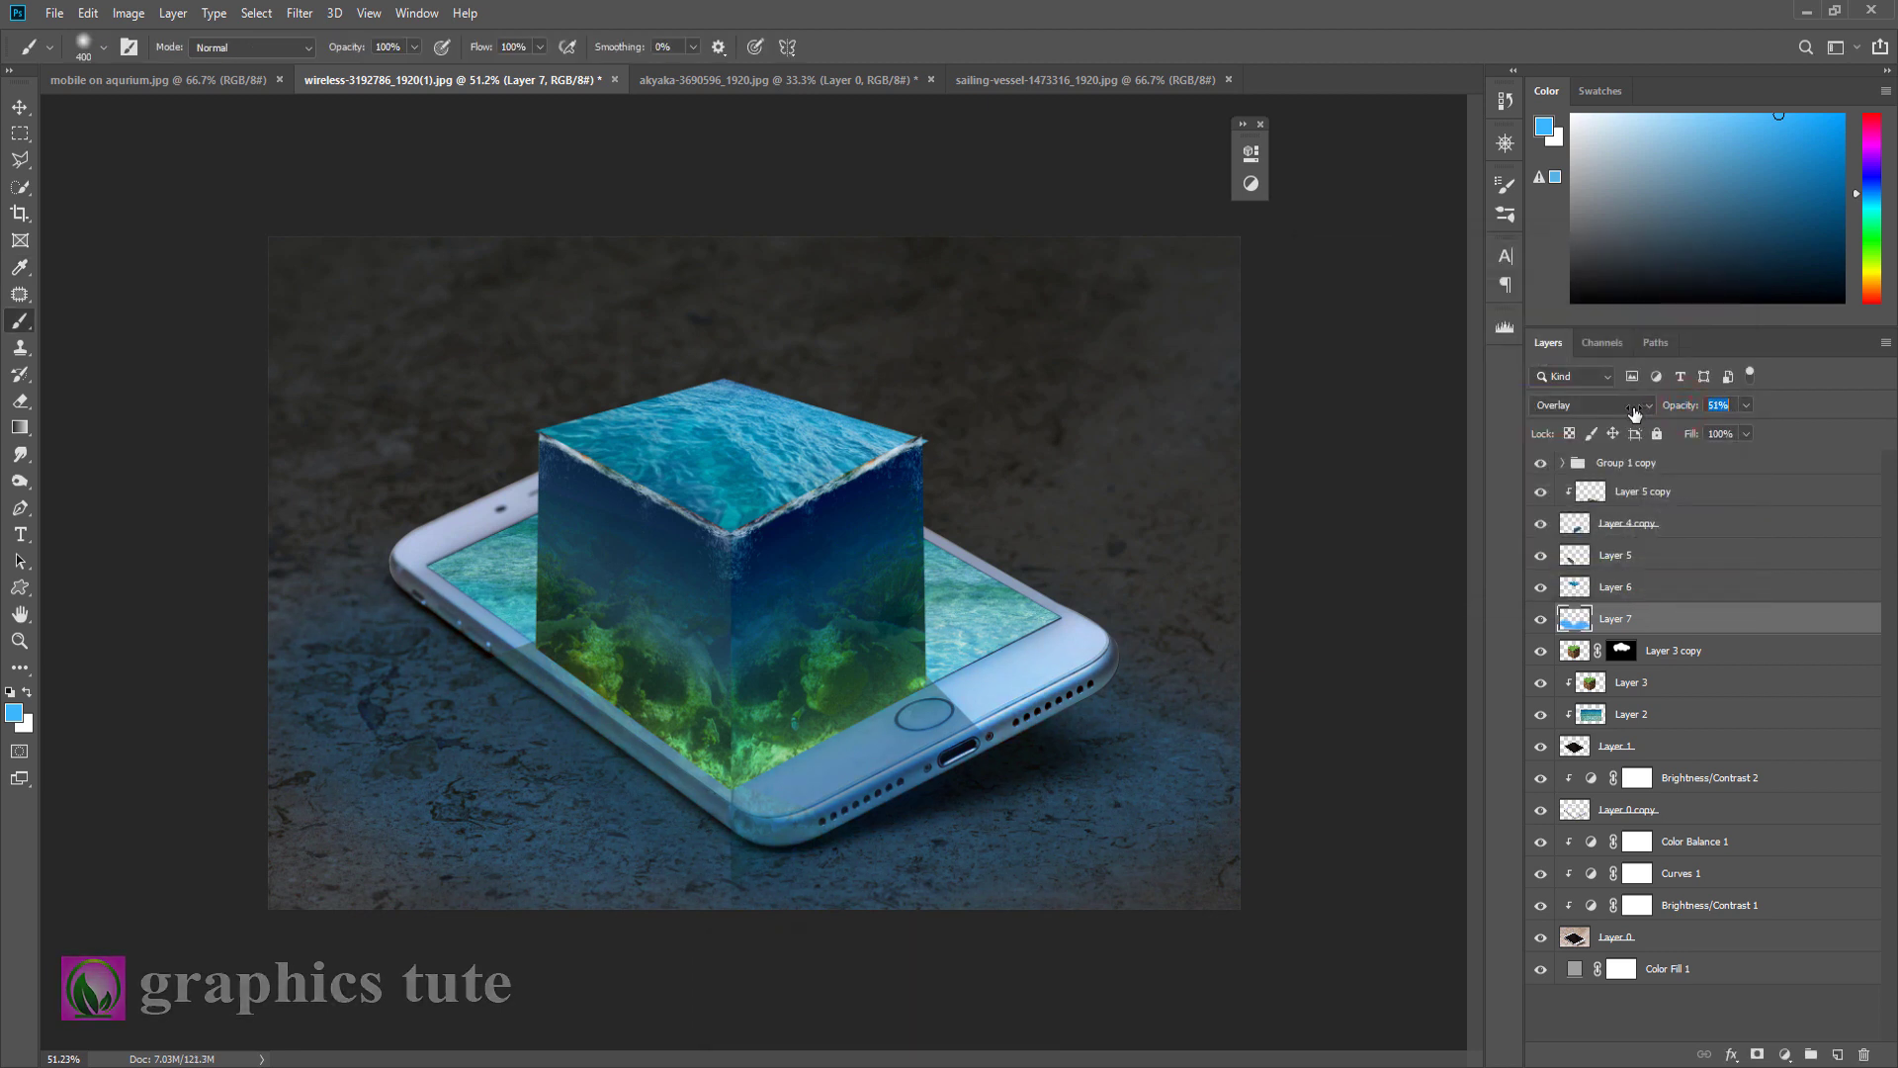
Step: Create a new layer above Group 1 copy and set the foreground colour to a dark blue
left_click(1644, 460)
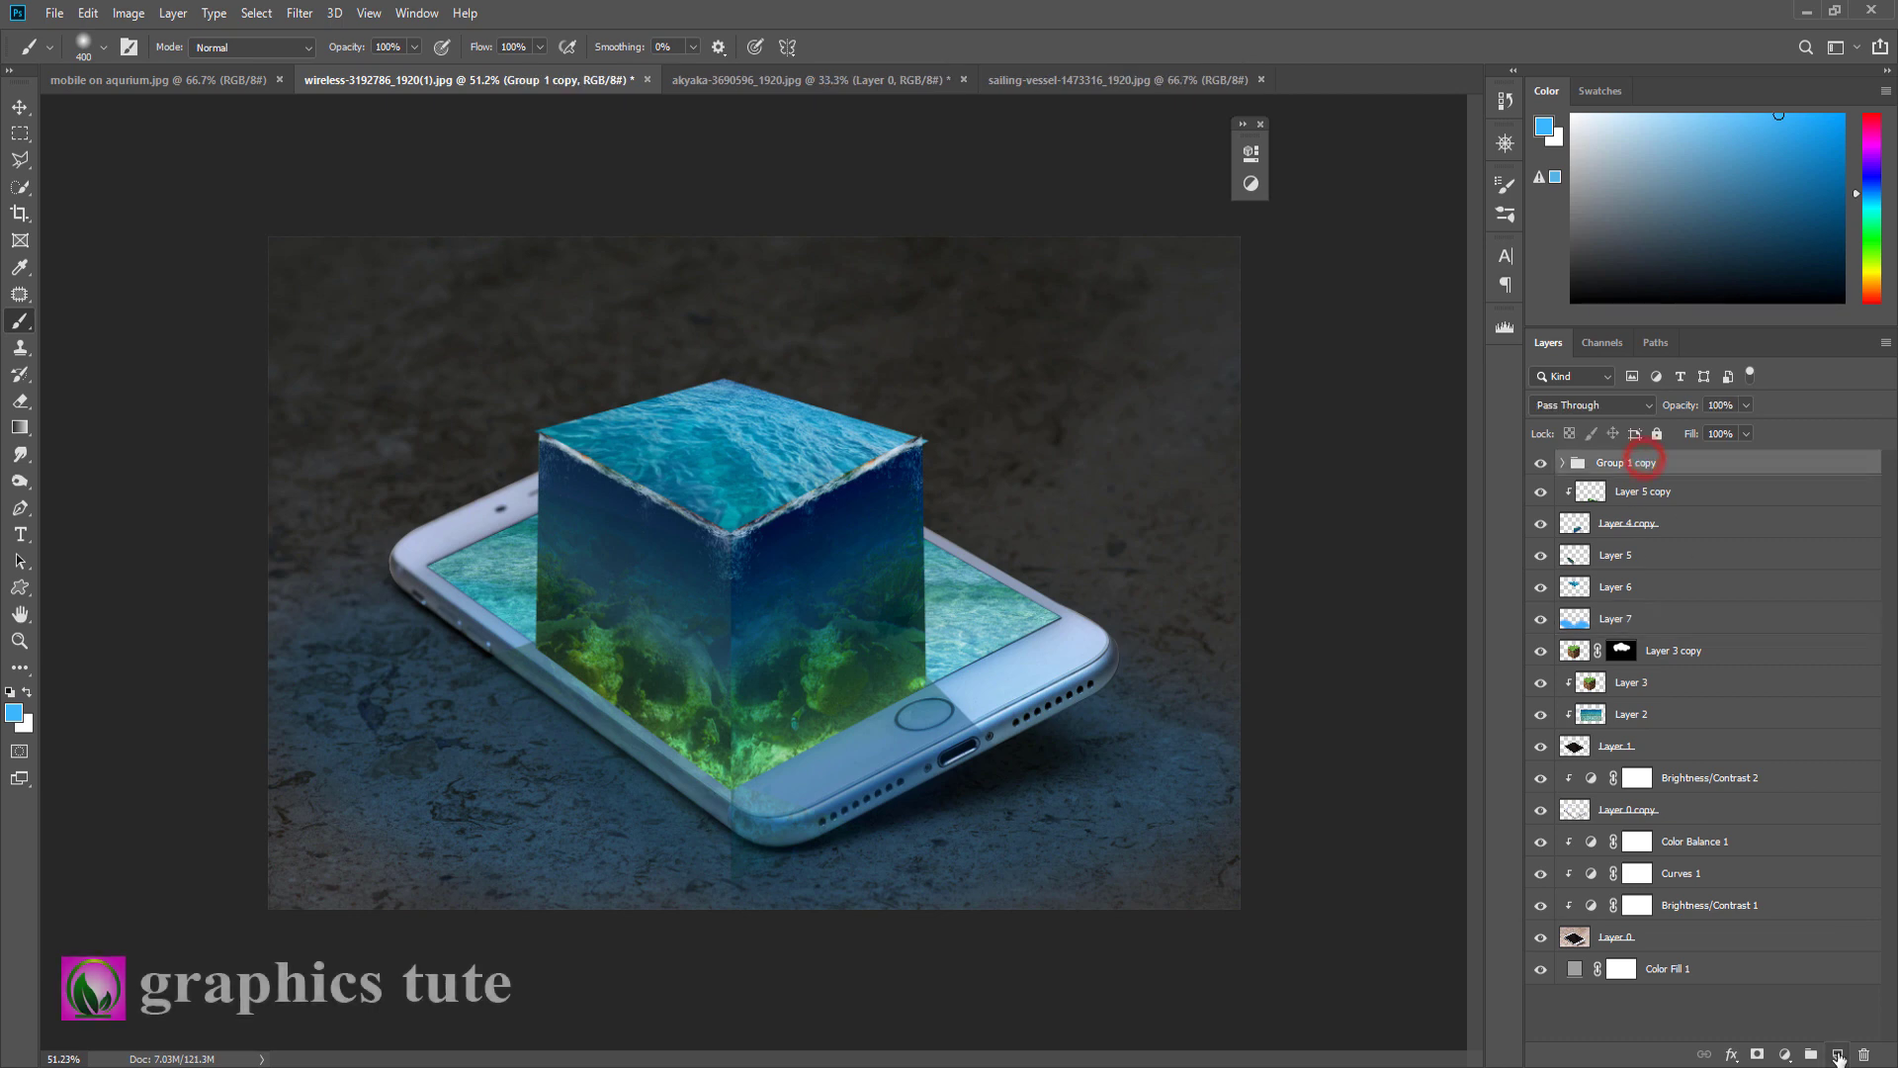
left_click(1838, 1055)
left_click(18, 716)
left_click(1514, 601)
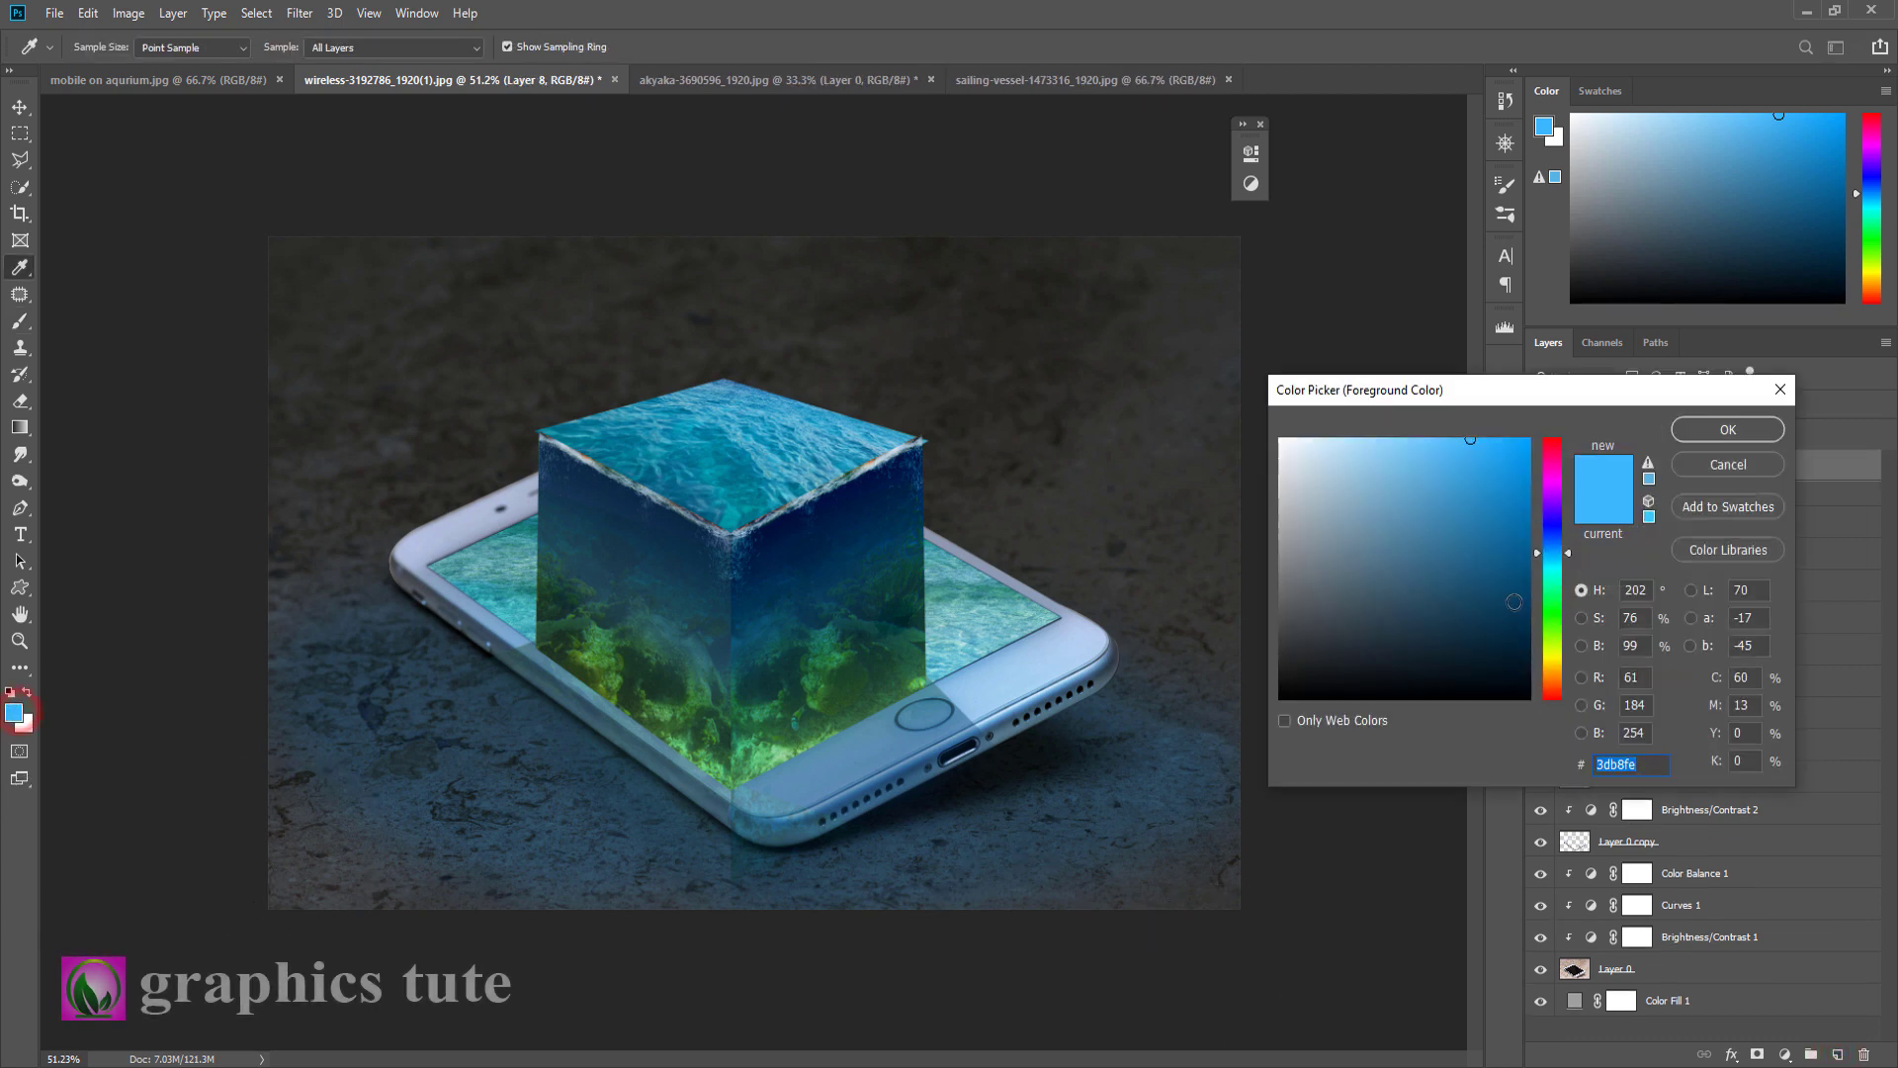
left_click(1726, 432)
Step: Paint a soft 100 px spot at the centre of the cube's water top, and set Layer 8 to Color Dodge at 75% opacity
key("bracketleft")
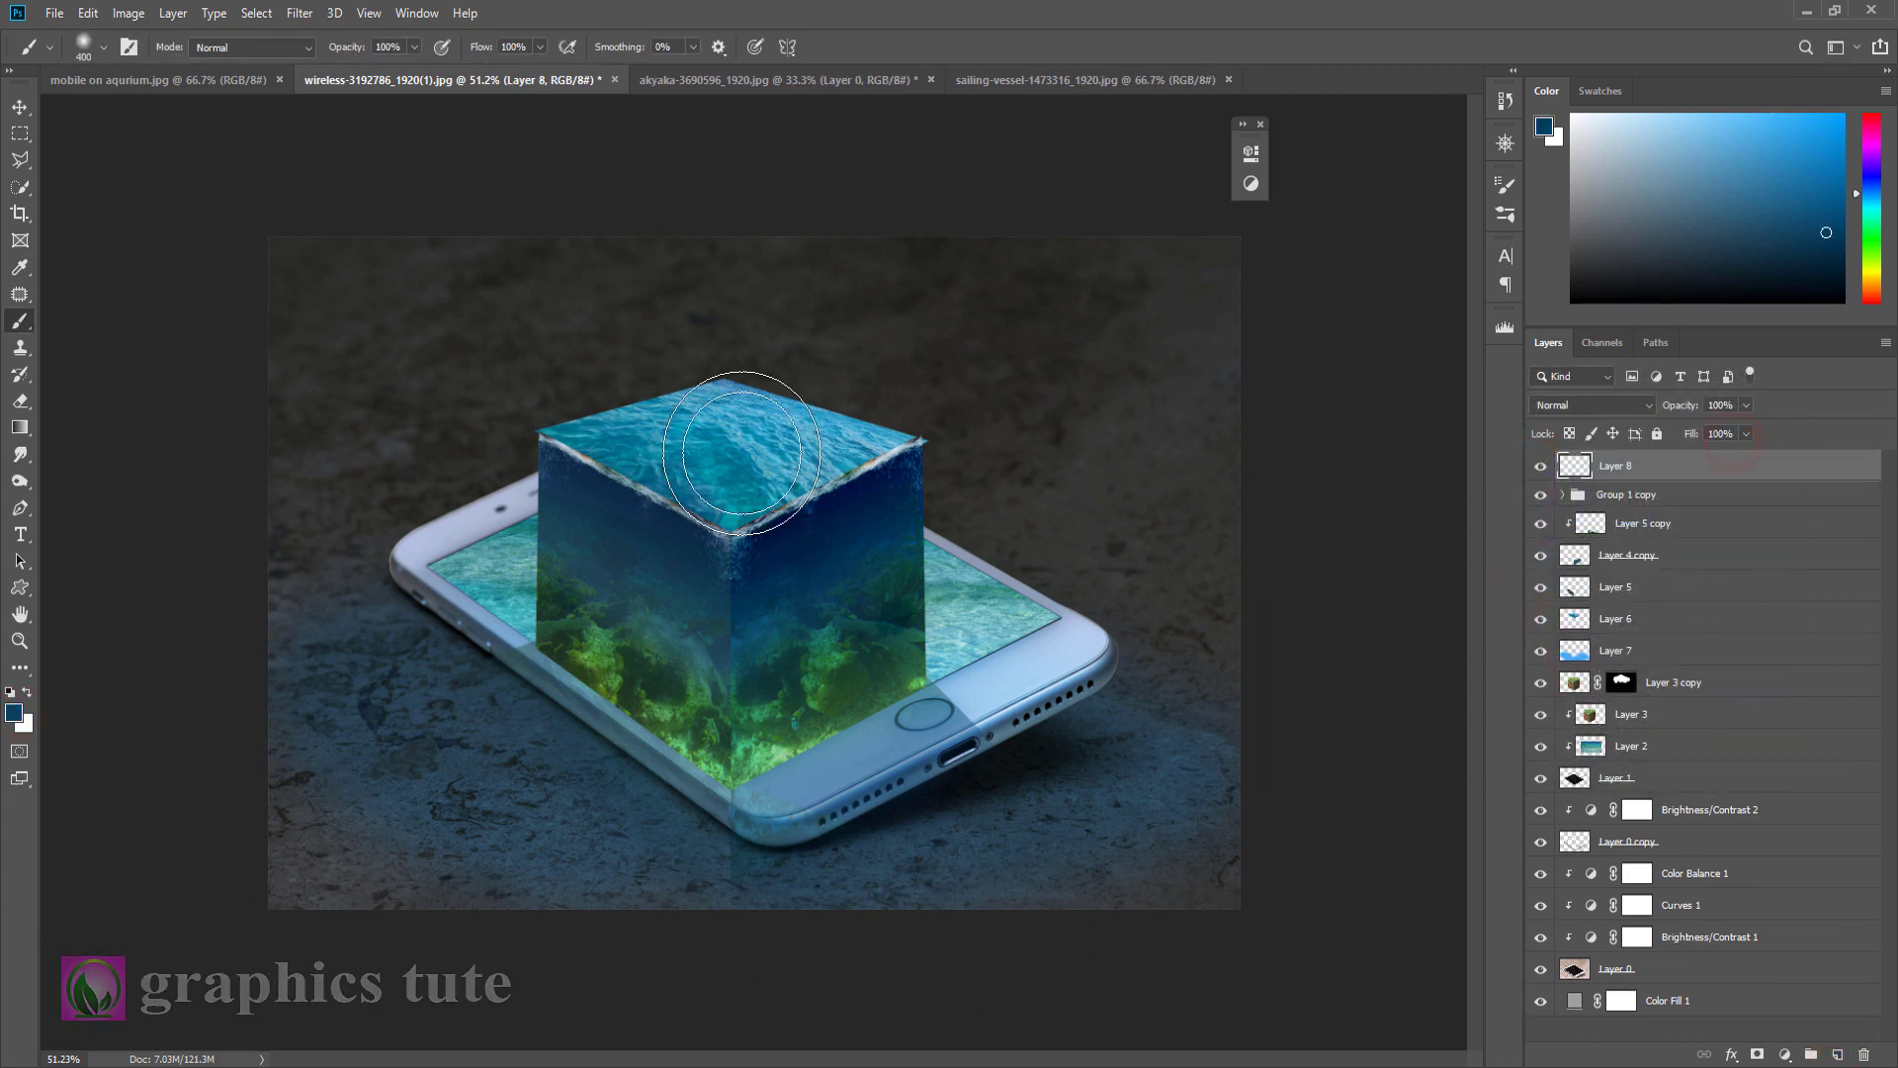
left_click_drag(734, 438, 728, 466)
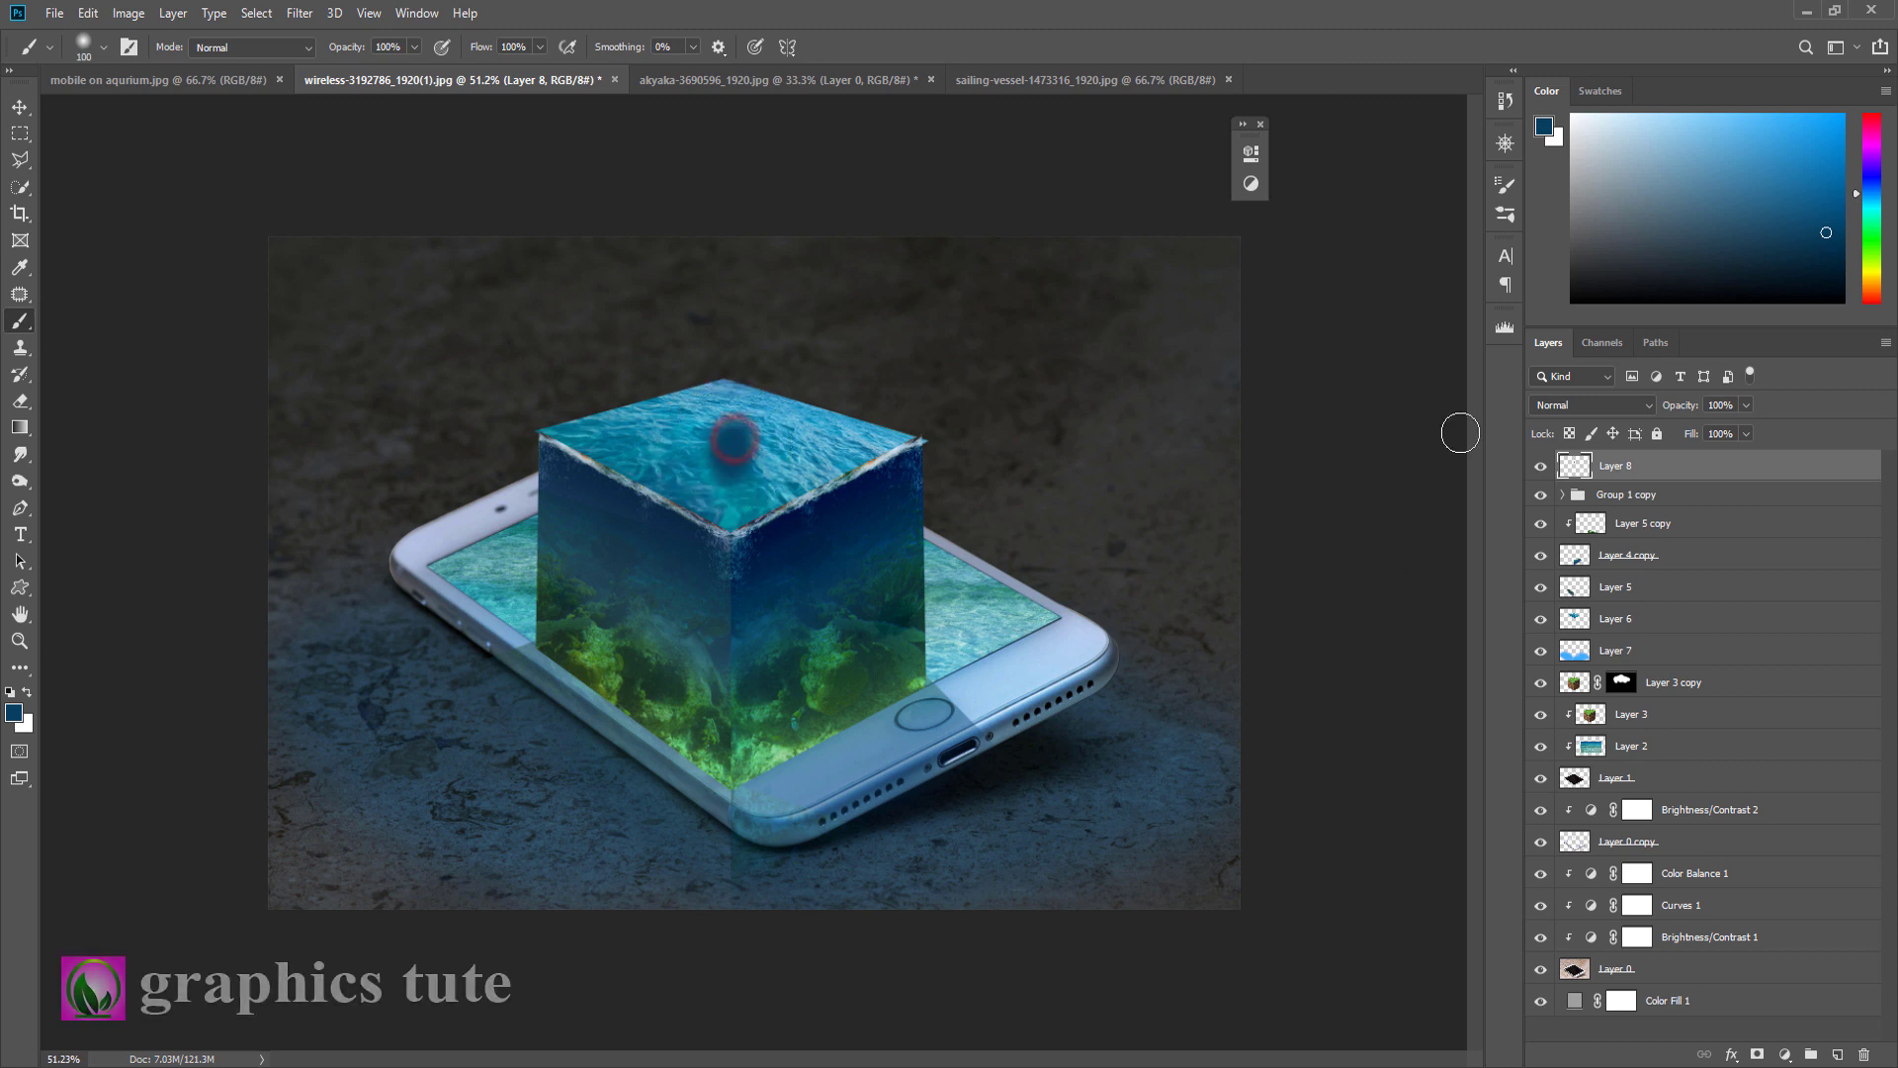
left_click(1588, 406)
left_click(1570, 588)
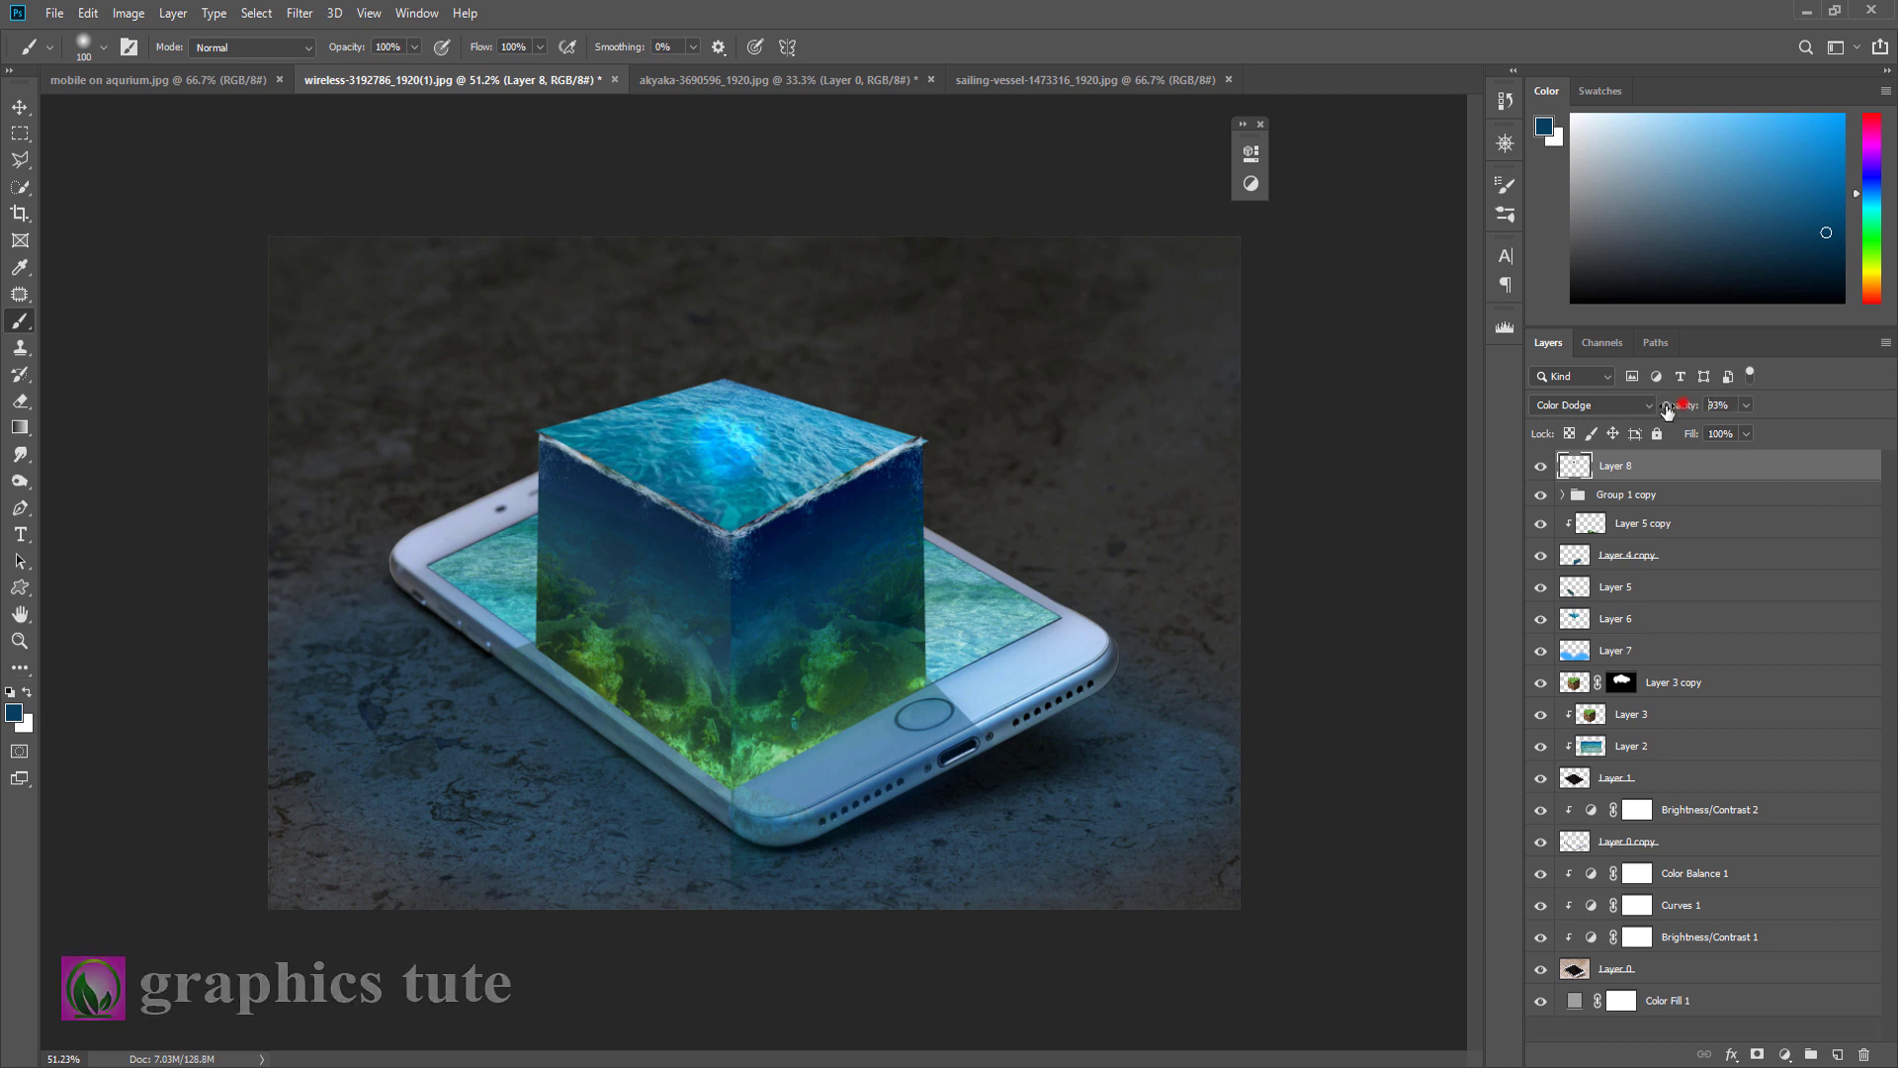
Step: Switch to the sailing-vessel-1473316_1920.jpg document and unlock its background as a regular layer
left_click(19, 640)
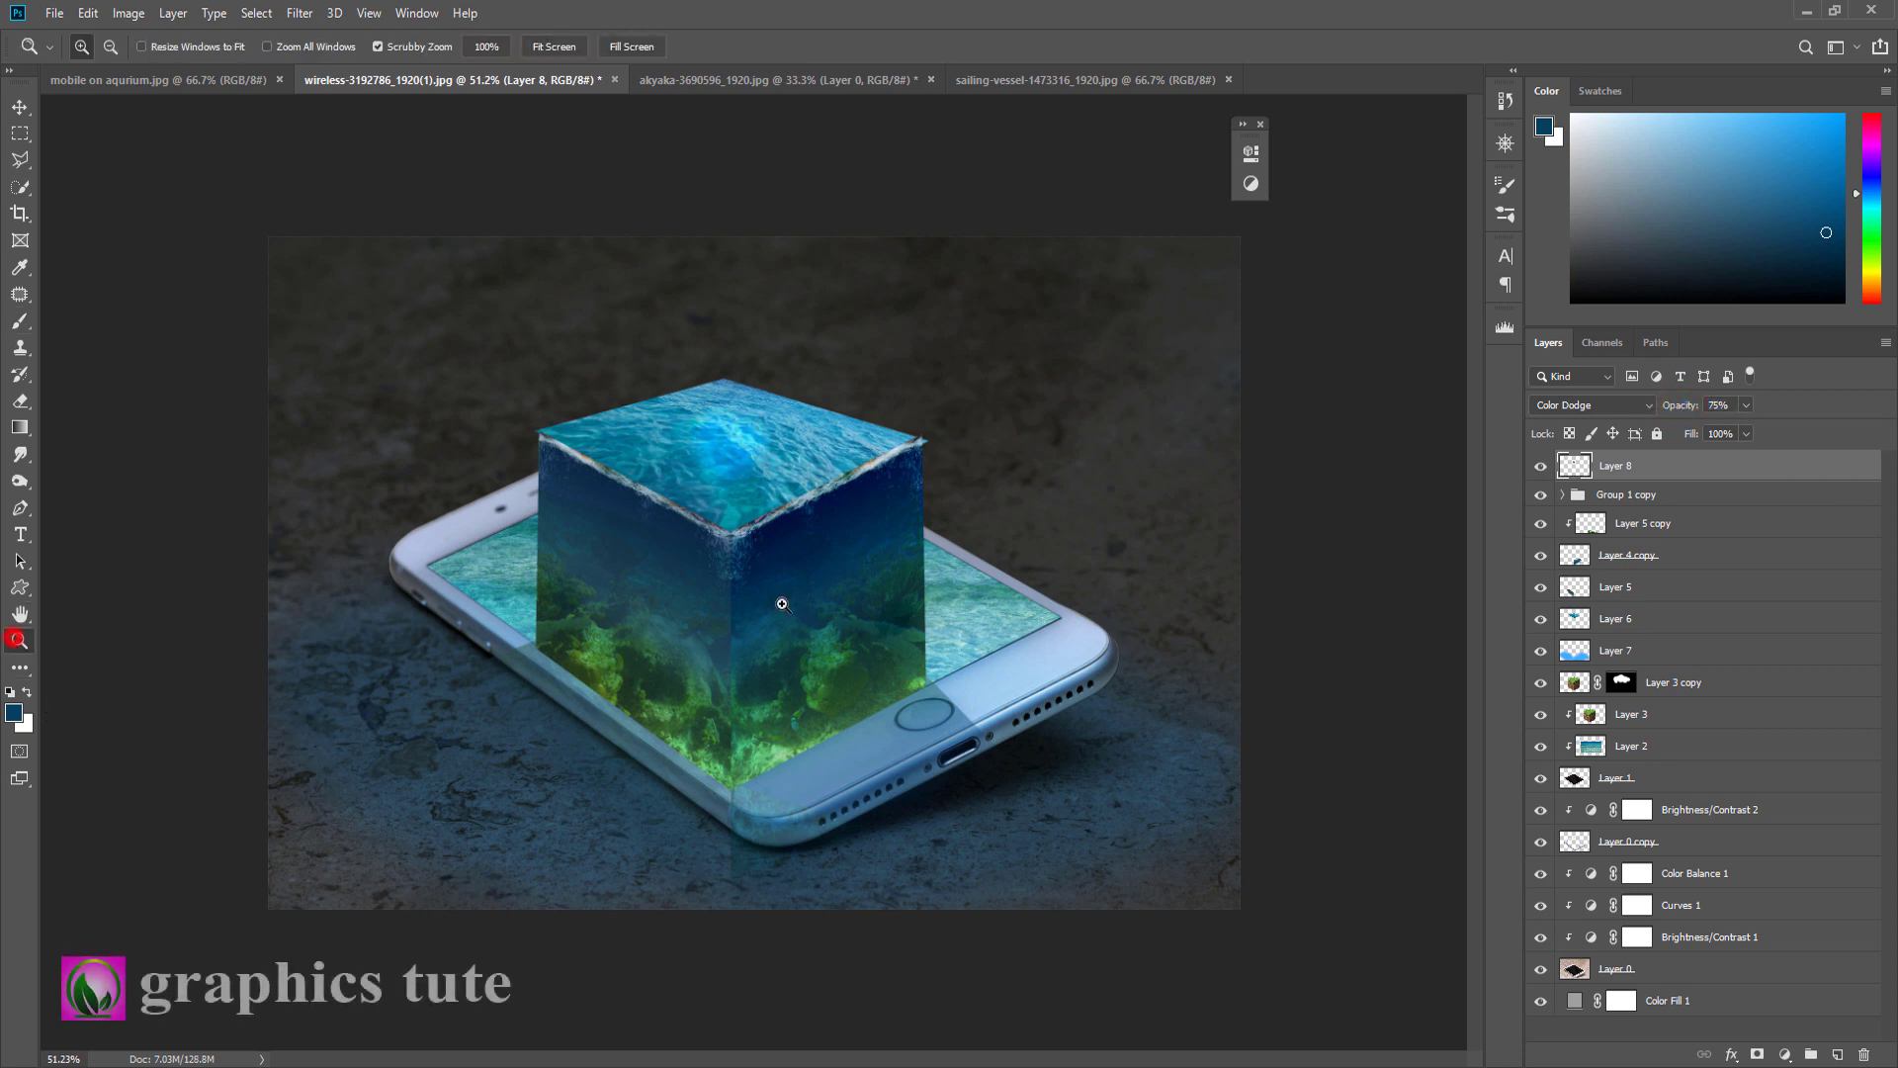
left_click_drag(792, 597, 800, 637)
key("v")
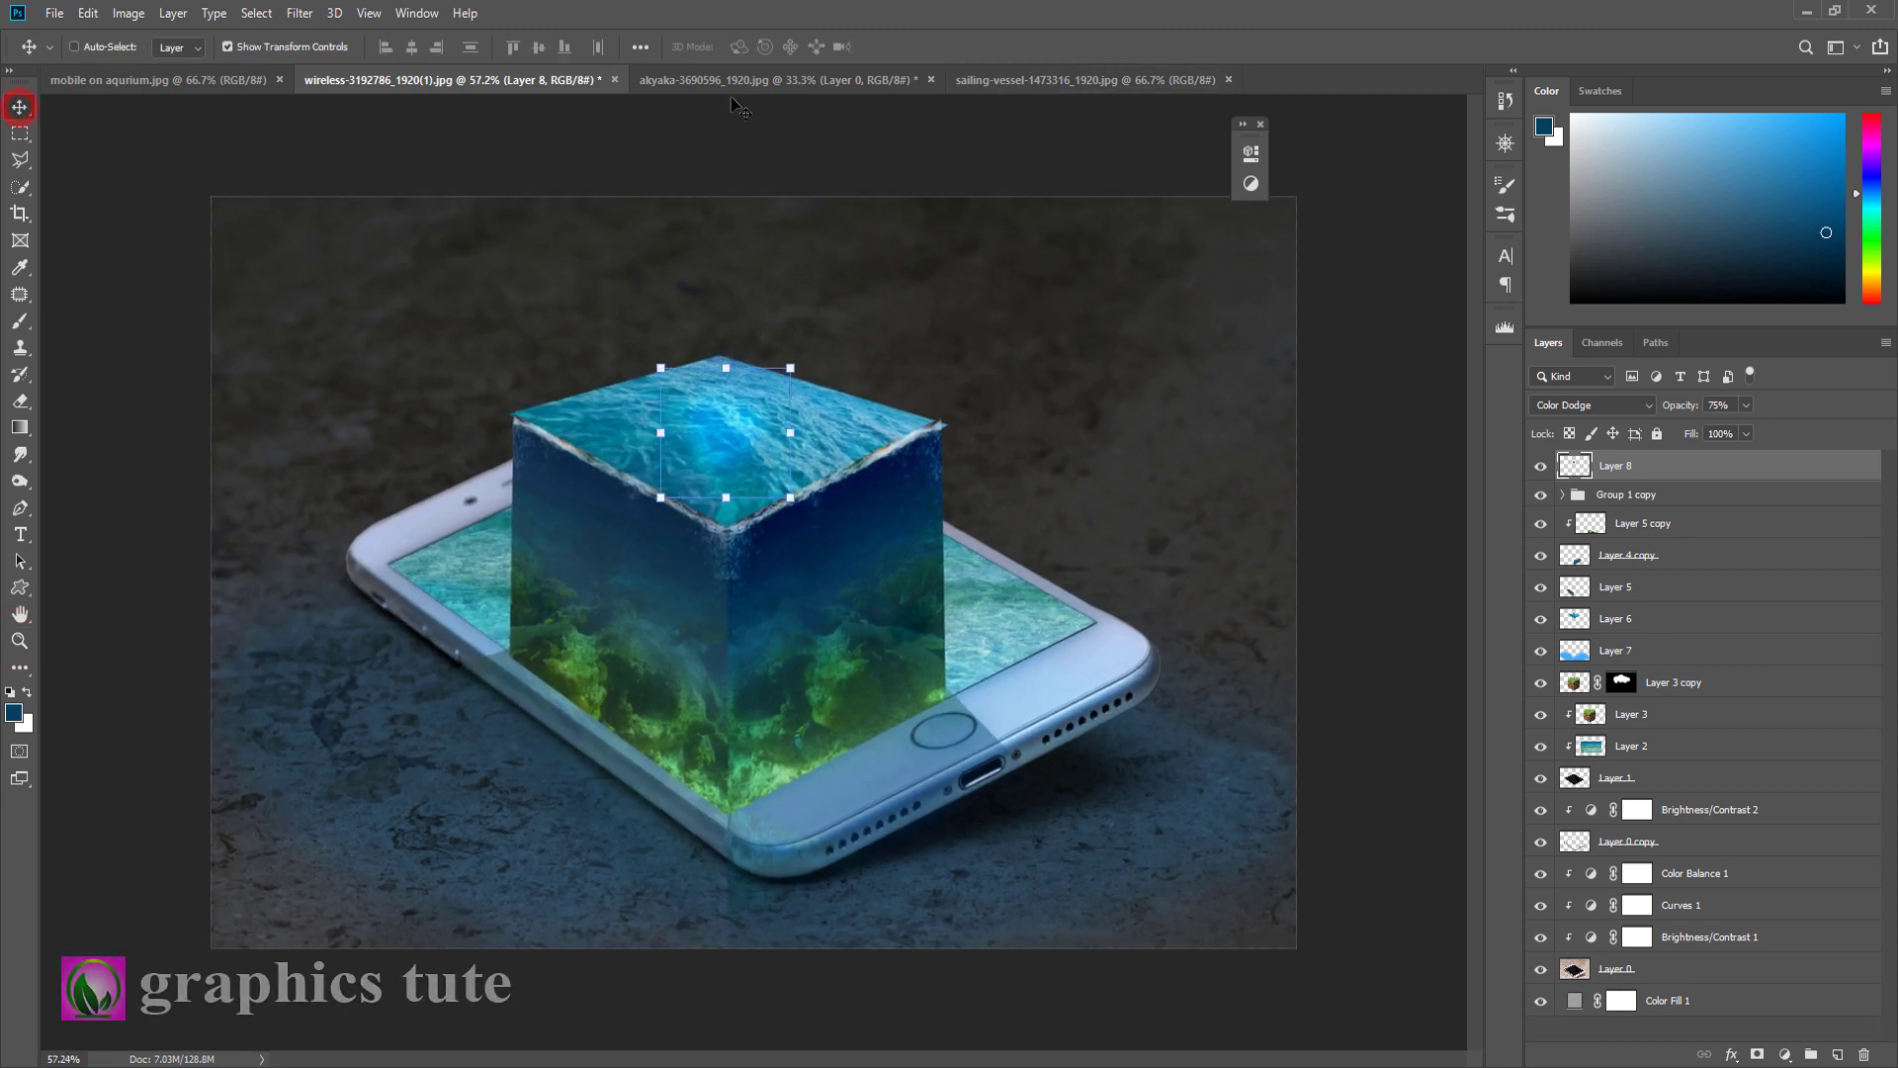
left_click(993, 83)
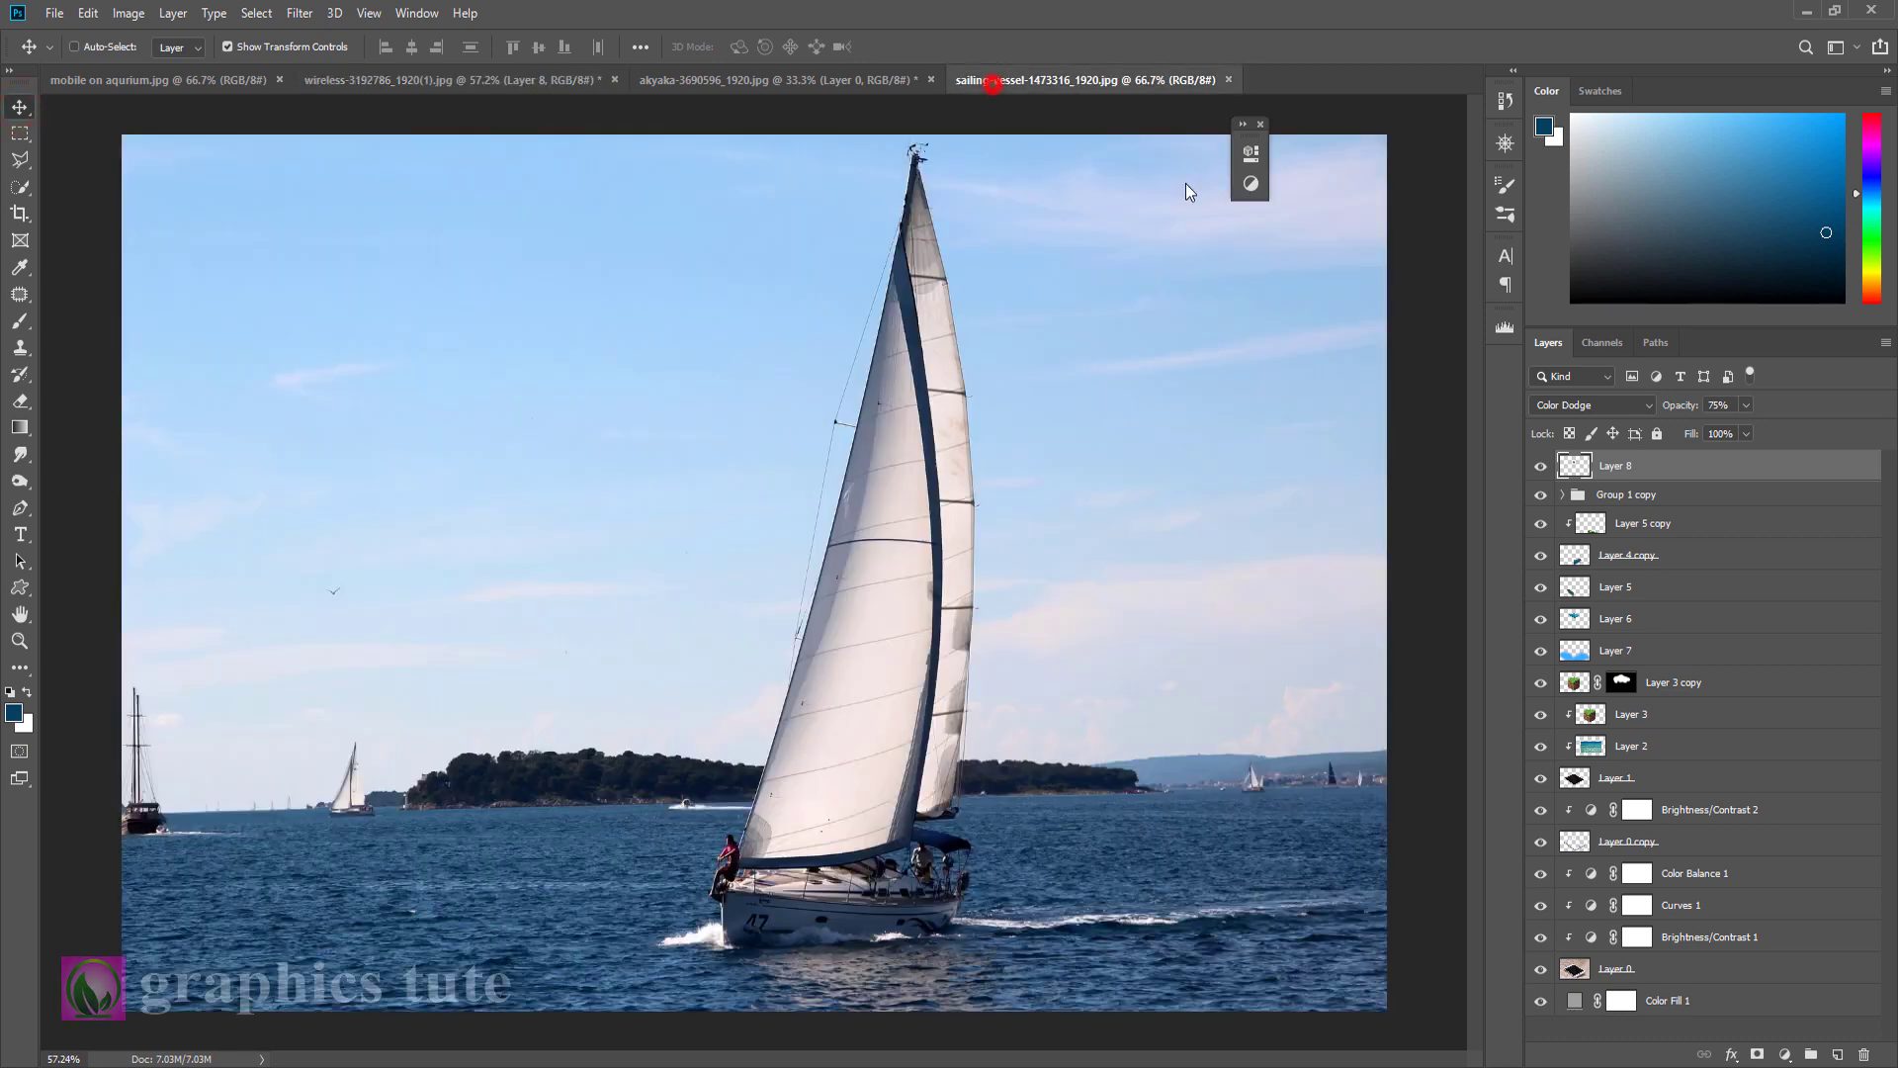
left_click(1860, 472)
Step: Start a Pen path at the sailboat's bow waterline and trace up the bow and around the person sitting there
key("z")
left_click_drag(955, 853, 894, 890)
left_click(894, 894, "alt")
left_click_drag(894, 678, 913, 709)
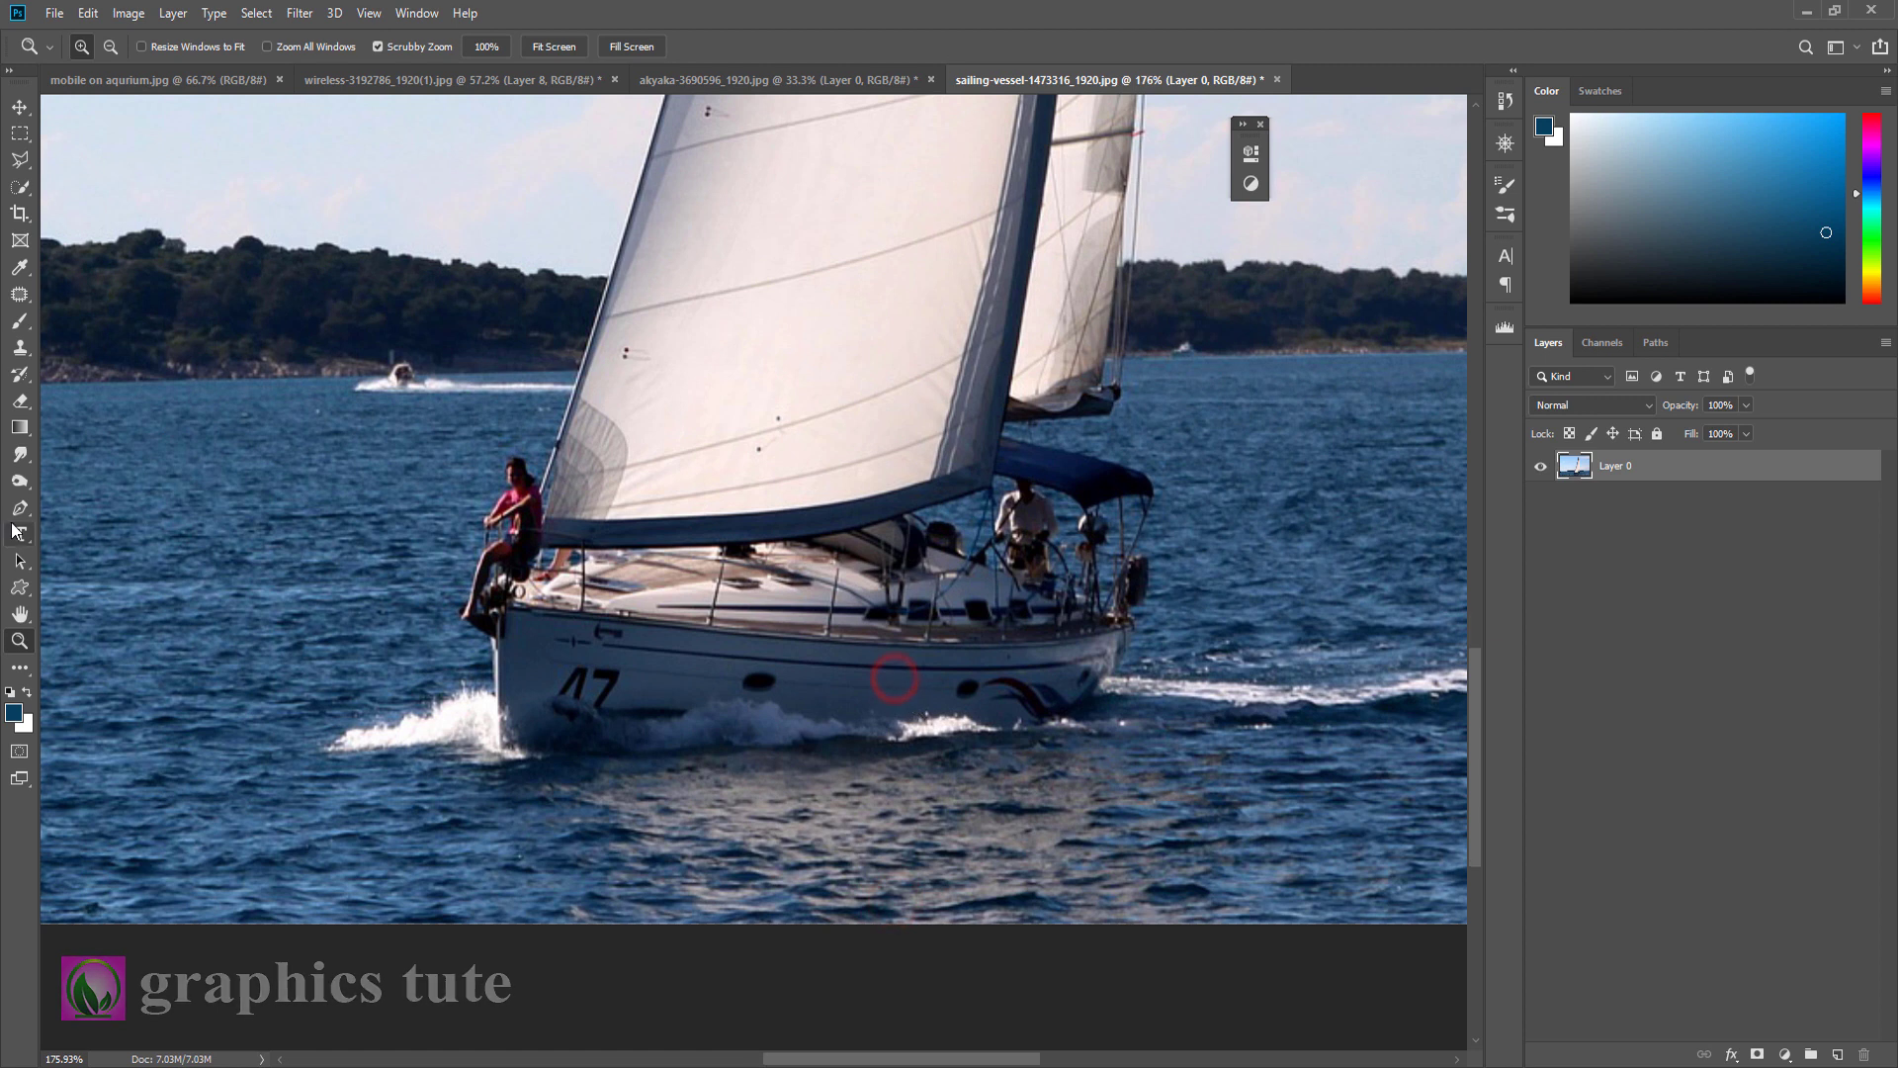
left_click(19, 508)
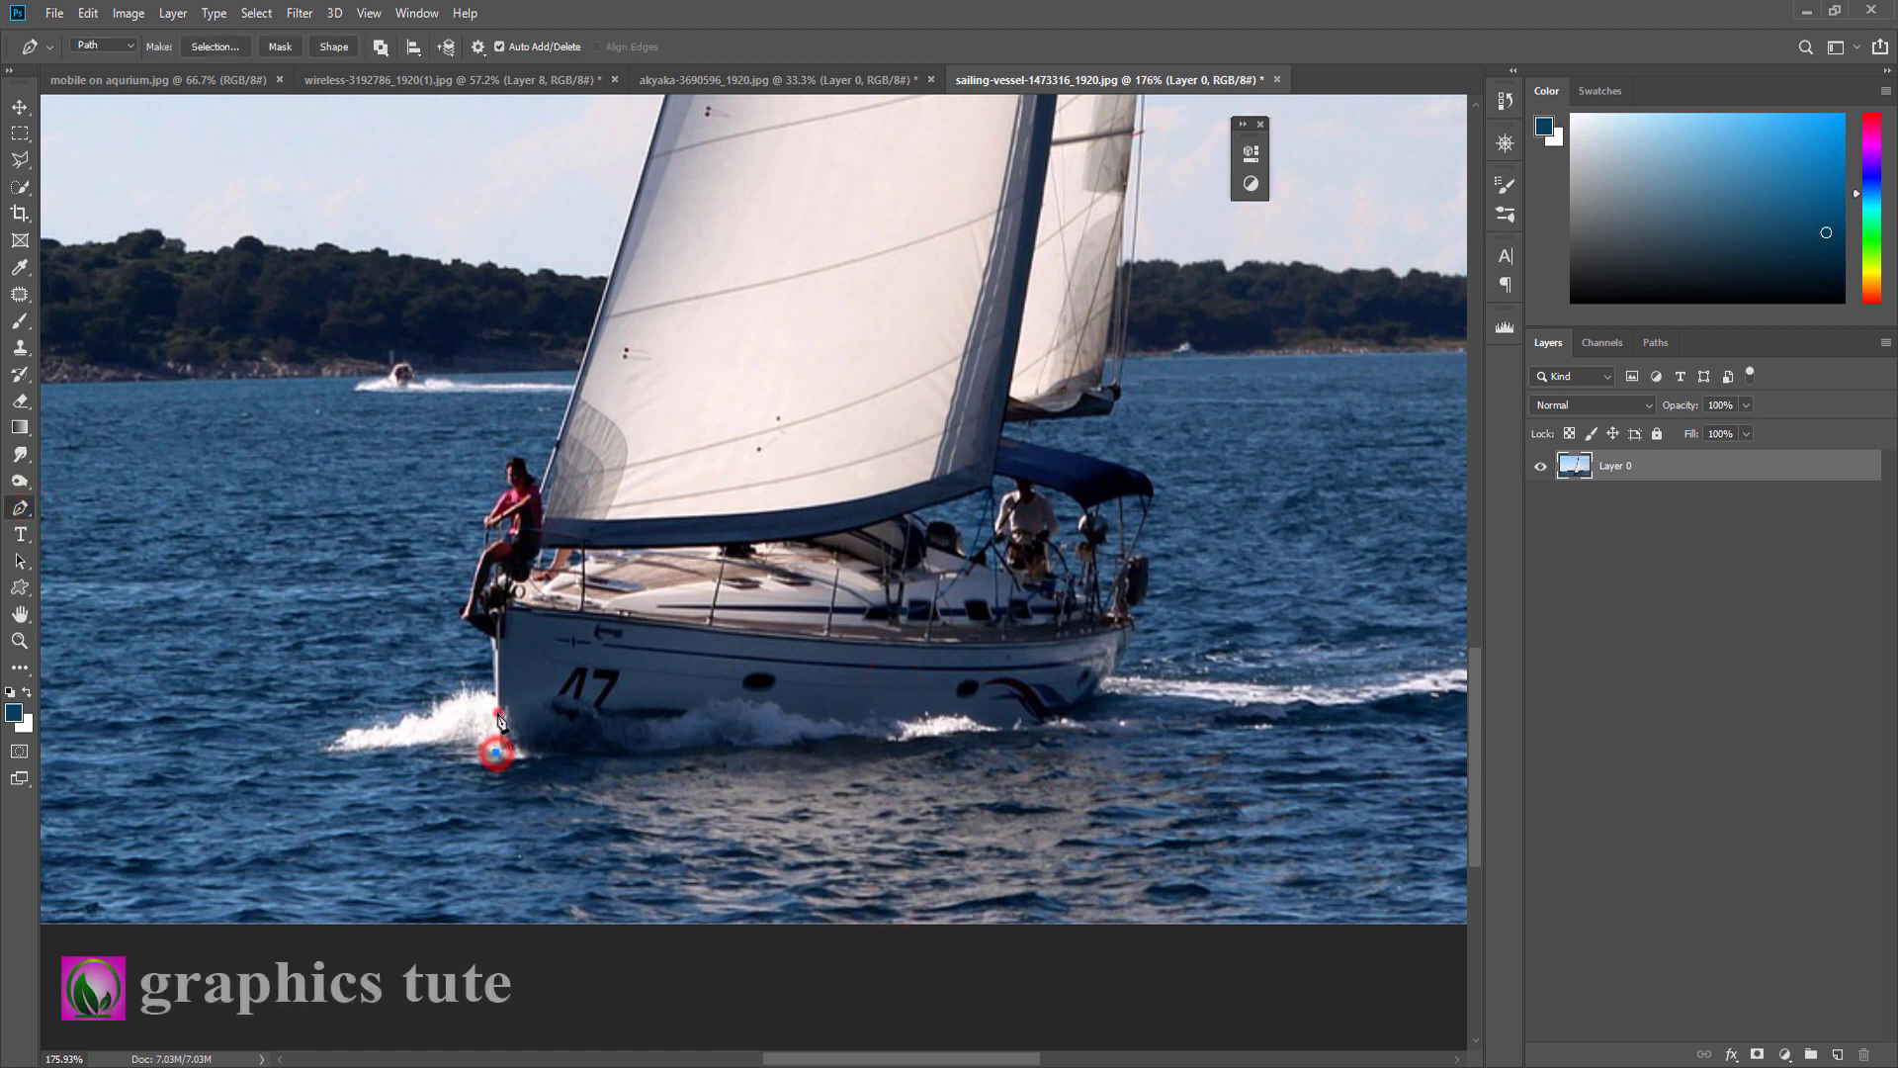
left_click(496, 640)
left_click(481, 623)
left_click(465, 616)
left_click(471, 592)
left_click(476, 562)
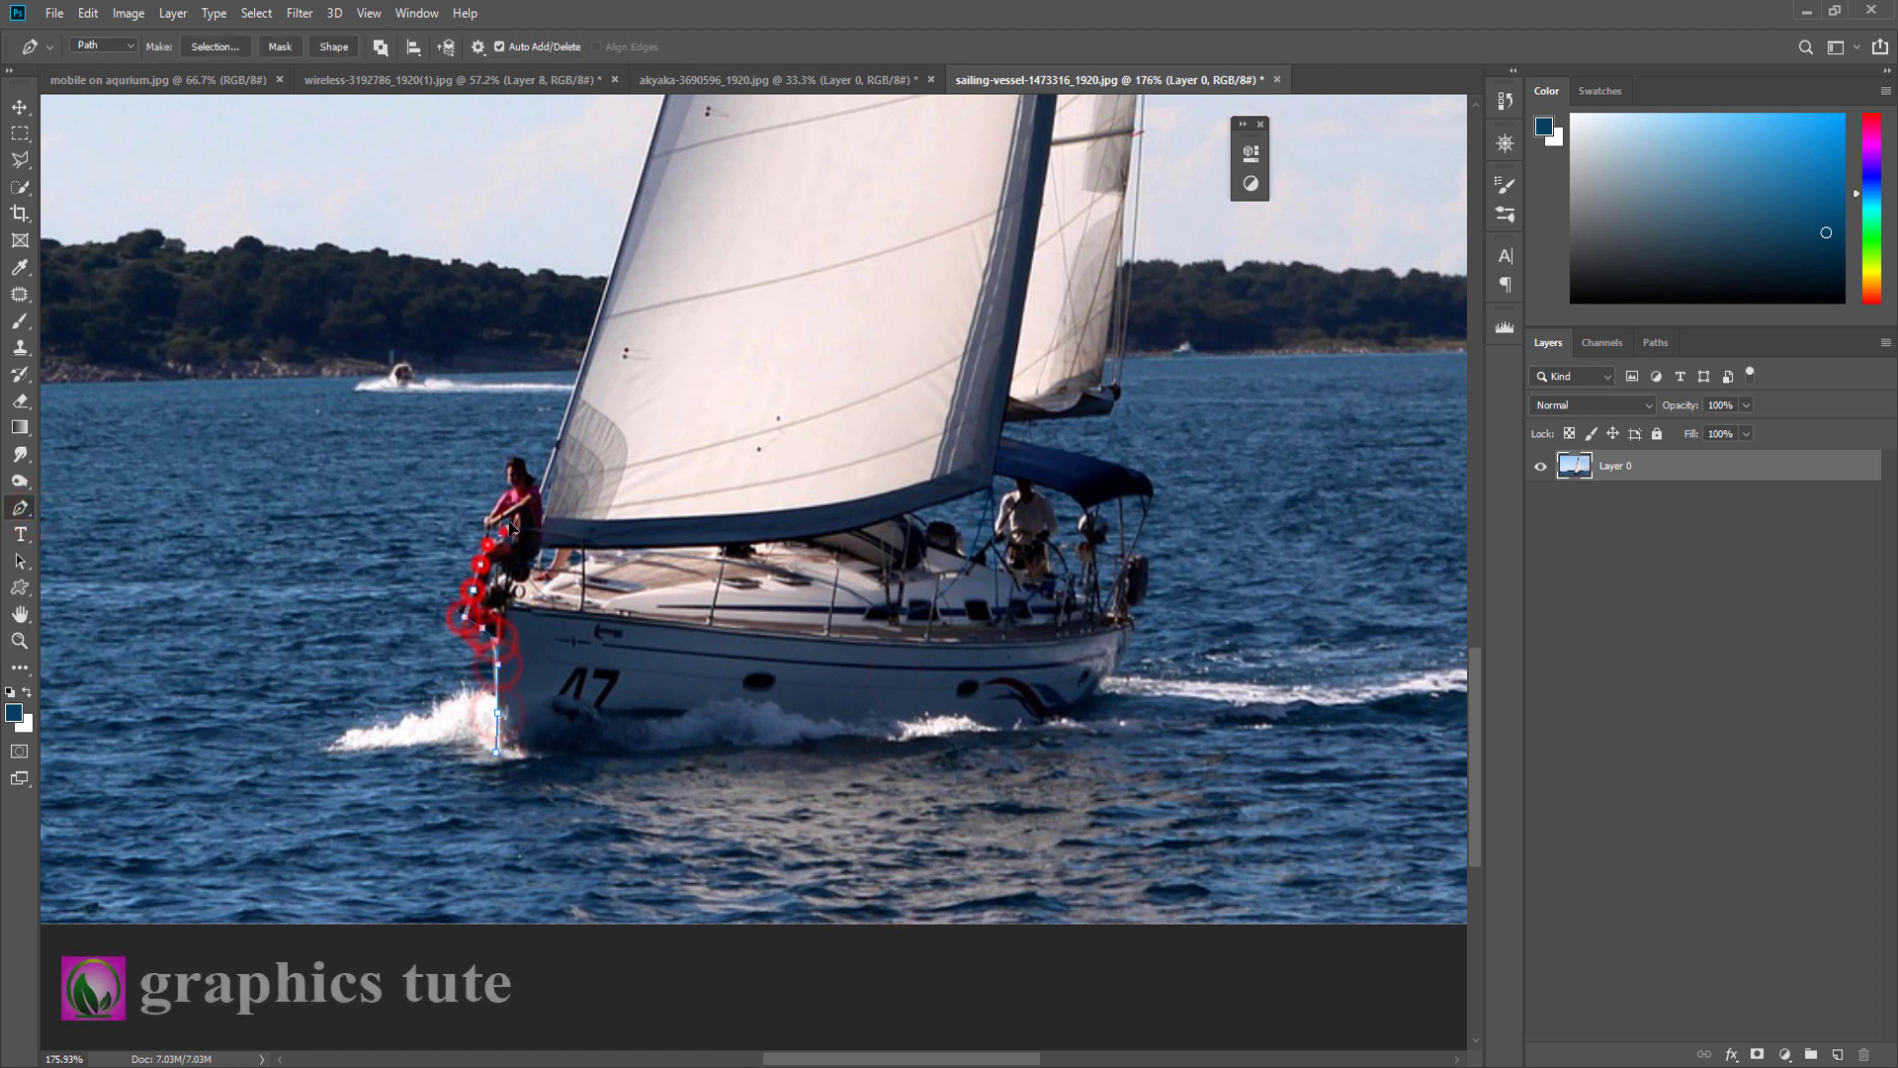
left_click(482, 540)
left_click(500, 512)
Step: Continue the path with curved segments up the front edge of the main sail towards the masthead
left_click_drag(669, 326, 579, 860)
left_click_drag(611, 502, 625, 415)
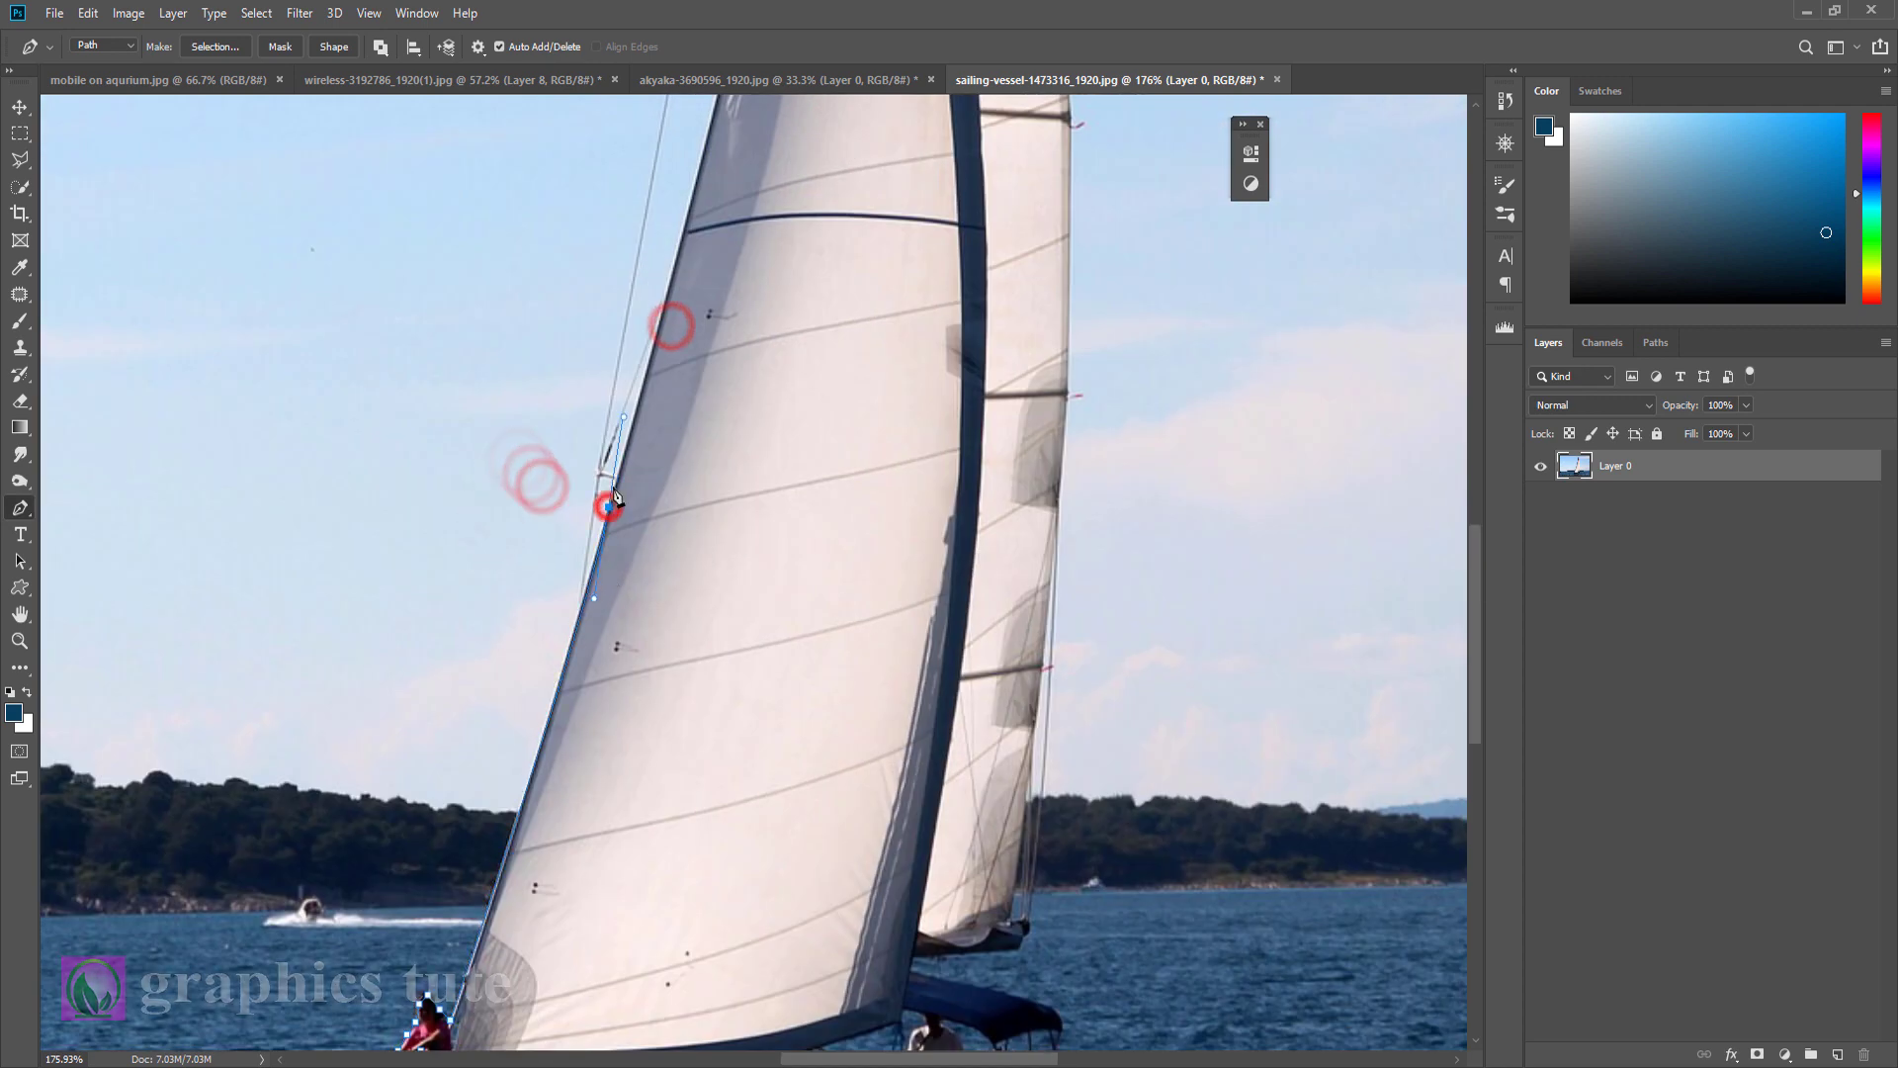
left_click(609, 508, "alt")
left_click_drag(727, 365, 648, 795)
left_click_drag(679, 365, 712, 720)
left_click(677, 364, "alt")
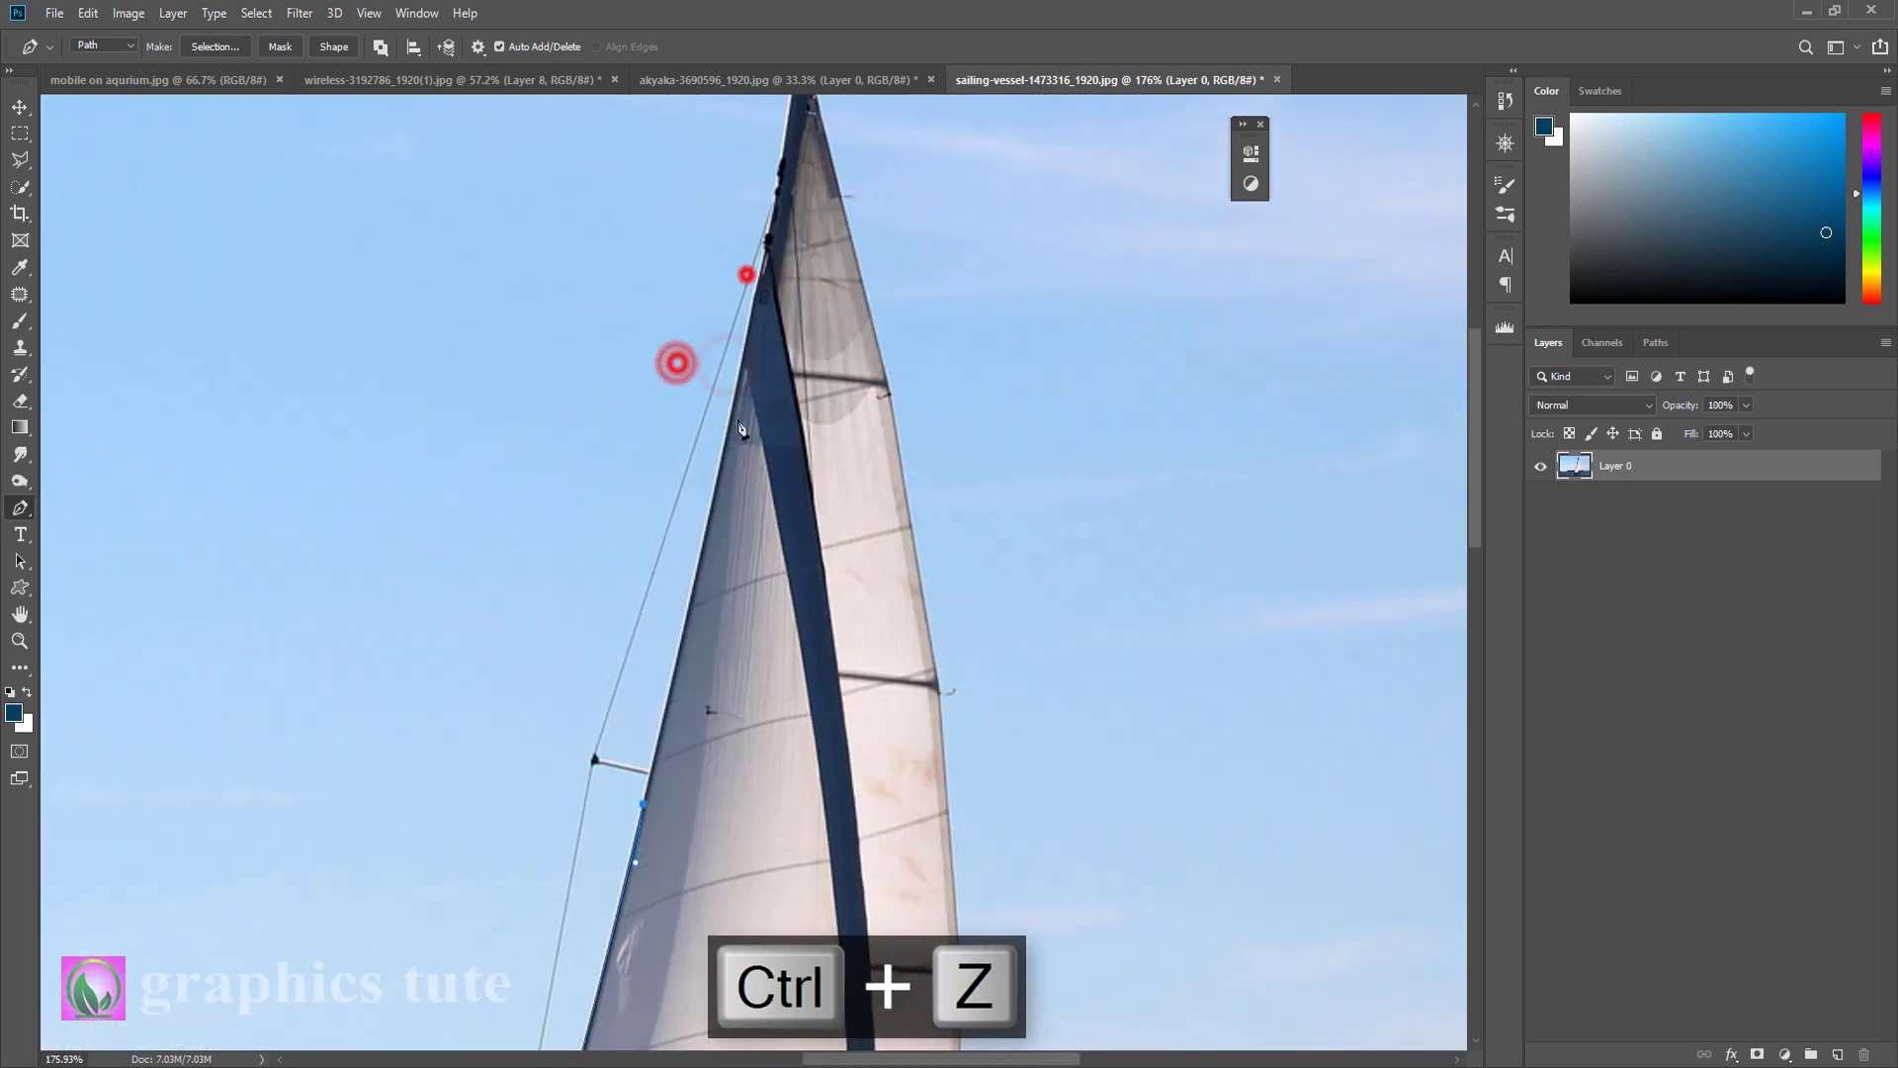
left_click_drag(738, 392, 760, 551)
left_click(740, 391, "alt")
Step: Trace around the mast tip and follow the outer edge of the rear sail down to its lower corner
left_click(774, 331)
left_click(788, 321)
left_click(797, 338)
left_click(797, 348)
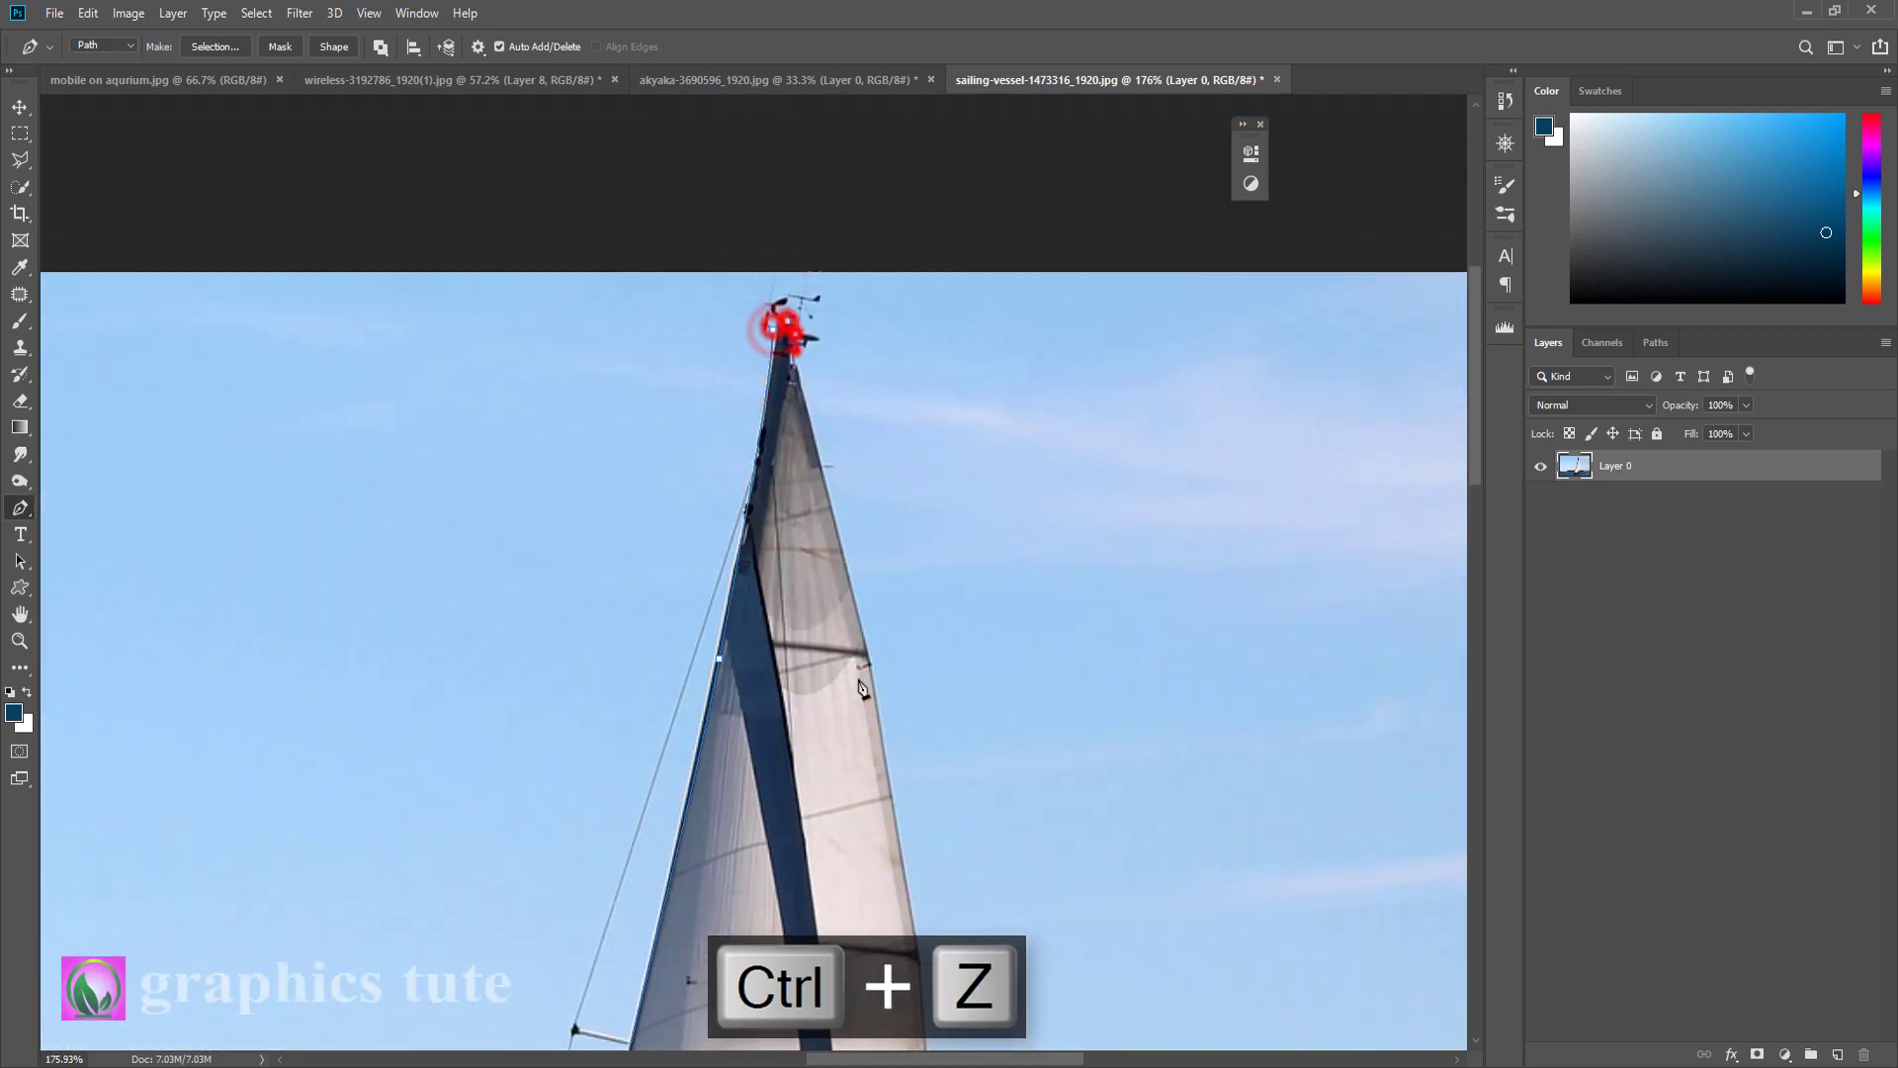
left_click(873, 666)
left_click(895, 812)
left_click(897, 805)
left_click_drag(936, 911, 831, 449)
left_click(847, 508)
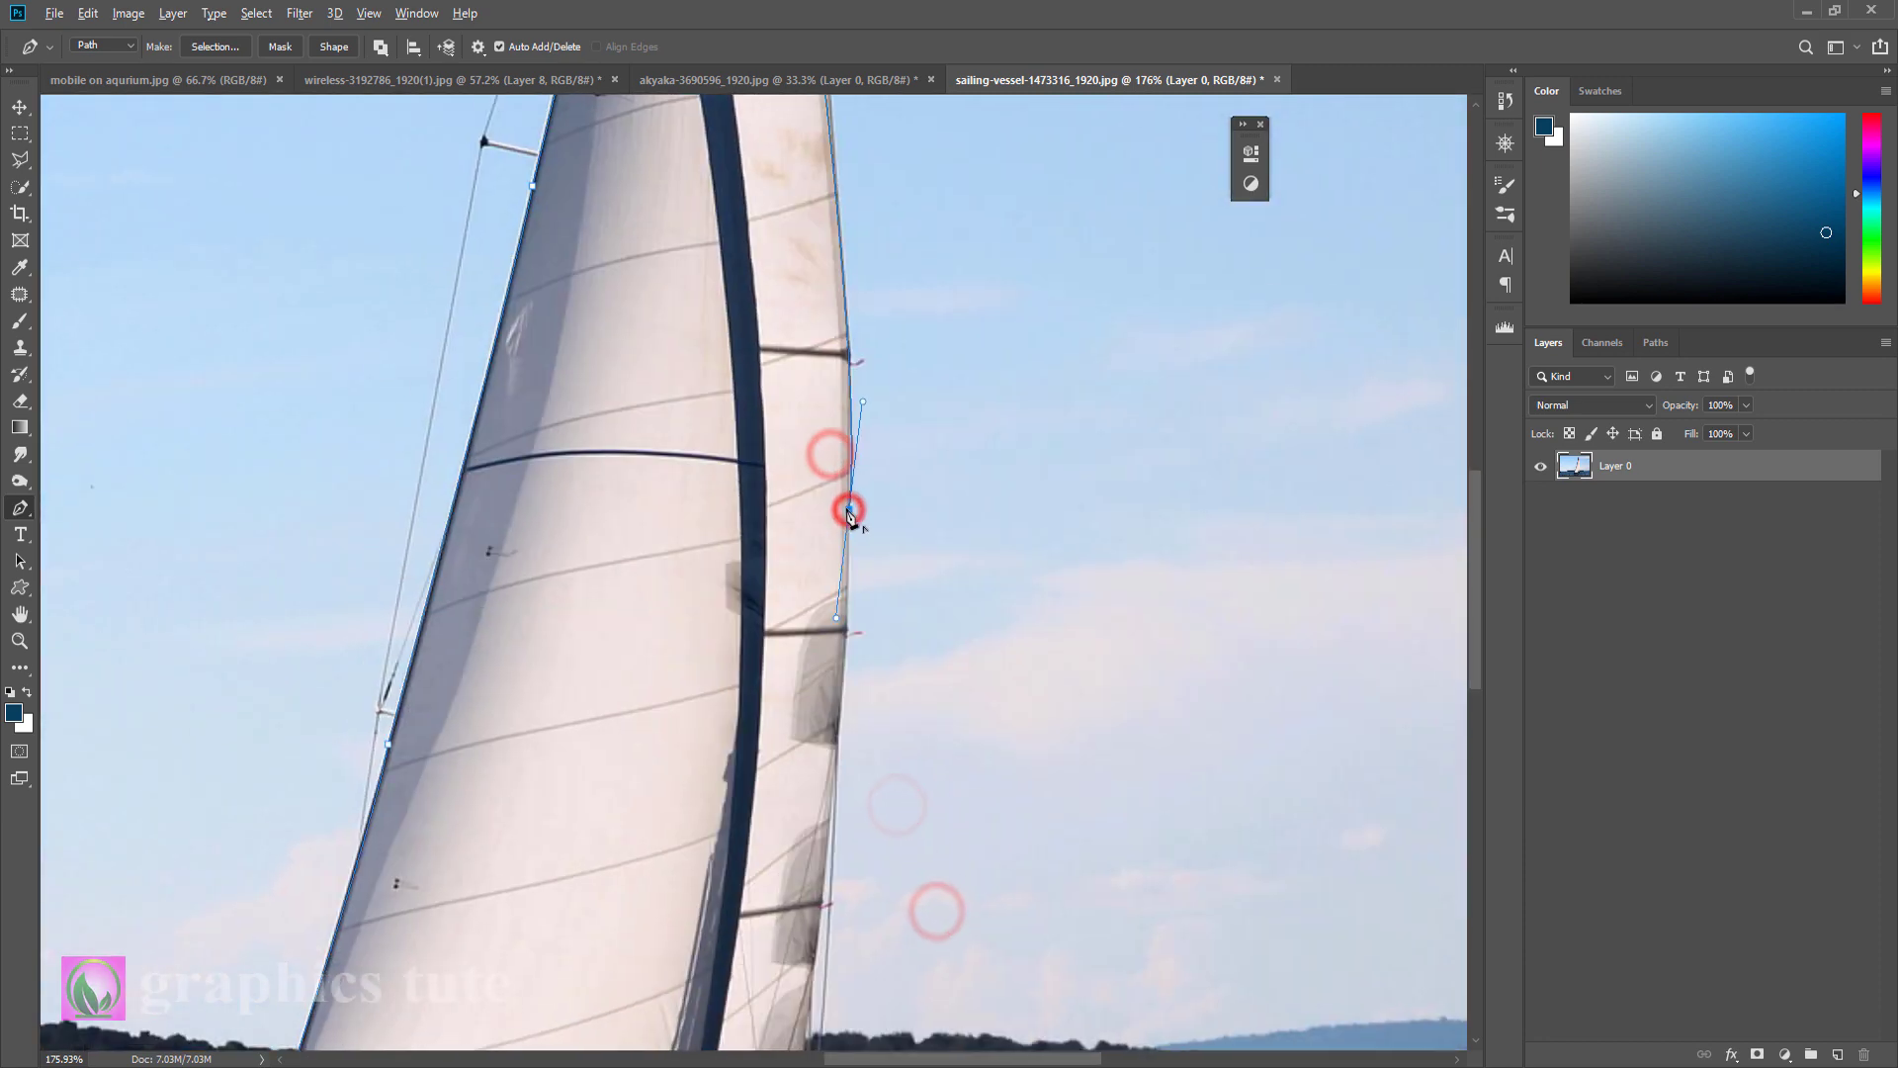
left_click_drag(921, 735, 870, 378)
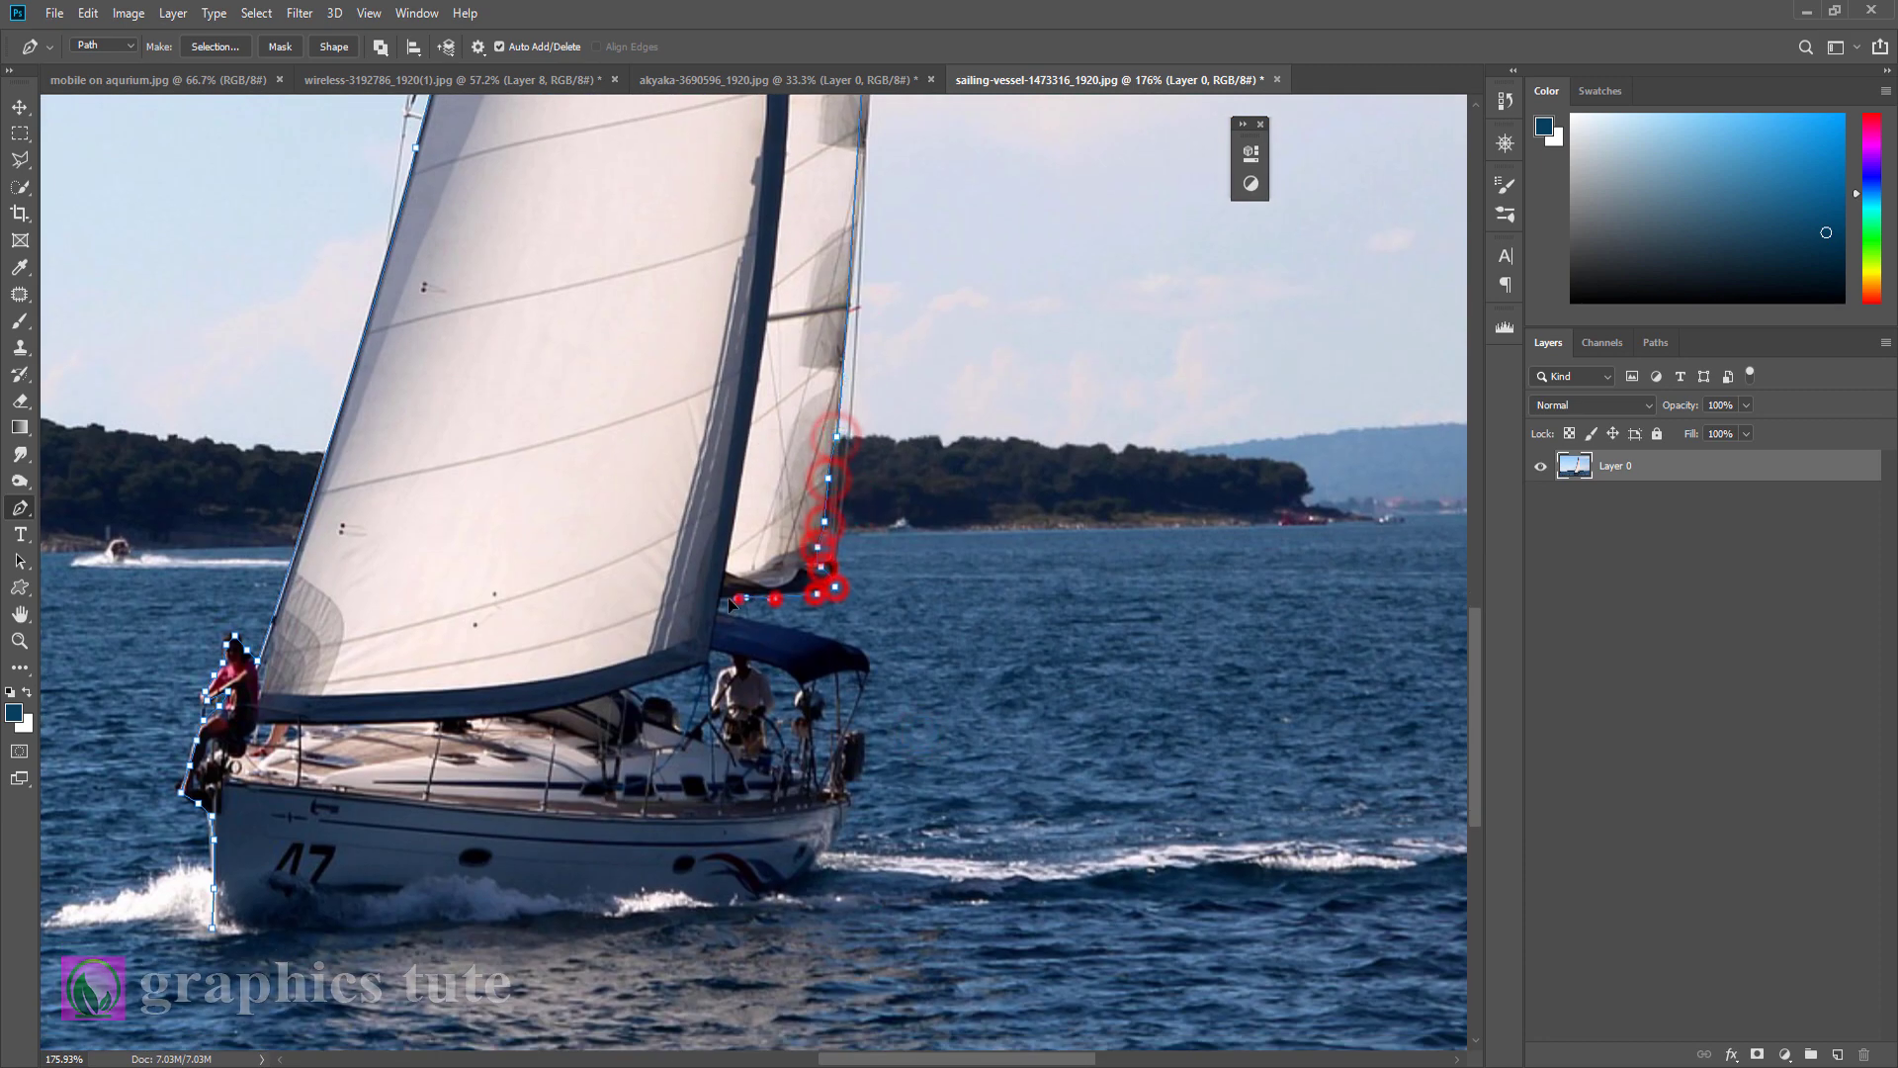
Step: Continue the path under the rear sail's lower edge and around the blue cockpit canopy
left_click(721, 600)
left_click(720, 613)
left_click(788, 625)
left_click(826, 641)
left_click(862, 653)
left_click(873, 664)
left_click(843, 680)
key("ctrl+z")
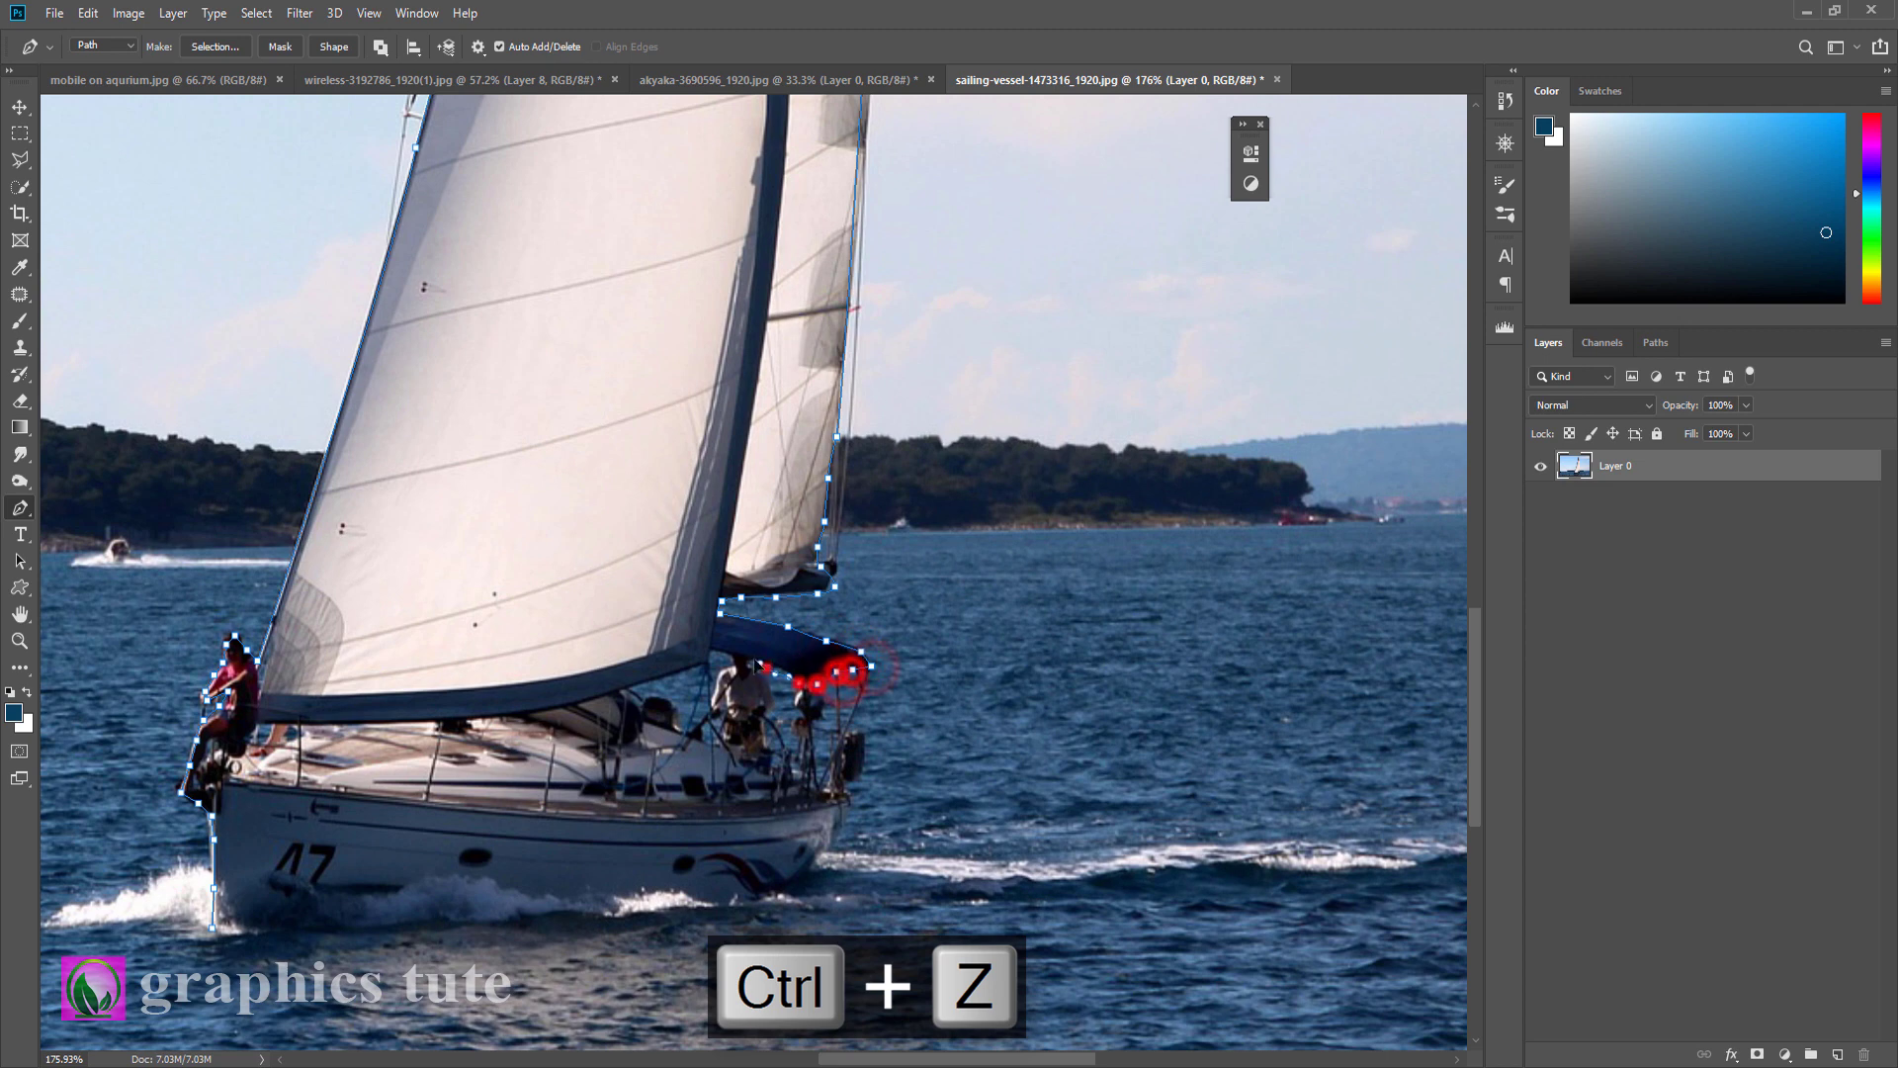
Step: Trace beneath the canopy, along the aft deck, around the stern and along the hull's waterline, closing the path at the bow
left_click(738, 653)
left_click(704, 664)
left_click(650, 684)
left_click(627, 693)
left_click(687, 726)
left_click(787, 771)
left_click(837, 821)
left_click(672, 902)
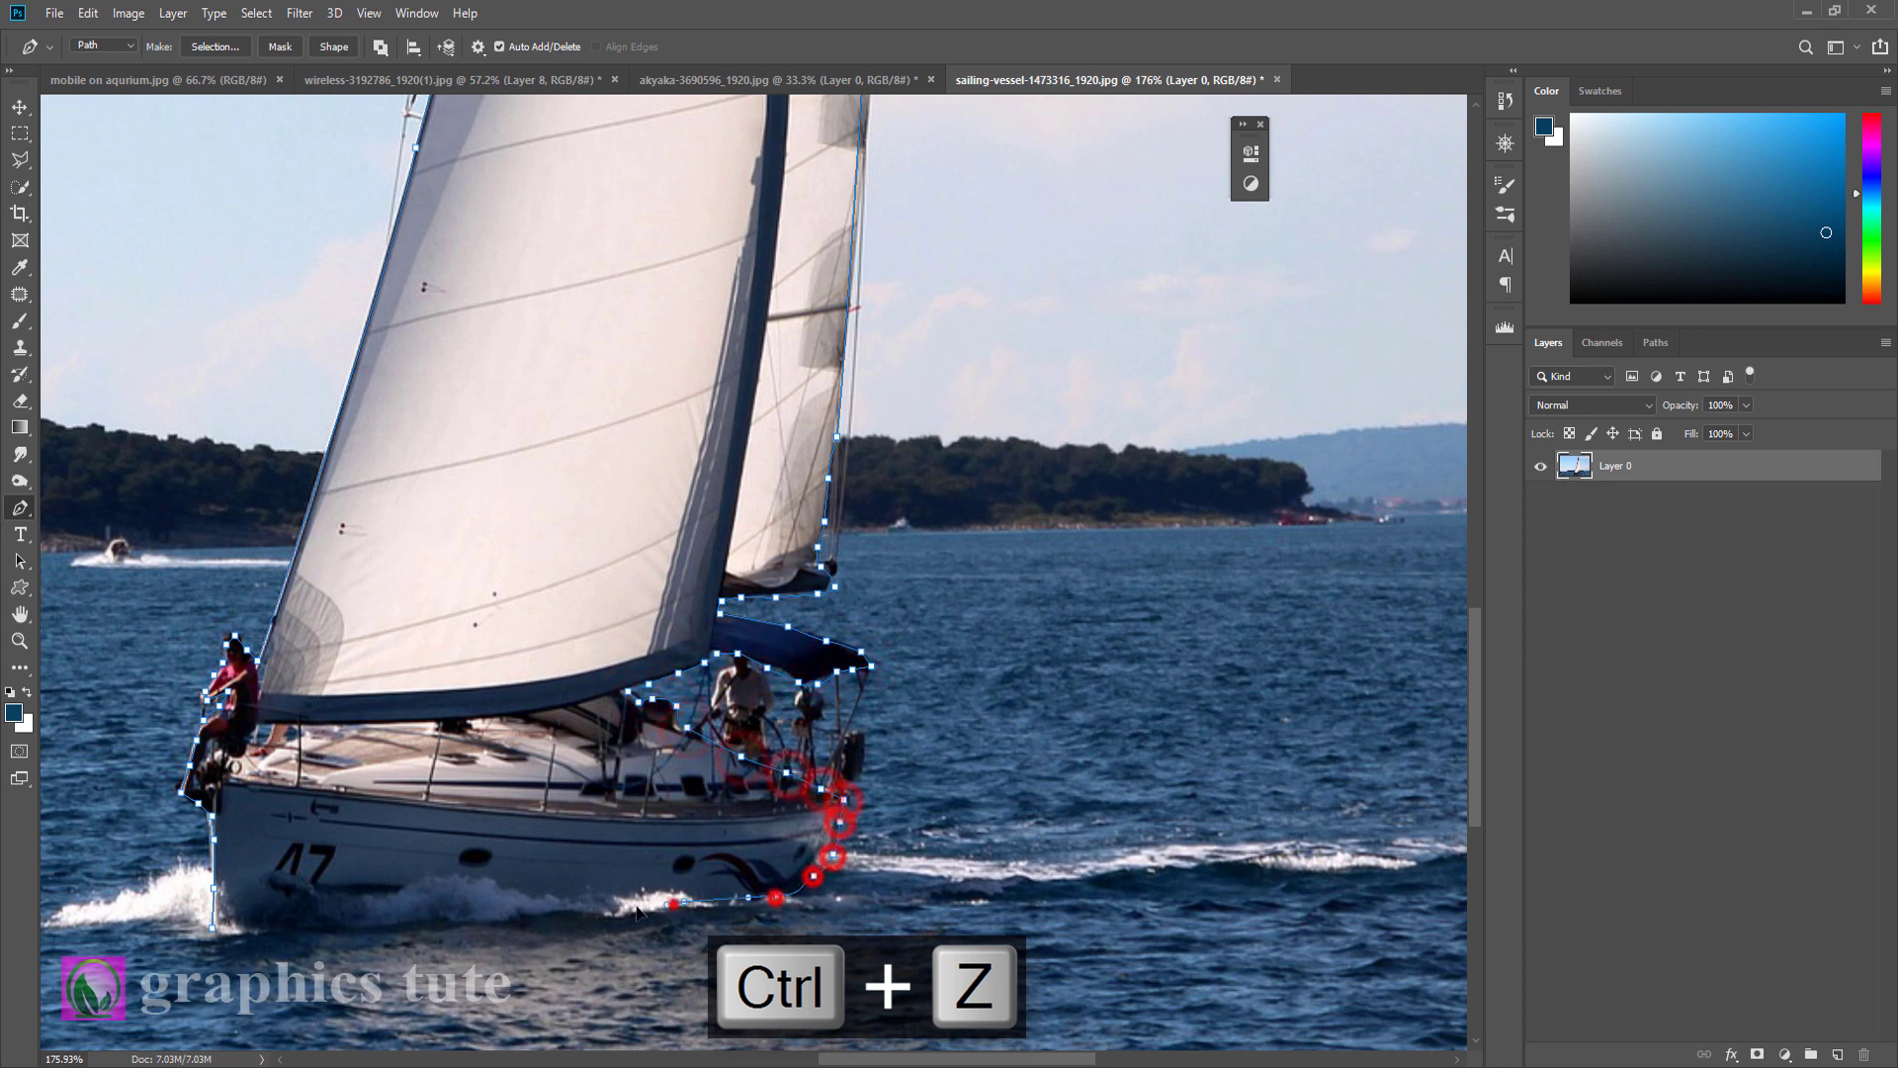
left_click(556, 906)
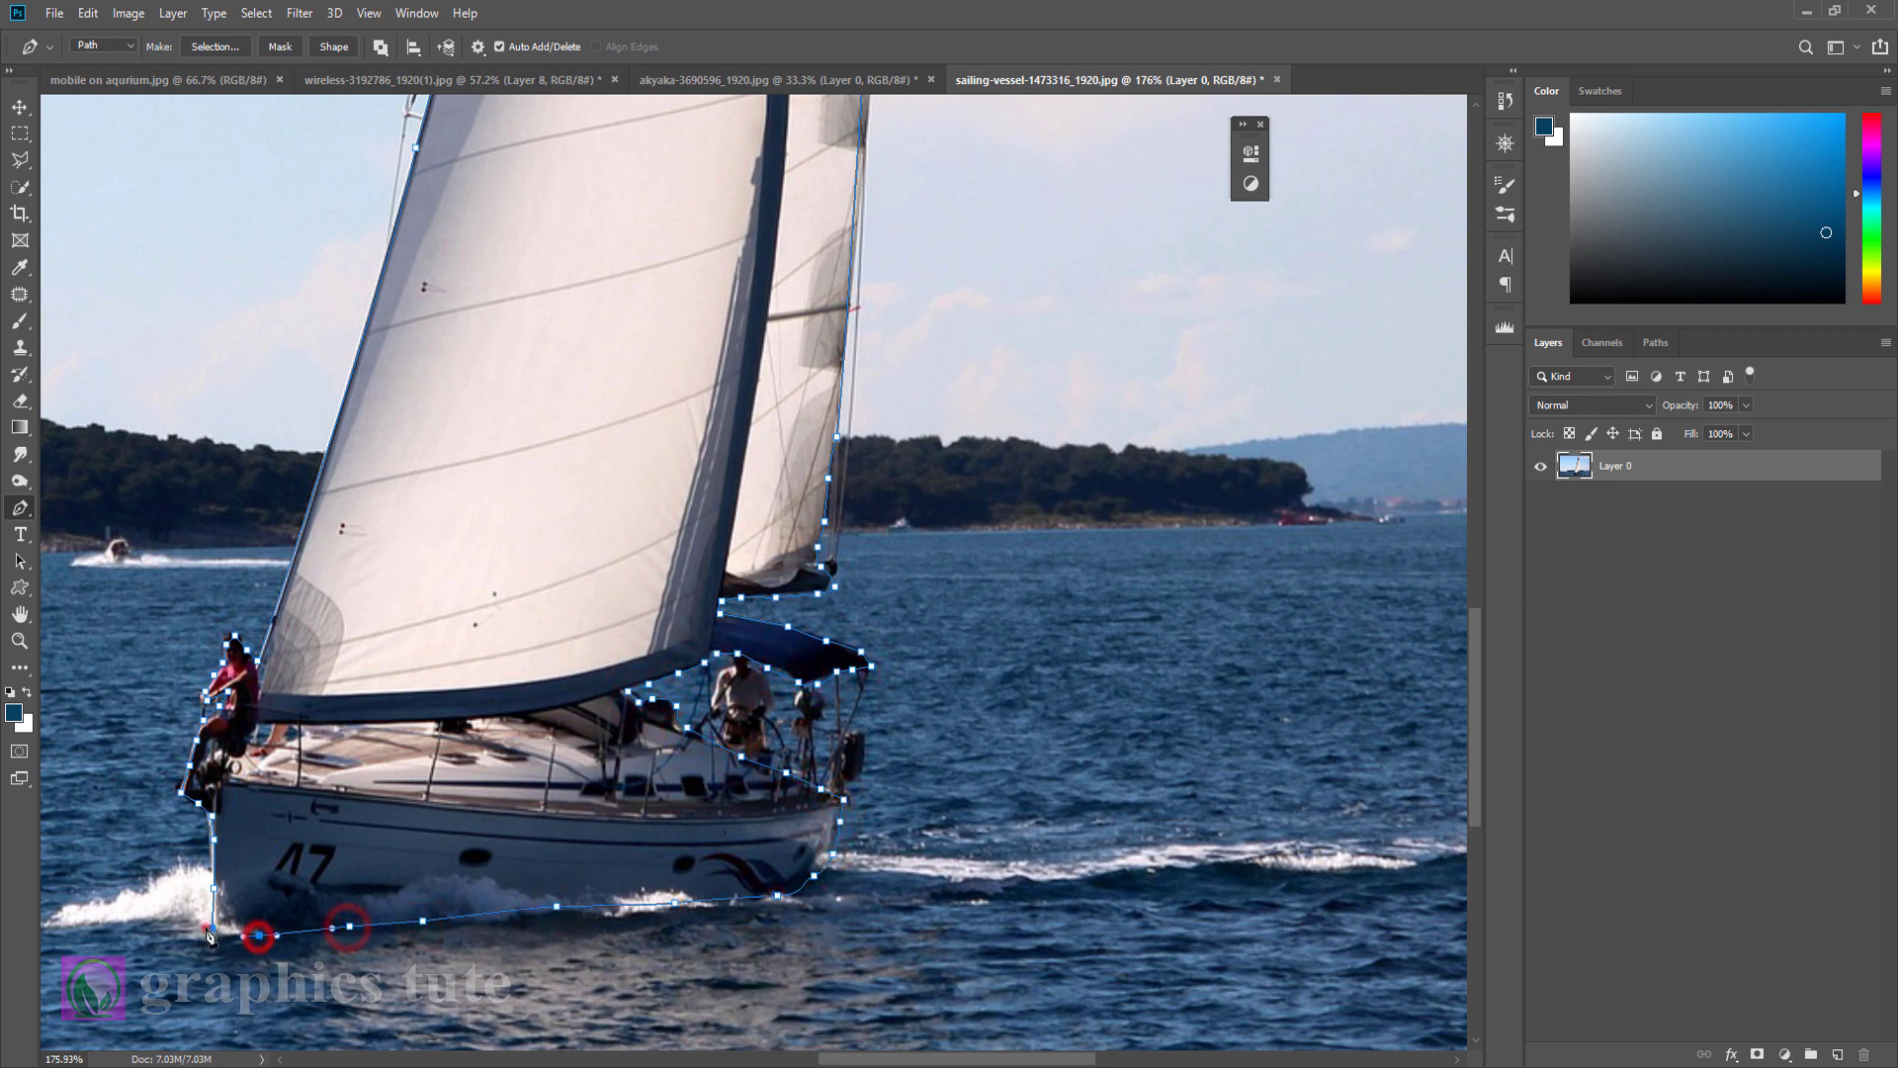
Step: Convert the path to a new anti-aliased selection with a 0 px feather and mask Layer 0 to the sailboat
right_click(668, 512)
left_click(712, 591)
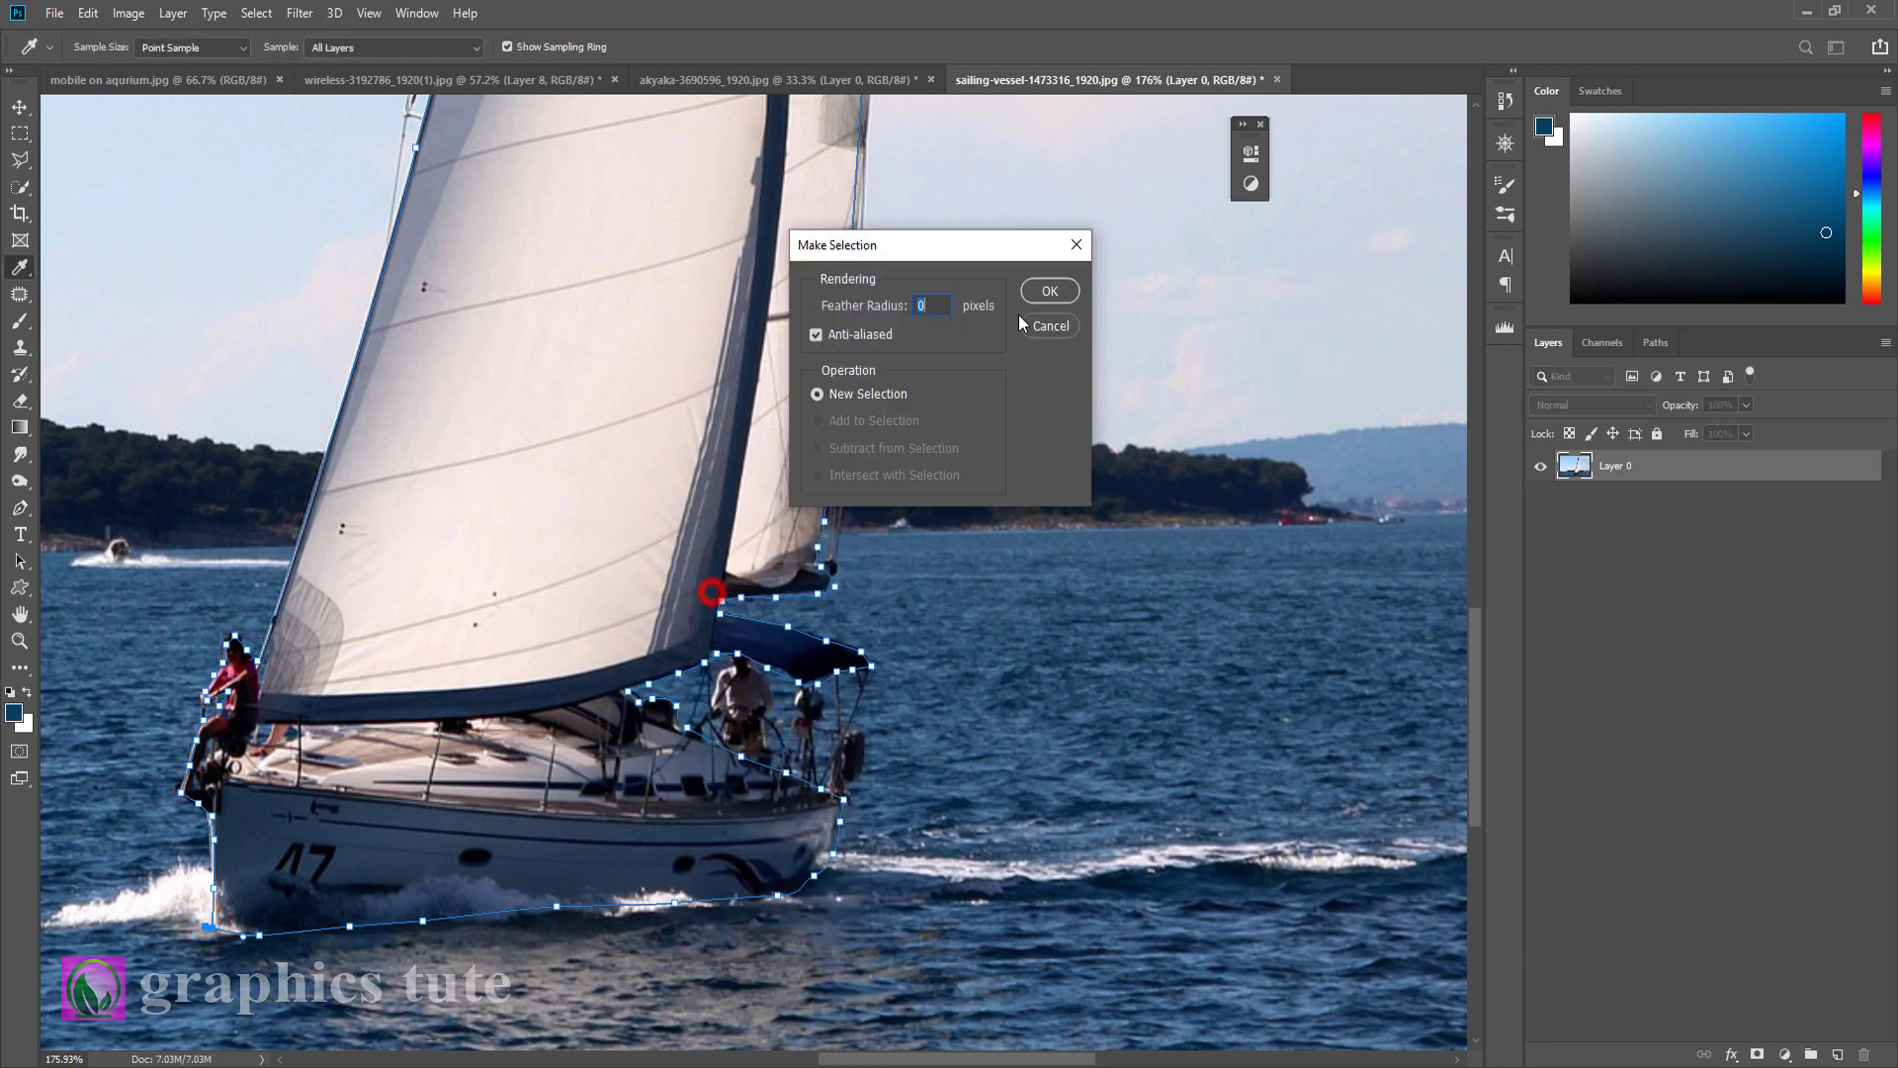
left_click(1064, 290)
left_click(1756, 1054)
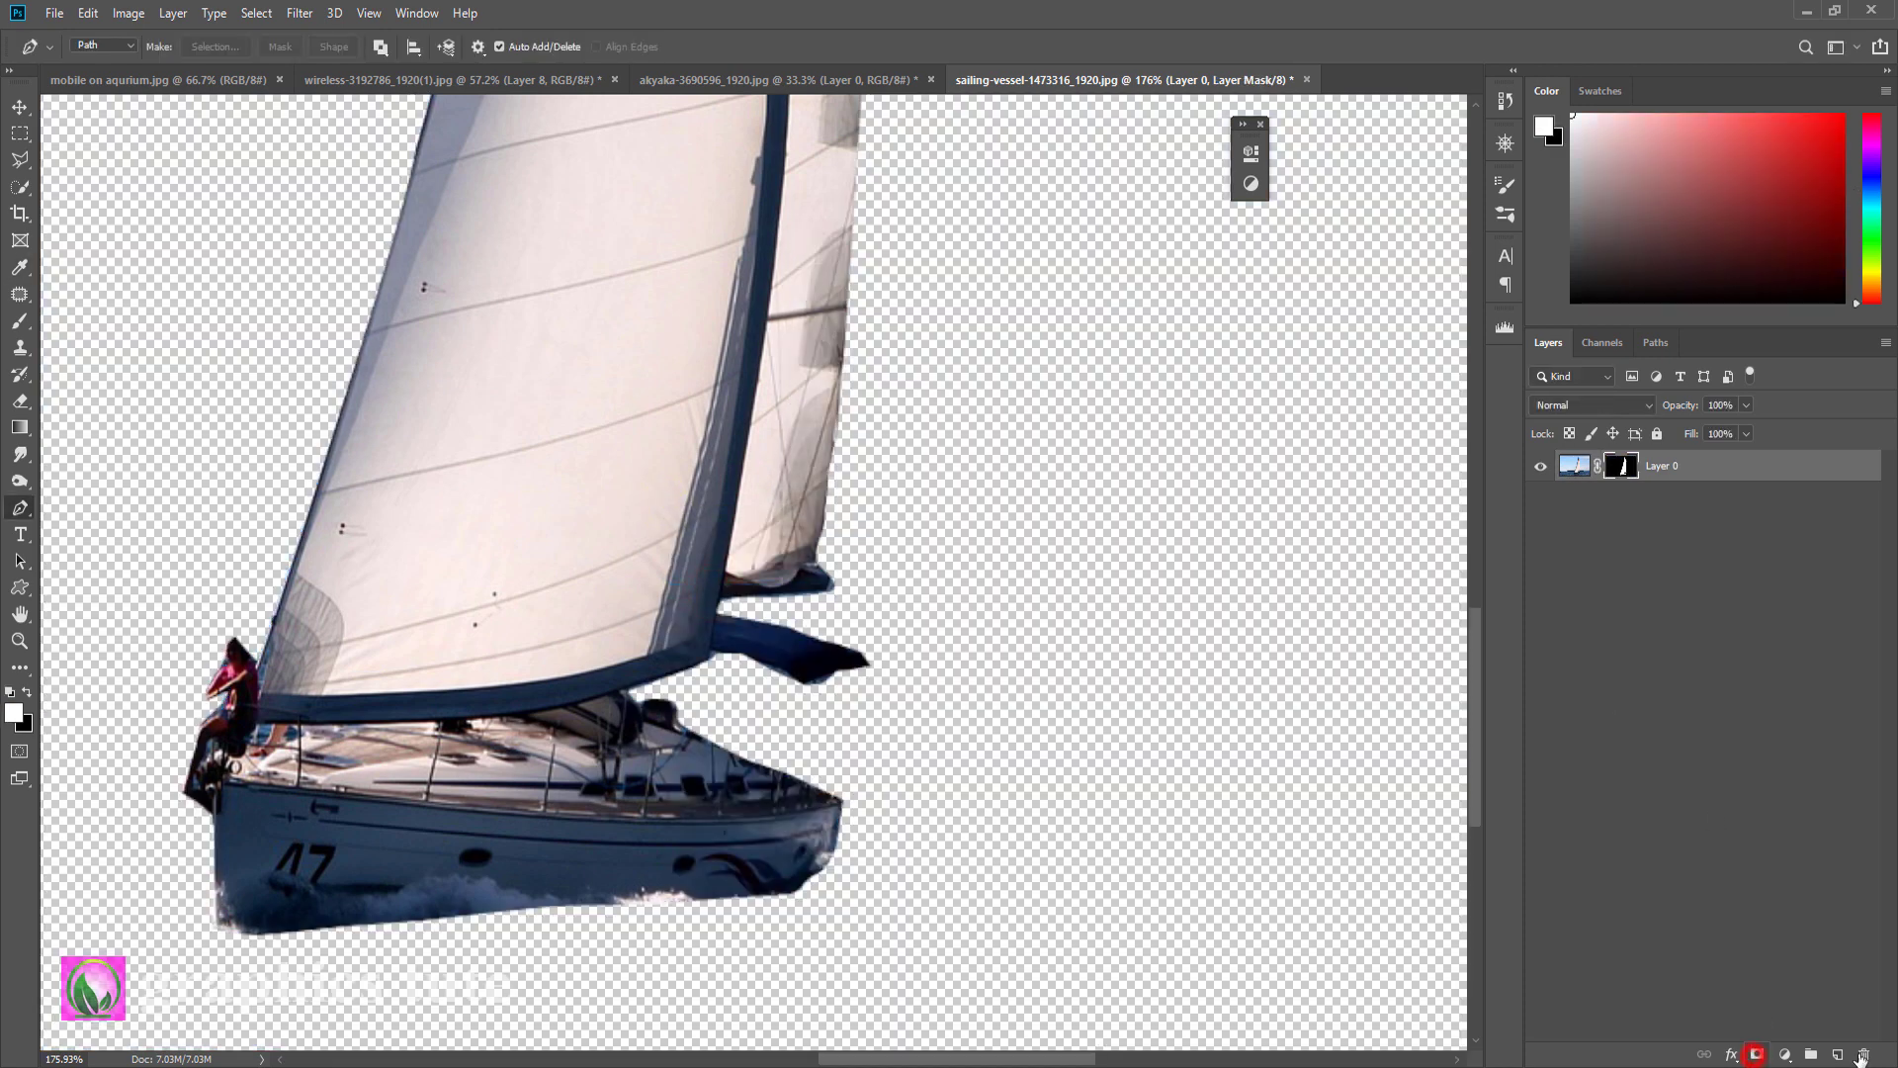
Step: Copy the masked sailboat into the wireless-3192786_1920(1).jpg document, scale it to 27.40%, and place it on the cube's water top
left_click(19, 641)
left_click_drag(751, 643, 600, 529)
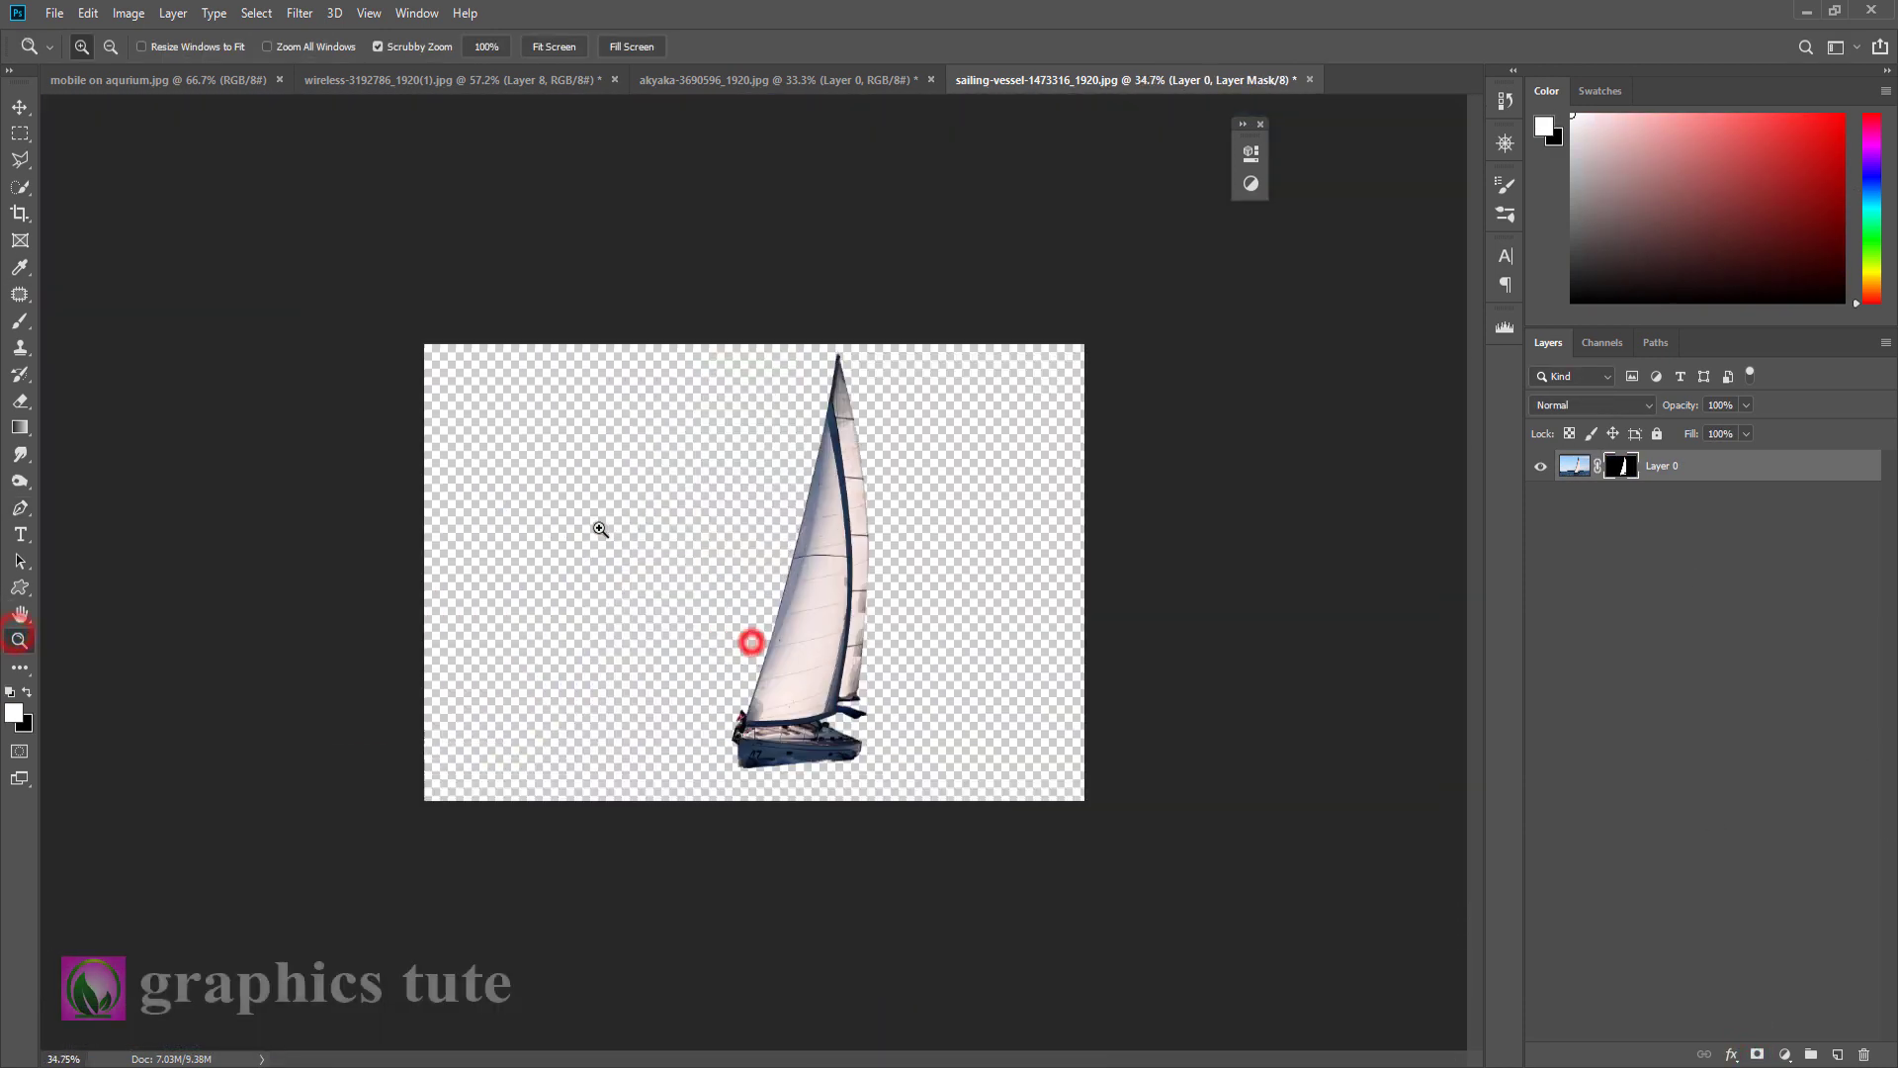
left_click(20, 105)
left_click_drag(835, 444, 684, 375)
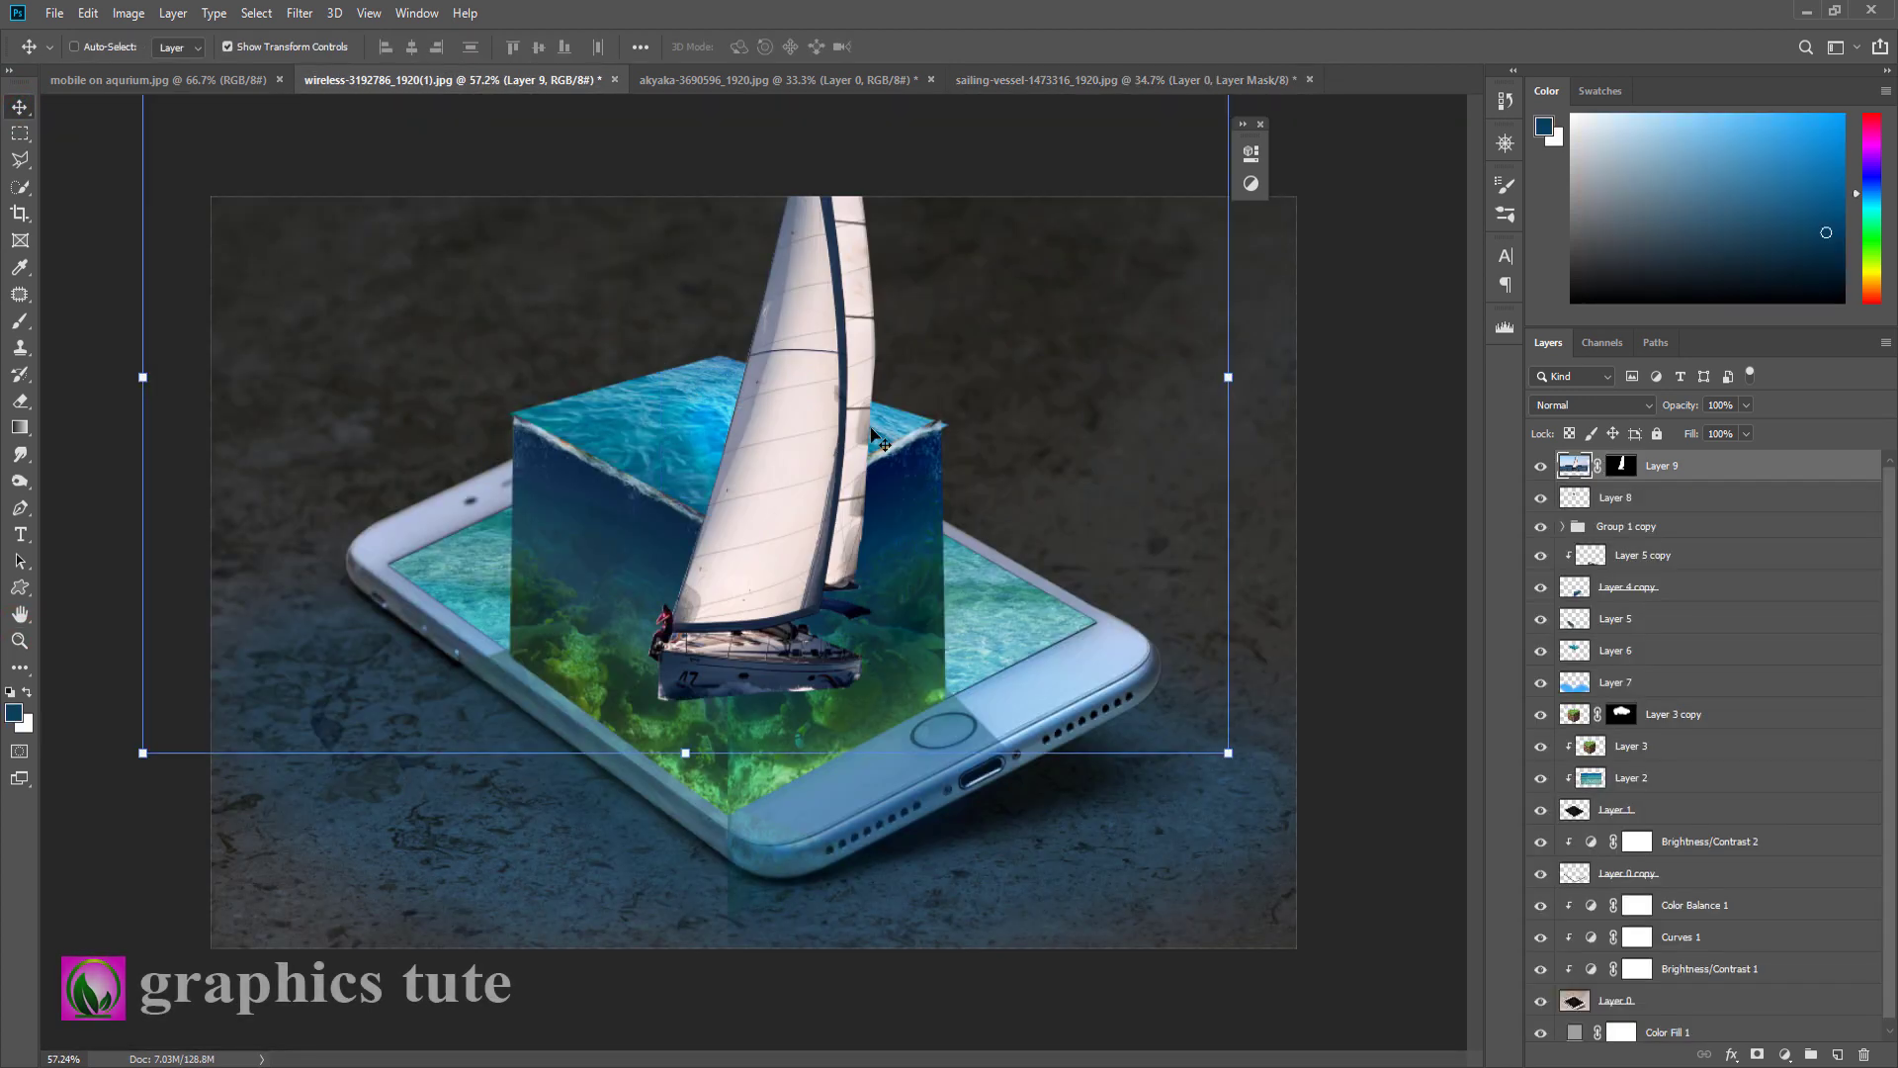
left_click_drag(1224, 751, 831, 475)
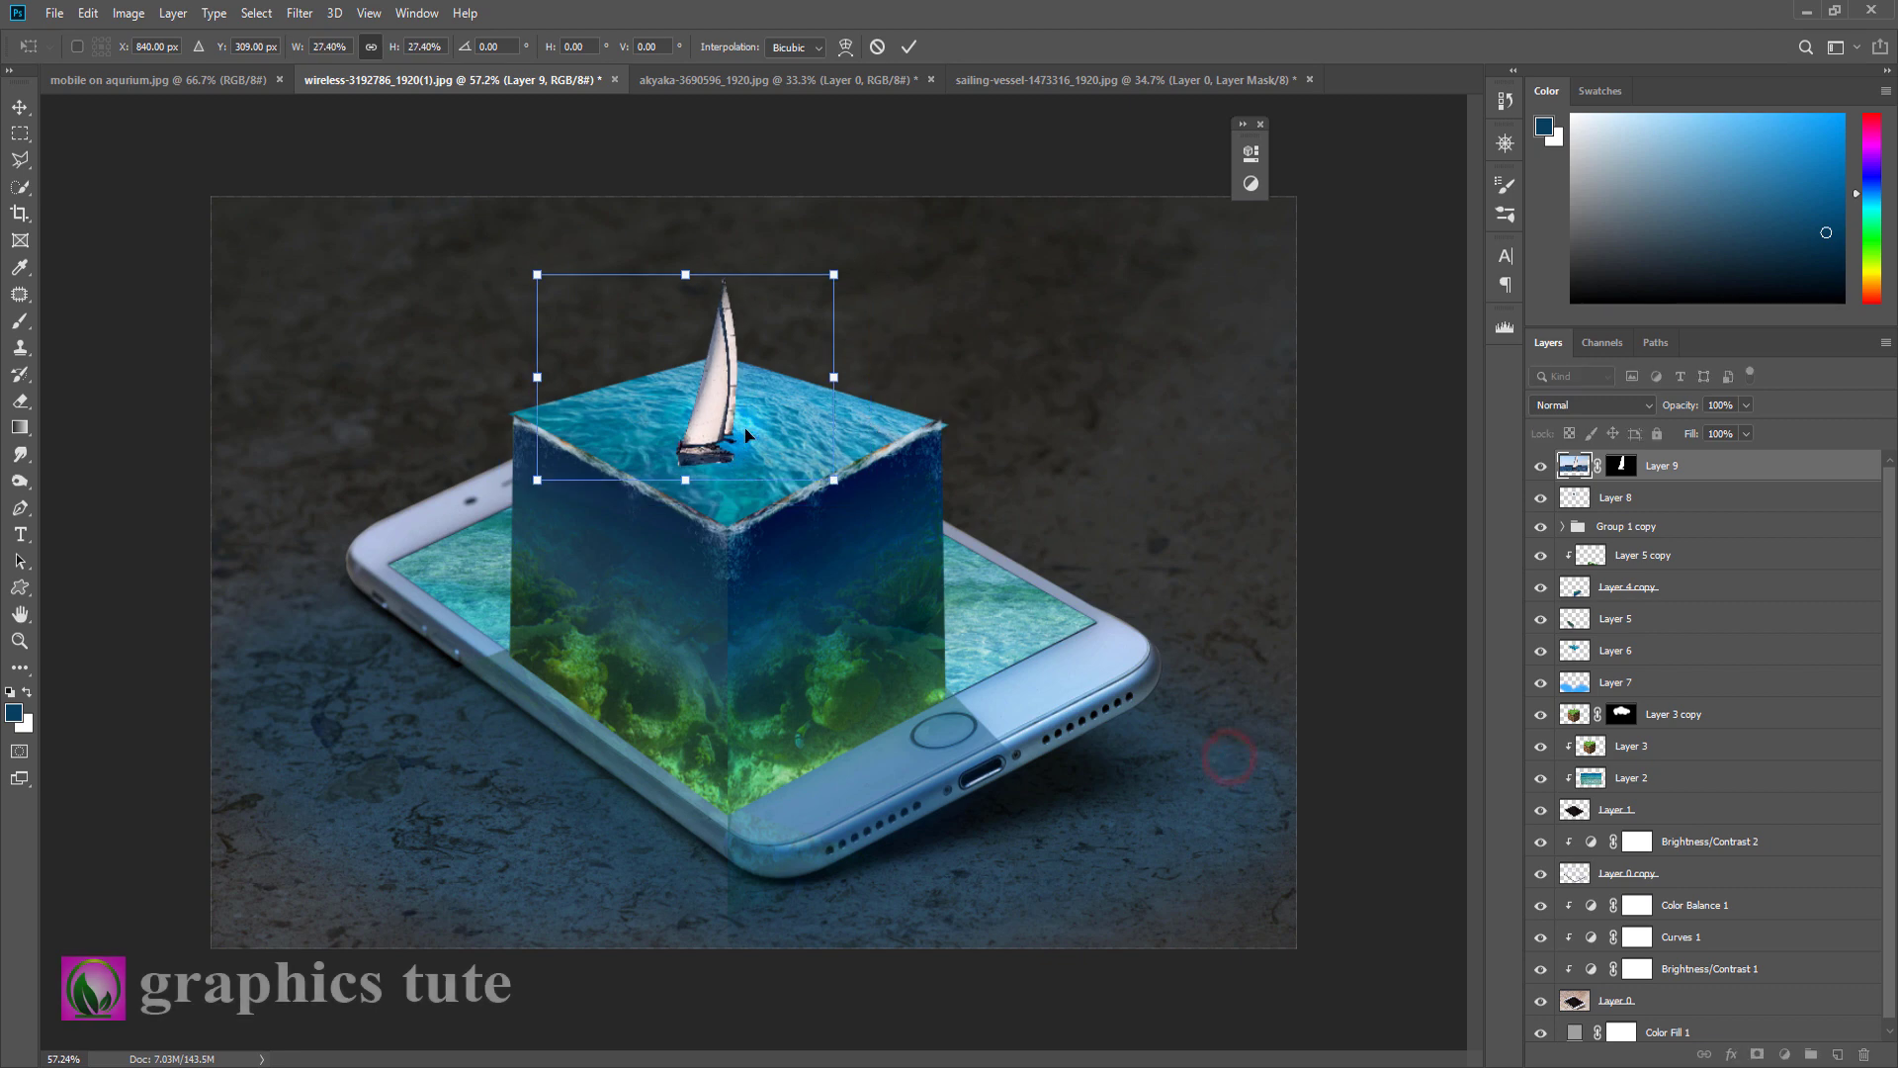
mouse_move(716, 411)
left_mouse_down()
mouse_move(744, 361)
mouse_move(738, 402)
left_mouse_up()
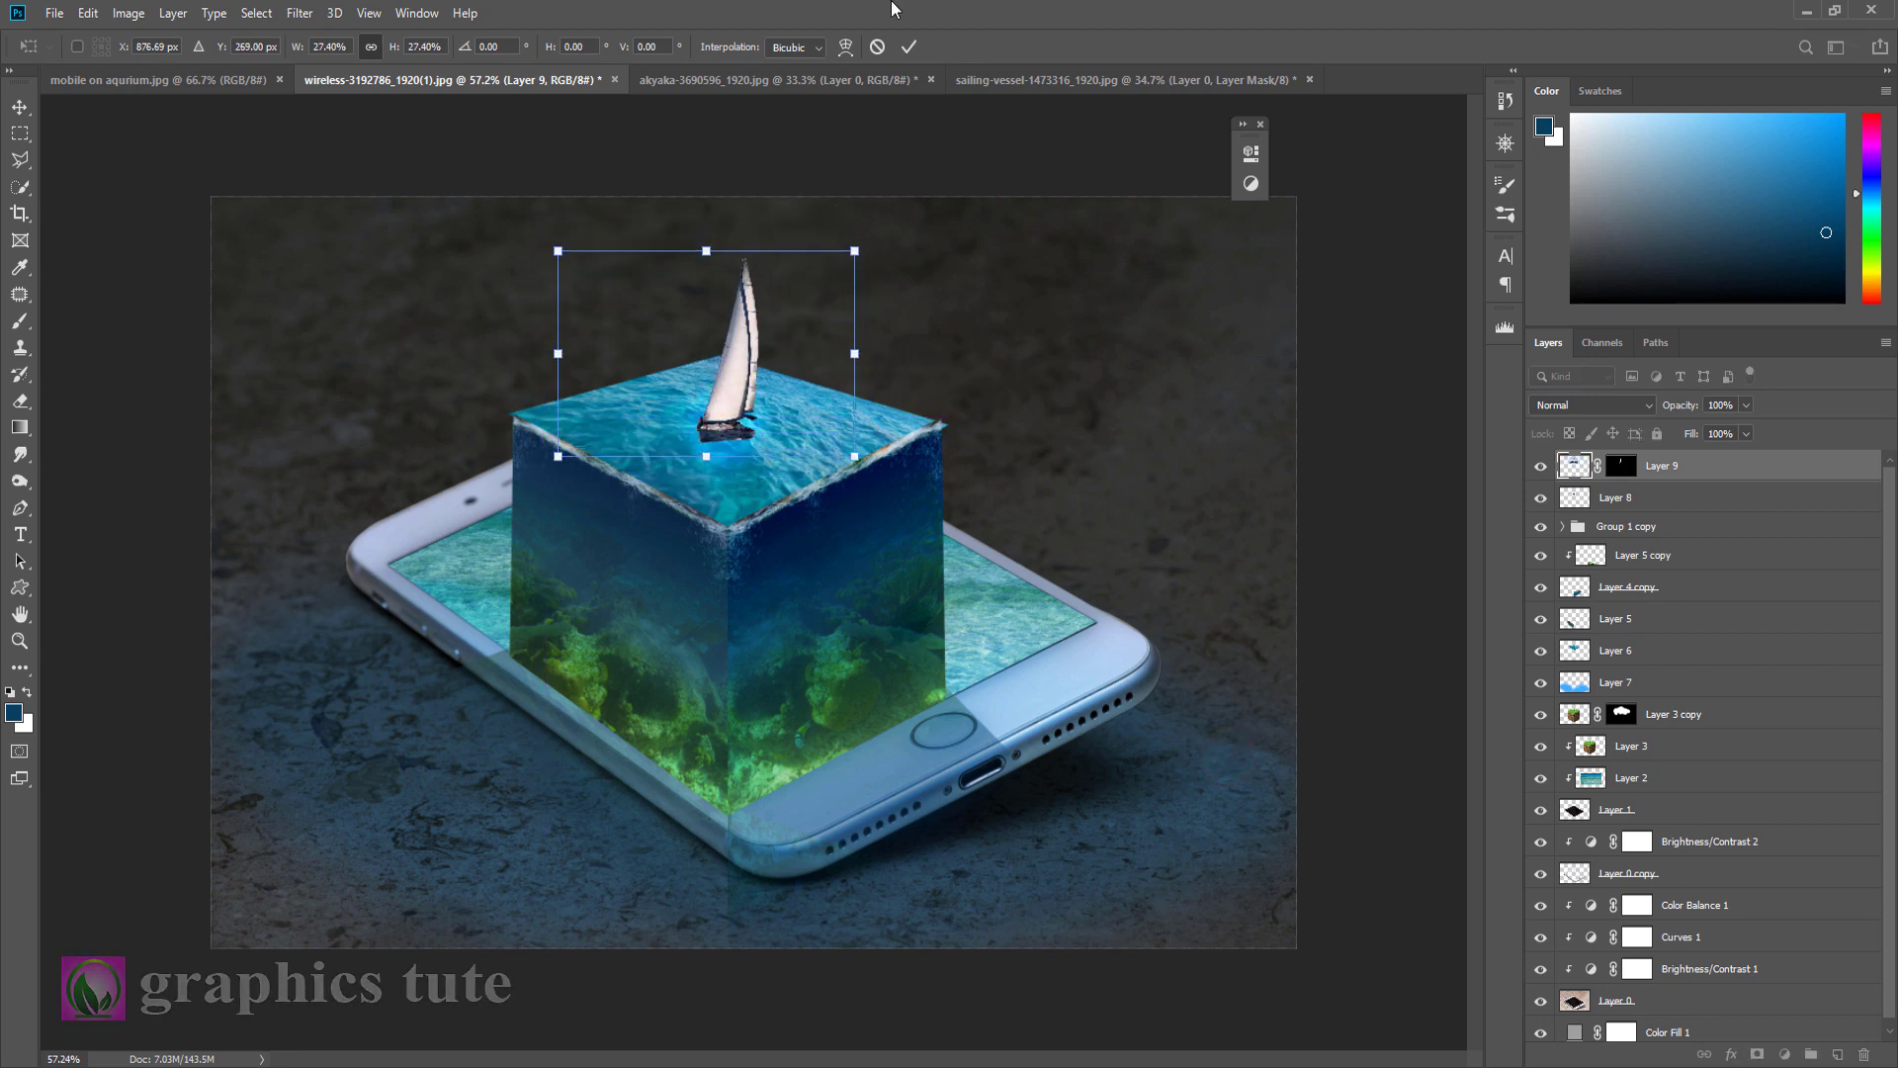
Step: Paint black on Layer 9's mask with a soft 35 px brush to blend the hull's lower edge into the water
key("z")
left_click_drag(723, 512, 970, 733)
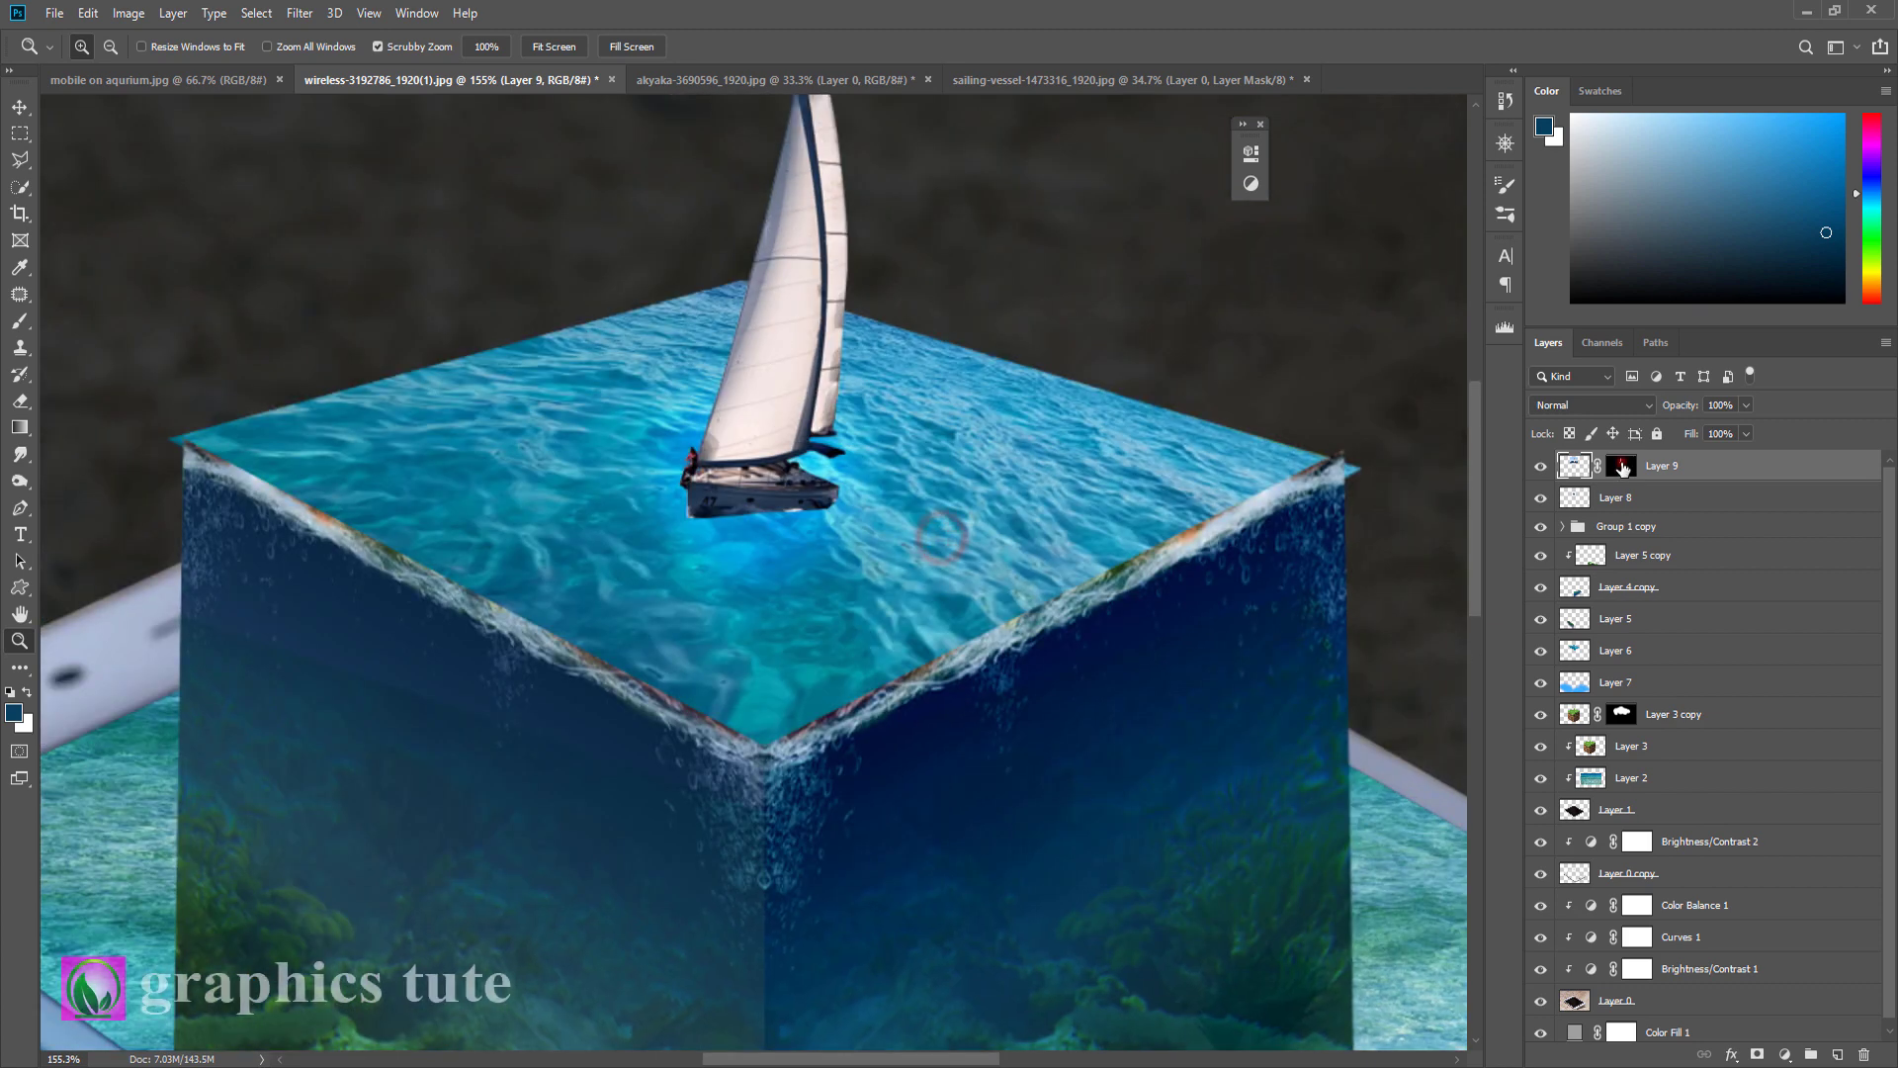
left_click(1621, 466)
left_click(20, 321)
left_click(11, 691)
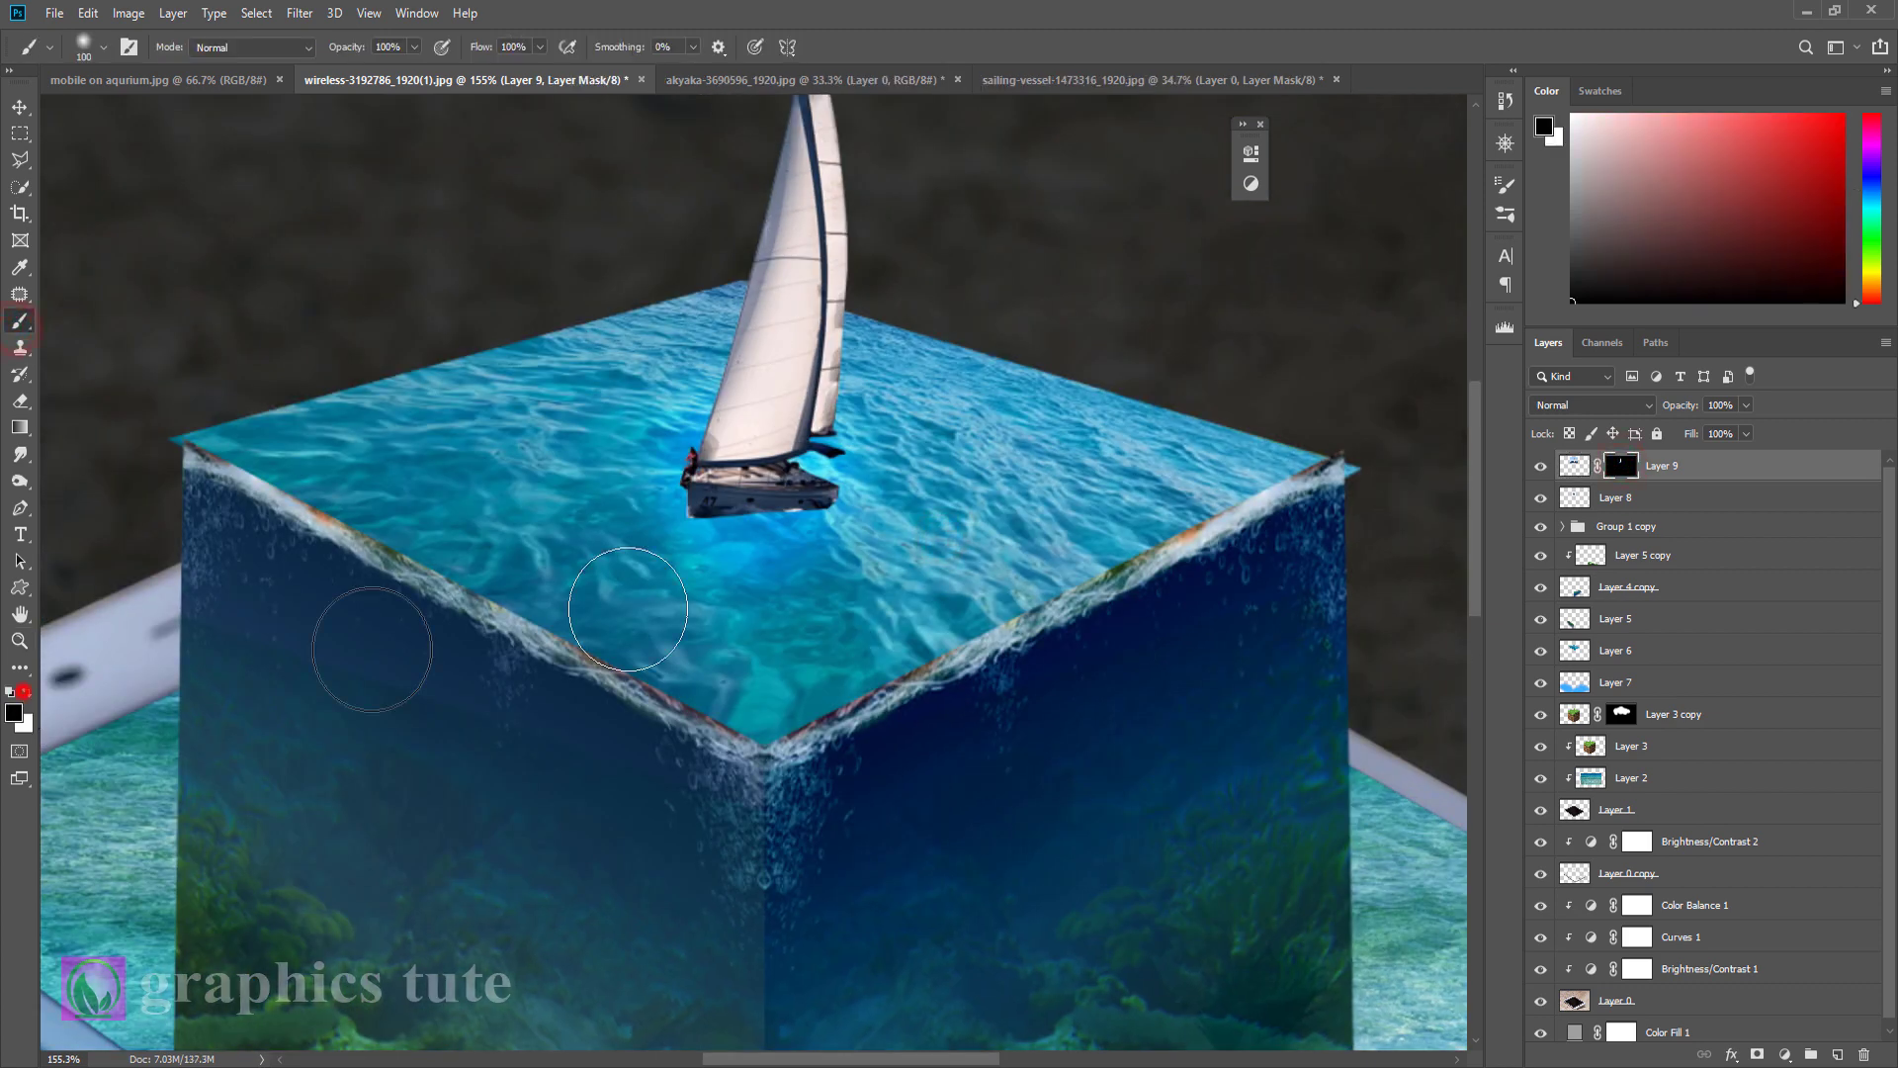
key("bracketleft")
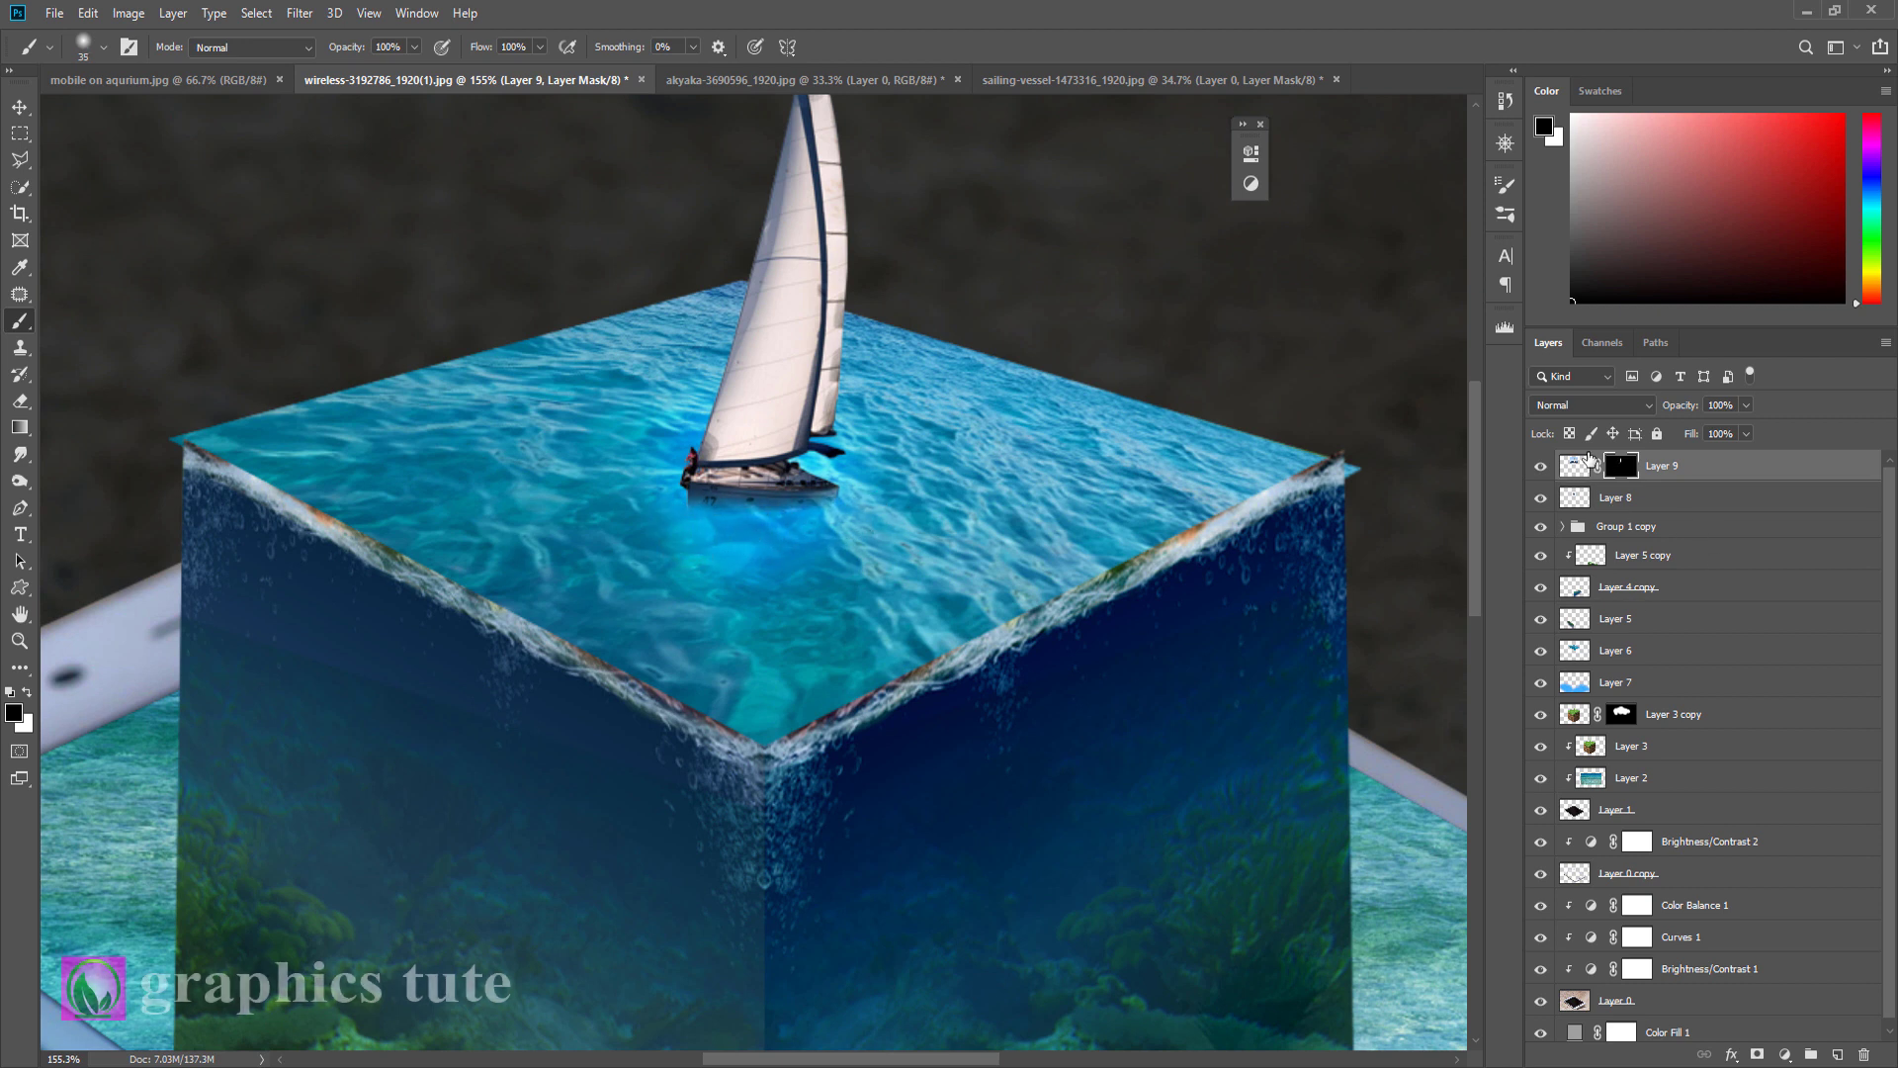
Step: Duplicate the sailboat layer and apply the layer mask of the original Layer 9
left_click(1677, 472)
key("ctrl+j")
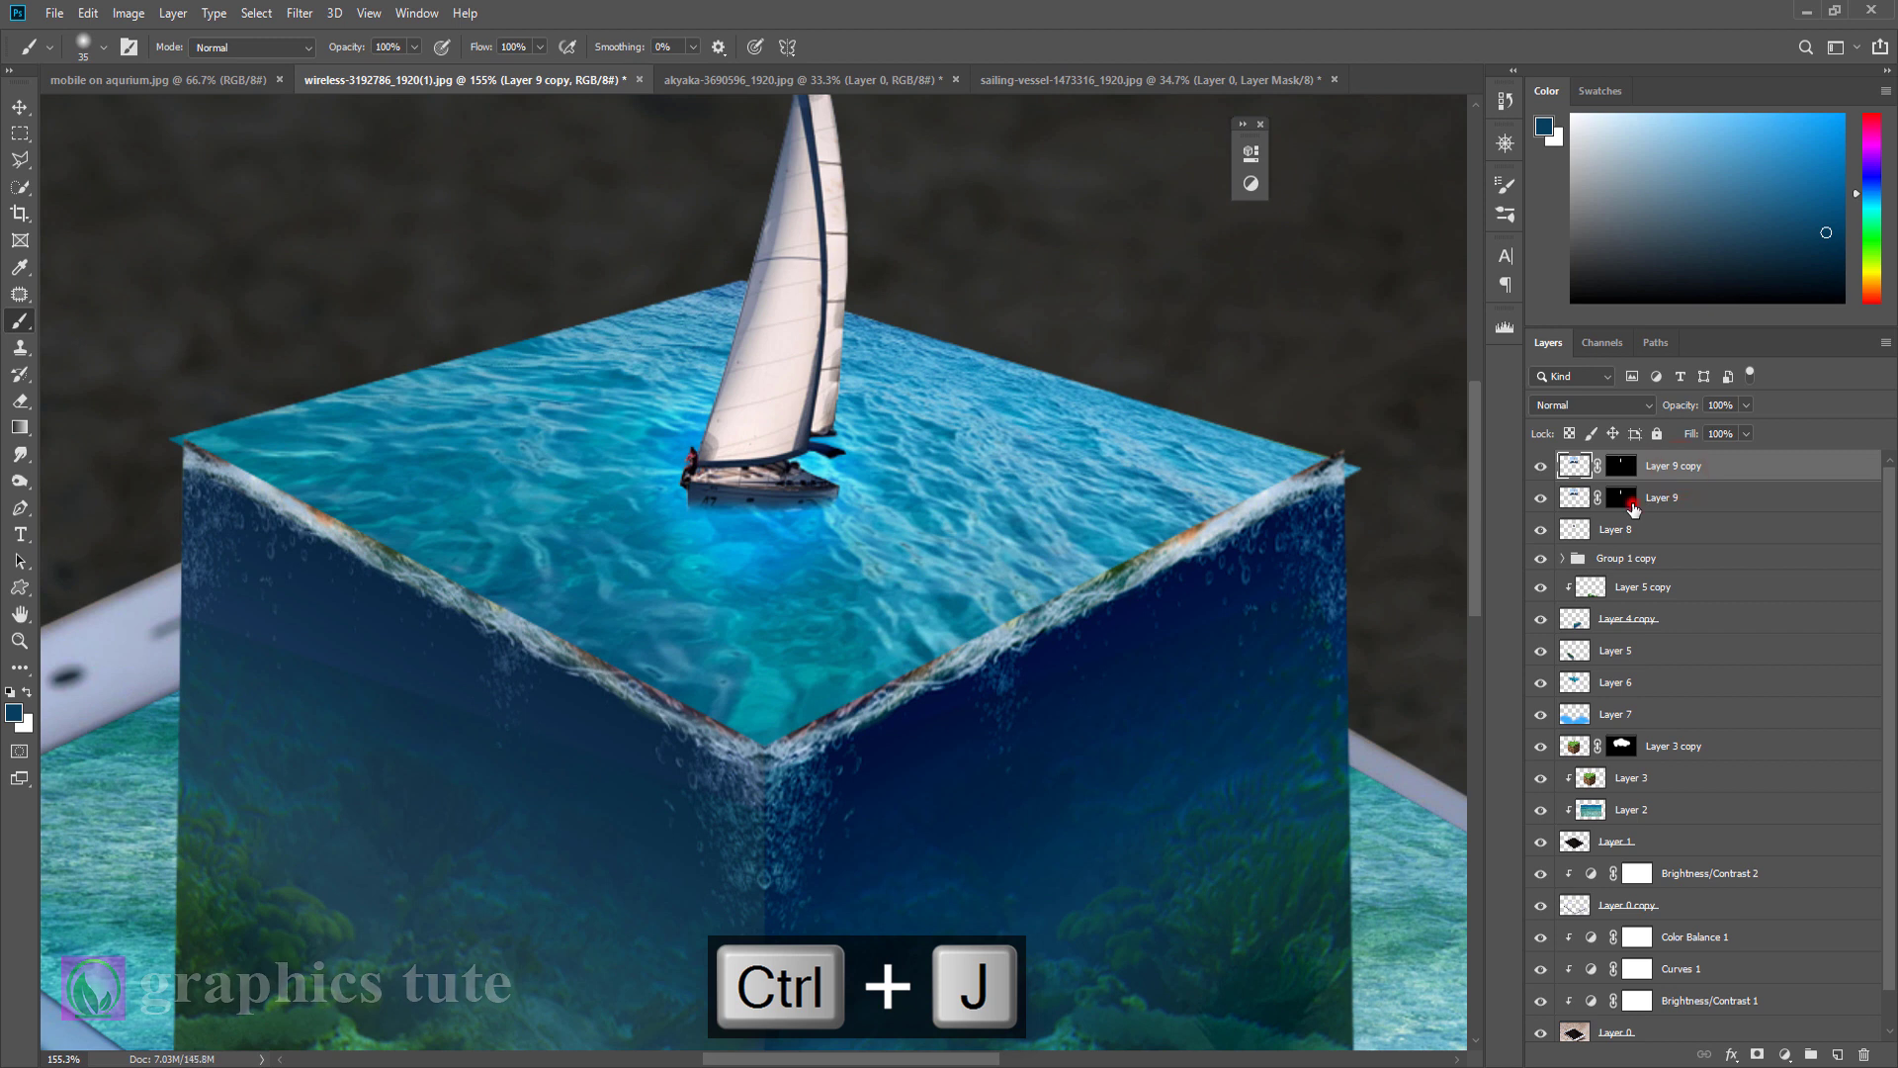
right_click(1633, 508)
left_click(1685, 555)
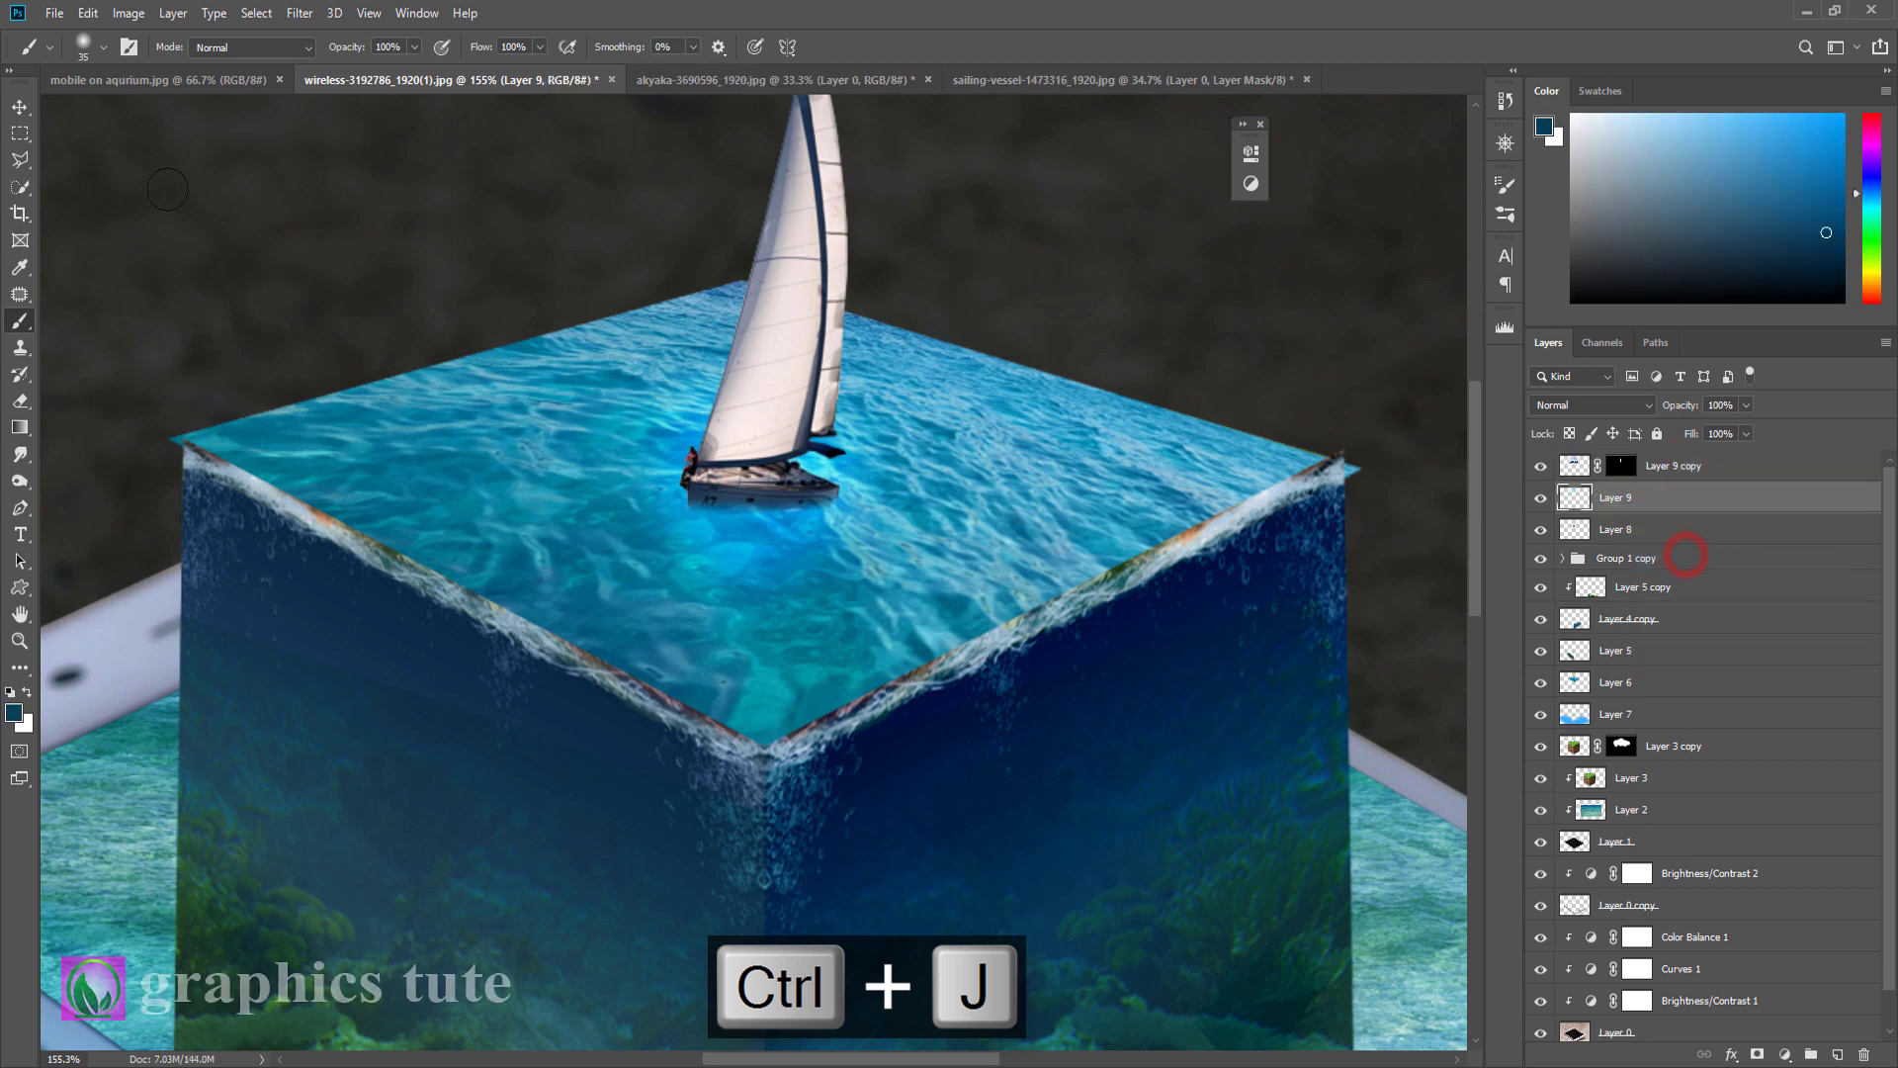
Step: Flip Layer 9 vertically and move it directly below the sailboat as a mirrored reflection
left_click(22, 111)
key("ctrl+t")
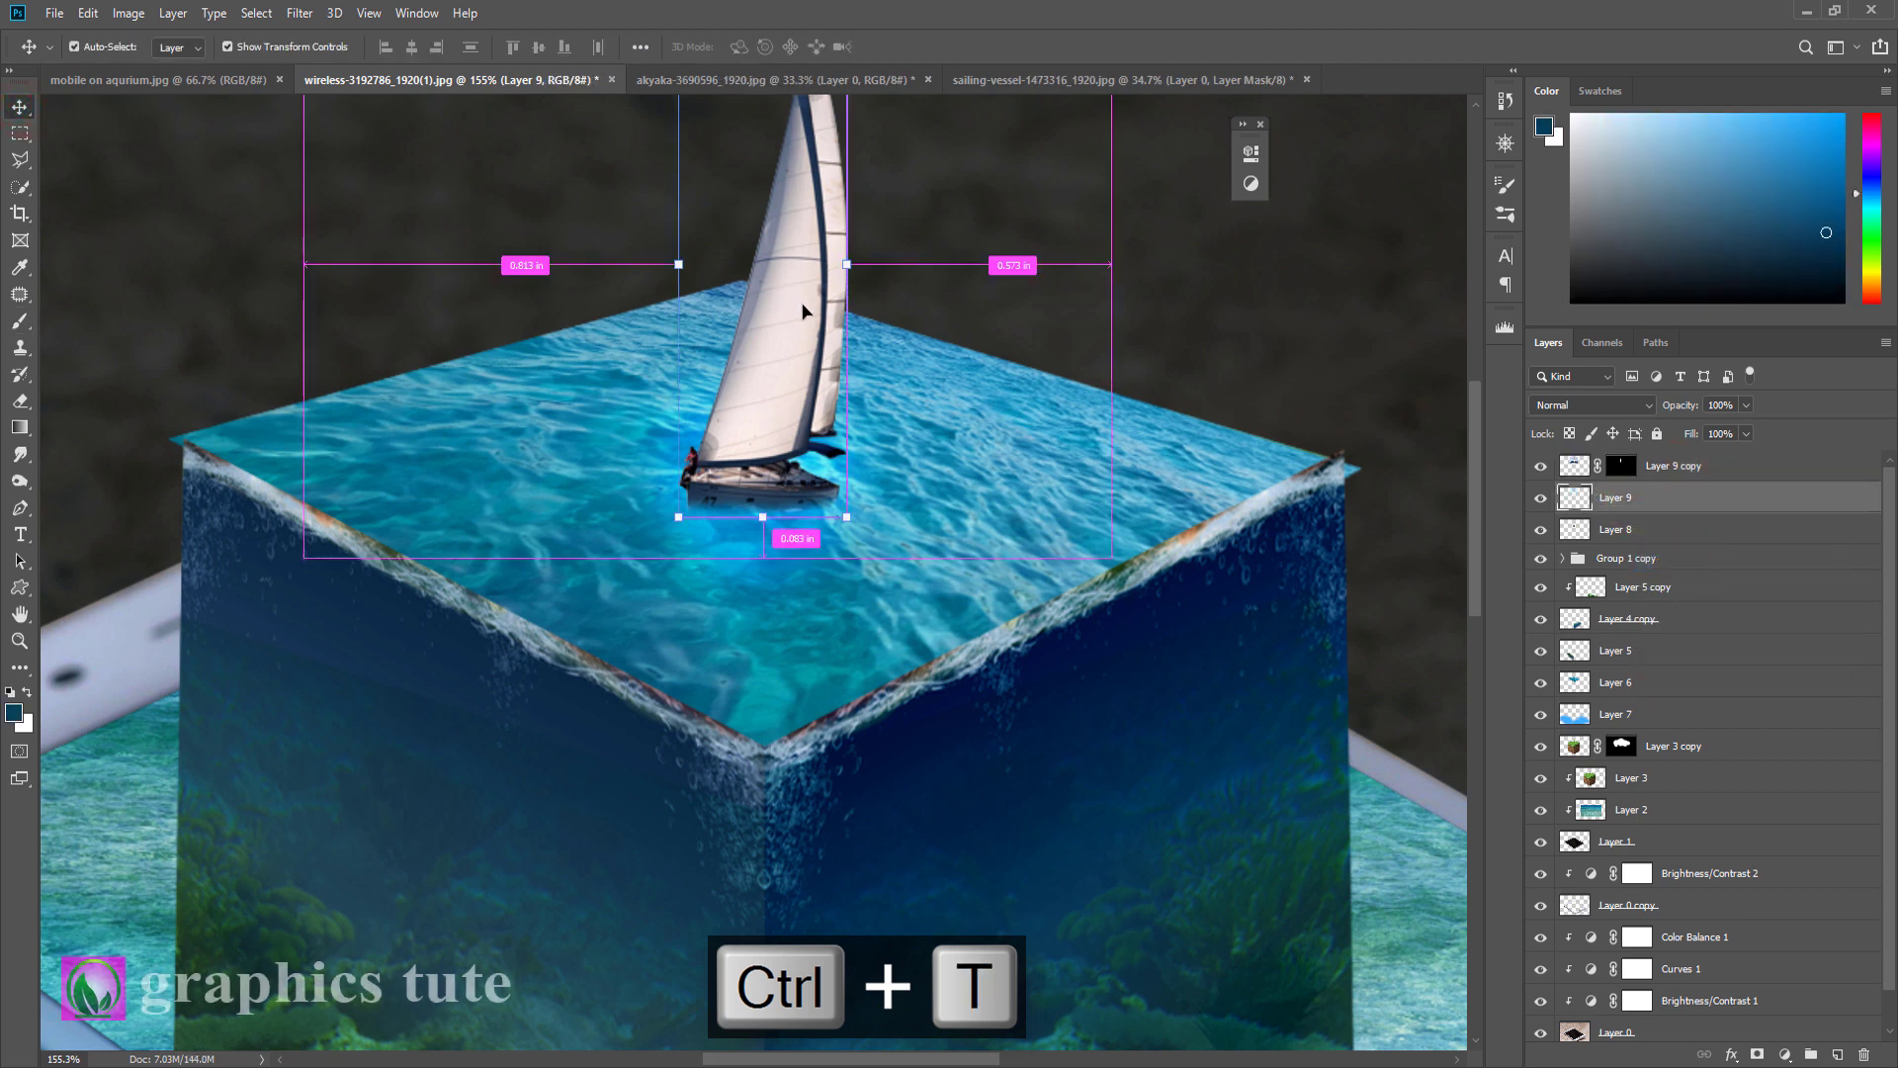
right_click(805, 299)
left_click(877, 573)
left_click_drag(788, 288, 799, 712)
left_click(908, 46)
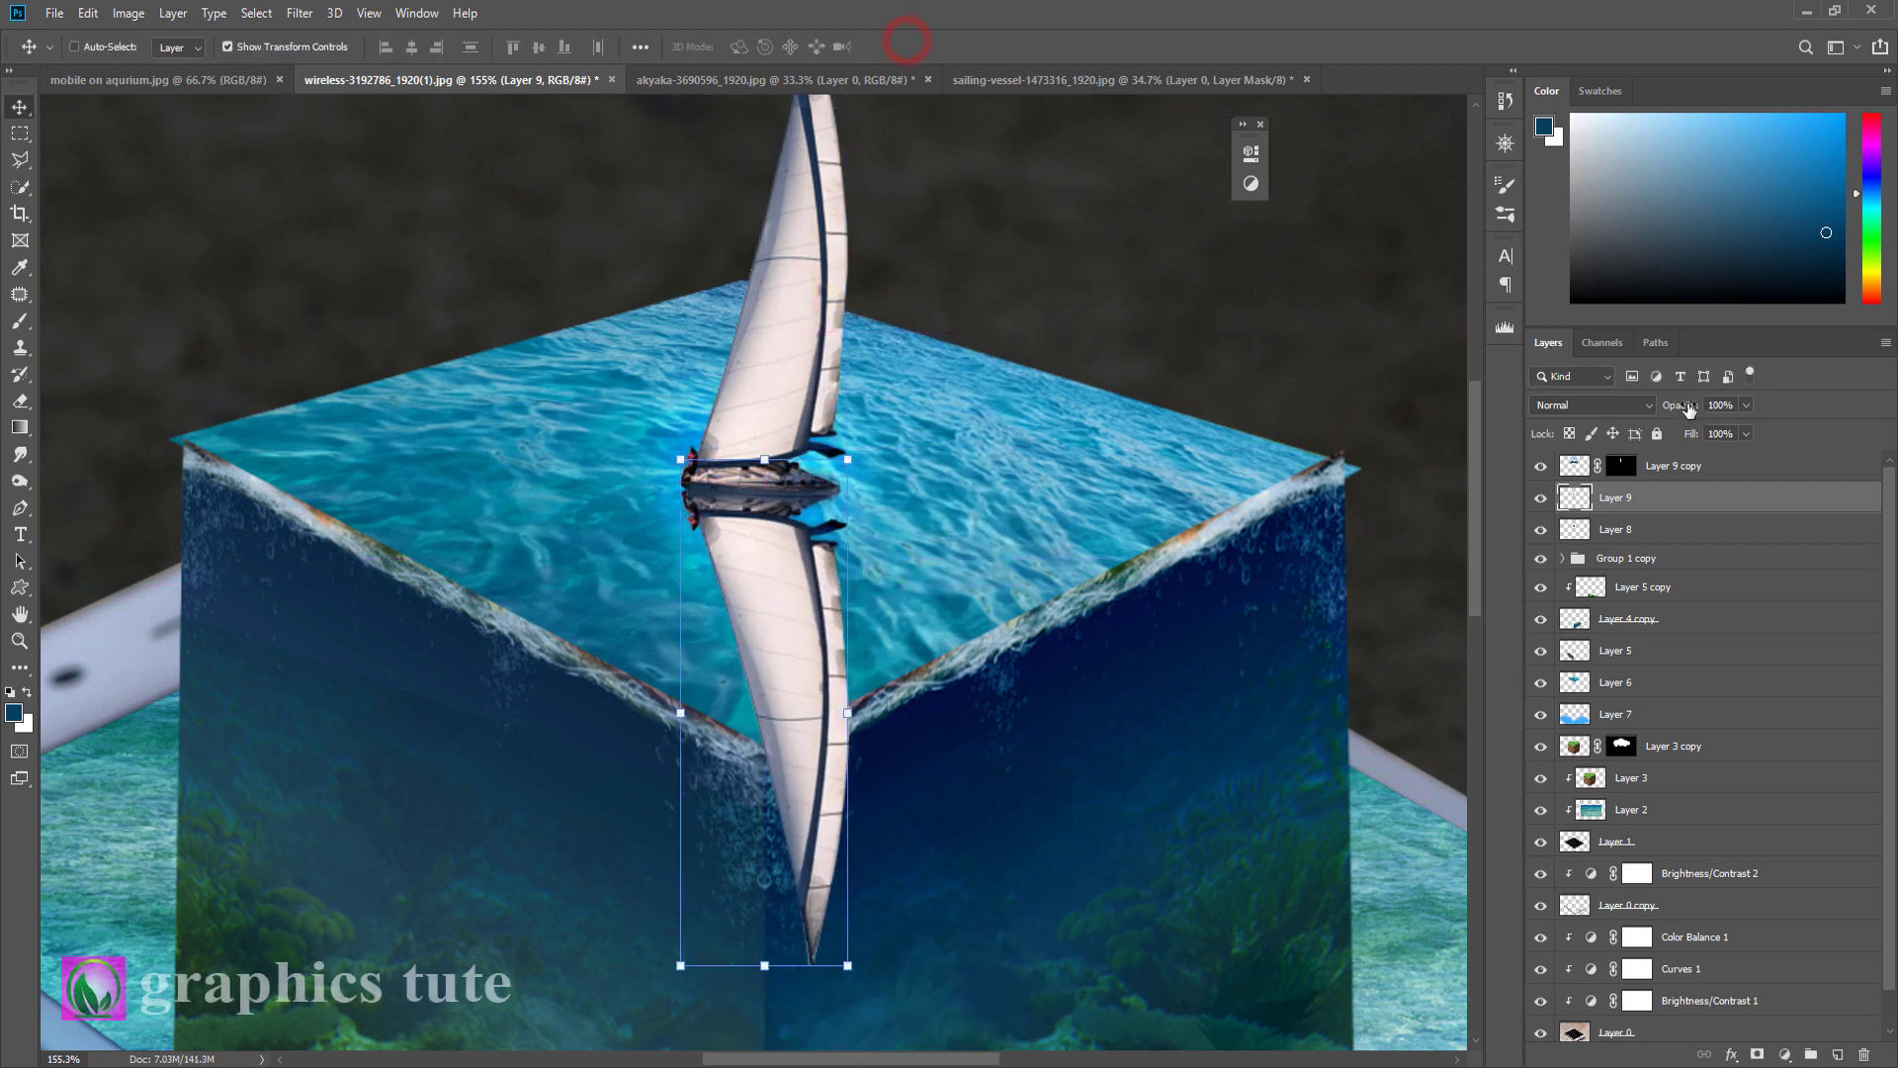
Step: Reduce the reflection's opacity to 33% and fade its lower end with a soft 175 px eraser at 52% opacity
left_click_drag(1637, 409, 1626, 412)
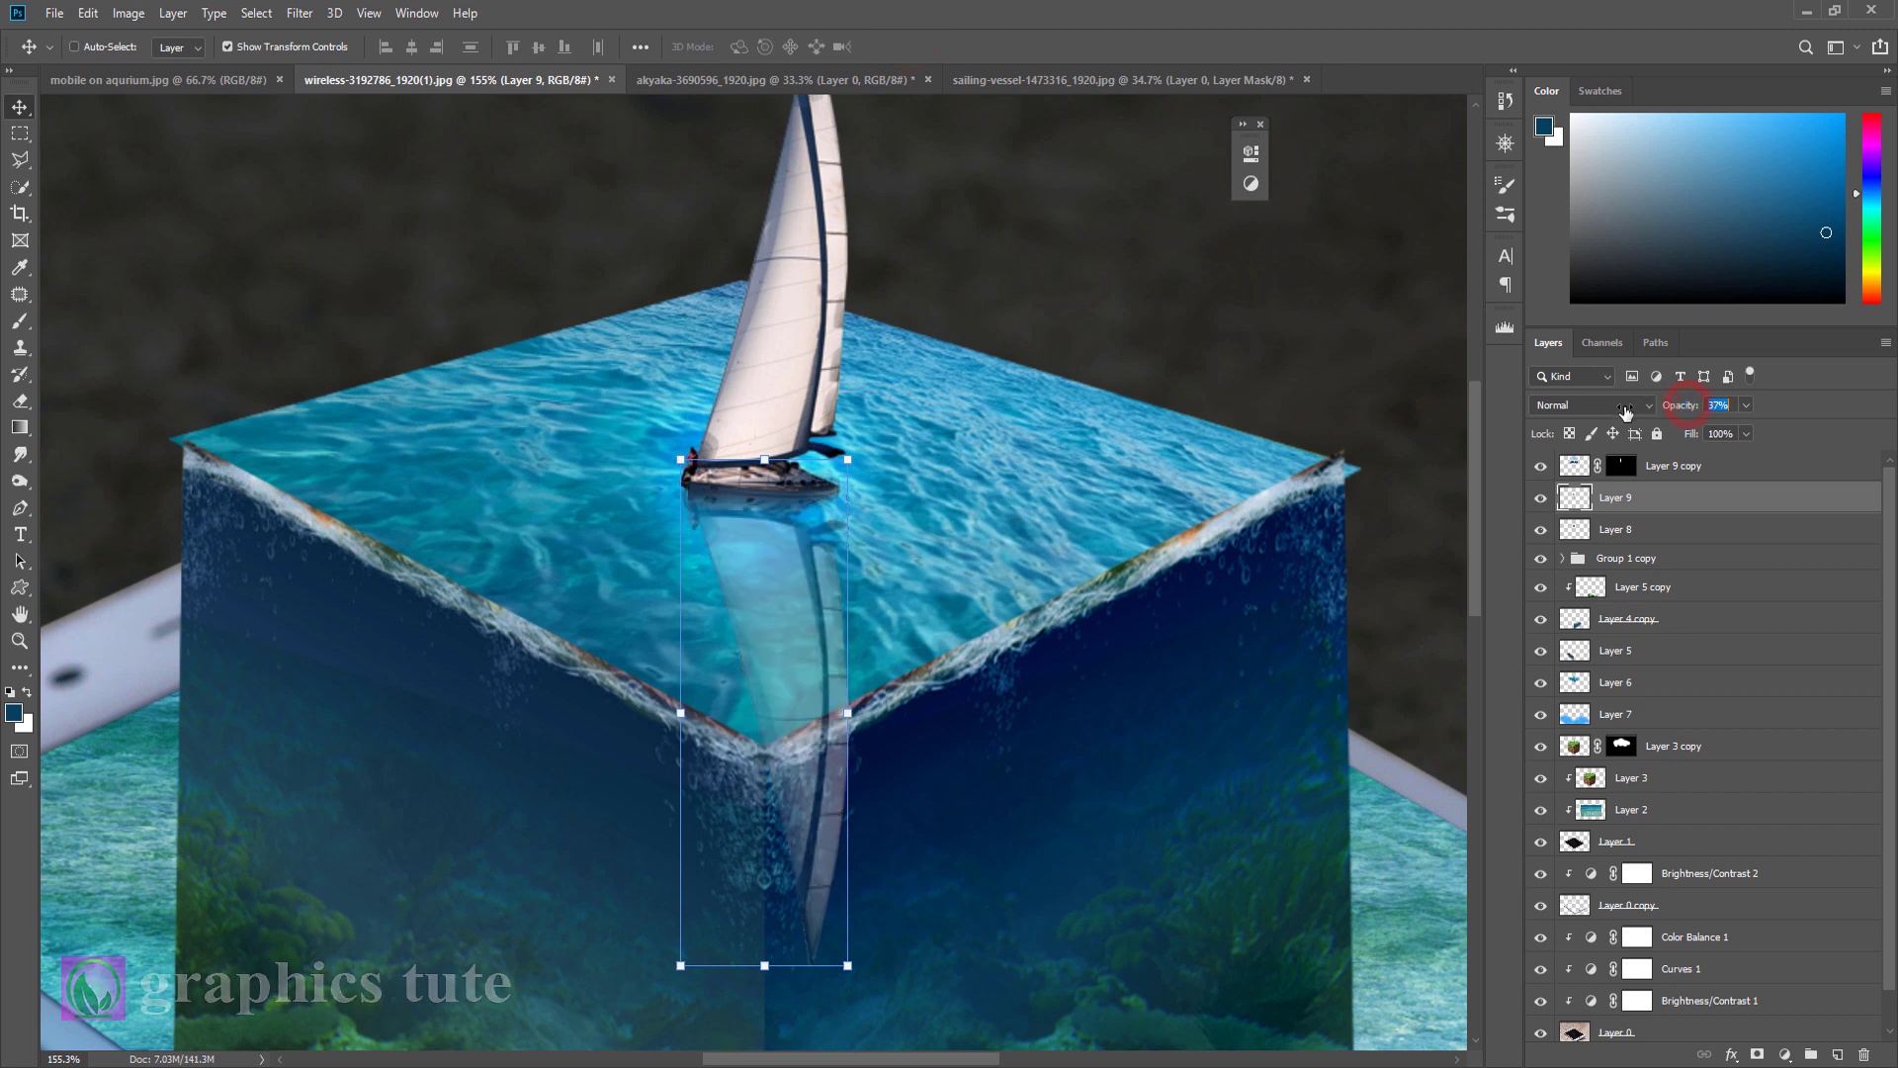
left_click(21, 406)
mouse_move(669, 902)
left_mouse_down()
mouse_move(803, 812)
mouse_move(936, 833)
mouse_move(831, 899)
mouse_move(780, 874)
left_mouse_up()
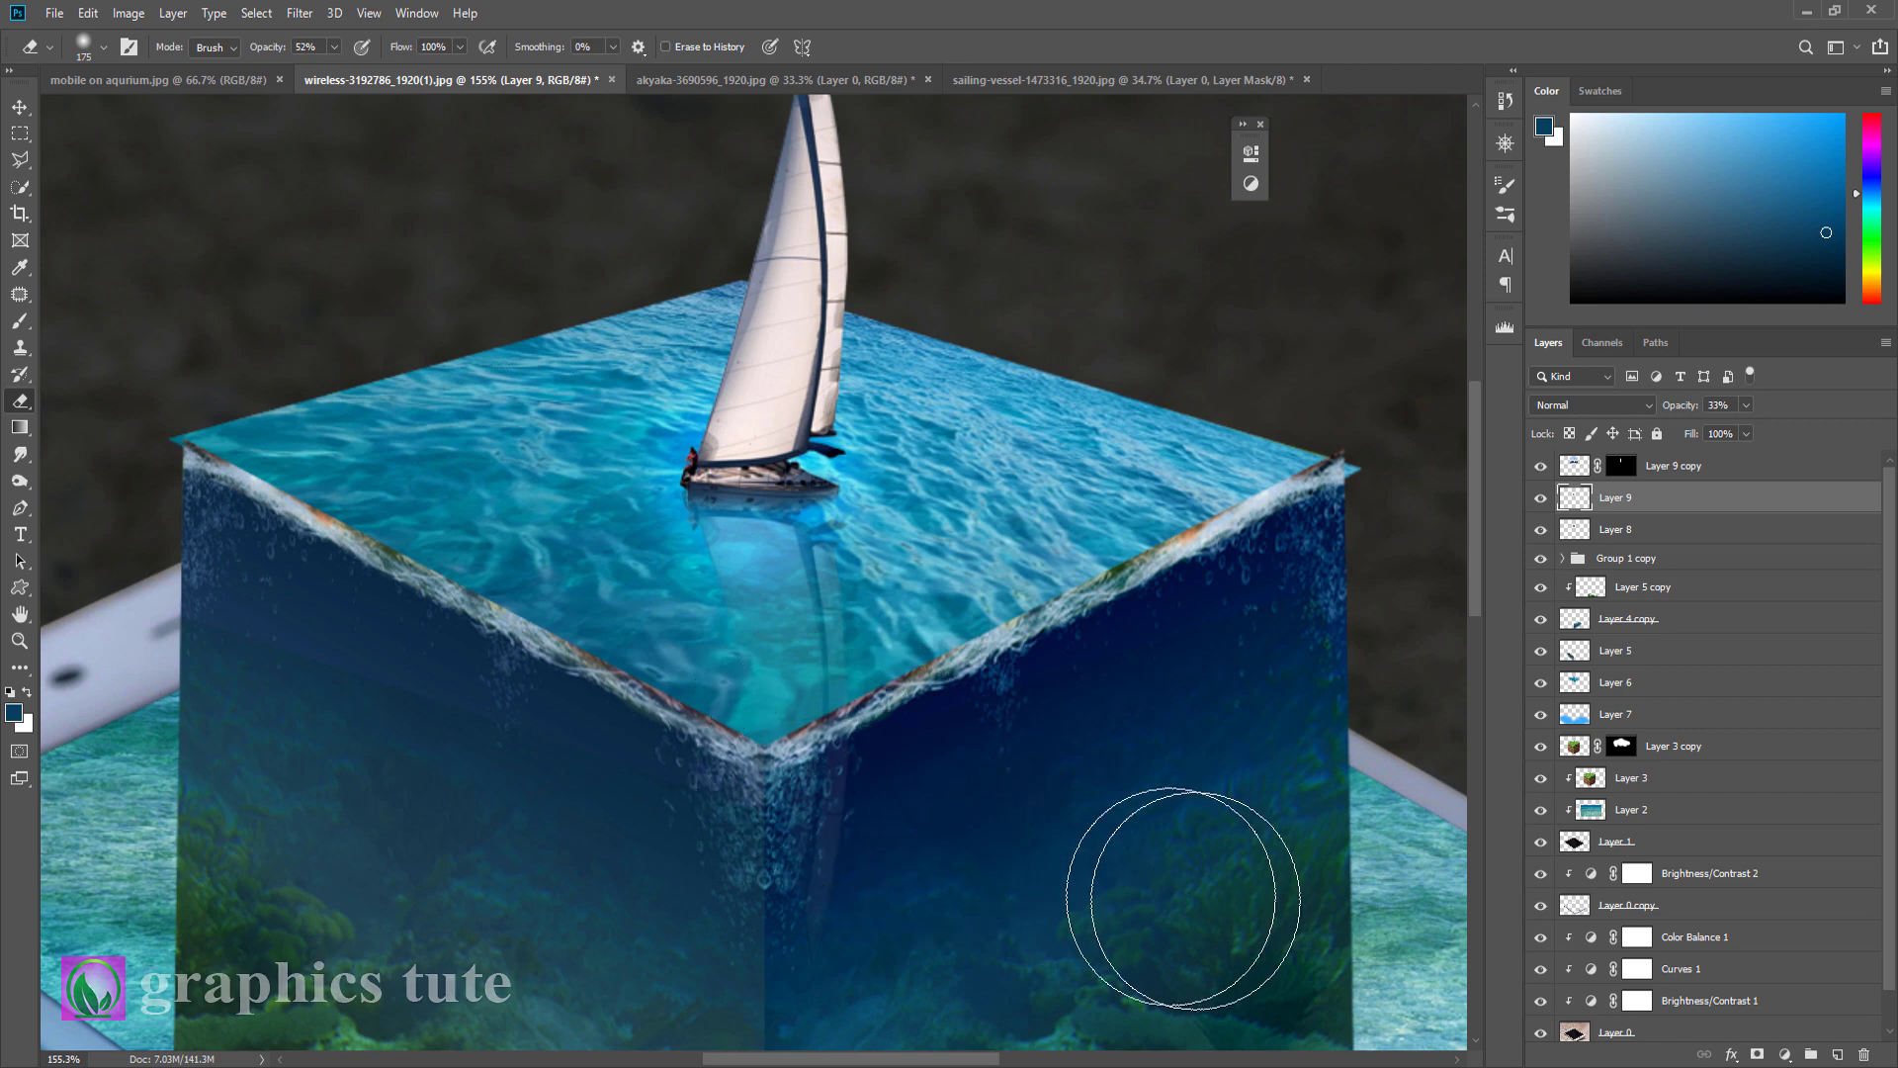
Step: Add a Brightness/Contrast adjustment layer above Layer 9 copy with brightness set to -47
left_click(19, 641)
left_click(786, 662, "alt")
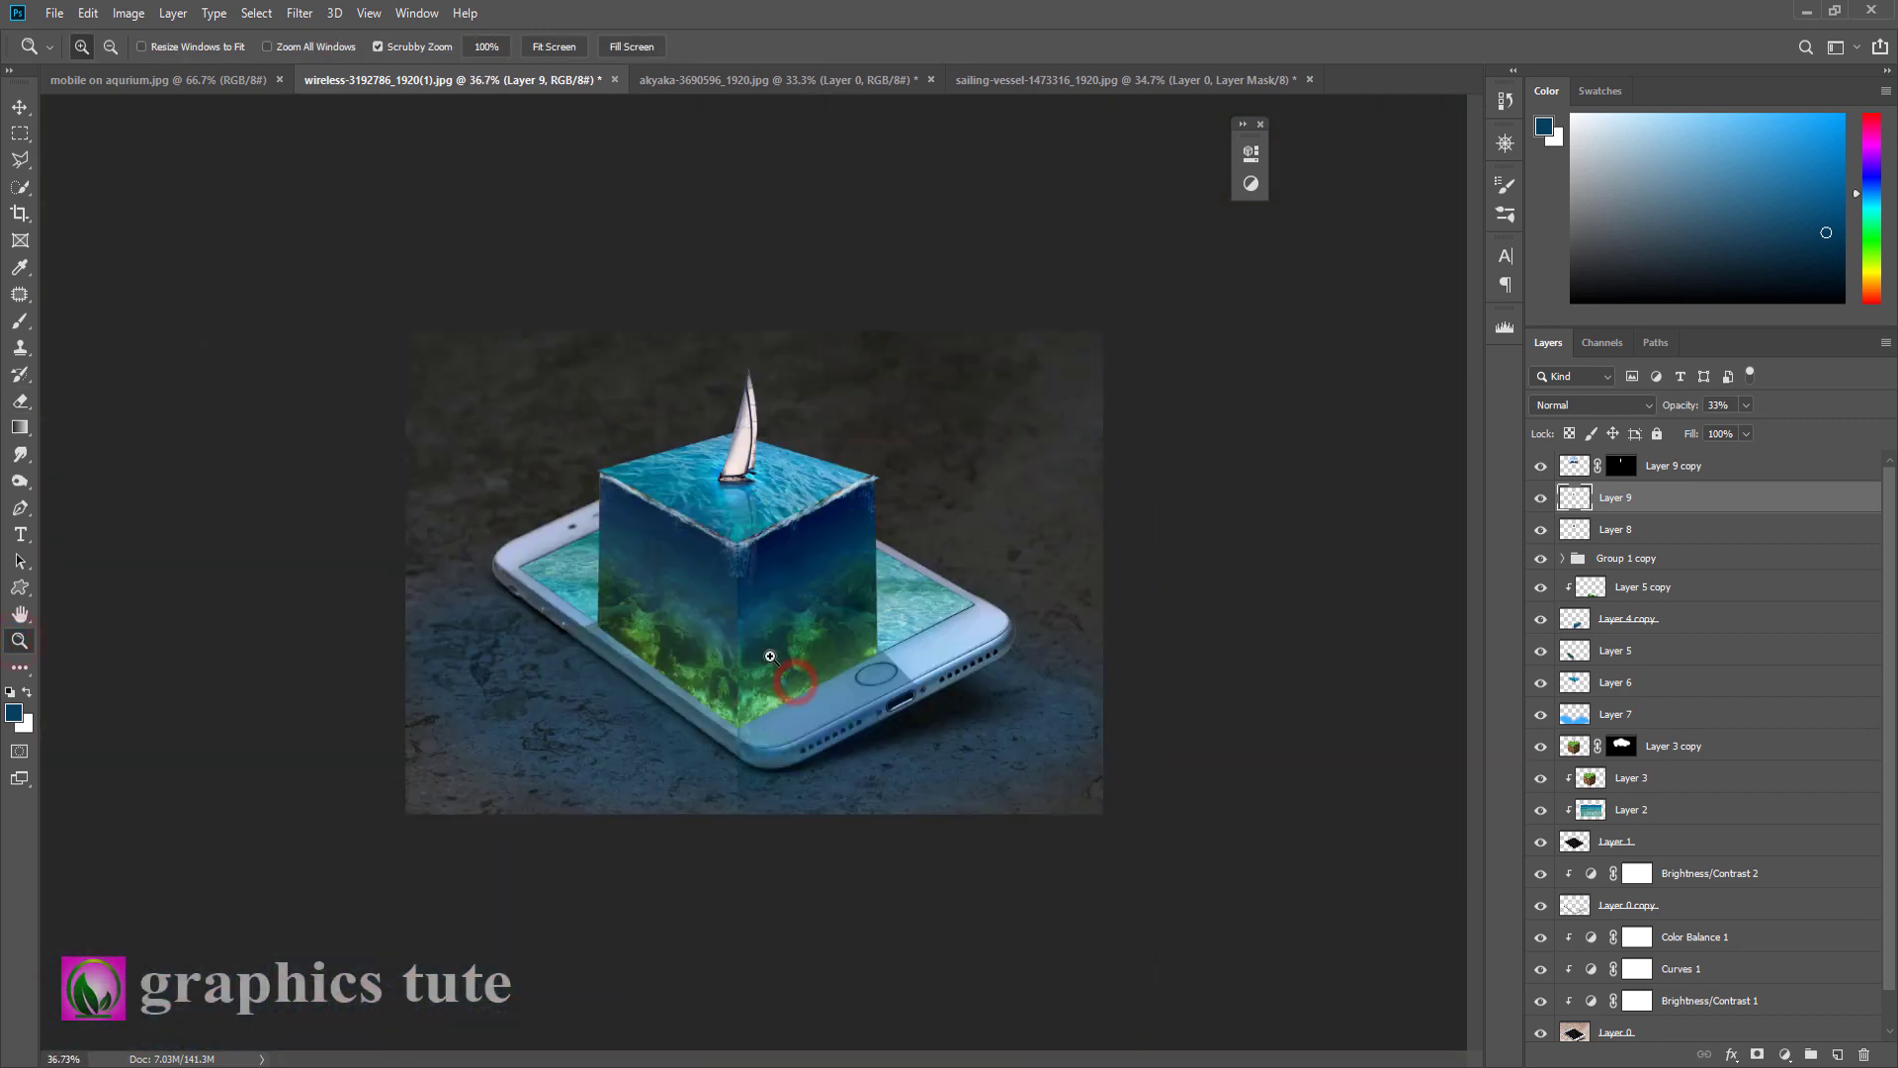
left_click(1688, 466)
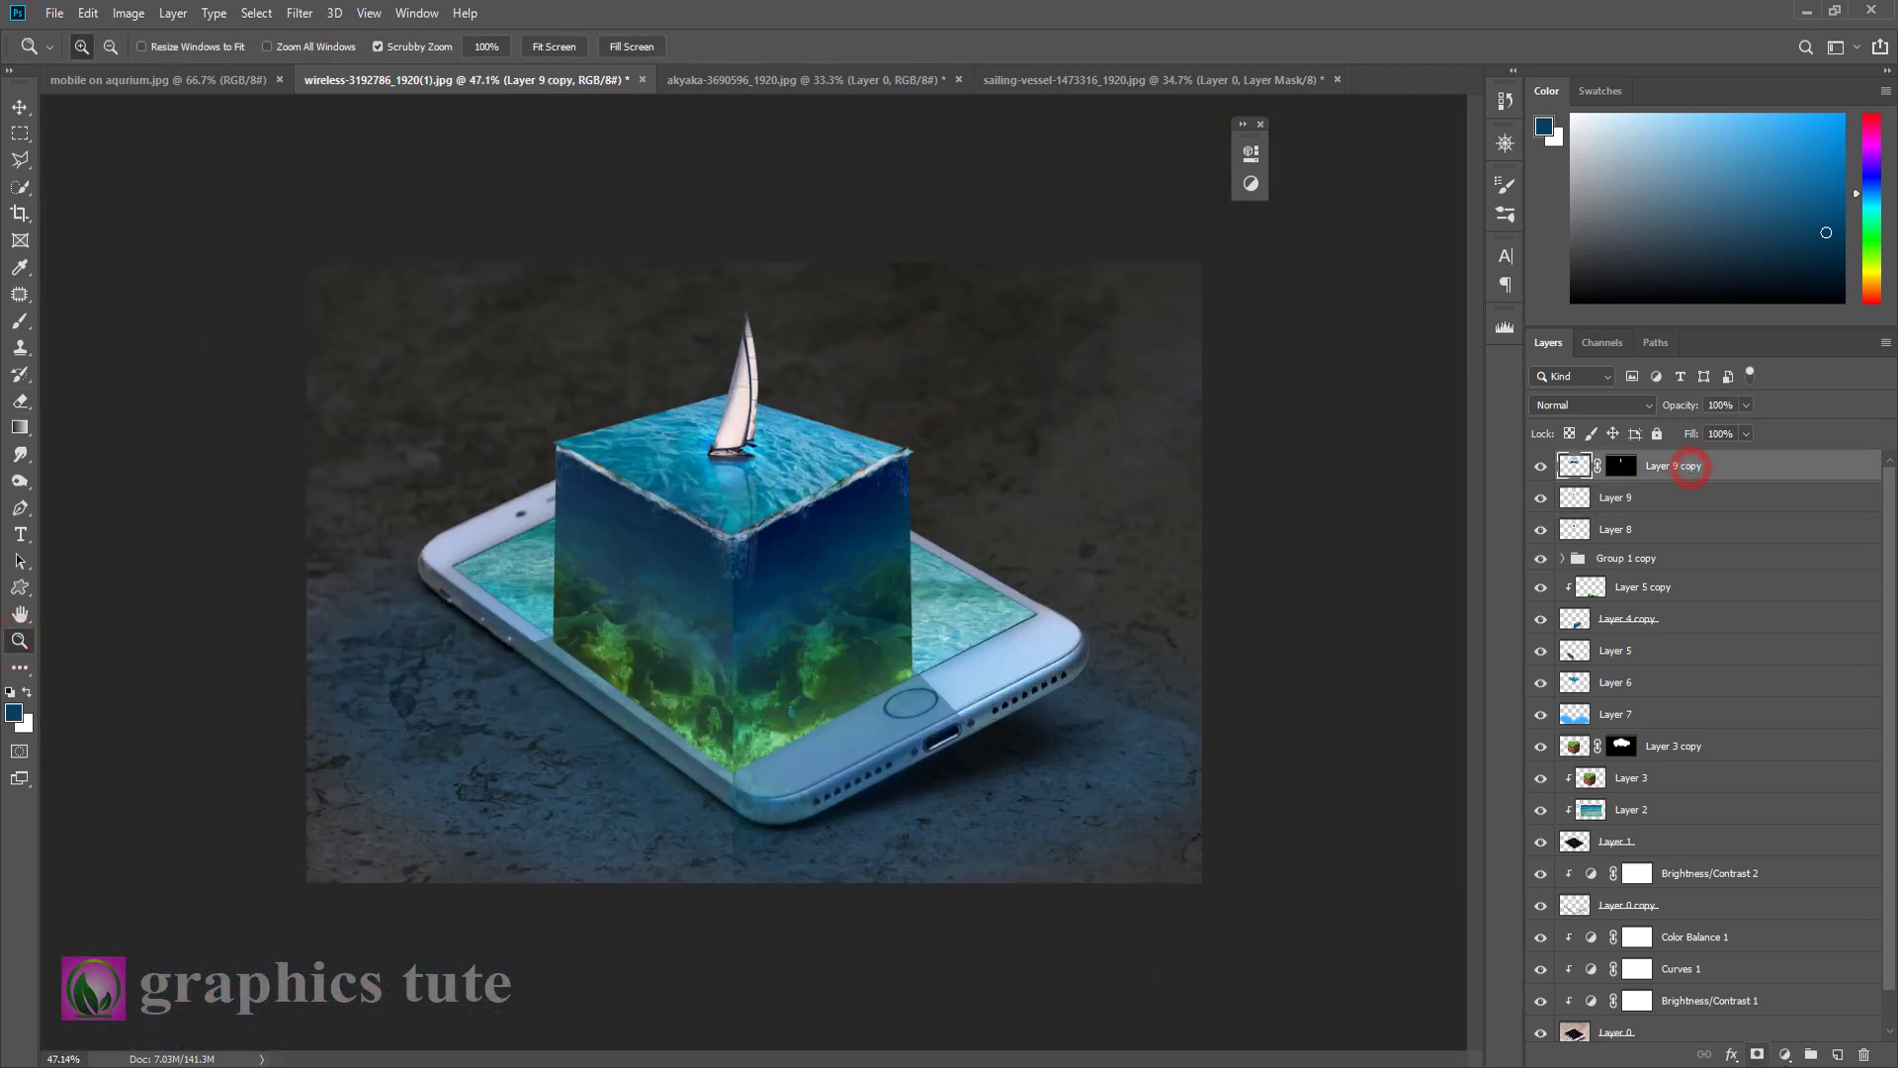
left_click(1786, 1056)
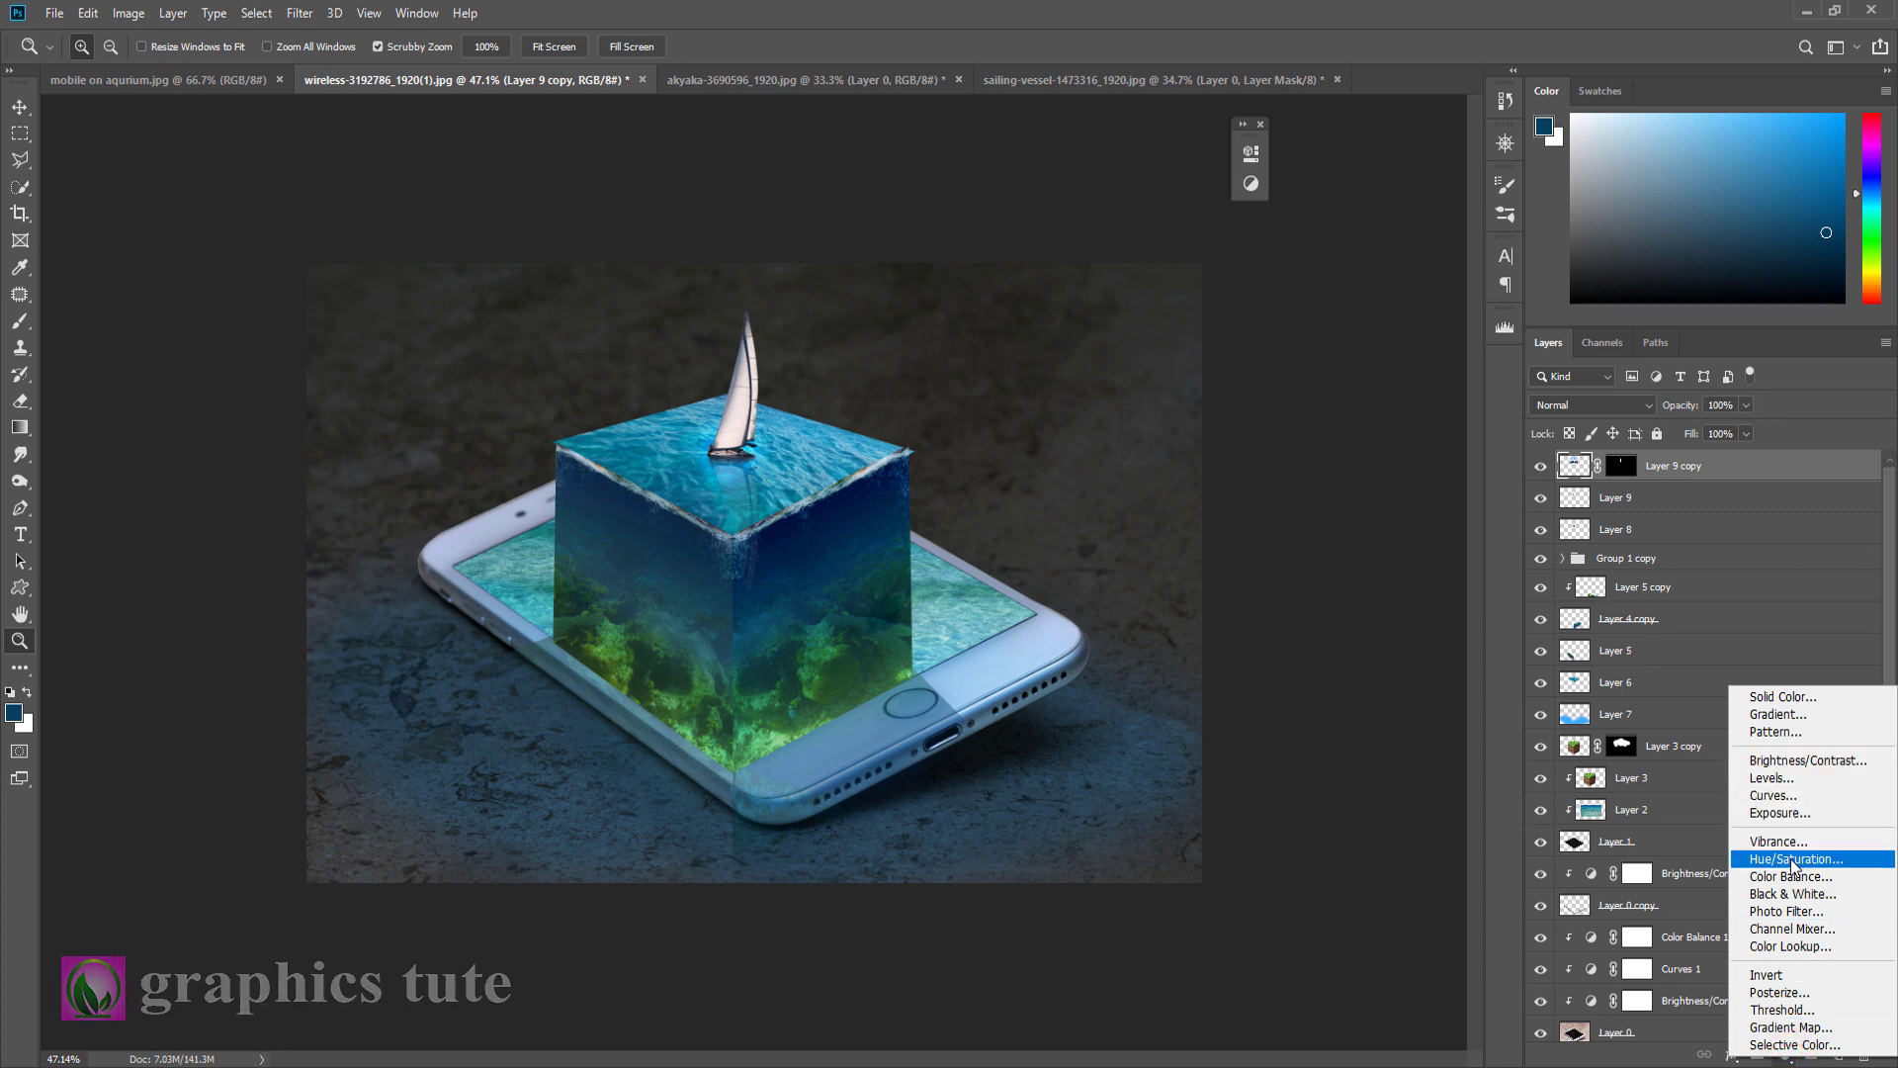
left_click(1780, 762)
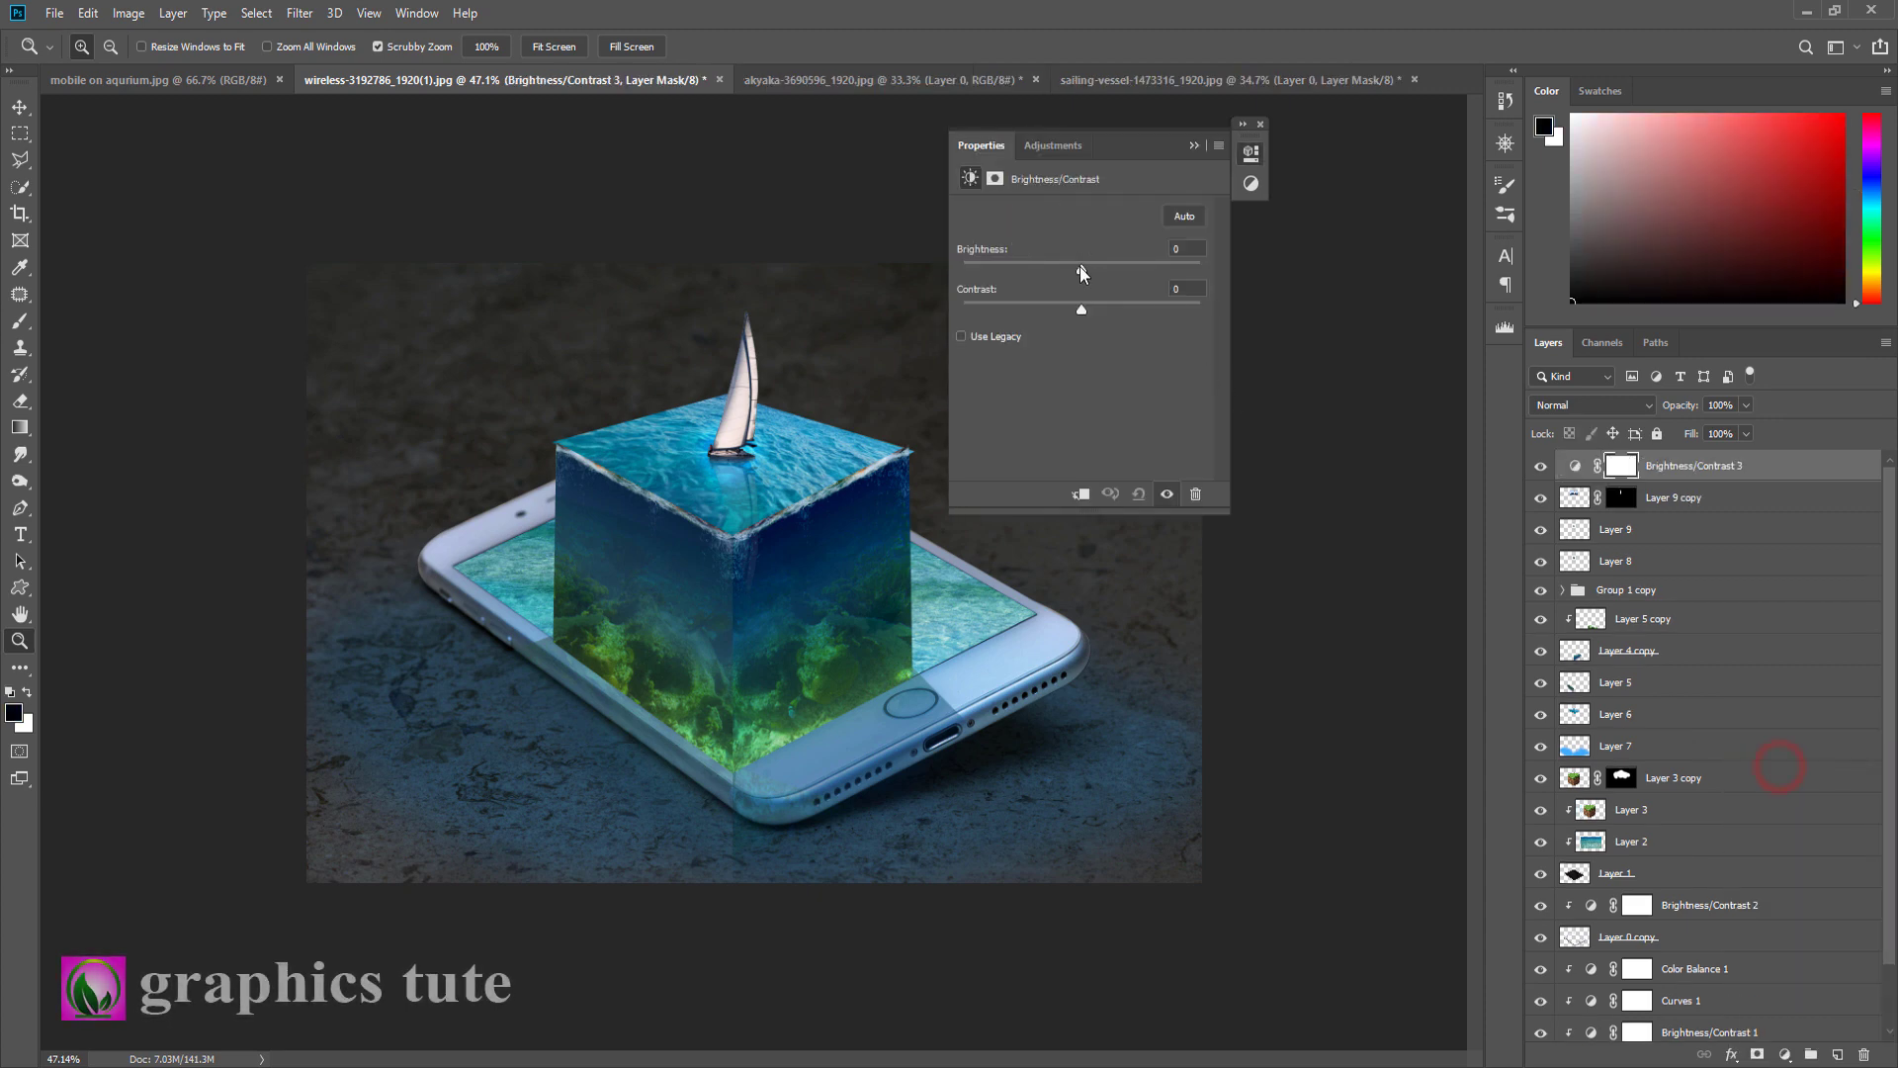
left_click_drag(1082, 269, 1046, 271)
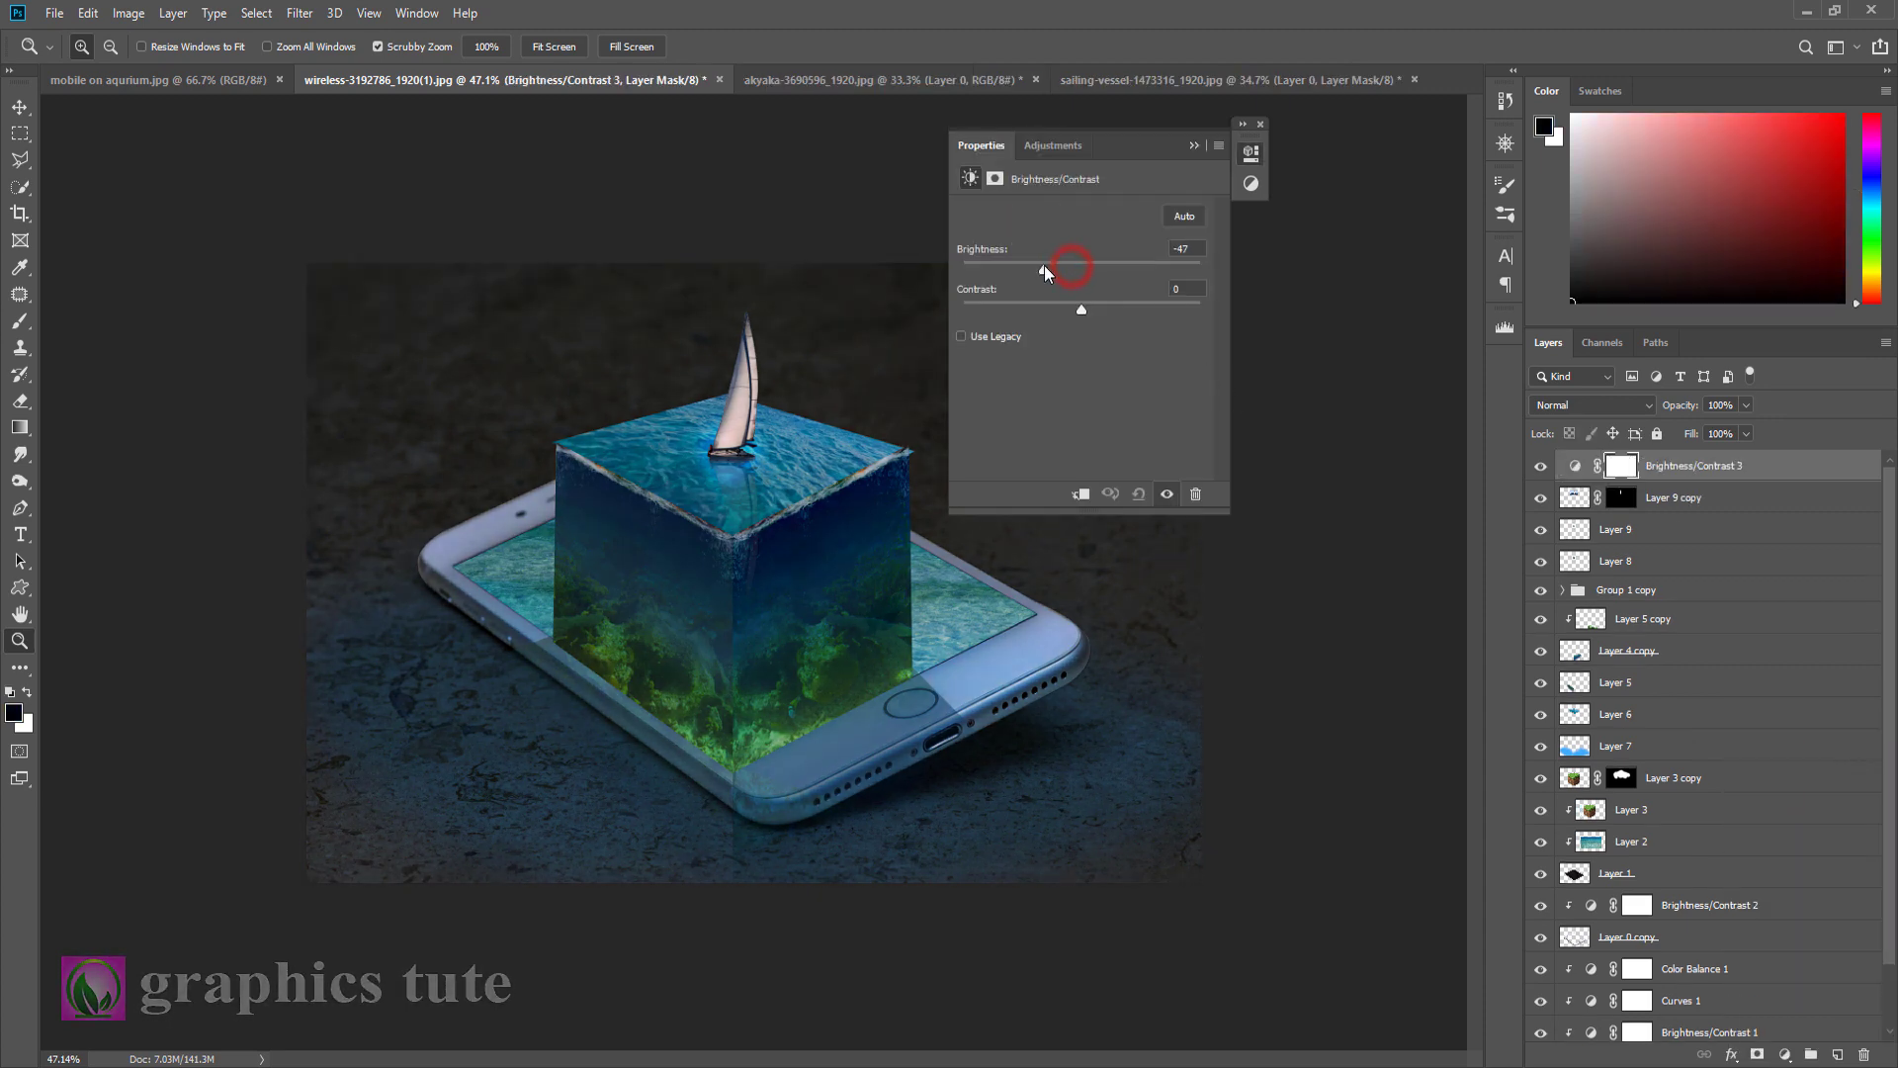
left_click(1192, 147)
Step: Paint black at the centre of the Brightness/Contrast 3 mask with a soft brush enlarged to 1400 px, leaving the image edges darkened
left_click(19, 325)
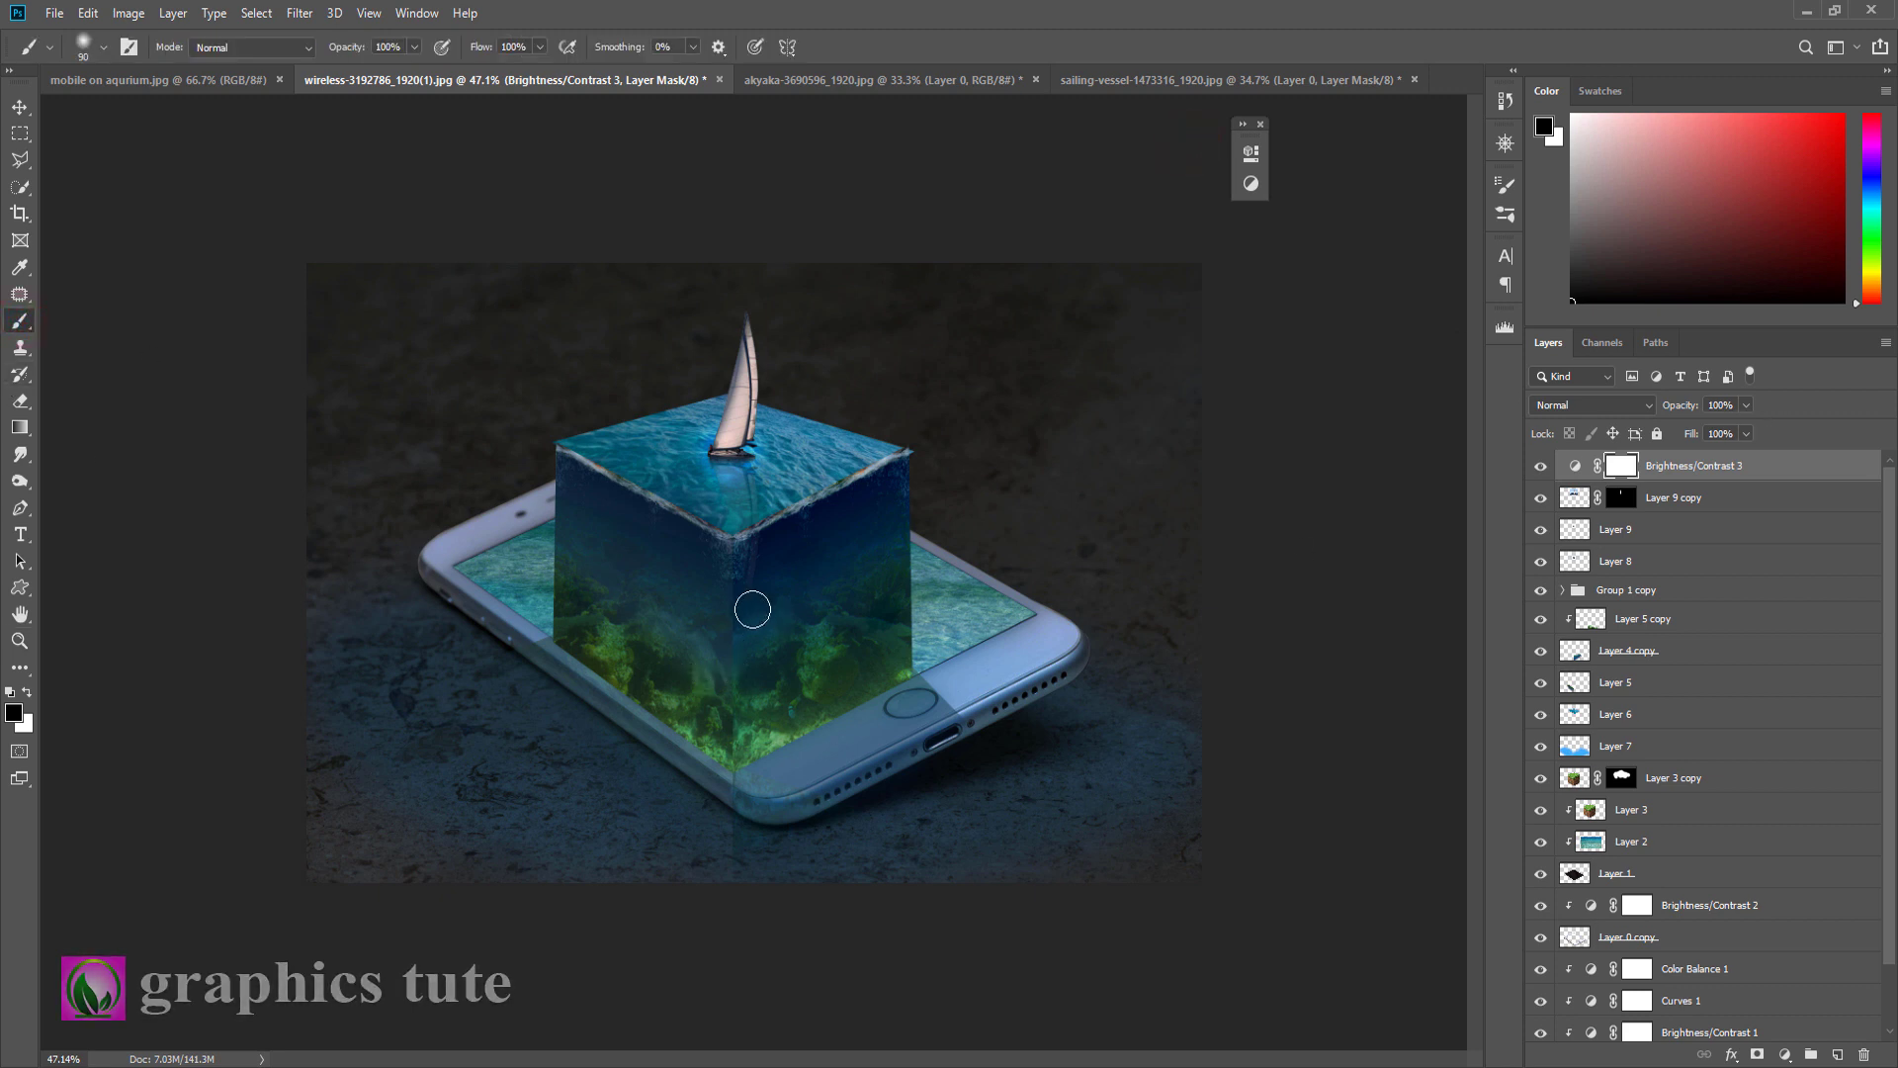
key("bracketright")
key("bracketright")
key("bracketright")
key("bracketright")
key("bracketright")
key("bracketright")
key("bracketright")
key("bracketright")
key("bracketright")
key("bracketright")
key("bracketright")
key("bracketright")
key("bracketright")
key("bracketright")
key("bracketright")
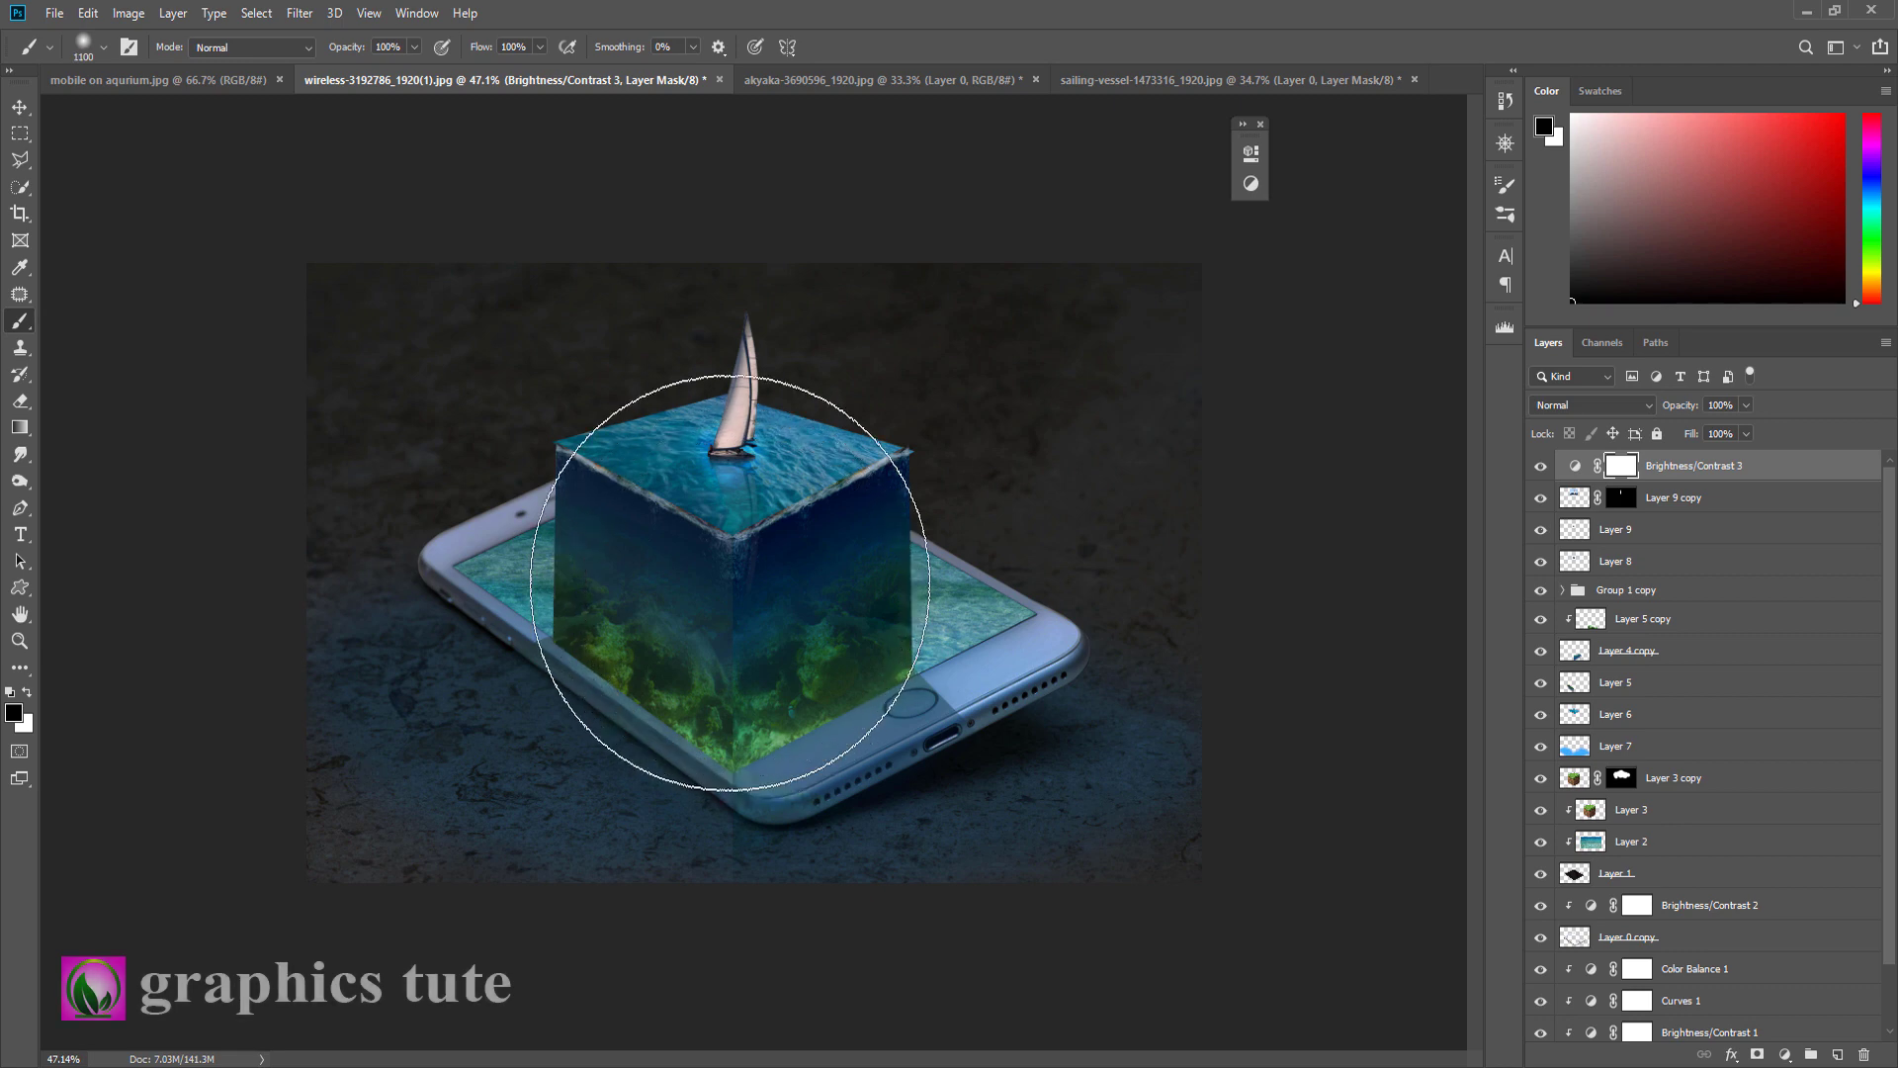
left_click(749, 609)
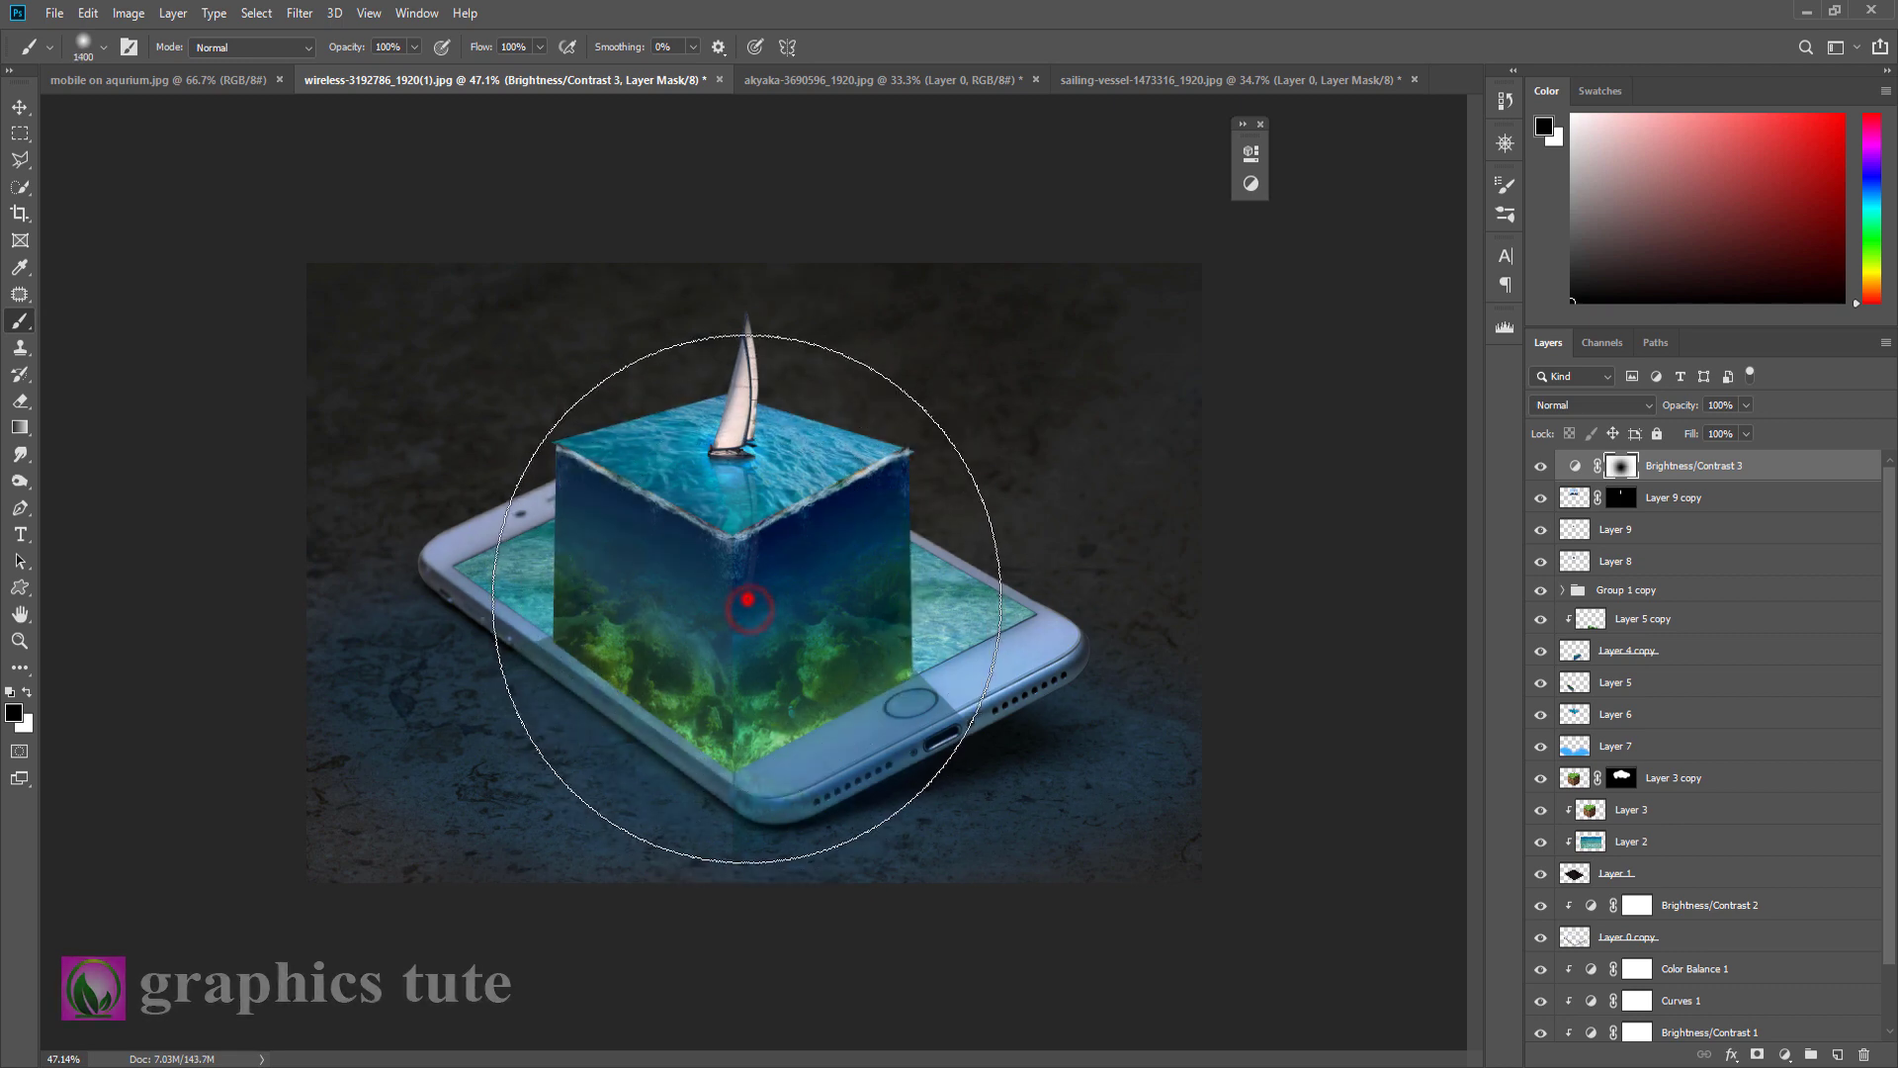
Step: Add a Color Balance adjustment layer above Brightness/Contrast 3 with midtones at Cyan-Red -2, Magenta-Green +5 and Yellow-Blue -5
left_click(1785, 1055)
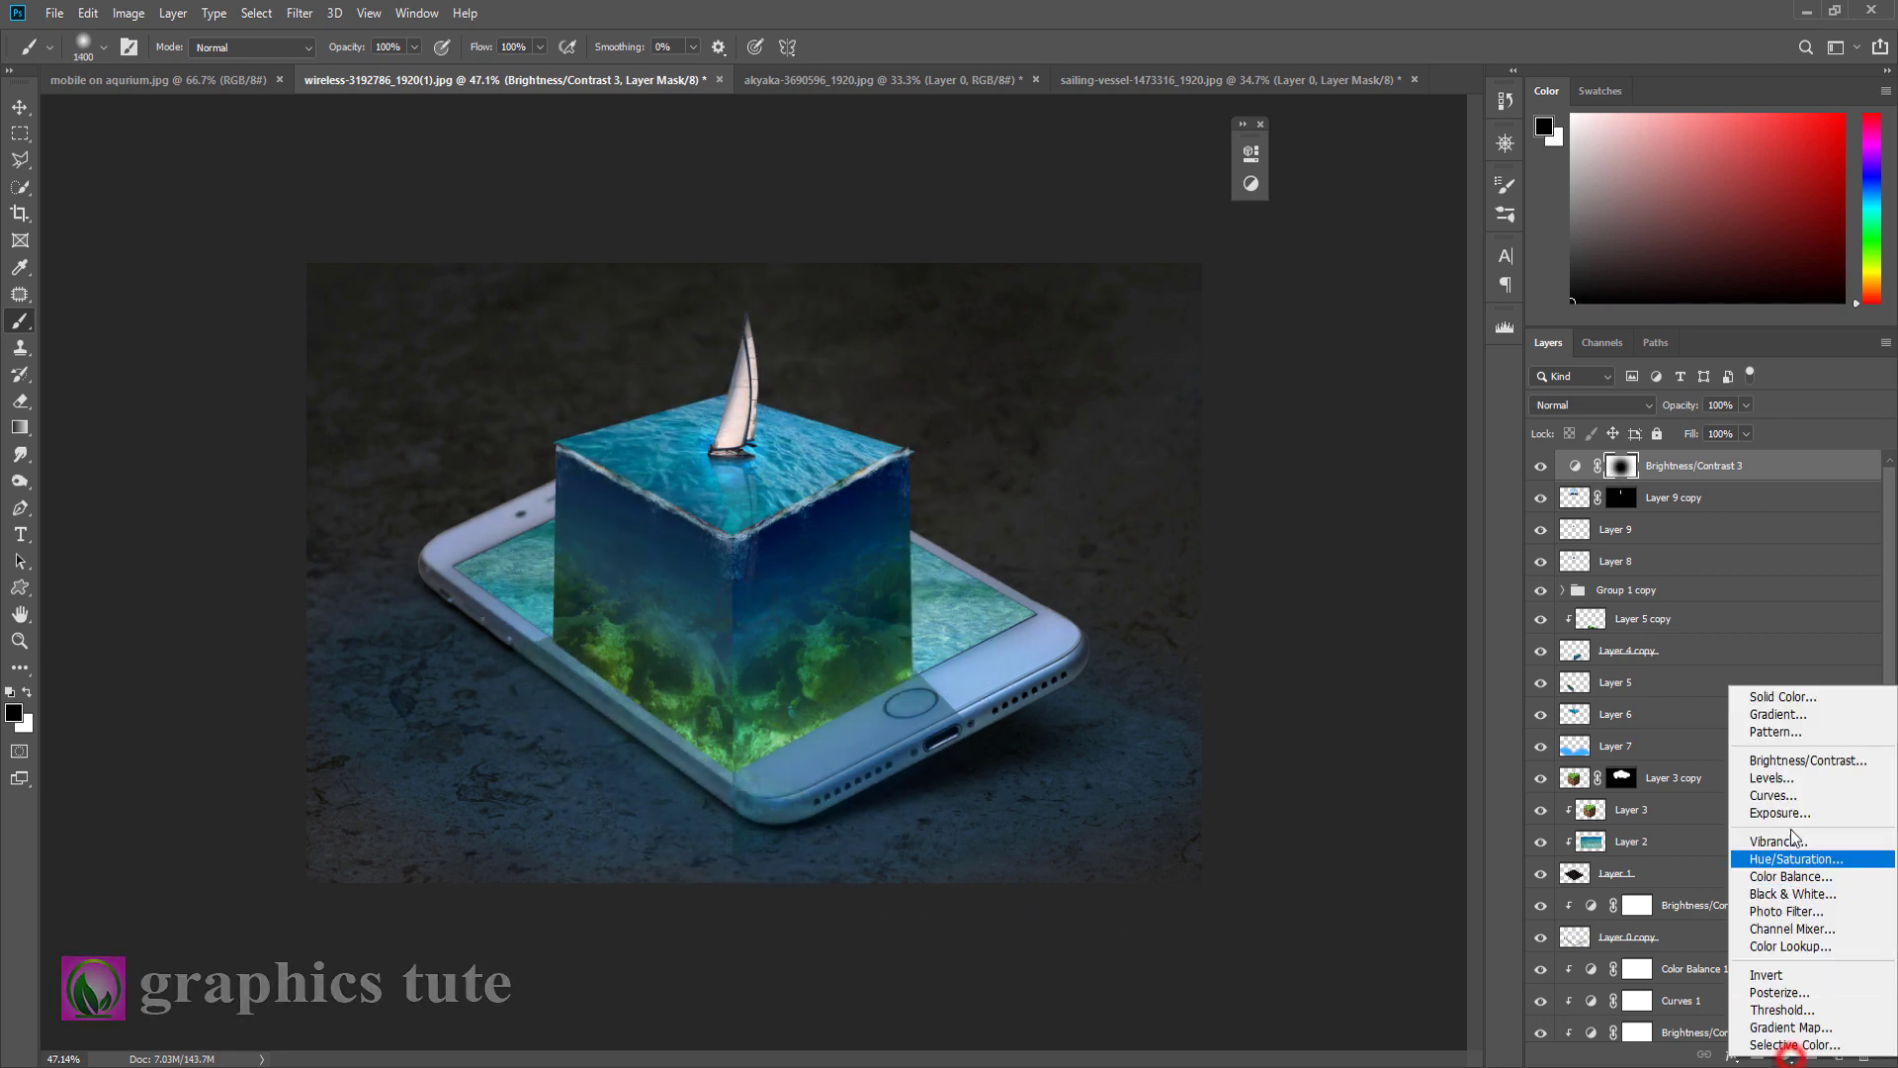
left_click(1790, 874)
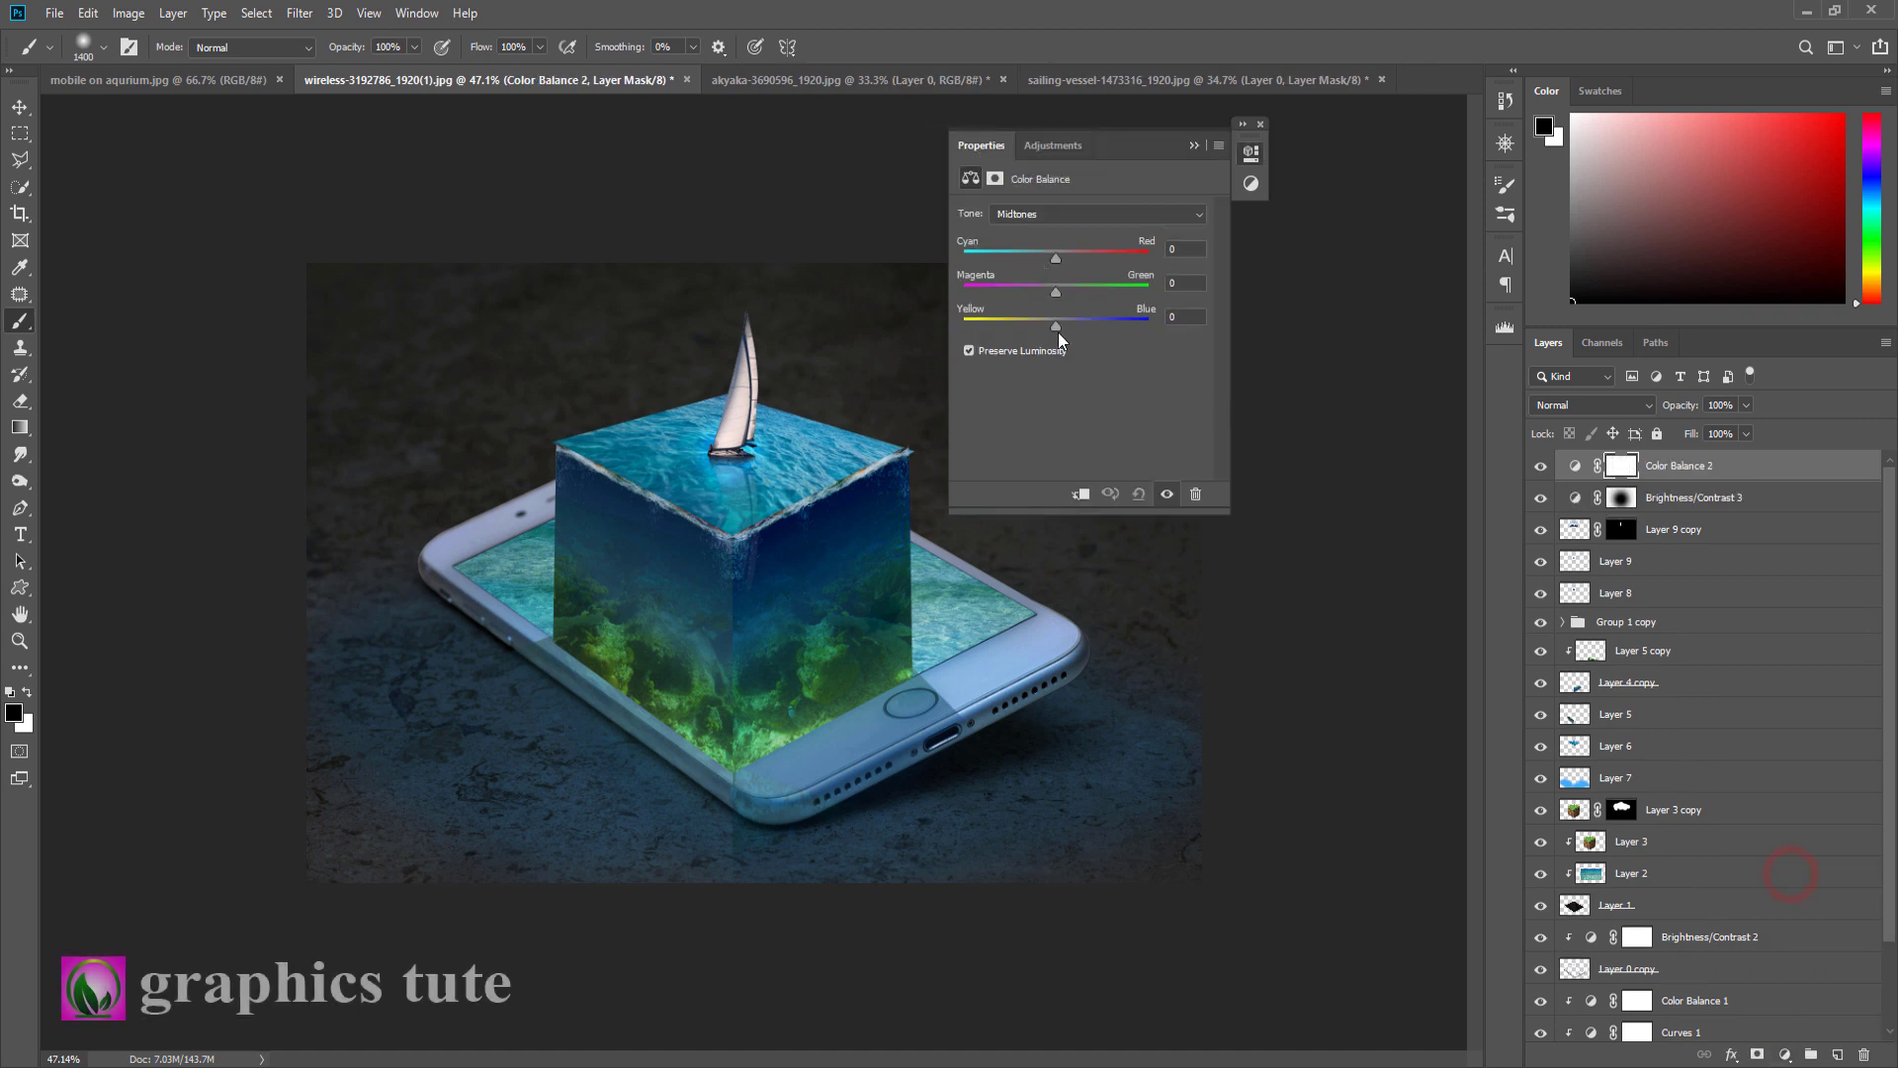
mouse_move(1044, 318)
left_mouse_down()
mouse_move(1063, 293)
mouse_move(1045, 259)
left_mouse_up()
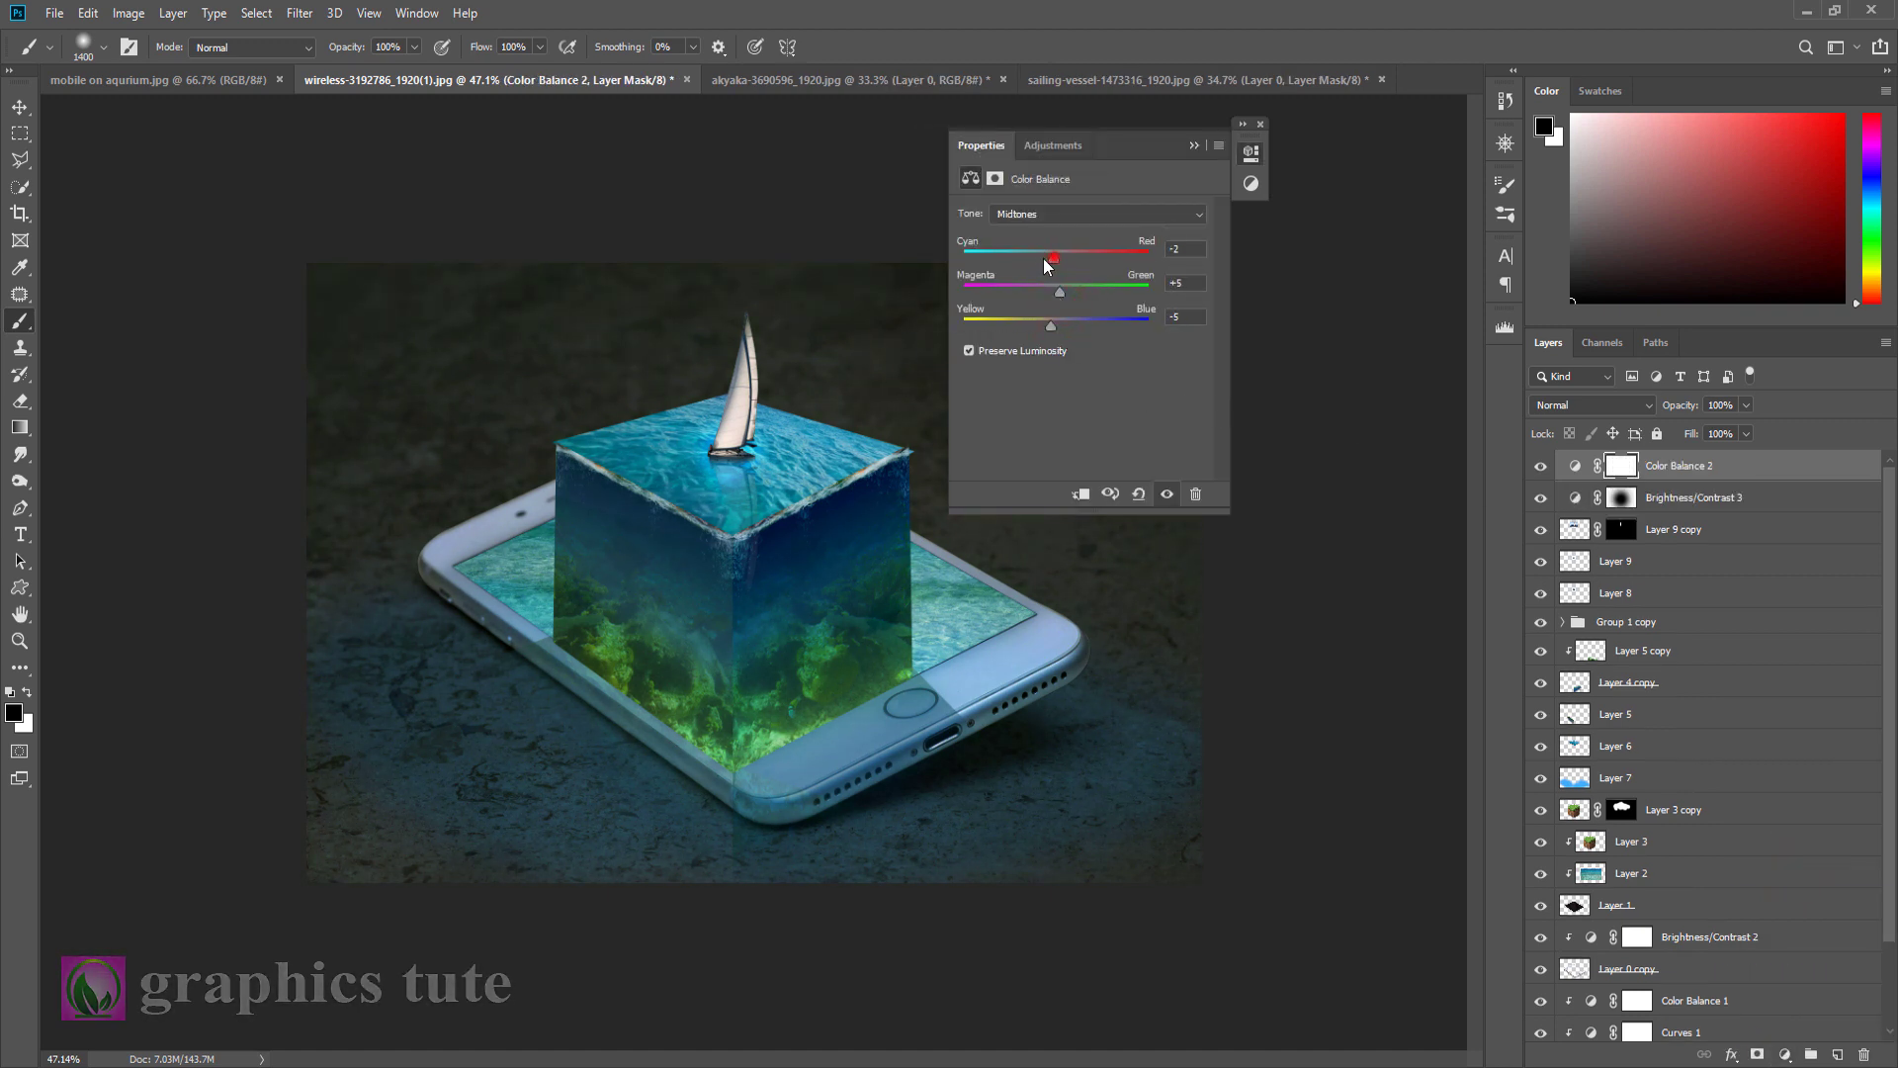
left_click(1193, 146)
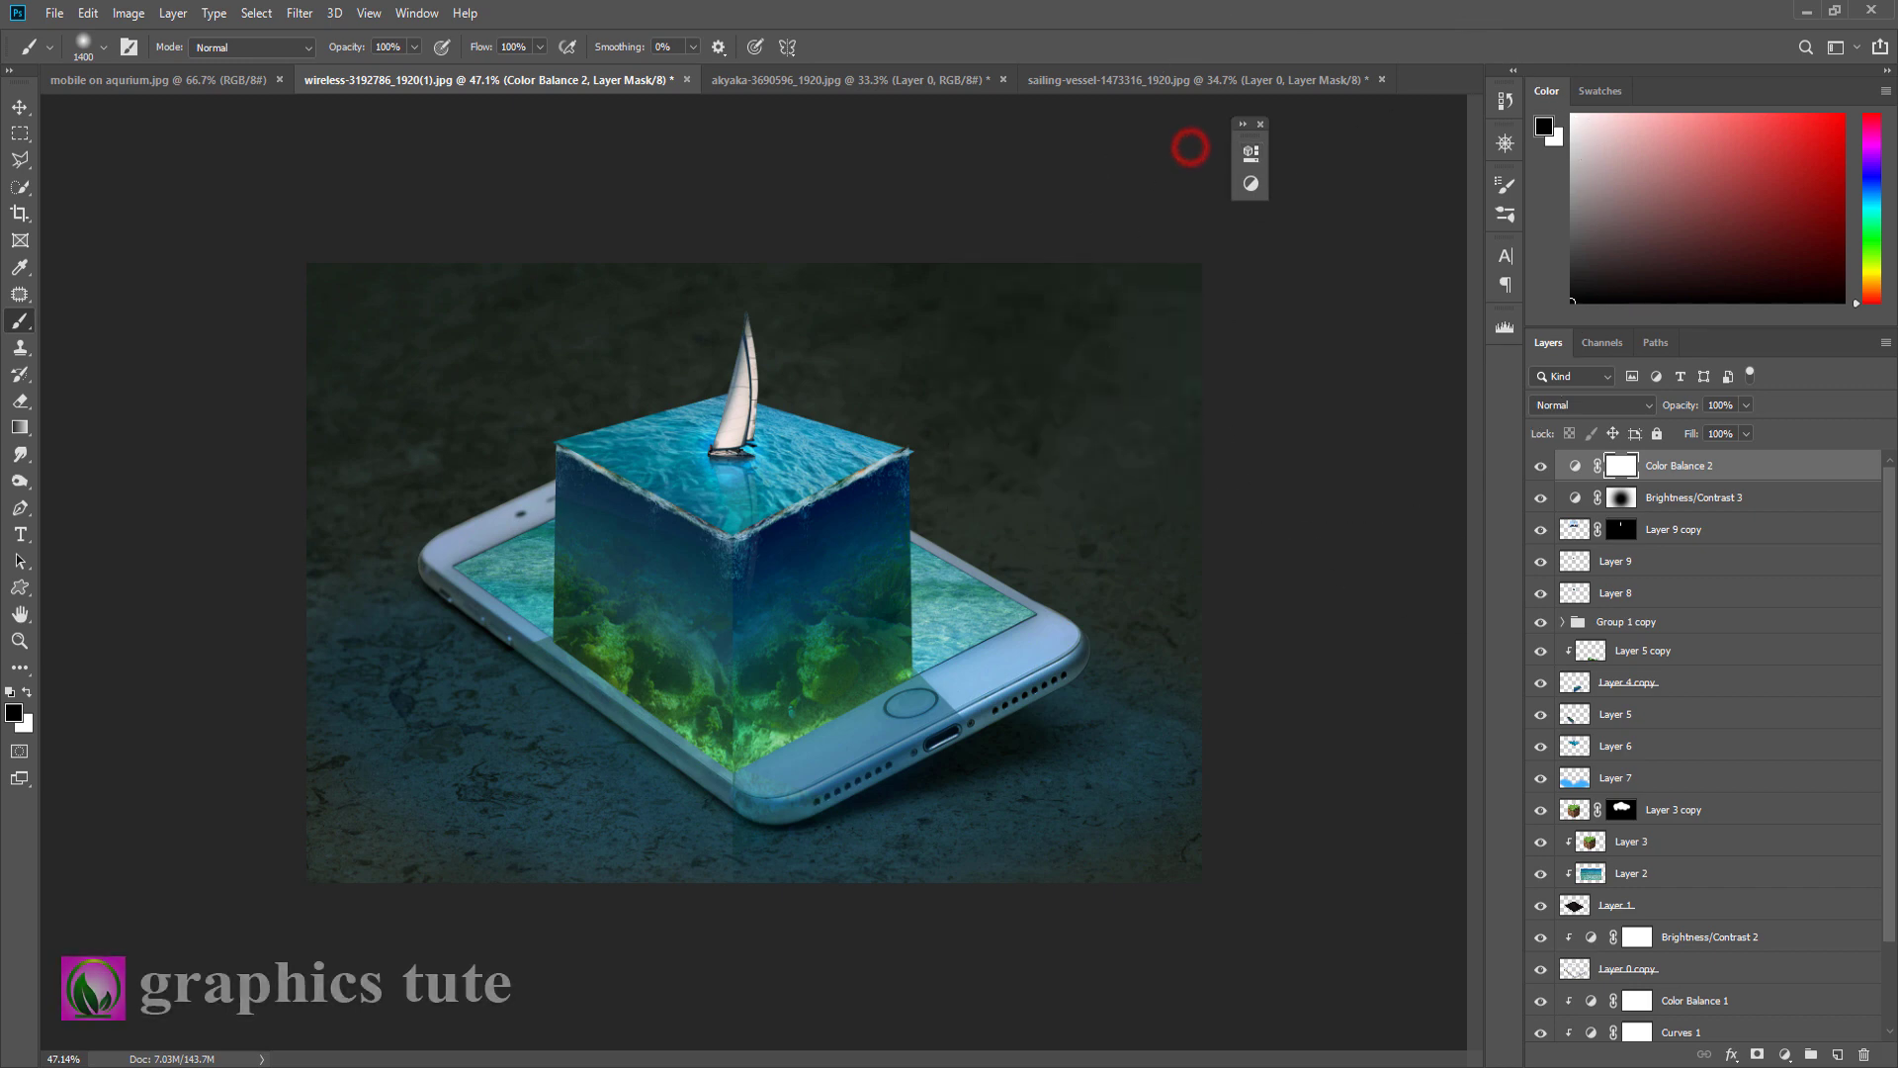
Step: Stamp all visible layers into a new top layer and set its Camera Raw Filter temperature to -3, tint to +8 and contrast to +17
left_click(1836, 1055)
key("ctrl+shift+alt+e")
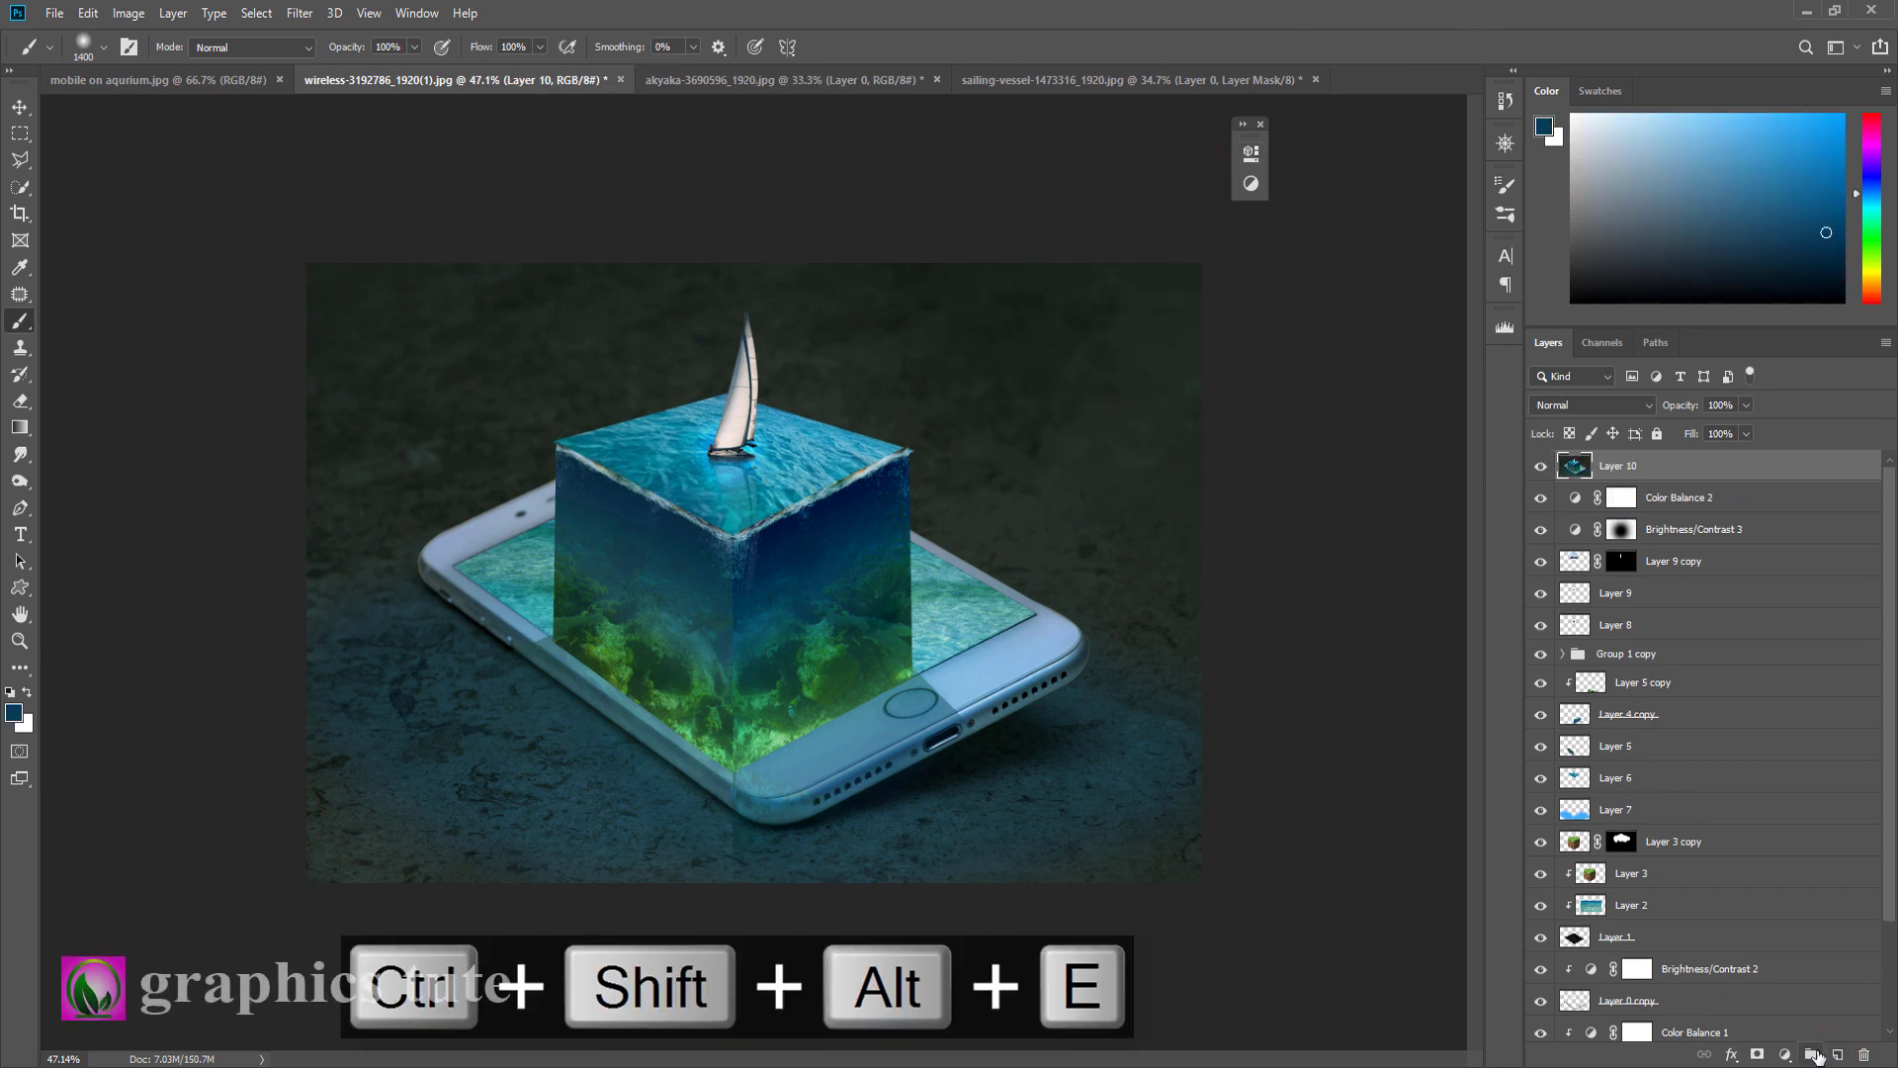
left_click(298, 13)
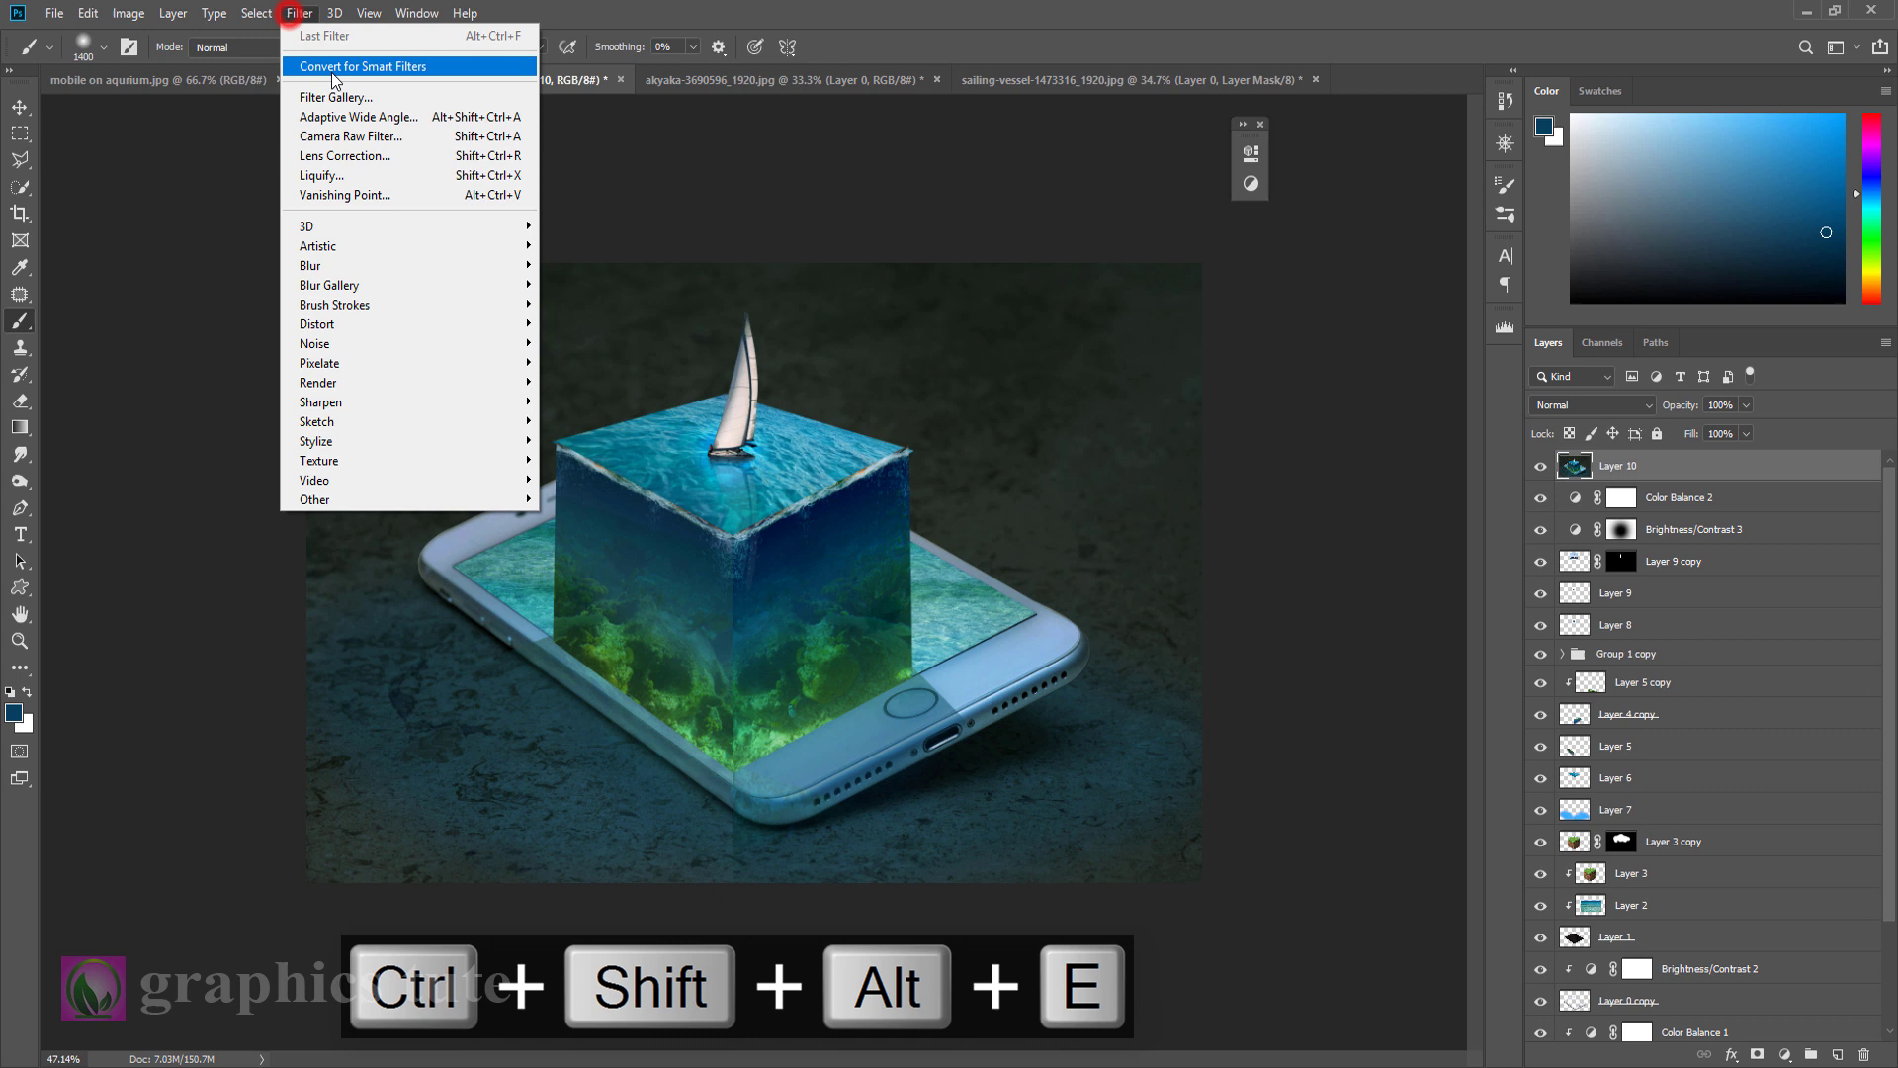
left_click(347, 134)
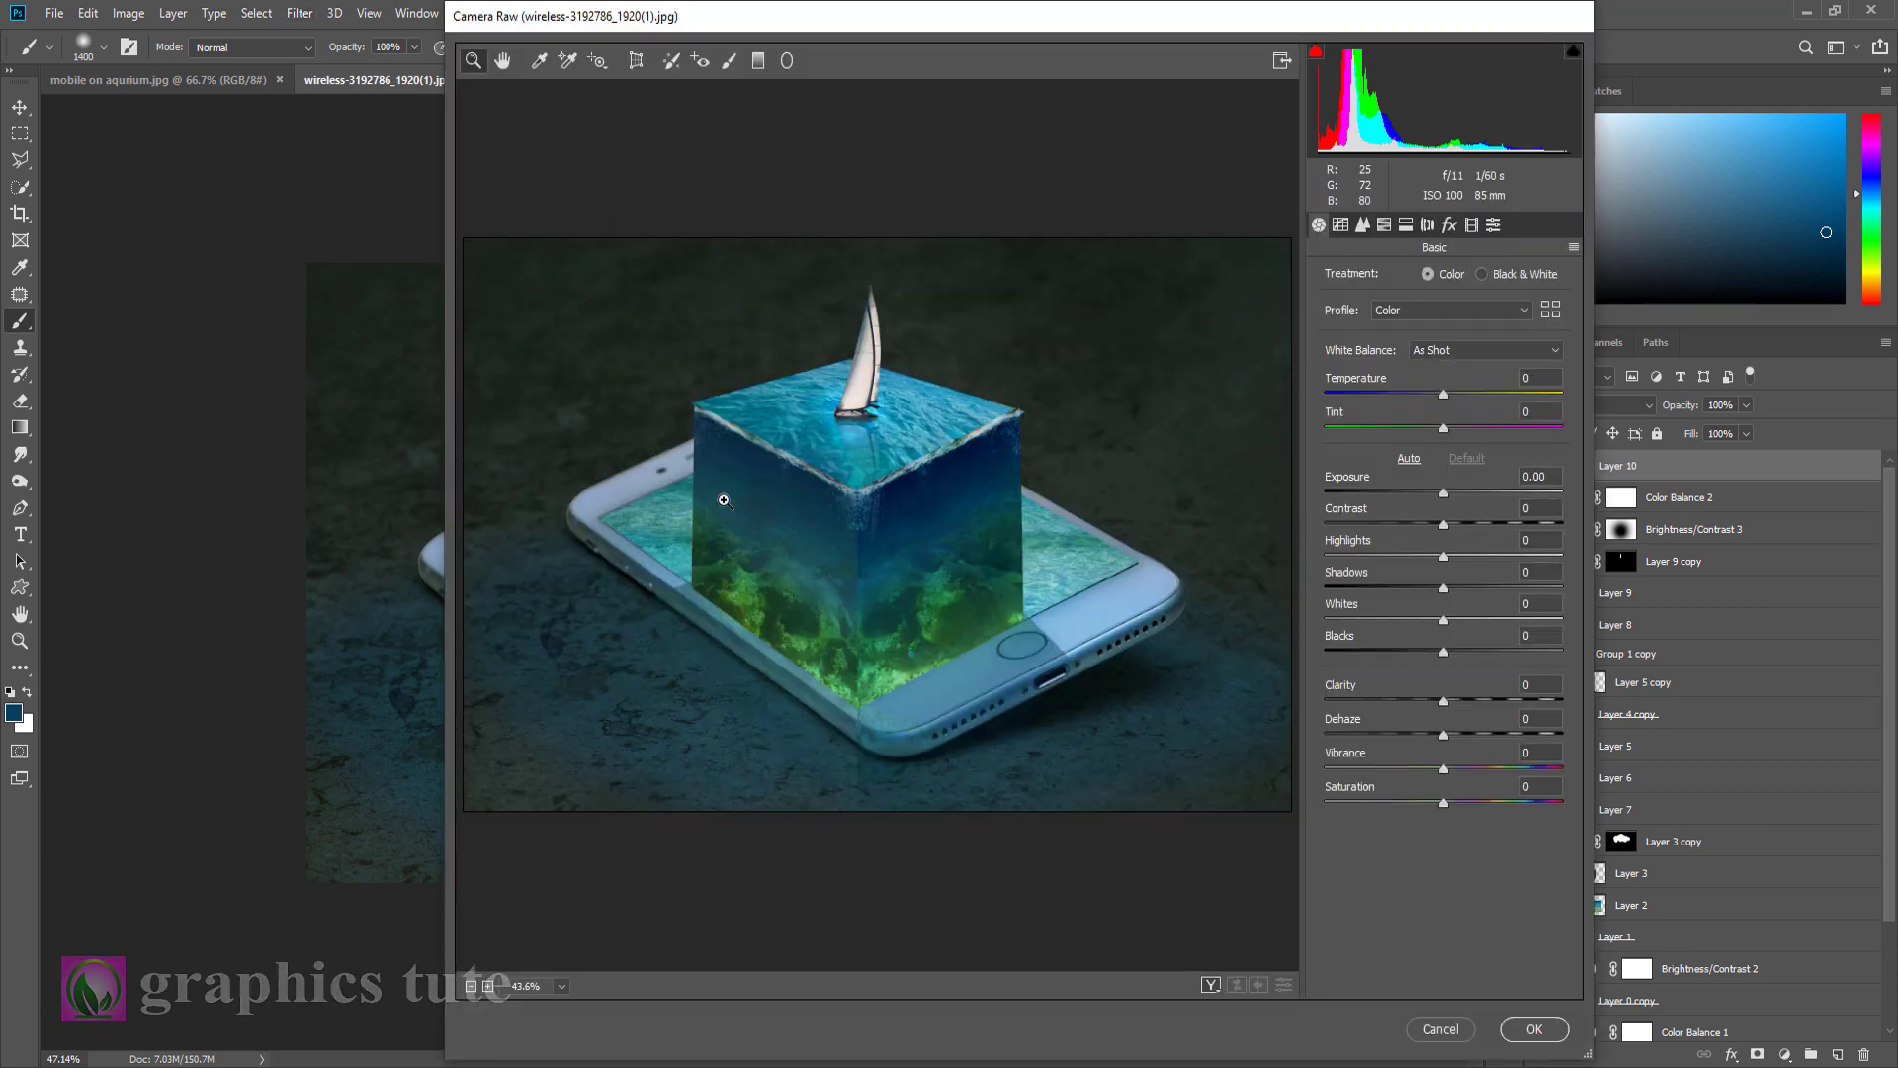
left_click_drag(1445, 395, 1456, 433)
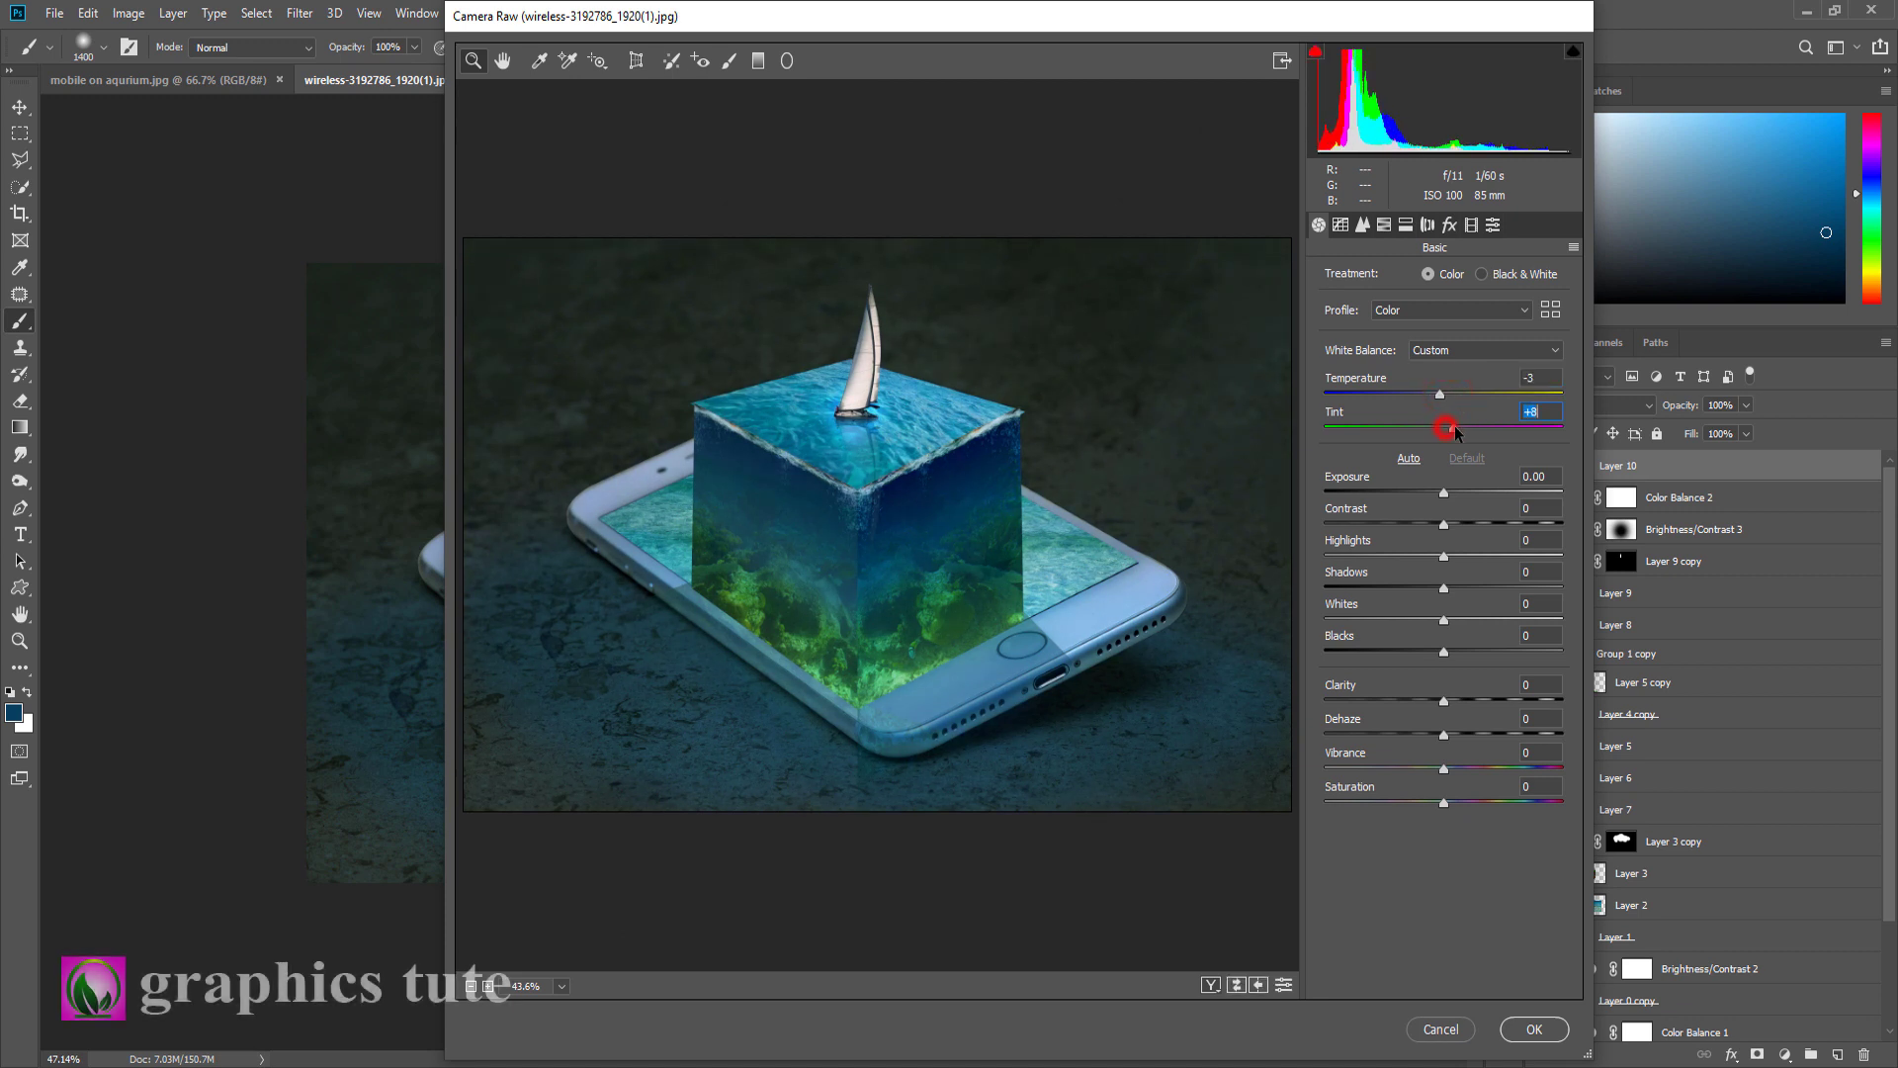
left_click_drag(1445, 524, 1465, 525)
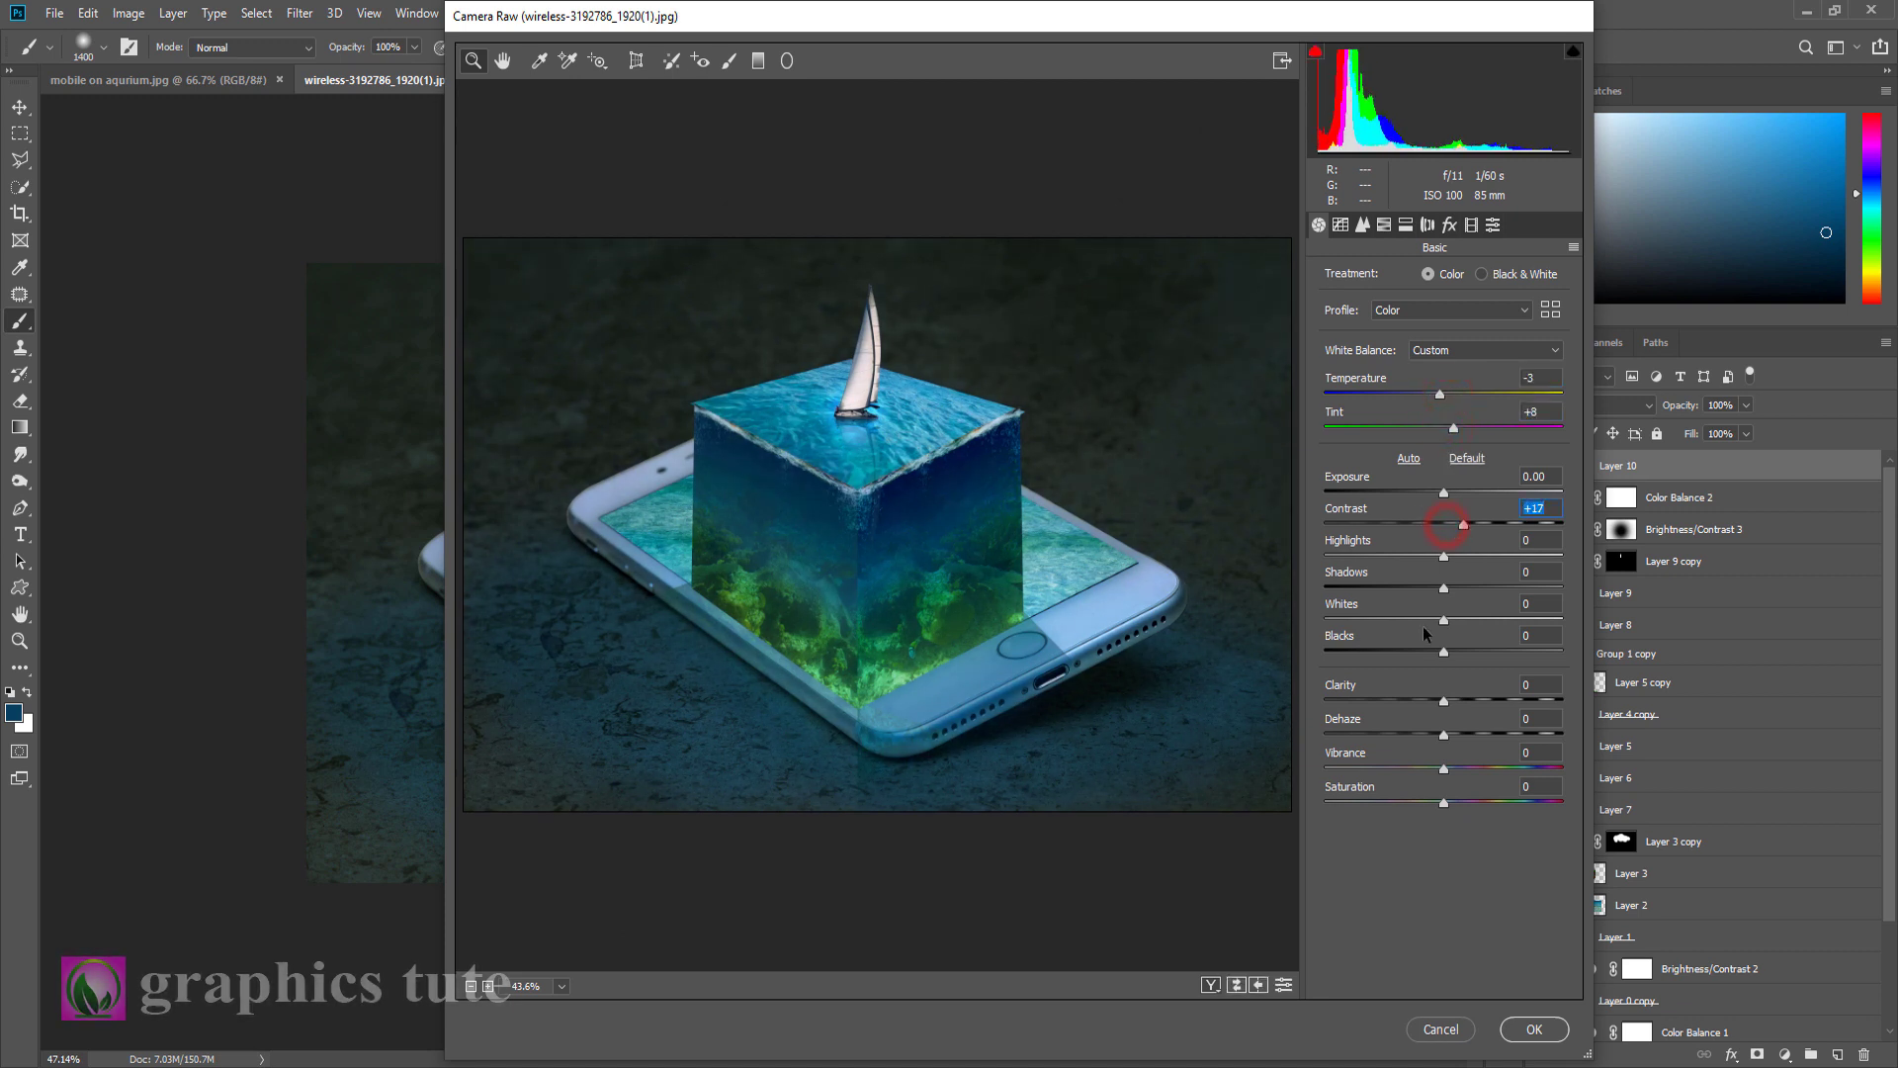
Step: Set Camera Raw clarity +8, vibrance +5 and saturation +4, raise whites, lower shadows and blacks, apply the filter and compare before and after
left_click_drag(1445, 701, 1461, 701)
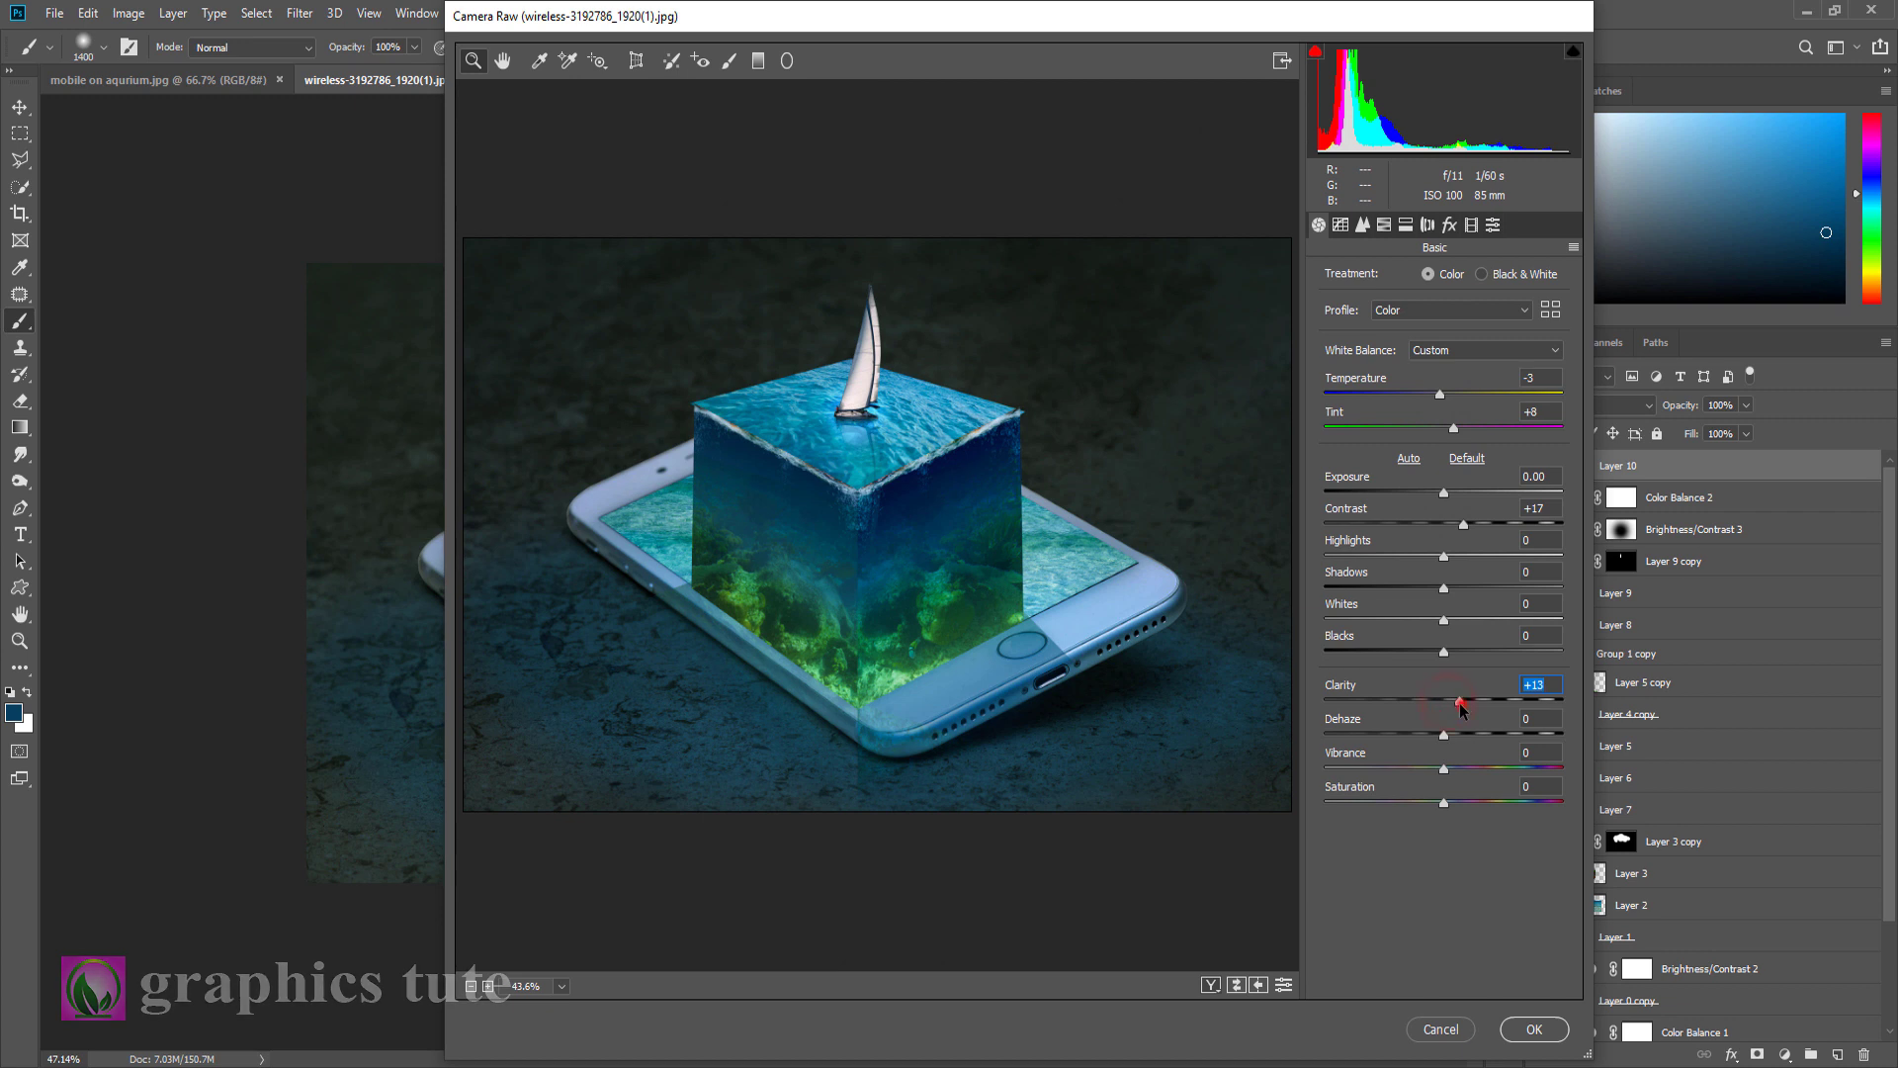
left_click_drag(1444, 768, 1450, 769)
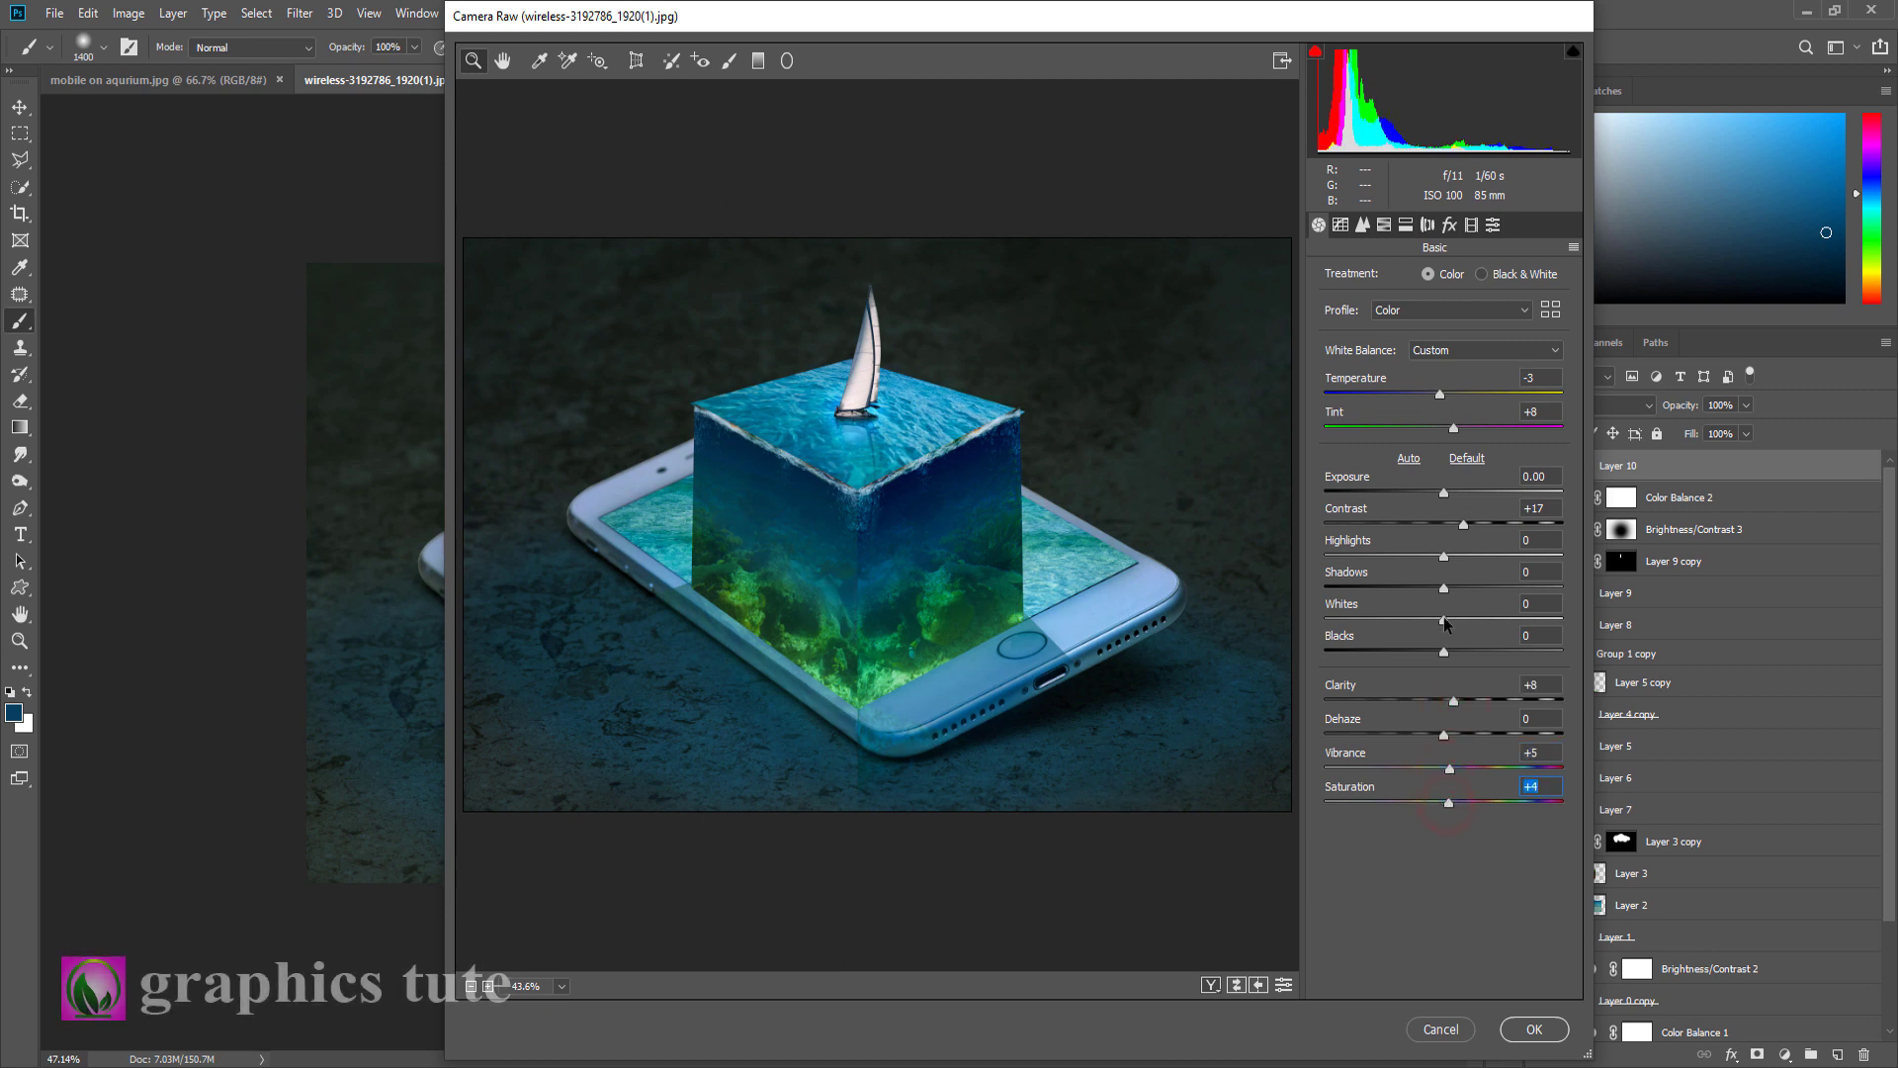
mouse_move(1445, 620)
left_mouse_down()
mouse_move(1424, 652)
mouse_move(1430, 590)
left_mouse_up()
left_click(1563, 1035)
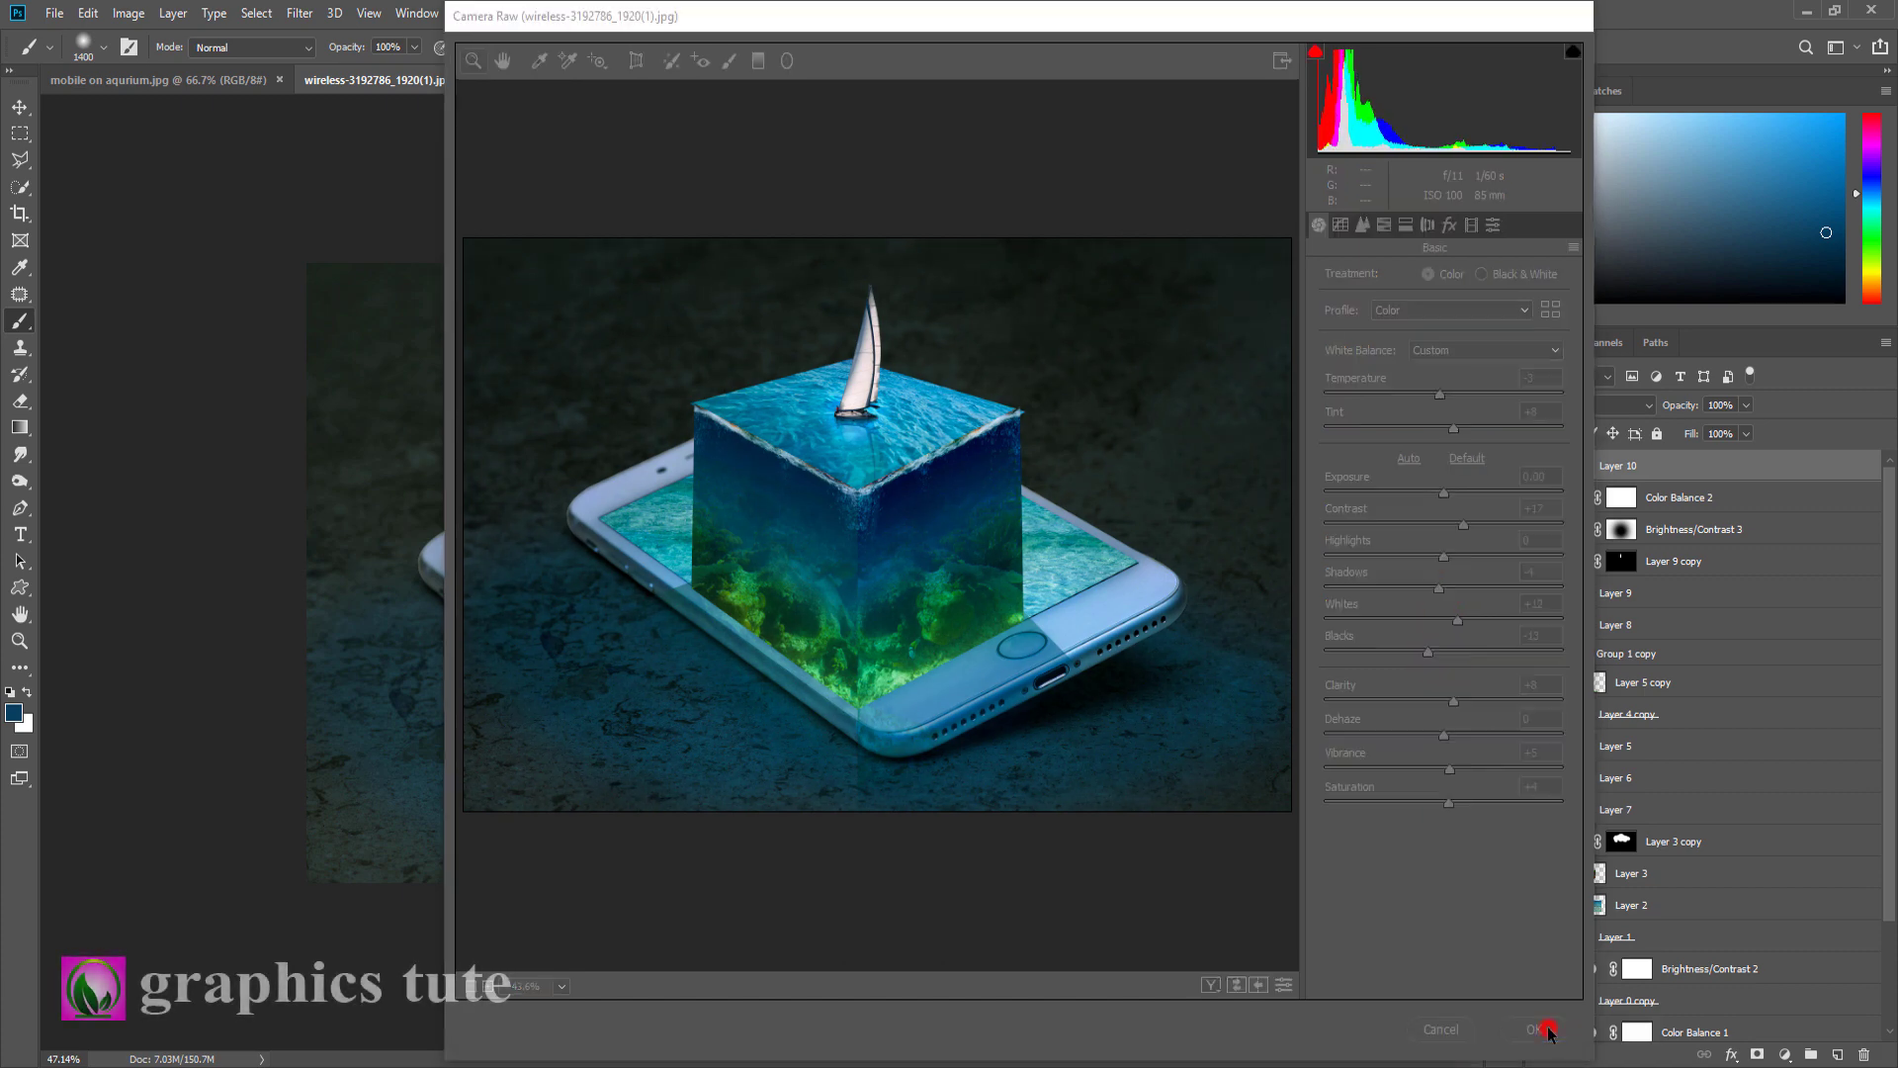
left_click(1541, 466)
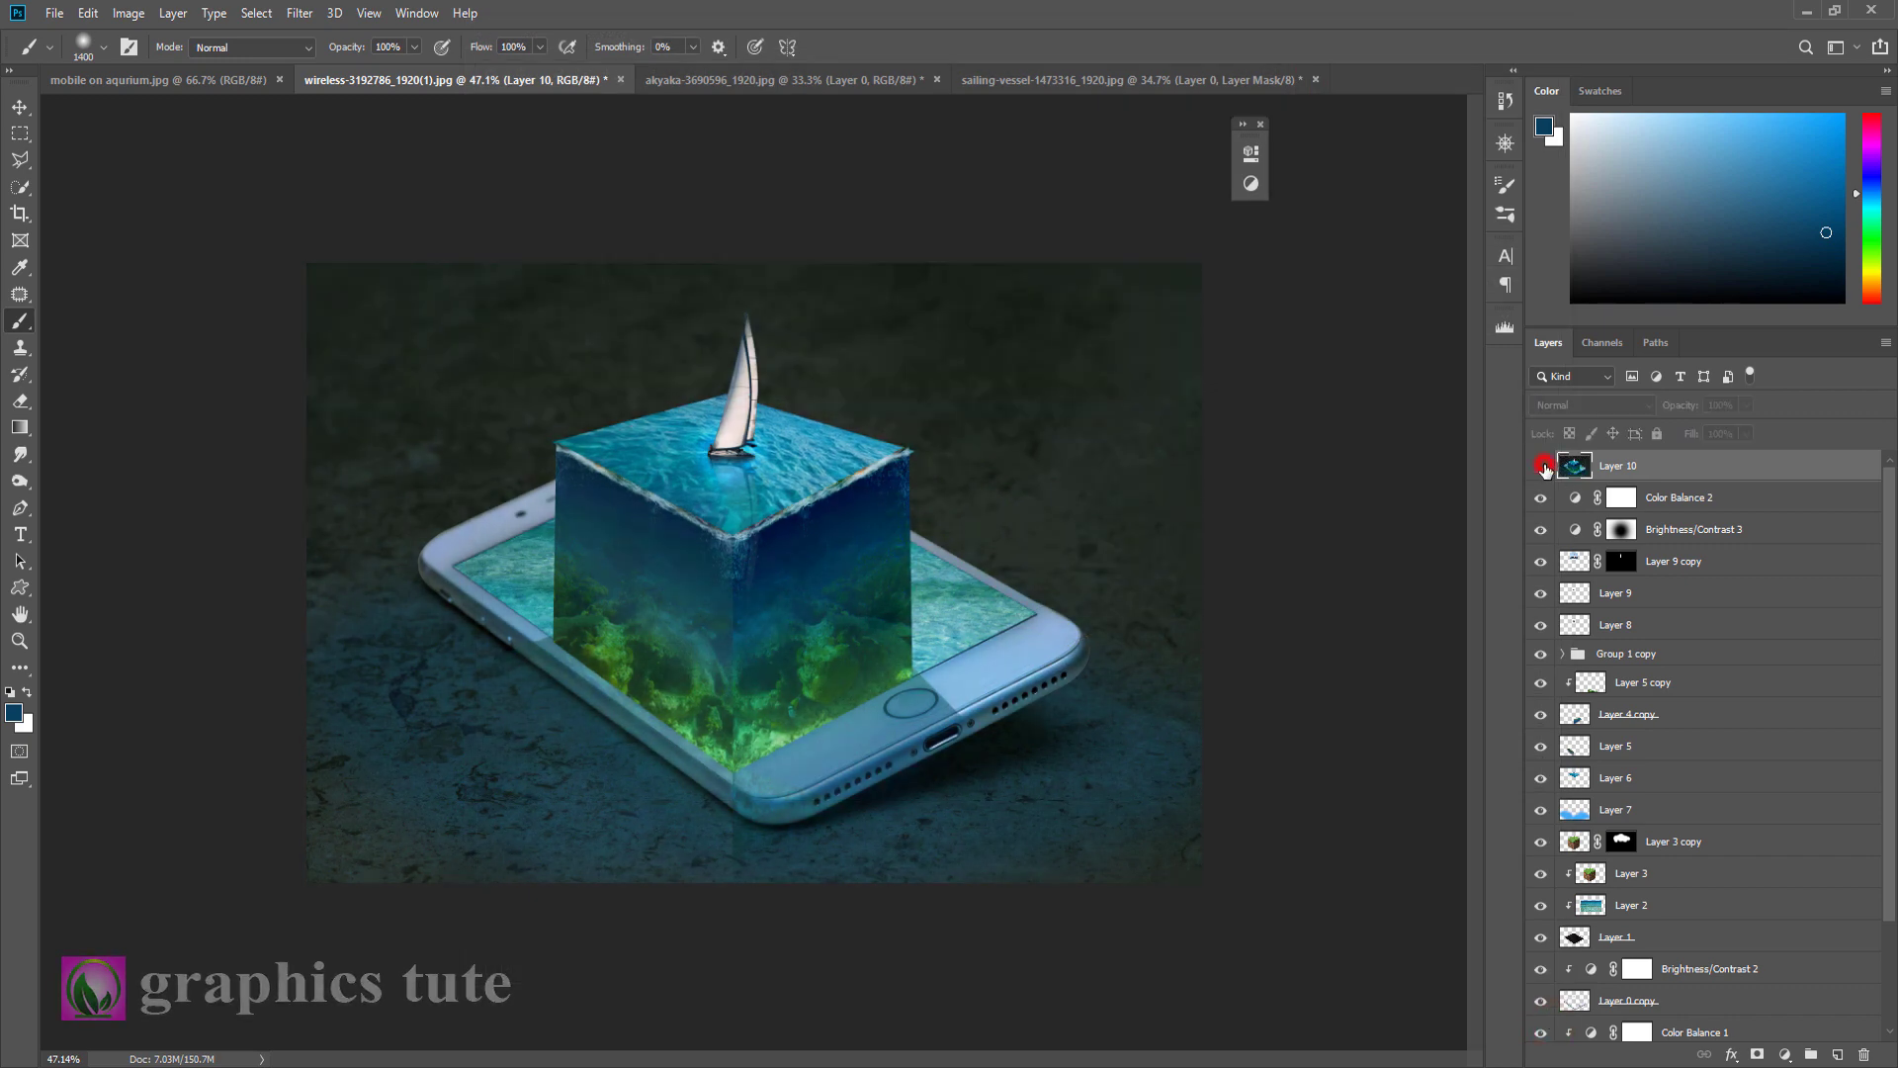
left_click(1540, 465)
left_click(1540, 465)
left_click(1541, 465)
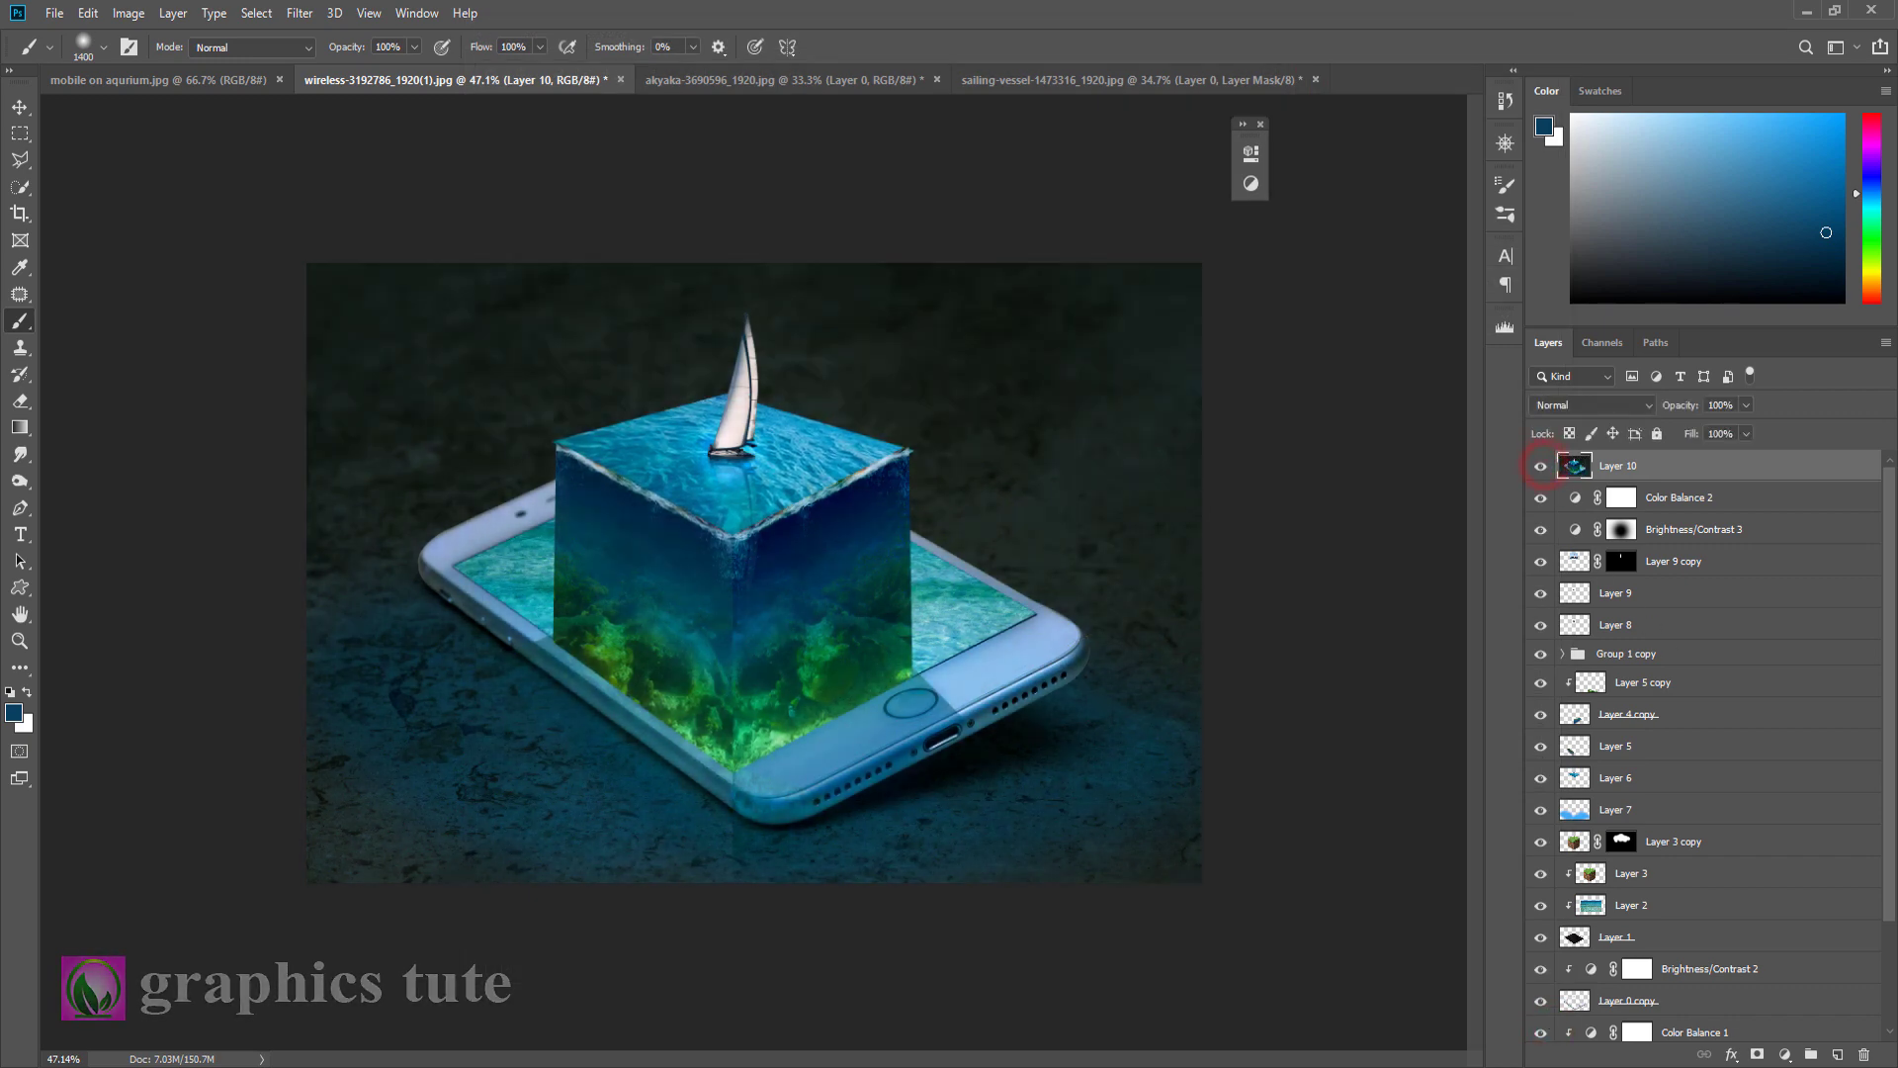
Step: Stamp all visible layers into another new layer on top and set its blend mode to Linear Light
left_click(1837, 1055)
key("ctrl+shift+alt+e")
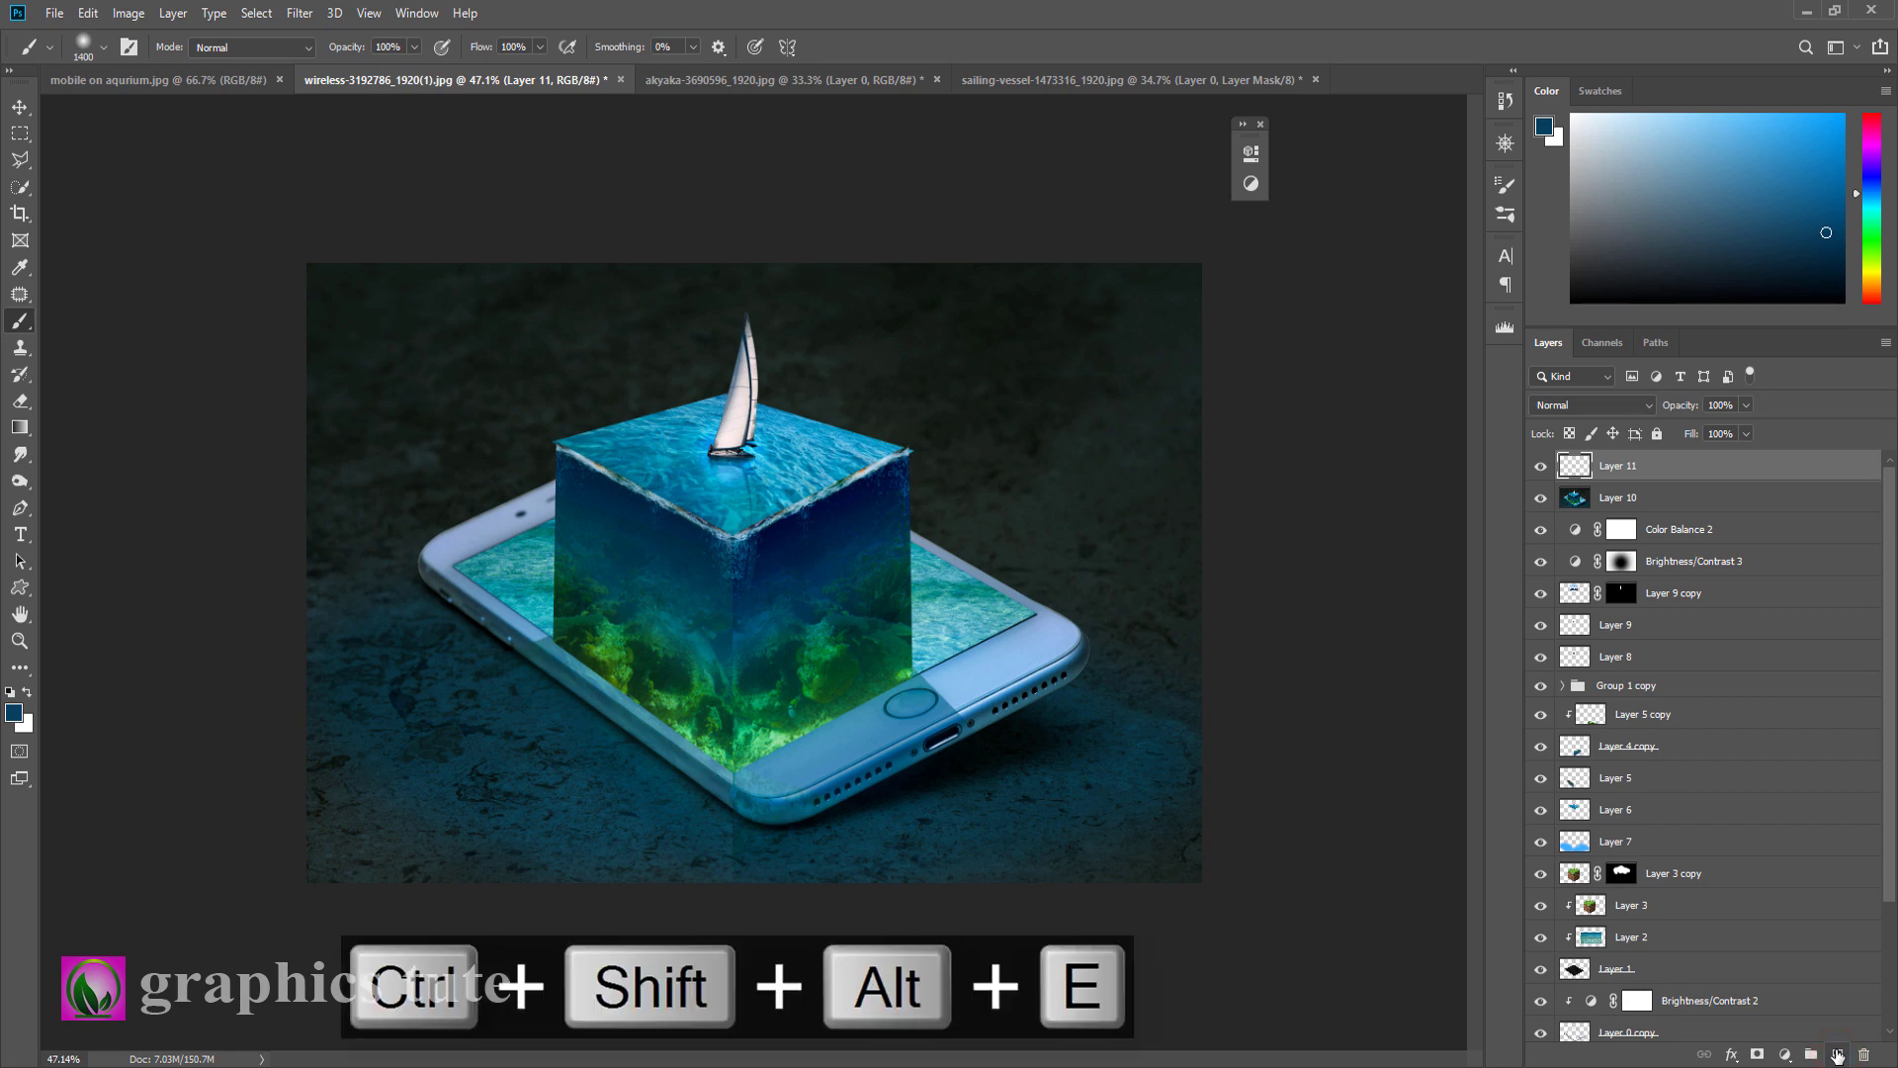
left_click(1607, 404)
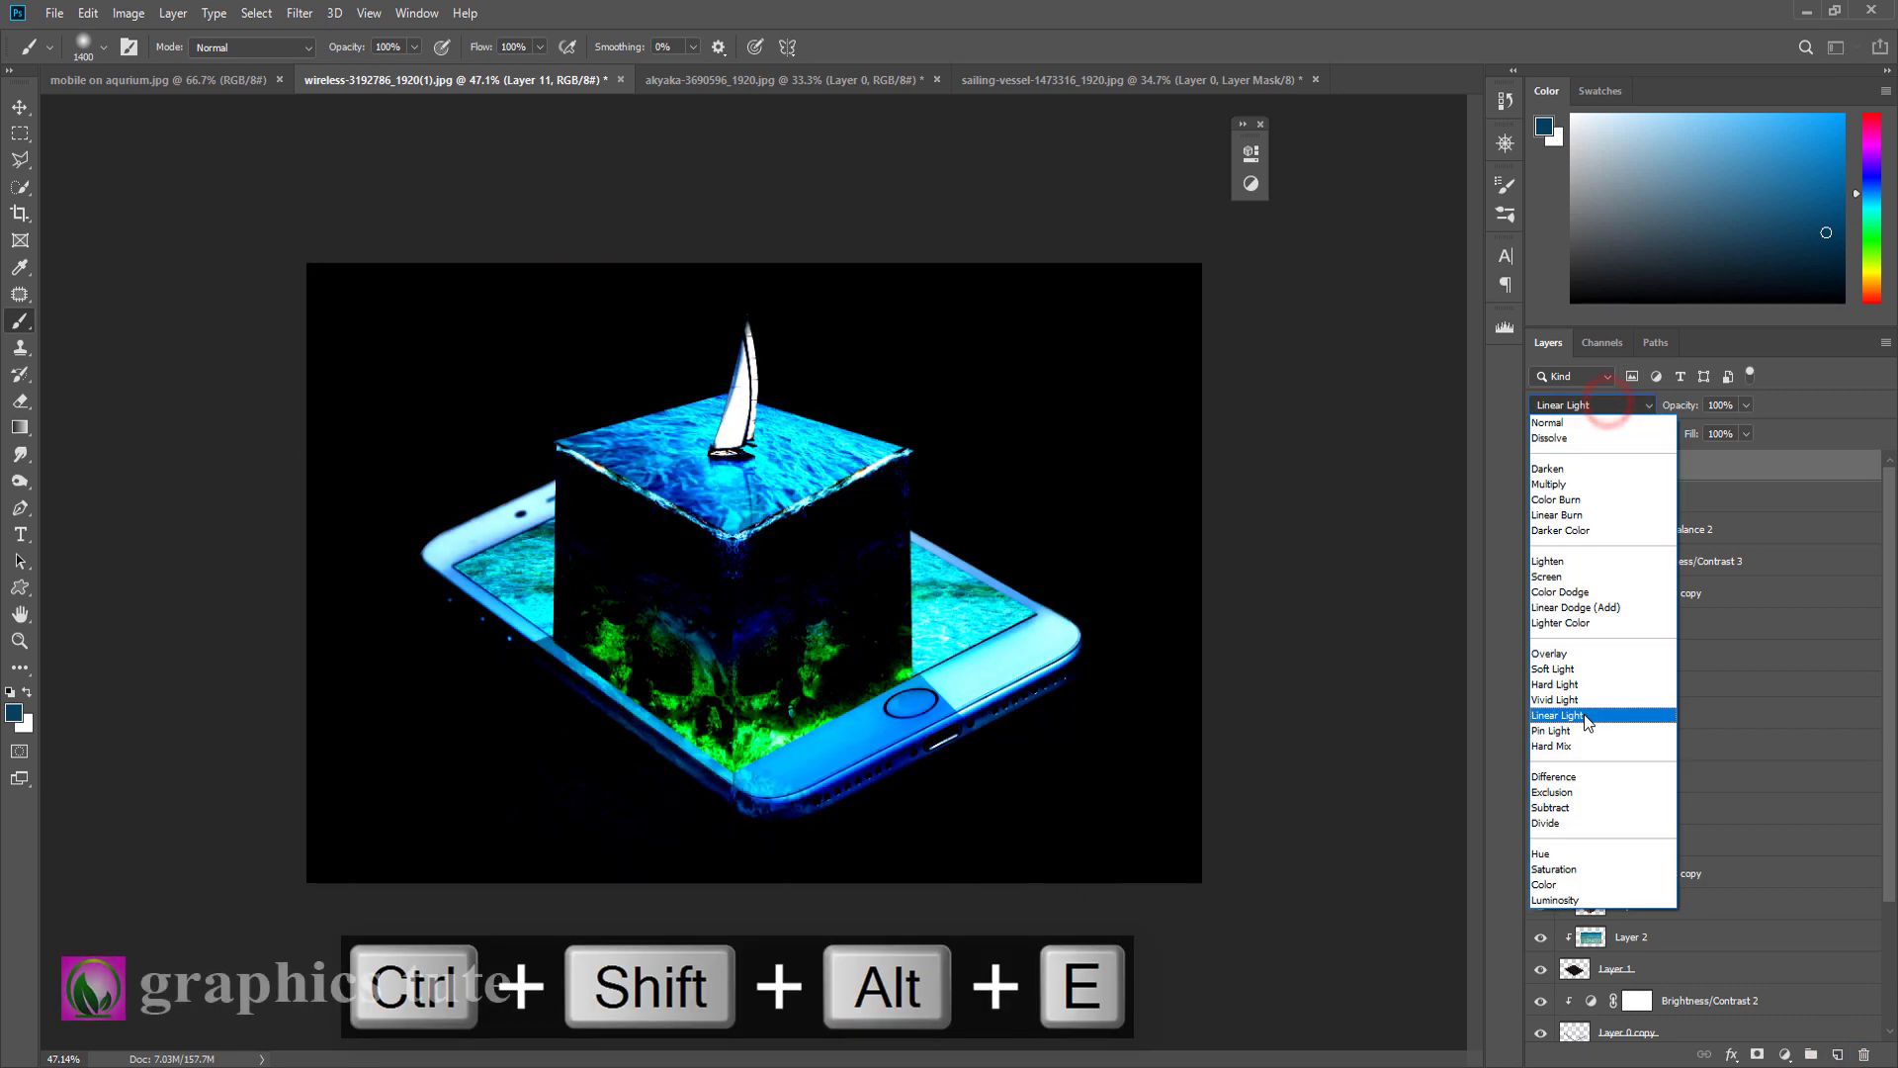
left_click(1585, 717)
Step: Apply a High Pass filter to the Linear Light layer to sharpen the composite and inspect the cube
left_click(300, 13)
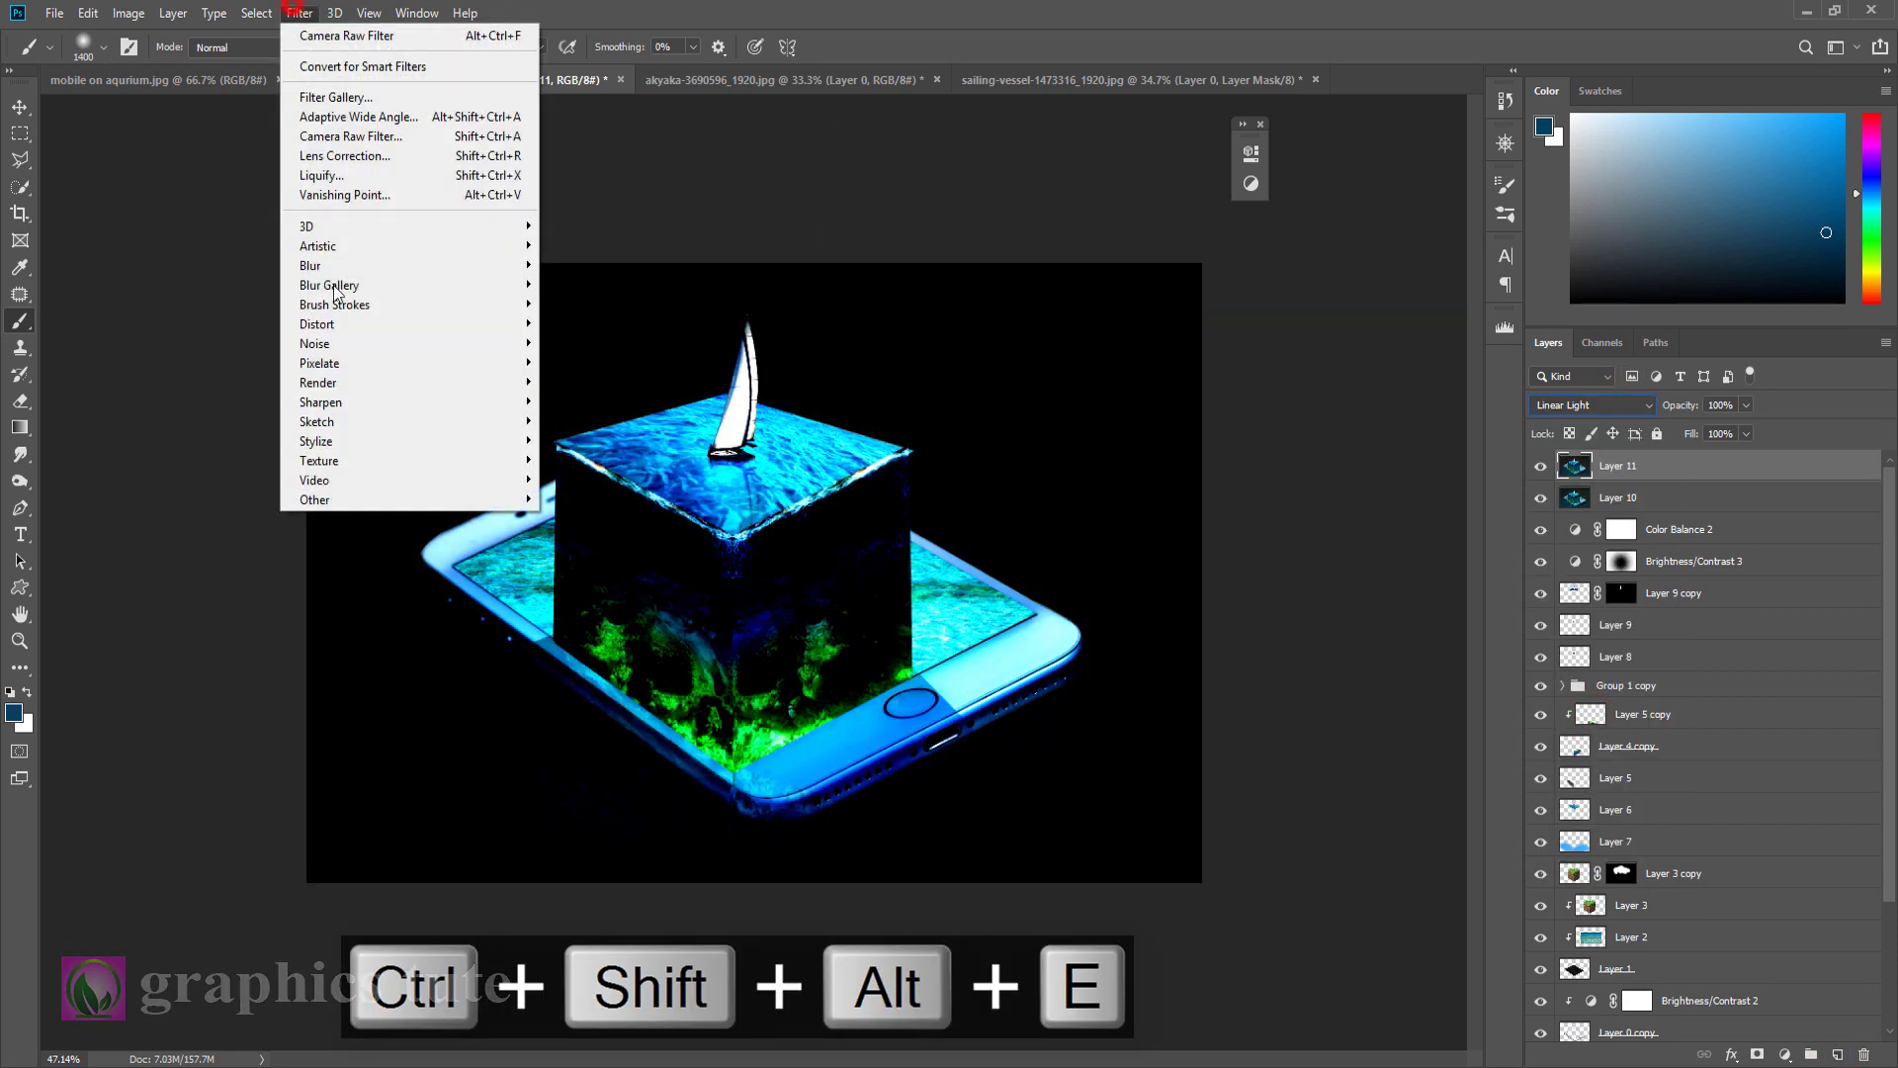
mouse_move(343, 500)
left_click(573, 519)
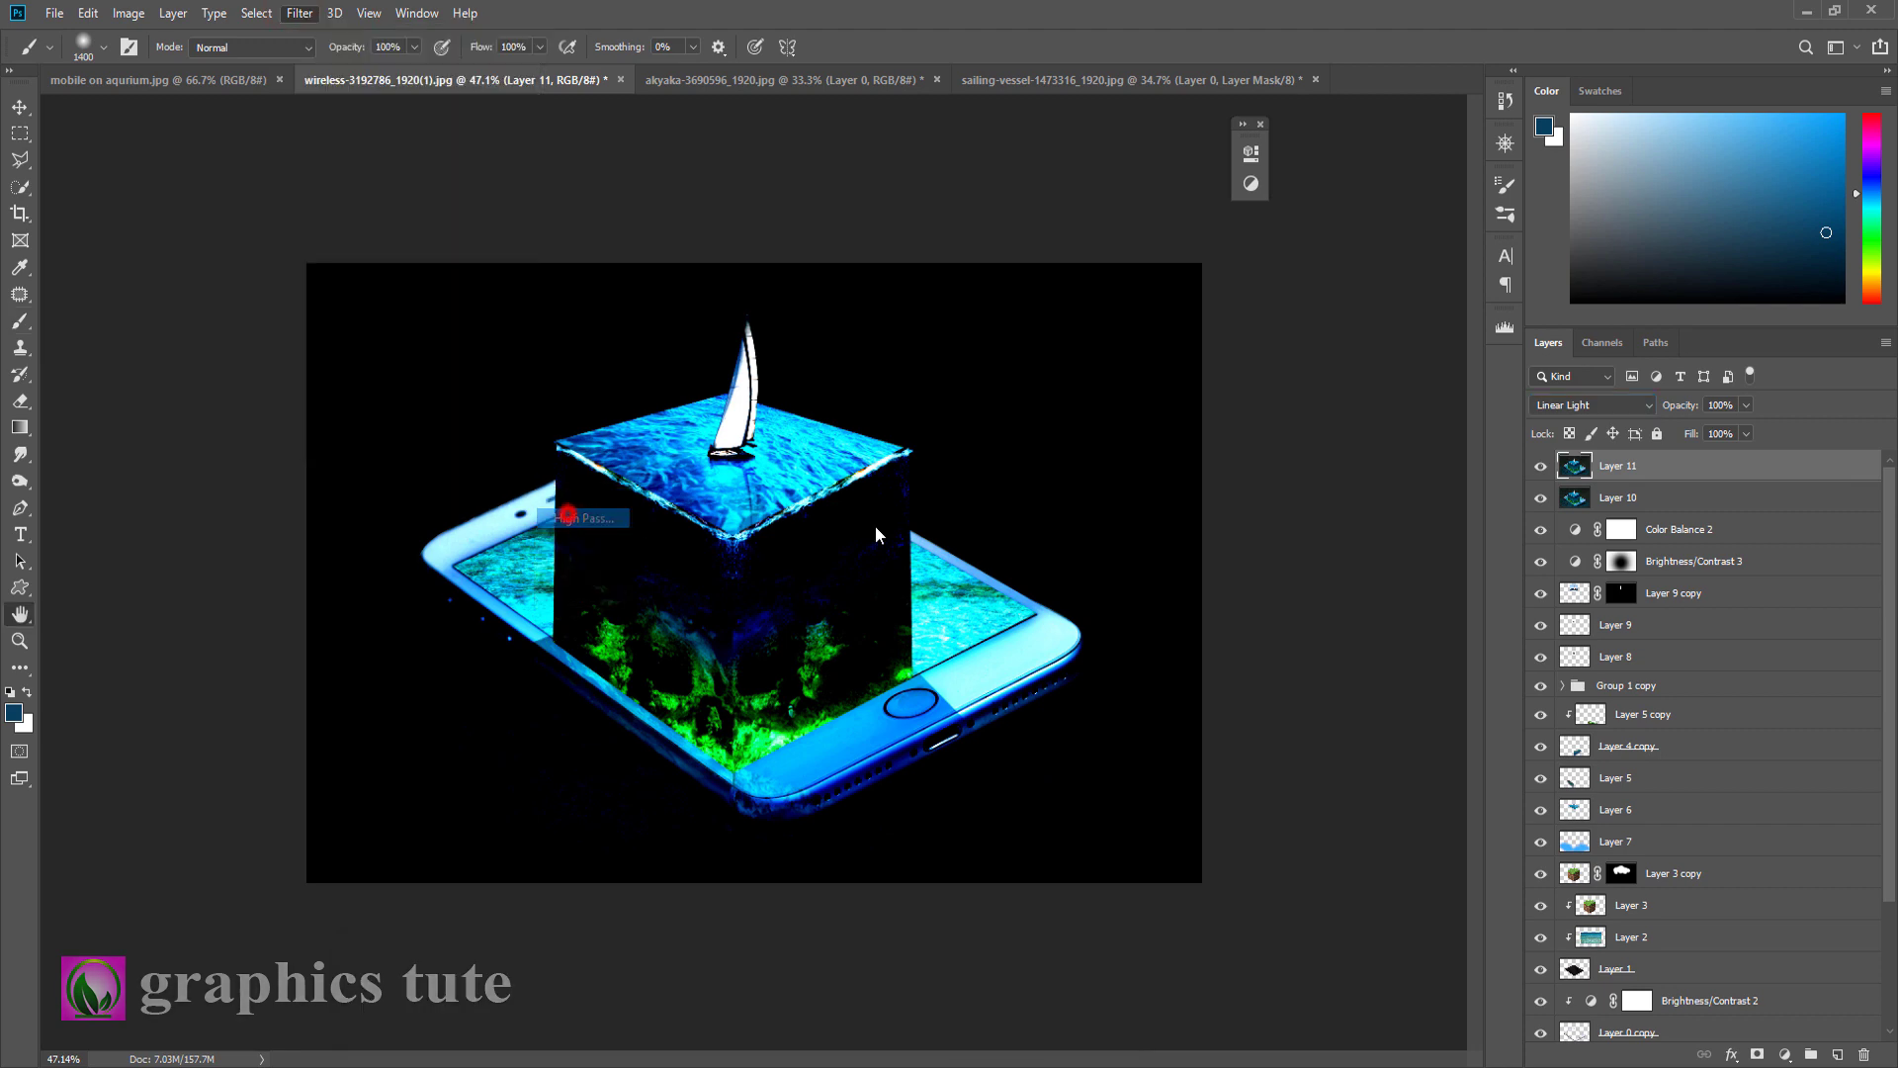
left_click(1043, 263)
key("b")
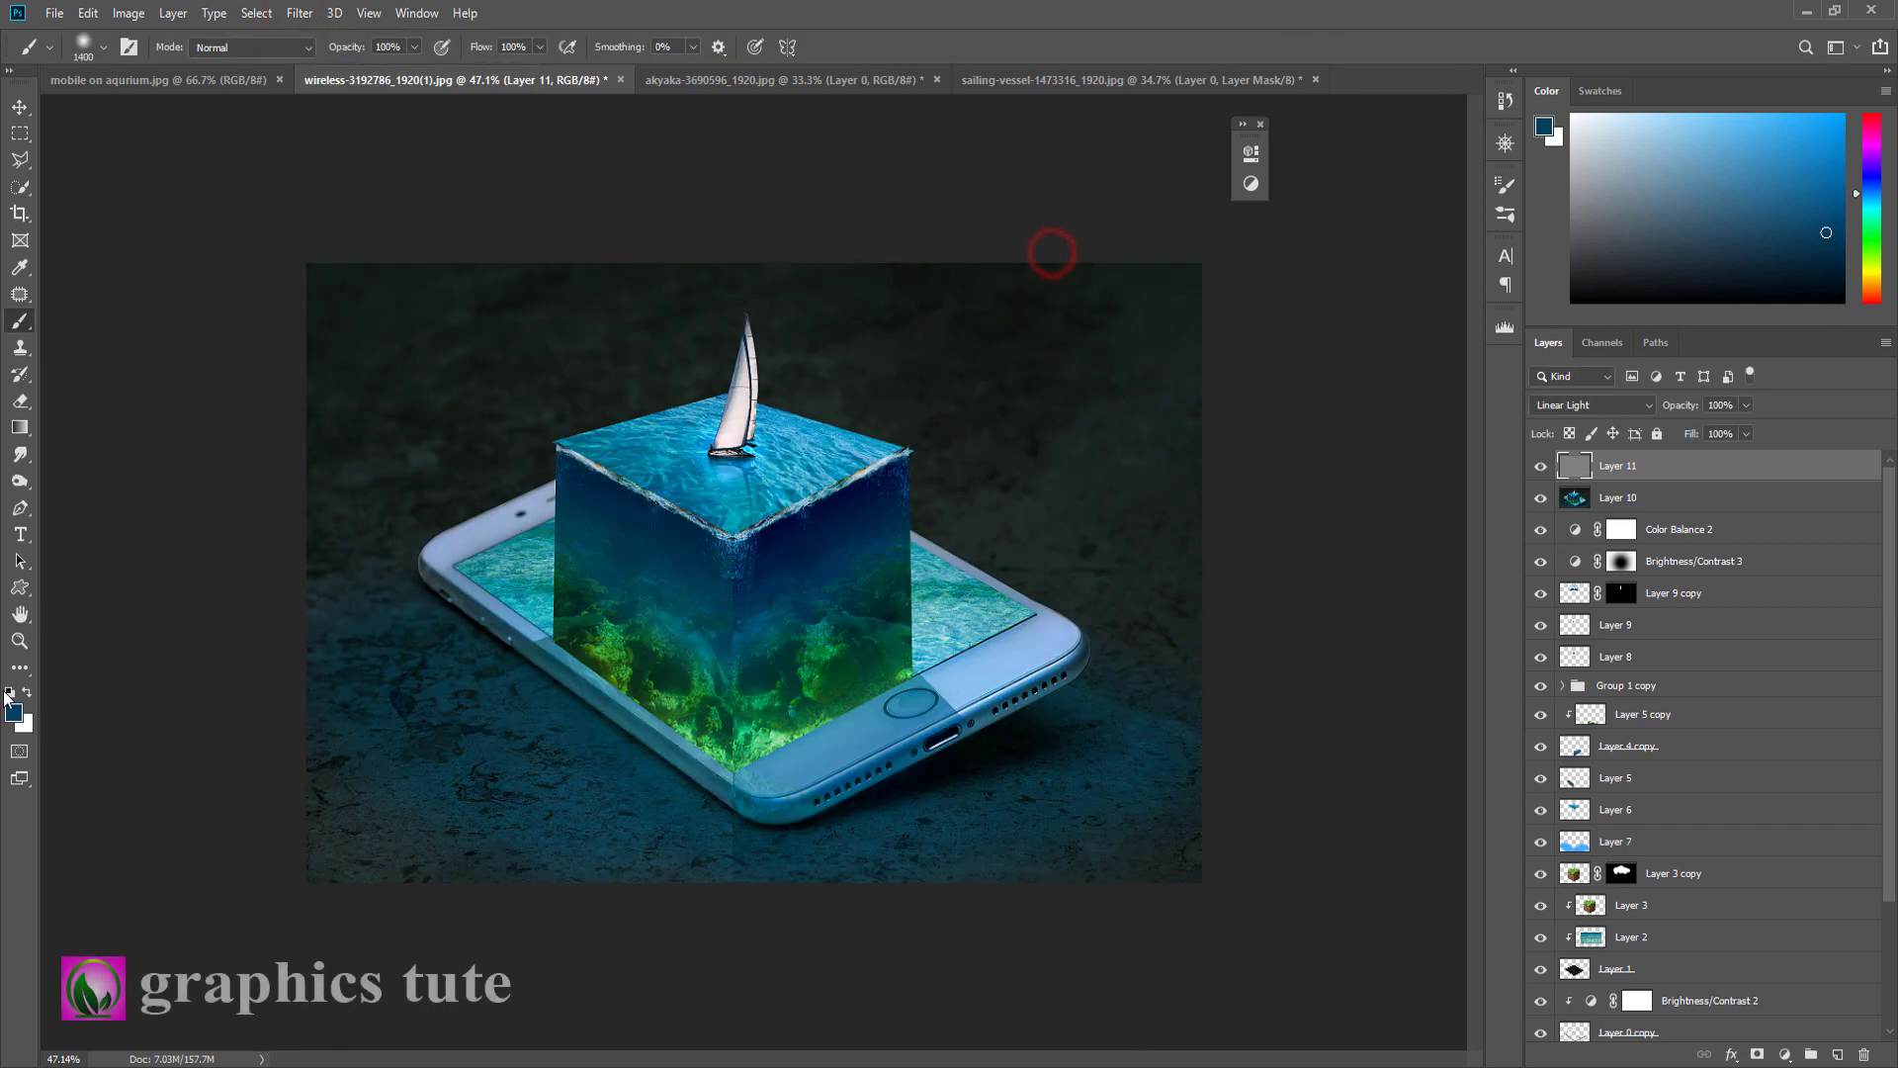
left_click(21, 641)
mouse_move(816, 636)
left_mouse_down()
mouse_move(847, 660)
mouse_move(821, 641)
left_mouse_up()
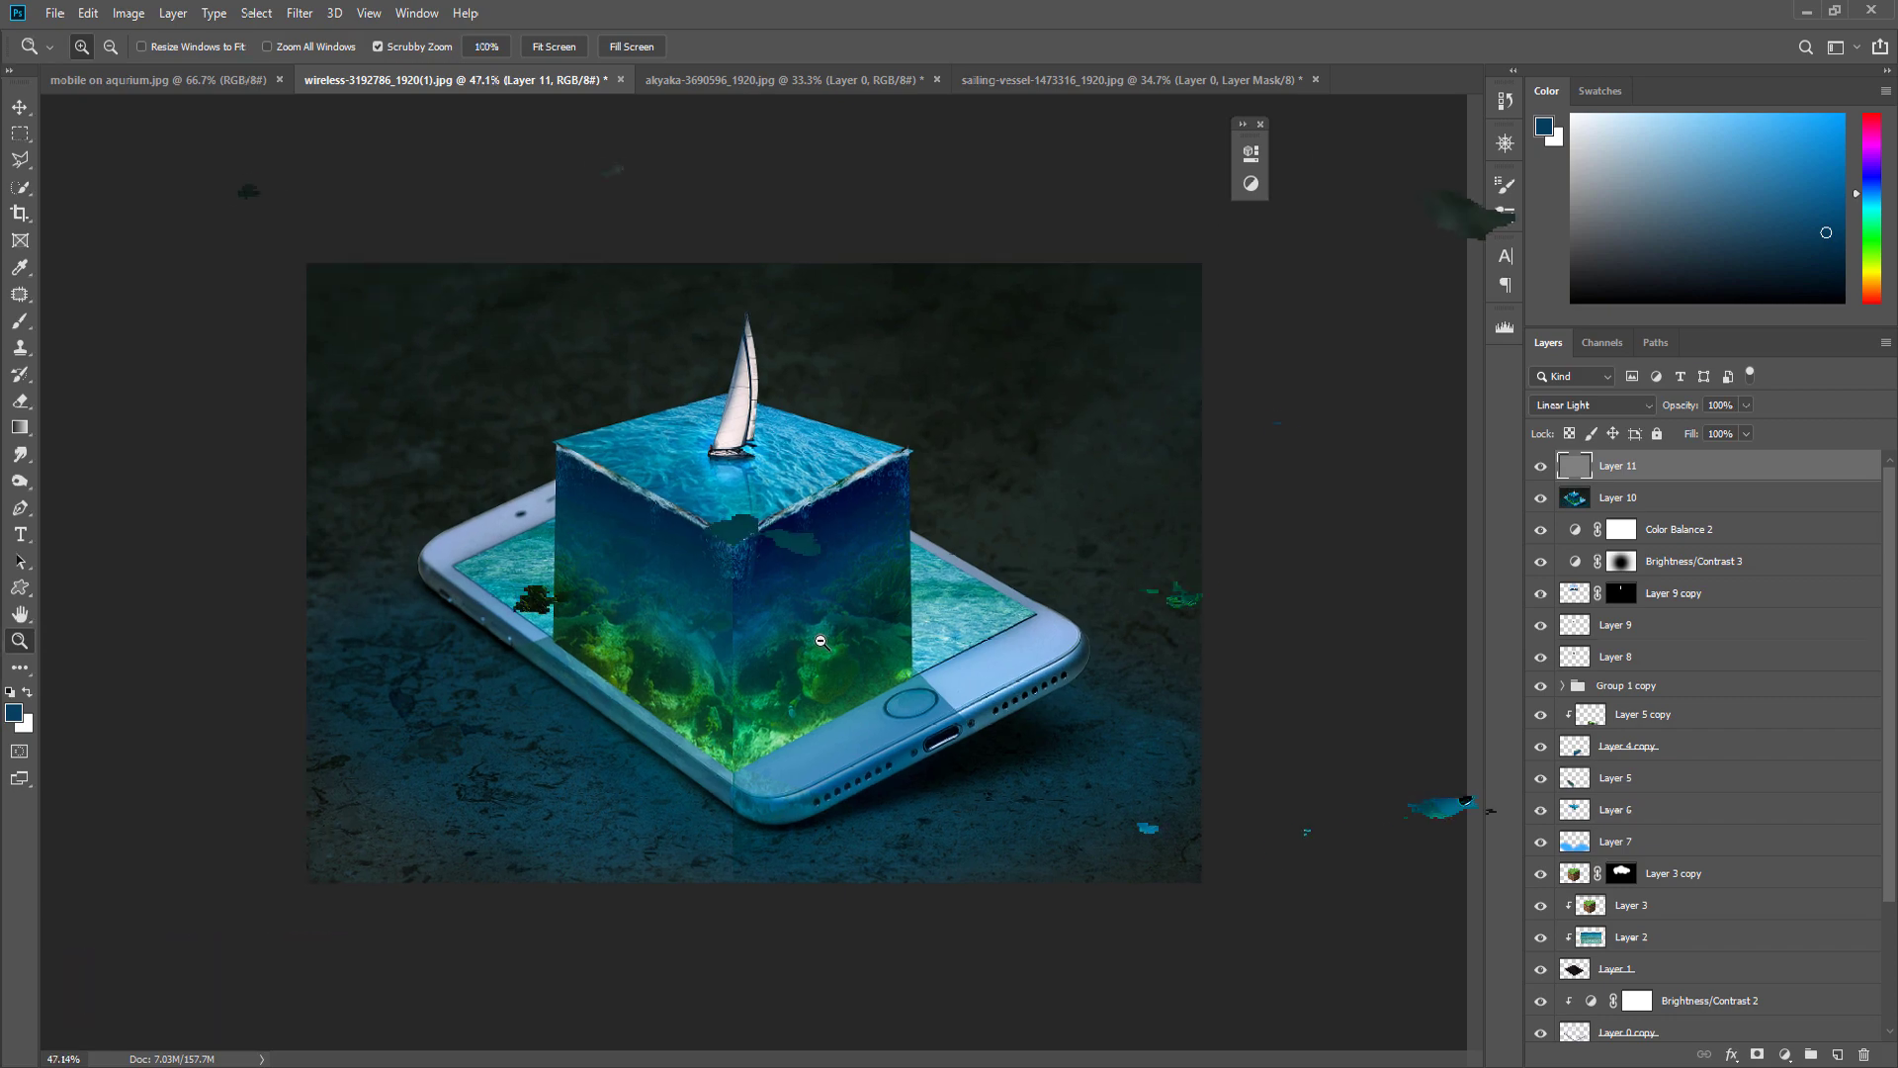